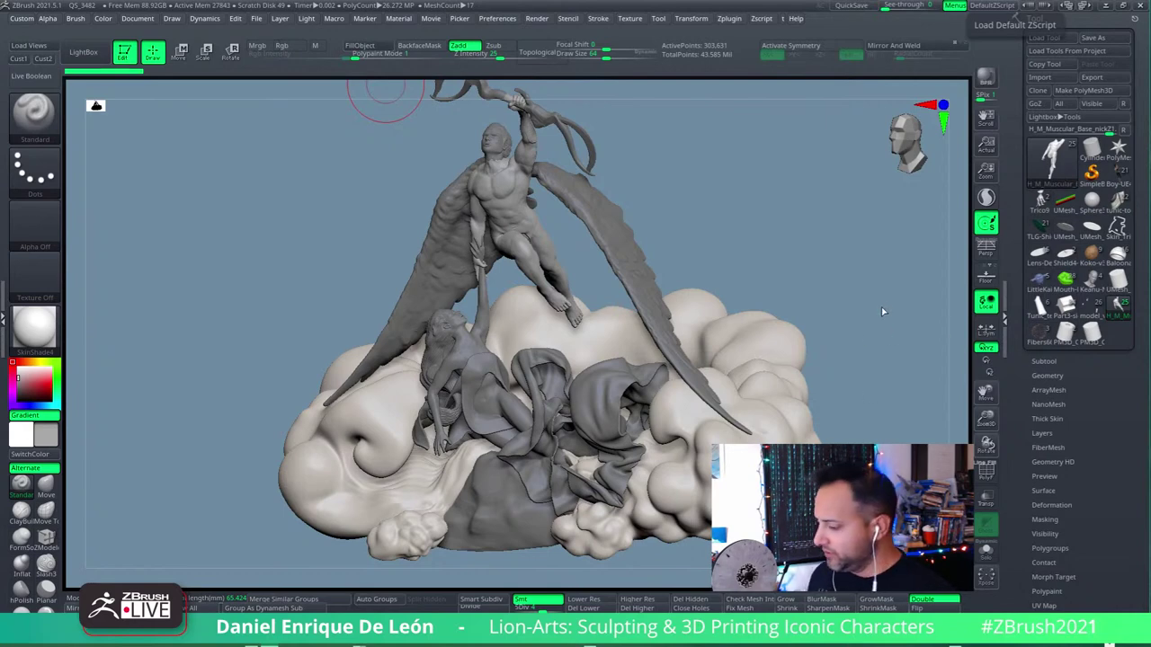
Step: Orbit the sculpture to turn the figures toward the front
drag(850, 269, 868, 293)
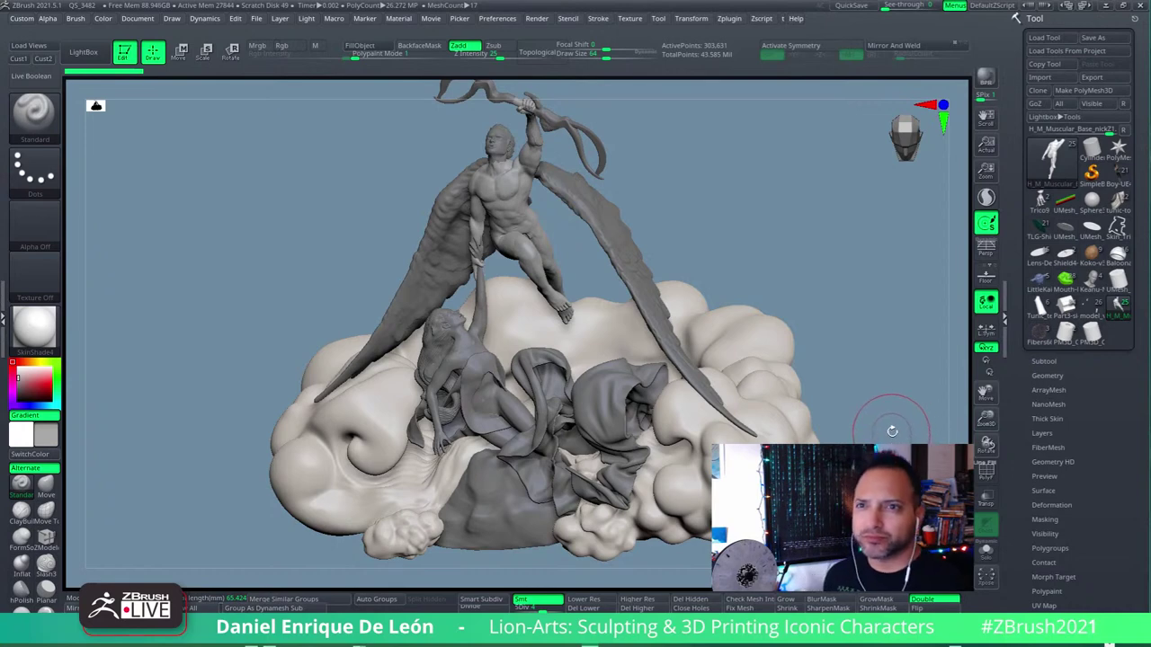
mouse_move(846, 252)
mouse_down()
mouse_move(632, 338)
mouse_move(829, 412)
mouse_up()
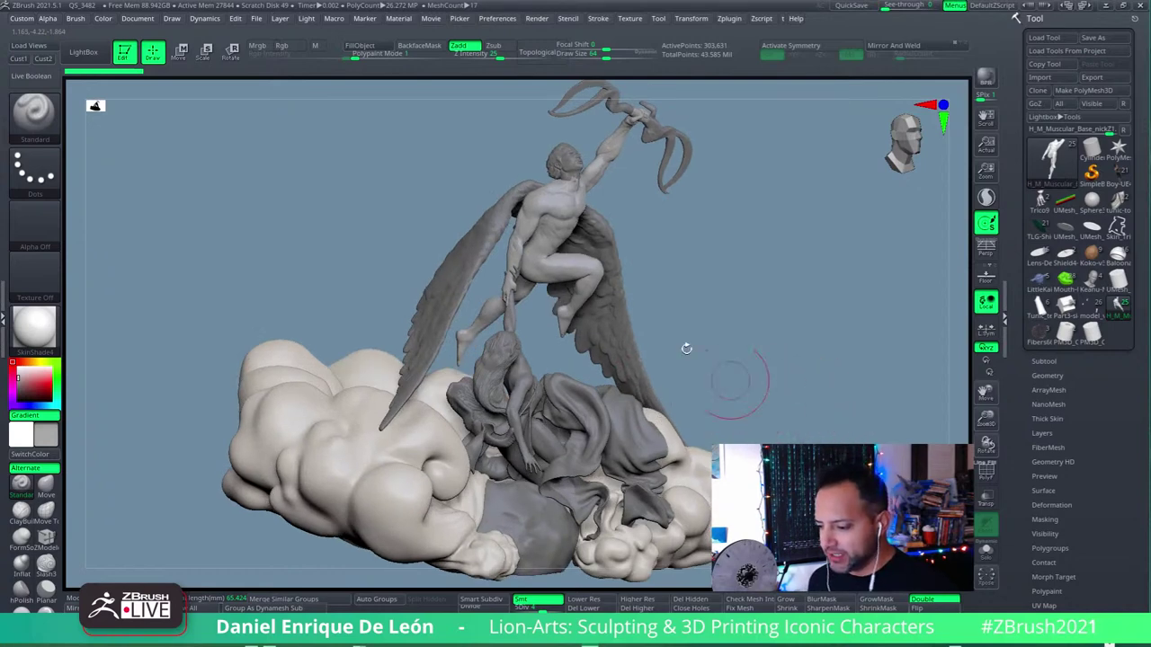
mouse_move(683, 344)
mouse_down()
mouse_move(736, 367)
mouse_move(727, 403)
mouse_up()
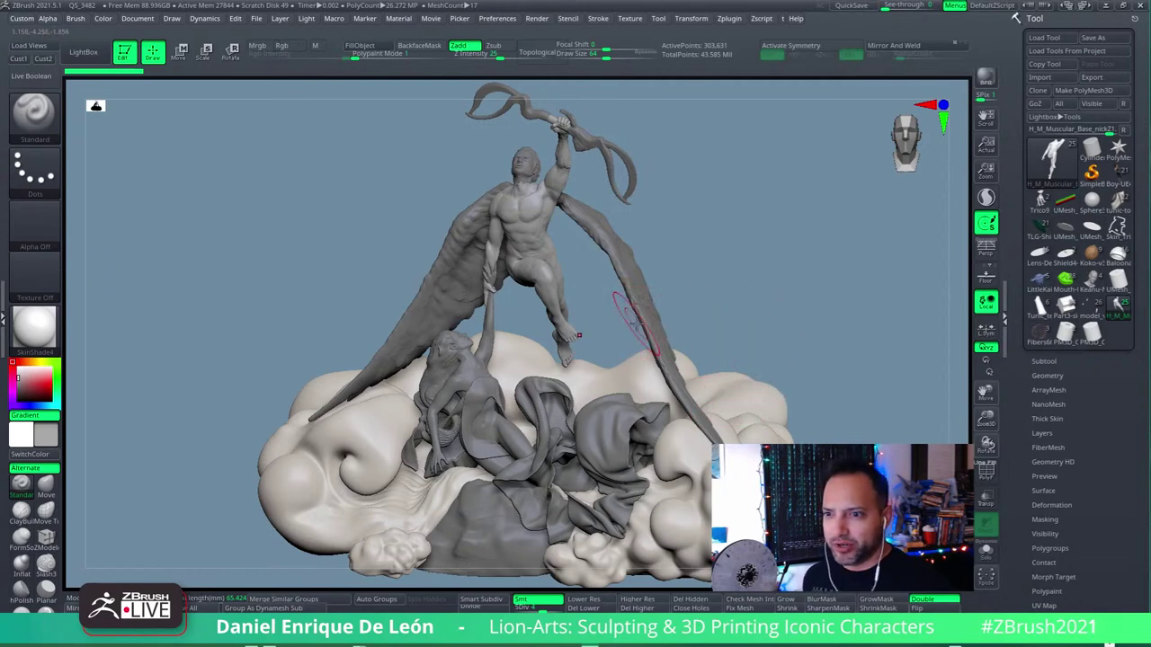
right_drag(556, 297, 643, 277)
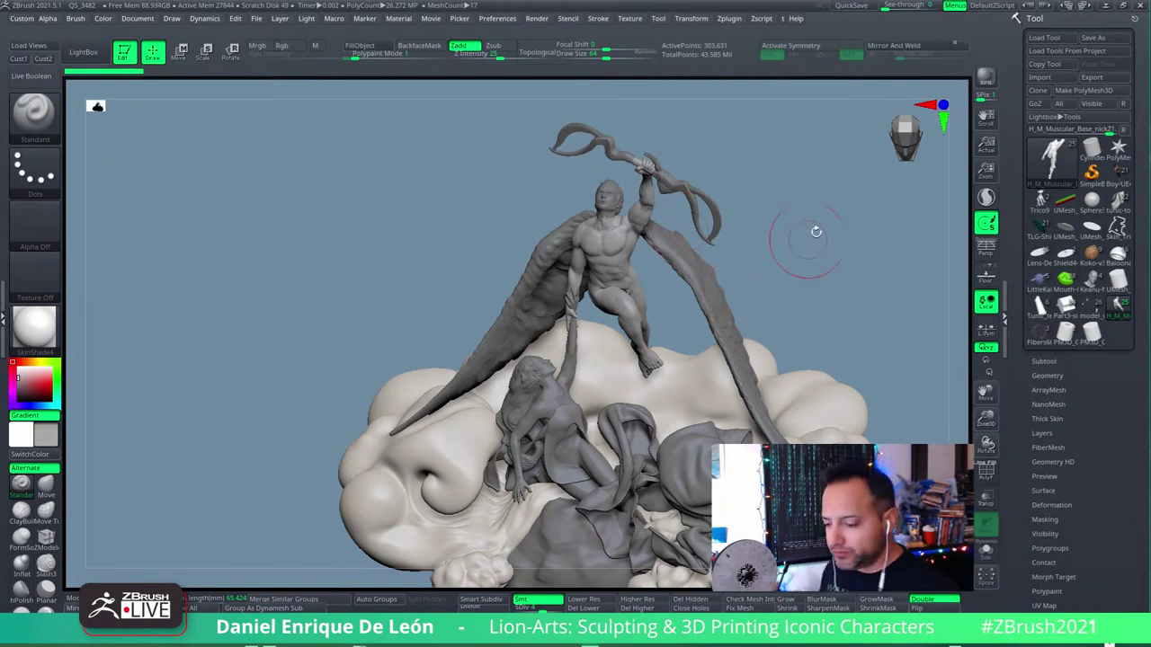
drag(818, 236, 657, 381)
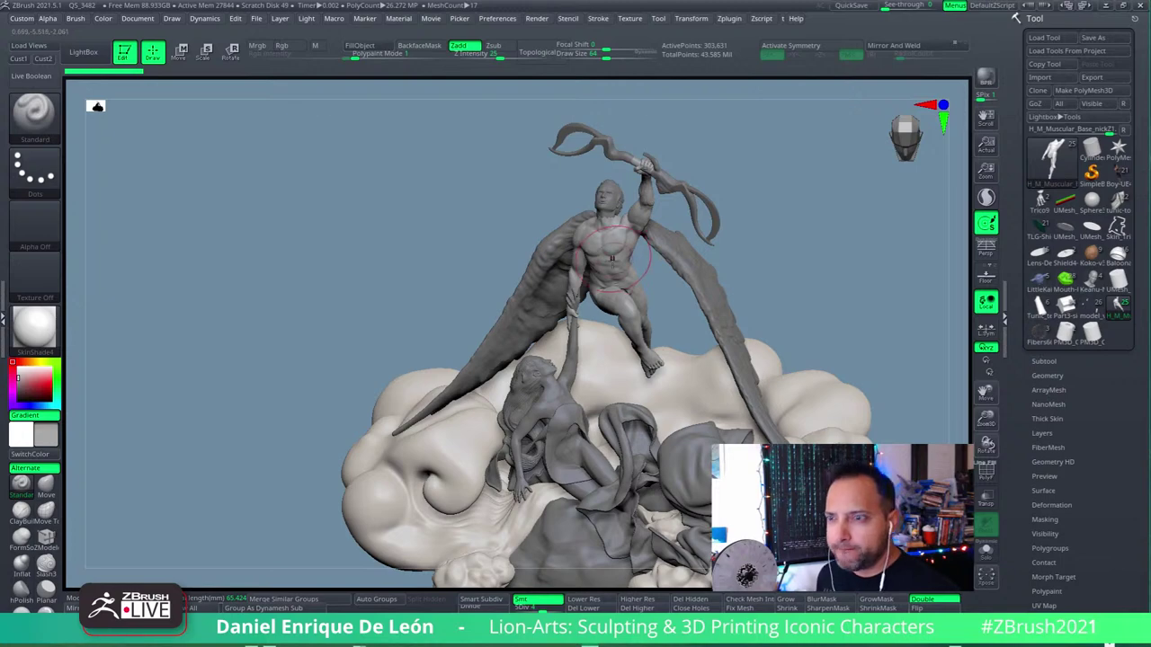
mouse_move(629, 253)
right_down()
mouse_move(635, 272)
mouse_move(622, 291)
mouse_move(581, 247)
mouse_move(593, 328)
right_up()
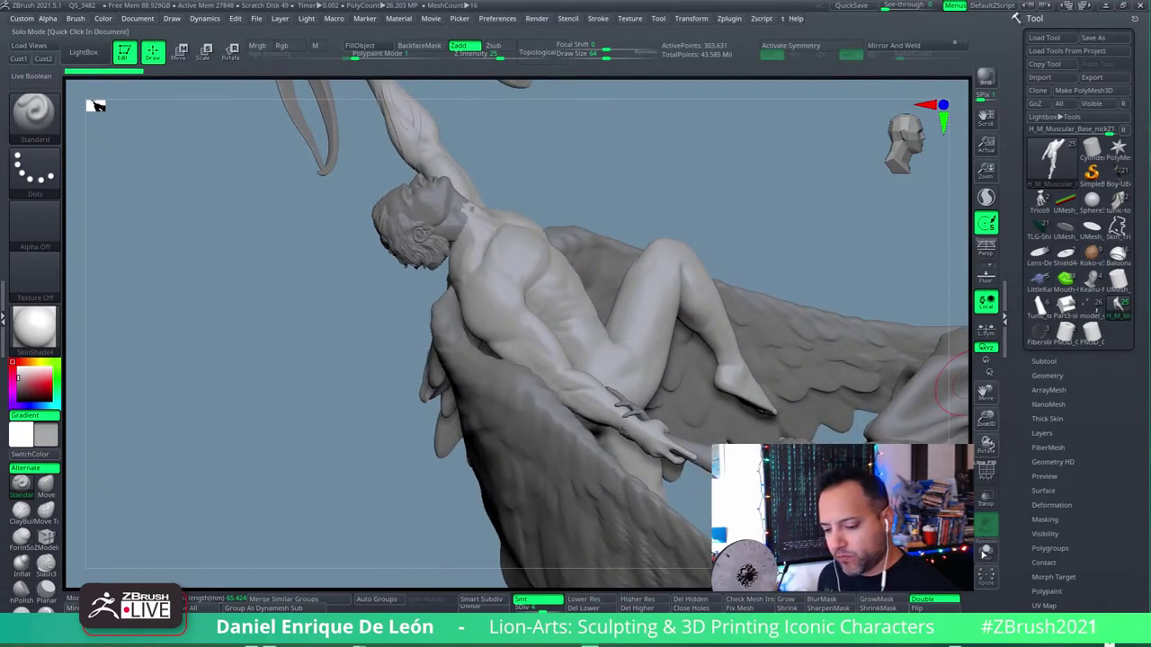
Step: Solo the male Cupid figure and expand the Subtool list
click(987, 551)
click(1044, 361)
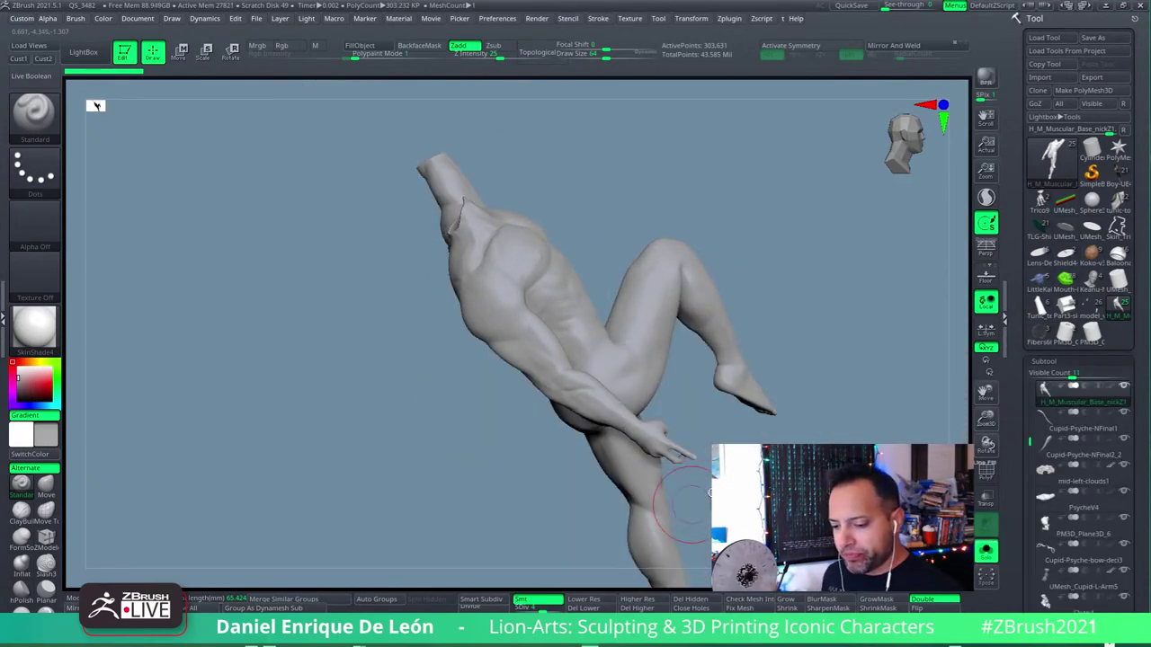
scroll(1146, 284, down, 3)
scroll(1146, 278, down, 2)
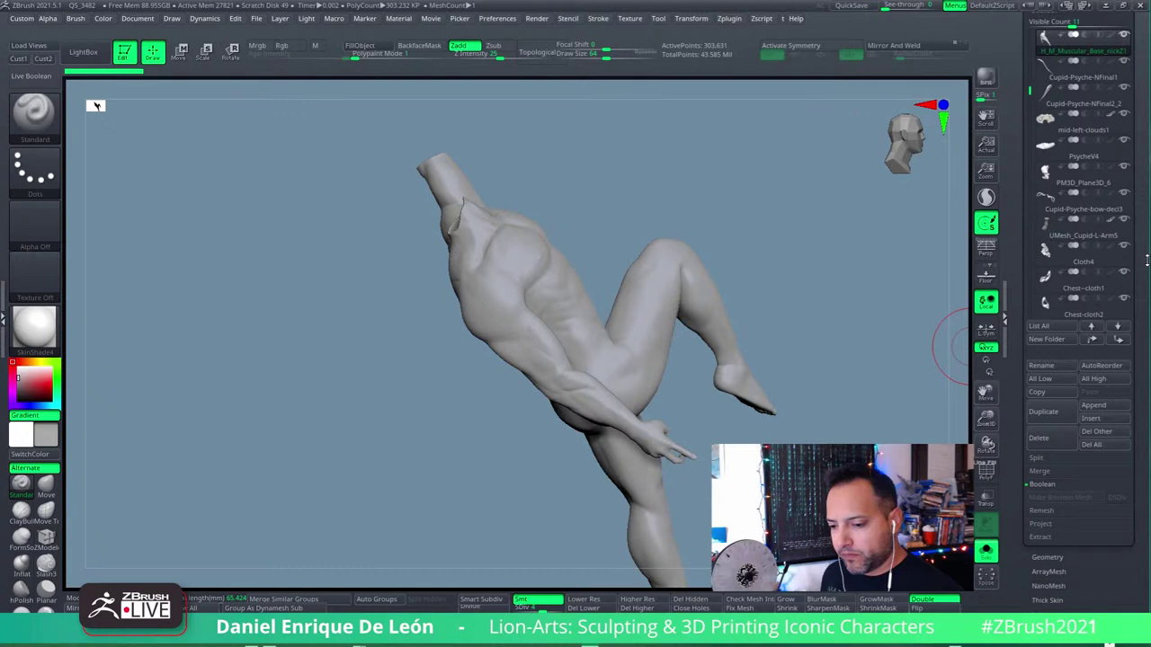
Step: Zoom onto the isolated figure's torso and select the Slash3 brush
right_drag(639, 358, 637, 347)
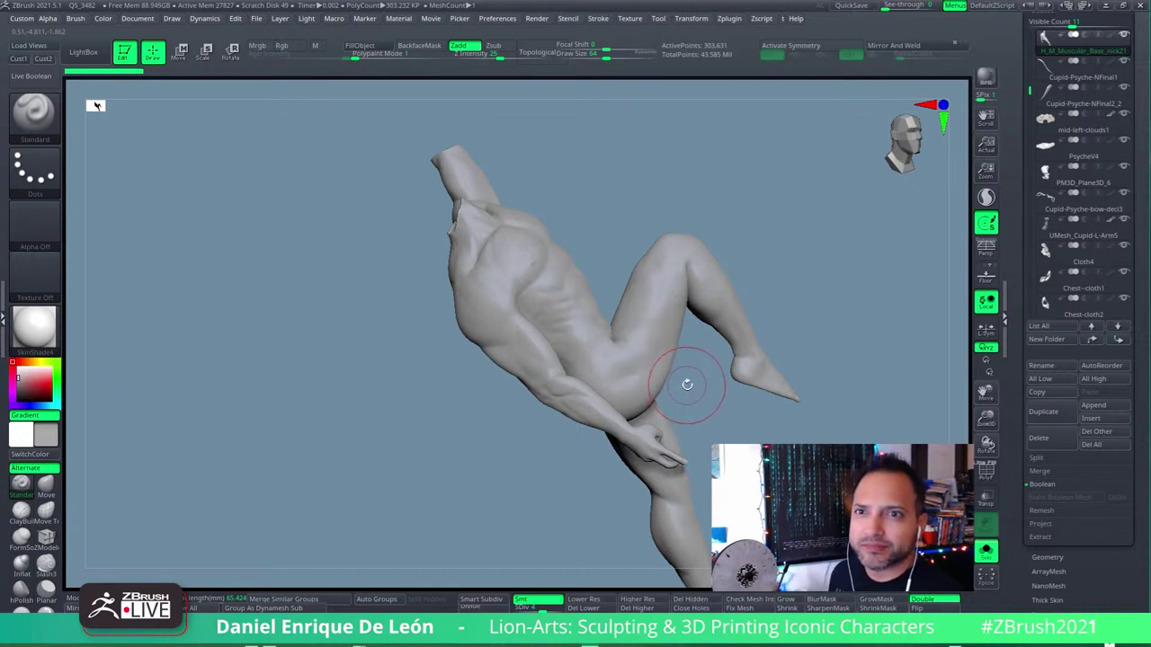
mouse_move(560, 315)
right_down()
mouse_move(604, 354)
mouse_move(569, 357)
mouse_move(583, 362)
mouse_move(601, 335)
right_up()
mouse_move(599, 286)
right_down()
mouse_move(614, 338)
mouse_move(624, 329)
mouse_move(539, 360)
mouse_move(567, 336)
mouse_move(552, 326)
right_up()
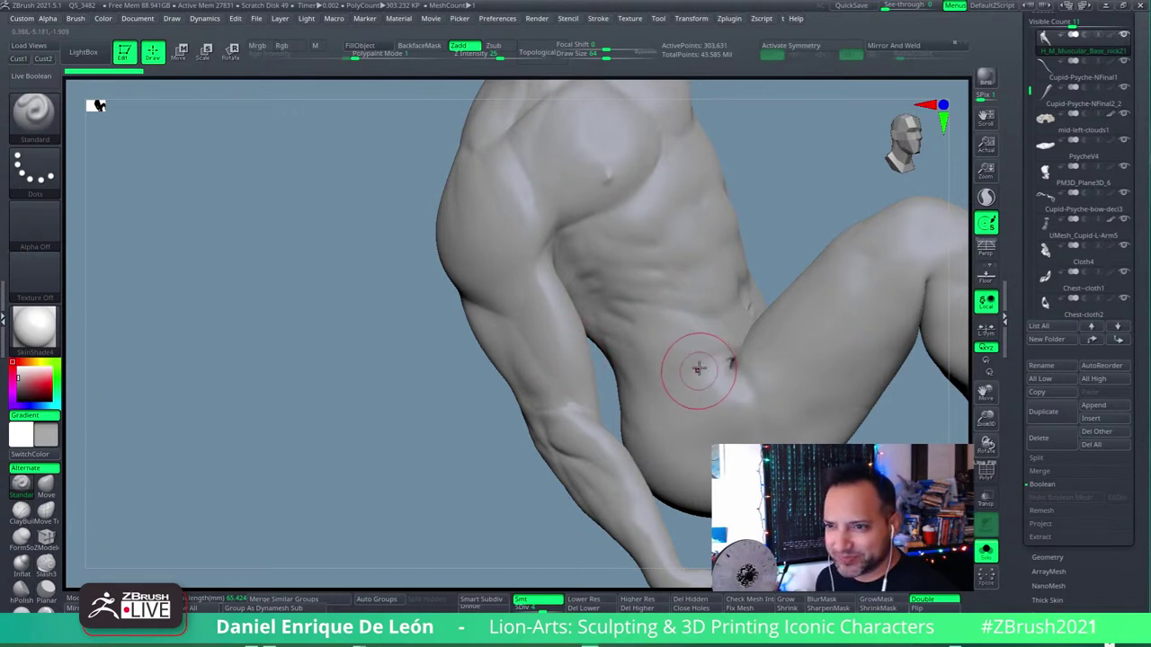
click(46, 564)
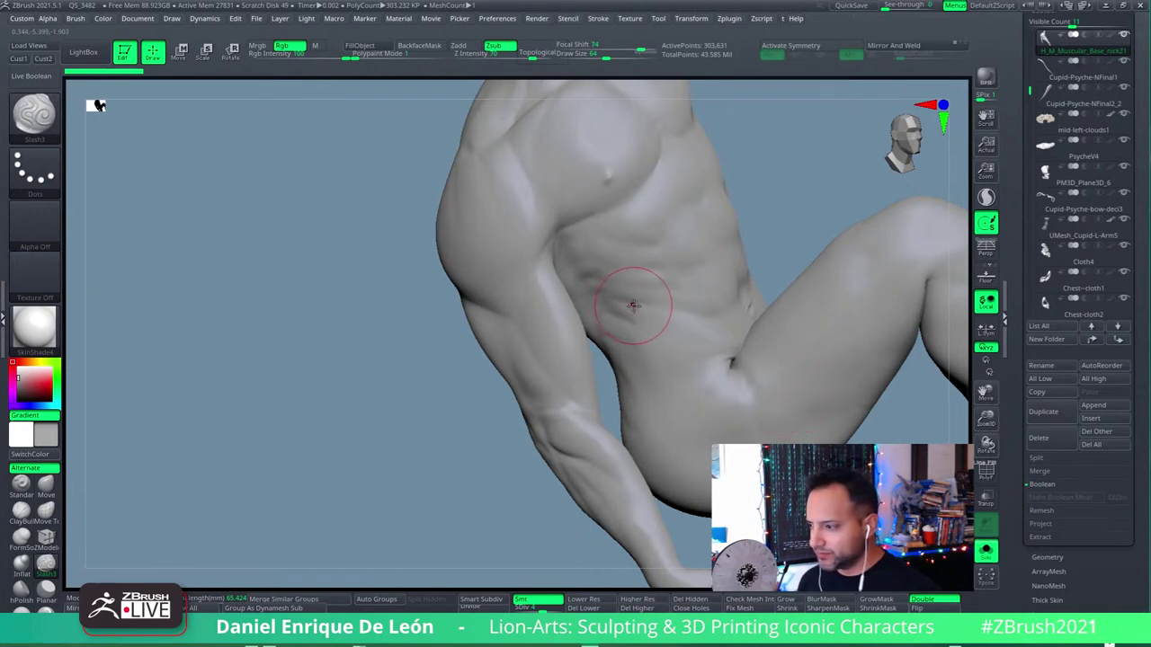
Step: Set Z Intensity to 48, turn off Rgb painting, and show the ZPlugin menu
right_drag(663, 257, 617, 270)
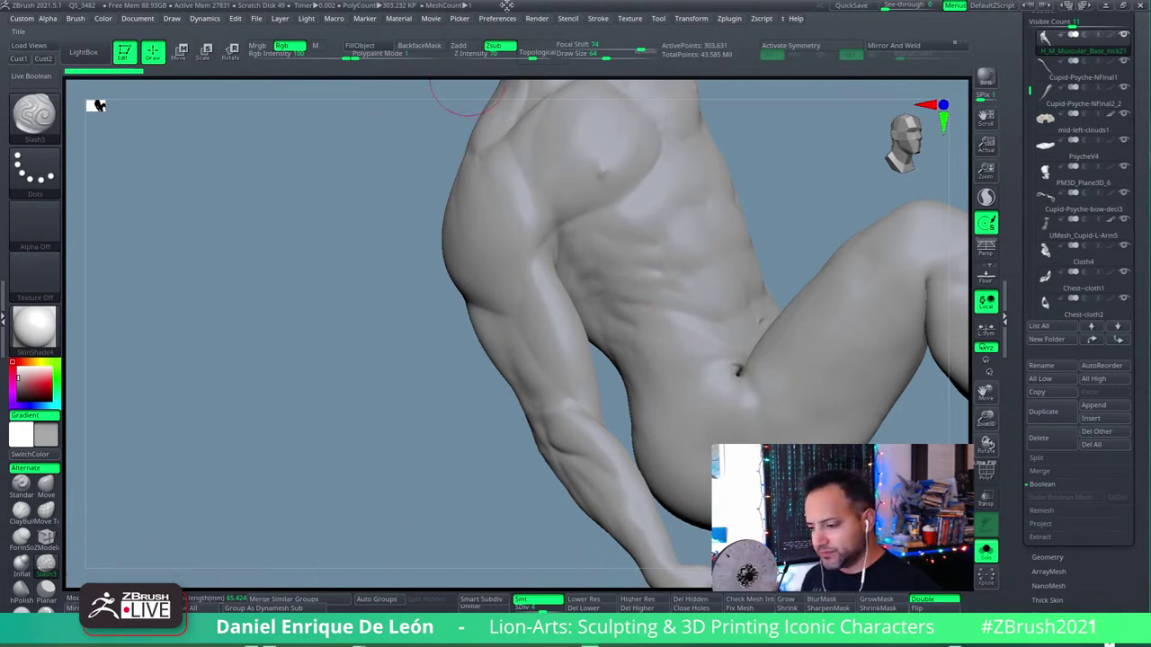
drag(508, 54, 490, 54)
click(285, 46)
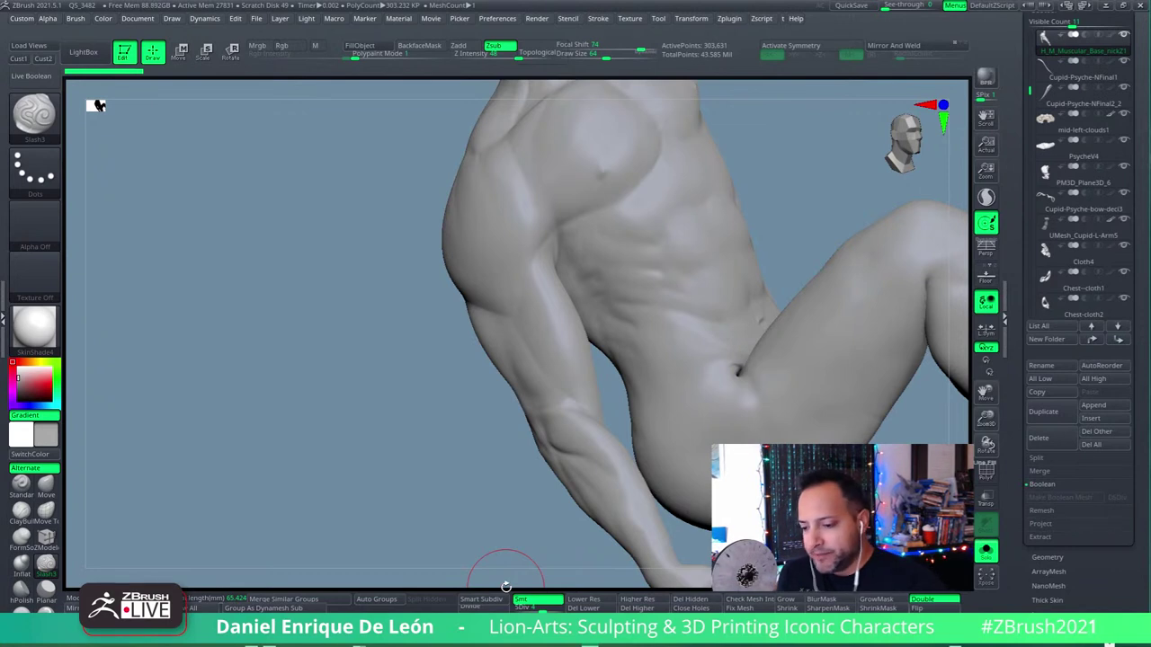
click(735, 21)
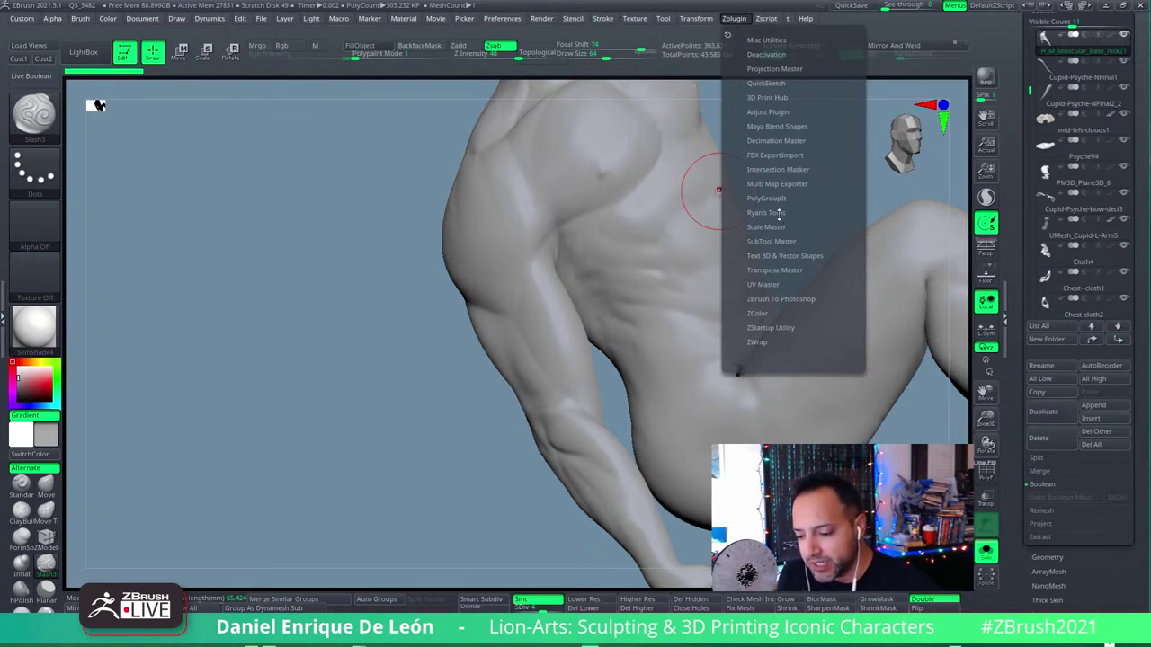
Step: Load Cube3D from the Tool palette's Quick Pick as the active tool
mouse_move(779, 214)
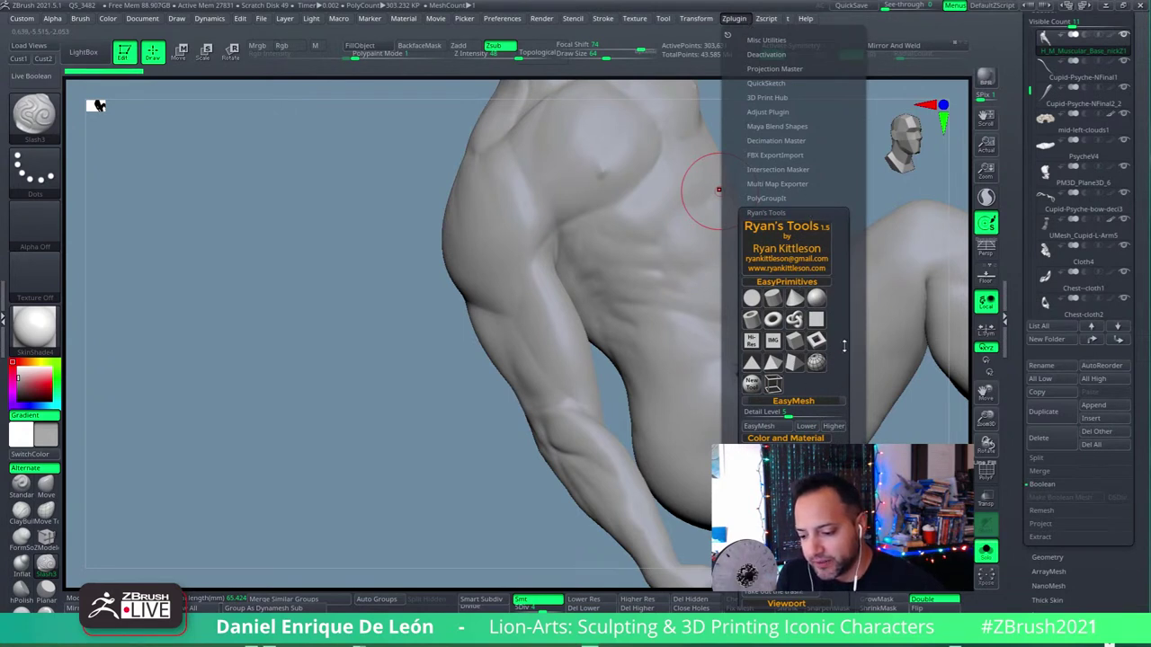
scroll(843, 345, down, 6)
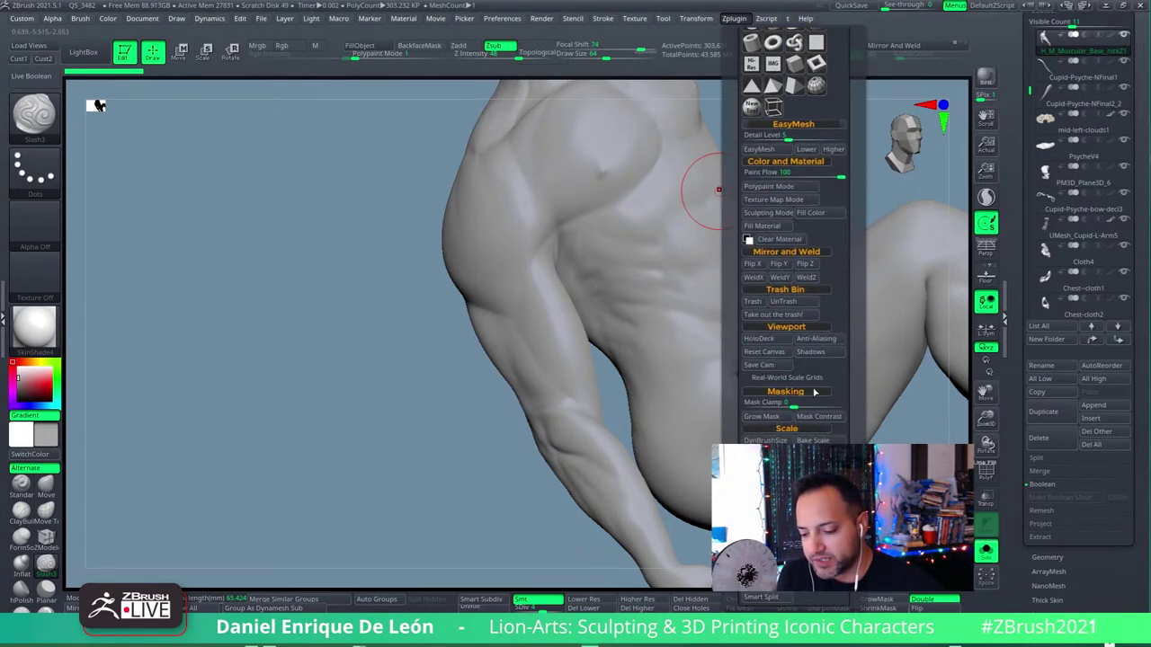
scroll(1140, 189, up, 1)
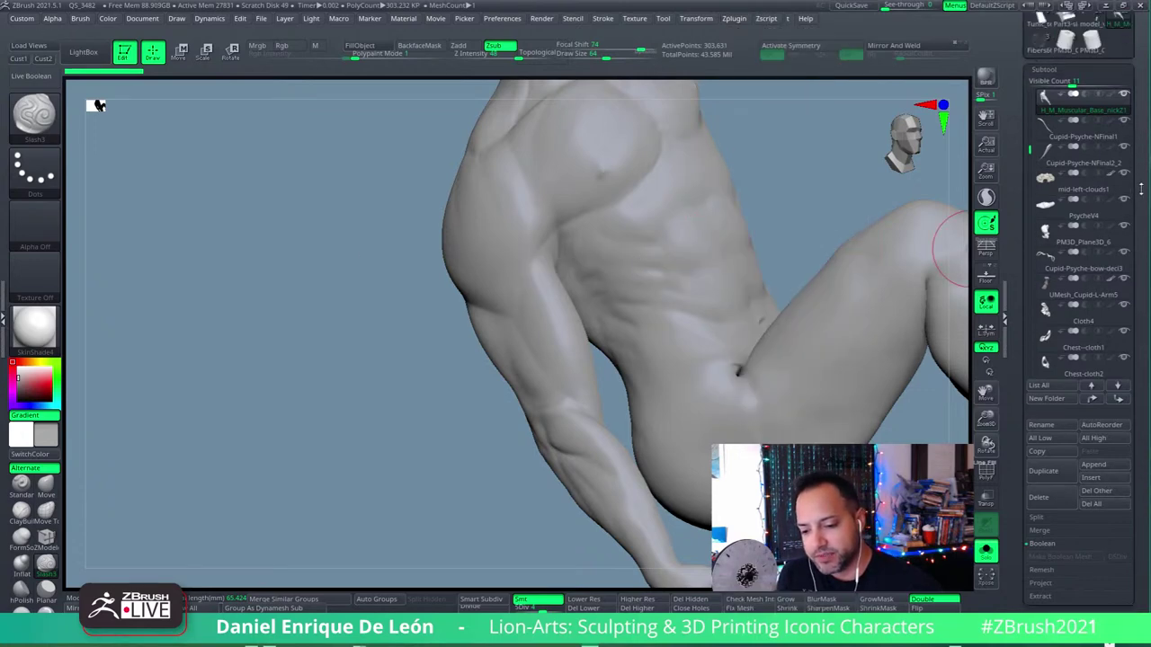
scroll(1140, 189, up, 5)
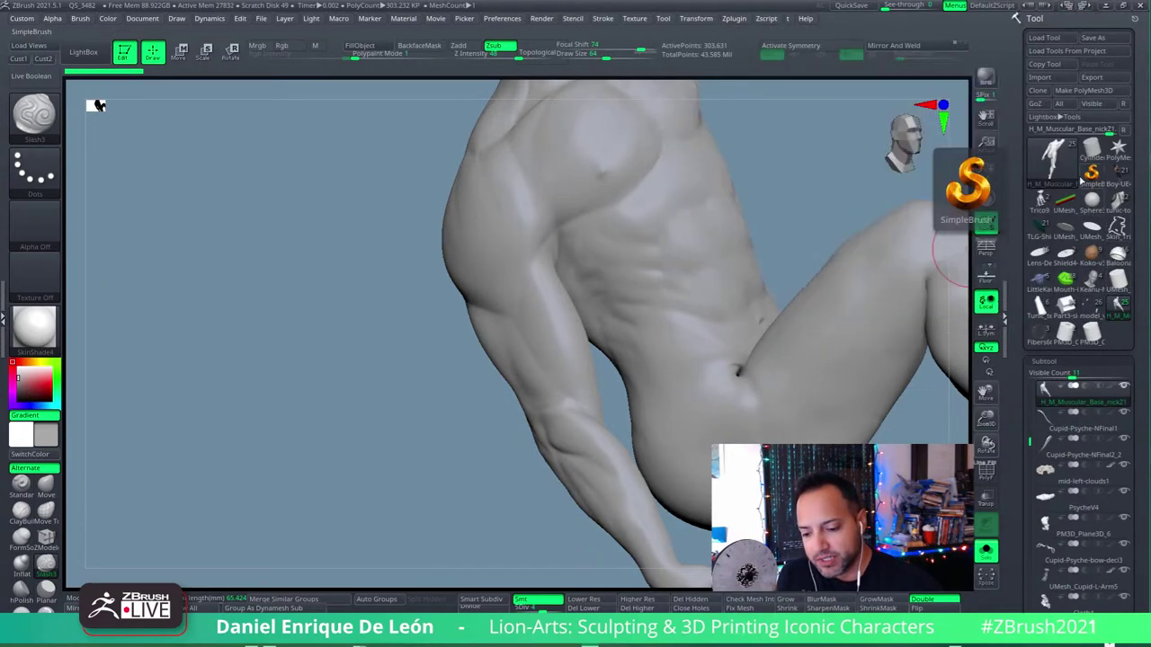
click(1052, 157)
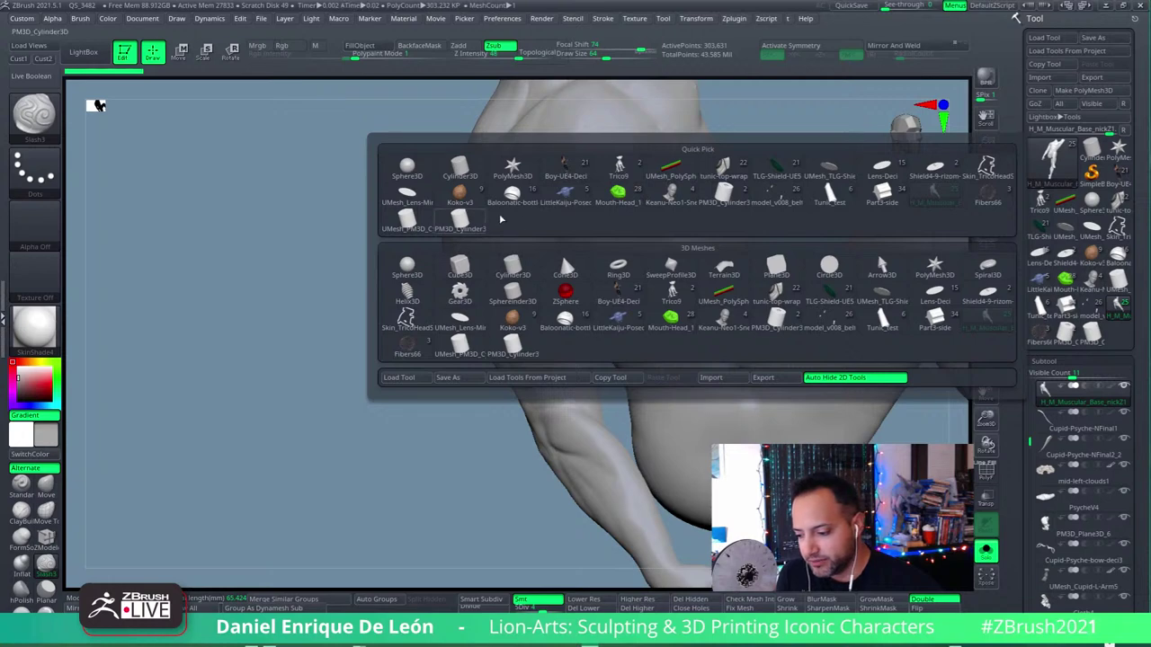
click(460, 266)
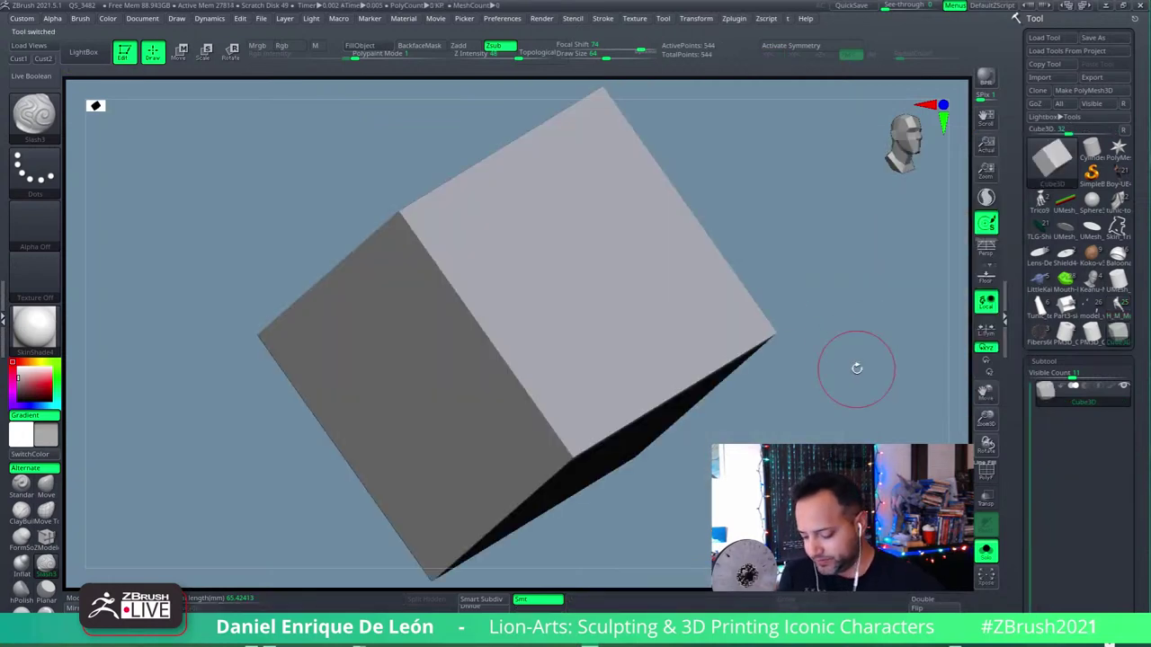
drag(857, 368, 740, 303)
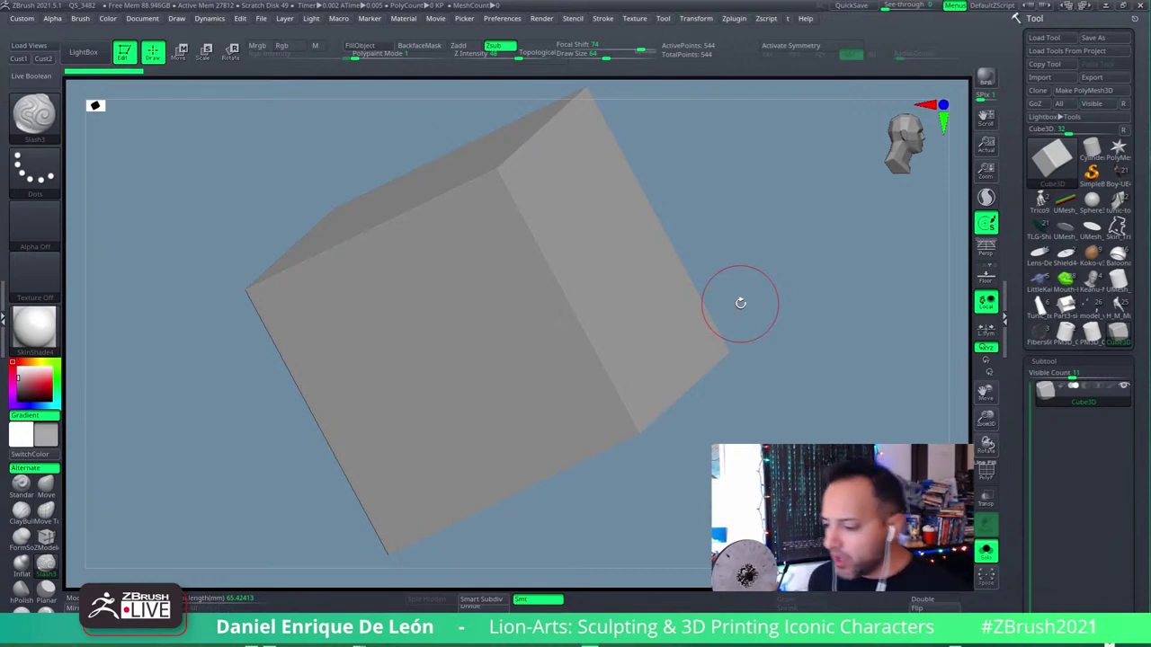
Step: Turn on PolyFrame with Shift+F and turn the cube to a front view
key(shift+f)
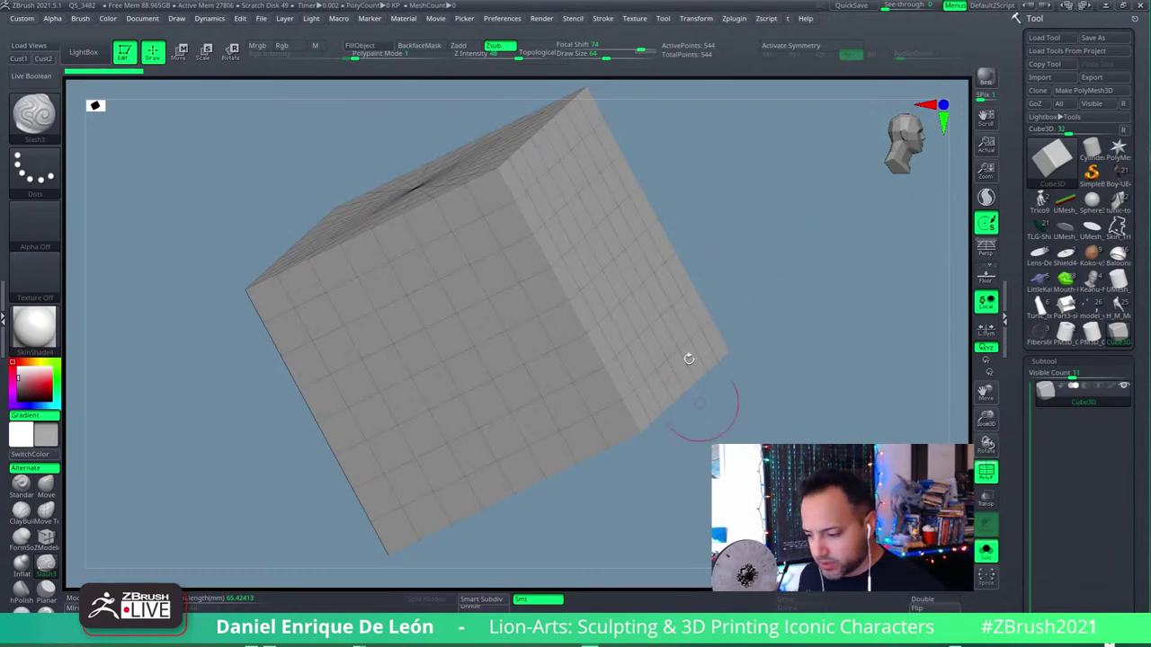
right_drag(657, 343, 717, 432)
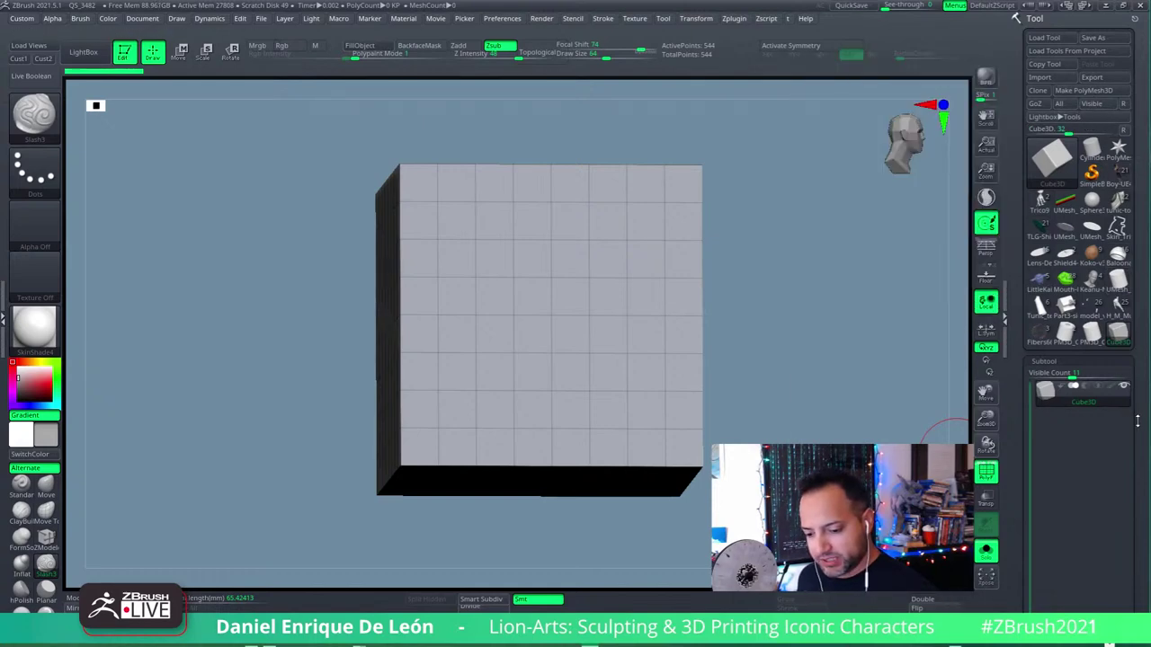
scroll(1146, 264, down, 5)
scroll(1145, 264, down, 2)
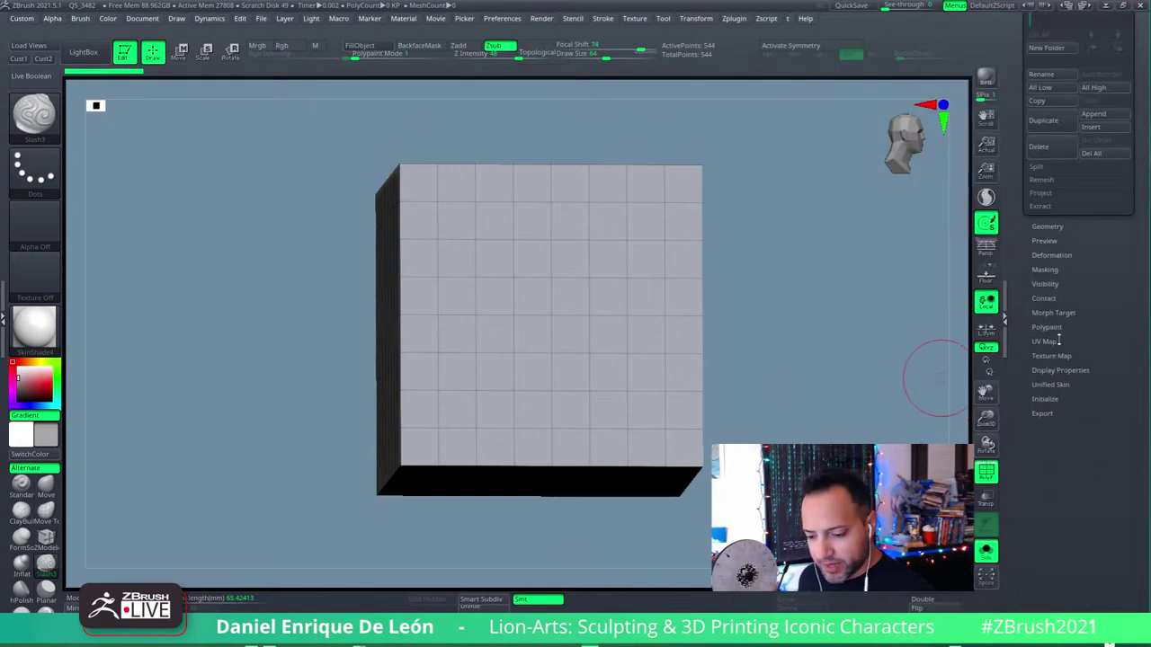
Step: In Initialize, drop HDivide to minimum and VDivide to about 4
click(1045, 398)
scroll(1061, 400, down, 2)
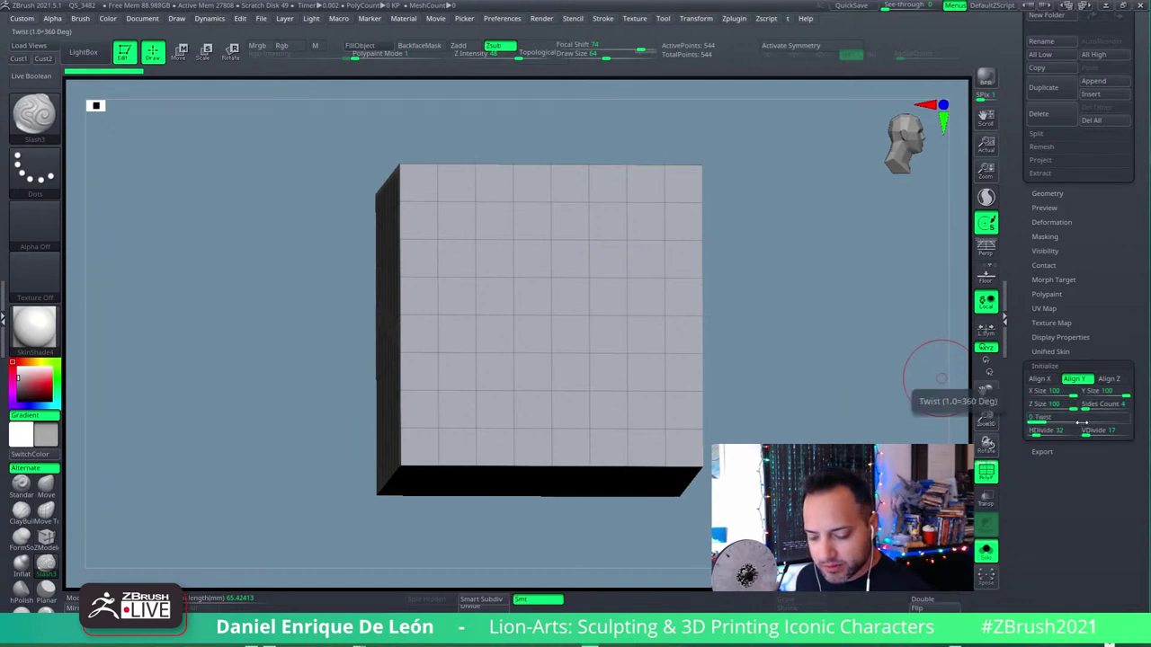
drag(1070, 433, 1032, 432)
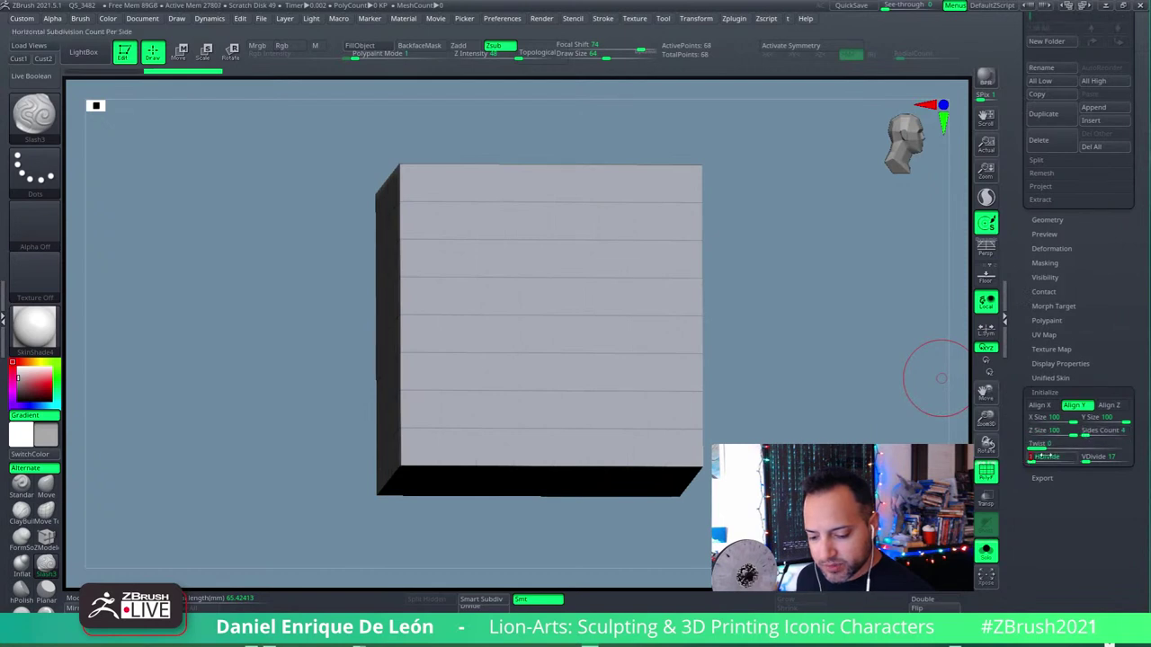
drag(1108, 457, 1085, 457)
drag(955, 428, 881, 390)
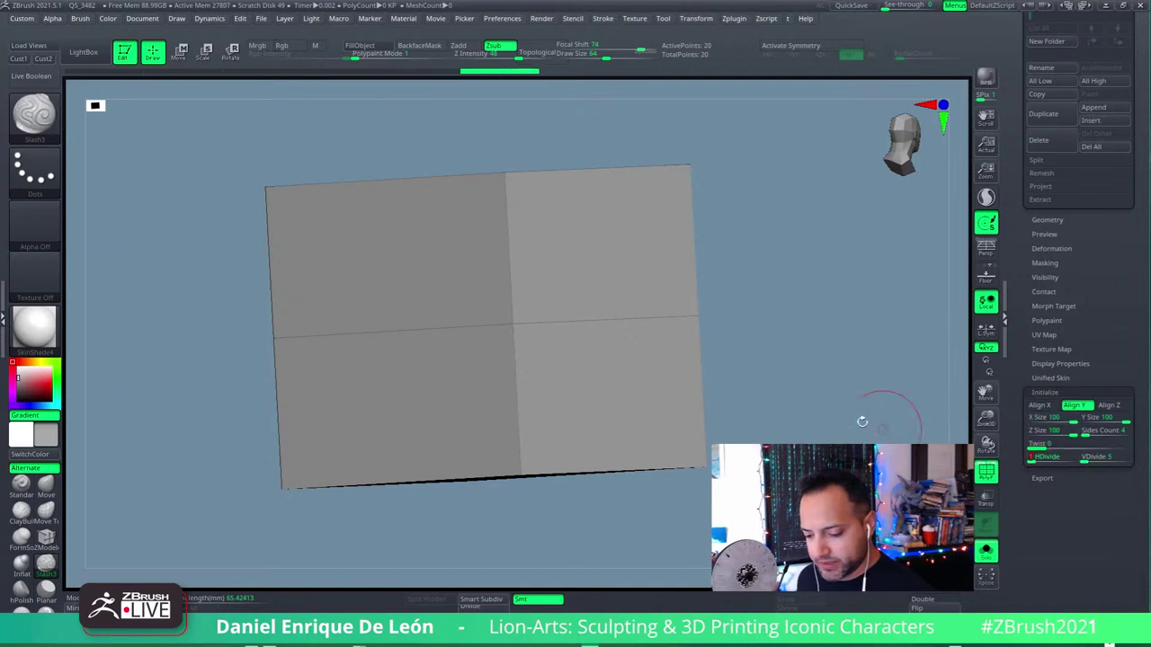
mouse_move(873, 411)
mouse_down()
mouse_move(809, 472)
mouse_move(940, 349)
mouse_up()
Step: Convert the cube into a PolyMesh3D and subdivide it once
scroll(1079, 225, up, 10)
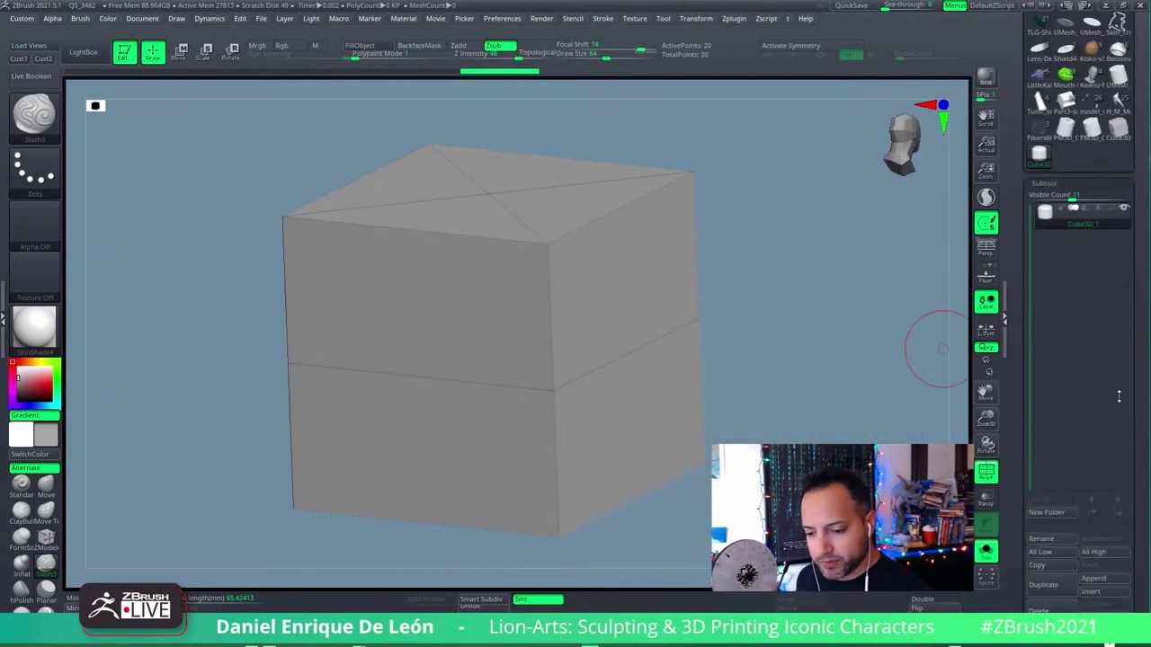
click(1099, 90)
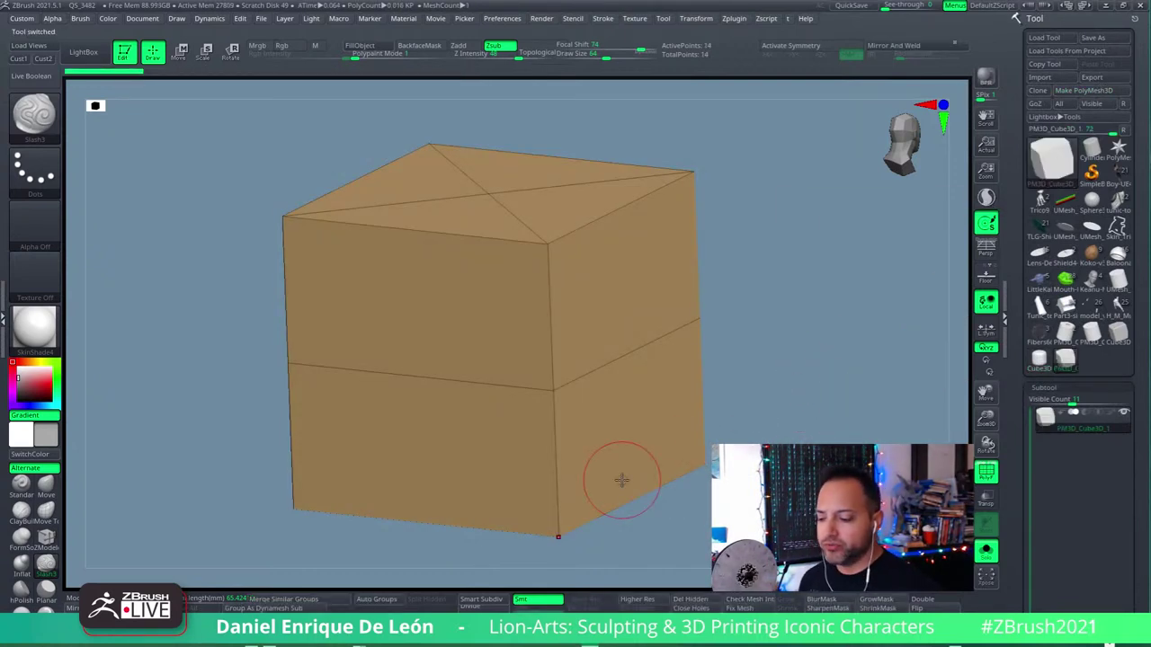
mouse_move(621, 480)
right_down()
mouse_move(745, 494)
mouse_move(503, 565)
right_up()
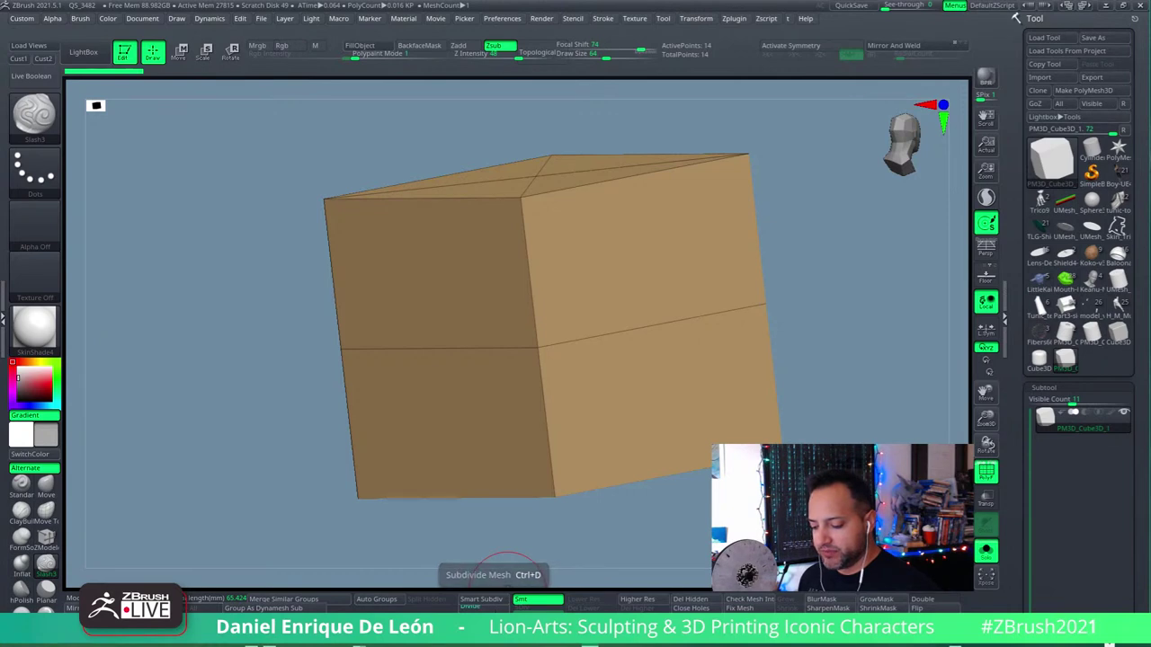
click(493, 609)
Step: Add two smooth subdivision levels with Ctrl+D, then return to the lowest level with Shift+D
key(ctrl+d)
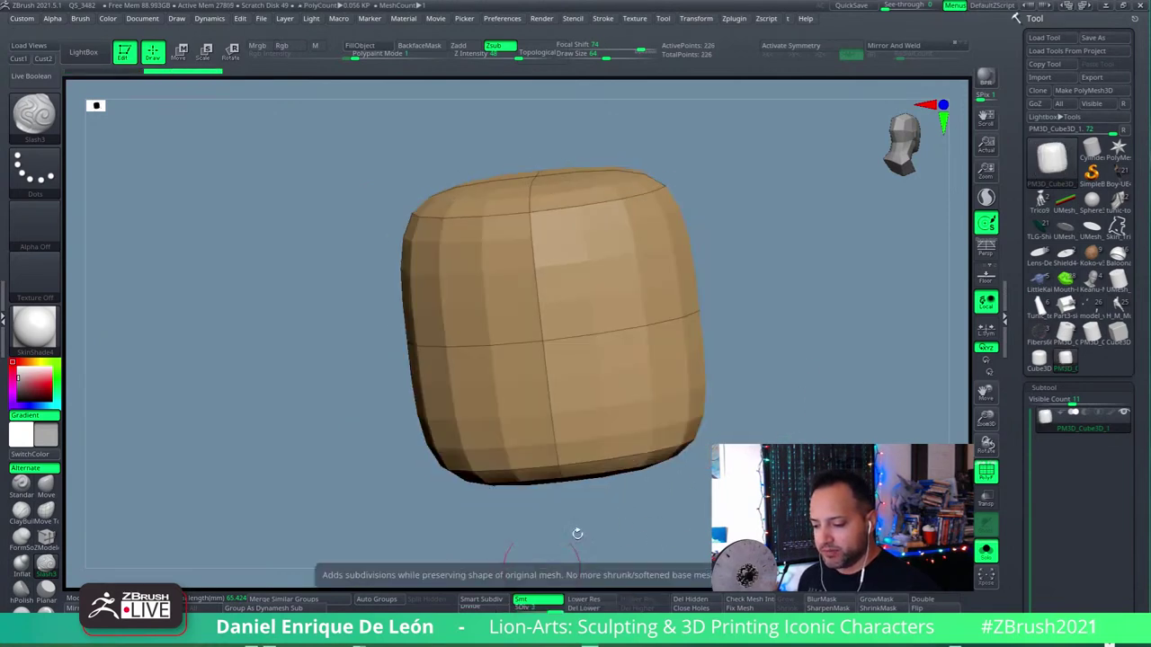
key(ctrl+d)
drag(773, 377, 814, 395)
drag(657, 462, 711, 314)
drag(804, 404, 796, 351)
key(shift+d)
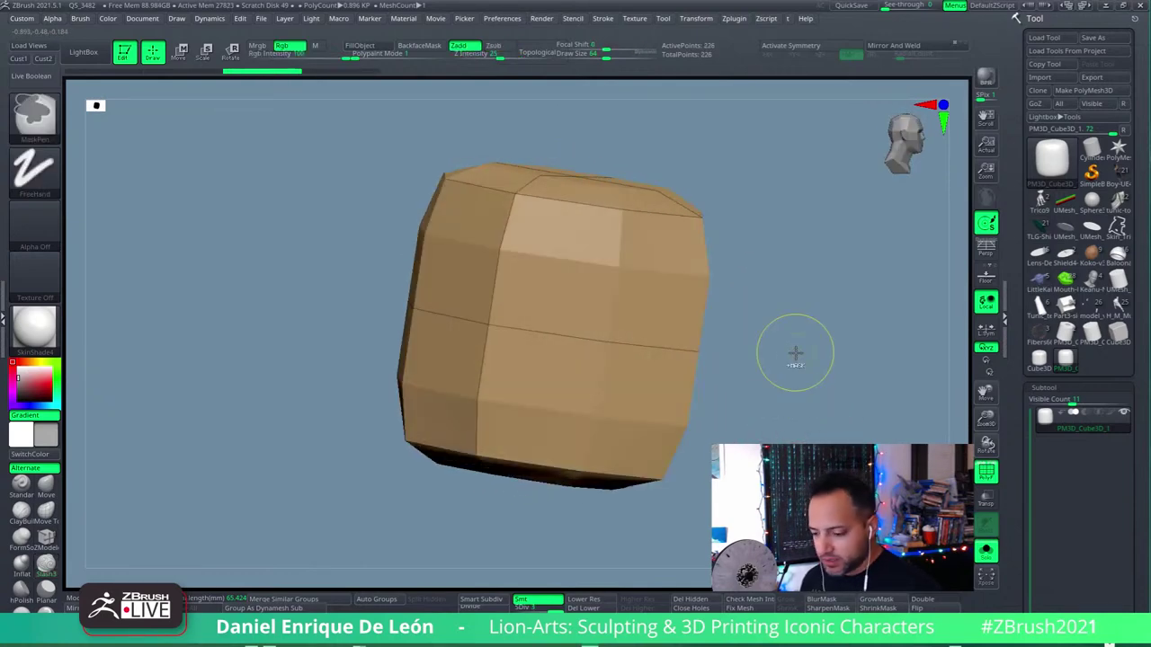
key(shift+d)
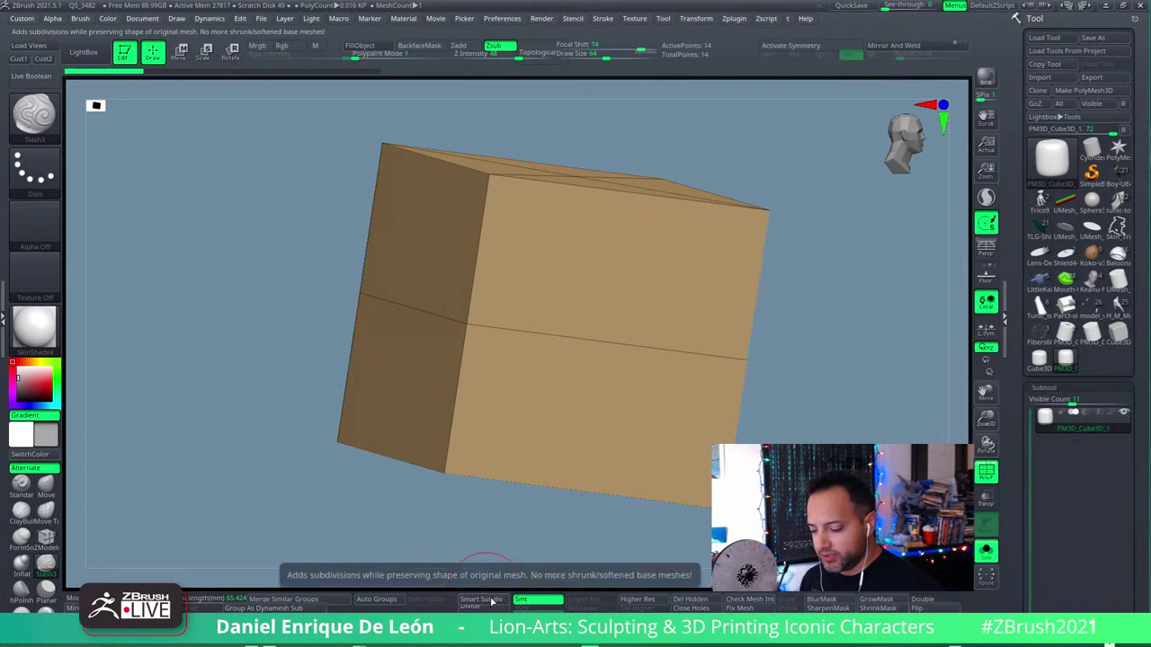
Step: Turn off Smt and divide for a flat, faceted subdivision shown with PolyF
click(542, 601)
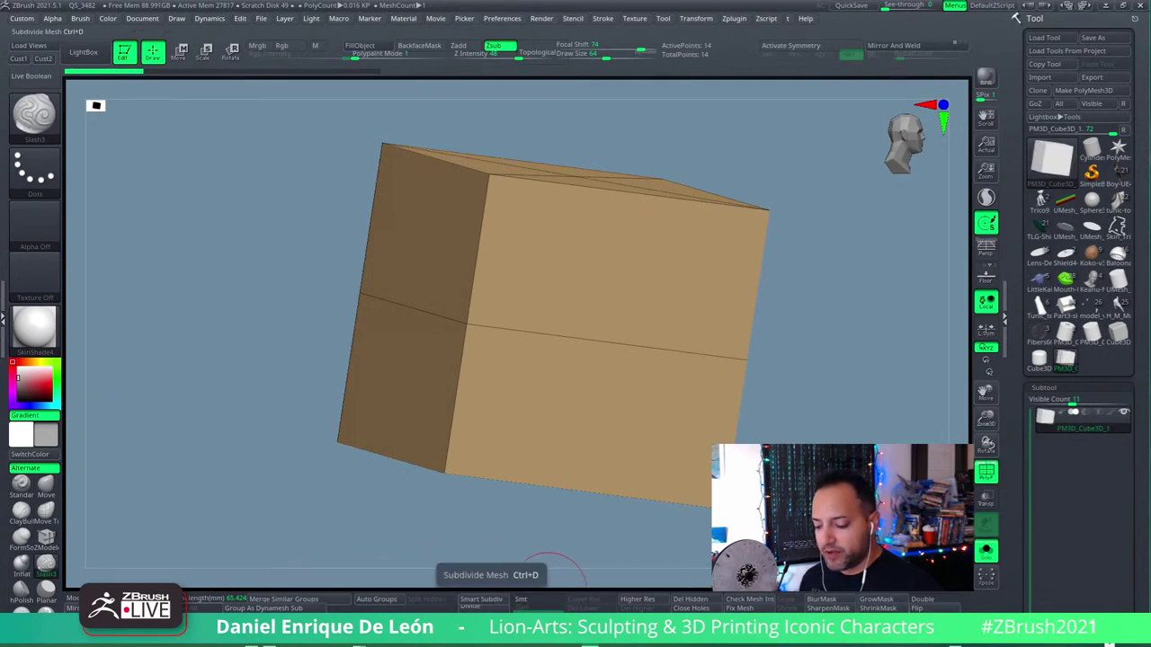
click(483, 605)
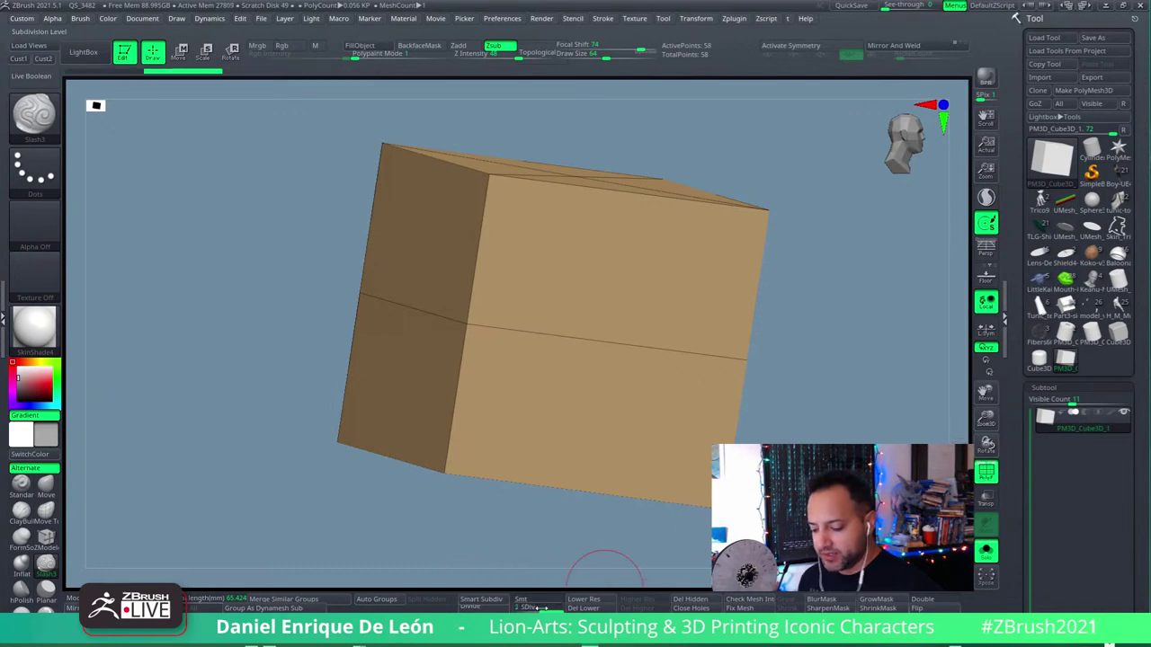
click(986, 474)
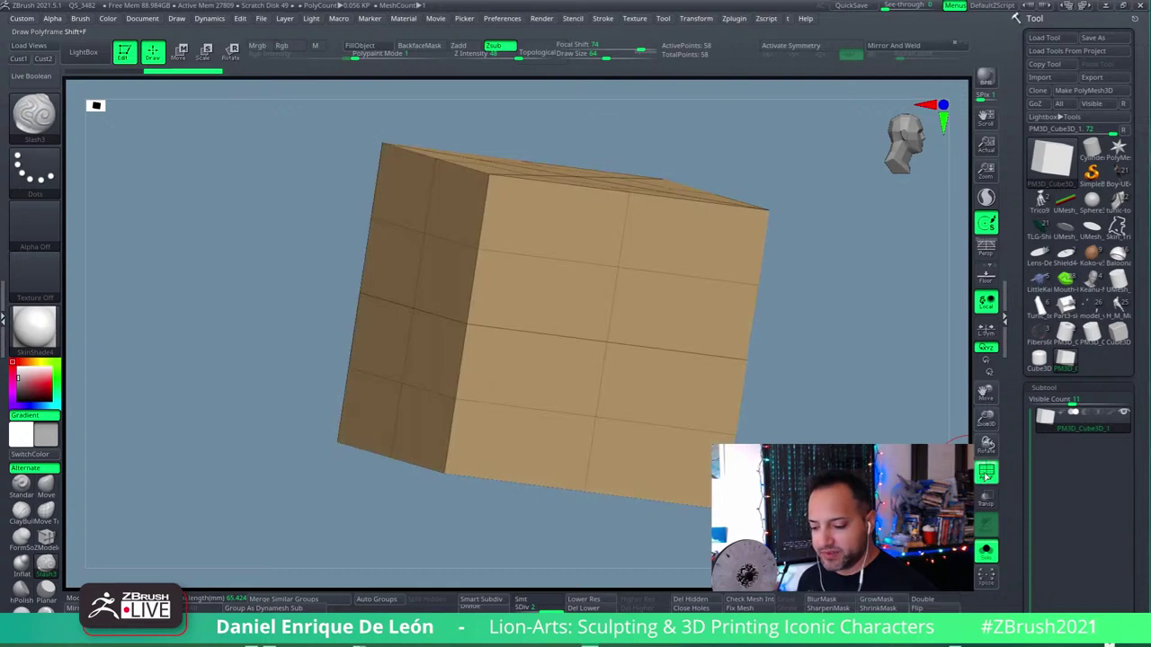
right_drag(616, 309, 647, 318)
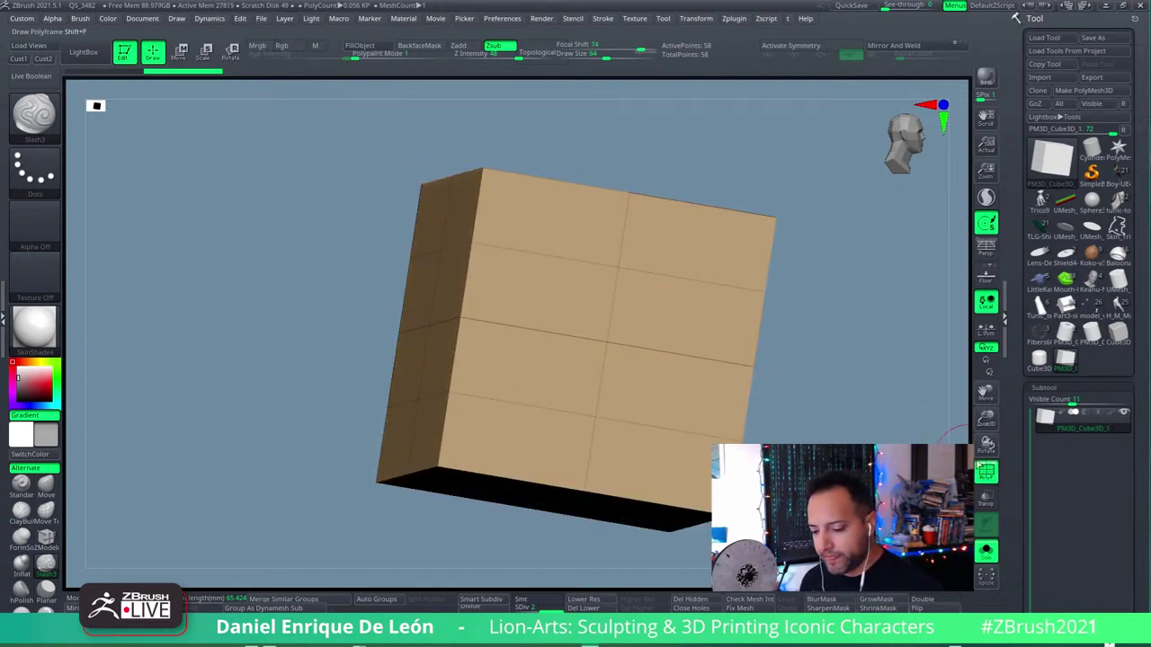
click(584, 600)
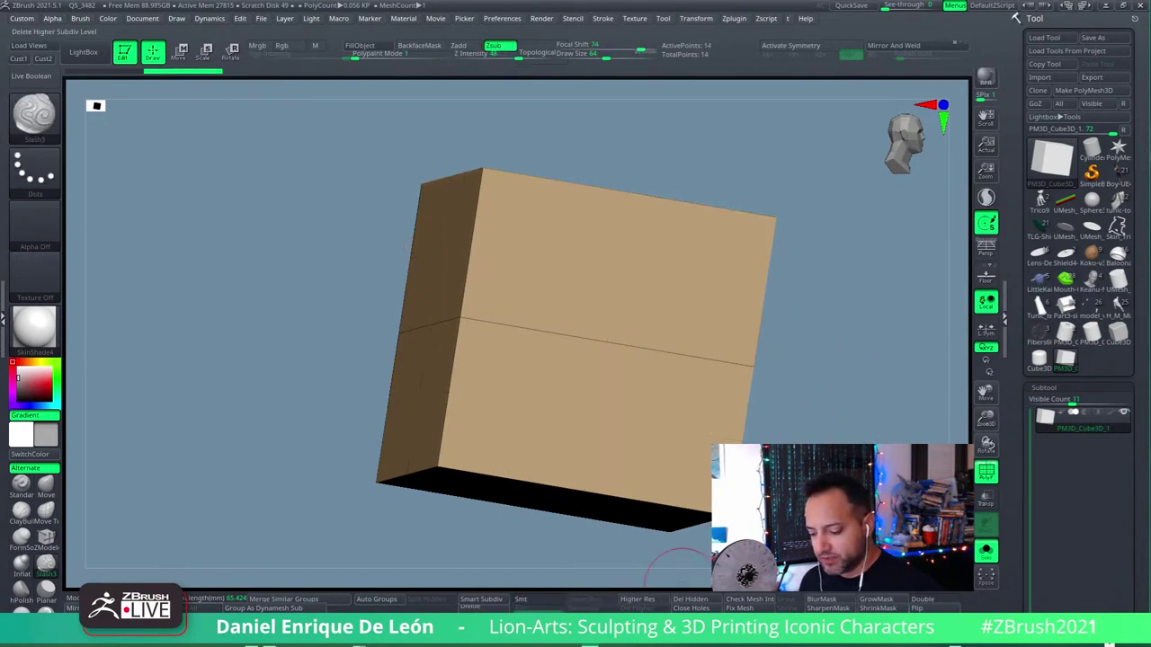
Step: Re-enable Smt, add two shape-preserving subdivision levels, then drop back to the base box
click(532, 600)
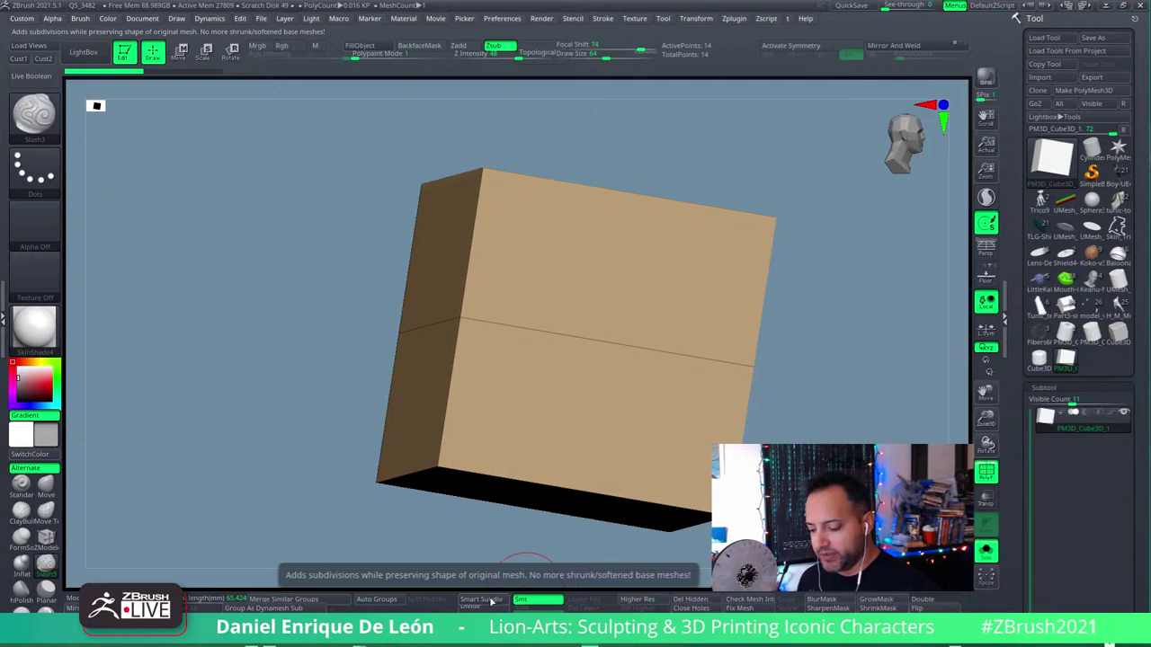
click(492, 603)
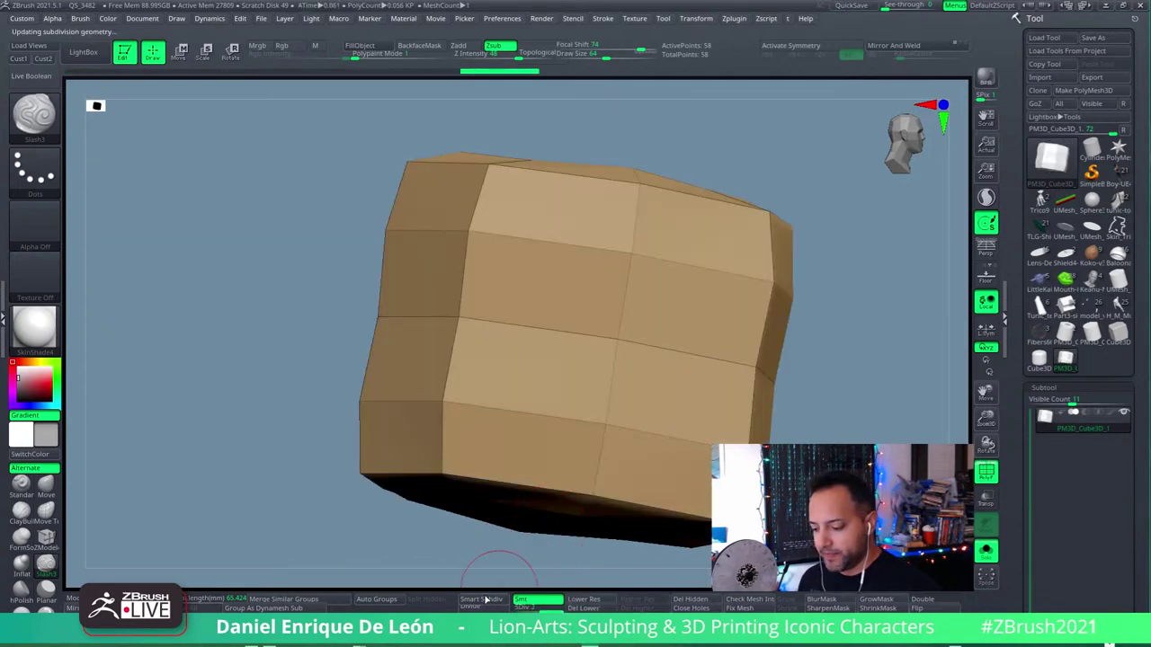
click(488, 601)
drag(479, 573, 540, 548)
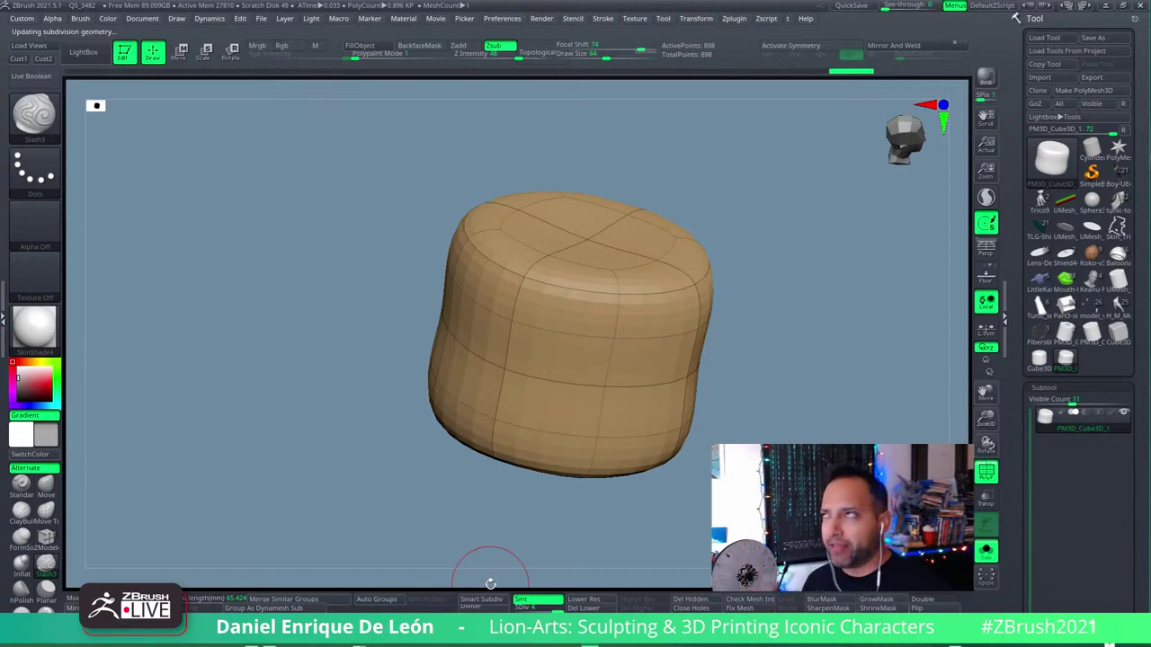
key(shift+d)
drag(771, 347, 877, 436)
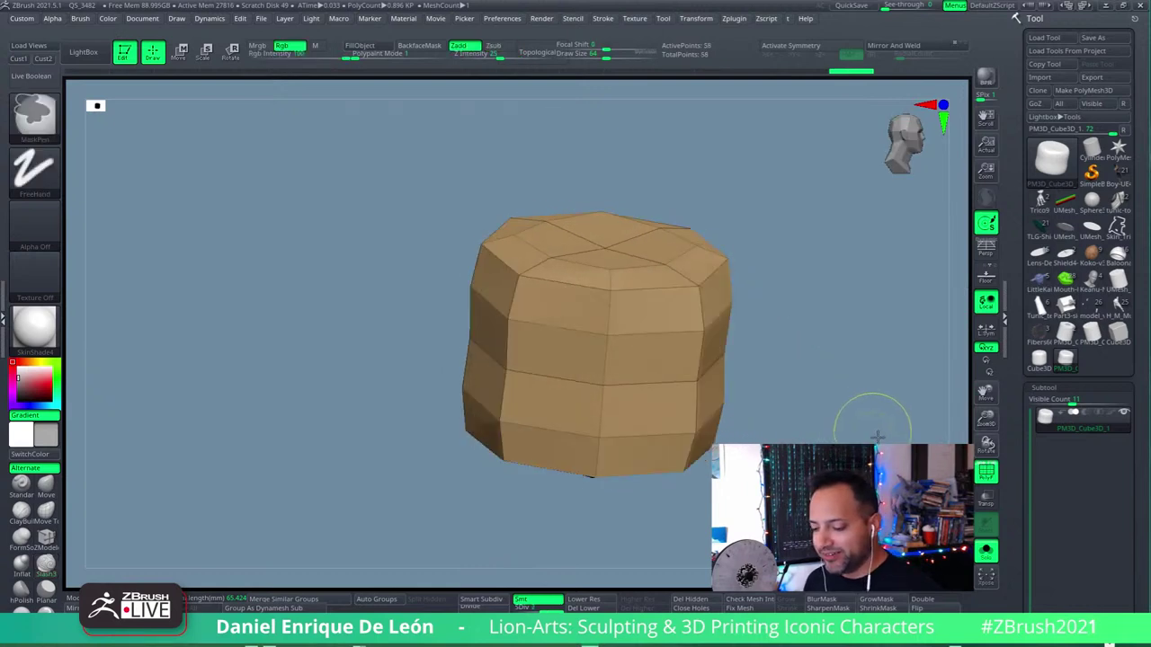
key(shift+d)
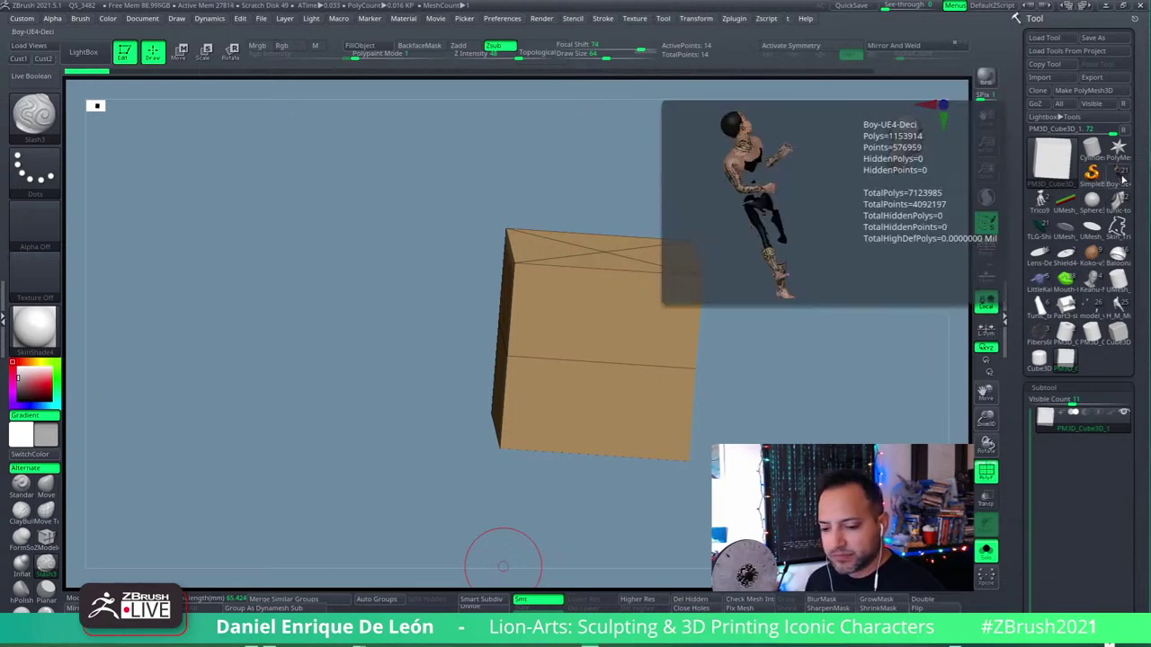
Step: Load the Boy-UE4-Deci figure, reveal all its parts, and select the Tunic1 and shirt1_1 subtools
click(1112, 184)
drag(815, 403, 761, 404)
click(986, 550)
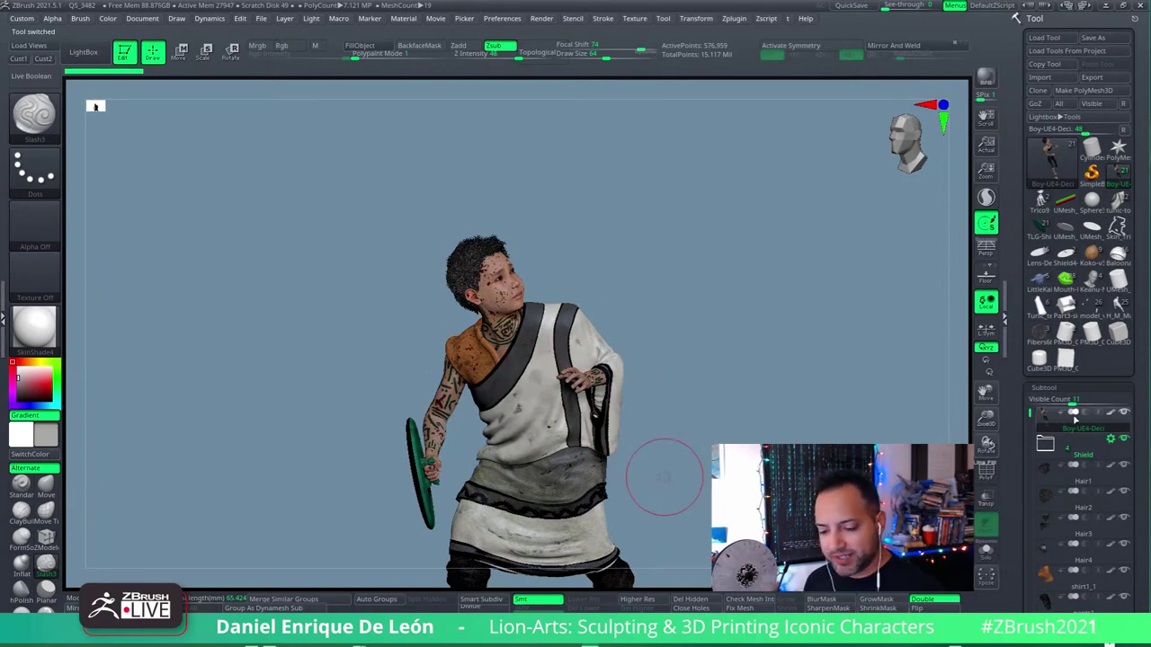
alt+click(548, 371)
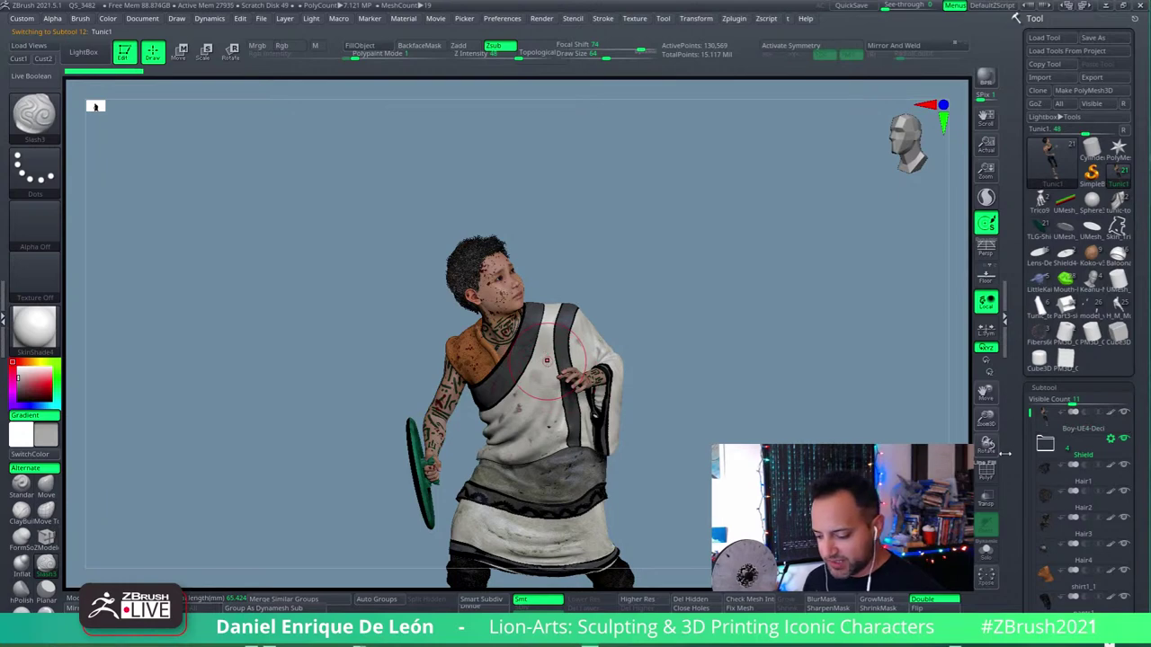
scroll(1132, 349, down, 5)
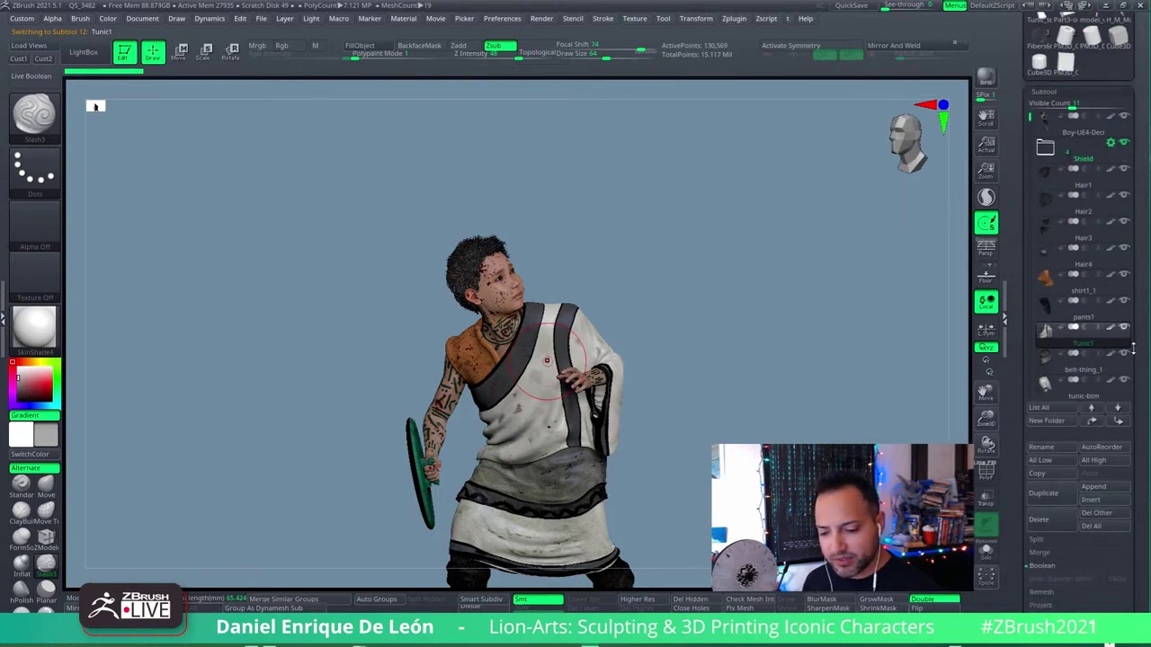
click(1045, 288)
scroll(1079, 180, up, 5)
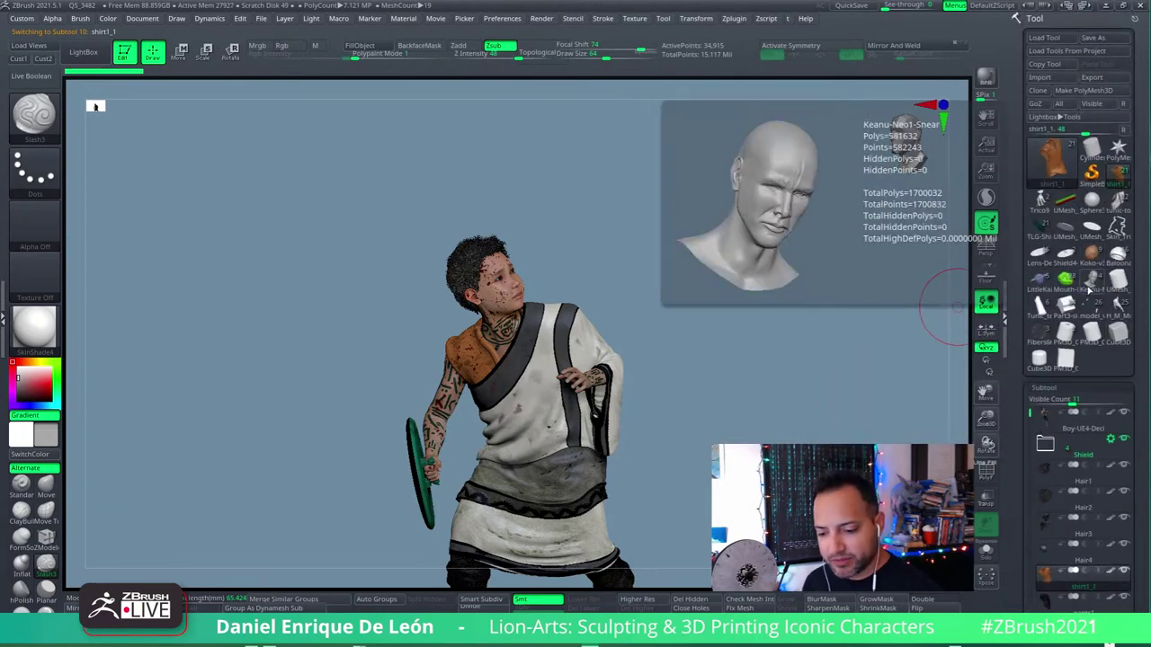
Step: Check the head bust and fiber sphere, Del All subtools, and load H_M_Muscular_Base
click(1094, 290)
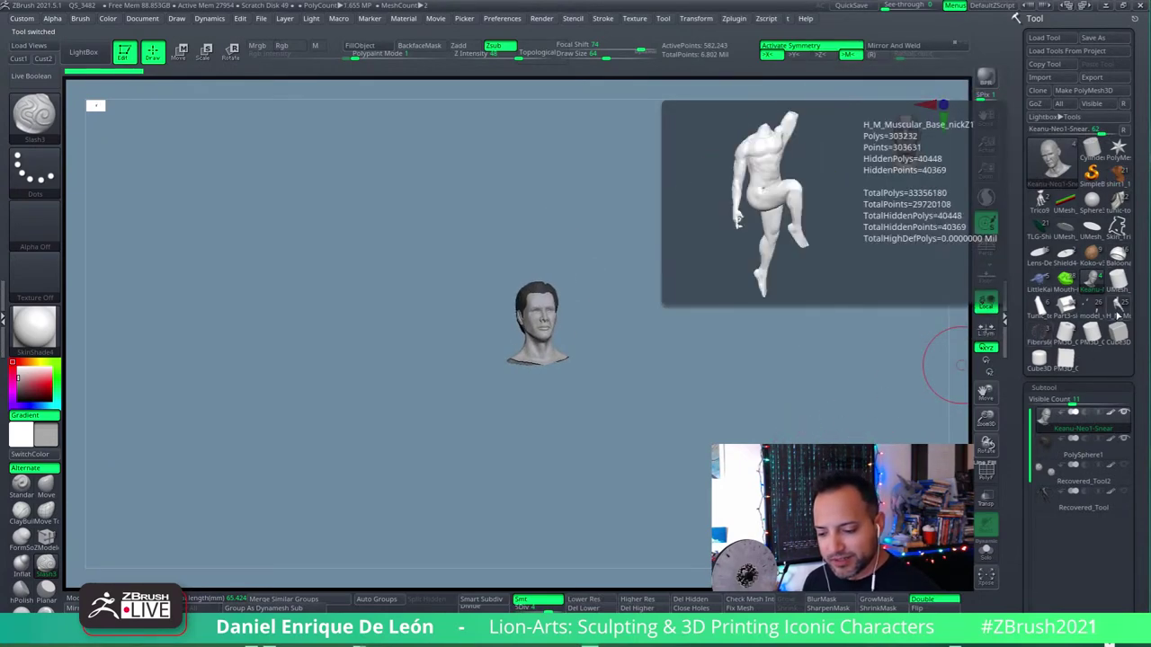
click(1040, 340)
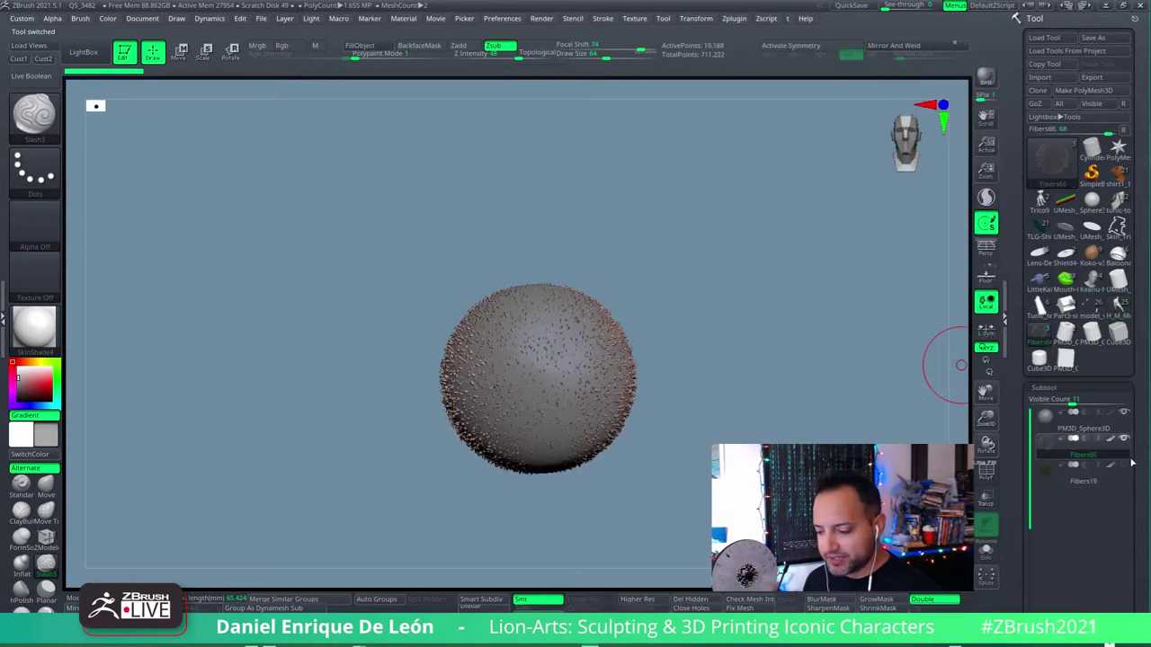
scroll(1079, 449, down, 3)
click(1092, 568)
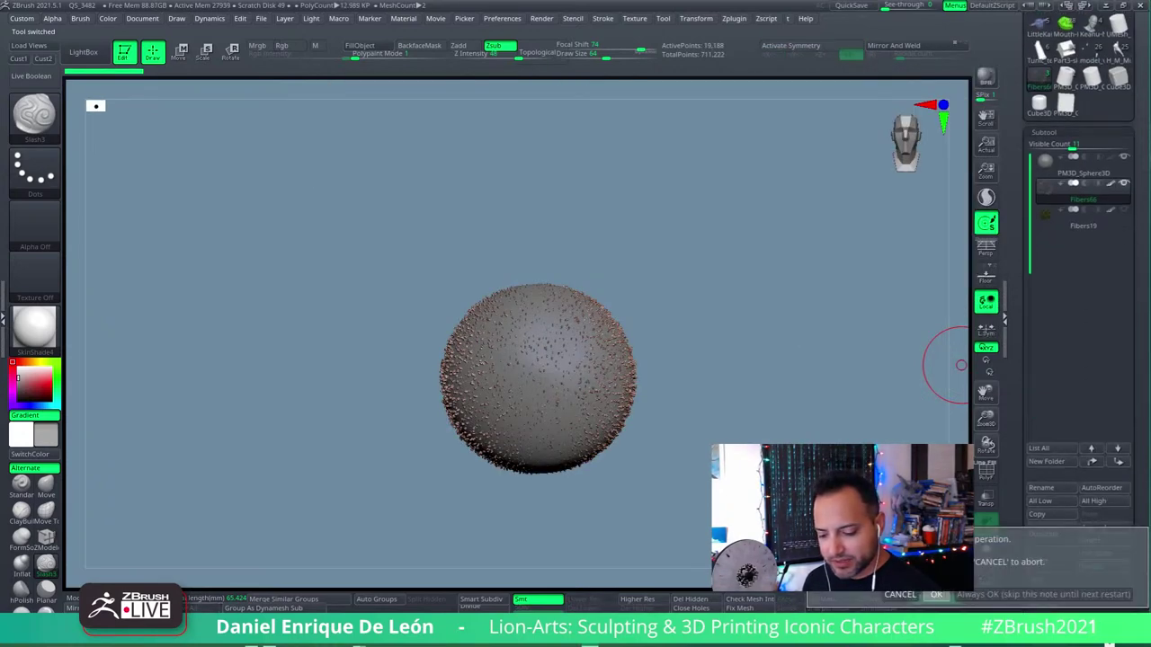
click(936, 595)
click(1115, 256)
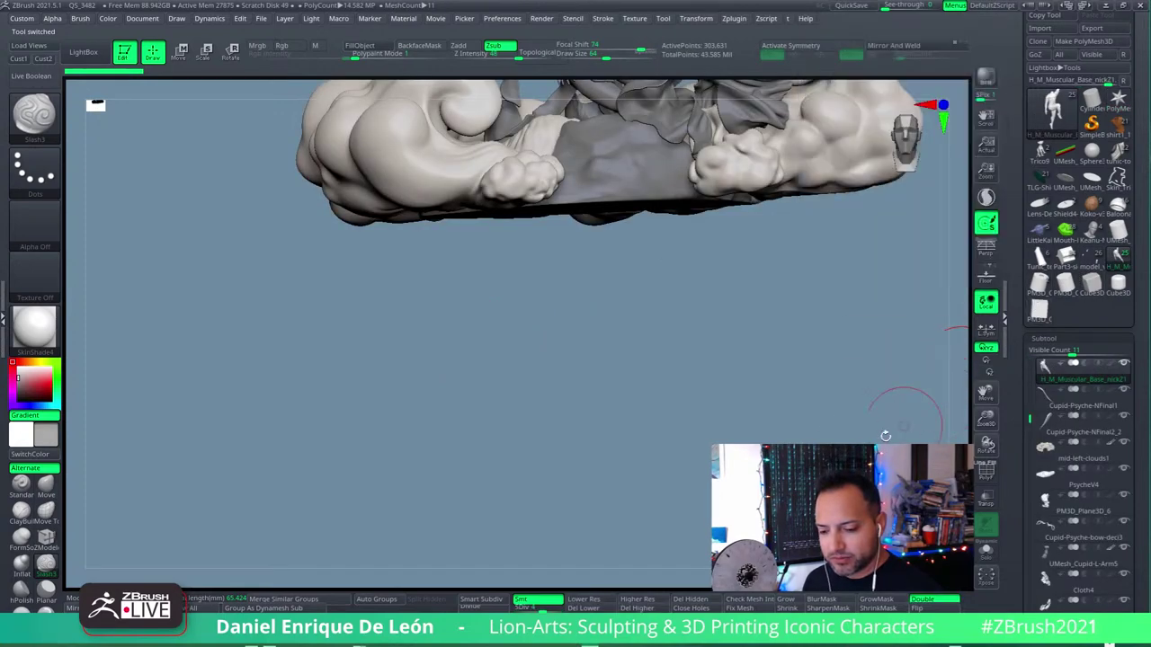
Step: Frame the sculpture with F, zoom onto the winged figure, and orbit behind it
key(f)
right_drag(763, 331, 750, 418)
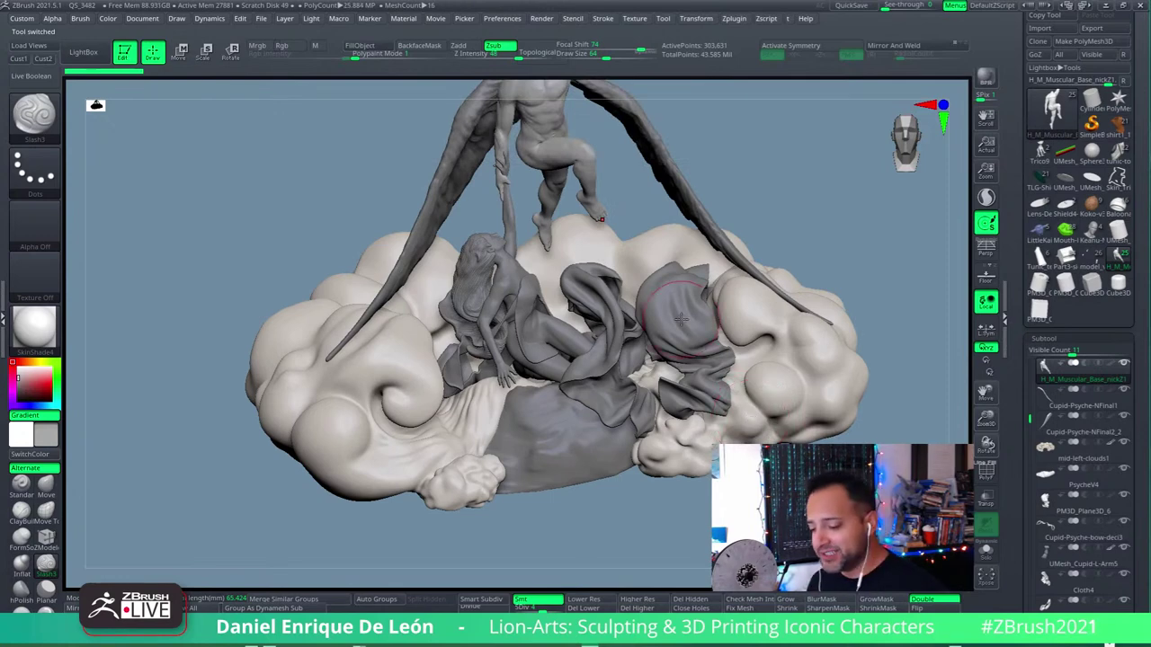
mouse_move(598, 220)
right_down()
mouse_move(636, 355)
mouse_move(577, 241)
right_up()
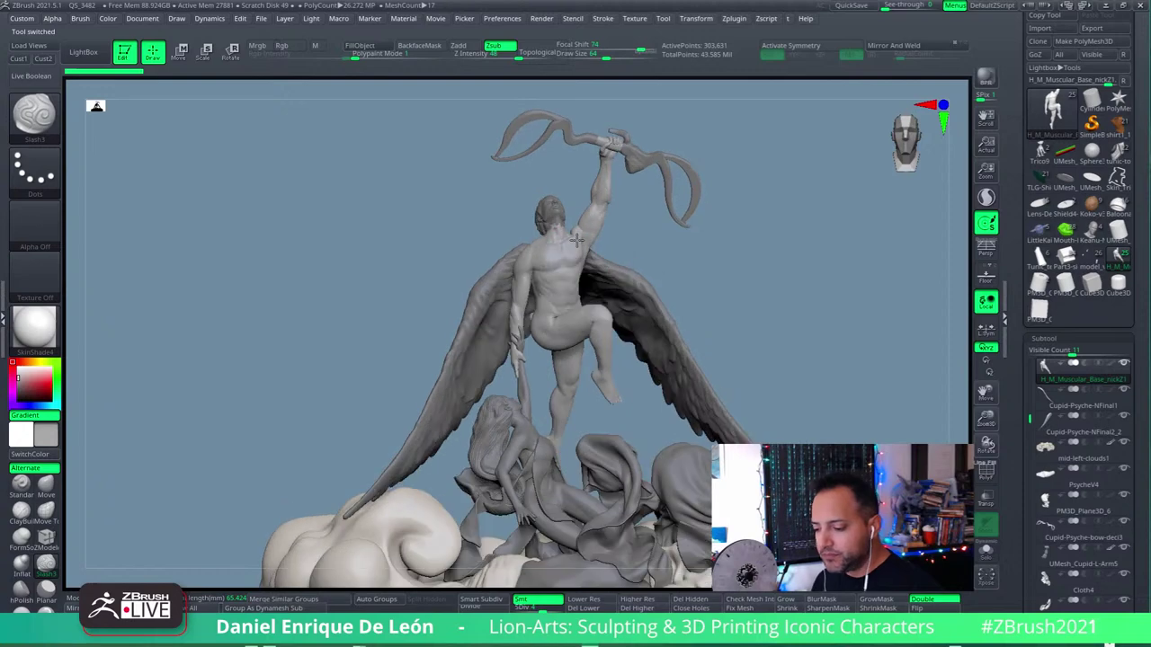
right_drag(555, 307, 571, 299)
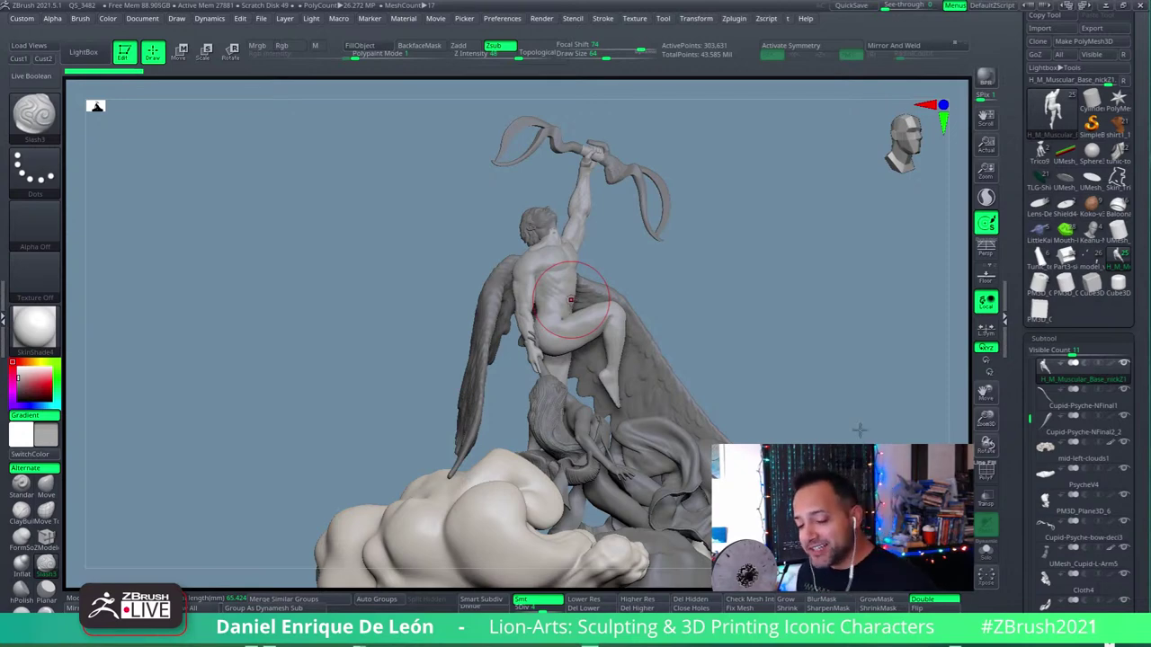
Step: Load the sculpted head bust and rotate it through profile and straight front views
click(1090, 237)
mouse_move(802, 405)
mouse_down()
mouse_move(811, 401)
mouse_move(809, 411)
mouse_up()
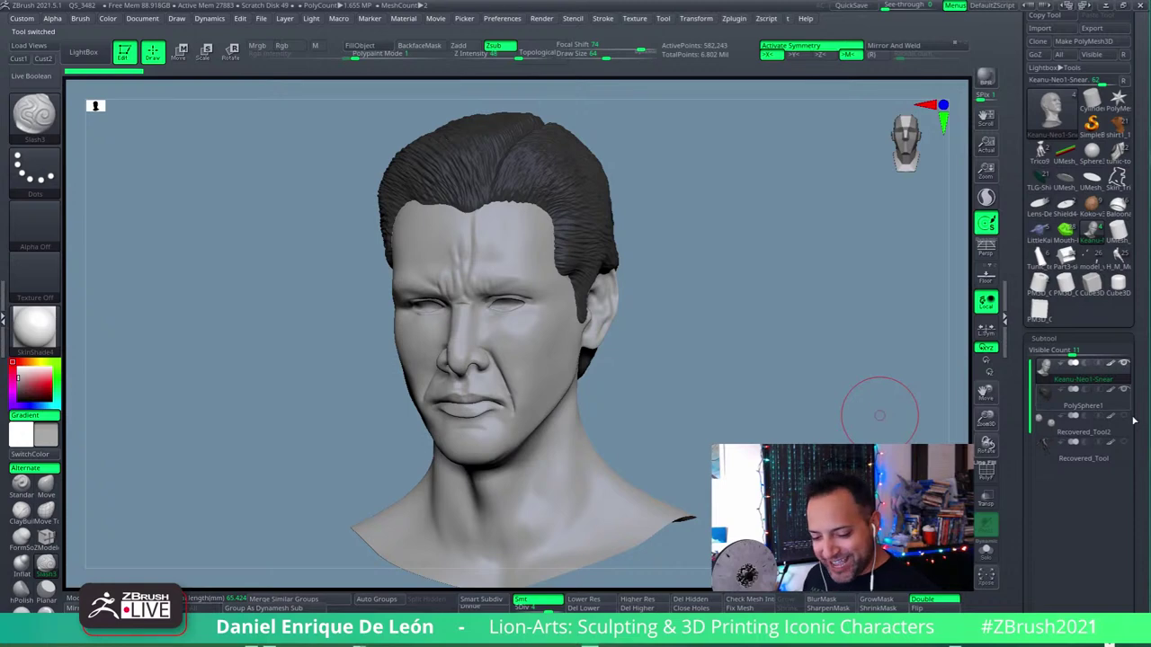
mouse_move(1115, 447)
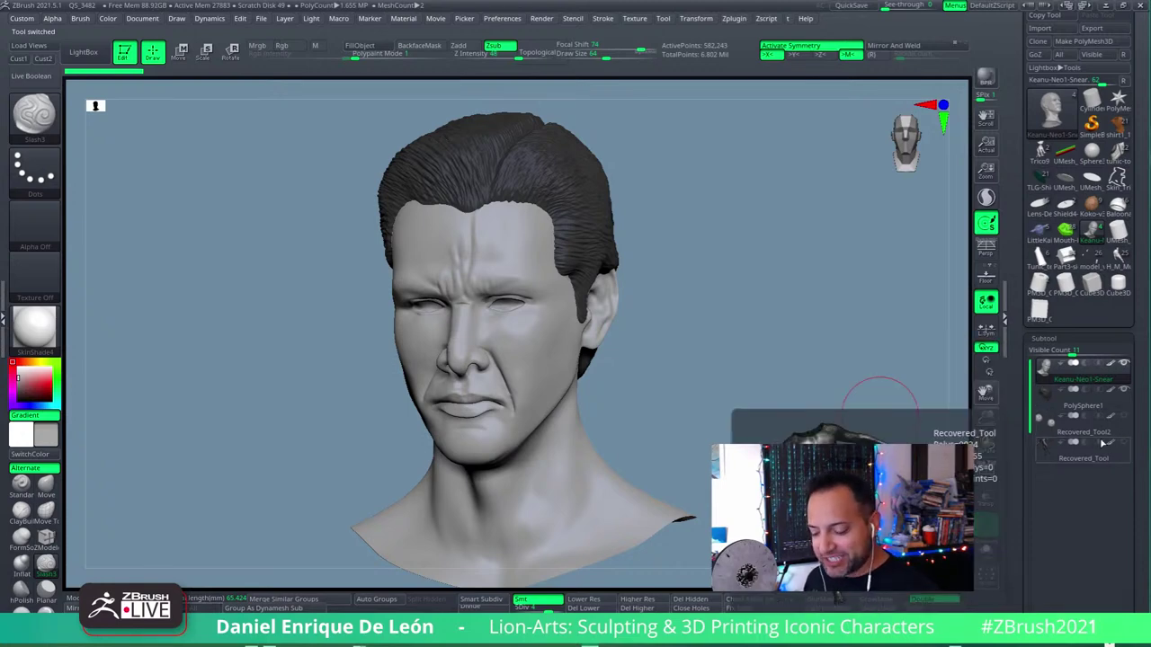
drag(796, 347, 827, 320)
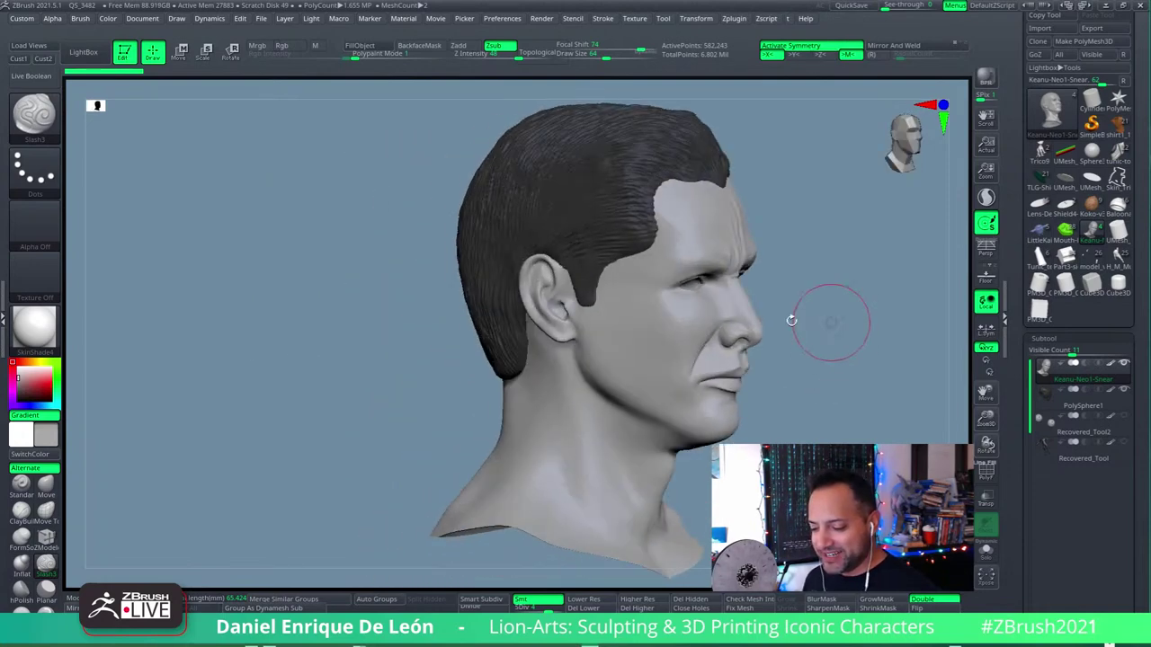
drag(735, 302, 844, 372)
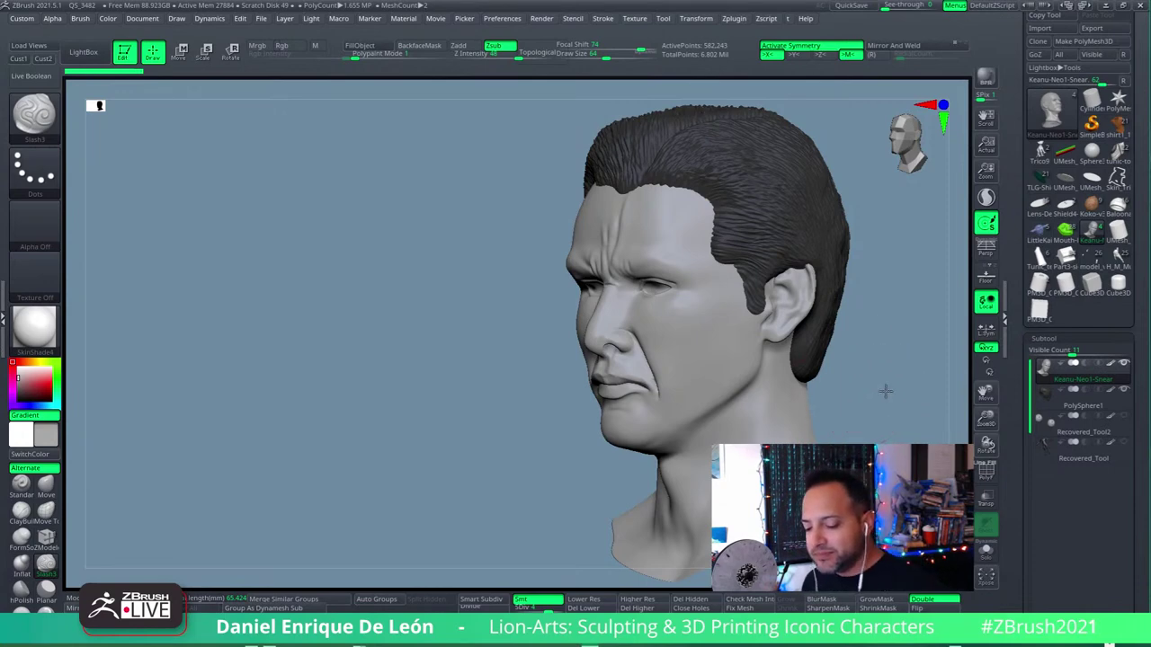
shift+drag(883, 390, 865, 411)
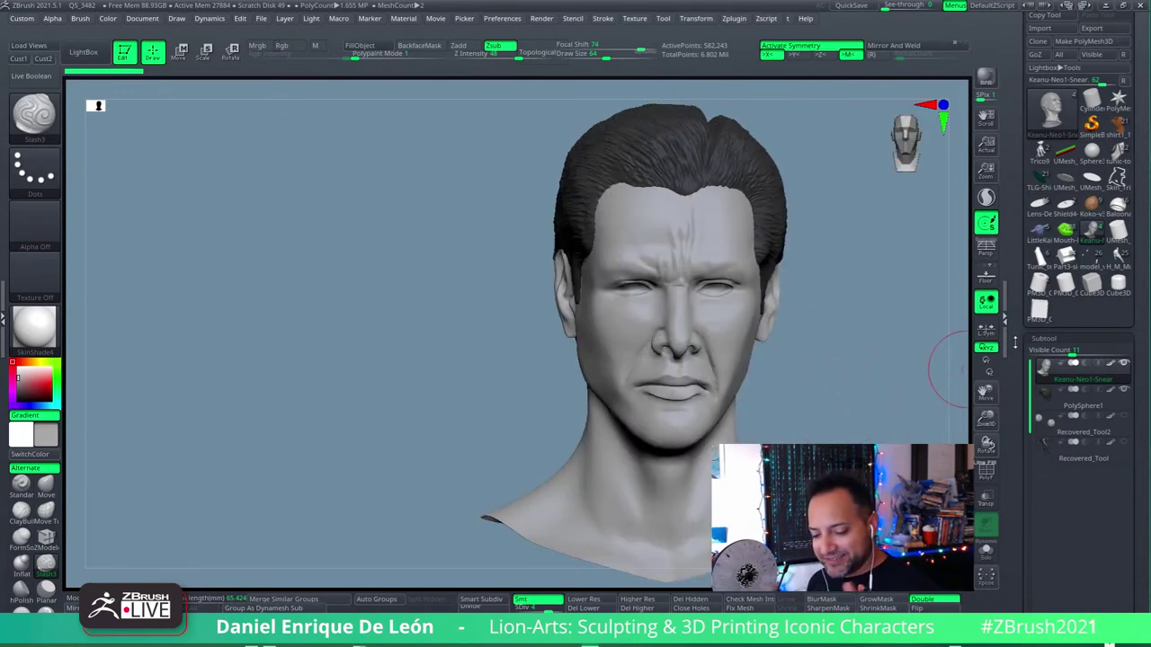
Step: Reload the Cupid sculpture and orbit until Cupid's back and raised arm face the camera
click(1117, 259)
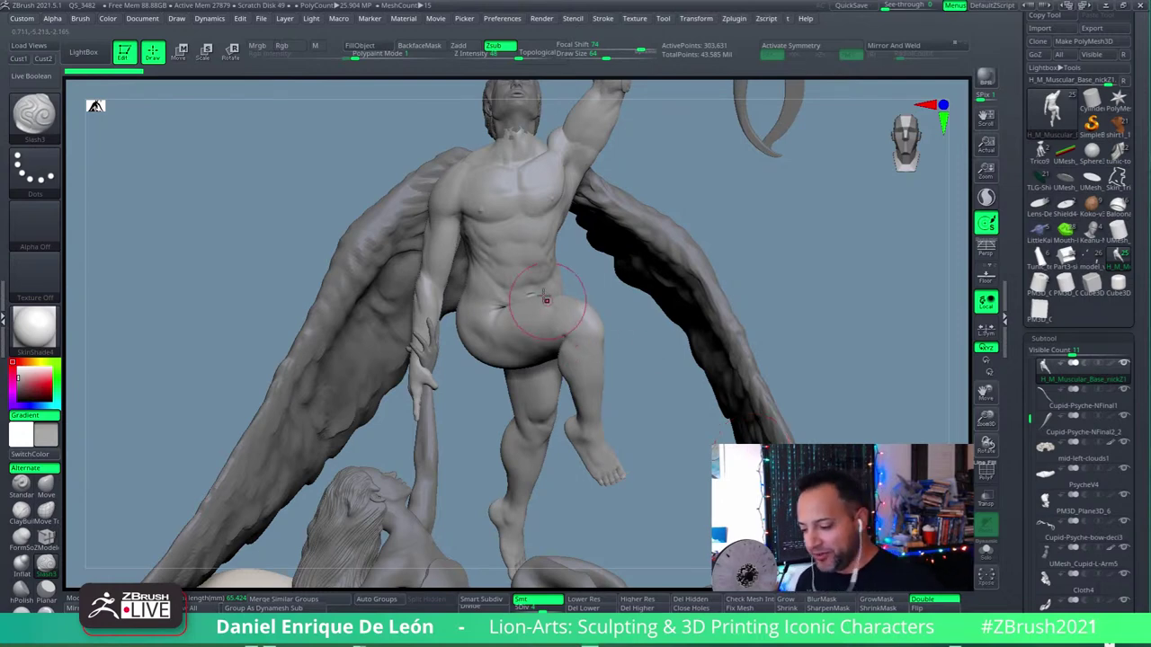
drag(548, 297, 674, 405)
drag(468, 245, 868, 308)
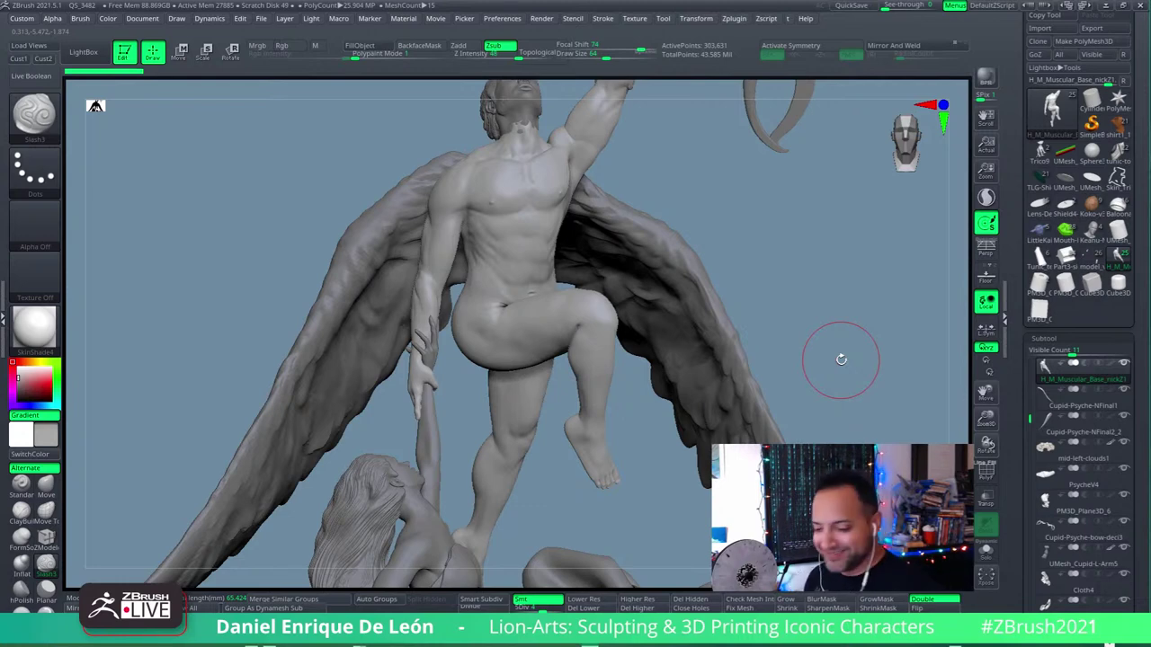
drag(527, 167, 516, 252)
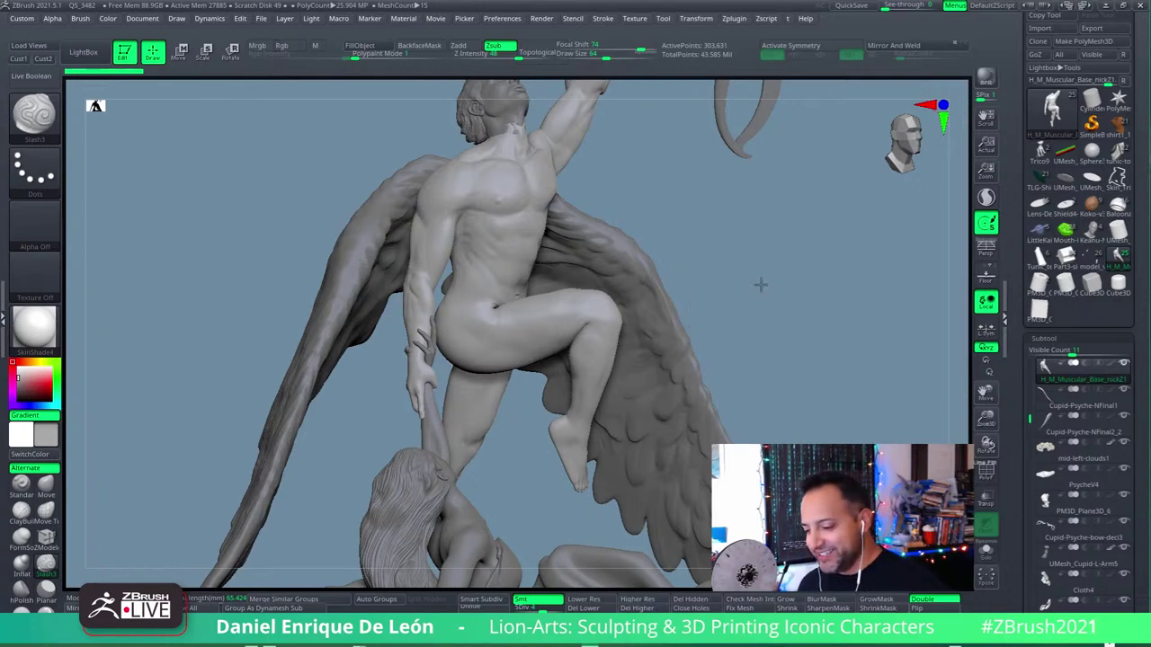
drag(761, 288, 517, 332)
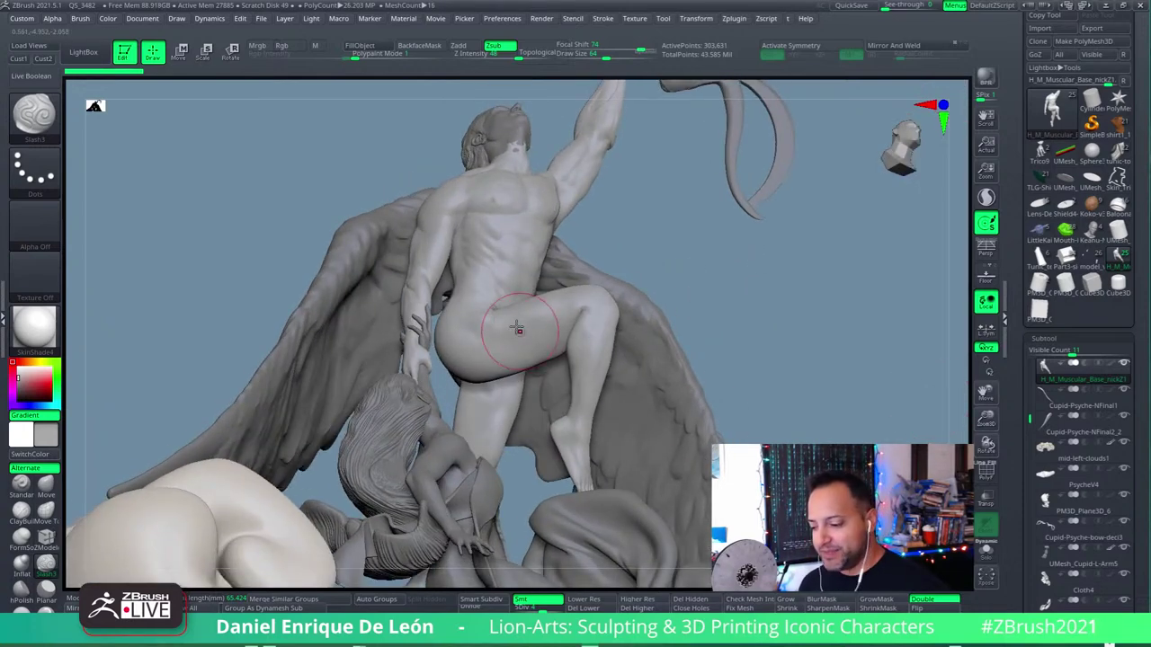
Step: Solo the Cupid body, set Z Intensity to 33, and reduce Draw Size slightly
click(986, 546)
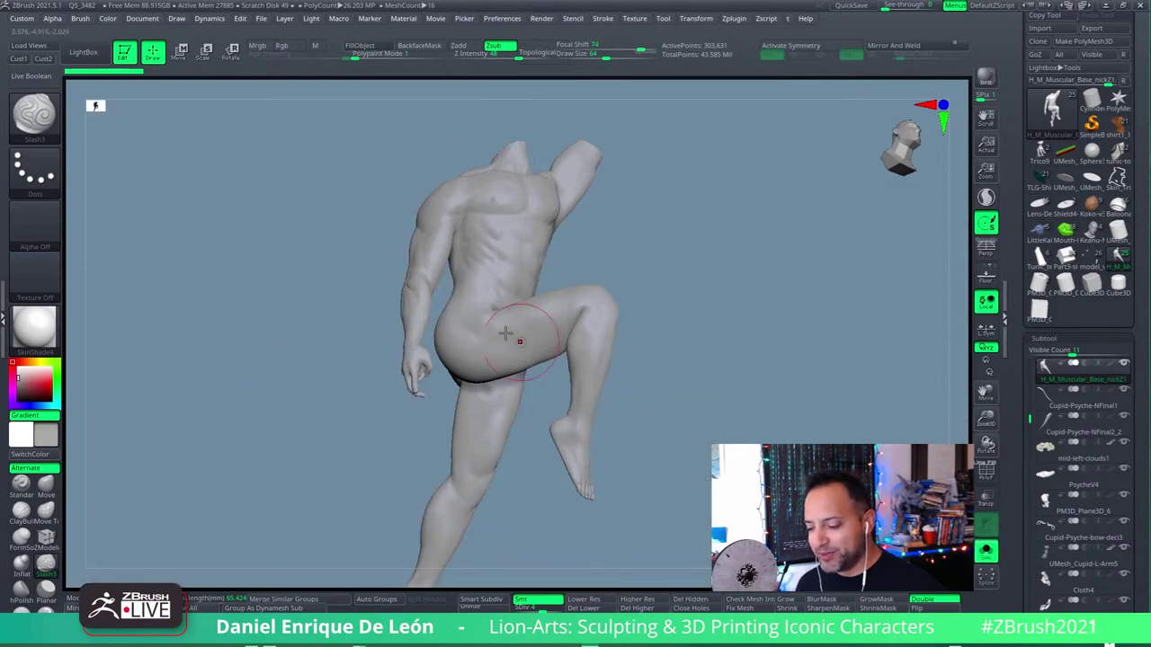
mouse_move(522, 315)
mouse_down()
mouse_move(525, 293)
mouse_move(588, 249)
mouse_move(588, 303)
mouse_move(540, 270)
mouse_move(517, 328)
mouse_move(570, 333)
mouse_move(550, 324)
mouse_move(531, 366)
mouse_move(542, 290)
mouse_move(527, 334)
mouse_move(538, 296)
mouse_move(527, 321)
mouse_move(544, 277)
mouse_up()
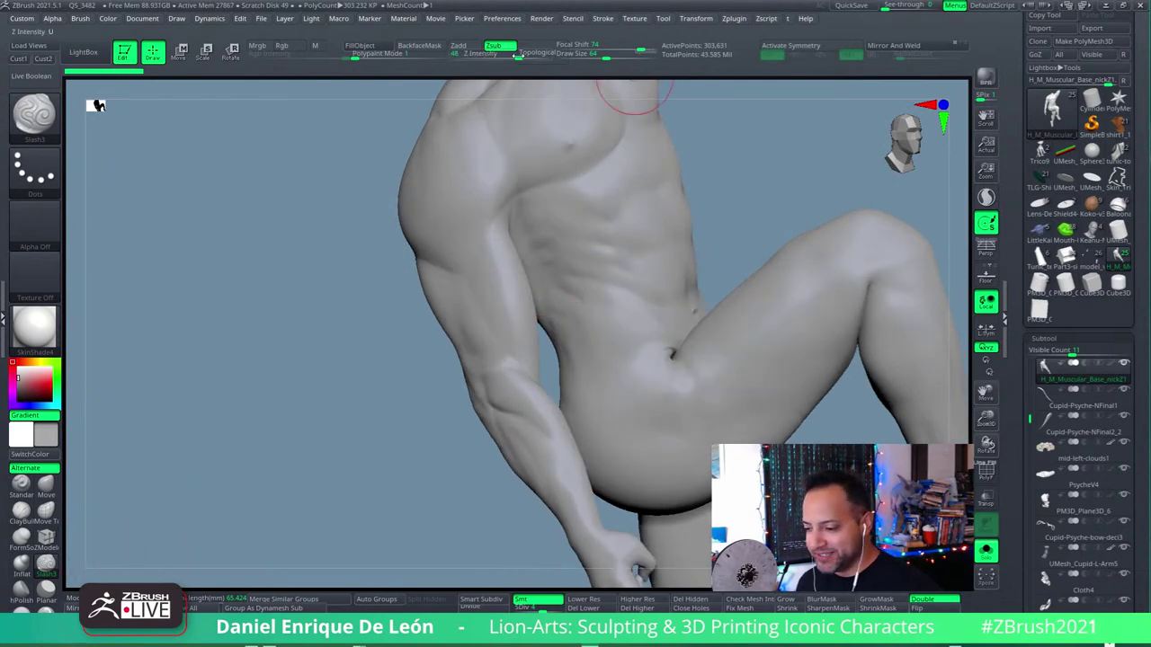
drag(515, 56, 504, 57)
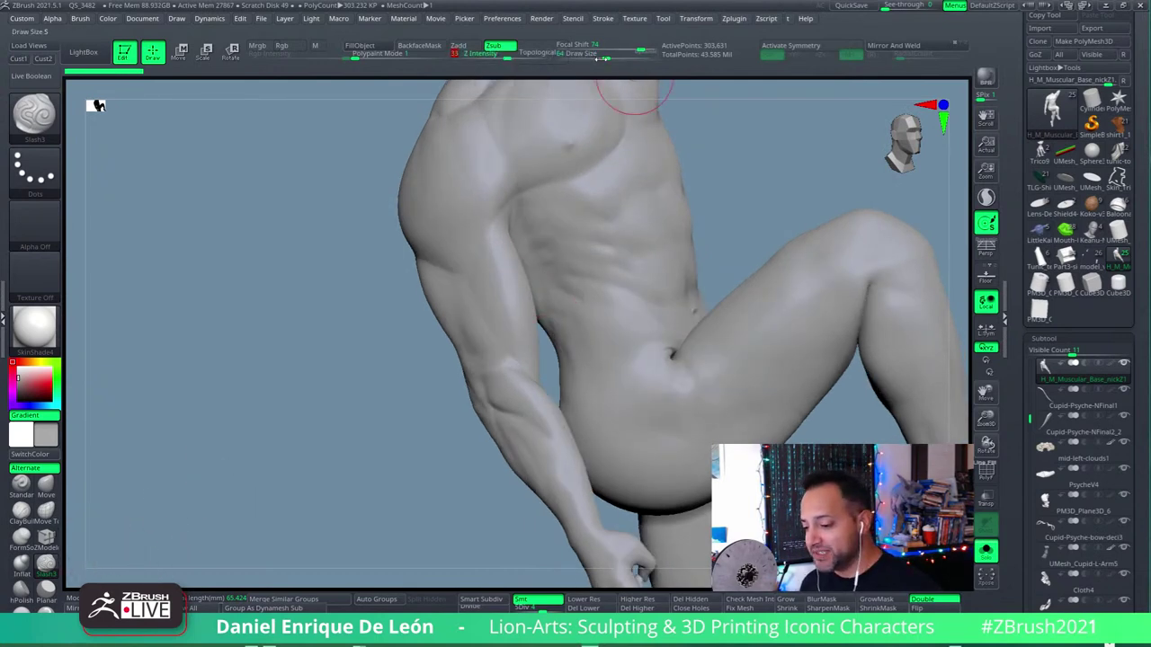
drag(604, 57, 598, 58)
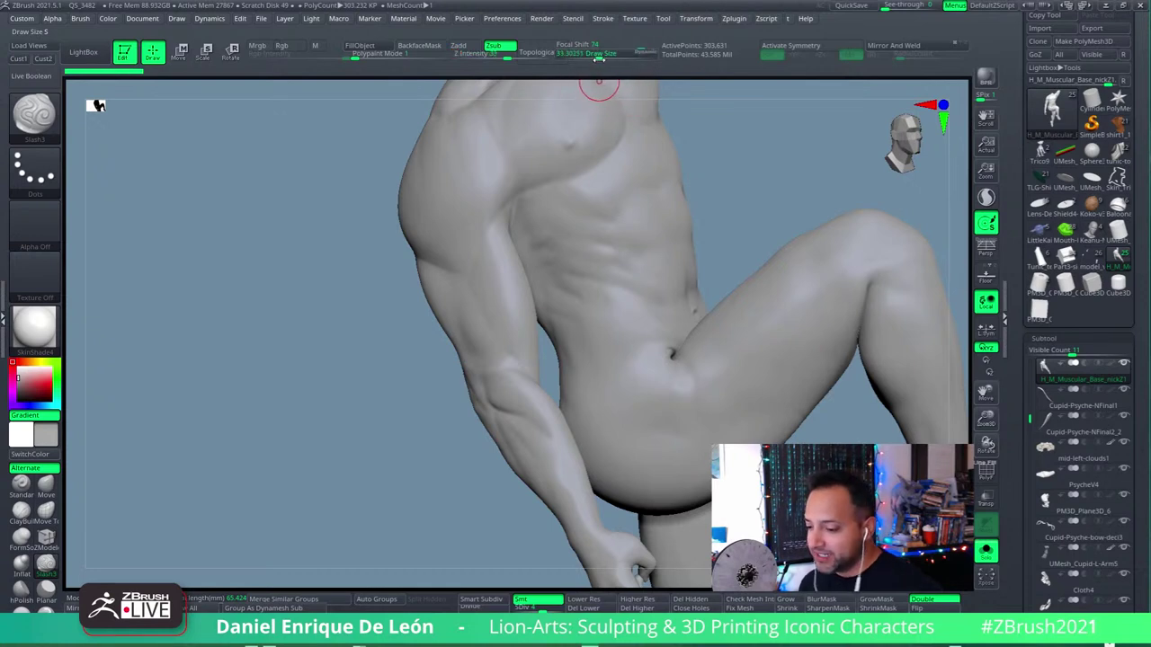
Step: Orbit around the chest to look along Cupid's arm
drag(546, 315, 568, 279)
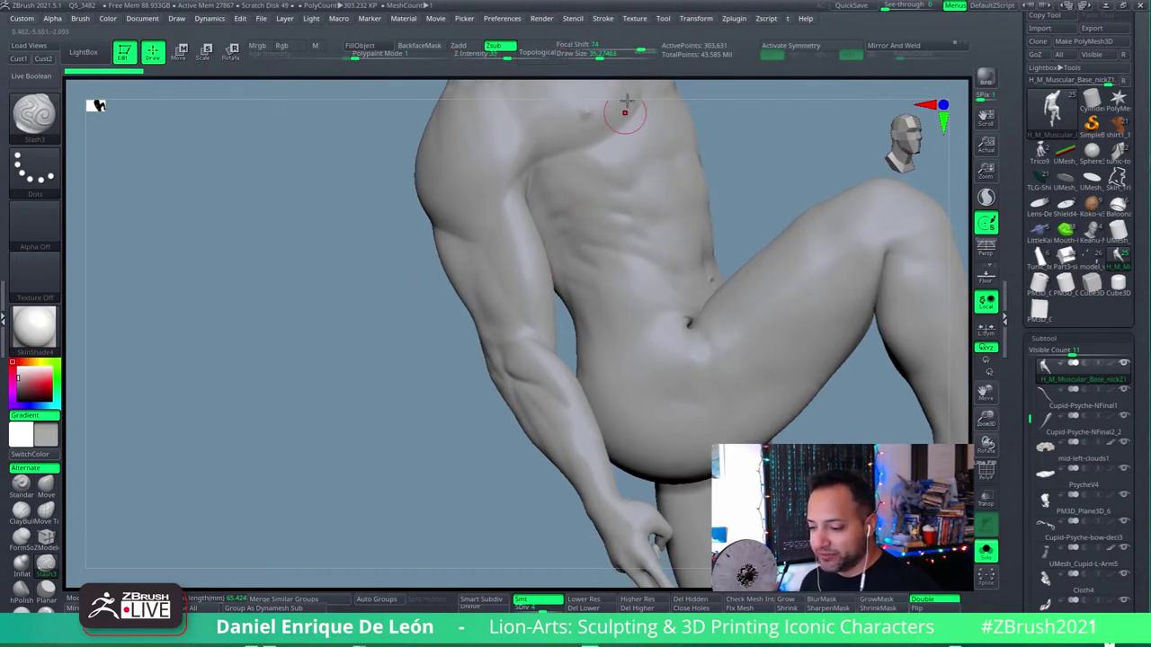
mouse_move(586, 255)
right_down()
mouse_move(596, 225)
mouse_move(575, 203)
mouse_move(574, 227)
mouse_move(627, 164)
mouse_move(585, 186)
mouse_move(633, 176)
mouse_move(638, 159)
mouse_move(560, 201)
mouse_move(548, 191)
mouse_move(579, 144)
right_up()
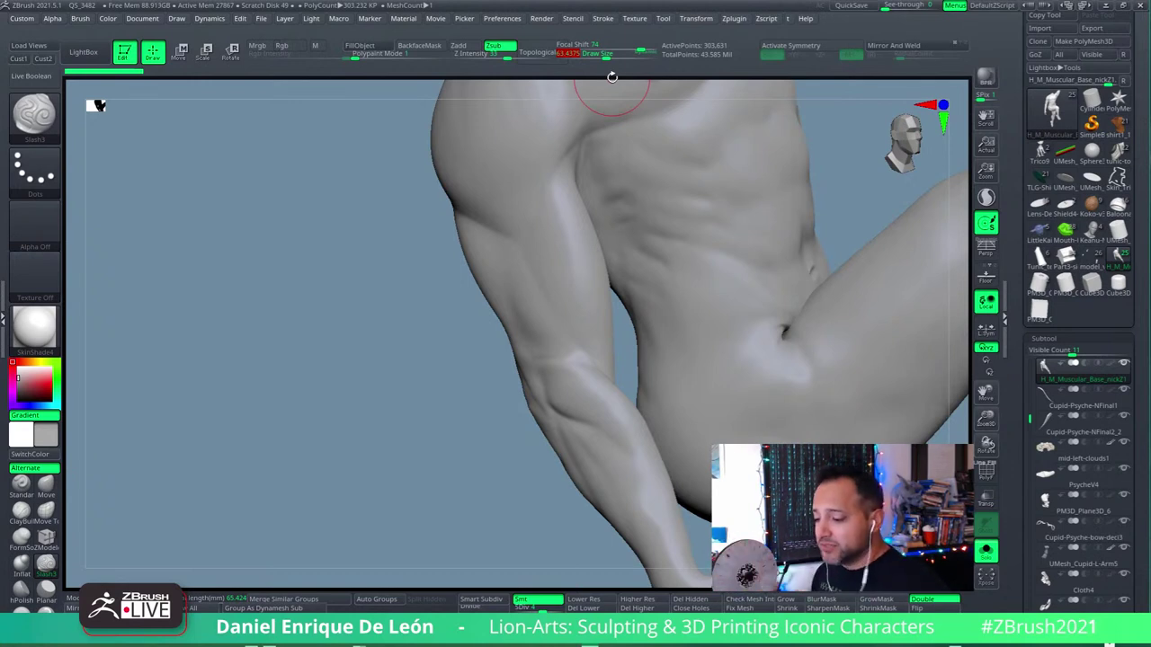
mouse_move(563, 239)
right_down()
mouse_move(563, 219)
mouse_move(558, 266)
mouse_move(570, 174)
mouse_move(552, 225)
mouse_move(548, 202)
mouse_move(567, 171)
right_up()
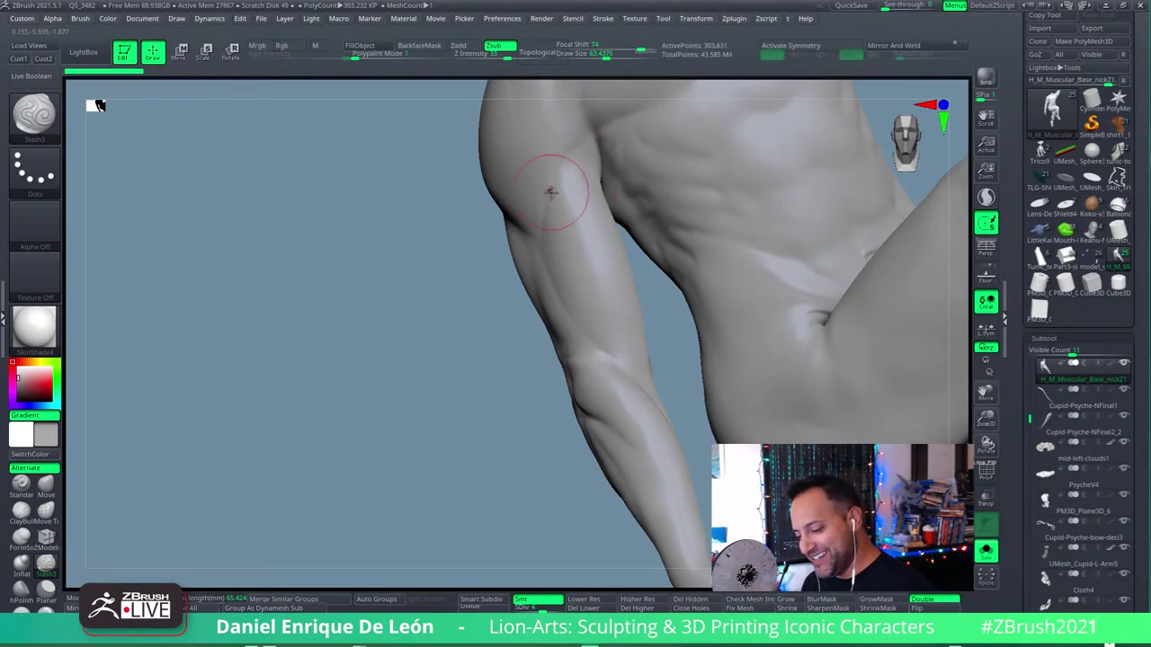
mouse_move(557, 267)
right_down()
mouse_move(641, 190)
mouse_move(953, 219)
right_up()
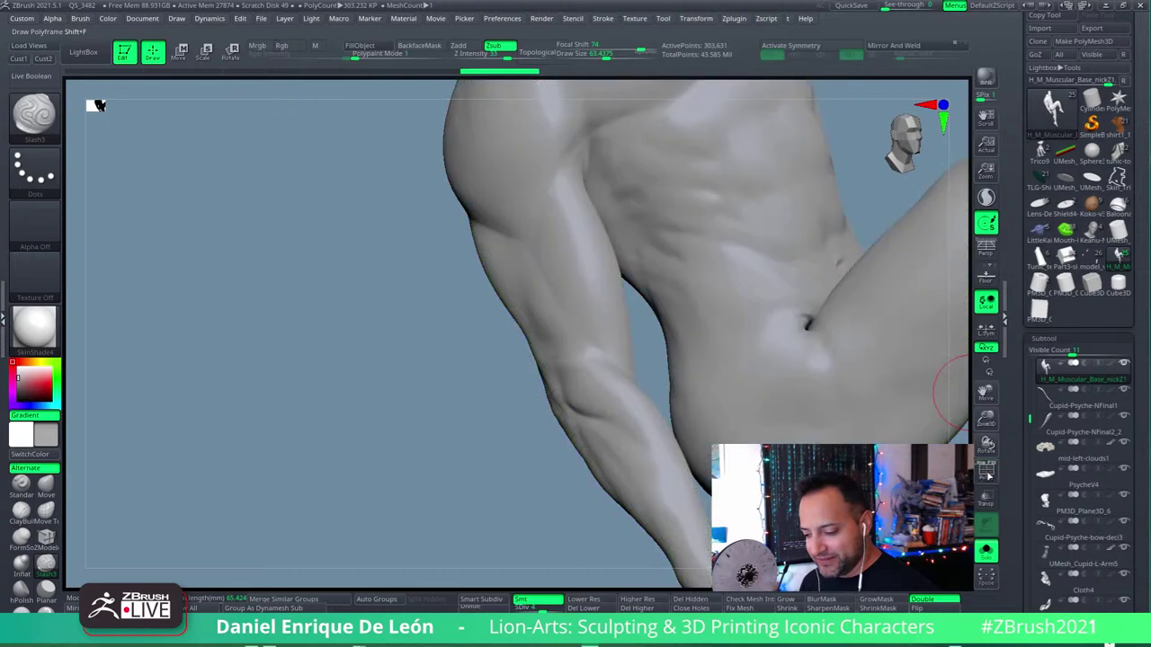
Step: Raise the body to 4.853 million points, set Draw Size to 70, and carve Slash3 shading into the upper arm
click(549, 608)
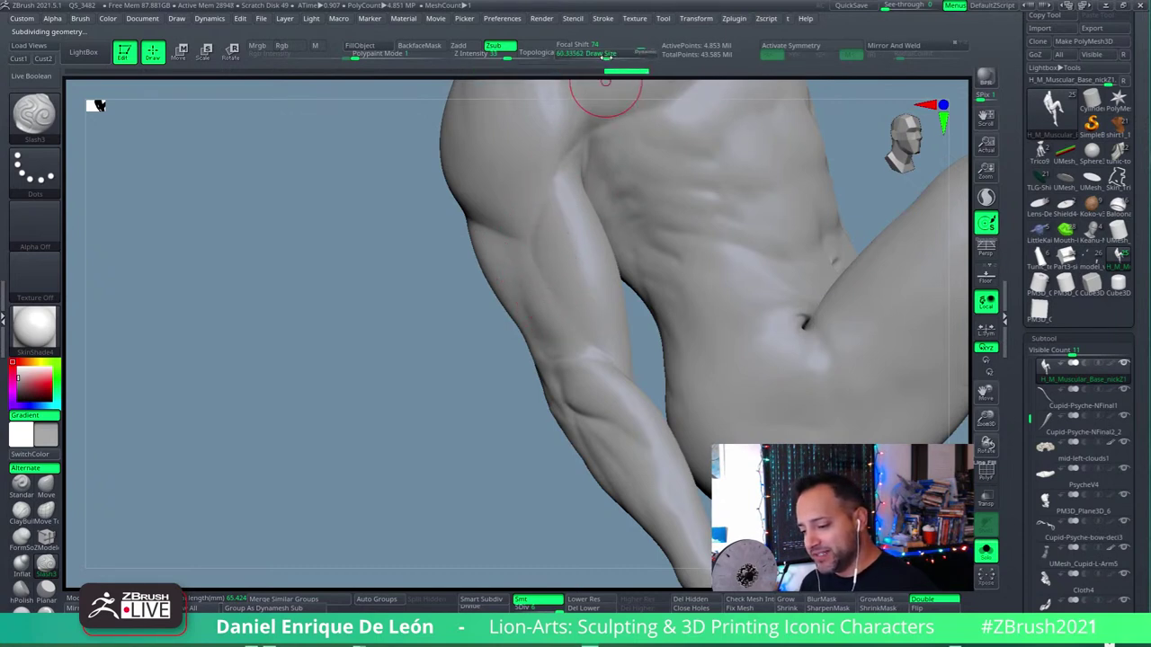
drag(607, 56, 611, 56)
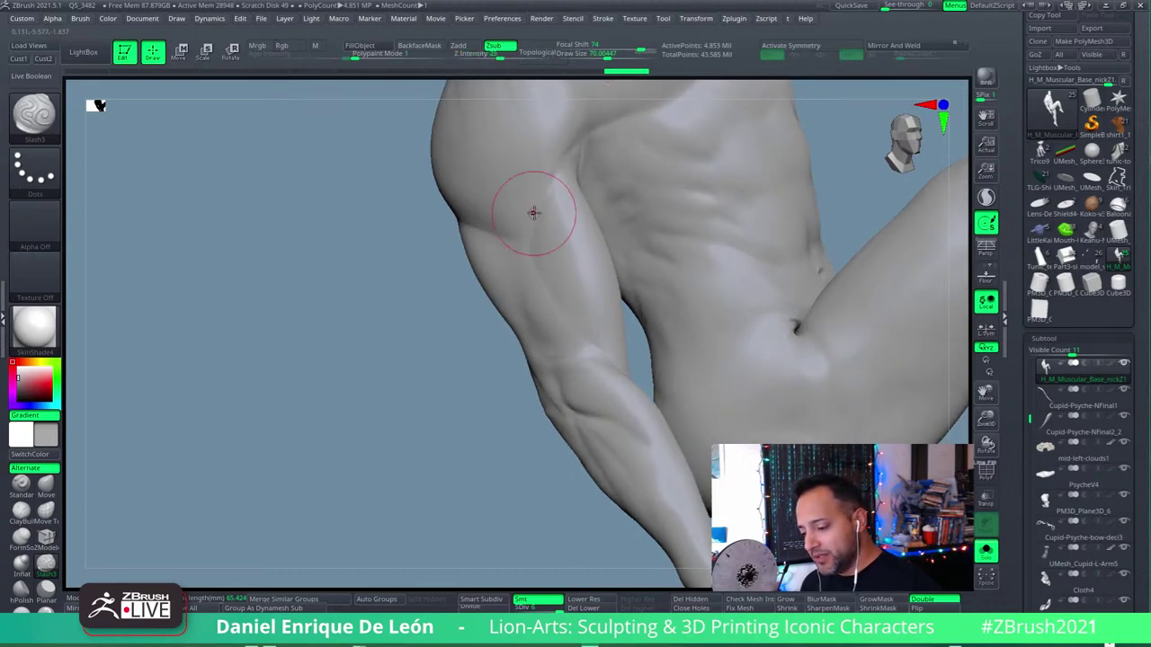
mouse_move(533, 212)
mouse_down()
mouse_move(567, 314)
mouse_move(530, 241)
mouse_move(559, 297)
mouse_move(568, 251)
mouse_up()
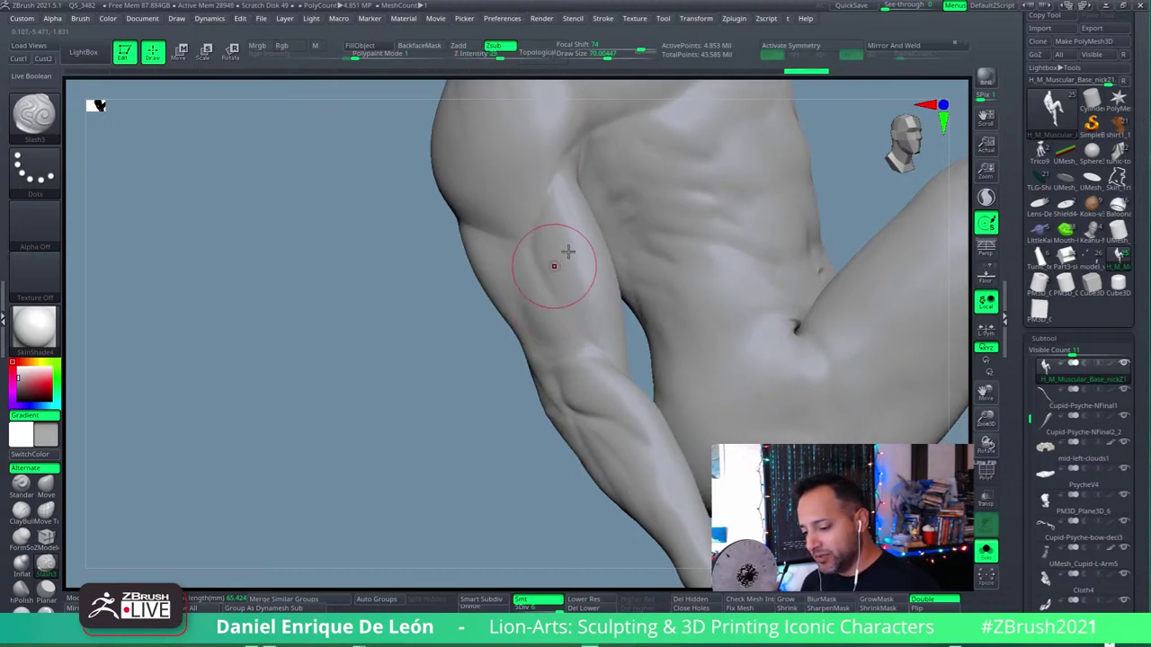
mouse_move(568, 251)
right_down()
mouse_move(581, 239)
mouse_move(570, 231)
mouse_move(547, 257)
mouse_move(634, 209)
mouse_move(586, 216)
mouse_move(608, 234)
right_up()
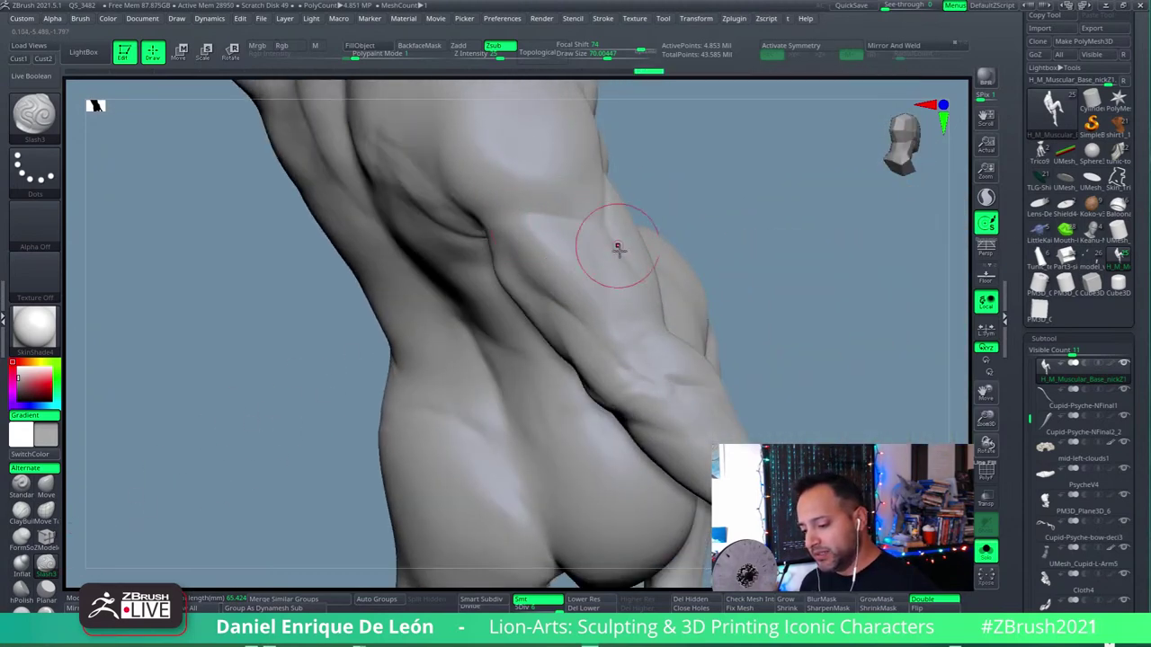
mouse_move(622, 244)
right_down()
mouse_move(622, 260)
mouse_move(593, 269)
right_up()
Step: Build up the bicep and shoulder with FormSoft at size 110, smooth them, then drop to SDiv 3
click(22, 535)
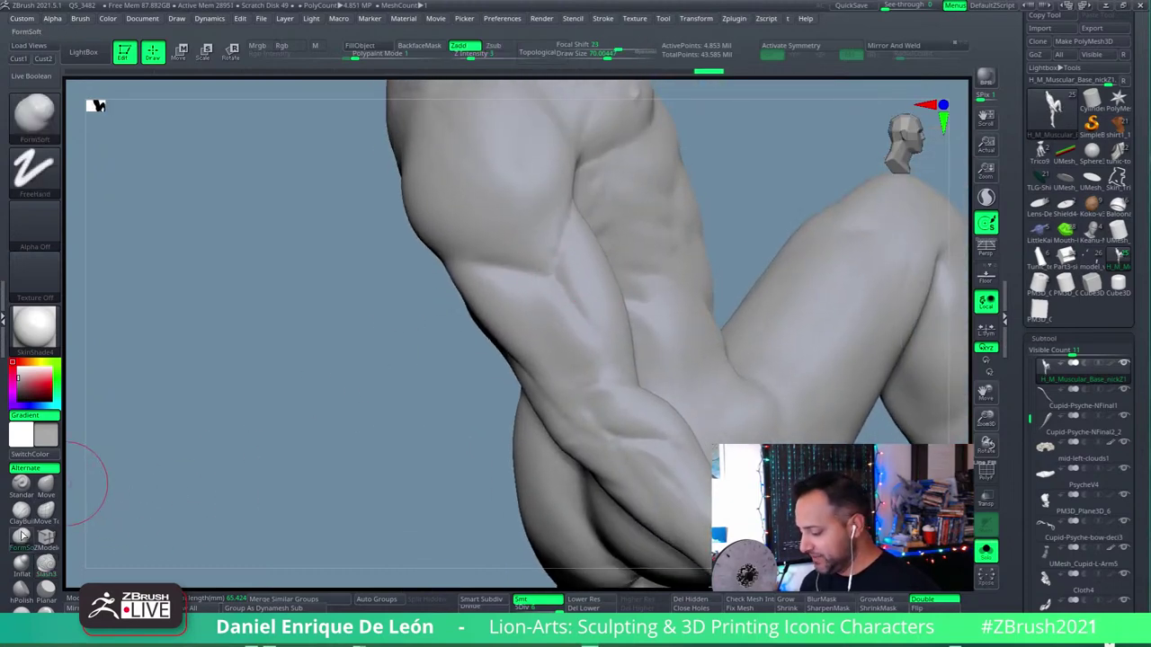
key(bracketright)
key(bracketright)
key(bracketright)
key(bracketright)
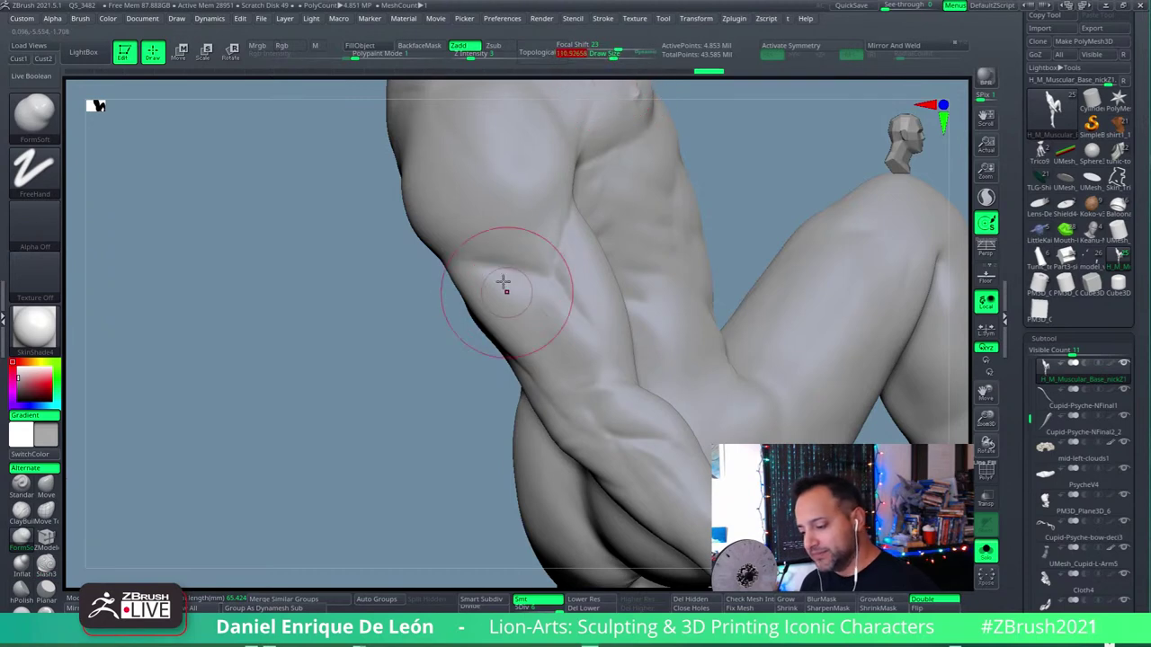
mouse_move(535, 265)
right_down()
mouse_move(561, 243)
mouse_move(526, 288)
mouse_move(570, 234)
mouse_move(575, 280)
mouse_move(555, 267)
mouse_move(531, 291)
mouse_move(521, 270)
mouse_move(534, 274)
mouse_move(524, 317)
mouse_move(512, 271)
right_up()
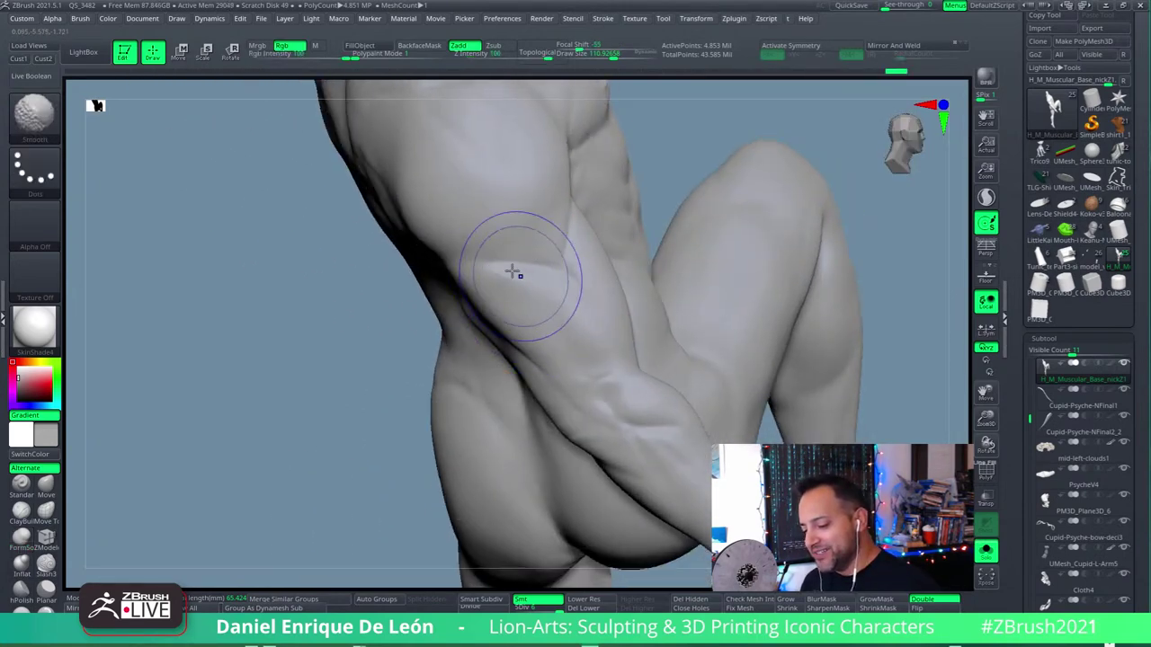
right_drag(536, 338, 539, 476)
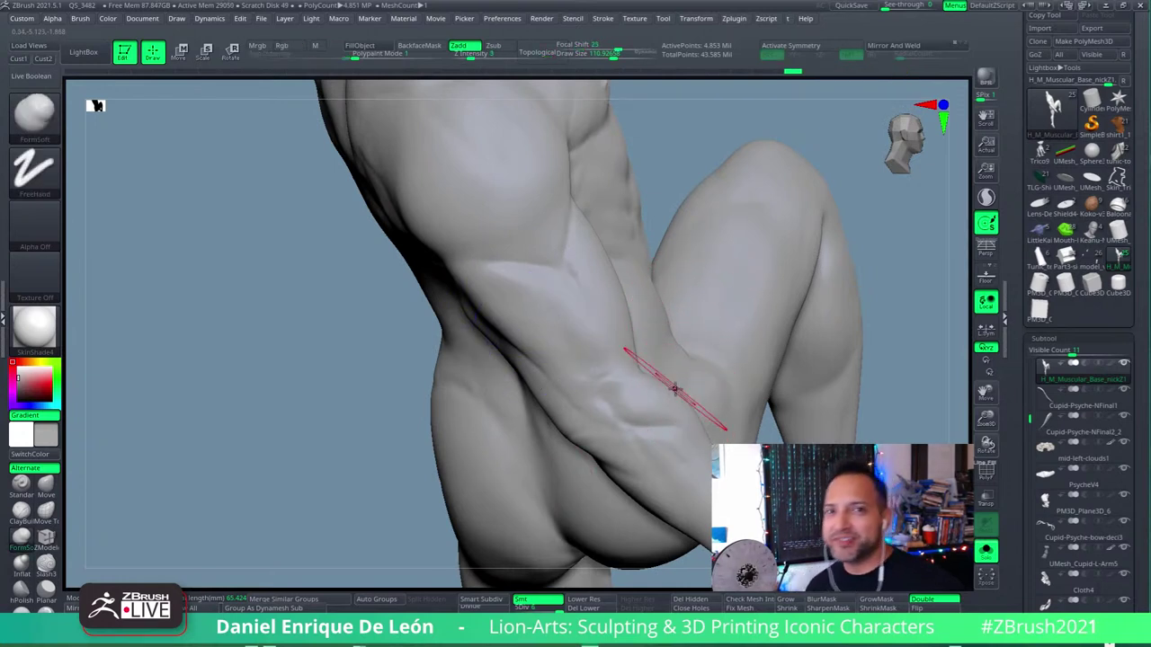
mouse_move(507, 292)
right_down()
mouse_move(586, 257)
mouse_move(577, 245)
right_up()
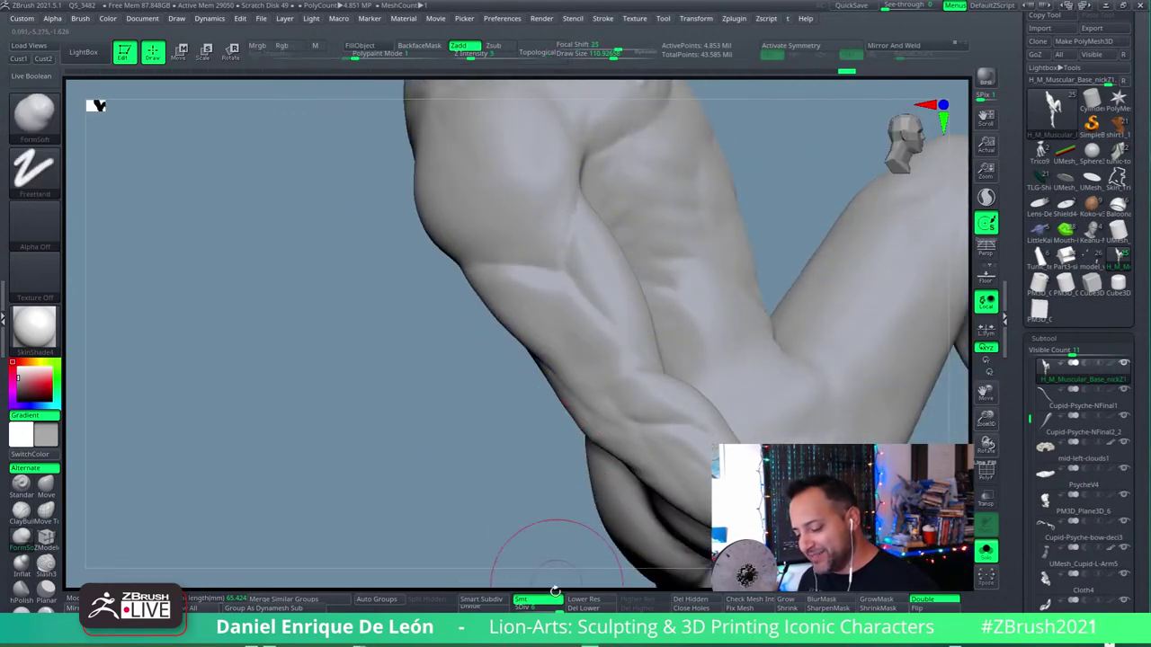
key(shift+d)
key(shift+d)
key(shift+d)
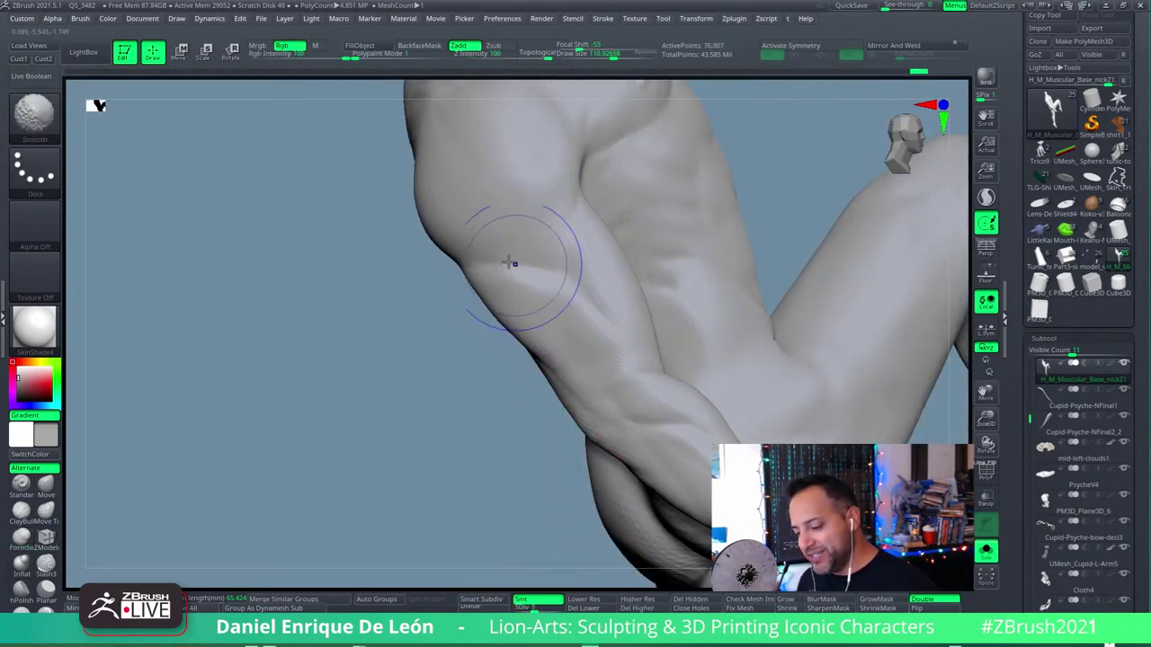
Step: Smooth the upper arm at SDiv 3, then raise the body back to its 303,631-point level
mouse_move(510, 263)
shift+mouse_down()
mouse_move(548, 288)
mouse_move(558, 231)
shift+mouse_up()
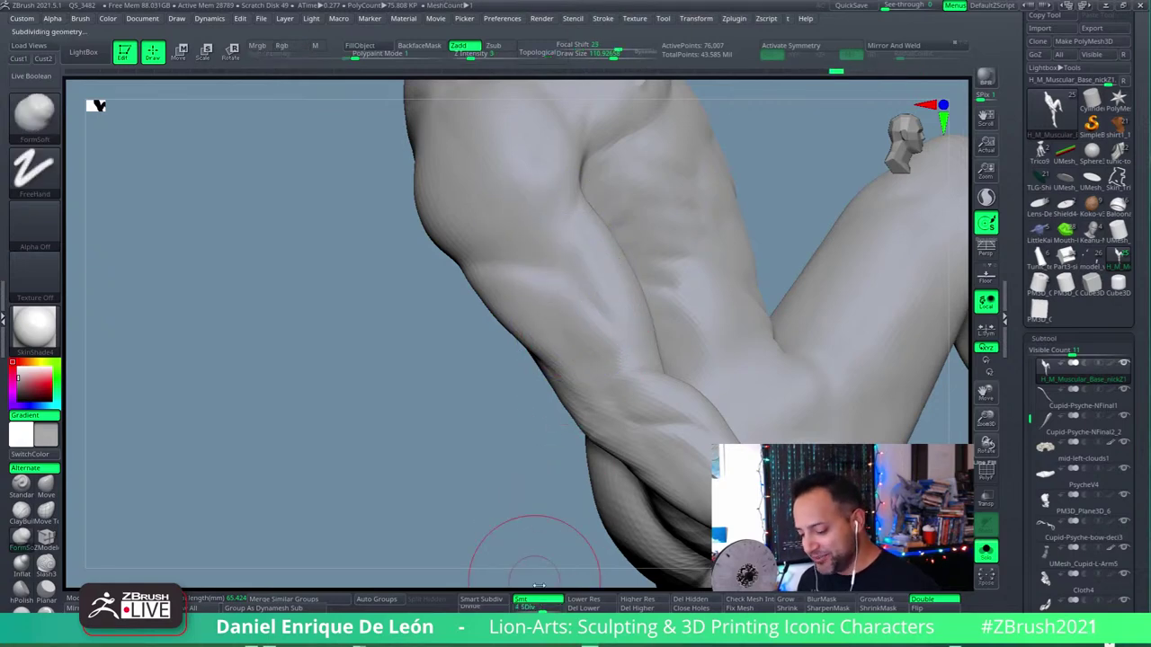
right_drag(538, 584, 590, 321)
mouse_move(611, 278)
alt+right_down()
mouse_move(608, 311)
mouse_move(593, 198)
alt+right_up()
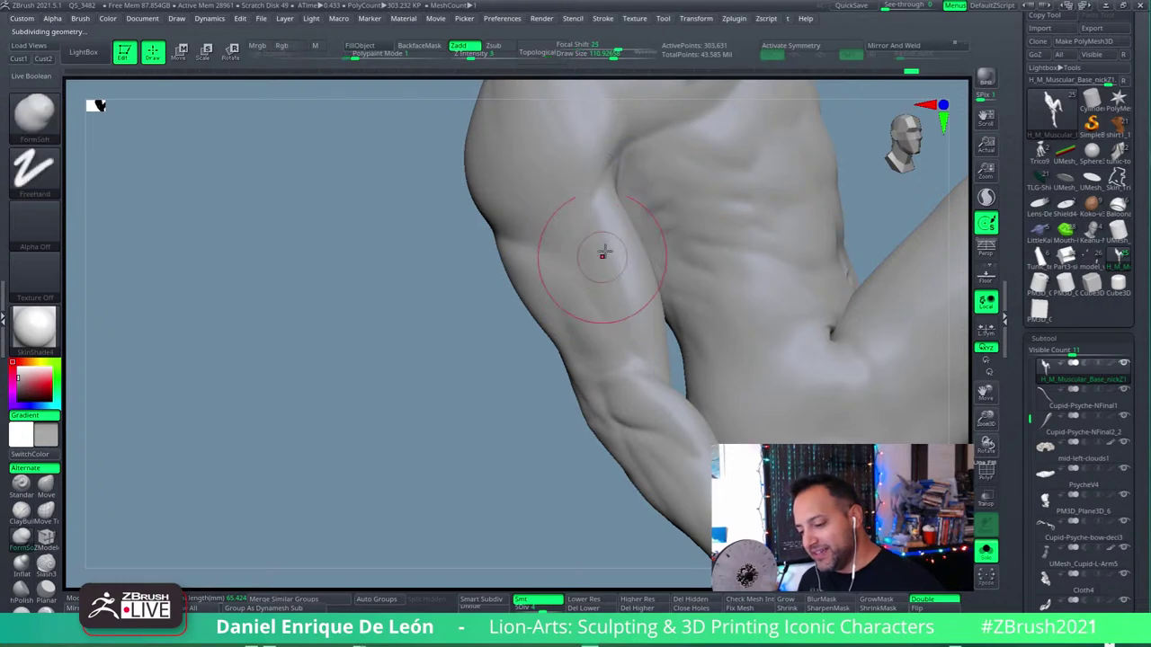
right_drag(602, 255, 594, 192)
mouse_move(476, 257)
right_down()
mouse_move(639, 224)
mouse_move(616, 219)
mouse_move(617, 254)
mouse_move(567, 301)
mouse_move(585, 294)
right_up()
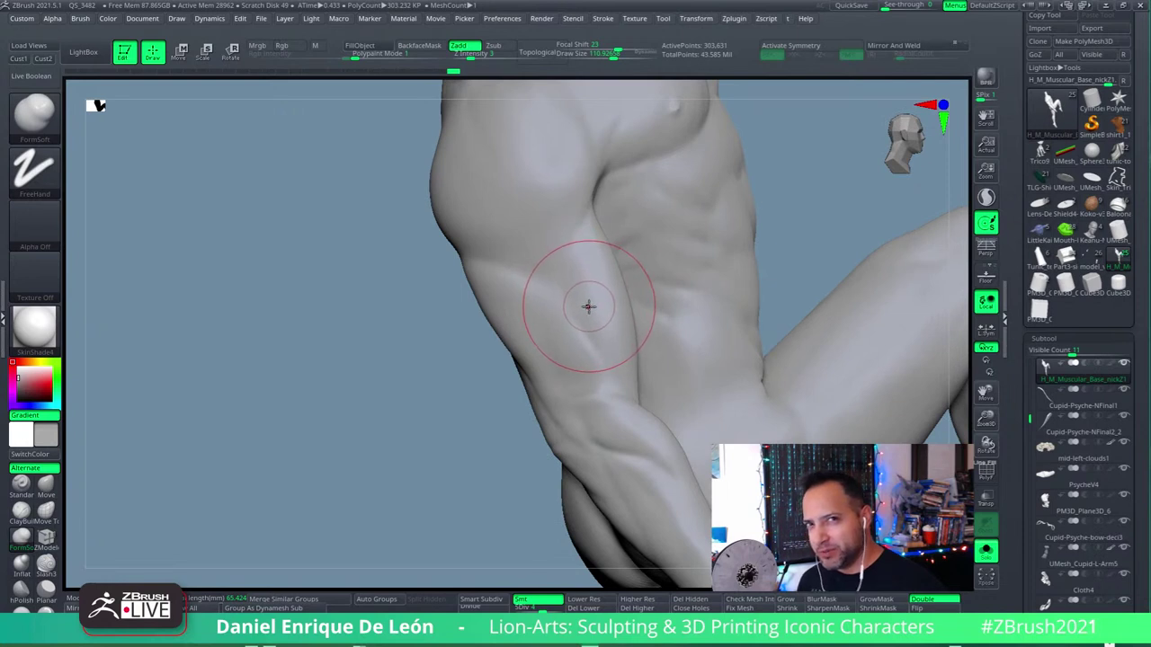
Step: Switch to Slash3 and cut a crisper separation between the deltoid and bicep
click(47, 564)
mouse_move(440, 326)
right_down()
mouse_move(566, 210)
mouse_move(585, 254)
mouse_move(598, 249)
right_up()
right_drag(552, 437, 614, 206)
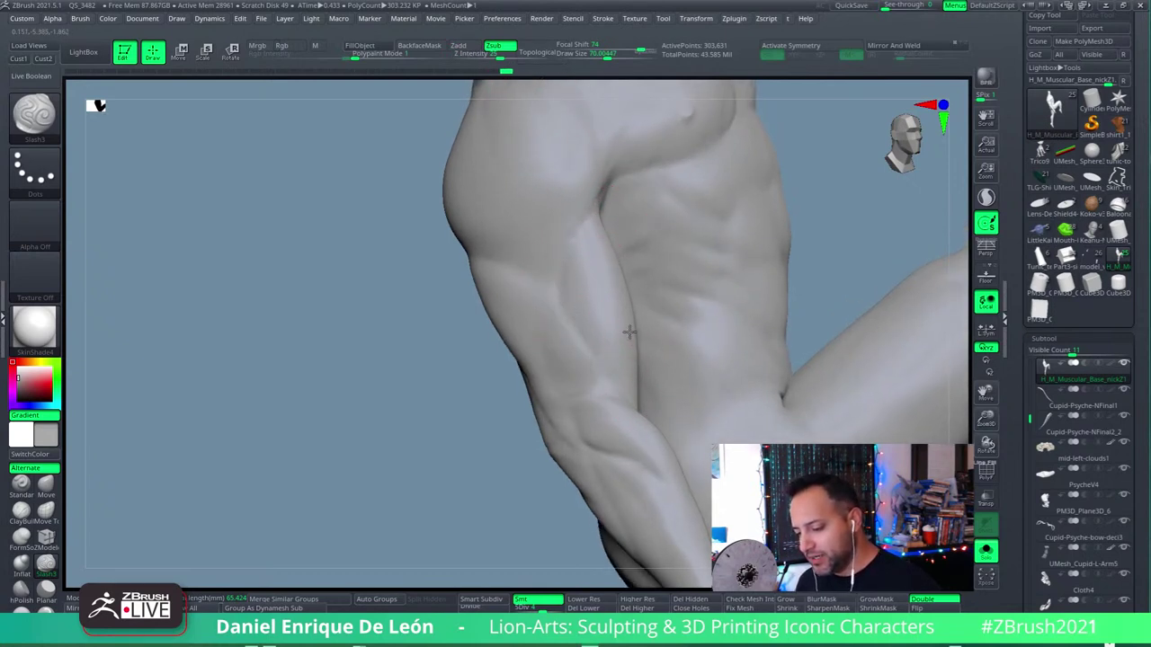
Step: Carve fine Slash3 creases along the upper arm and shoulder toward the elbow
right_drag(626, 387, 633, 335)
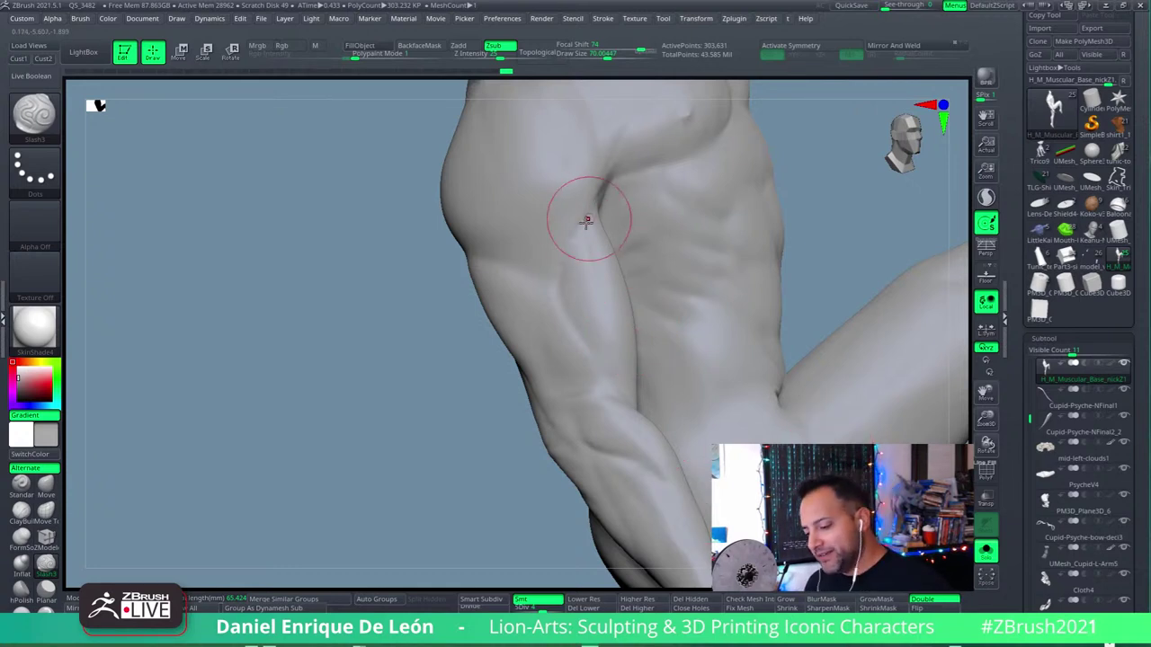
right_drag(567, 240, 577, 247)
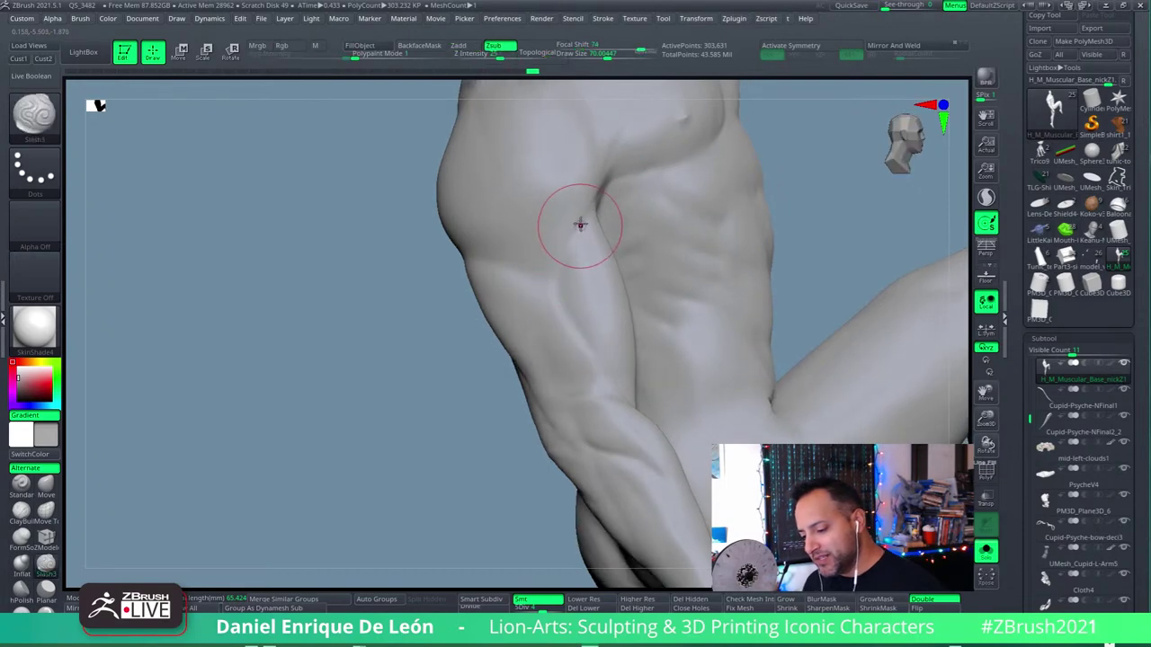
mouse_move(593, 354)
right_down()
mouse_move(621, 226)
mouse_move(616, 243)
mouse_move(585, 231)
mouse_move(606, 303)
right_up()
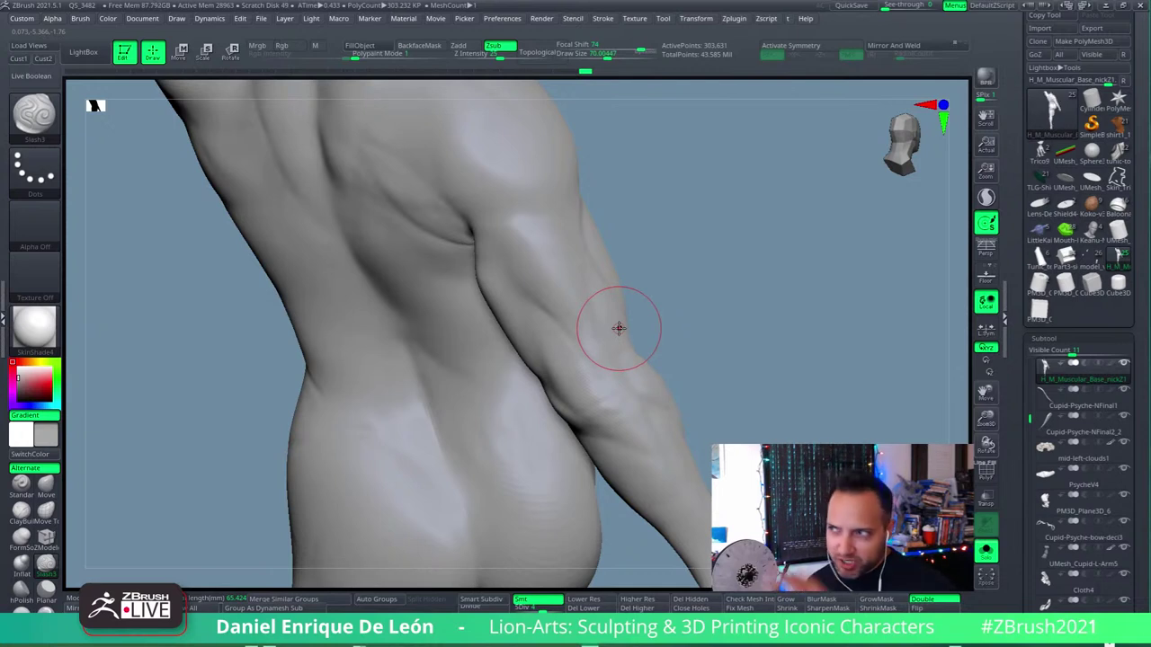
Step: Cut Slash3 grooves from the back of the upper arm past the elbow down the forearm toward the wrist
mouse_move(618, 328)
right_down()
mouse_move(570, 288)
mouse_move(570, 308)
mouse_move(638, 251)
right_up()
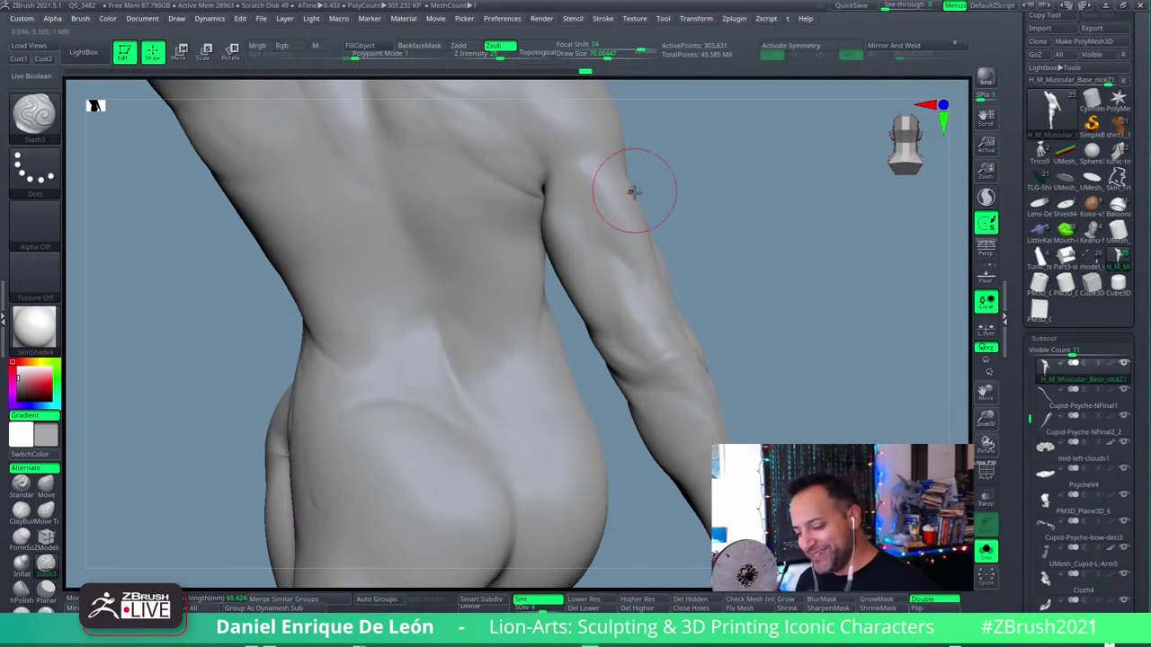
mouse_move(629, 187)
right_down()
mouse_move(593, 207)
mouse_move(627, 179)
mouse_move(586, 236)
mouse_move(608, 262)
mouse_move(621, 236)
mouse_move(599, 249)
right_up()
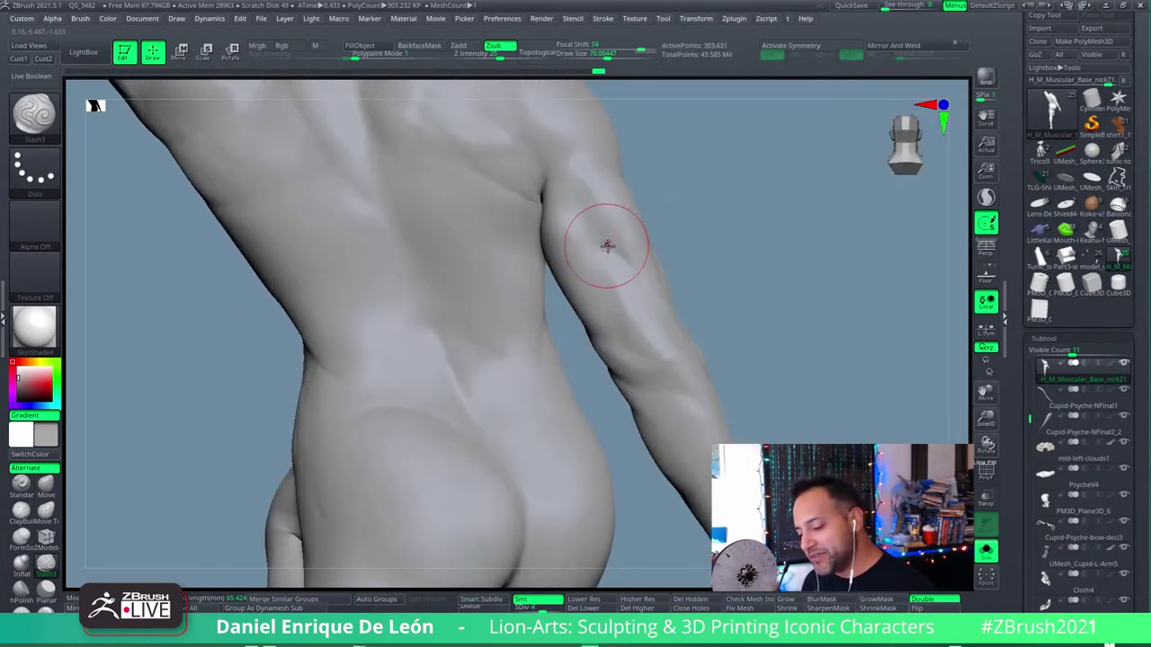
right_drag(604, 310, 606, 260)
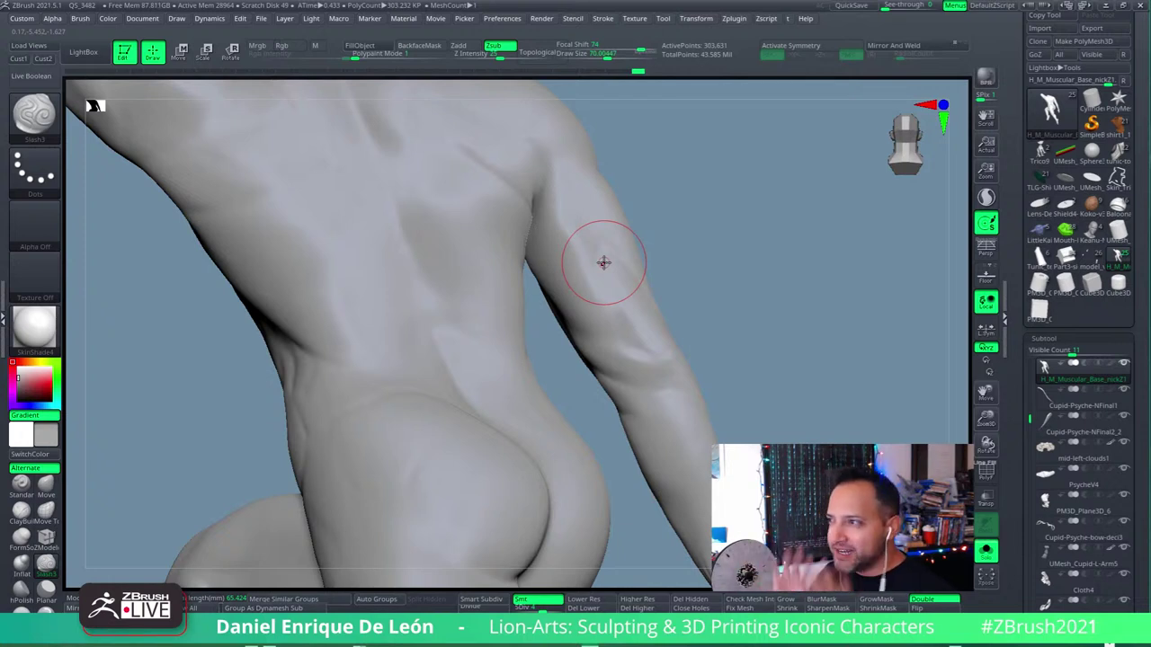
right_drag(604, 262, 635, 238)
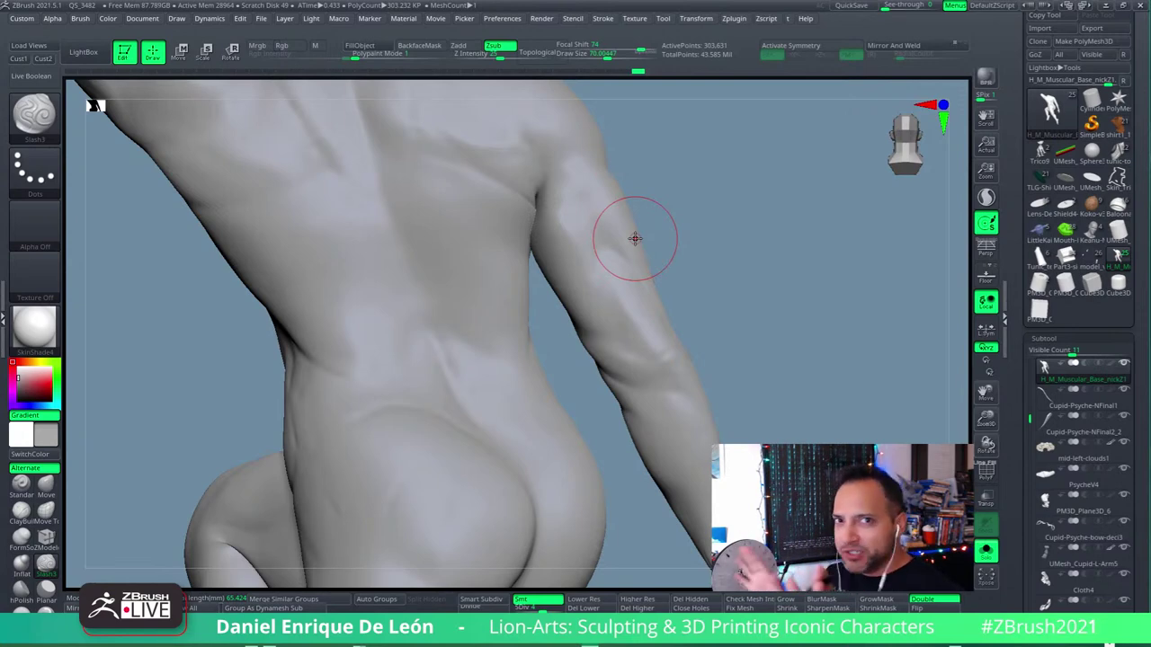
mouse_move(609, 296)
right_down()
mouse_move(609, 257)
mouse_move(637, 205)
mouse_move(573, 249)
mouse_move(606, 262)
mouse_move(606, 215)
mouse_move(611, 259)
mouse_move(640, 225)
mouse_move(596, 249)
mouse_move(617, 262)
mouse_move(603, 290)
right_up()
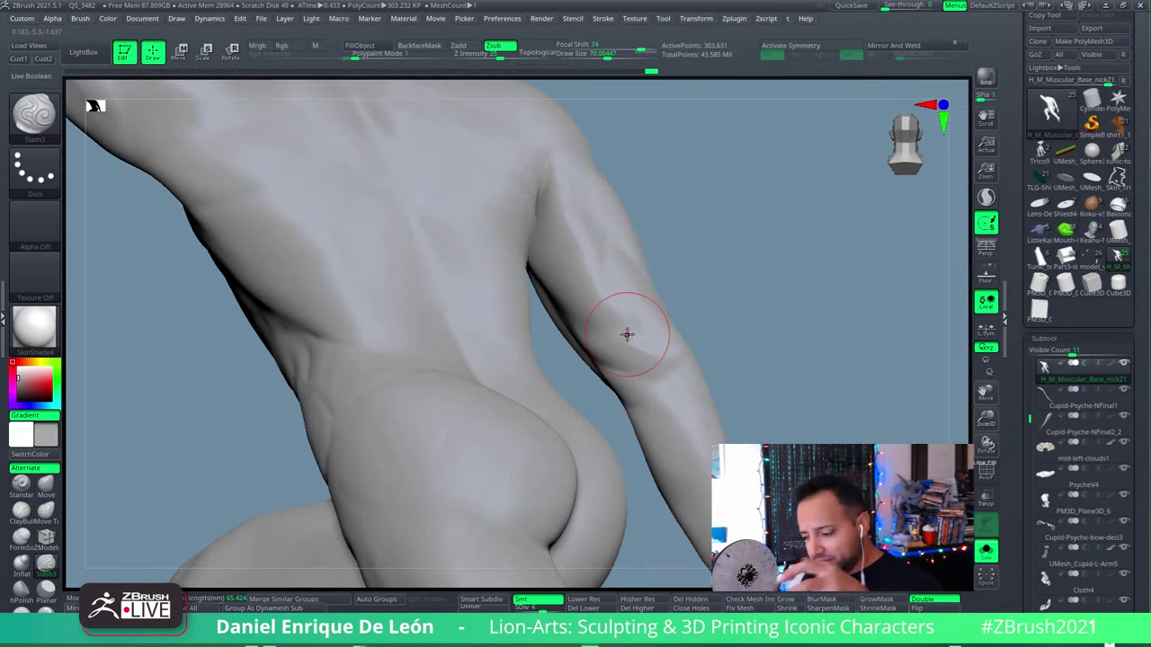
right_drag(627, 334, 526, 265)
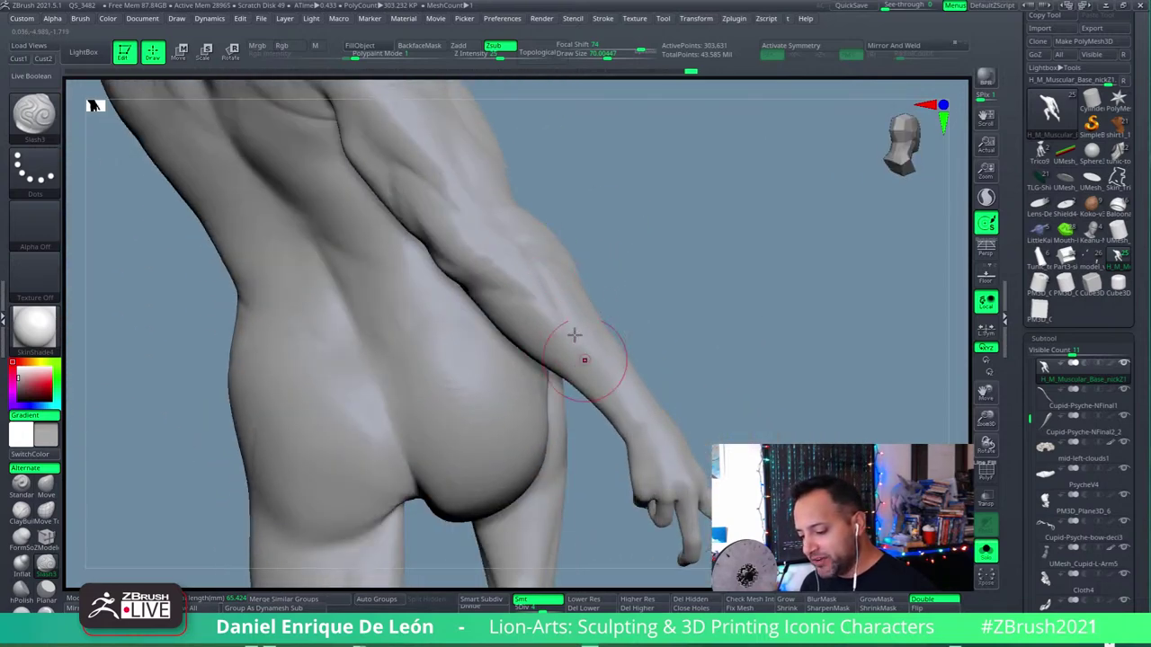
Step: Carve deeper Slash3 grooves along the forearm's inner side down toward the hand
mouse_move(594, 377)
right_down()
mouse_move(578, 377)
mouse_move(642, 342)
mouse_move(612, 350)
mouse_move(674, 303)
mouse_move(588, 372)
mouse_move(597, 355)
right_up()
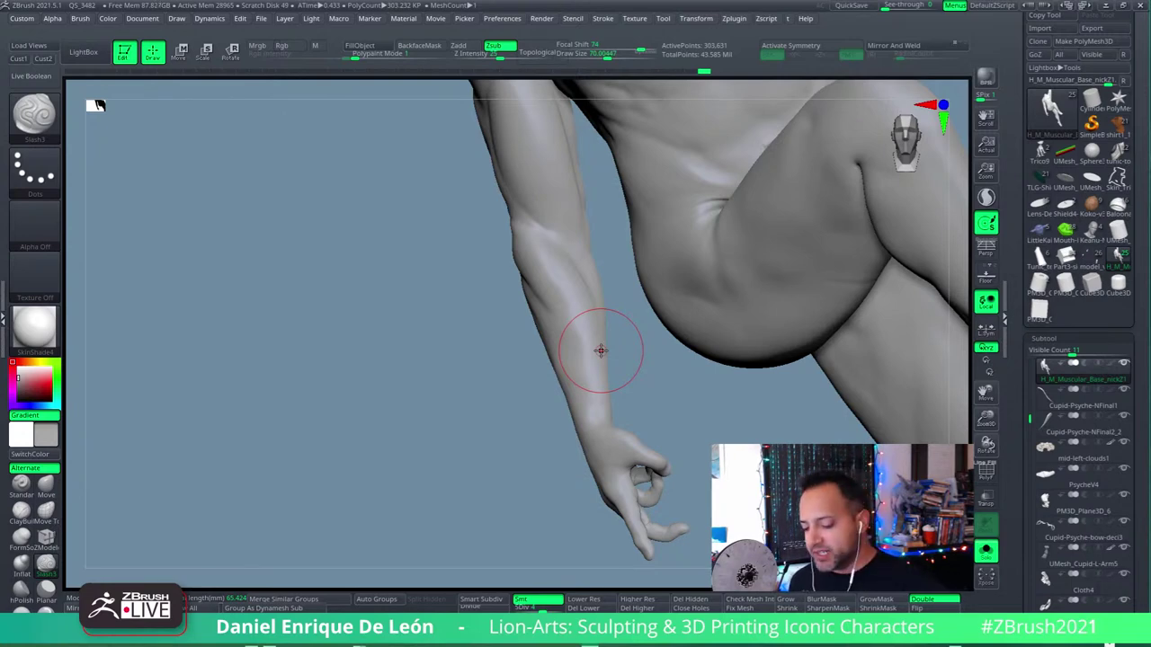
mouse_move(563, 275)
right_down()
mouse_move(612, 278)
mouse_move(607, 306)
right_up()
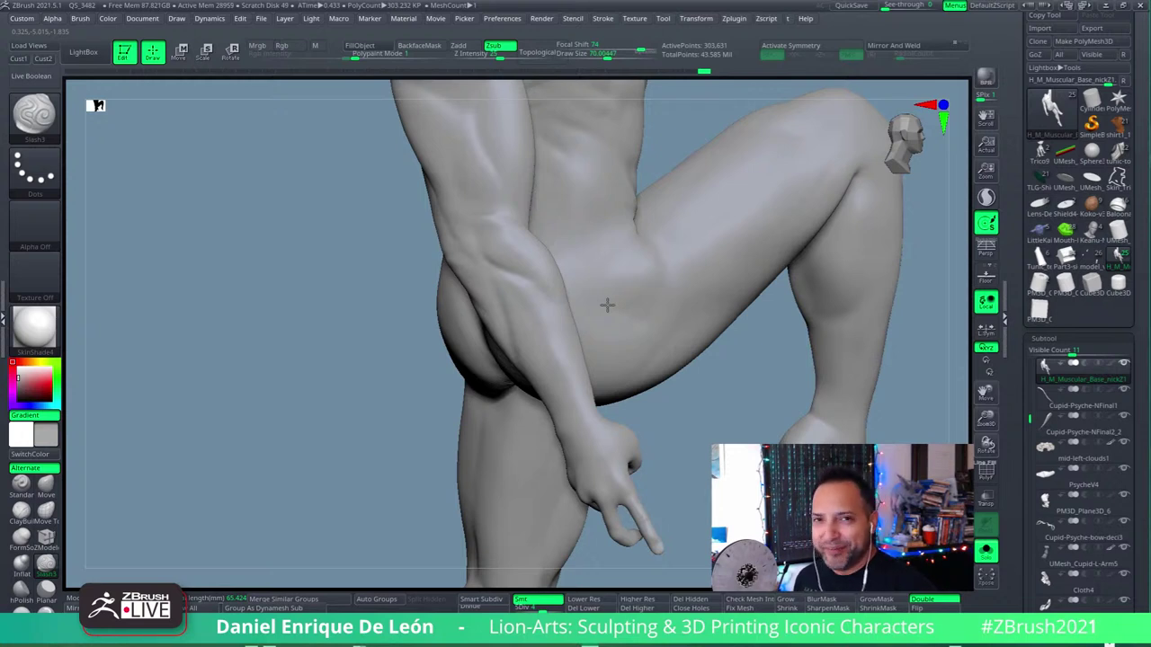
right_drag(548, 329, 662, 318)
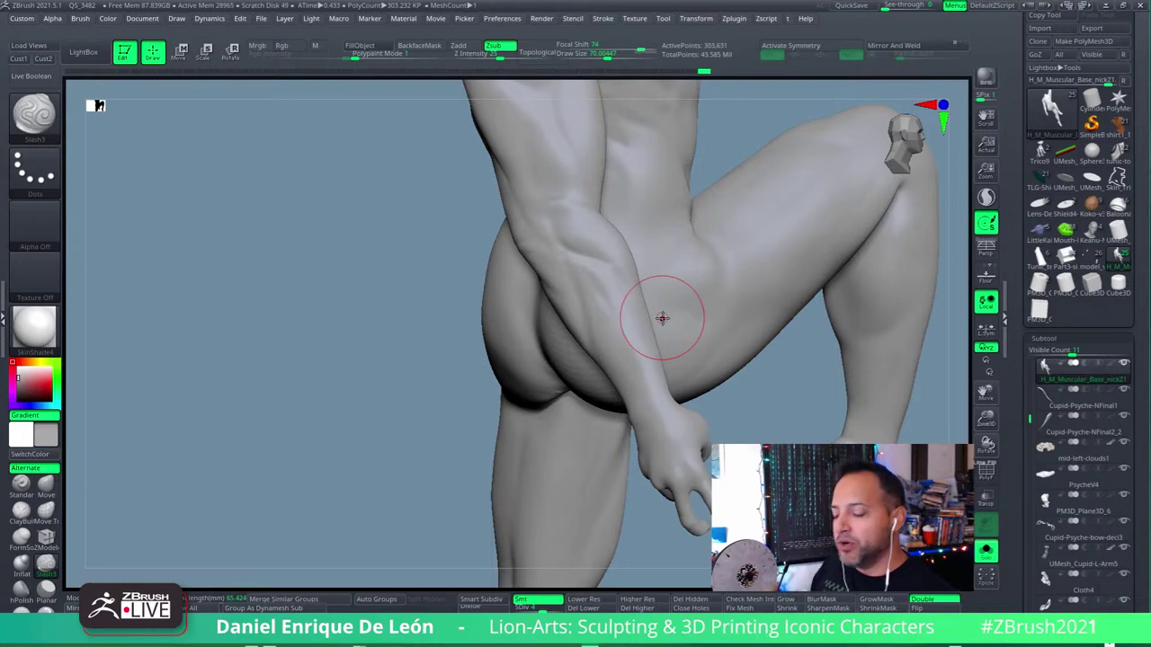
mouse_move(662, 318)
right_down()
mouse_move(596, 269)
mouse_move(589, 302)
mouse_move(606, 324)
mouse_move(590, 270)
mouse_move(617, 270)
mouse_move(638, 249)
mouse_move(606, 244)
mouse_move(606, 275)
mouse_move(606, 221)
mouse_move(629, 257)
mouse_move(575, 342)
mouse_move(647, 265)
mouse_move(627, 215)
mouse_move(632, 231)
right_up()
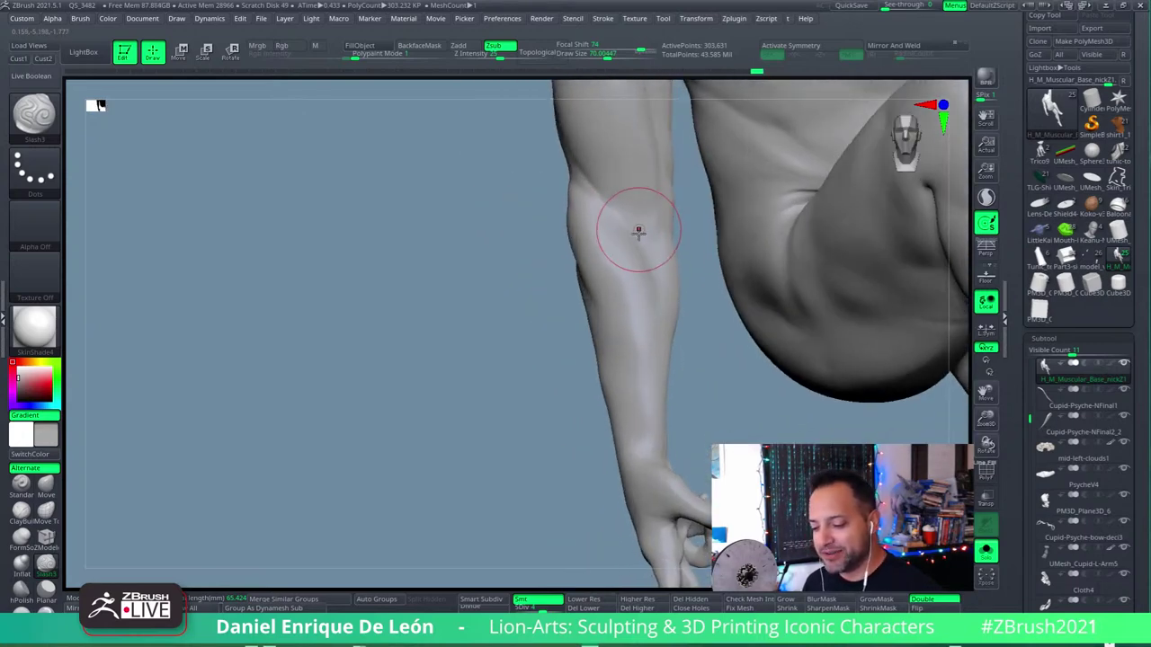
Step: Select the Move brush and set its Draw Size to about 101.5
click(46, 486)
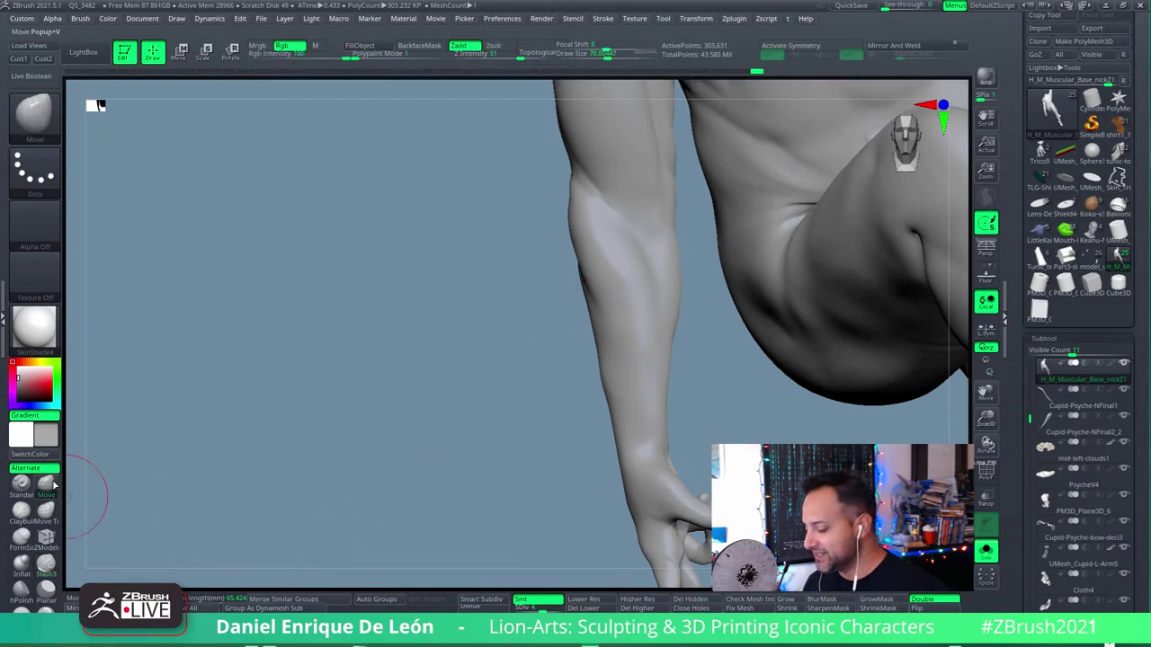
drag(606, 56, 597, 56)
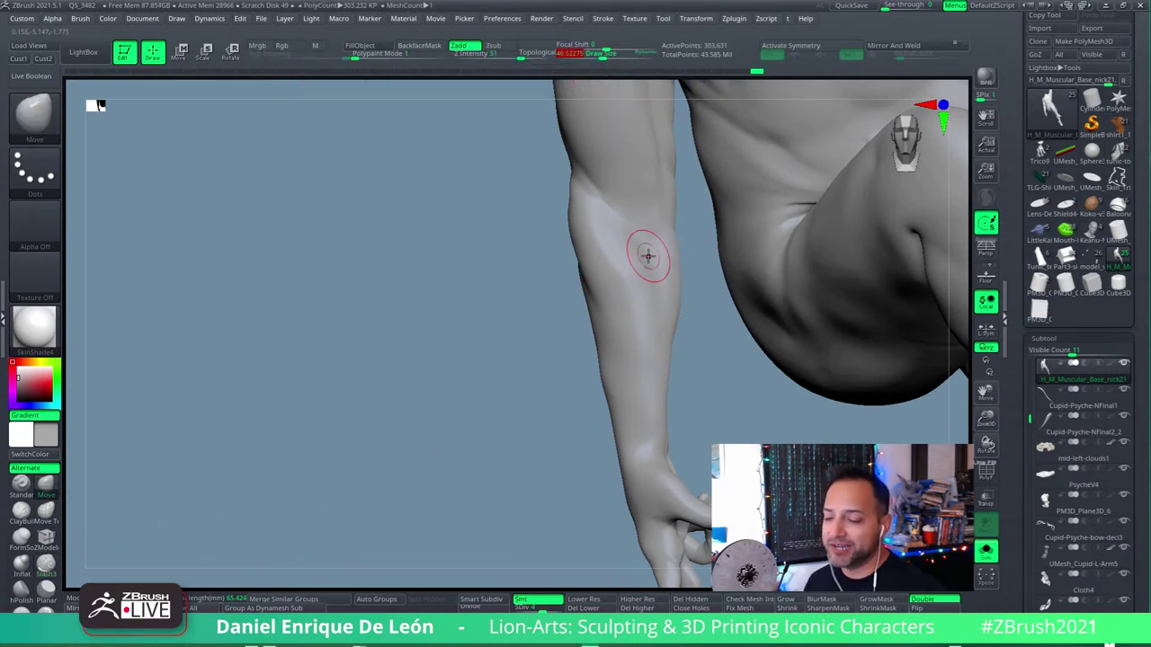
drag(597, 56, 612, 56)
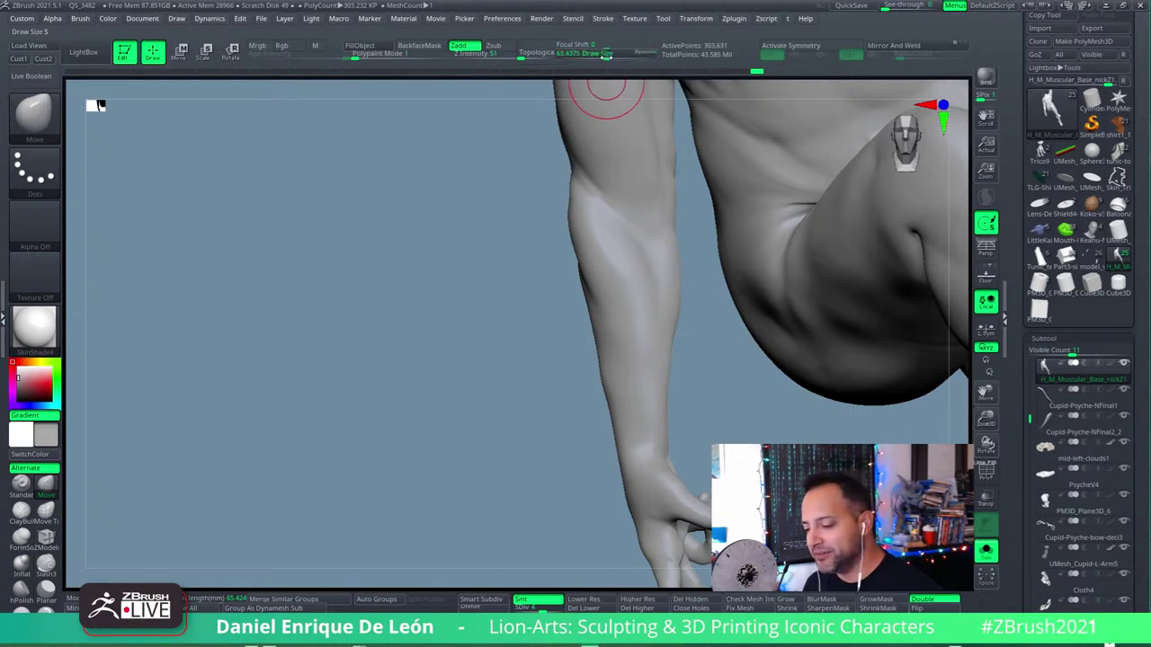
right_drag(599, 303, 599, 159)
drag(611, 56, 617, 56)
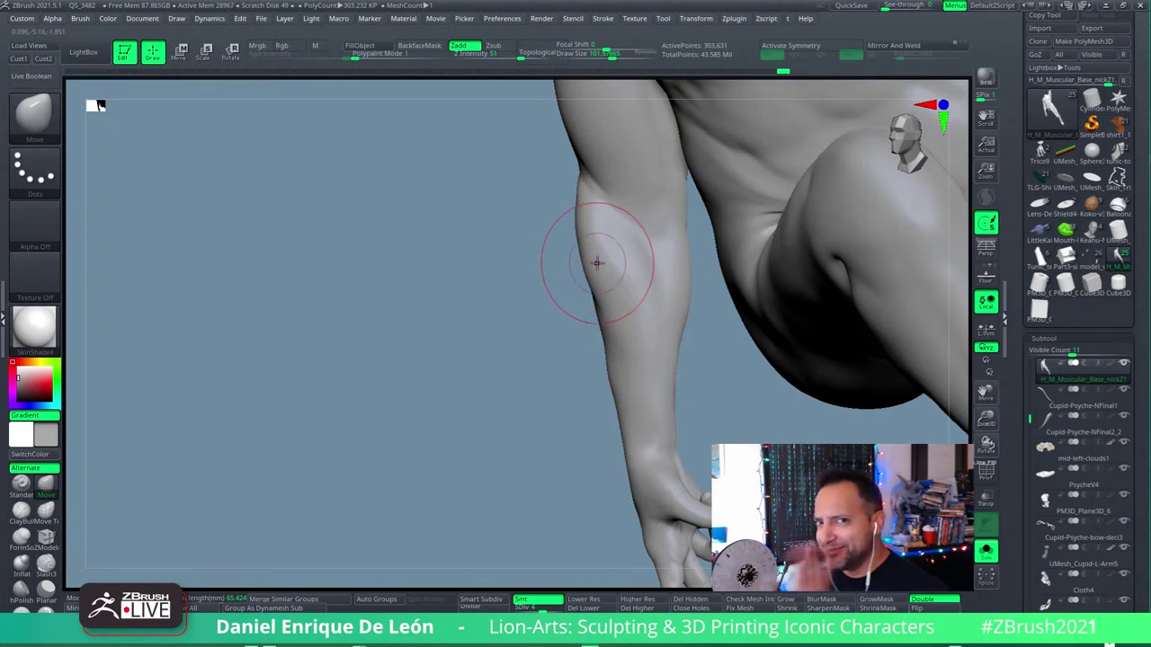
Step: Push and pull the forearm silhouette so the elbow bulk flows cleanly toward the wrist
right_drag(608, 309, 643, 342)
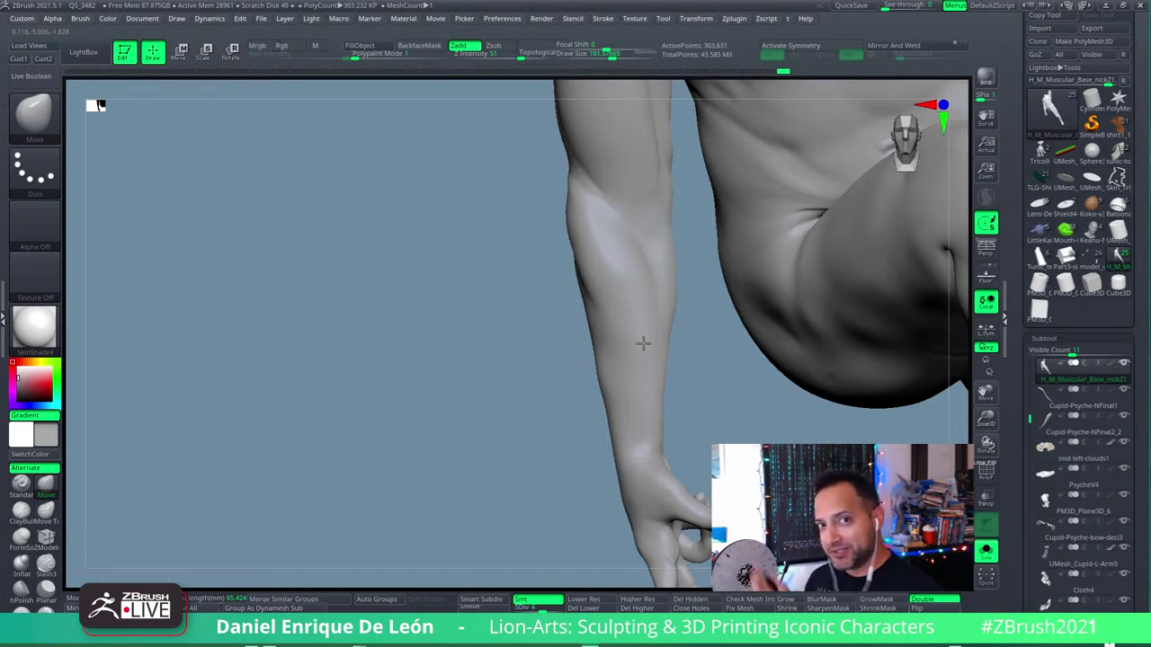
right_drag(643, 343, 591, 253)
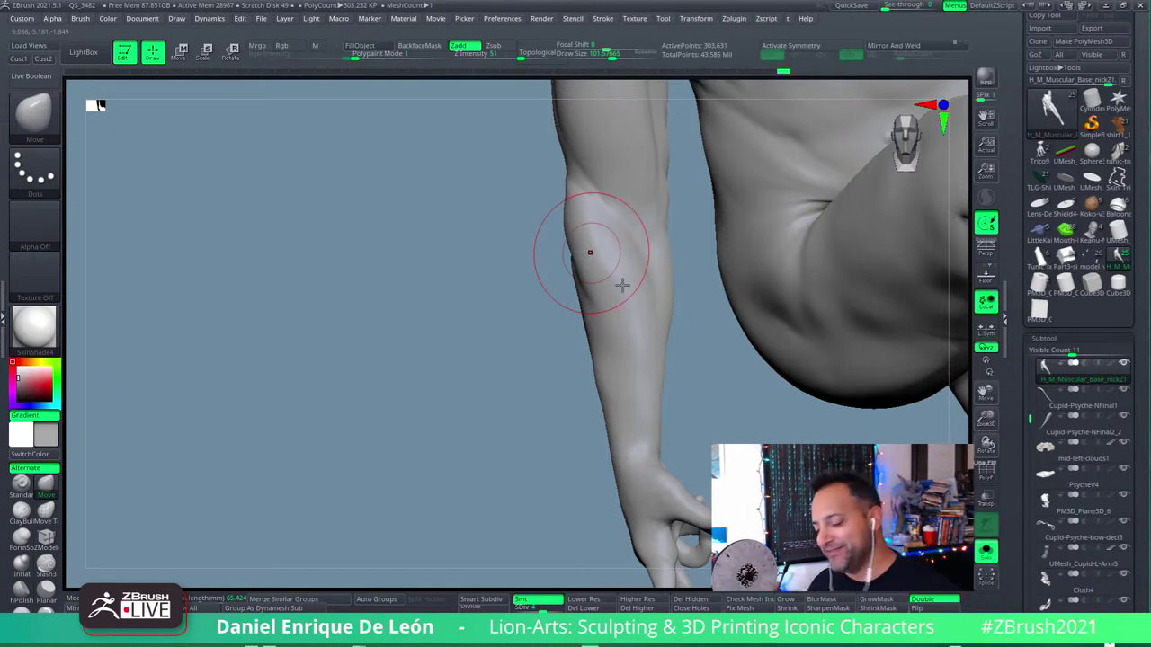
right_drag(592, 274, 615, 276)
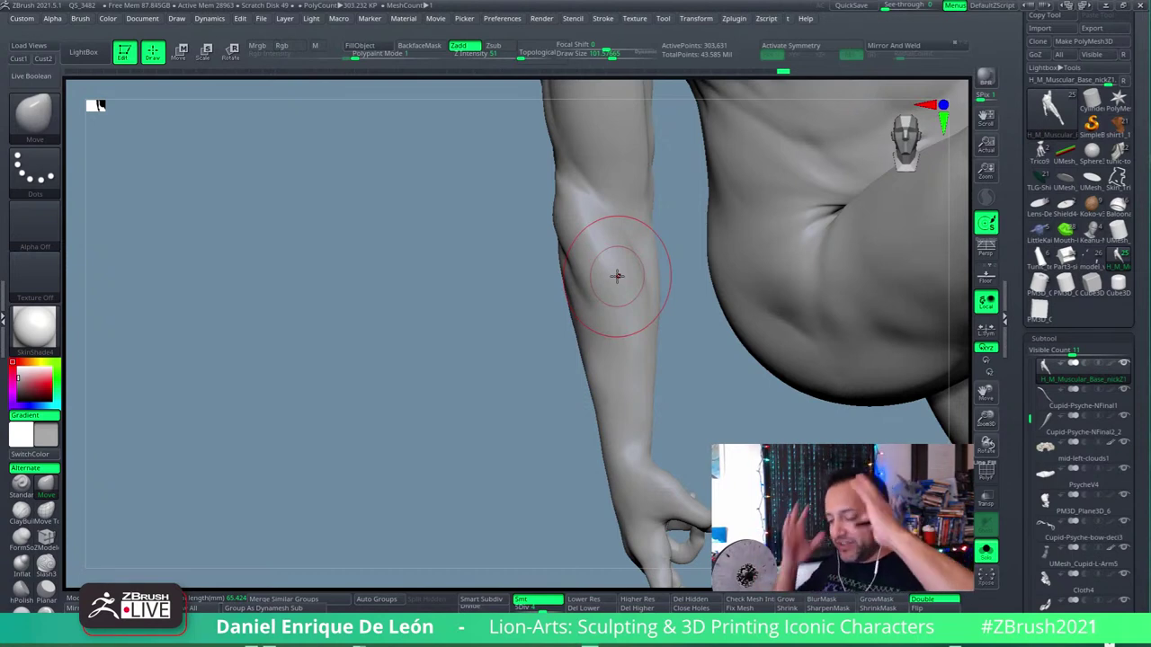
mouse_move(638, 274)
right_down()
mouse_move(617, 269)
mouse_move(582, 305)
mouse_move(598, 297)
mouse_move(630, 313)
mouse_move(653, 249)
mouse_move(641, 303)
mouse_move(619, 288)
mouse_move(642, 274)
mouse_move(617, 308)
mouse_move(604, 303)
mouse_move(591, 342)
mouse_move(636, 273)
mouse_move(612, 311)
right_up()
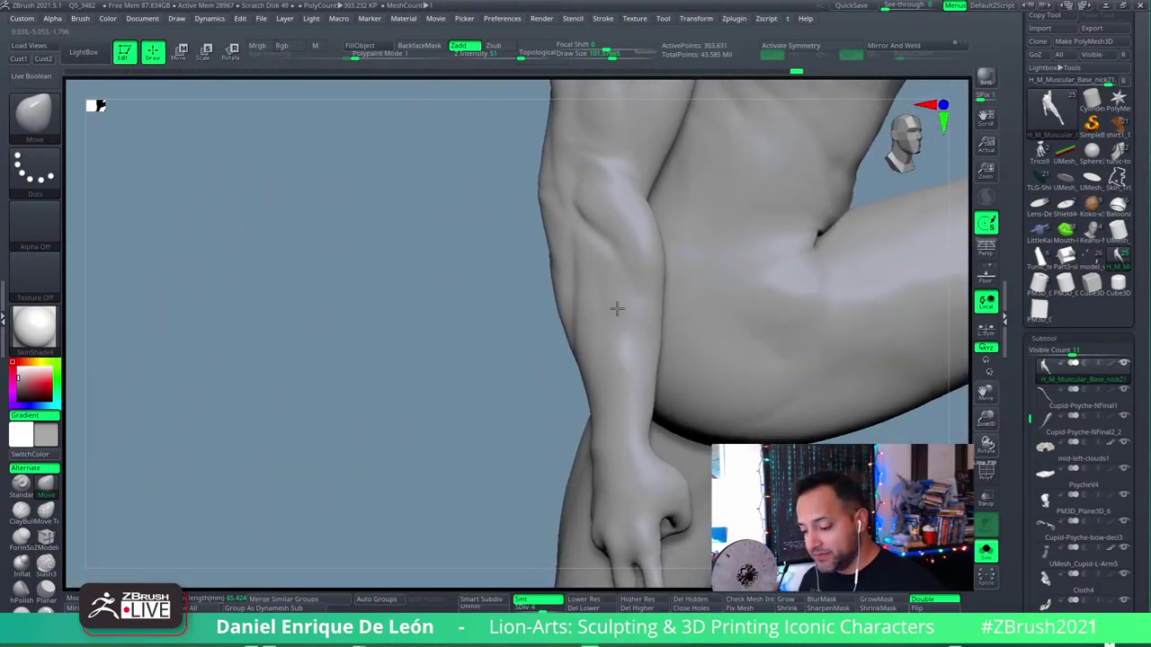
mouse_move(608, 360)
right_down()
mouse_move(611, 379)
mouse_move(627, 364)
right_up()
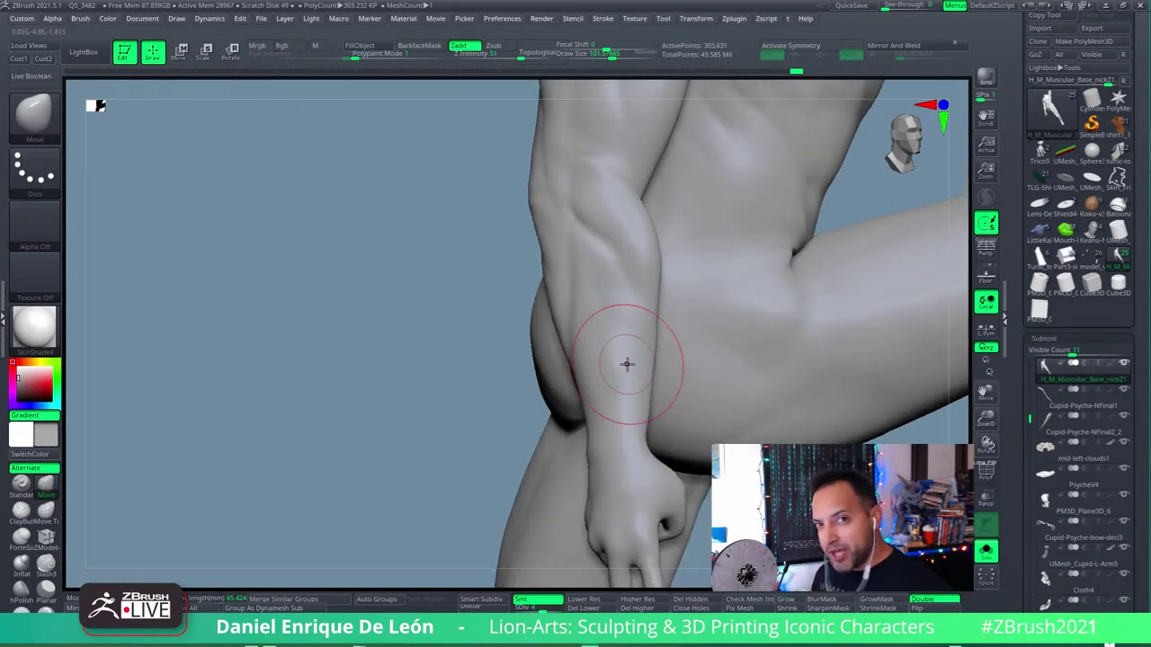
Step: Bring the forearm and hip into side view and pick FormSoft at Draw Size about 63
mouse_move(627, 363)
right_down()
mouse_move(612, 319)
mouse_move(644, 300)
right_up()
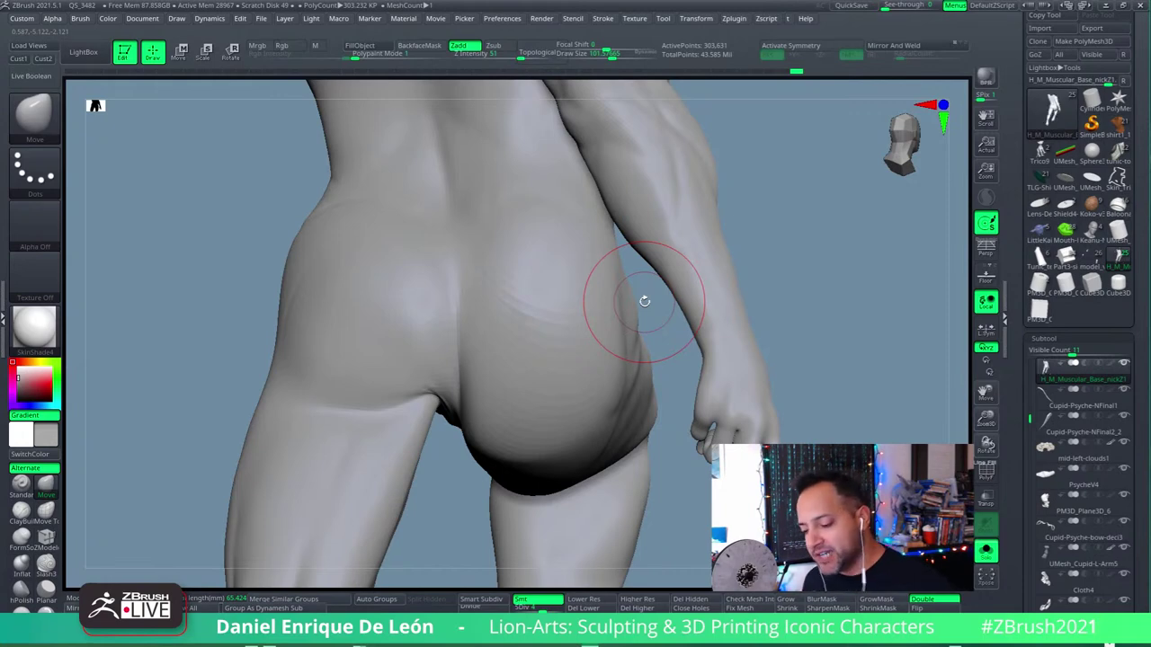
mouse_move(645, 303)
right_down()
mouse_move(675, 226)
mouse_move(663, 288)
mouse_move(688, 247)
mouse_move(675, 333)
mouse_move(680, 278)
mouse_move(662, 291)
mouse_move(662, 333)
mouse_move(676, 306)
mouse_move(667, 331)
right_up()
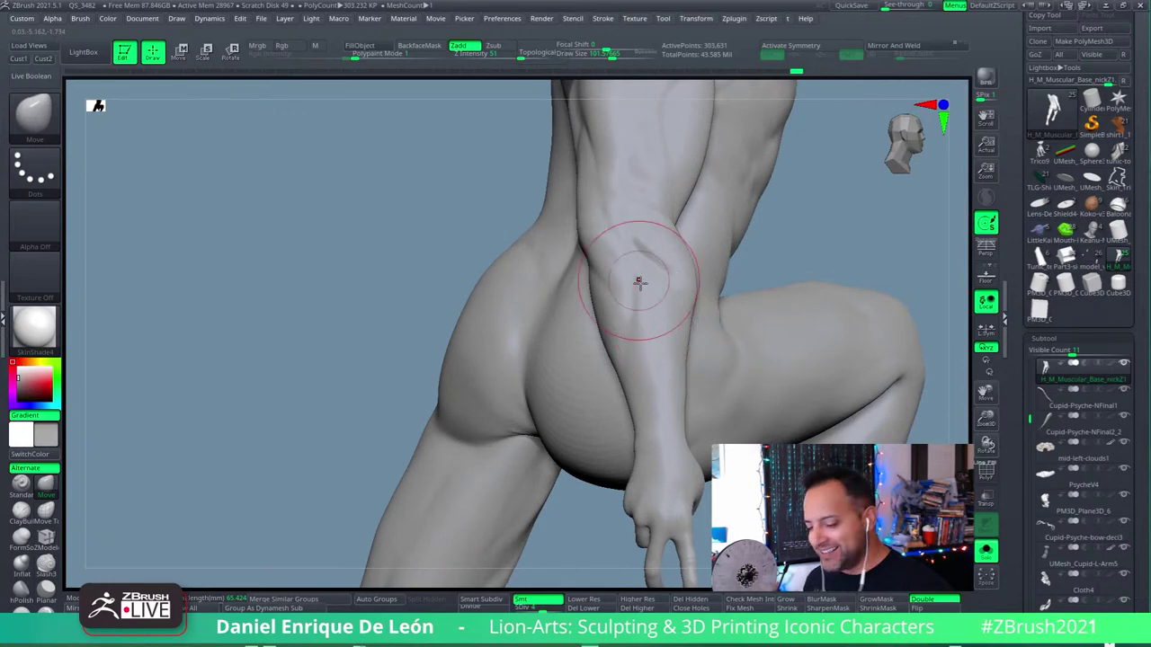
mouse_move(638, 257)
right_down()
mouse_move(662, 308)
mouse_move(649, 255)
mouse_move(629, 323)
mouse_move(638, 347)
right_up()
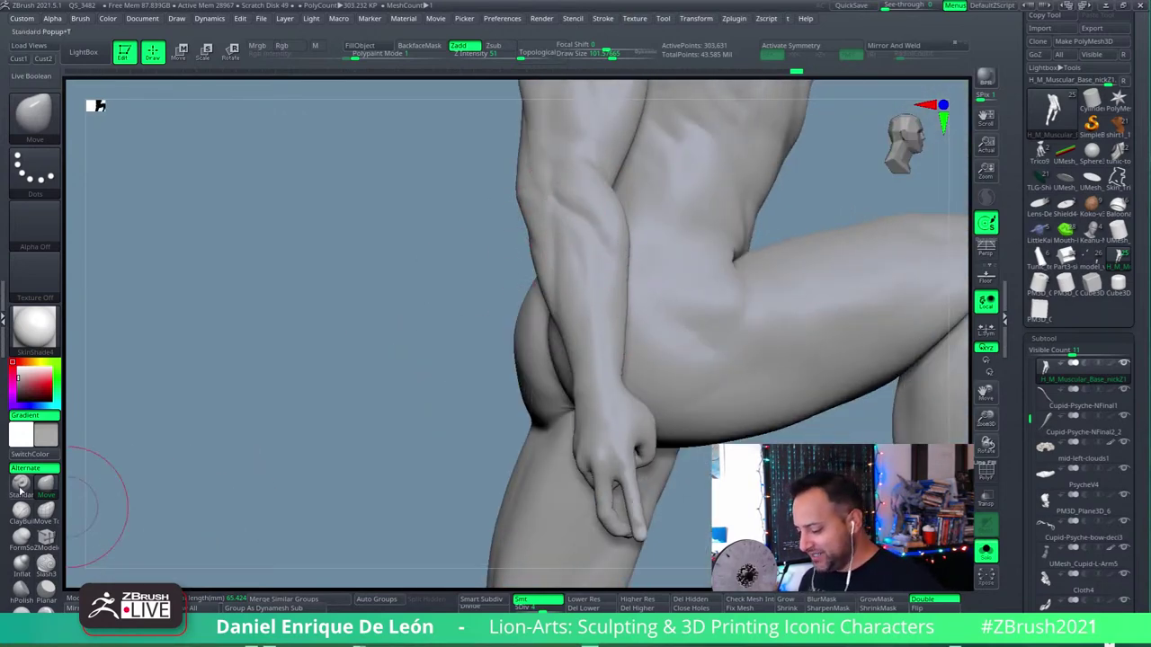
click(21, 536)
drag(611, 54, 603, 66)
mouse_move(580, 222)
right_down()
mouse_move(578, 236)
mouse_move(629, 102)
right_up()
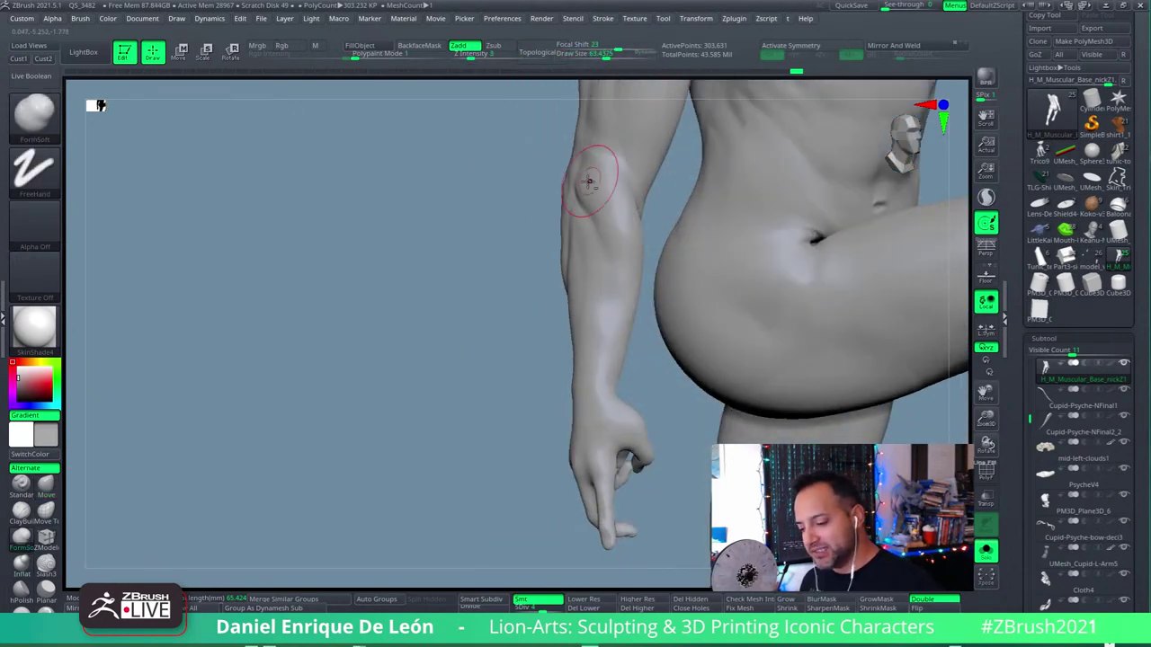
Step: Build up the forearm's muscle masses and smooth them into the elbow and wrist
mouse_move(598, 190)
mouse_down()
mouse_move(596, 174)
mouse_move(616, 270)
mouse_move(629, 231)
mouse_move(614, 205)
mouse_up()
mouse_move(614, 205)
right_down()
mouse_move(591, 180)
mouse_move(614, 184)
right_up()
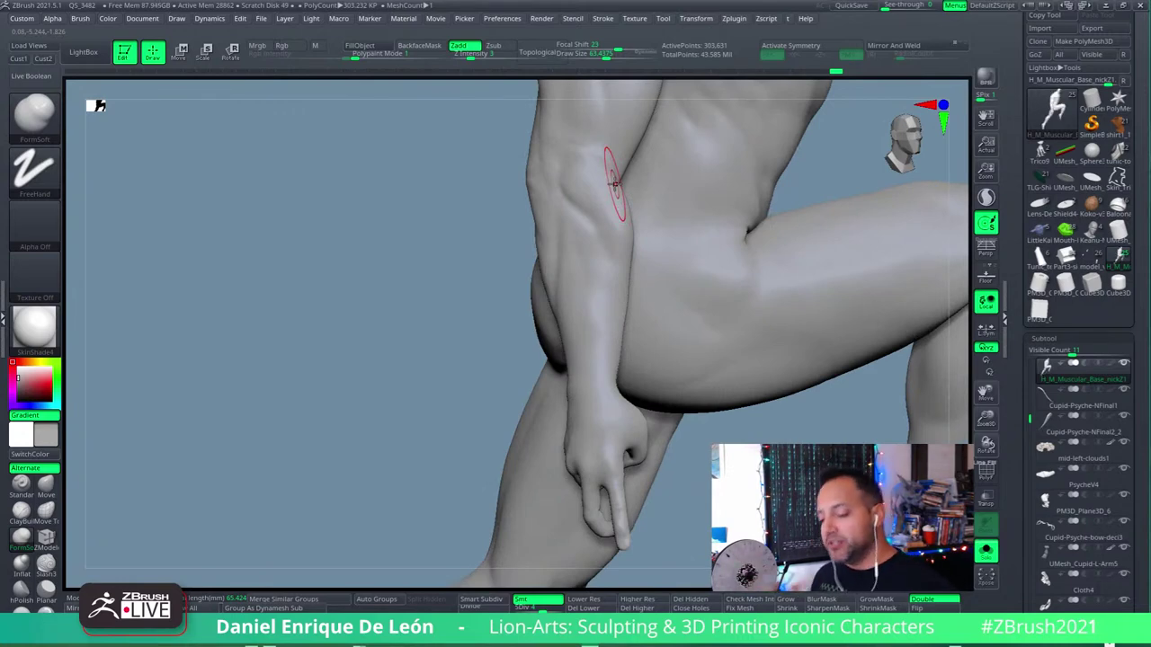
right_drag(614, 184, 583, 170)
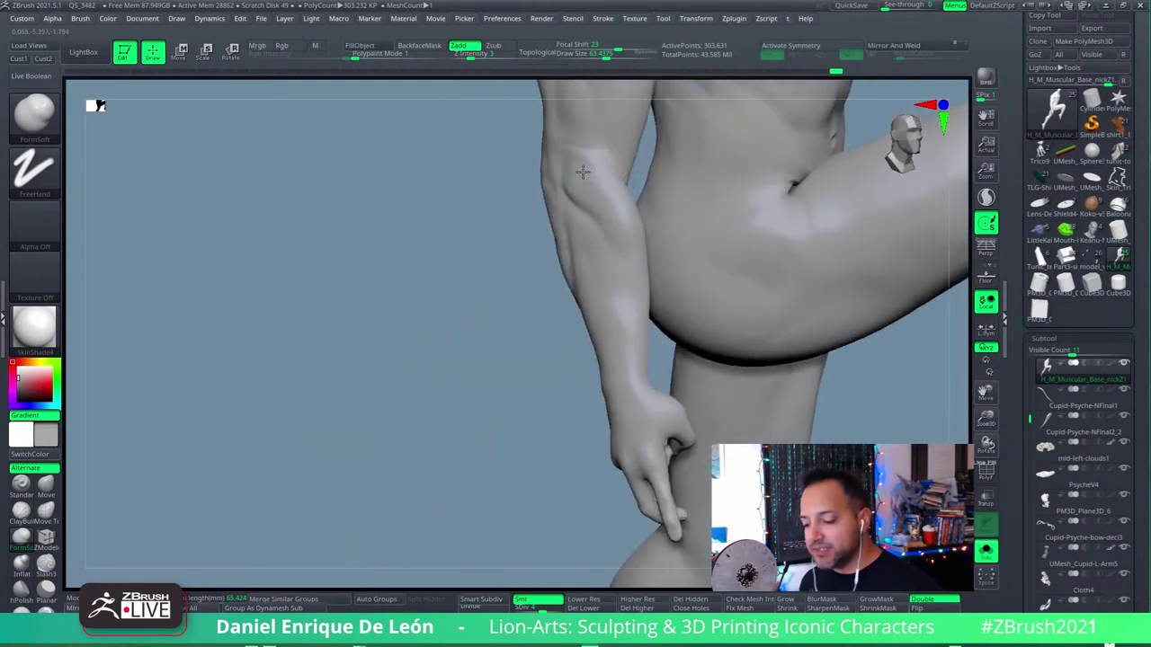
mouse_move(582, 171)
shift+mouse_down()
mouse_move(596, 192)
mouse_move(574, 196)
shift+mouse_up()
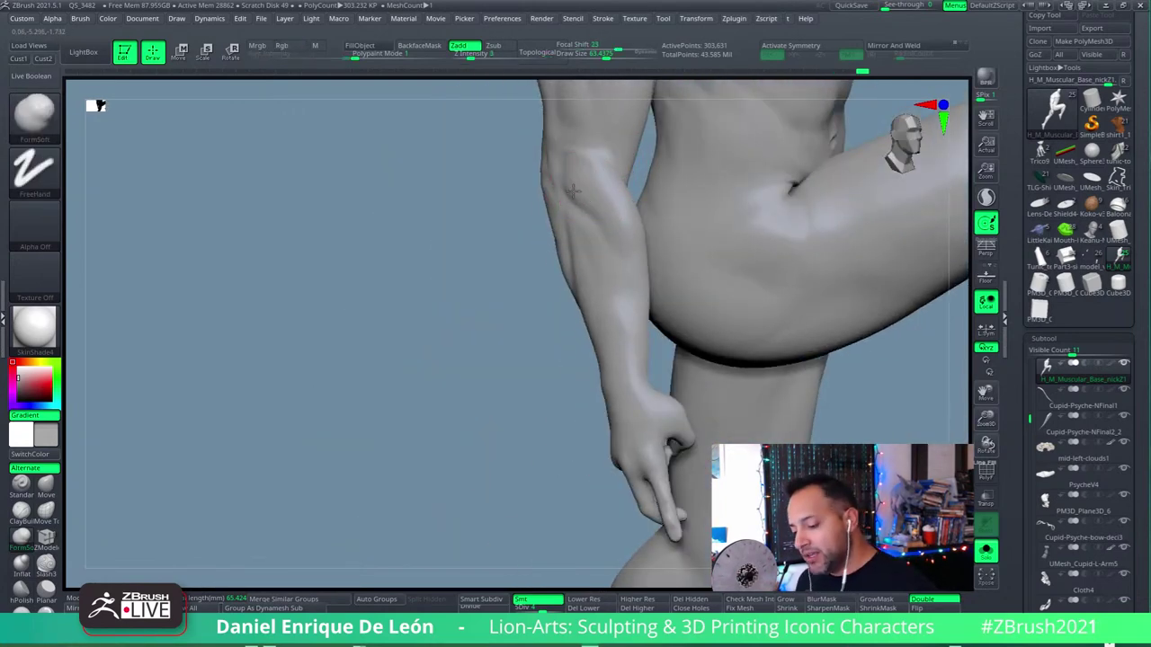
right_drag(583, 199, 582, 181)
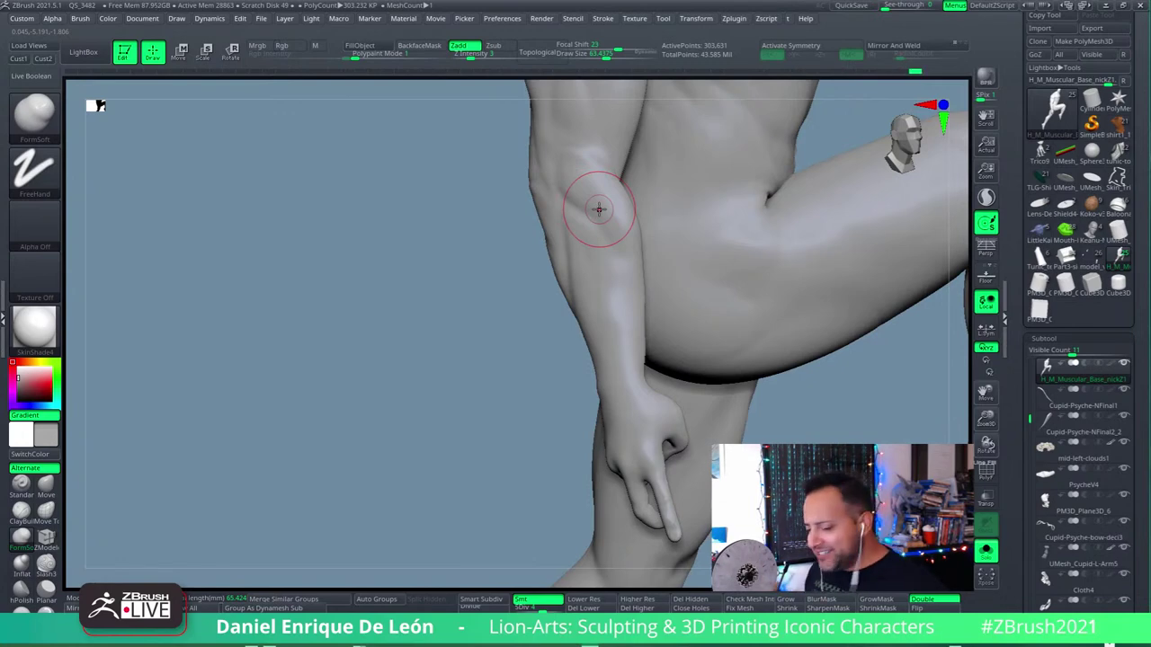
right_drag(599, 201, 589, 271)
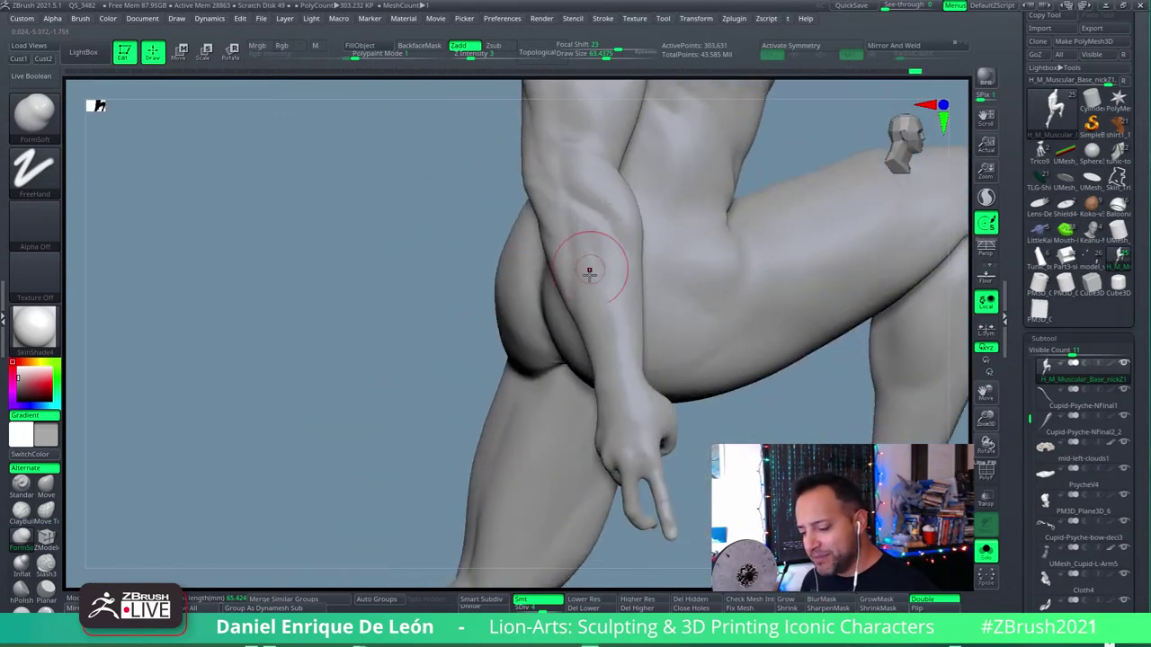
mouse_move(612, 372)
right_down()
mouse_move(608, 261)
mouse_move(675, 329)
mouse_move(635, 261)
mouse_move(626, 307)
right_up()
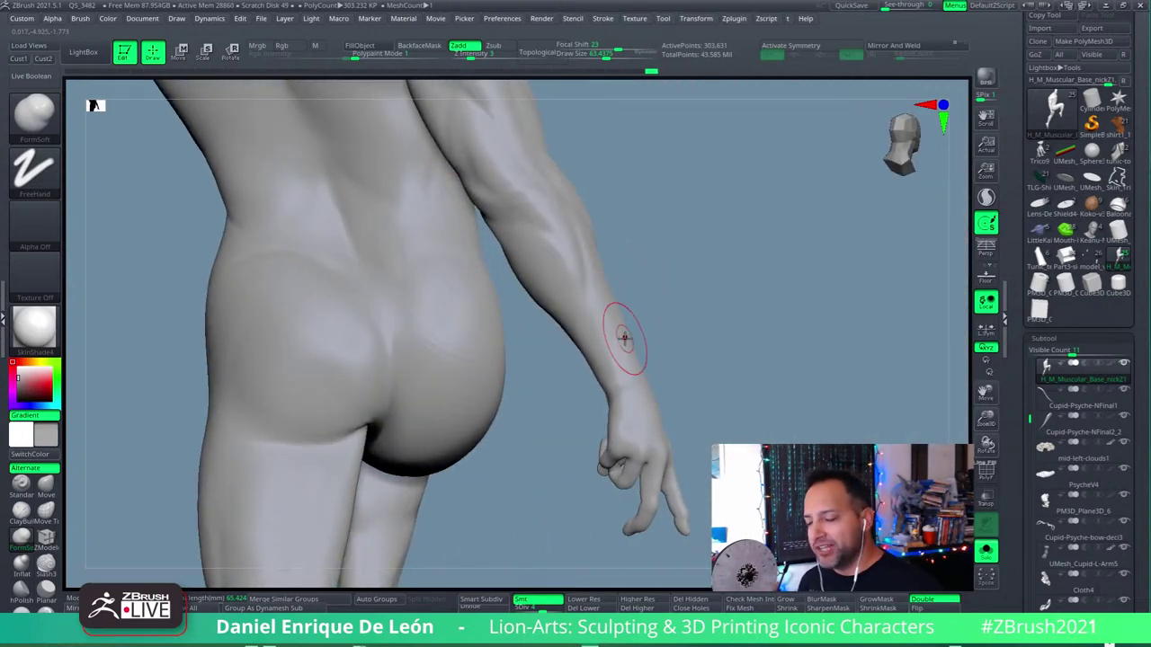
Step: Switch back to Slash3 and crease the back of the upper arm above the forearm
key(b)
key(s)
key(l)
mouse_move(508, 352)
right_down()
mouse_move(588, 300)
mouse_move(596, 216)
mouse_move(624, 250)
mouse_move(624, 226)
mouse_move(586, 174)
mouse_move(621, 260)
mouse_move(617, 342)
mouse_move(606, 333)
right_up()
Step: Smooth over the back and shoulder while turning toward a rear view
key(shift)
mouse_move(560, 249)
right_down()
mouse_move(599, 259)
mouse_move(489, 236)
mouse_move(503, 258)
right_up()
right_drag(482, 214, 535, 222)
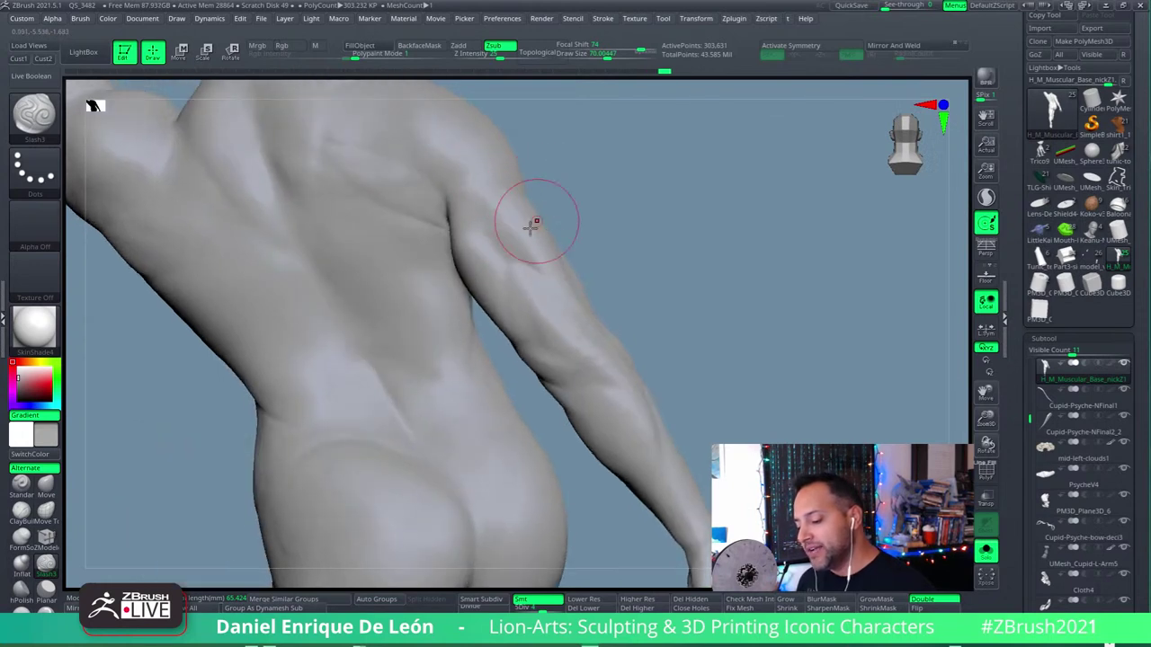
key(shift)
right_drag(507, 260, 512, 269)
mouse_move(521, 326)
right_down()
mouse_move(527, 296)
mouse_move(621, 283)
mouse_move(659, 307)
mouse_move(617, 302)
mouse_move(583, 225)
mouse_move(529, 156)
mouse_move(602, 181)
mouse_move(597, 251)
mouse_move(593, 223)
right_up()
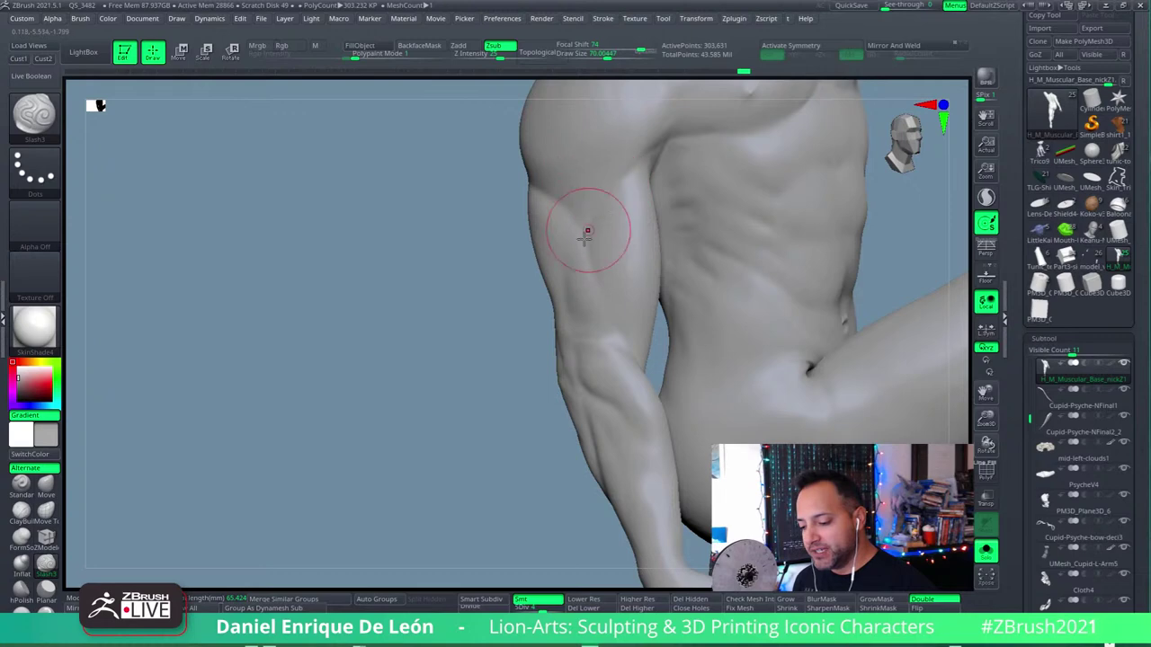
Step: Orbit past the chest and upper arm to view the buttock, hip and hanging arm from behind
mouse_move(630, 172)
right_down()
mouse_move(632, 239)
mouse_move(584, 262)
right_up()
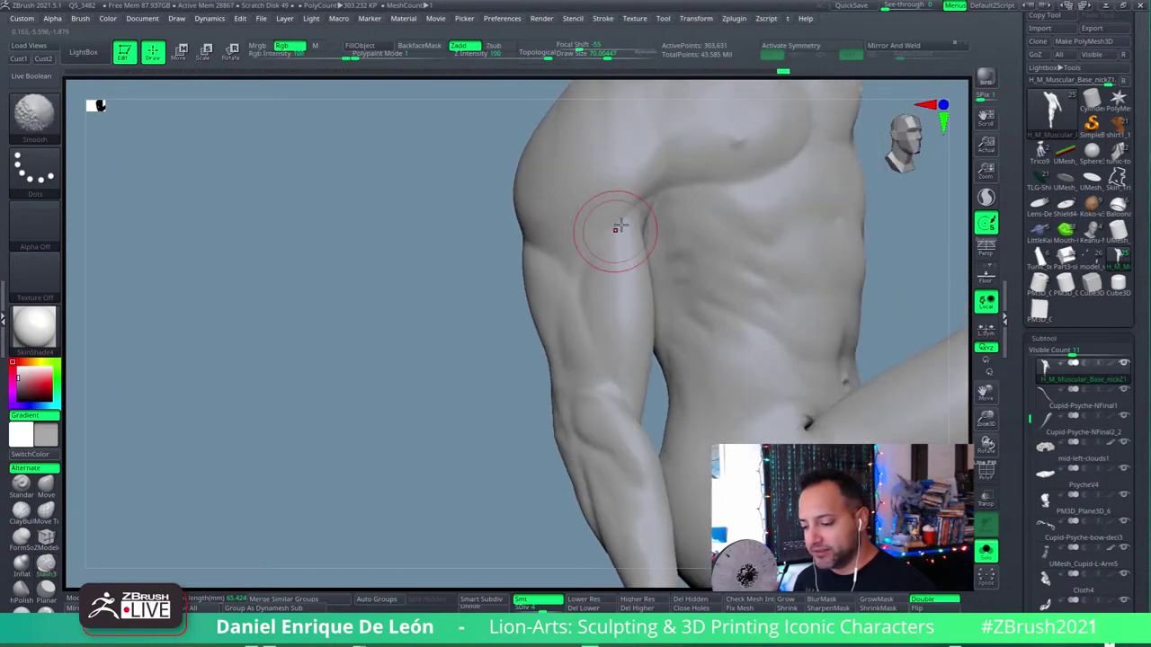
mouse_move(617, 228)
right_down()
mouse_move(601, 216)
mouse_move(637, 221)
mouse_move(701, 156)
mouse_move(713, 338)
mouse_move(748, 325)
mouse_move(769, 350)
mouse_move(755, 259)
mouse_move(698, 236)
right_up()
right_drag(608, 386, 578, 277)
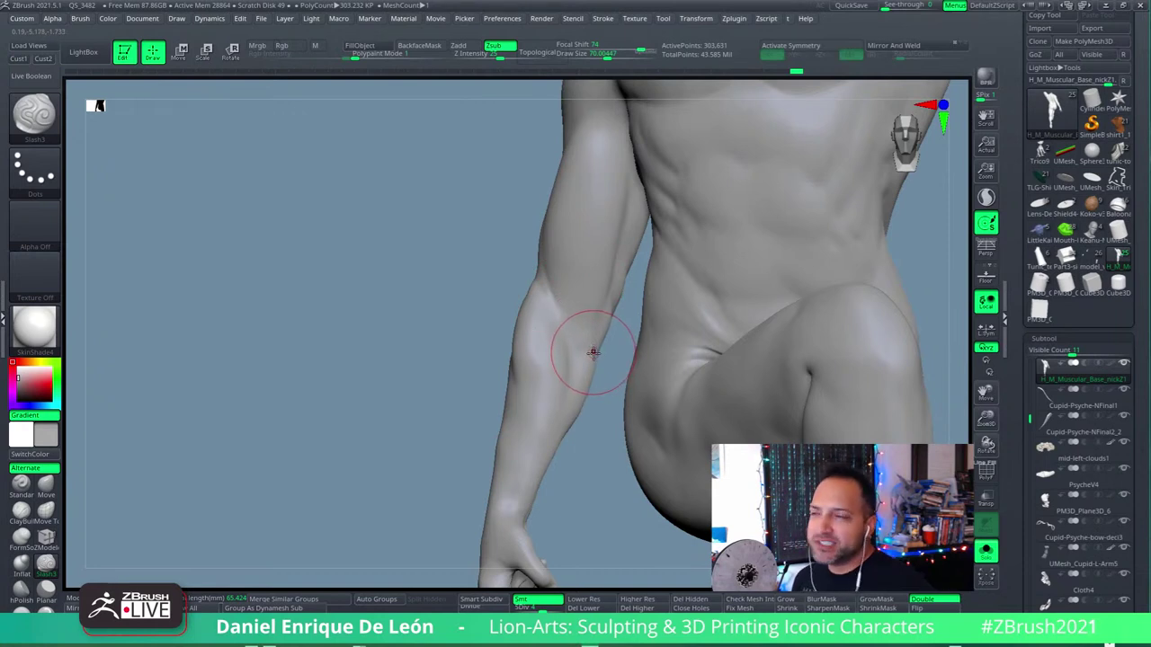
right_drag(585, 329, 596, 226)
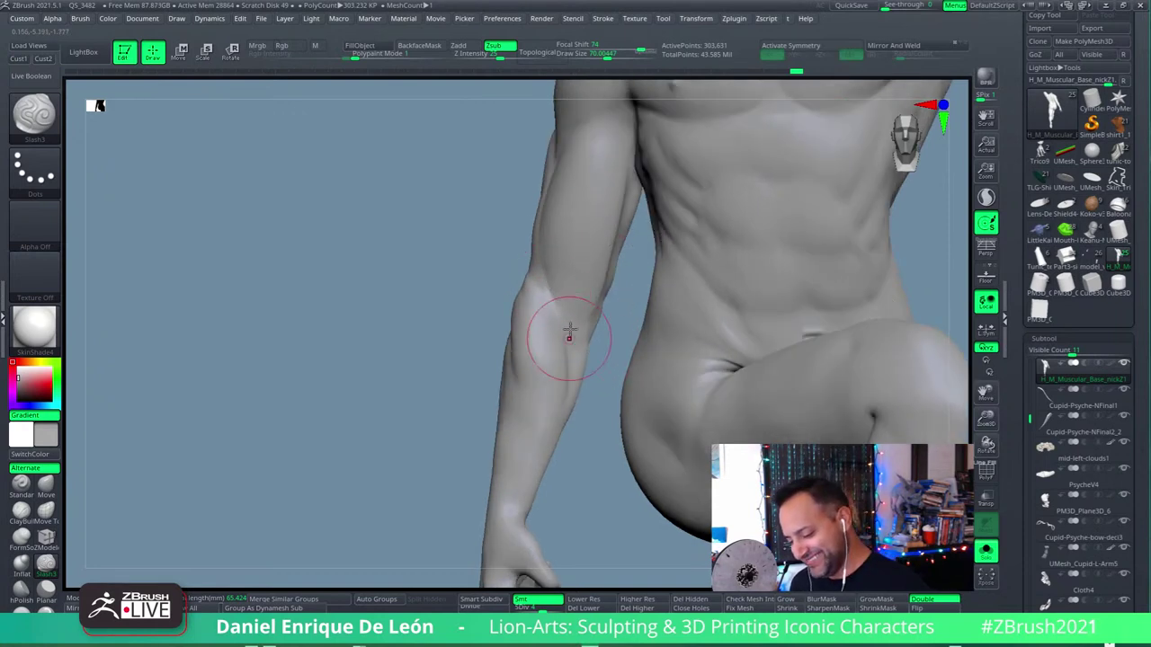
mouse_move(569, 332)
right_down()
mouse_move(596, 270)
mouse_move(550, 297)
mouse_move(596, 298)
mouse_move(565, 353)
mouse_move(583, 326)
mouse_move(674, 306)
mouse_move(689, 336)
mouse_move(642, 378)
mouse_move(659, 389)
mouse_move(654, 261)
mouse_move(650, 314)
mouse_move(635, 199)
mouse_move(658, 202)
right_up()
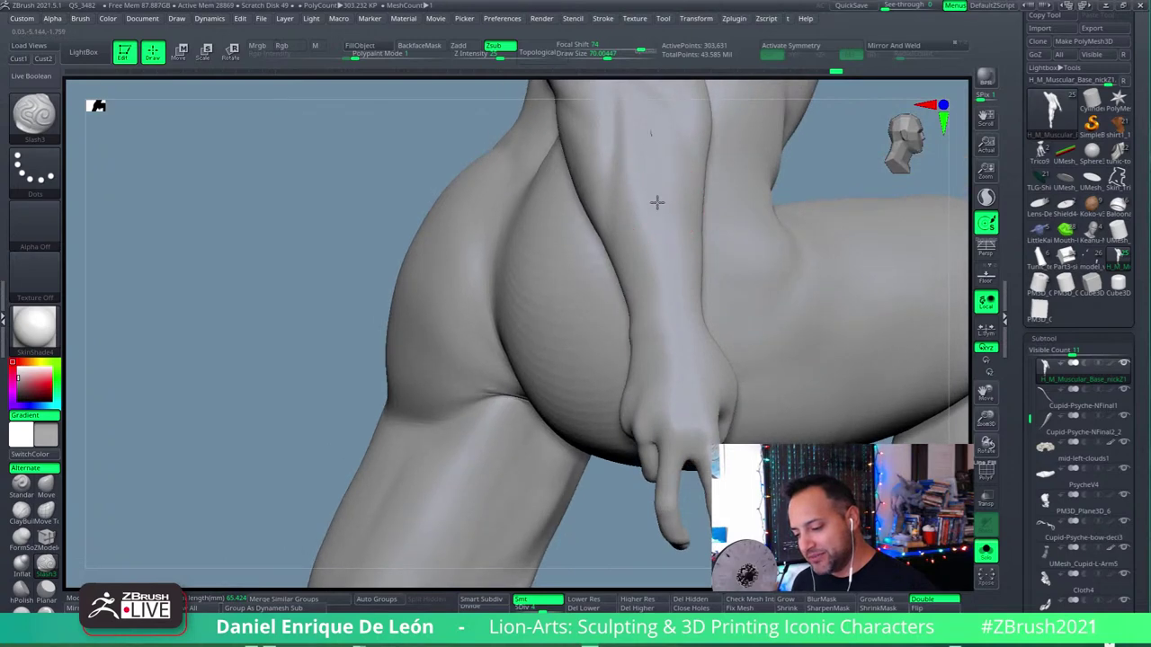
right_drag(672, 339, 637, 275)
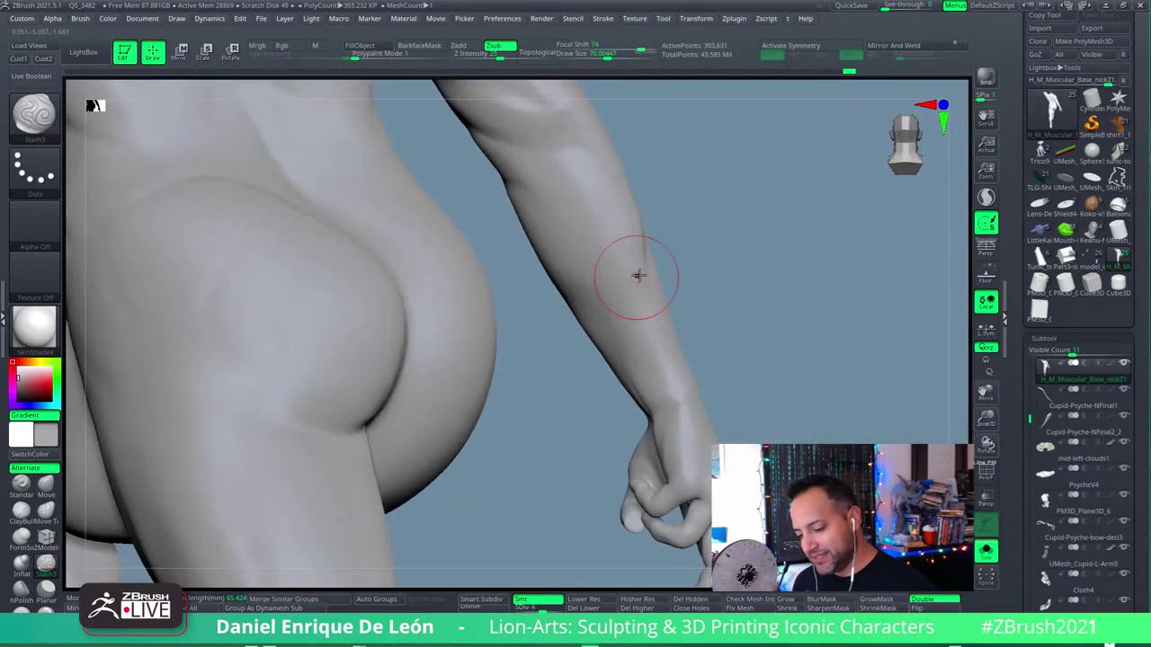
right_drag(649, 349, 657, 406)
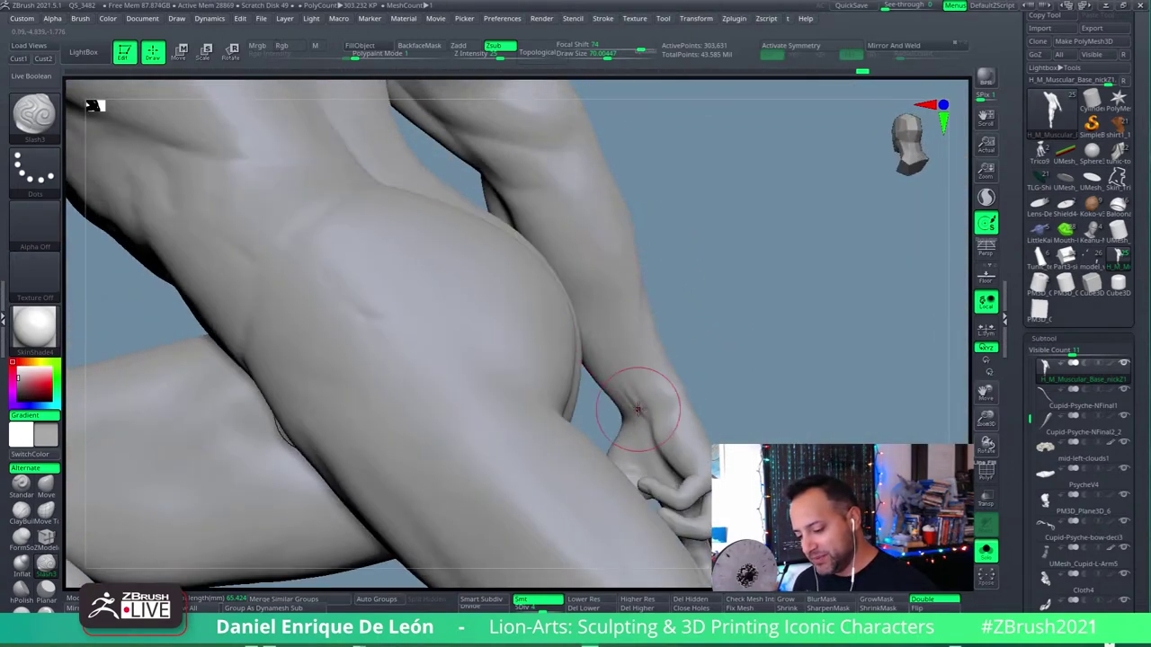
mouse_move(612, 358)
right_down()
mouse_move(665, 423)
mouse_move(680, 411)
mouse_move(674, 458)
right_up()
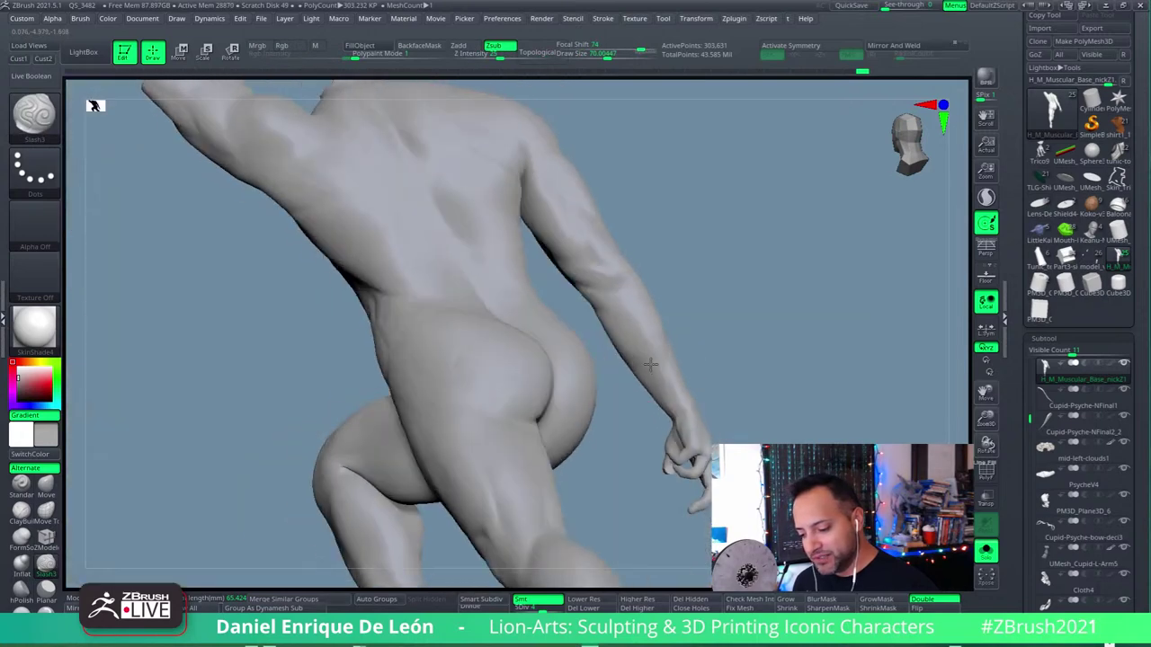
Step: Lasso-hide everything except the forearm and hand, leaving 51,734 active points
key(ctrl+shift)
key(b)
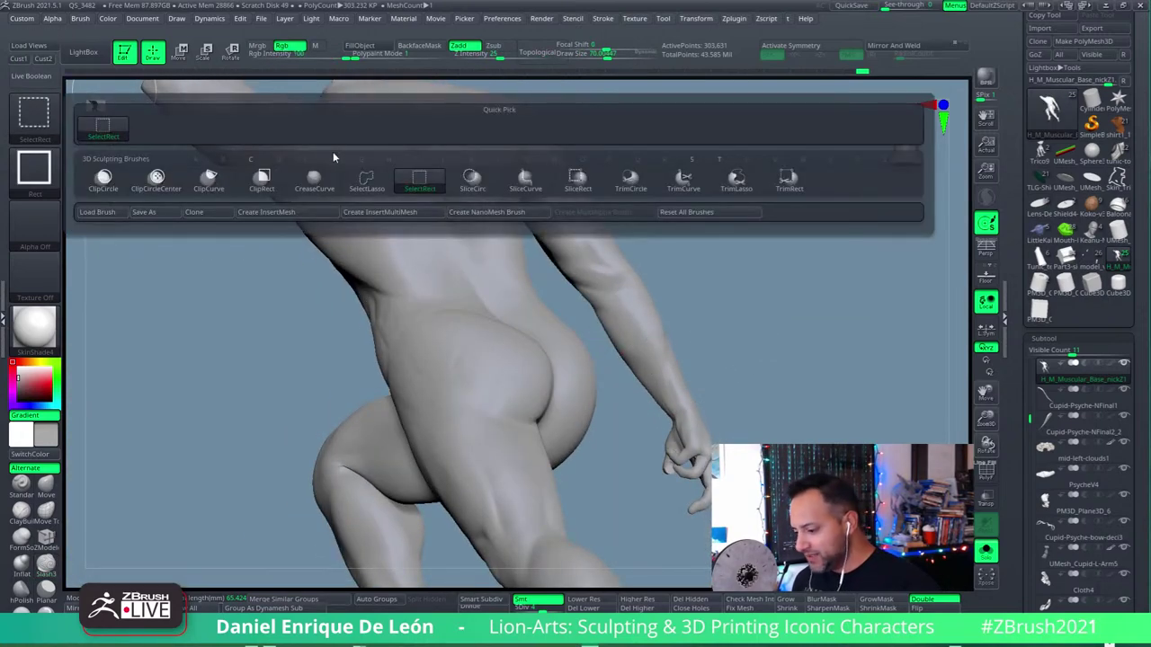
click(366, 180)
mouse_move(683, 274)
ctrl+shift+mouse_down()
mouse_move(565, 154)
mouse_move(629, 575)
ctrl+shift+mouse_up()
mouse_move(648, 539)
right_down()
mouse_move(662, 249)
mouse_move(637, 334)
mouse_move(644, 298)
mouse_move(611, 324)
right_up()
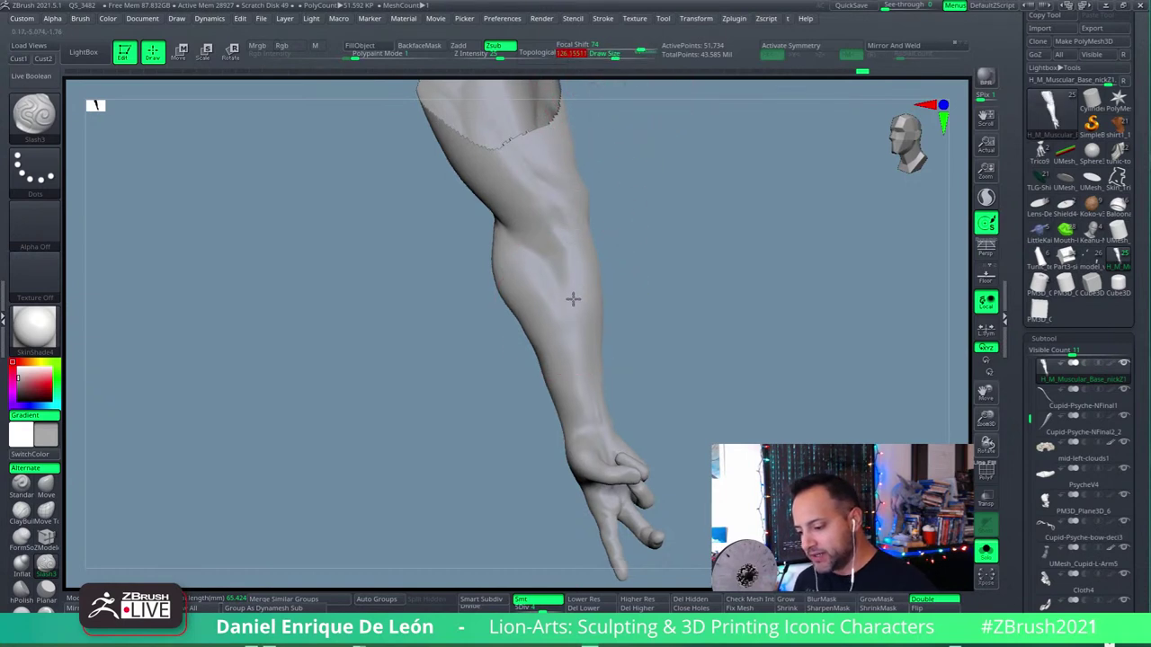
Step: Shrink the brush and reshape the forearm outline with the Move brush
key(bracketleft)
key(bracketleft)
key(bracketleft)
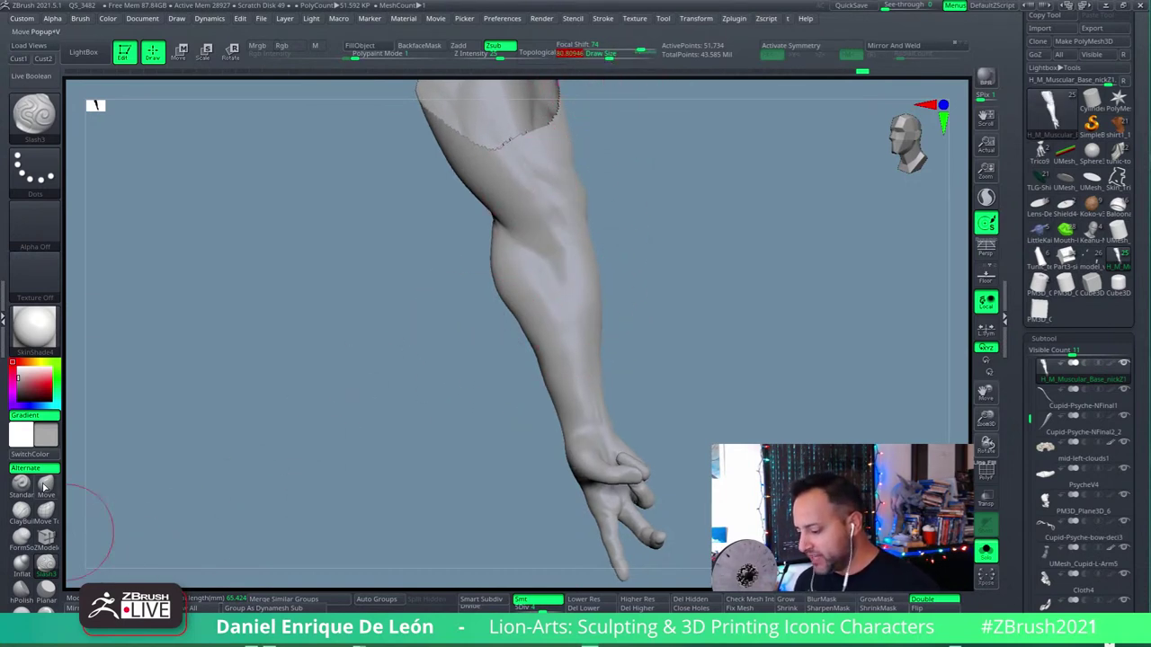
click(44, 486)
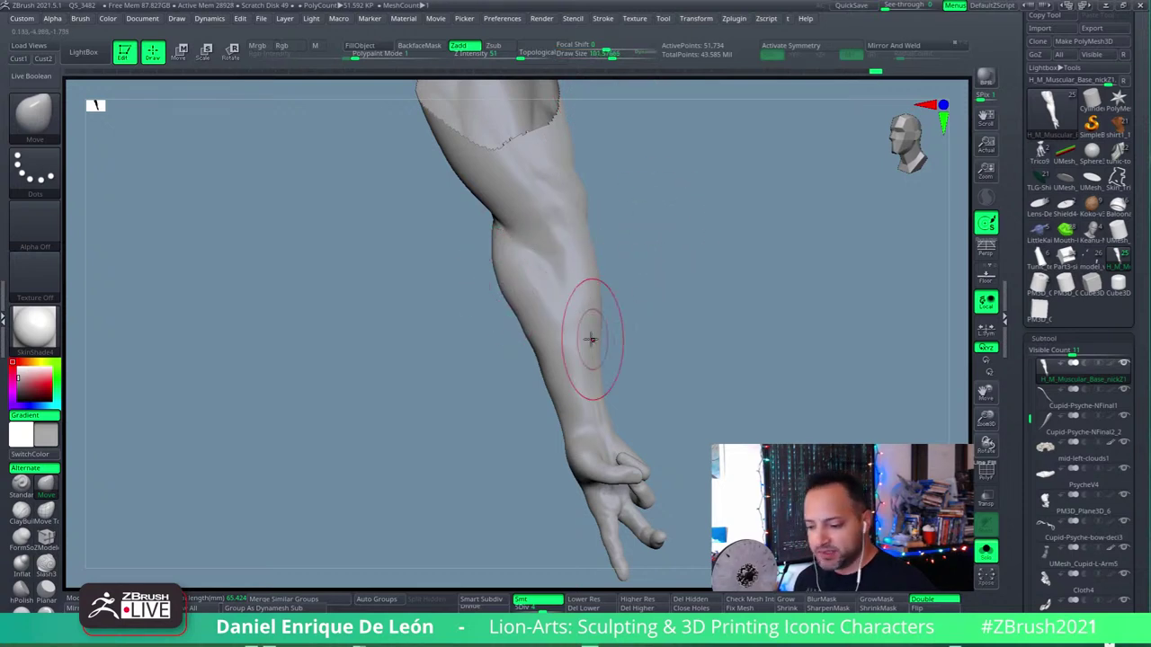
mouse_move(513, 296)
mouse_down()
mouse_move(554, 314)
mouse_move(611, 290)
mouse_move(609, 252)
mouse_move(550, 333)
mouse_move(636, 312)
mouse_move(683, 319)
mouse_move(596, 267)
mouse_move(594, 324)
mouse_move(552, 275)
mouse_move(540, 208)
mouse_move(529, 245)
mouse_move(541, 228)
mouse_up()
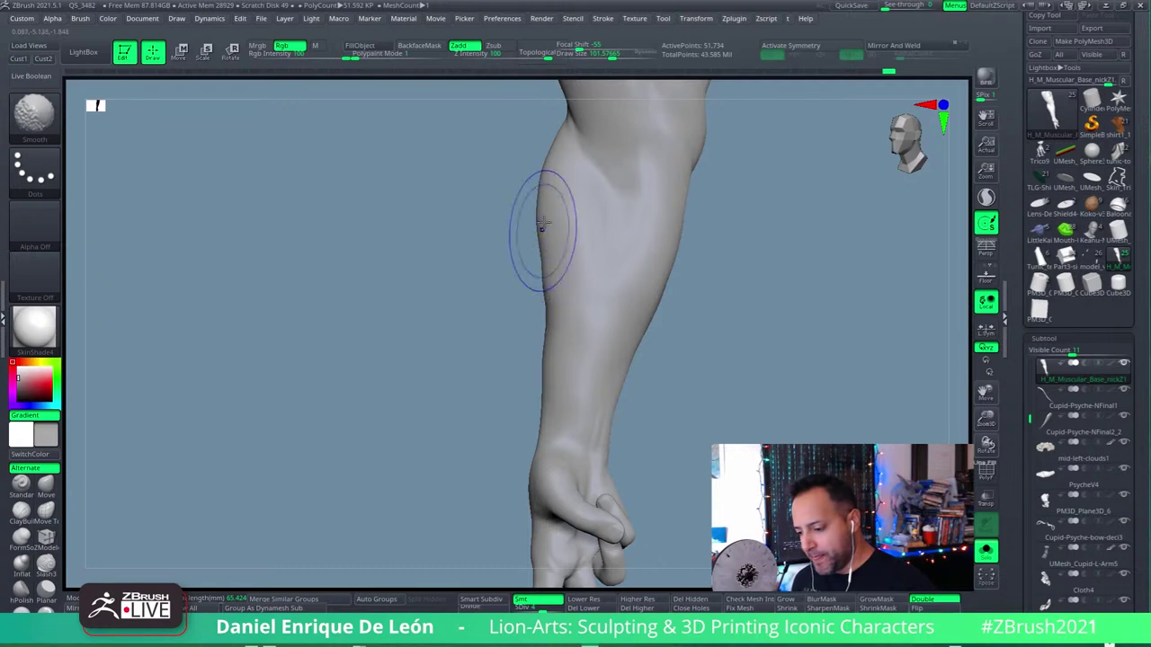
mouse_move(594, 299)
right_down()
mouse_move(629, 303)
mouse_move(611, 331)
mouse_move(642, 314)
mouse_move(653, 260)
mouse_move(677, 266)
right_up()
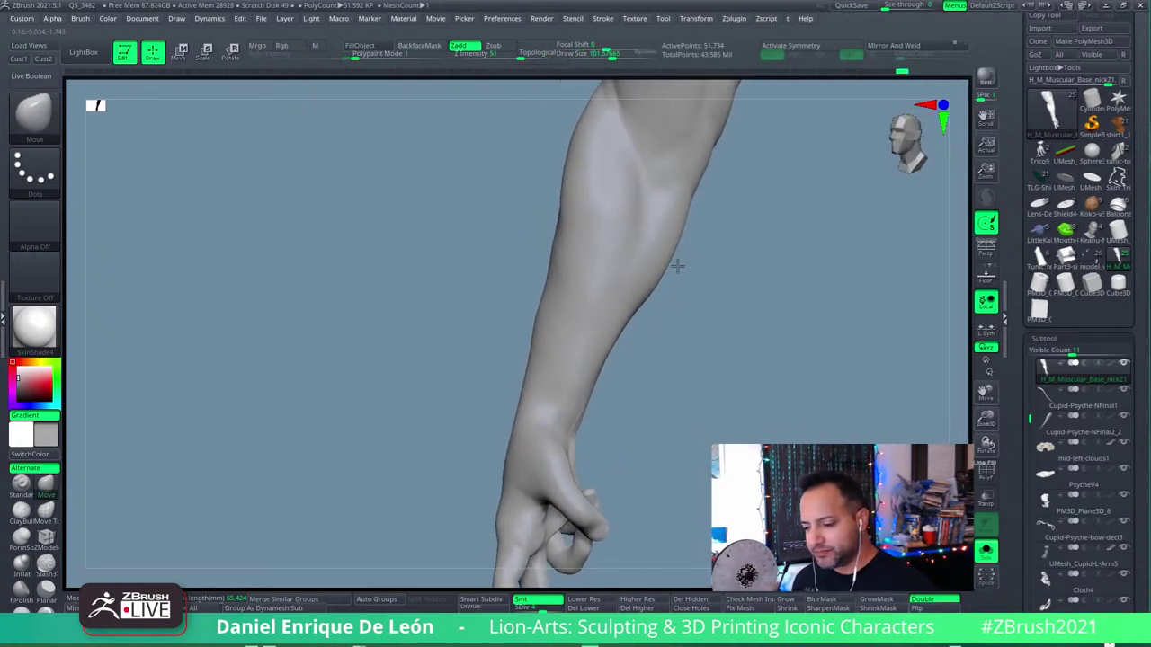
Step: Try Slash3 and Shift-Smooth on the contours, then pick FormSoft with FreeHand stroke
key(b)
key(s)
key(l)
mouse_move(575, 297)
right_down()
mouse_move(617, 270)
mouse_move(617, 295)
mouse_move(683, 243)
right_up()
key(shift)
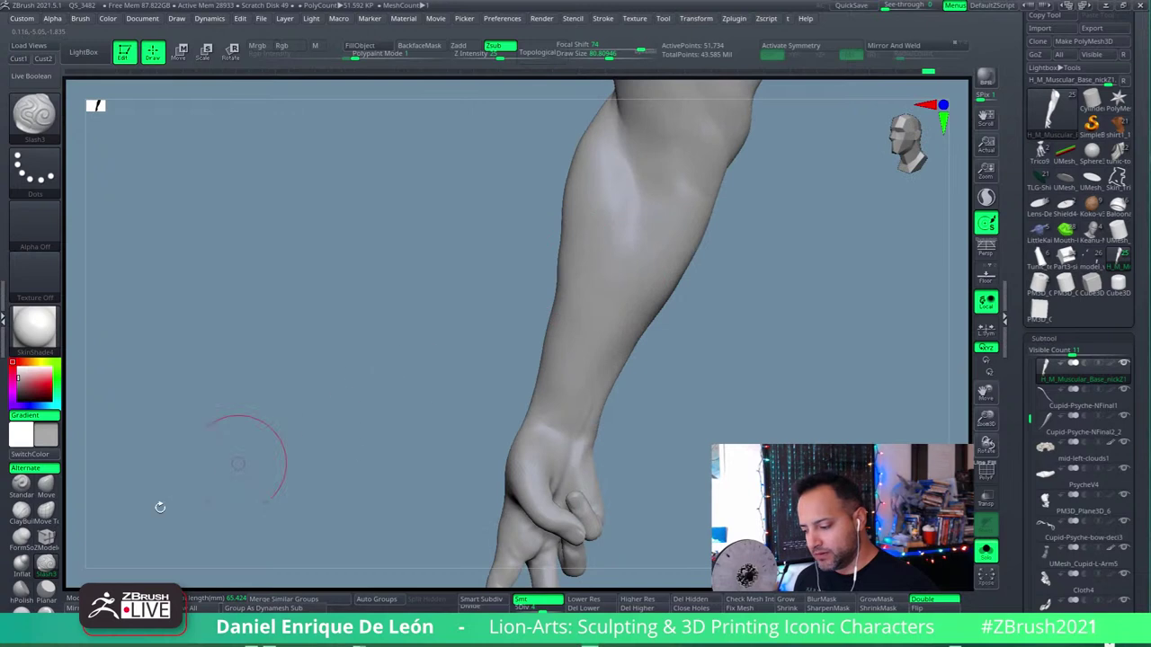
click(46, 538)
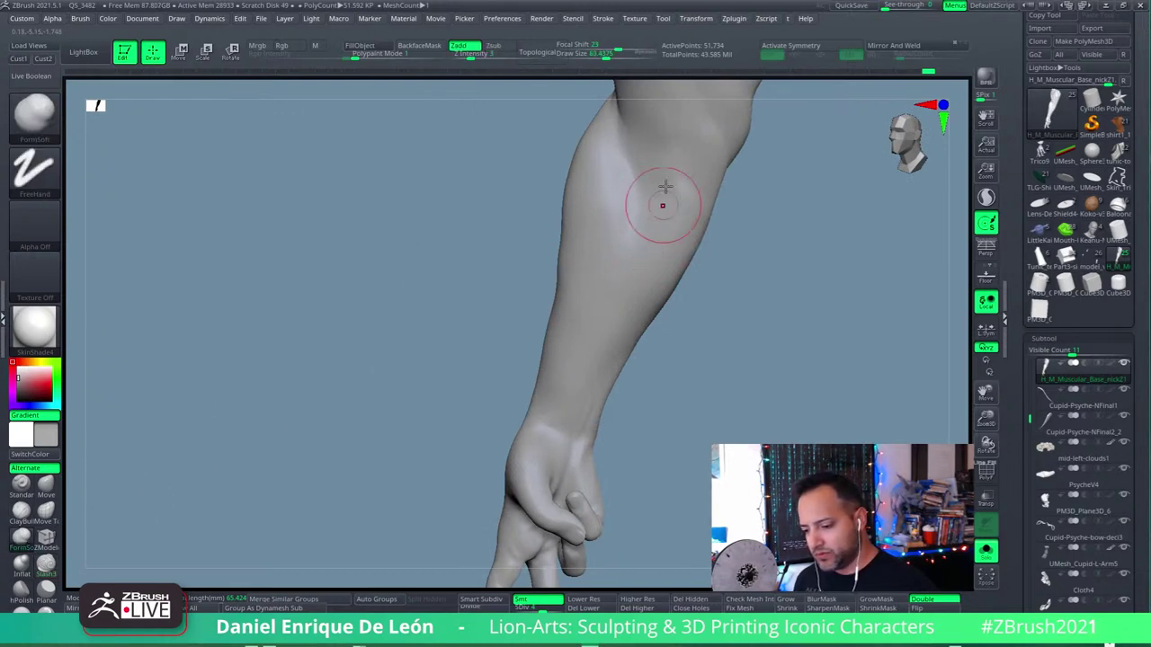
Step: Build up soft forms on the upper forearm with FormSoft, adjusting brush size
drag(655, 201, 670, 192)
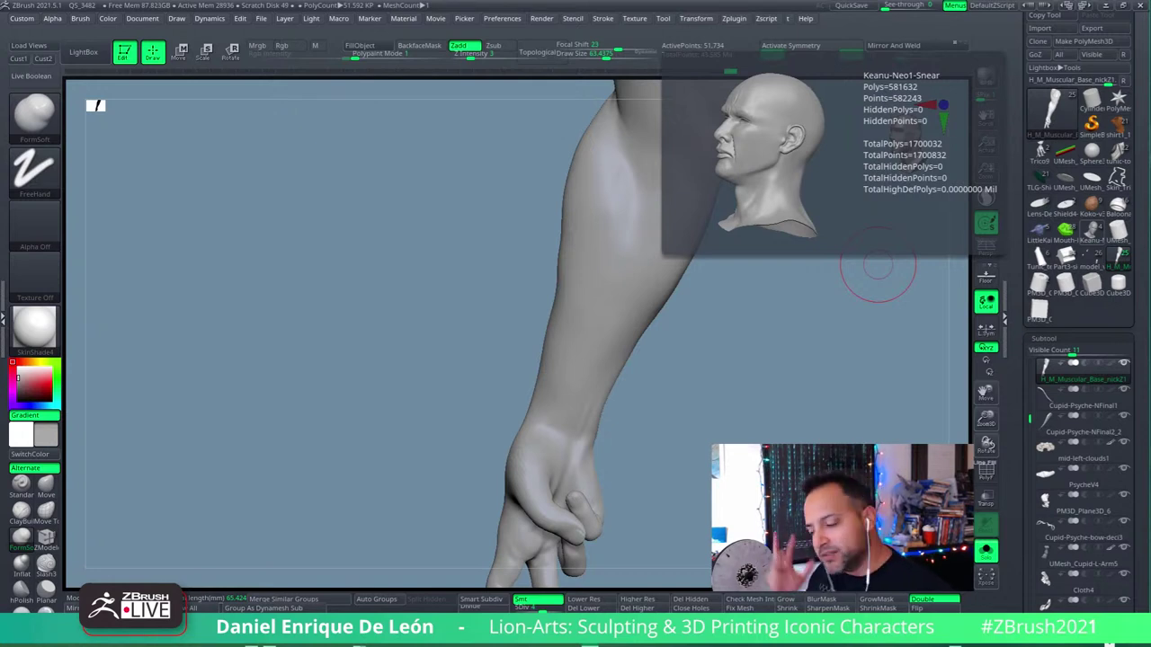
drag(886, 270, 645, 304)
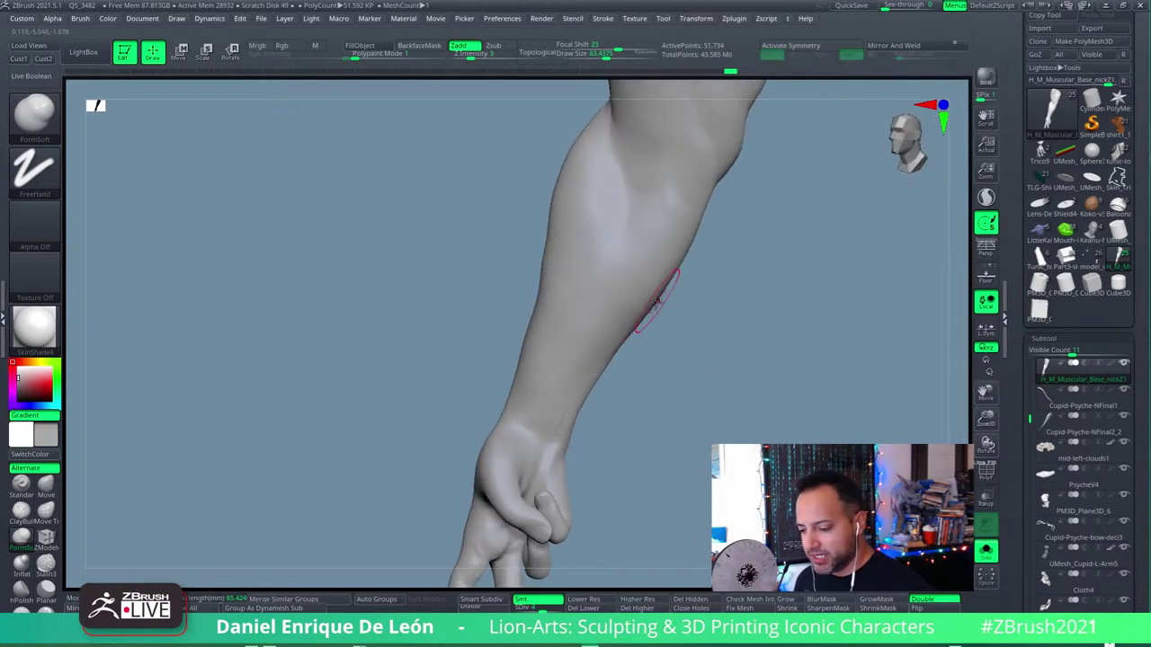
mouse_move(652, 262)
mouse_down()
mouse_move(631, 342)
mouse_move(673, 257)
mouse_up()
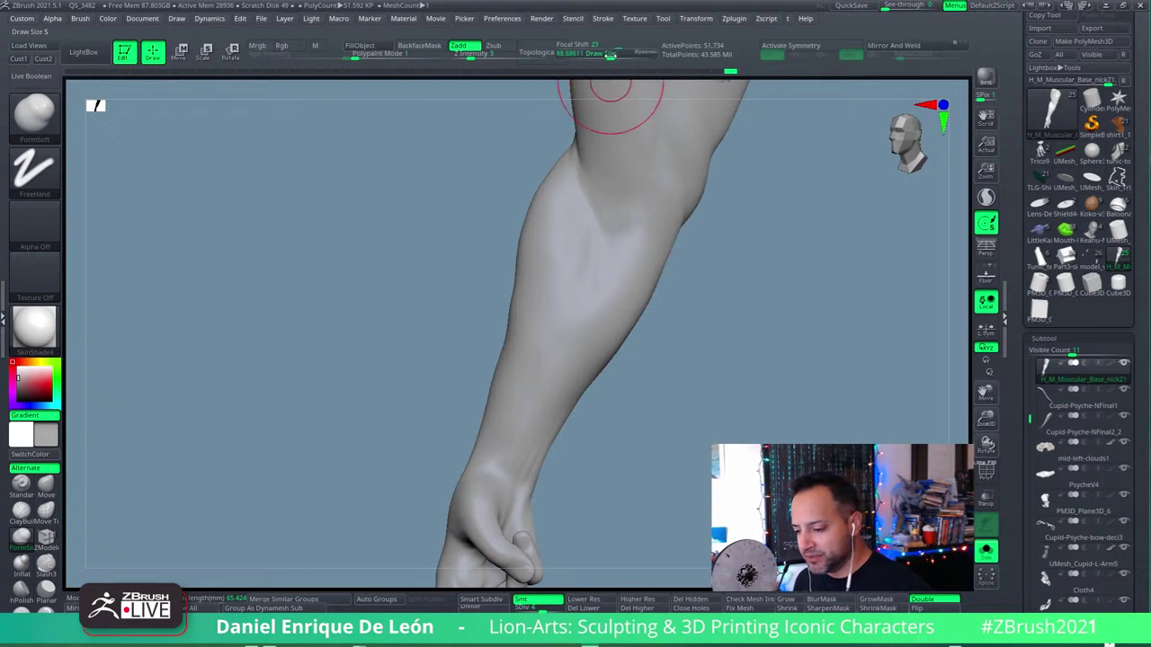
drag(621, 95, 673, 272)
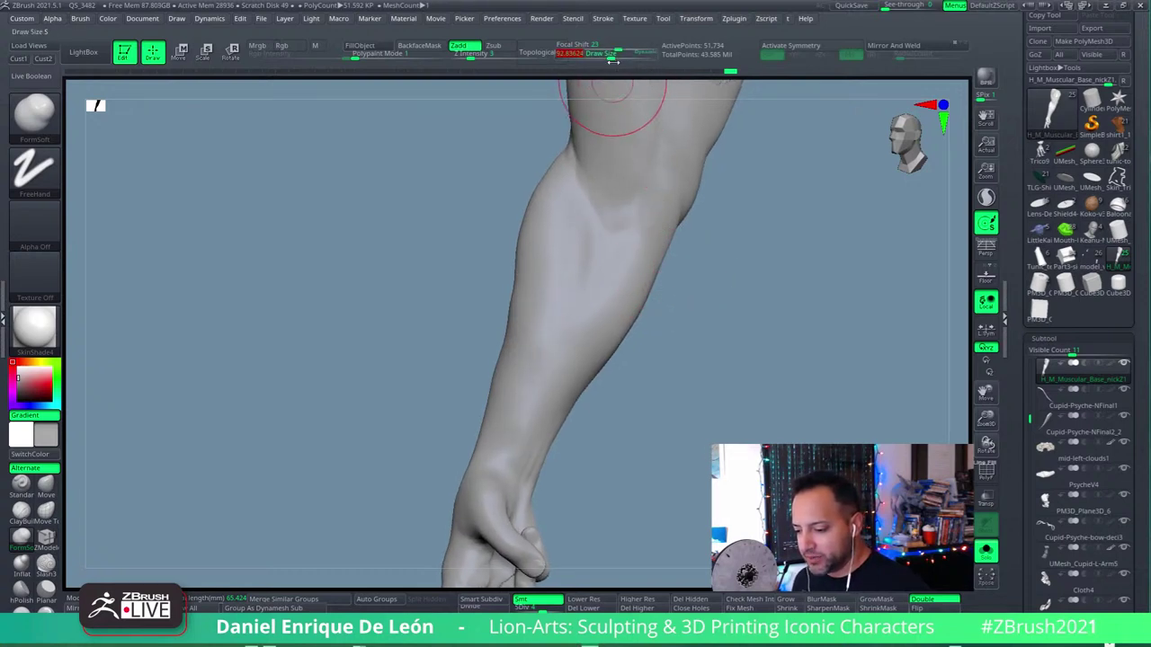
mouse_move(615, 102)
mouse_down()
mouse_move(665, 299)
mouse_move(639, 329)
mouse_move(635, 267)
mouse_move(640, 301)
mouse_move(681, 257)
mouse_move(585, 324)
mouse_move(599, 314)
mouse_up()
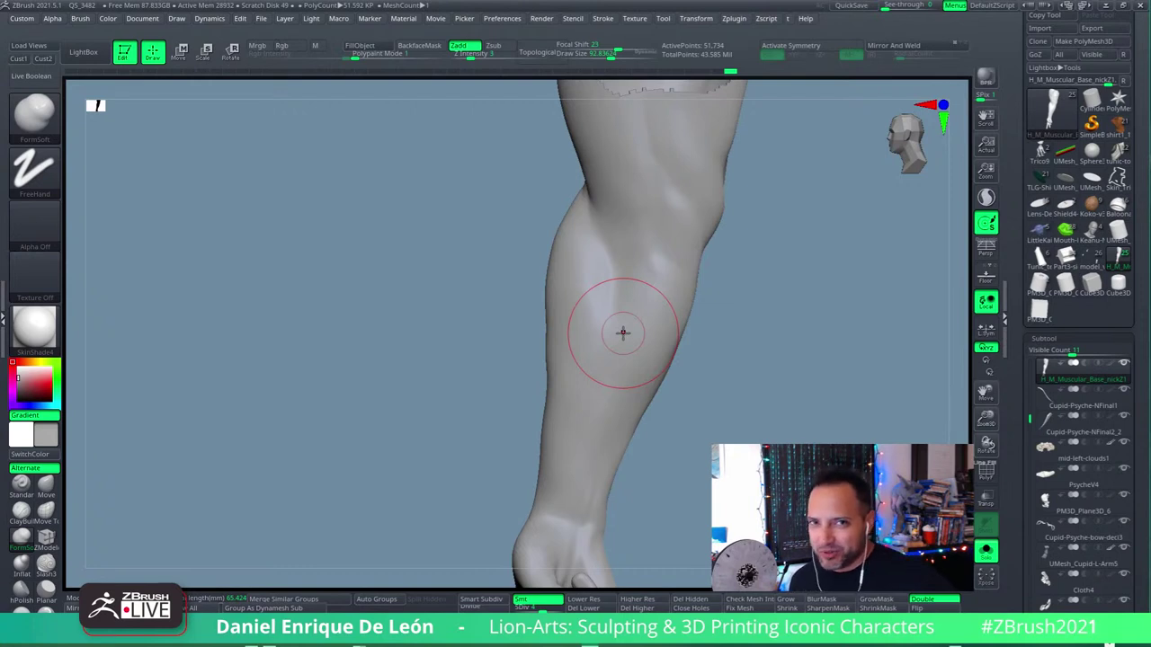
mouse_move(578, 326)
mouse_down()
mouse_move(595, 301)
mouse_move(548, 360)
mouse_move(586, 351)
mouse_move(586, 321)
mouse_move(637, 281)
mouse_up()
Step: Alternate FormSoft and Shift-Smooth passes over the elbow contours
key(shift)
right_drag(637, 282, 599, 333)
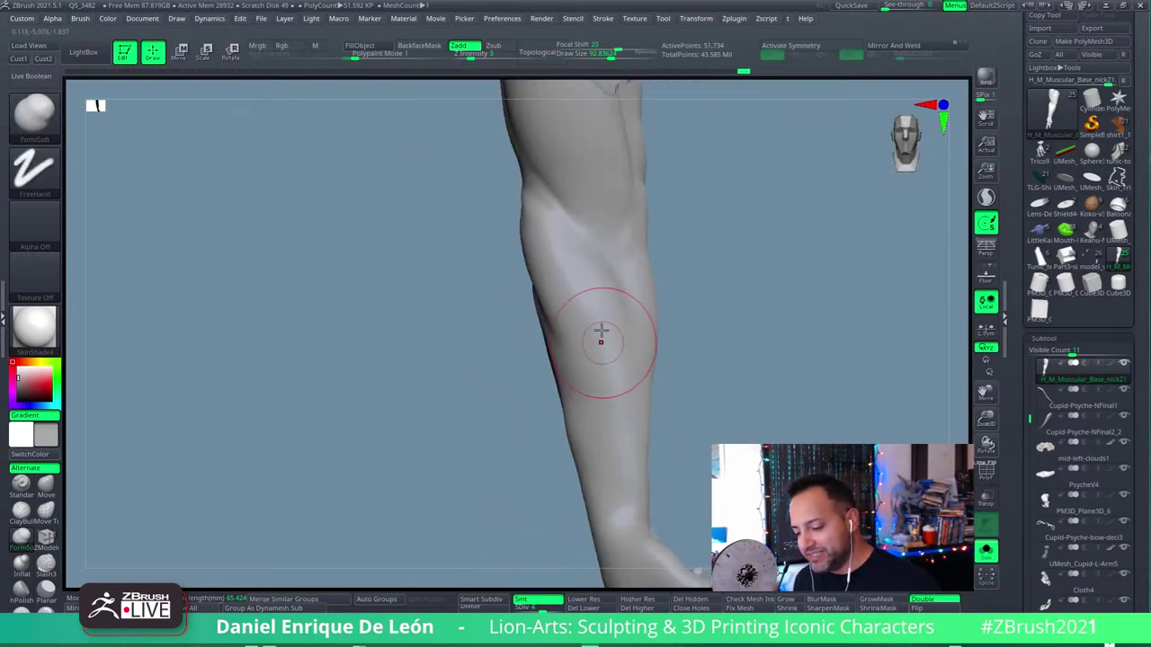
mouse_move(583, 287)
right_down()
mouse_move(561, 355)
mouse_move(539, 312)
mouse_move(586, 334)
right_up()
key(shift)
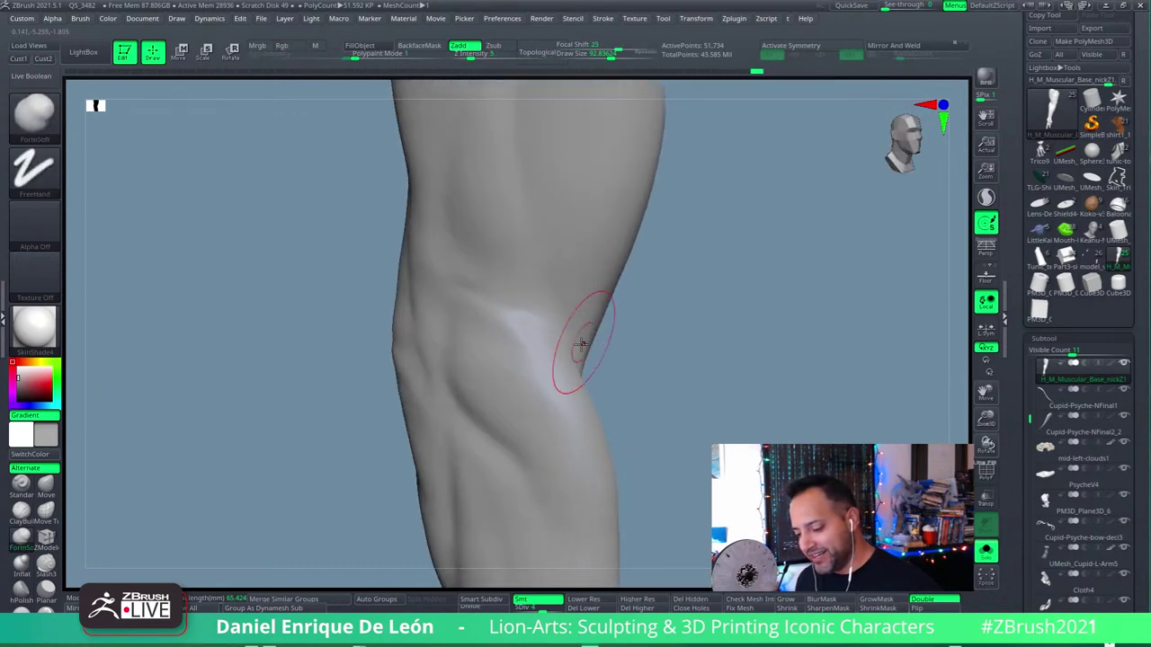
key(shift)
mouse_move(607, 380)
right_down()
mouse_move(634, 297)
mouse_move(576, 267)
right_up()
key(shift)
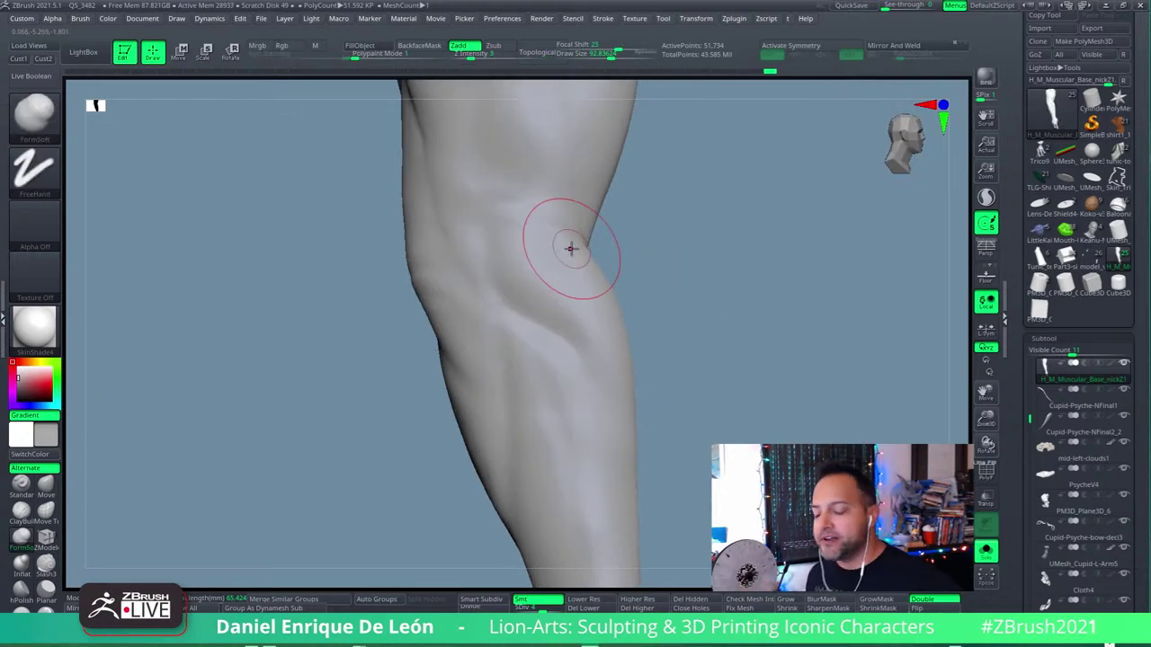
Step: Keep smoothing around the arm, including its upper-left contour
right_drag(539, 263, 513, 266)
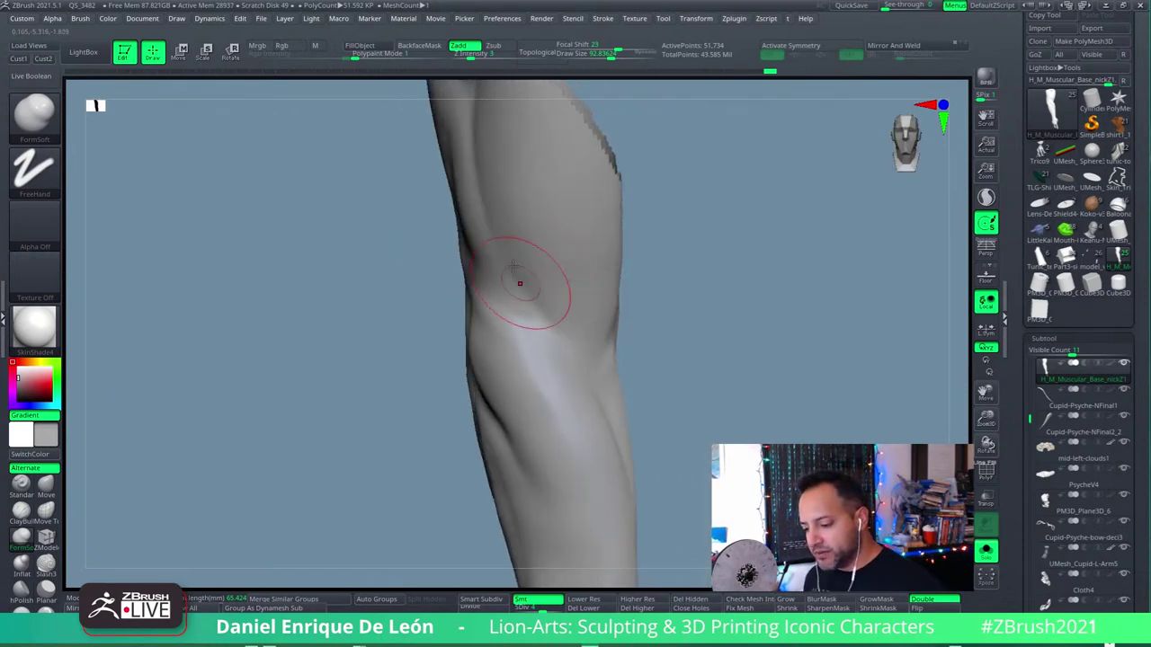
key(shift)
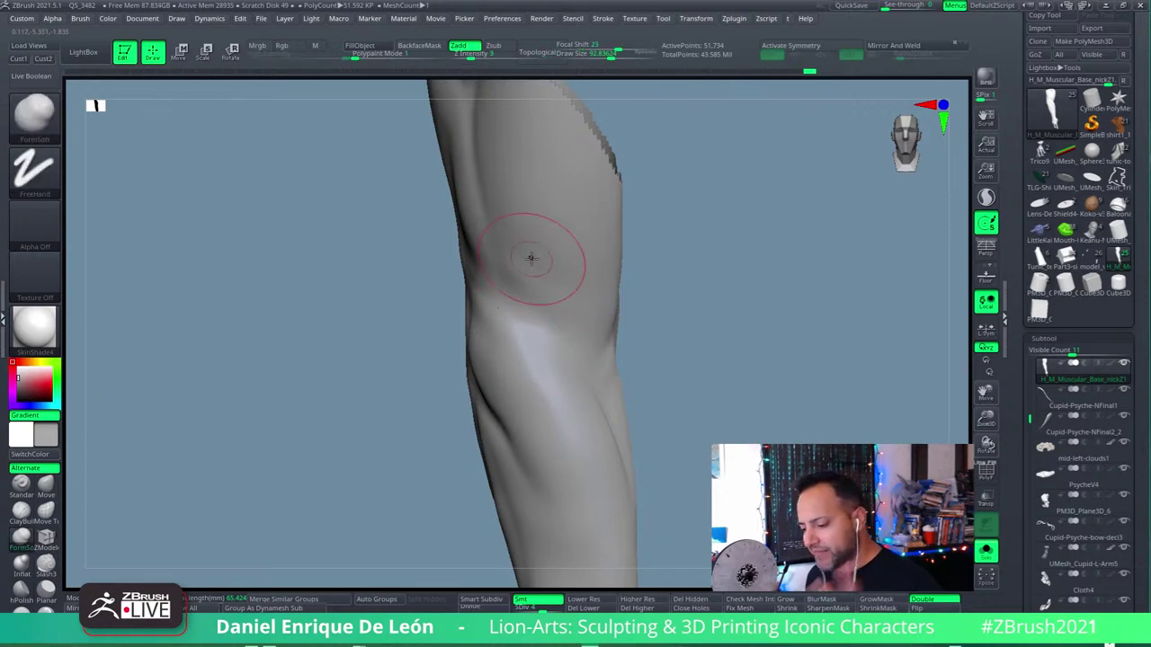
key(shift)
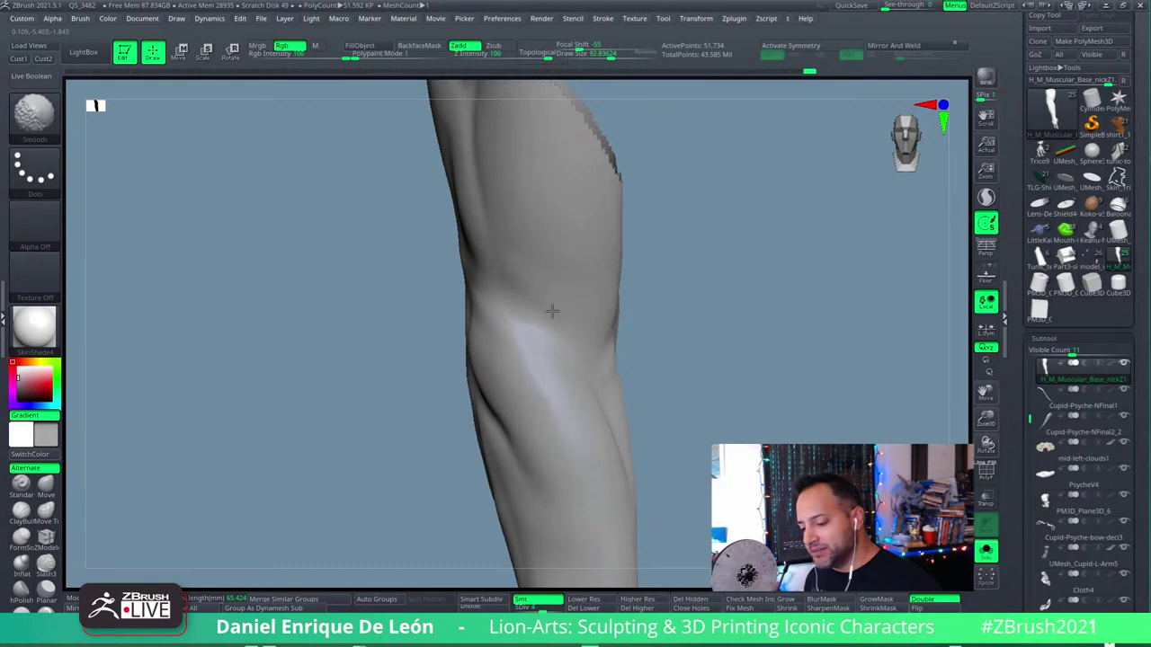
right_drag(545, 272, 570, 243)
key(shift)
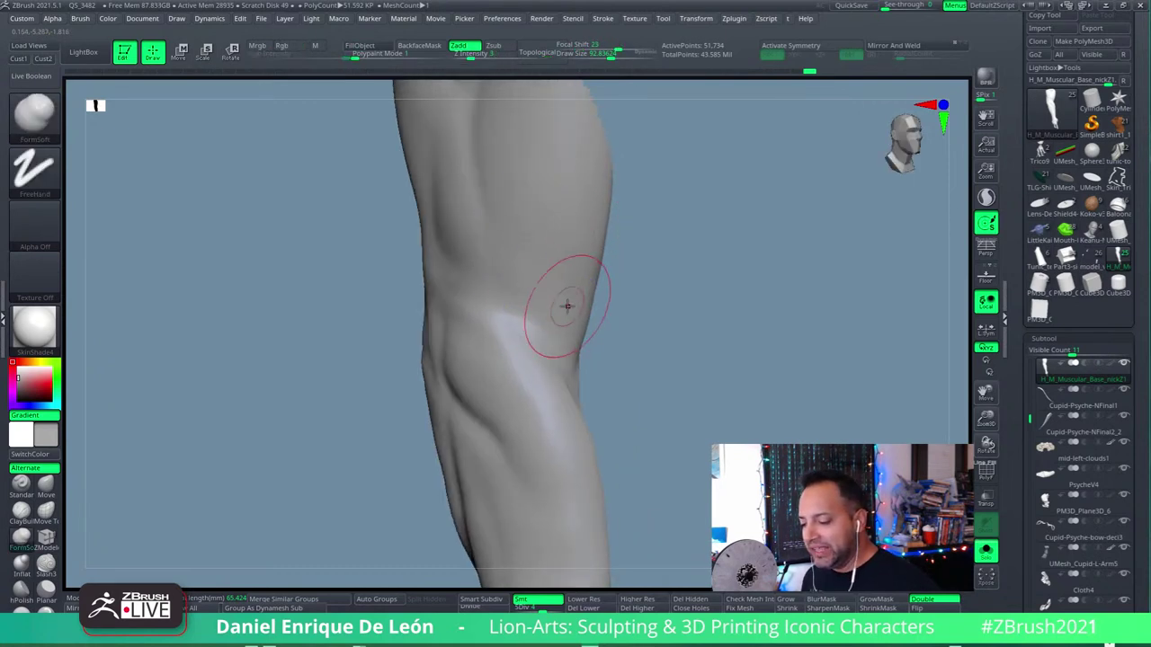
right_drag(567, 307, 545, 334)
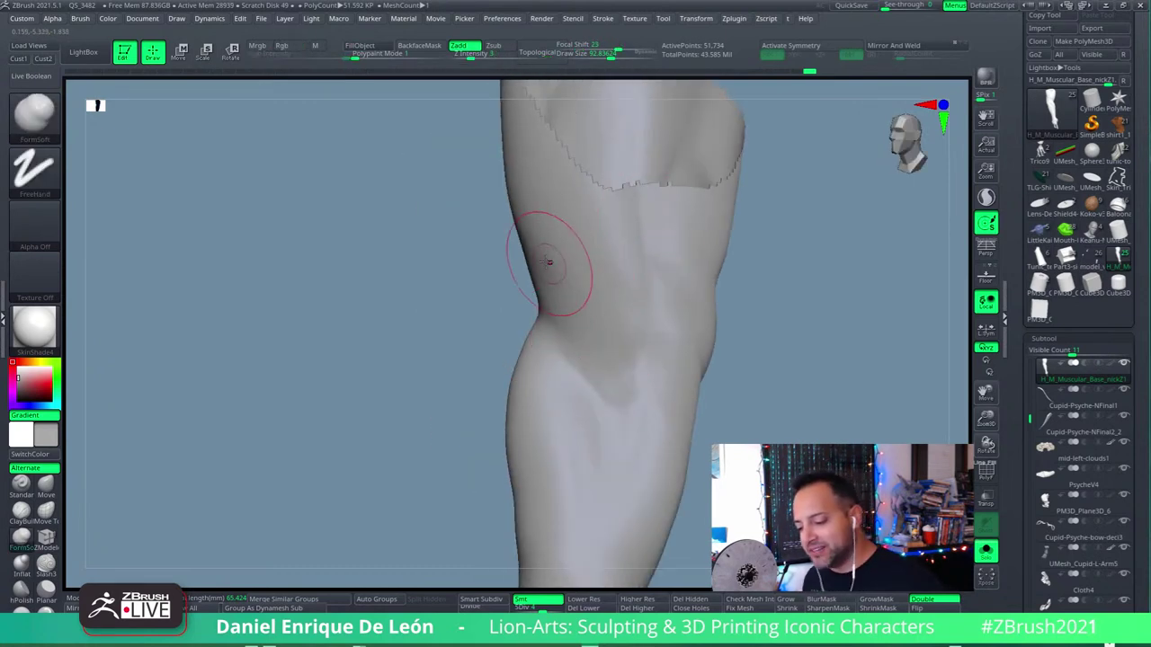
shift+drag(547, 257, 534, 238)
mouse_move(634, 306)
right_down()
mouse_move(617, 315)
mouse_move(653, 309)
mouse_move(674, 288)
mouse_move(769, 337)
mouse_move(752, 391)
mouse_move(783, 380)
right_up()
Step: Hide part of the armpit geometry near the shoulder with a Ctrl+Shift lasso
key(ctrl+shift)
mouse_move(421, 461)
right_down()
mouse_move(709, 398)
mouse_move(570, 445)
mouse_move(473, 393)
mouse_move(508, 402)
right_up()
key(ctrl+shift)
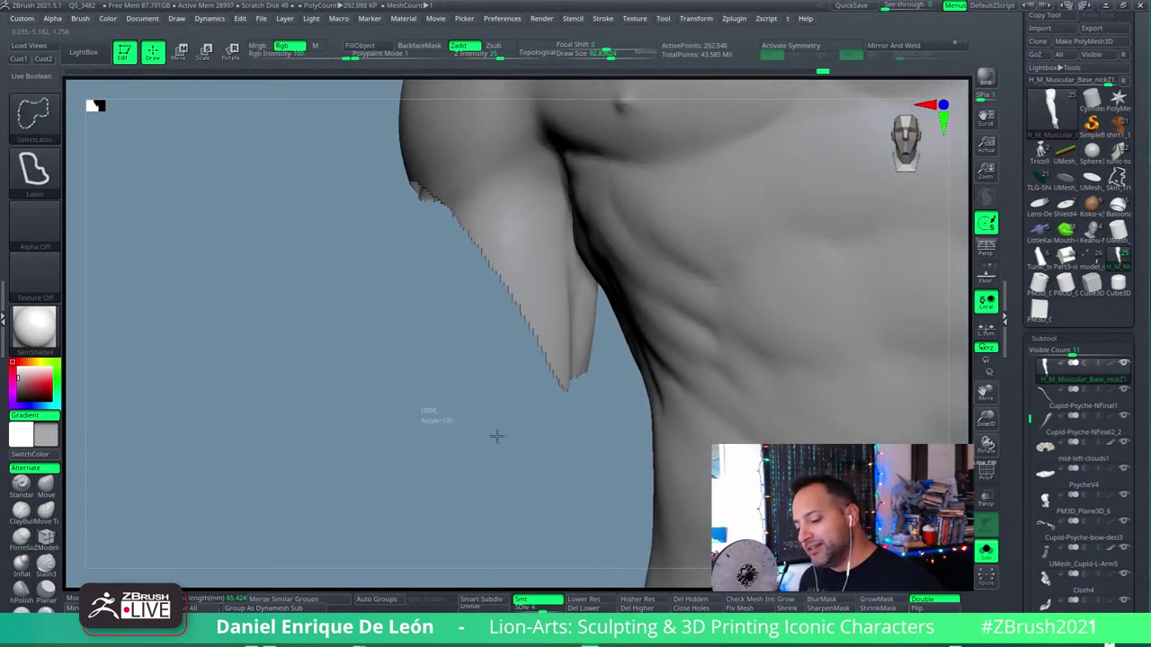
mouse_move(618, 388)
ctrl+shift+mouse_down()
mouse_move(424, 418)
mouse_move(514, 292)
mouse_move(510, 177)
mouse_move(359, 102)
mouse_move(368, 117)
ctrl+shift+mouse_up()
mouse_move(539, 297)
right_down()
mouse_move(616, 257)
mouse_move(627, 234)
mouse_move(507, 250)
right_up()
Step: Smooth the surface along the newly hidden armpit edge
key(shift)
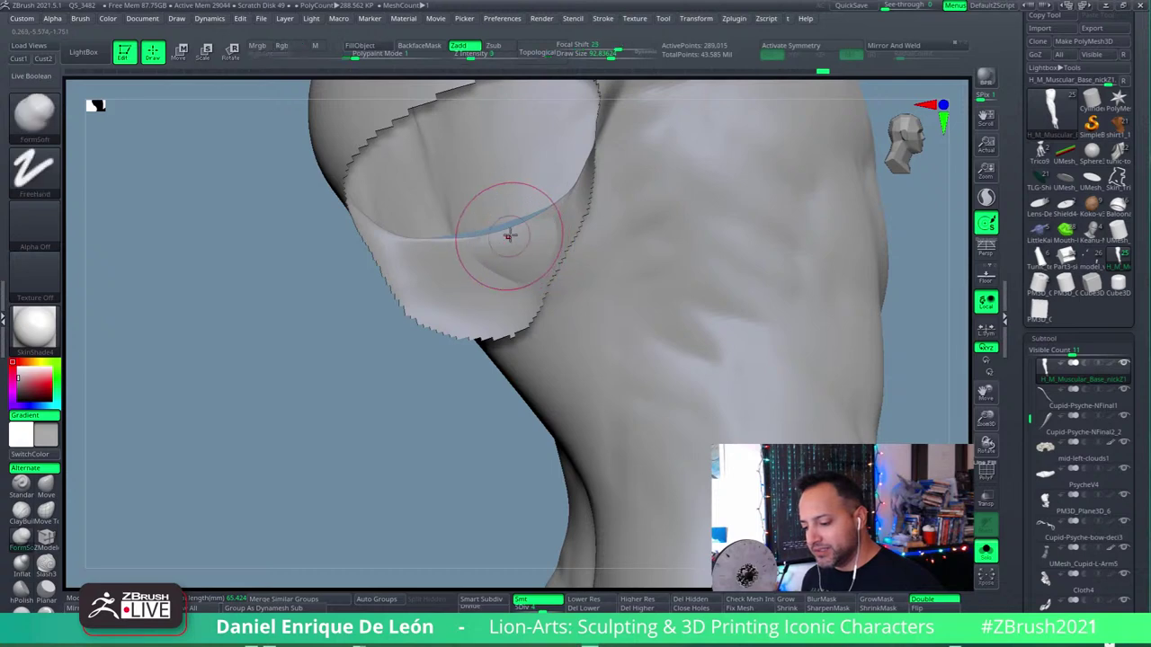
mouse_move(509, 231)
right_down()
mouse_move(524, 278)
mouse_move(552, 257)
mouse_move(572, 216)
mouse_move(548, 462)
mouse_move(626, 325)
mouse_move(675, 283)
mouse_move(657, 377)
mouse_move(537, 388)
mouse_move(674, 346)
mouse_move(638, 411)
mouse_move(665, 345)
mouse_move(731, 314)
mouse_move(685, 287)
right_up()
key(shift)
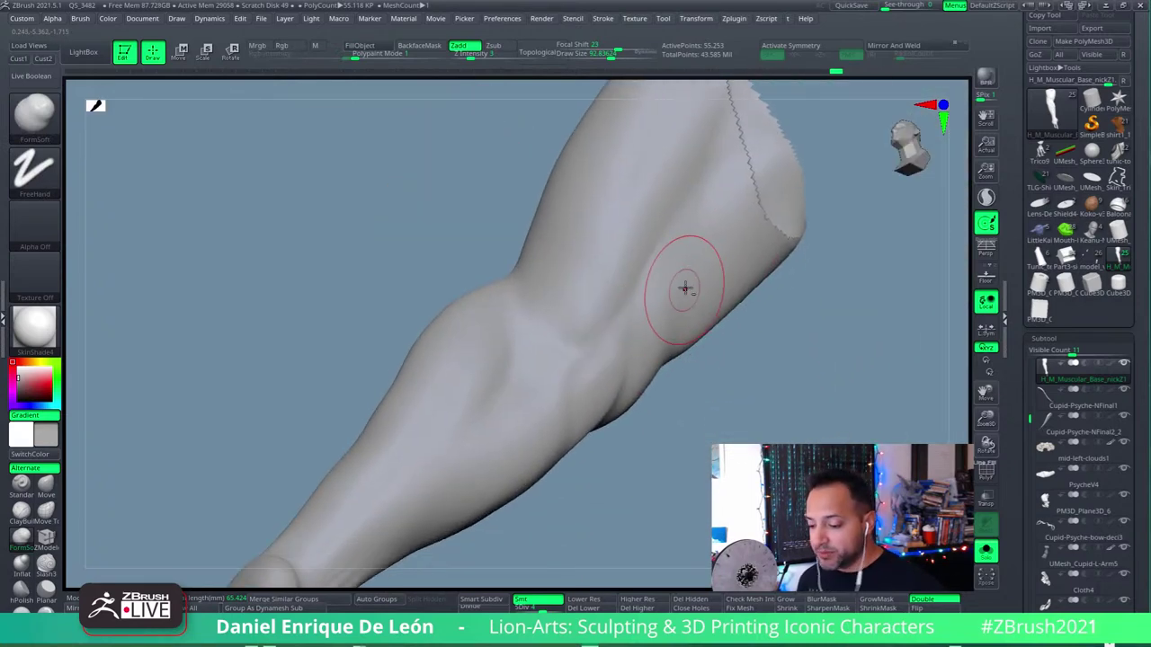
Step: Carve sharp muscle creases into the upper arm with Slash3
click(46, 562)
mouse_move(737, 255)
right_down()
mouse_move(701, 300)
mouse_move(644, 334)
mouse_move(659, 426)
mouse_move(681, 333)
mouse_move(674, 439)
mouse_move(652, 323)
right_up()
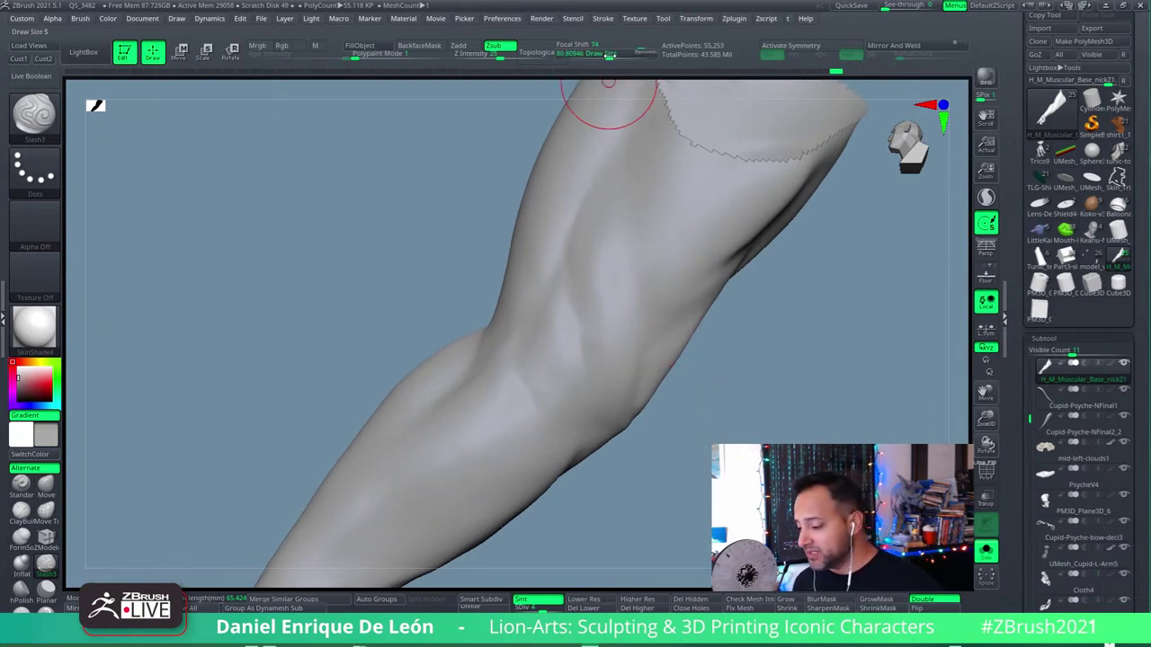
mouse_move(641, 122)
right_down()
mouse_move(676, 329)
mouse_move(710, 302)
mouse_move(660, 326)
mouse_move(667, 311)
right_up()
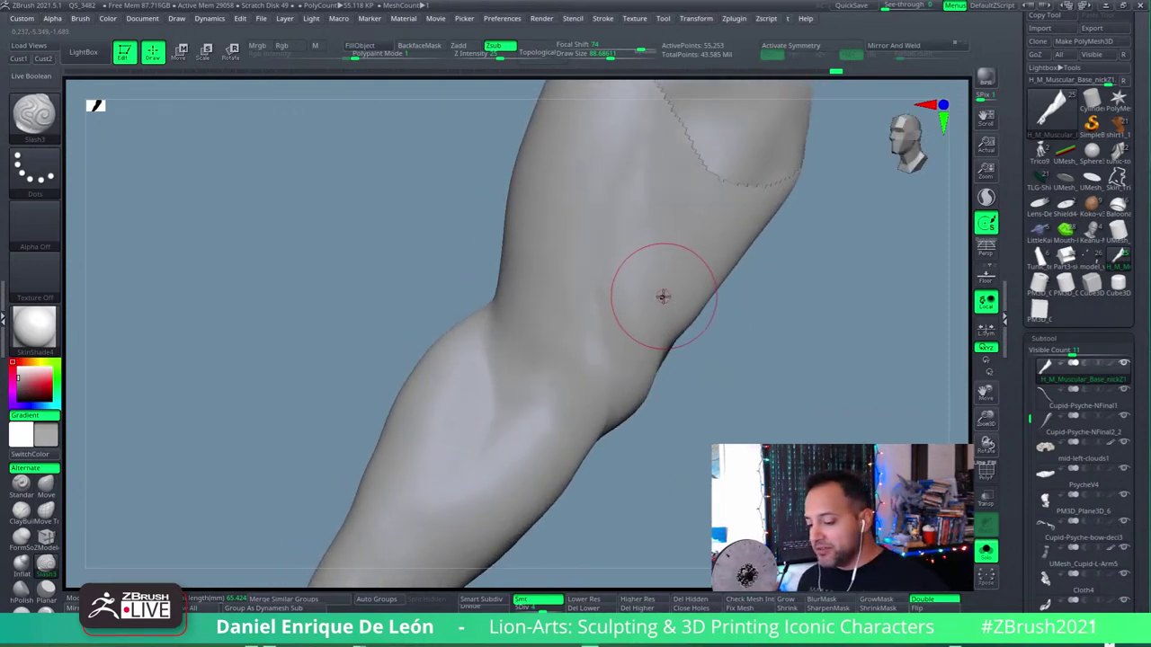
mouse_move(632, 220)
right_down()
mouse_move(692, 214)
mouse_move(658, 205)
right_up()
mouse_move(602, 340)
right_down()
mouse_move(608, 287)
mouse_move(677, 243)
mouse_move(719, 243)
mouse_move(693, 279)
mouse_move(760, 261)
mouse_move(639, 335)
mouse_move(681, 294)
mouse_move(711, 335)
right_up()
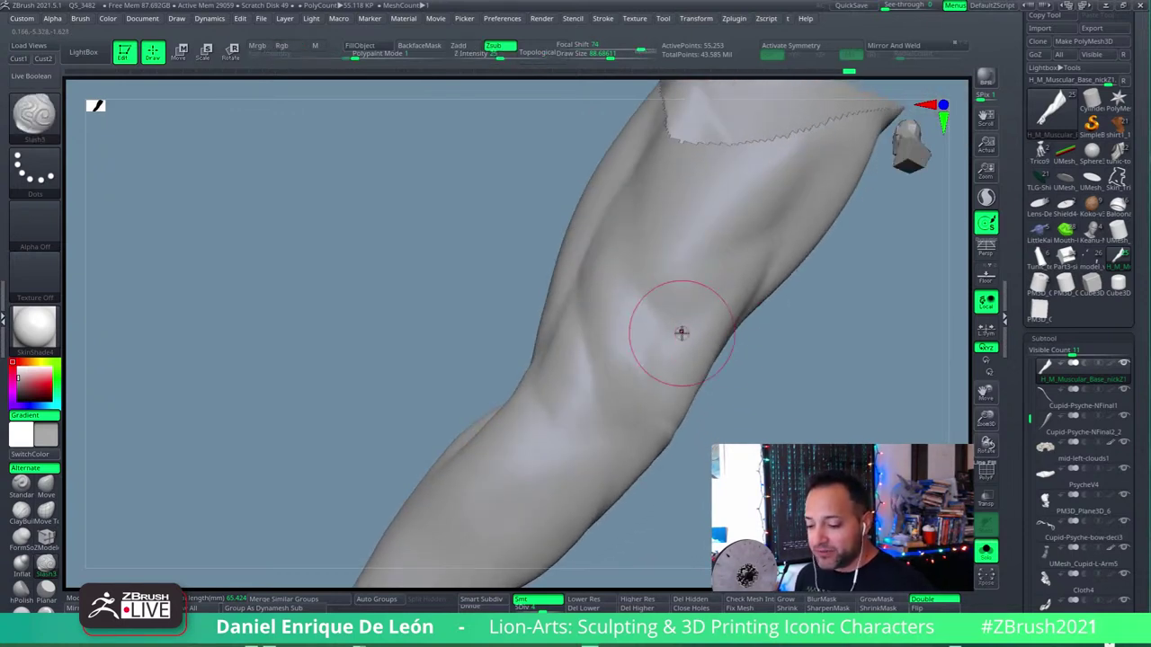
mouse_move(748, 284)
right_down()
mouse_move(692, 293)
mouse_move(737, 234)
mouse_move(683, 310)
mouse_move(736, 295)
right_up()
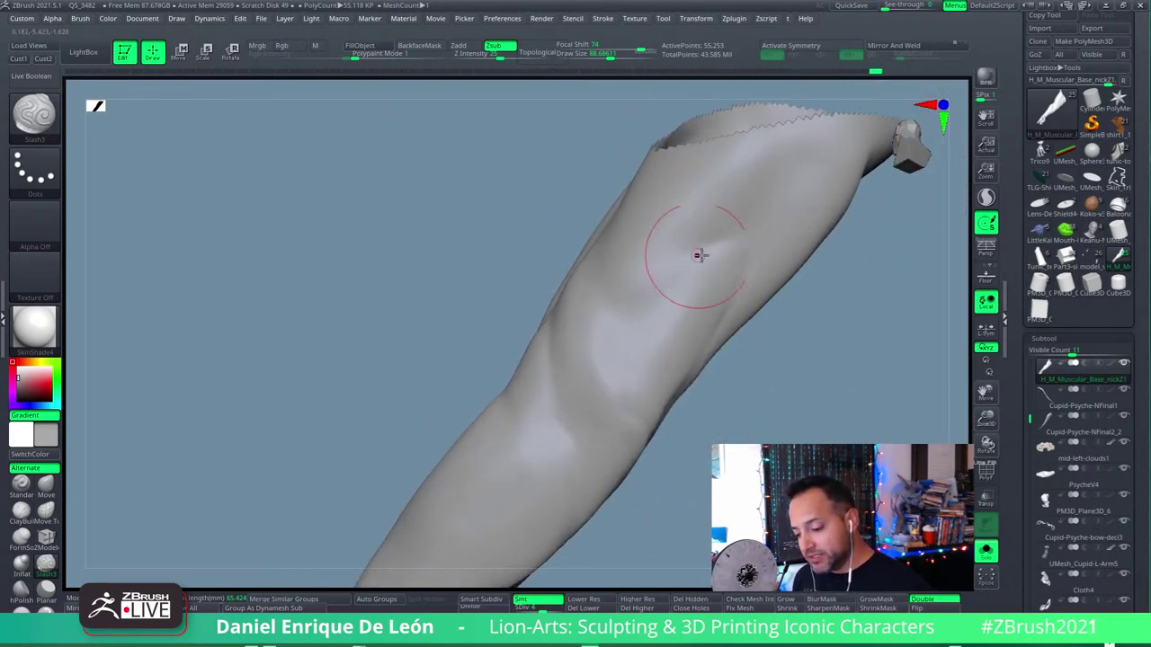
mouse_move(614, 379)
right_down()
mouse_move(628, 416)
mouse_move(633, 391)
mouse_move(608, 401)
mouse_move(611, 309)
mouse_move(686, 329)
mouse_move(678, 231)
right_up()
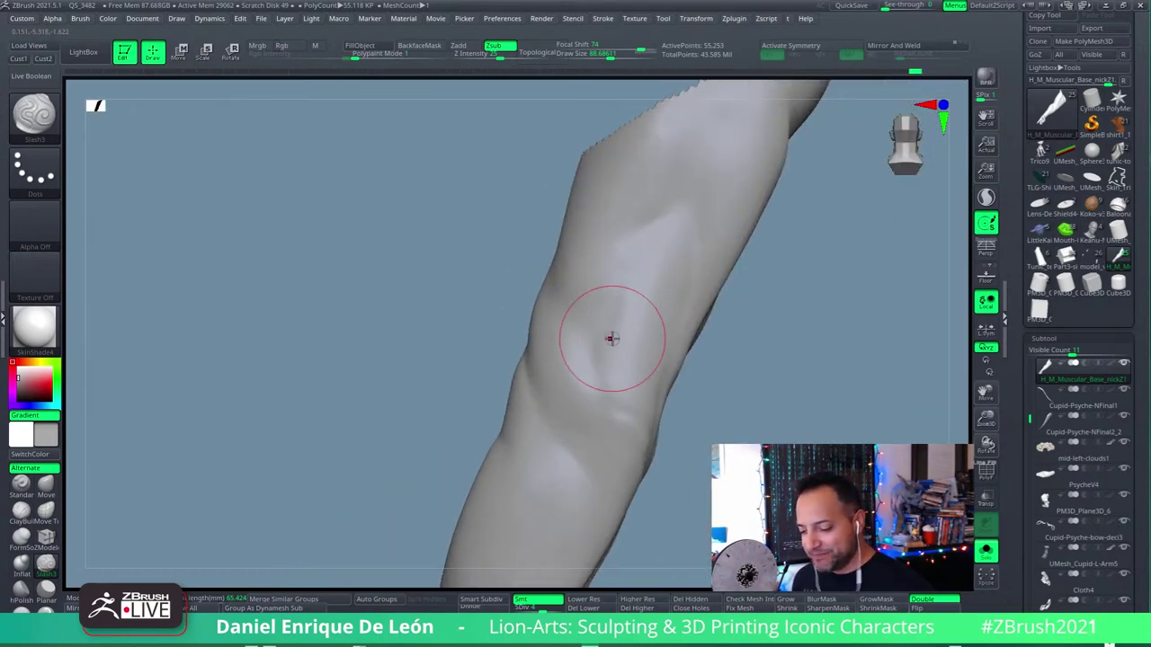
right_drag(611, 338, 611, 180)
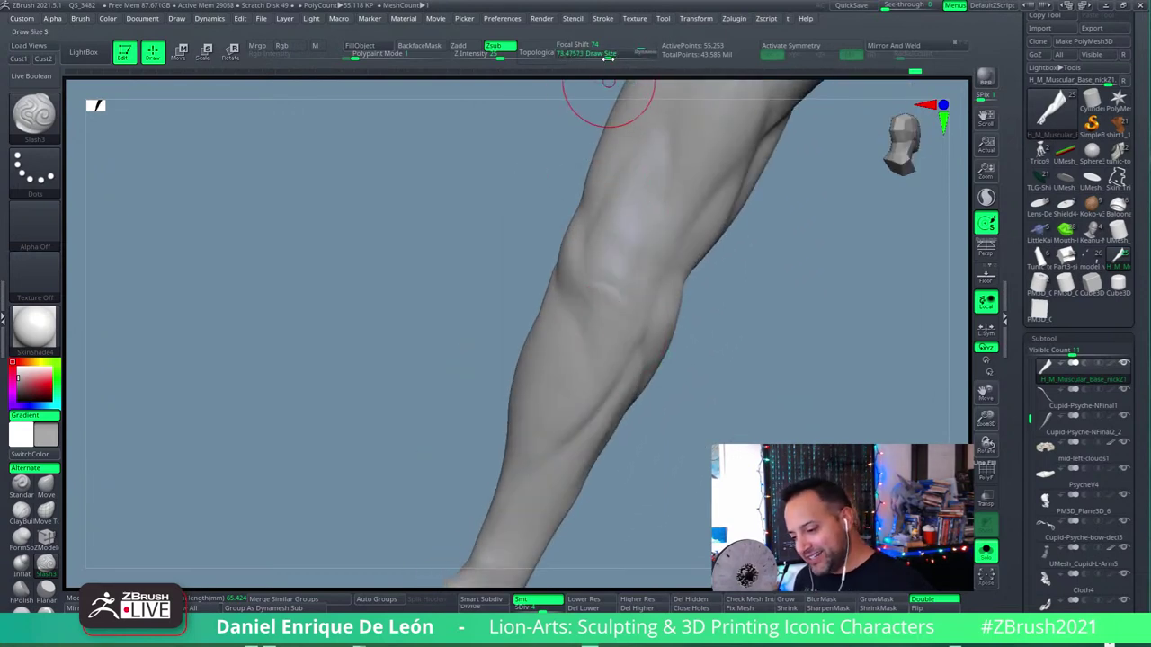
Step: With a slightly smaller Slash3, crease around the elbow and Shift-smooth the strokes
drag(607, 56, 597, 56)
mouse_move(604, 303)
right_down()
mouse_move(623, 315)
mouse_move(594, 292)
mouse_move(598, 249)
mouse_move(638, 231)
mouse_move(639, 244)
mouse_move(658, 240)
mouse_move(586, 298)
right_up()
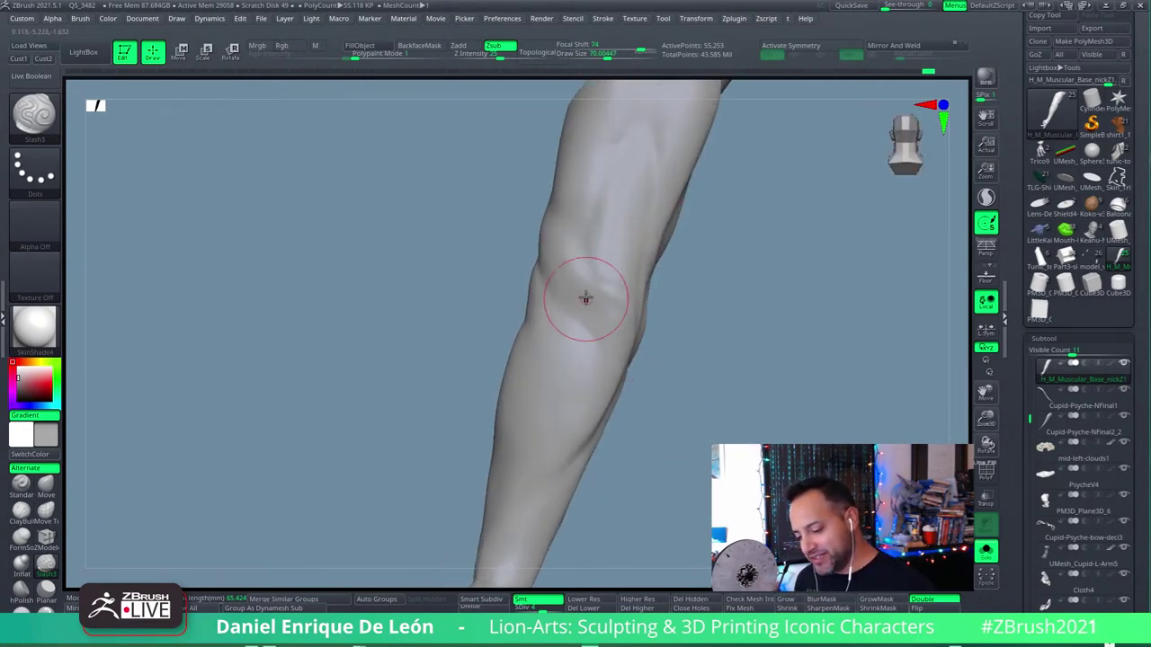
mouse_move(627, 338)
right_down()
mouse_move(632, 224)
mouse_move(626, 309)
mouse_move(668, 280)
mouse_move(651, 251)
mouse_move(588, 326)
mouse_move(542, 334)
mouse_move(572, 417)
mouse_move(549, 341)
mouse_move(616, 372)
mouse_move(604, 378)
right_up()
mouse_move(582, 318)
right_down()
mouse_move(608, 363)
mouse_move(693, 378)
right_up()
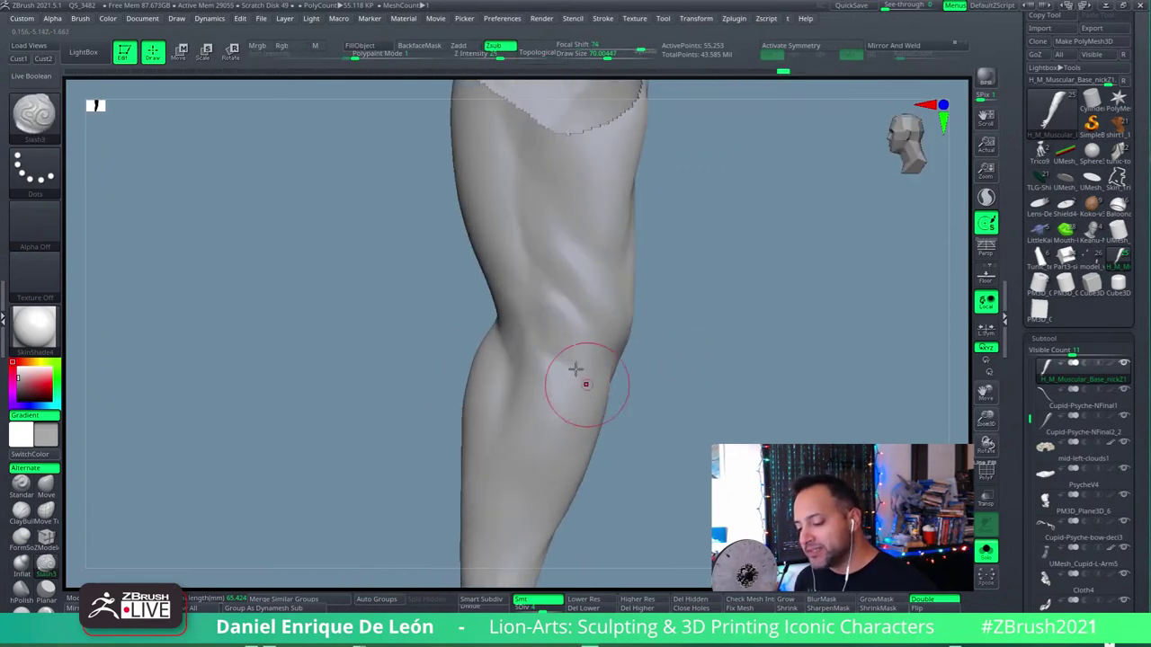
mouse_move(586, 381)
right_down()
mouse_move(629, 409)
mouse_move(650, 360)
mouse_move(645, 338)
mouse_move(597, 357)
mouse_move(614, 318)
mouse_move(670, 365)
mouse_move(608, 368)
mouse_move(652, 358)
mouse_move(662, 326)
mouse_move(639, 336)
right_up()
key(shift)
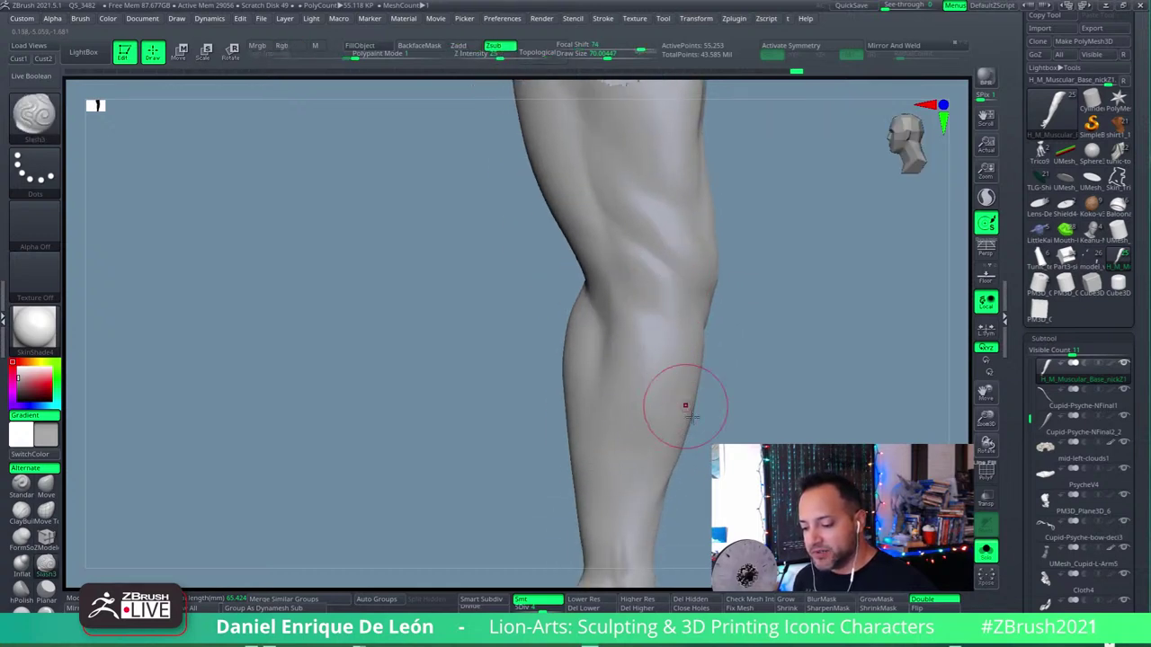
mouse_move(691, 416)
right_down()
mouse_move(674, 359)
mouse_move(696, 321)
mouse_move(599, 411)
mouse_move(604, 292)
right_up()
key(shift)
Step: Cut a fine, smoothed Slash3 tendon groove along the inner forearm toward the wrist
drag(603, 55, 585, 55)
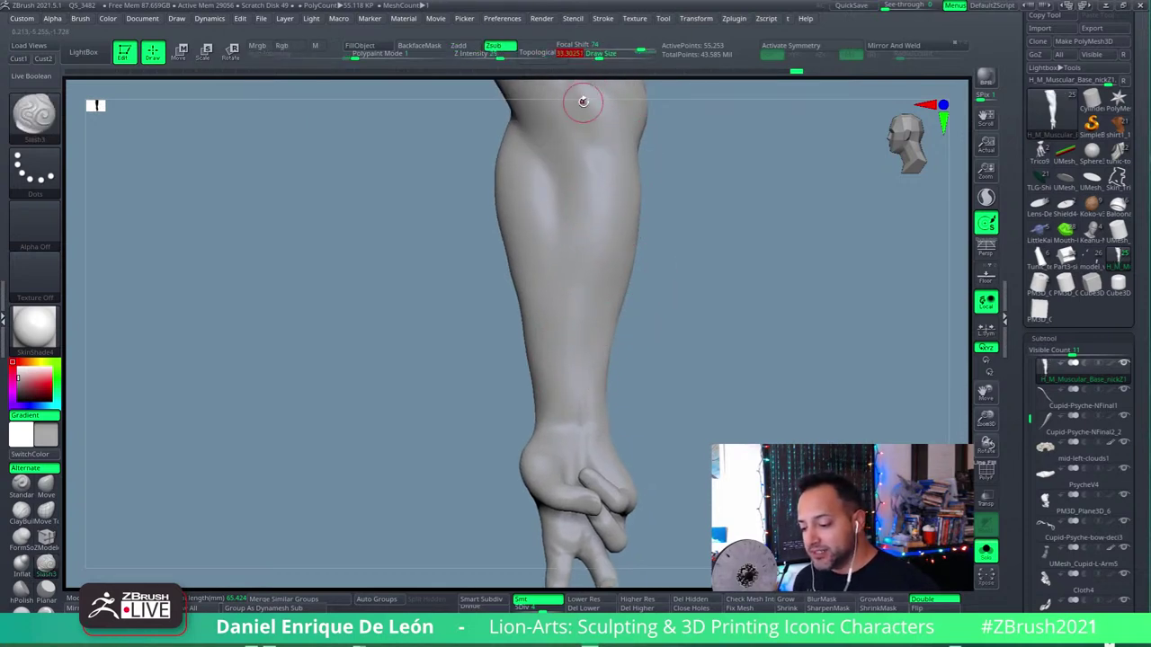
mouse_move(578, 98)
right_down()
mouse_move(585, 365)
mouse_move(610, 349)
right_up()
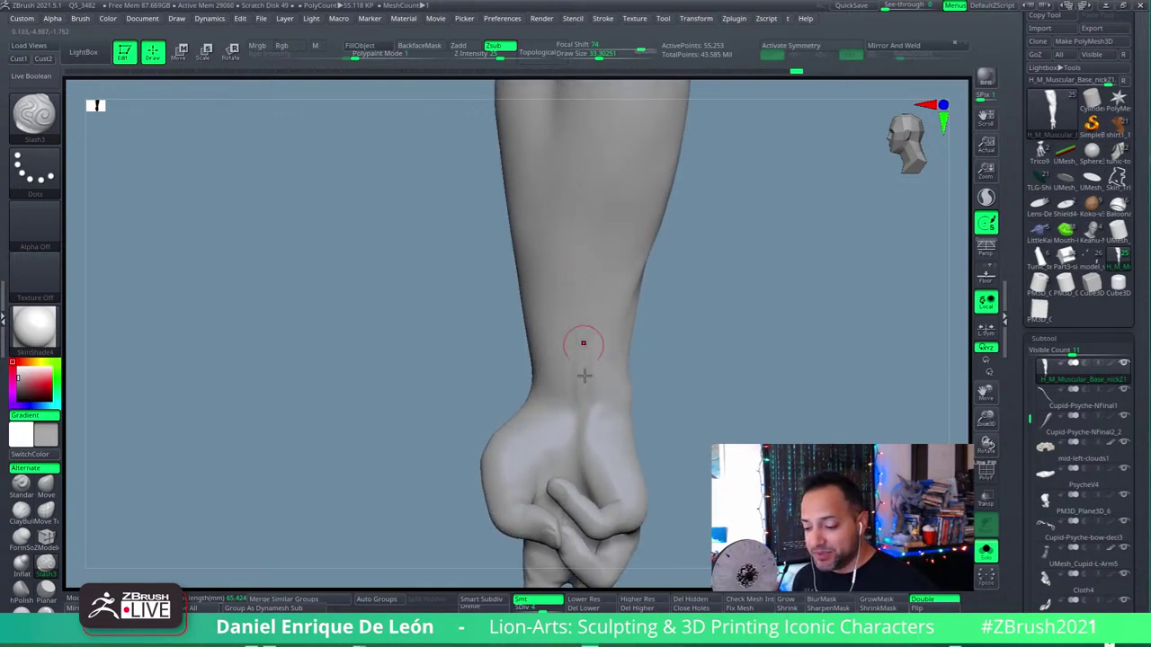
mouse_move(589, 359)
shift+right_down()
mouse_move(593, 334)
mouse_move(581, 332)
mouse_move(580, 368)
mouse_move(599, 275)
shift+right_up()
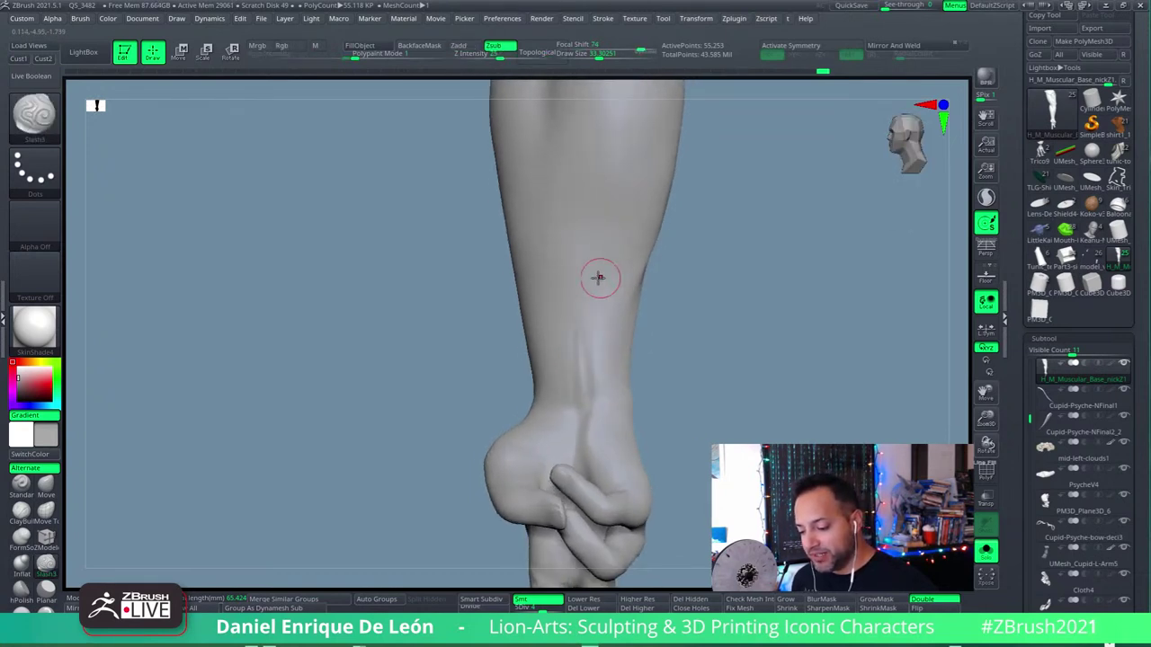
mouse_move(568, 383)
right_down()
mouse_move(619, 357)
mouse_move(575, 226)
mouse_move(586, 309)
mouse_move(552, 312)
right_up()
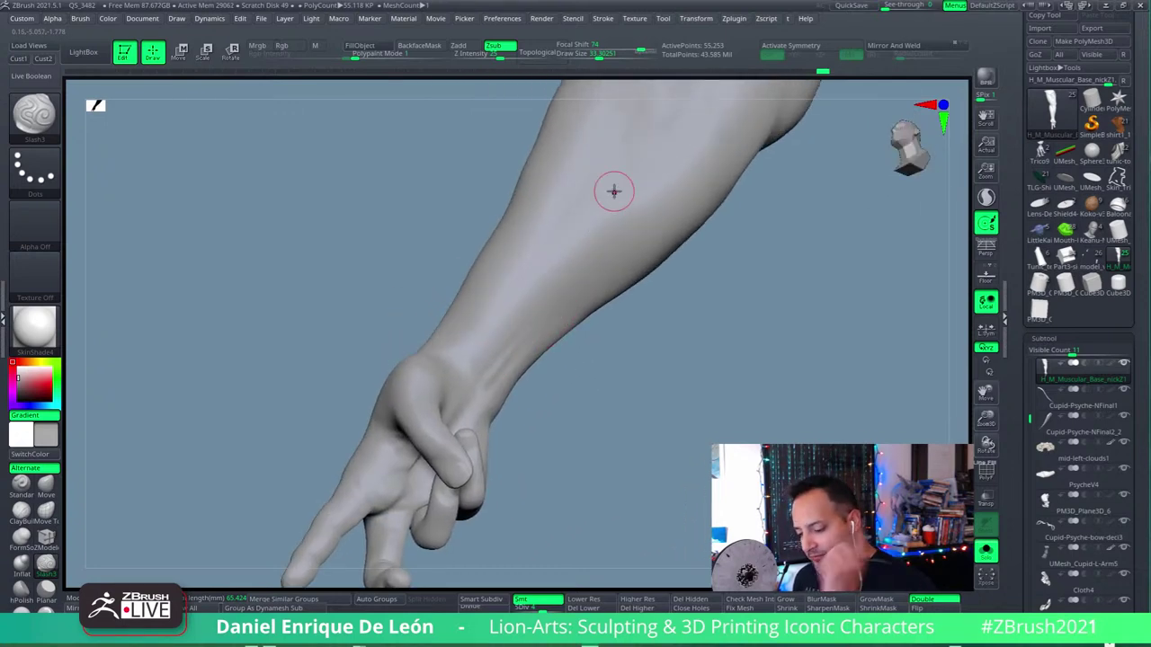
right_drag(614, 191, 498, 344)
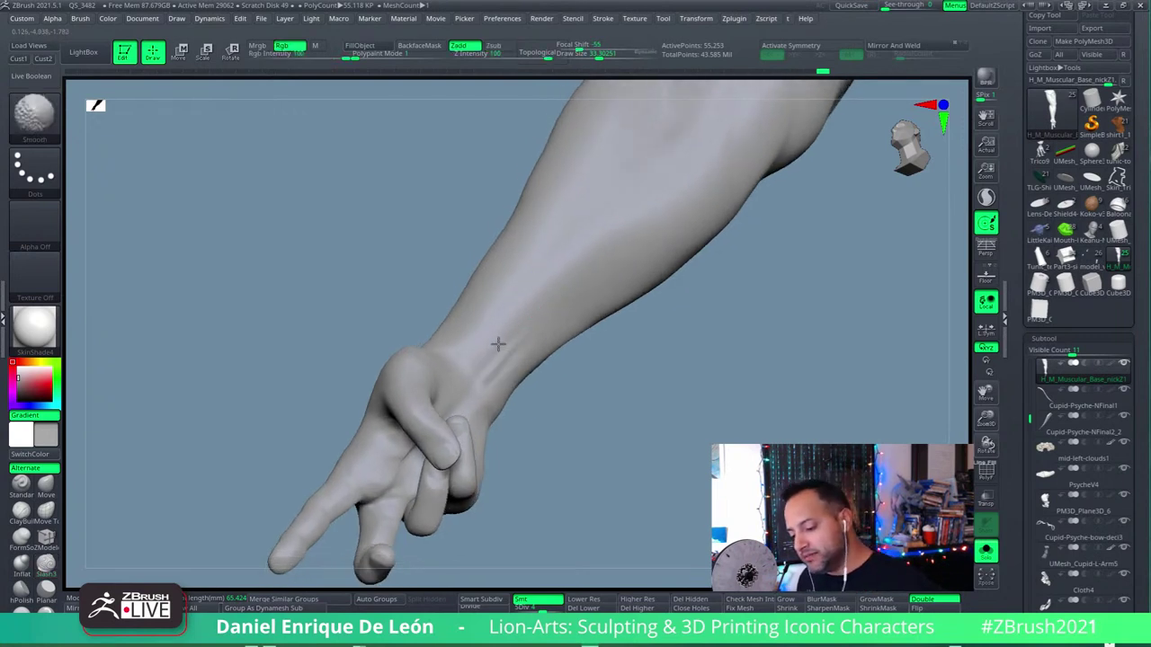
mouse_move(567, 282)
right_down()
mouse_move(570, 327)
mouse_move(474, 381)
right_up()
right_drag(607, 272, 547, 330)
mouse_move(560, 279)
right_down()
mouse_move(547, 311)
mouse_move(565, 282)
mouse_move(611, 270)
mouse_move(688, 205)
right_up()
key(shift)
right_drag(600, 87, 680, 342)
Step: Smooth and refine the elbow and upper-arm forms, checking silhouette and shading
key(shift)
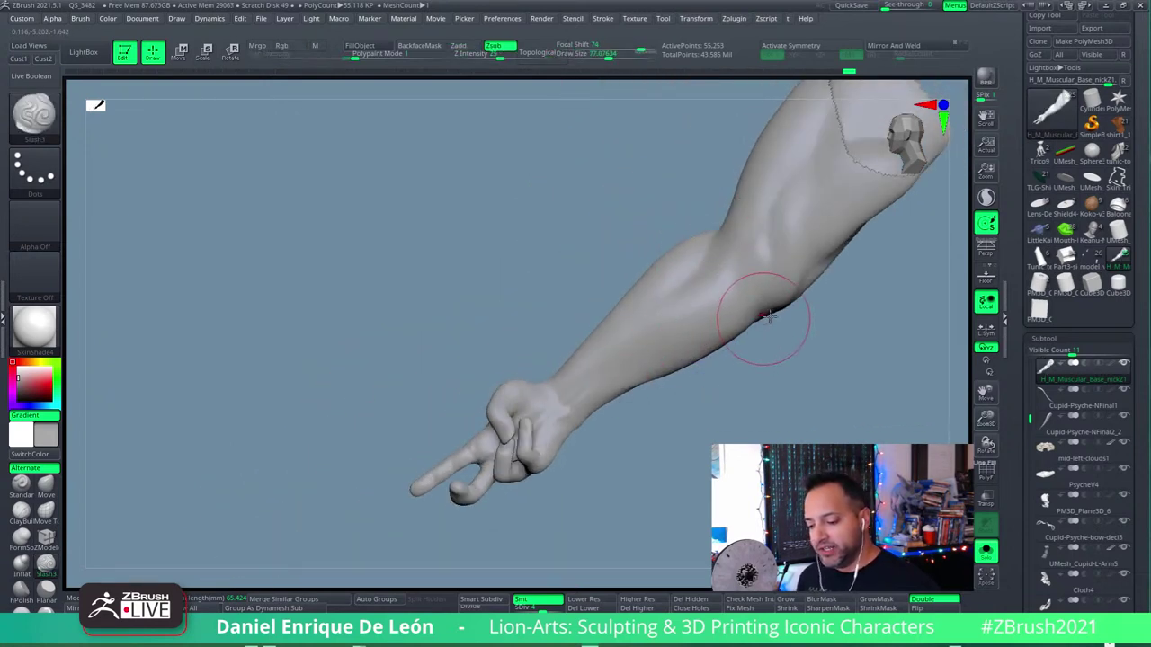
mouse_move(765, 314)
right_down()
mouse_move(603, 373)
mouse_move(625, 372)
mouse_move(644, 334)
mouse_move(630, 179)
right_up()
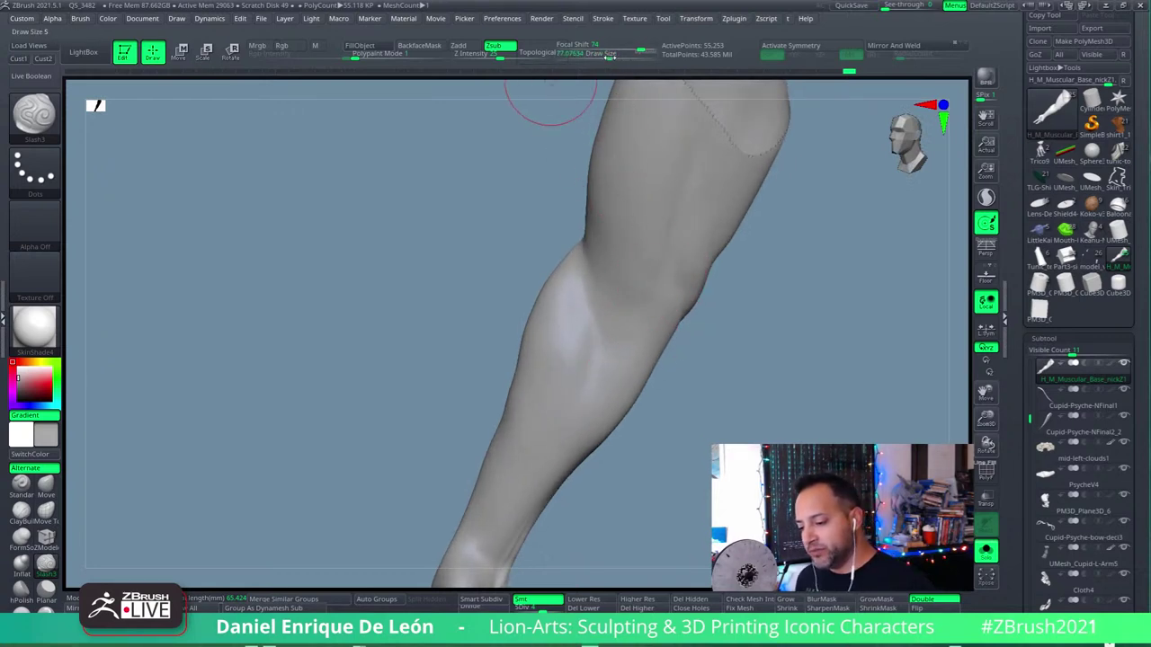
mouse_move(610, 85)
right_down()
mouse_move(627, 315)
mouse_move(645, 275)
mouse_move(625, 319)
right_up()
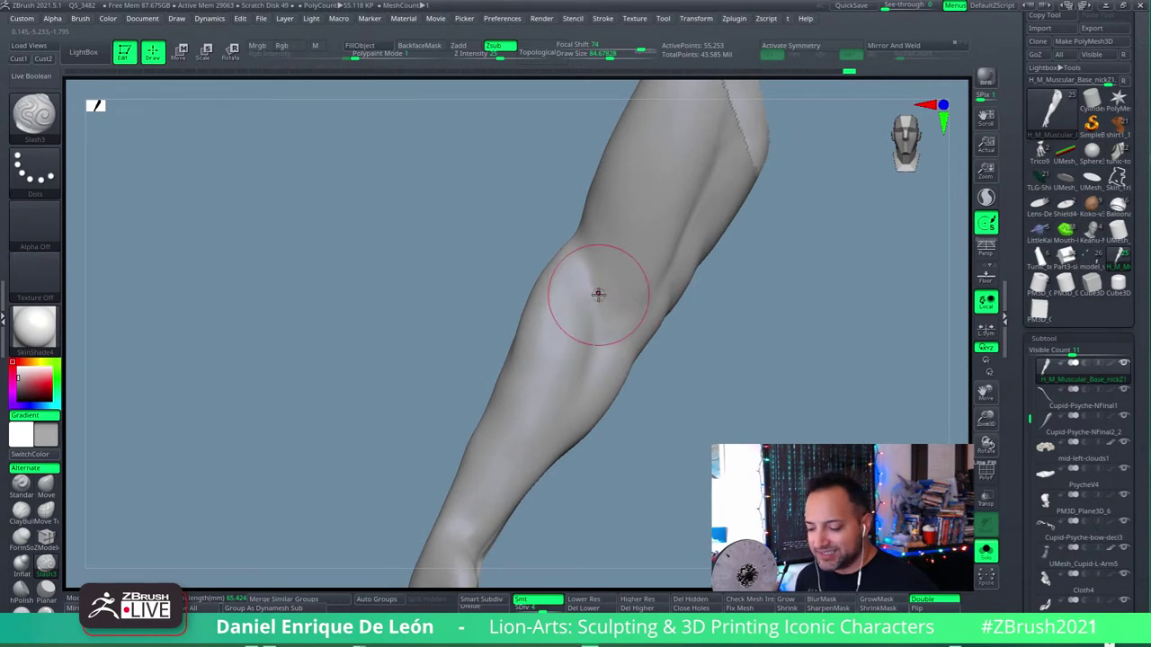
mouse_move(598, 294)
right_down()
mouse_move(634, 226)
mouse_move(656, 308)
mouse_move(617, 318)
mouse_move(649, 321)
mouse_move(615, 341)
mouse_move(611, 288)
mouse_move(644, 345)
mouse_move(663, 264)
mouse_move(623, 290)
mouse_move(668, 301)
mouse_move(736, 279)
mouse_move(722, 314)
mouse_move(732, 321)
mouse_move(673, 385)
mouse_move(685, 421)
right_up()
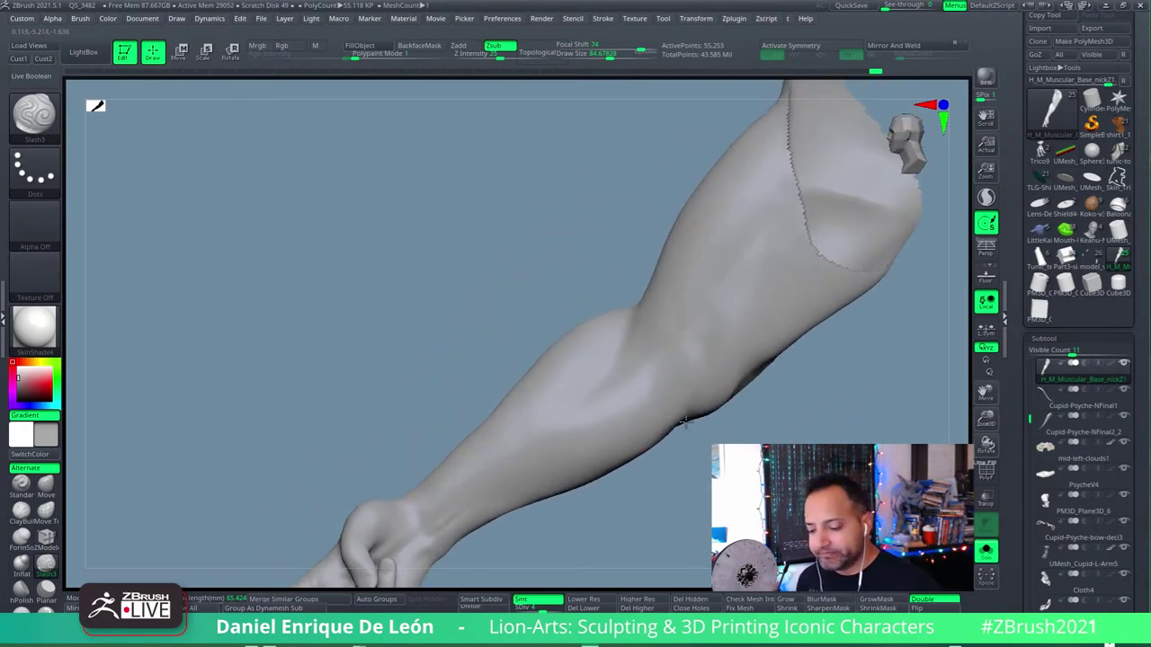
Step: Nudge the forearm outline near the elbow with the Move brush at about 101.5
click(46, 484)
mouse_move(629, 306)
right_down()
mouse_move(641, 252)
mouse_move(659, 362)
mouse_move(673, 376)
mouse_move(679, 368)
mouse_move(635, 312)
mouse_move(611, 342)
mouse_move(625, 346)
right_up()
key(shift)
mouse_move(657, 307)
right_down()
mouse_move(666, 342)
mouse_move(707, 315)
mouse_move(651, 382)
mouse_move(668, 321)
mouse_move(644, 324)
mouse_move(656, 347)
mouse_move(661, 337)
right_up()
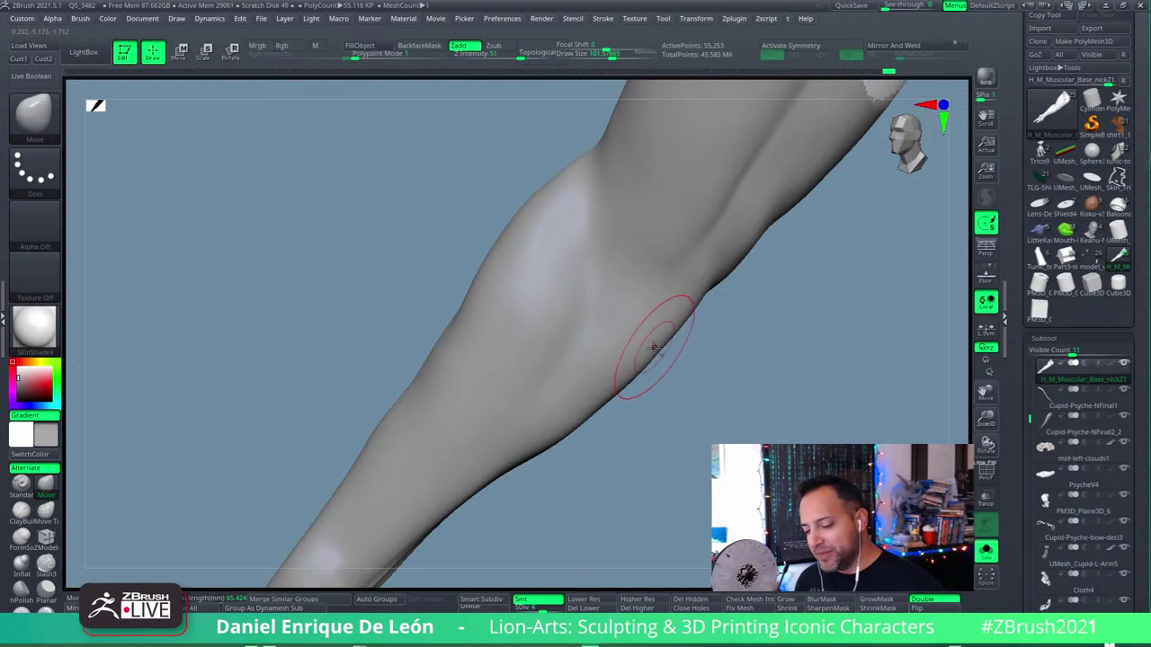
Step: Push the forearm and elbow muscle masses outward with Move, smoothing between strokes
key(shift)
key(shift)
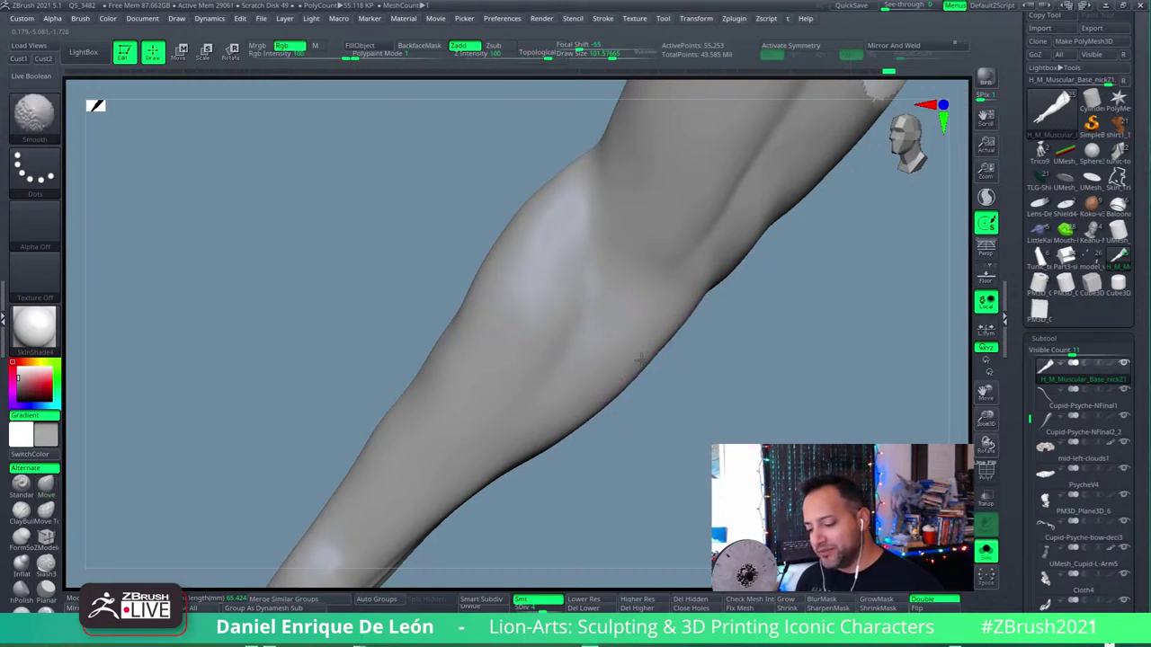
mouse_move(643, 360)
right_down()
mouse_move(668, 329)
mouse_move(638, 375)
mouse_move(663, 367)
right_up()
right_drag(592, 299, 655, 360)
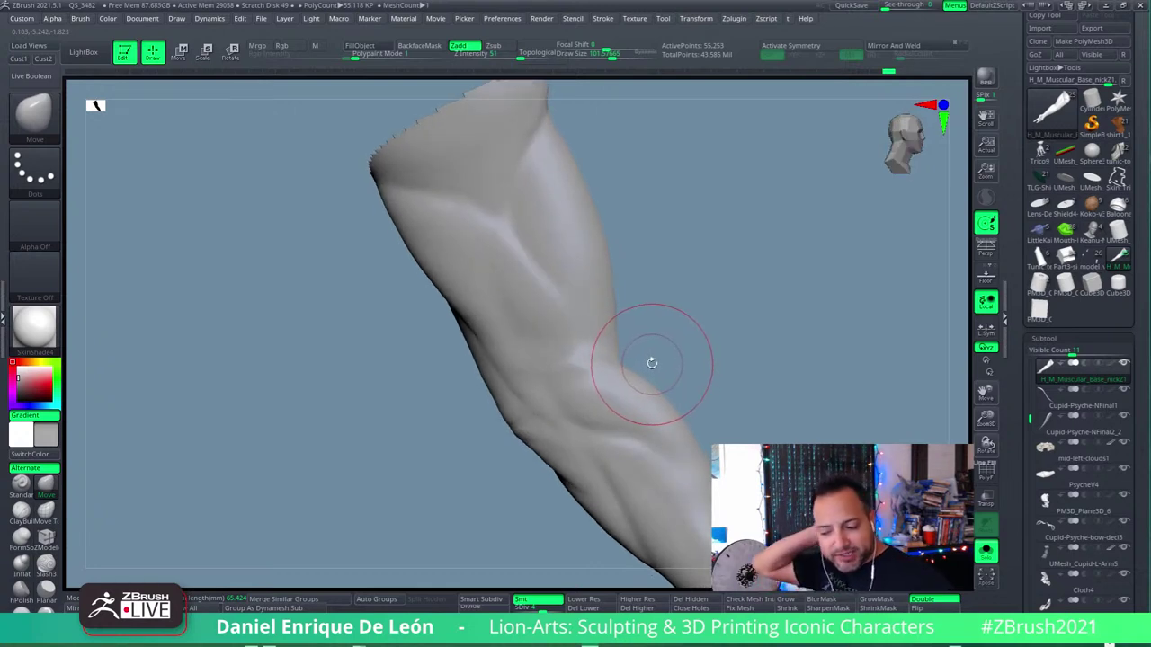
mouse_move(561, 301)
right_down()
mouse_move(560, 267)
mouse_move(560, 278)
mouse_move(575, 257)
mouse_move(565, 330)
mouse_move(555, 333)
mouse_move(544, 269)
right_up()
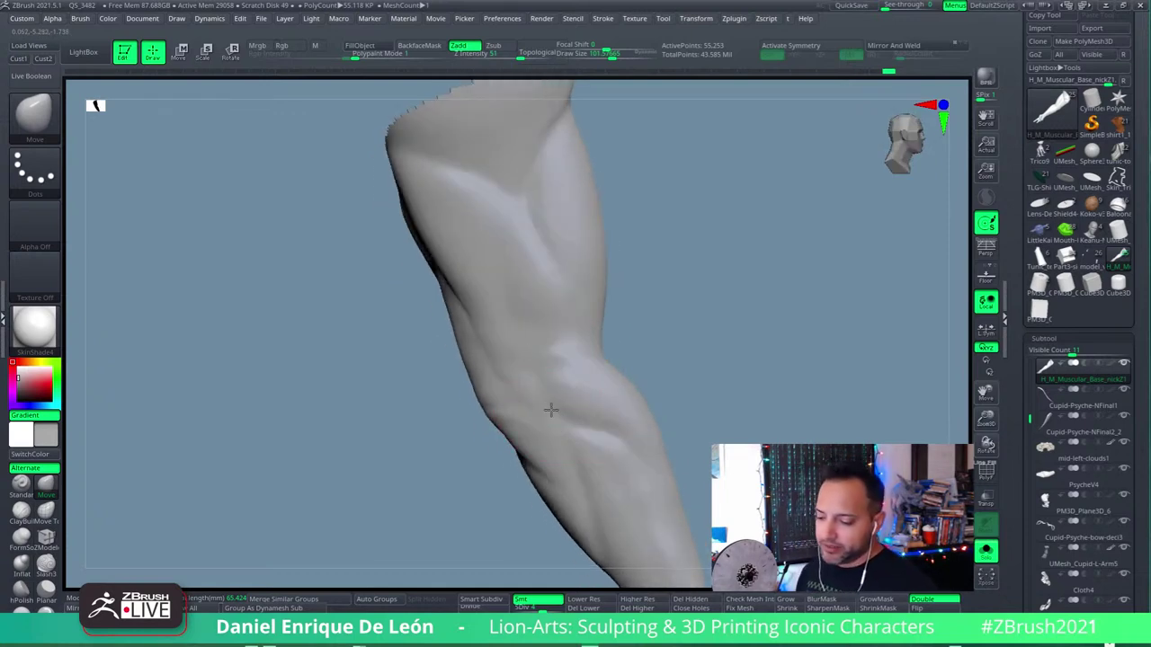
key(shift)
mouse_move(537, 208)
right_down()
mouse_move(584, 386)
mouse_move(626, 321)
mouse_move(653, 393)
mouse_move(632, 428)
mouse_move(552, 308)
right_up()
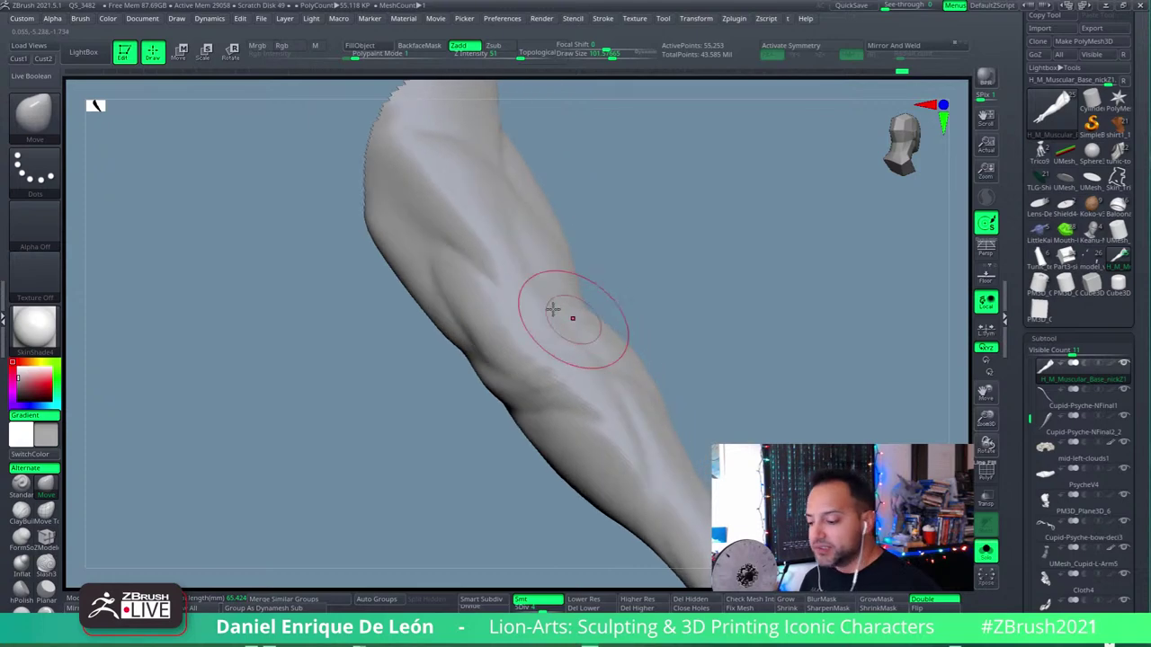
right_drag(429, 221, 569, 328)
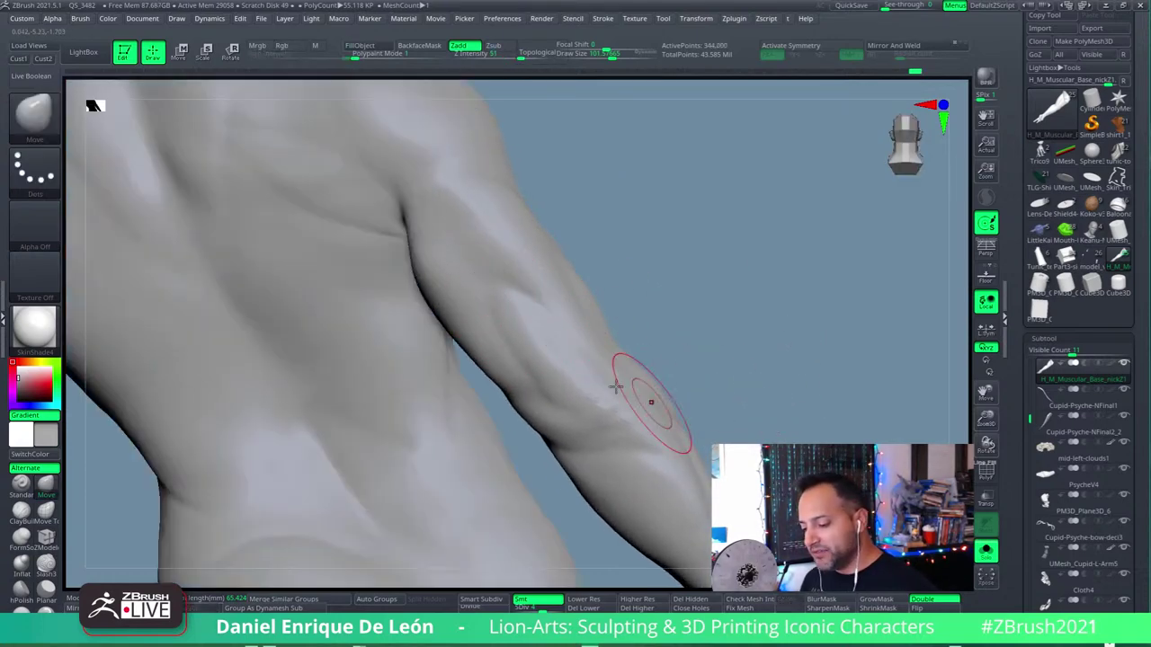
Step: Undo the overdone arm bulge and soften the surface near the armpit
key(ctrl+z)
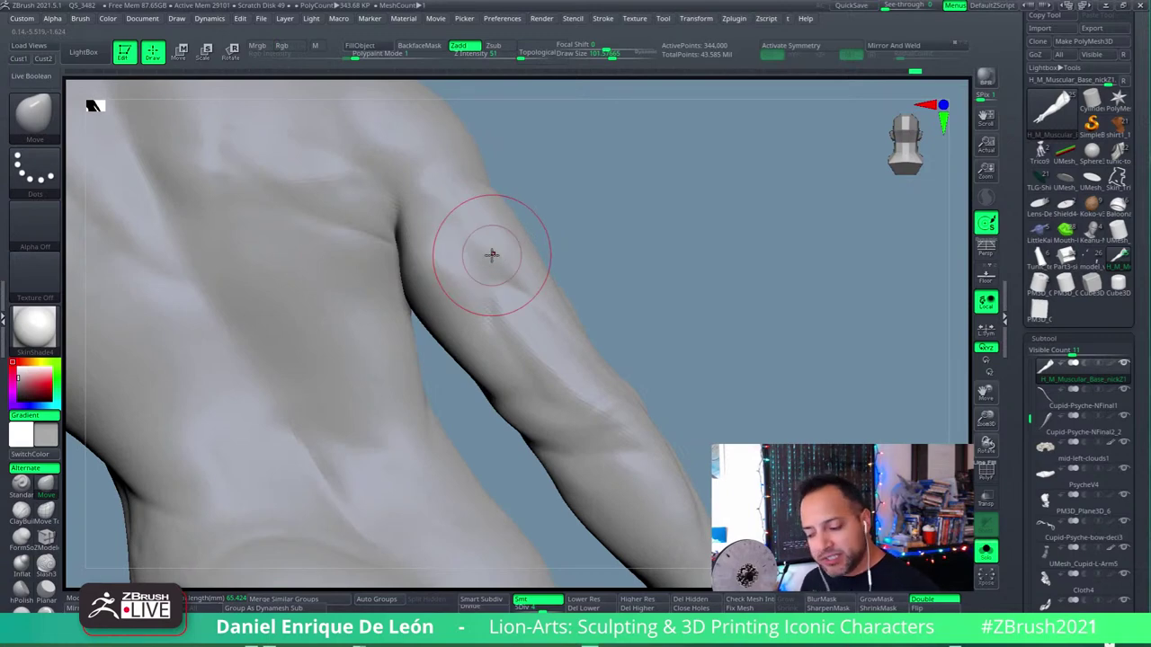
mouse_move(546, 315)
right_down()
mouse_move(568, 314)
mouse_move(540, 328)
right_up()
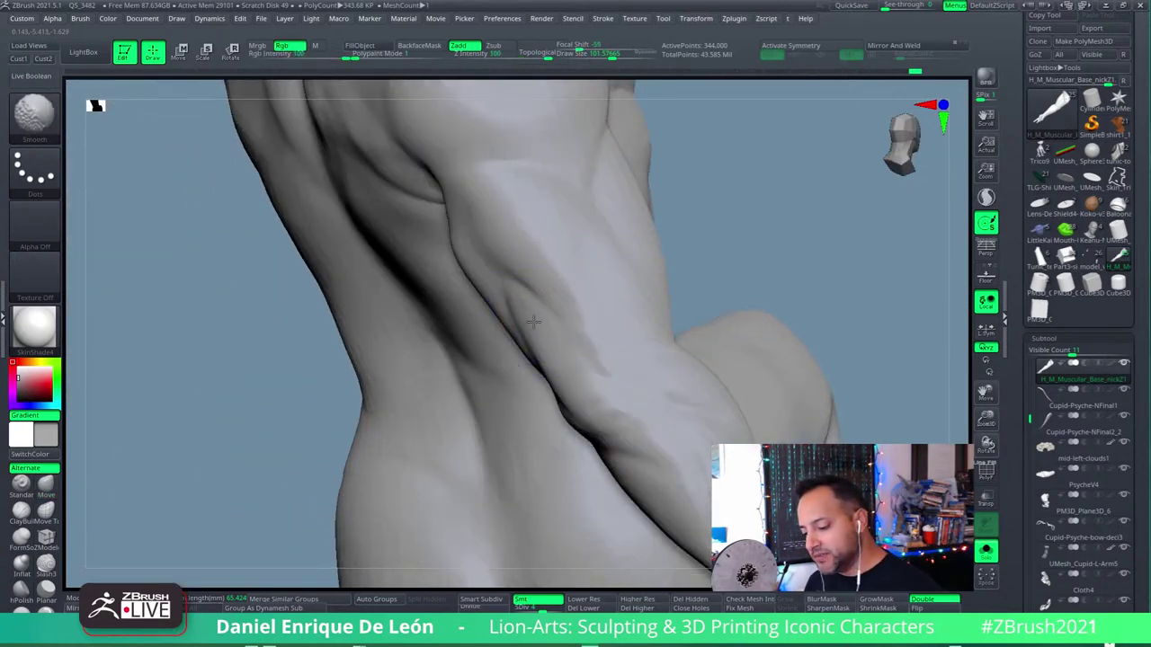
shift+drag(533, 331, 534, 360)
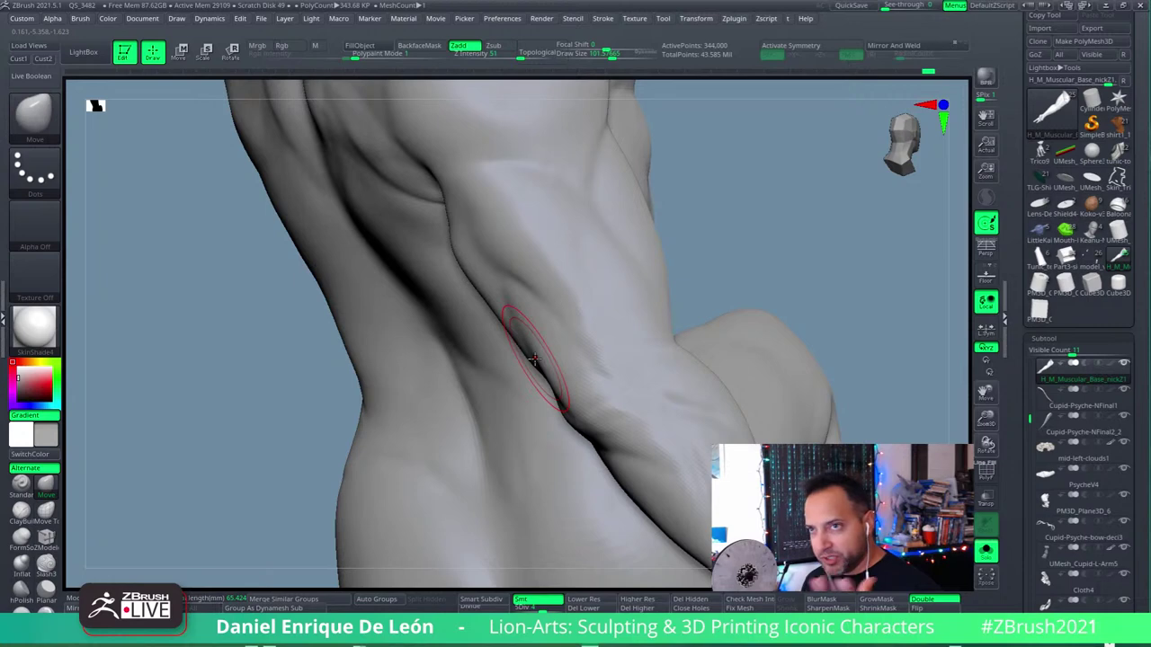
Step: Reshape the crease along the arm and smooth the upper-arm surface
mouse_move(534, 360)
right_down()
mouse_move(547, 257)
mouse_move(565, 316)
mouse_move(450, 309)
mouse_move(596, 257)
mouse_move(573, 265)
mouse_move(591, 265)
mouse_move(570, 291)
mouse_move(620, 353)
mouse_move(663, 303)
mouse_move(662, 367)
mouse_move(634, 358)
right_up()
drag(612, 396, 597, 261)
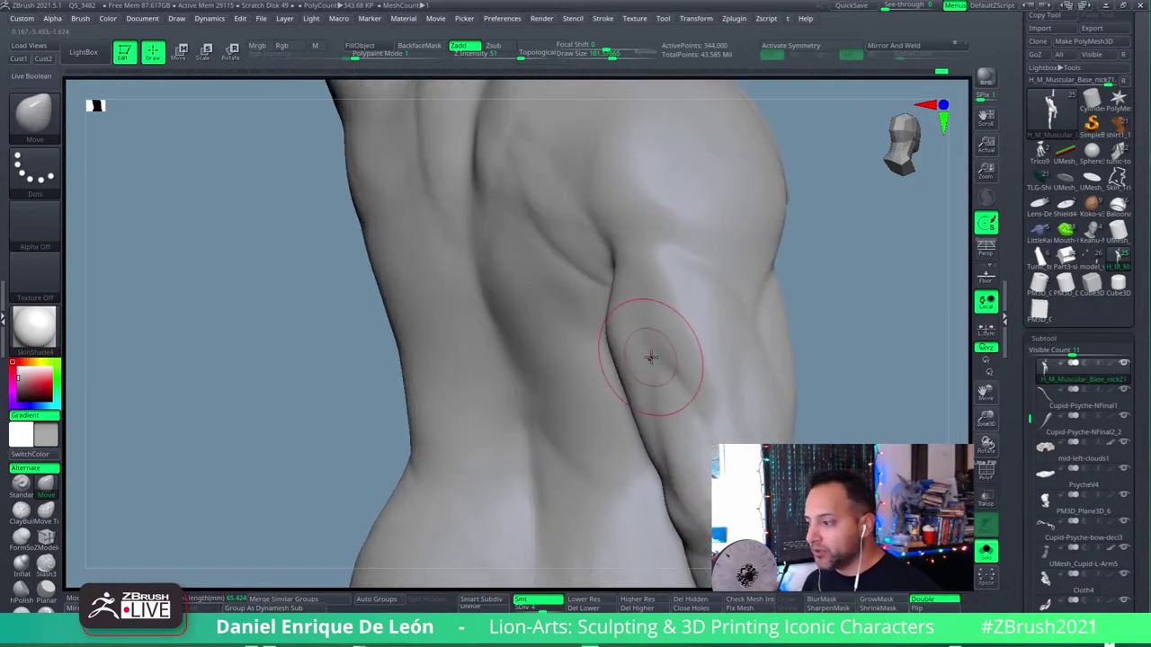
mouse_move(649, 358)
right_down()
mouse_move(689, 334)
mouse_move(693, 363)
mouse_move(663, 290)
right_up()
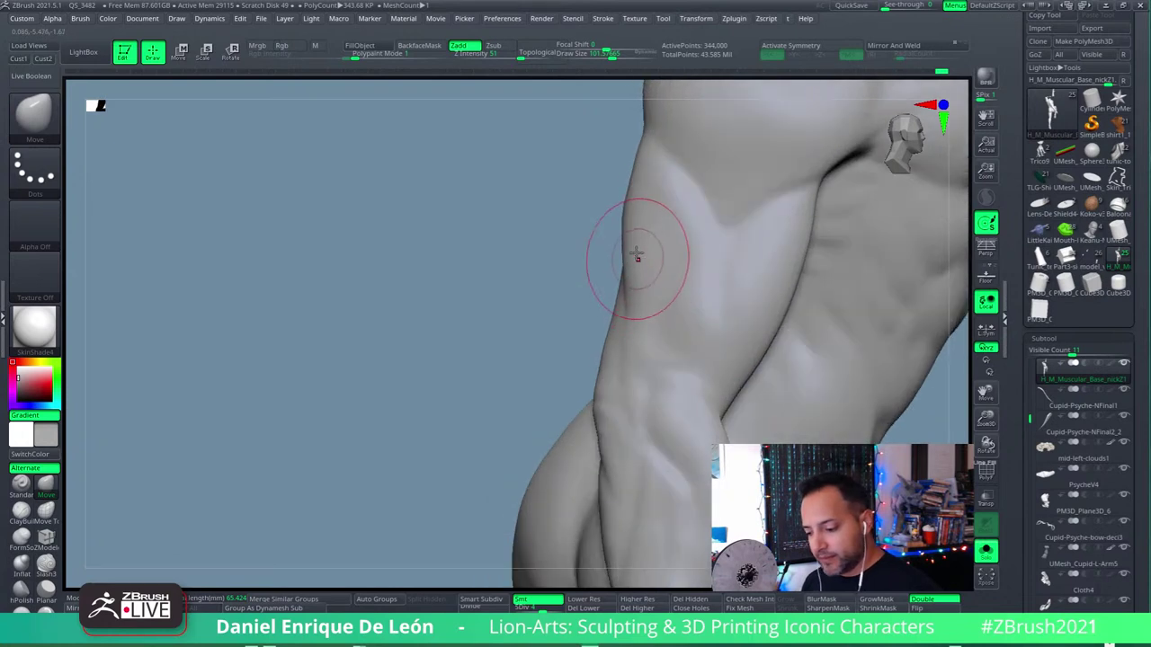
shift+drag(629, 231, 634, 216)
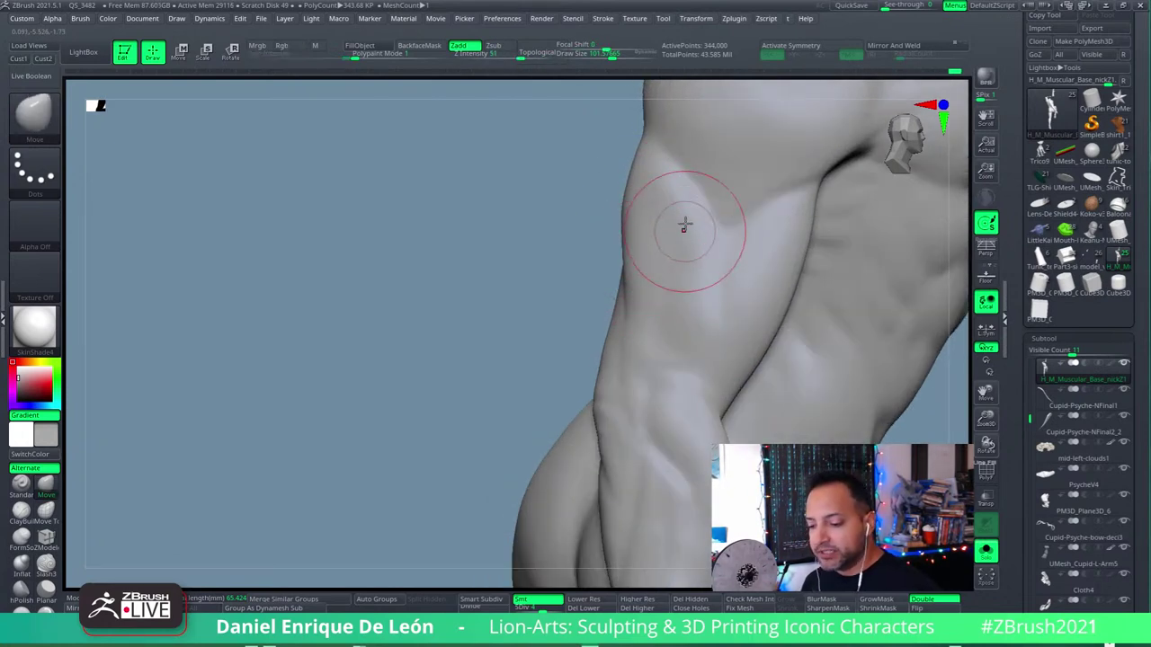
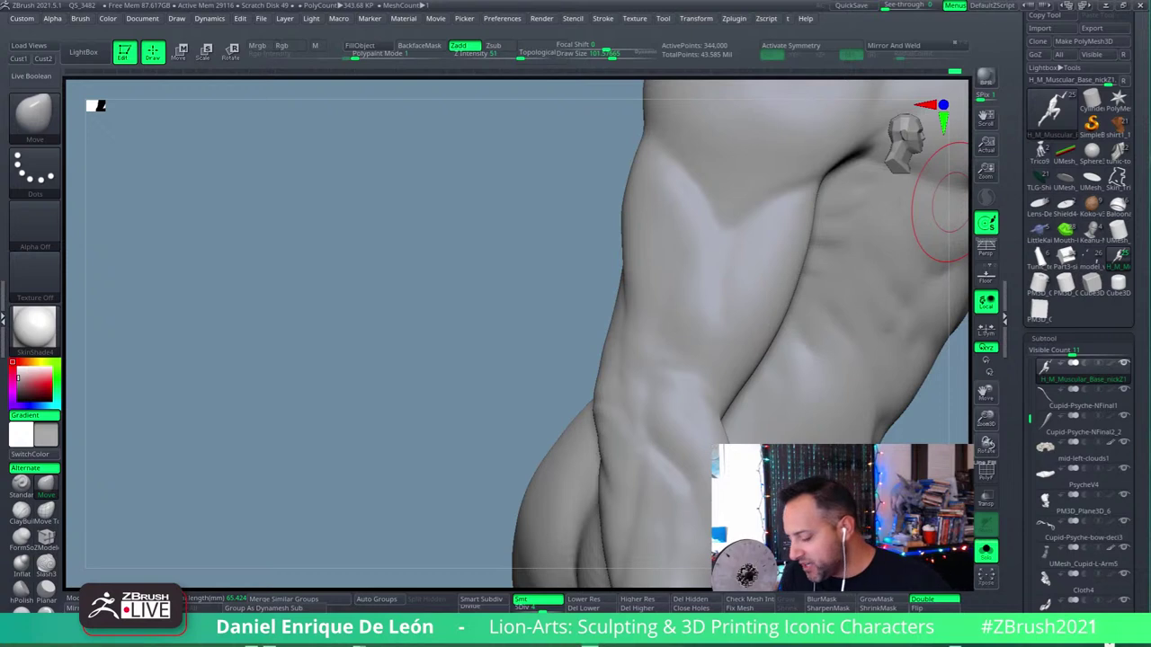
Step: Switch to the FormSoft brush and zoom in on the arm and torso
click(20, 536)
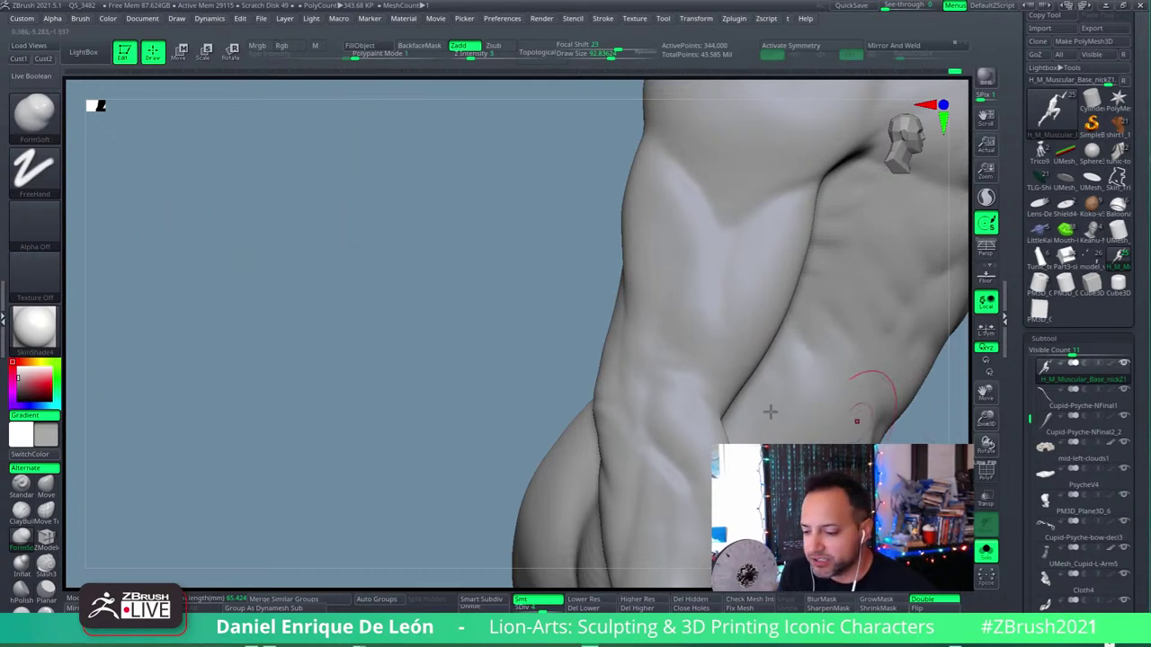
drag(384, 290, 363, 292)
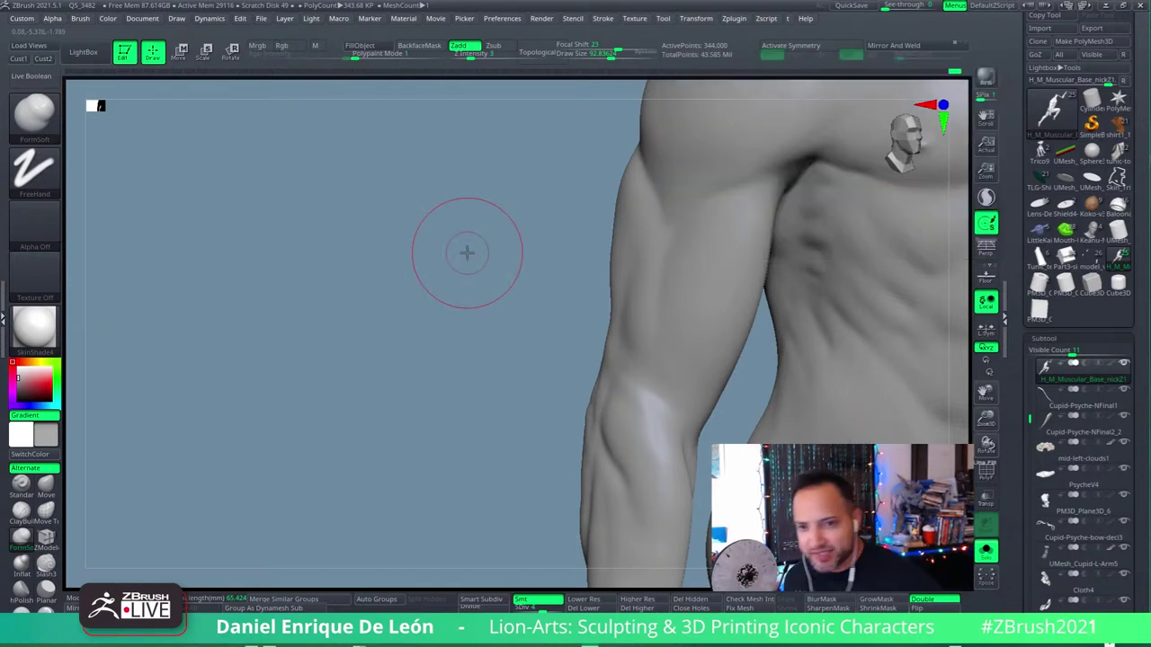
mouse_move(466, 253)
mouse_down()
mouse_move(707, 336)
mouse_move(600, 351)
mouse_move(624, 302)
mouse_move(598, 291)
mouse_move(586, 410)
mouse_move(585, 386)
mouse_move(681, 339)
mouse_move(740, 334)
mouse_up()
Step: Turn the figure toward the front chest and select Slash3 with Zsub
mouse_move(832, 368)
mouse_down()
mouse_move(681, 372)
mouse_move(521, 355)
mouse_move(506, 436)
mouse_up()
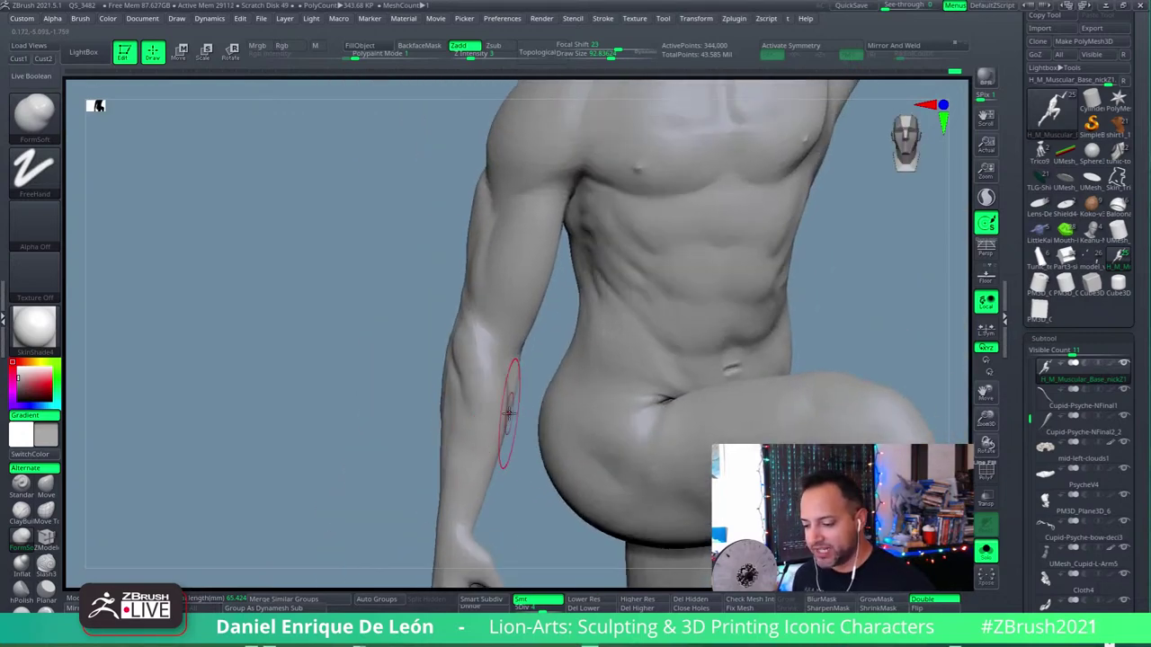
mouse_move(509, 279)
mouse_down()
mouse_move(557, 342)
mouse_move(545, 368)
mouse_move(540, 333)
mouse_move(565, 310)
mouse_move(537, 360)
mouse_up()
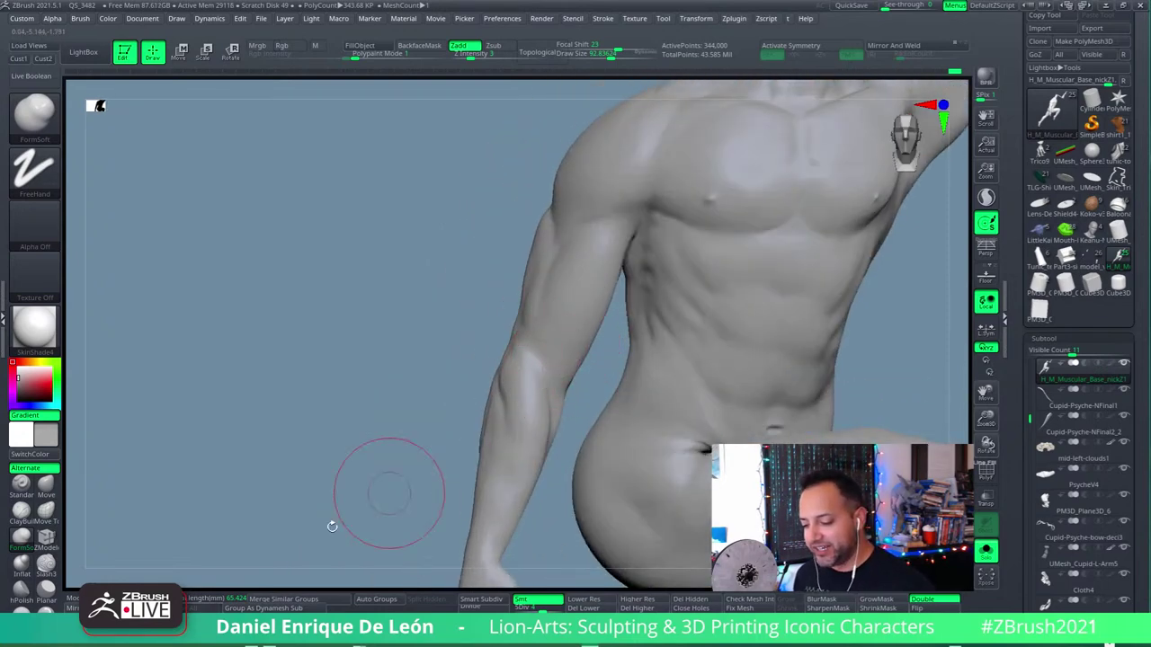
click(45, 564)
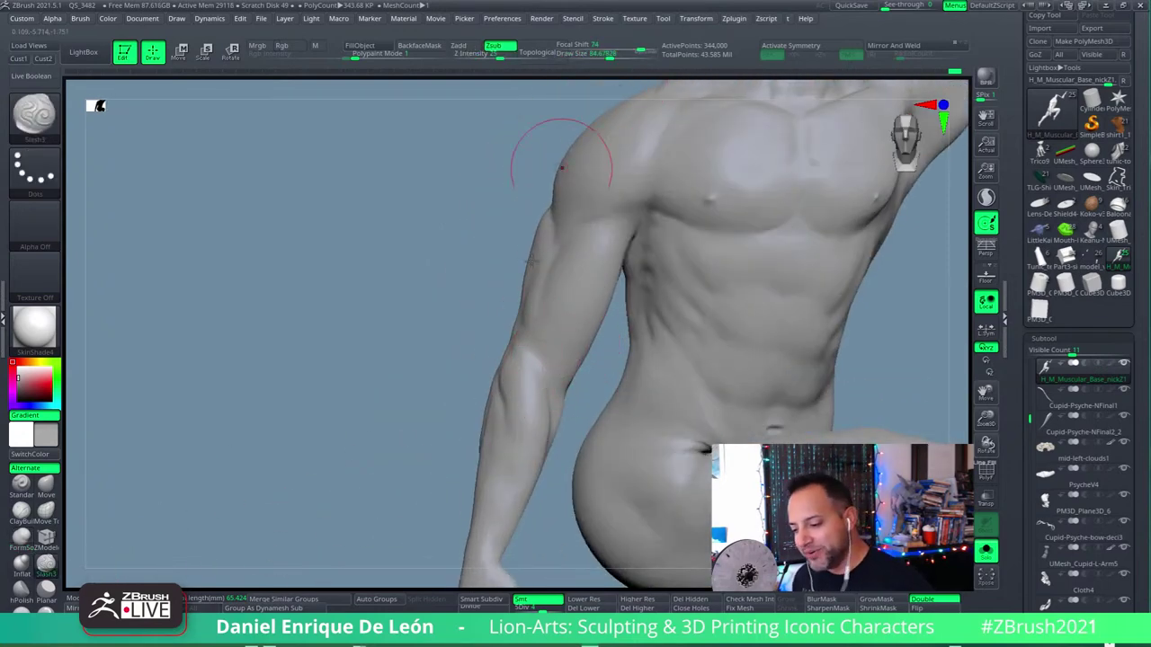
Step: Orbit to the side torso and arm, then shrink Slash3's Draw Size
drag(529, 140, 553, 263)
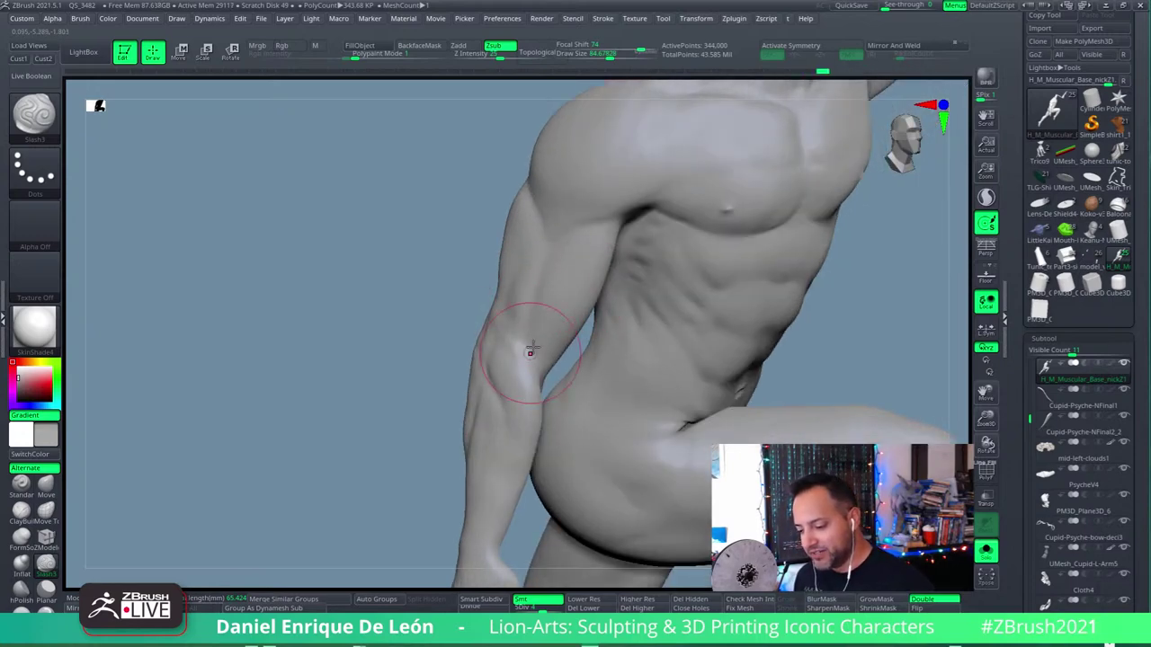
mouse_move(527, 337)
right_down()
mouse_move(570, 300)
mouse_move(536, 267)
mouse_move(570, 249)
mouse_move(594, 301)
mouse_move(615, 63)
right_up()
drag(615, 63, 595, 56)
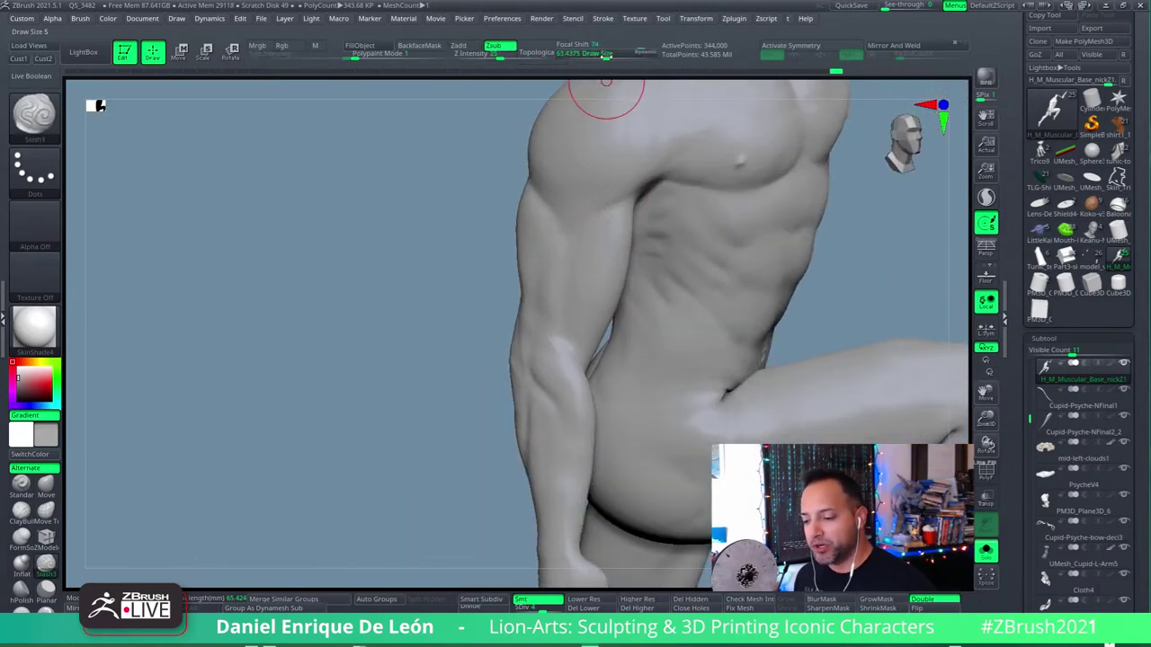
mouse_move(565, 258)
right_down()
mouse_move(594, 255)
mouse_move(601, 225)
right_up()
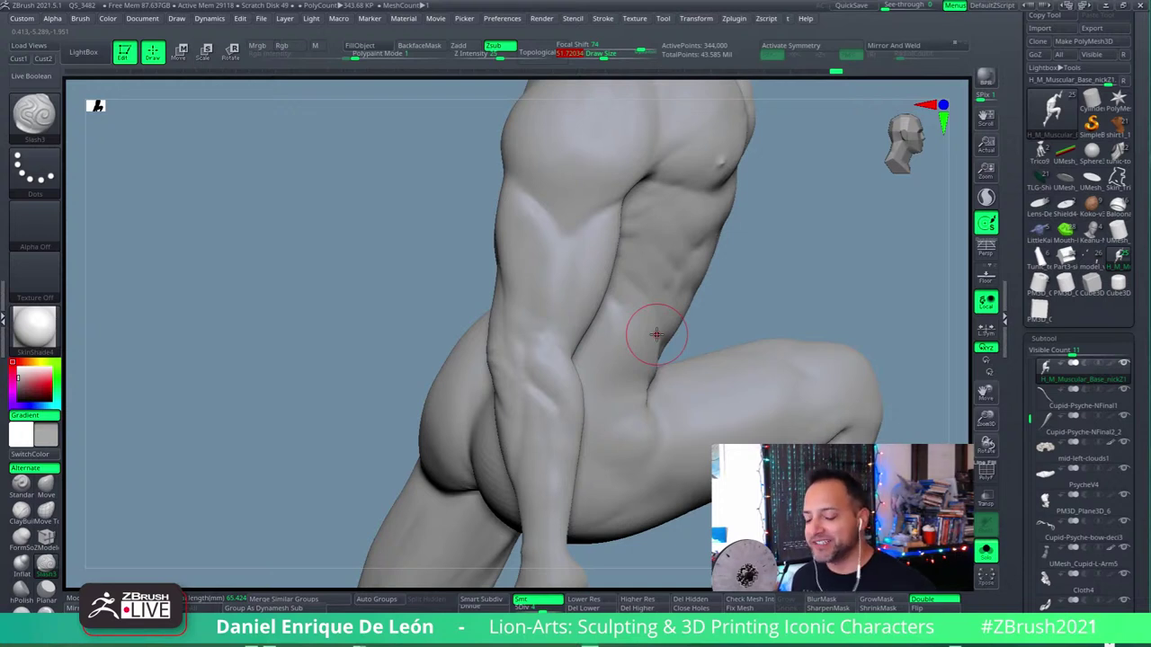
Step: Carve fine grooves on the torso and arm, Shift-smooth them, and rotate to the back
mouse_move(575, 246)
right_down()
mouse_move(552, 257)
mouse_move(562, 233)
right_up()
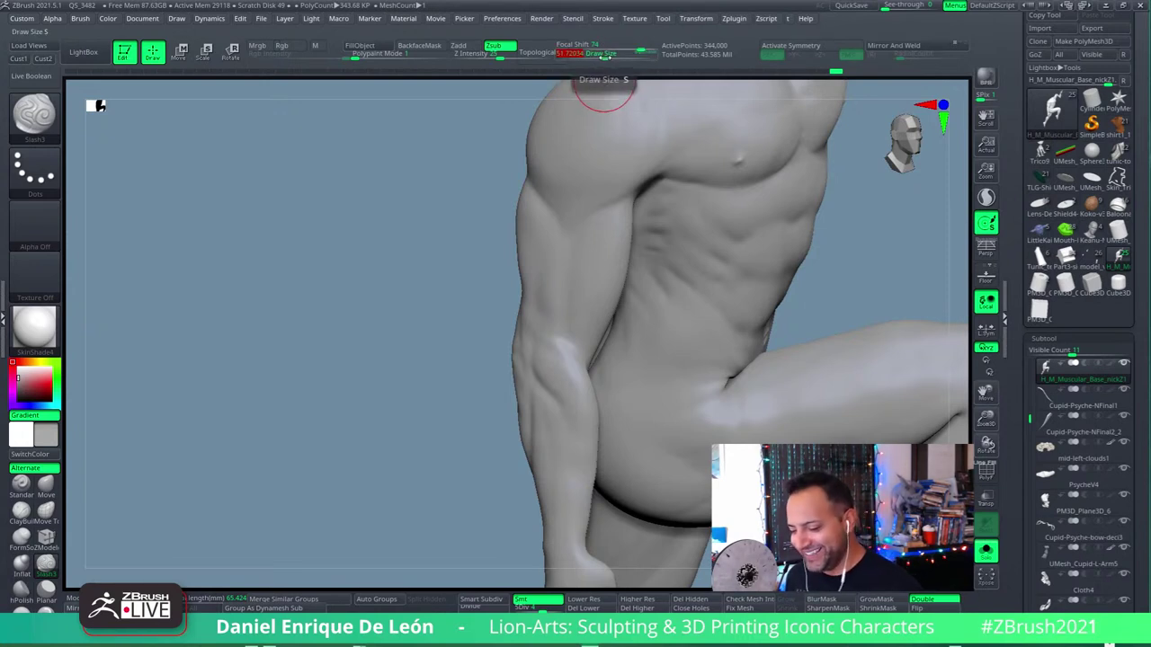
mouse_move(585, 231)
right_down()
mouse_move(566, 234)
mouse_move(593, 260)
mouse_move(635, 259)
mouse_move(601, 278)
right_up()
key(shift)
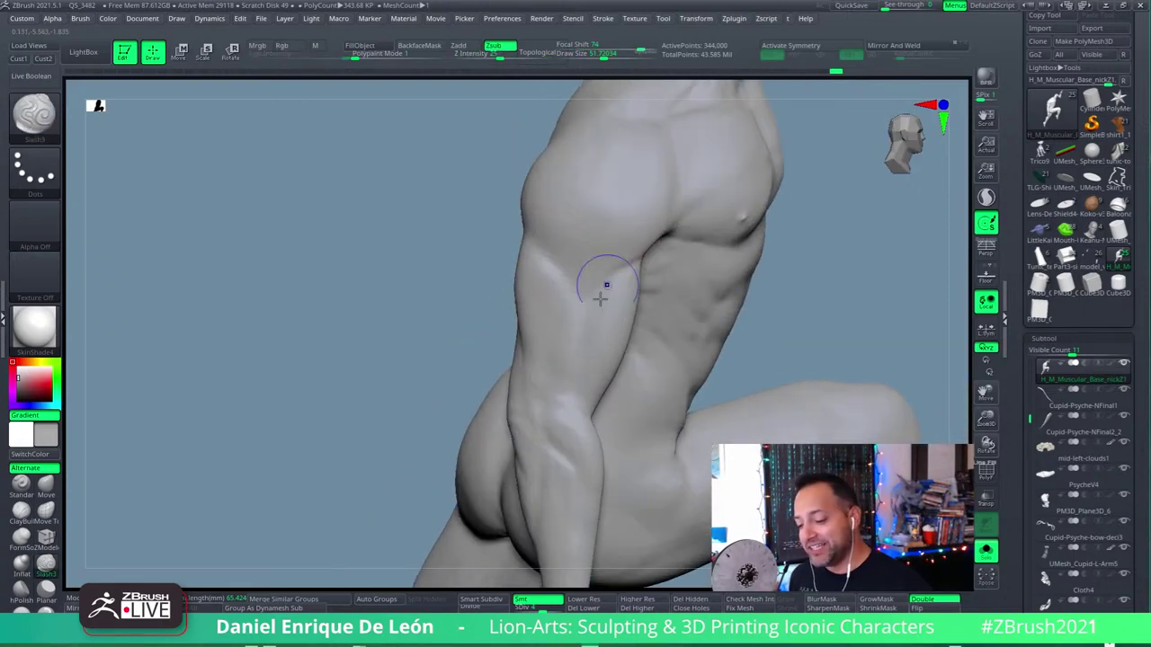
mouse_move(581, 336)
right_down()
mouse_move(566, 274)
mouse_move(576, 309)
mouse_move(606, 278)
mouse_move(601, 222)
mouse_move(617, 273)
mouse_move(581, 335)
mouse_move(596, 329)
mouse_move(549, 276)
mouse_move(545, 293)
mouse_move(547, 309)
mouse_move(572, 272)
mouse_move(578, 360)
mouse_move(578, 314)
mouse_move(582, 344)
right_up()
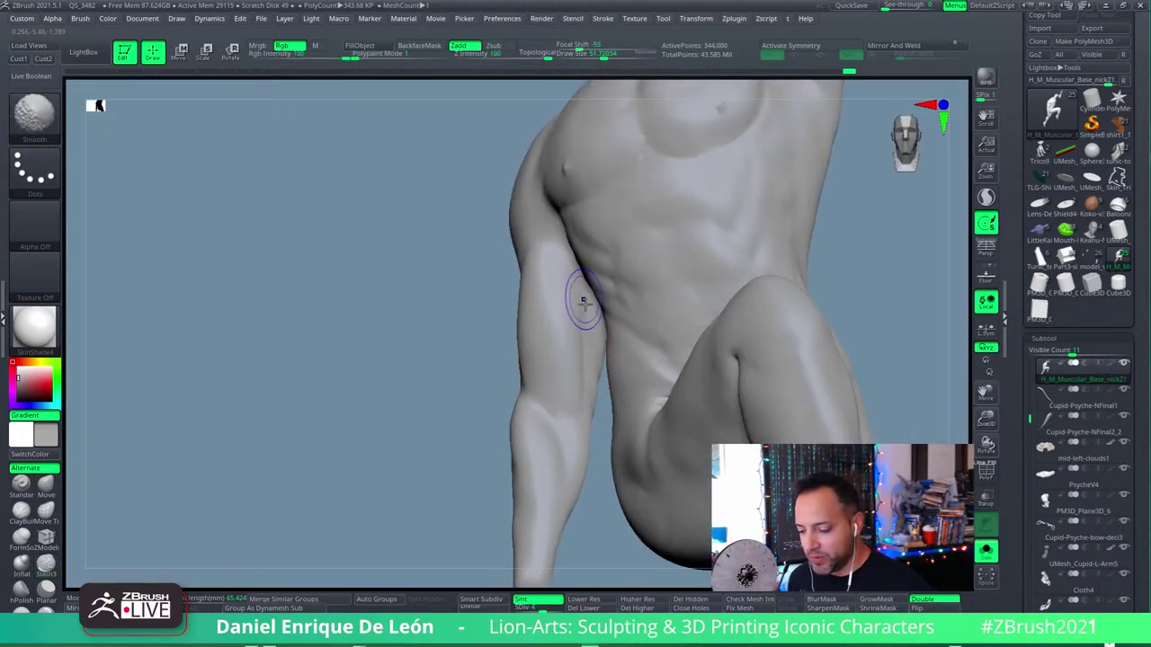
mouse_move(583, 302)
right_down()
mouse_move(576, 318)
mouse_move(620, 342)
mouse_move(668, 336)
mouse_move(686, 365)
mouse_move(606, 336)
mouse_move(606, 272)
mouse_move(636, 339)
mouse_move(617, 277)
mouse_move(612, 337)
mouse_move(650, 288)
mouse_move(678, 276)
mouse_move(609, 236)
mouse_move(616, 319)
mouse_move(581, 267)
mouse_move(602, 268)
mouse_move(608, 332)
mouse_move(596, 303)
mouse_move(601, 262)
mouse_move(611, 480)
mouse_move(639, 307)
mouse_move(696, 308)
mouse_move(701, 369)
mouse_move(653, 328)
mouse_move(635, 330)
mouse_move(616, 275)
mouse_move(632, 354)
mouse_move(618, 319)
mouse_move(621, 306)
mouse_move(621, 329)
mouse_move(643, 271)
right_up()
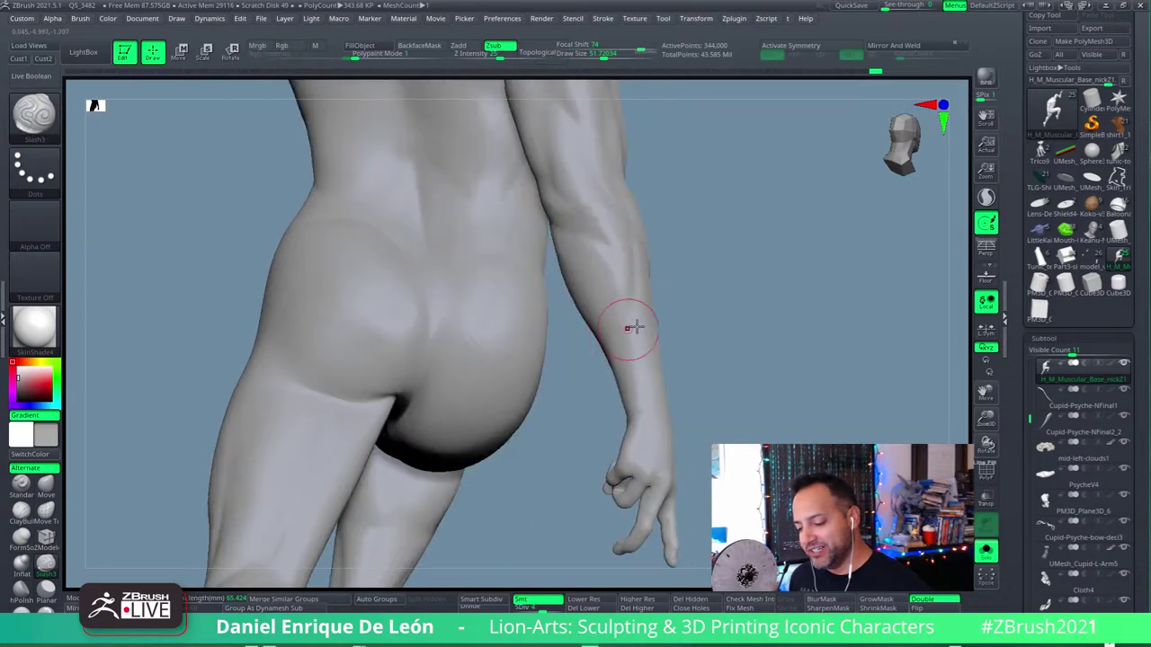
Step: Inspect the hips from rear, side-rear and front-side angles, smoothing small marks near the glute
mouse_move(634, 327)
right_down()
mouse_move(607, 336)
mouse_move(624, 360)
mouse_move(616, 342)
right_up()
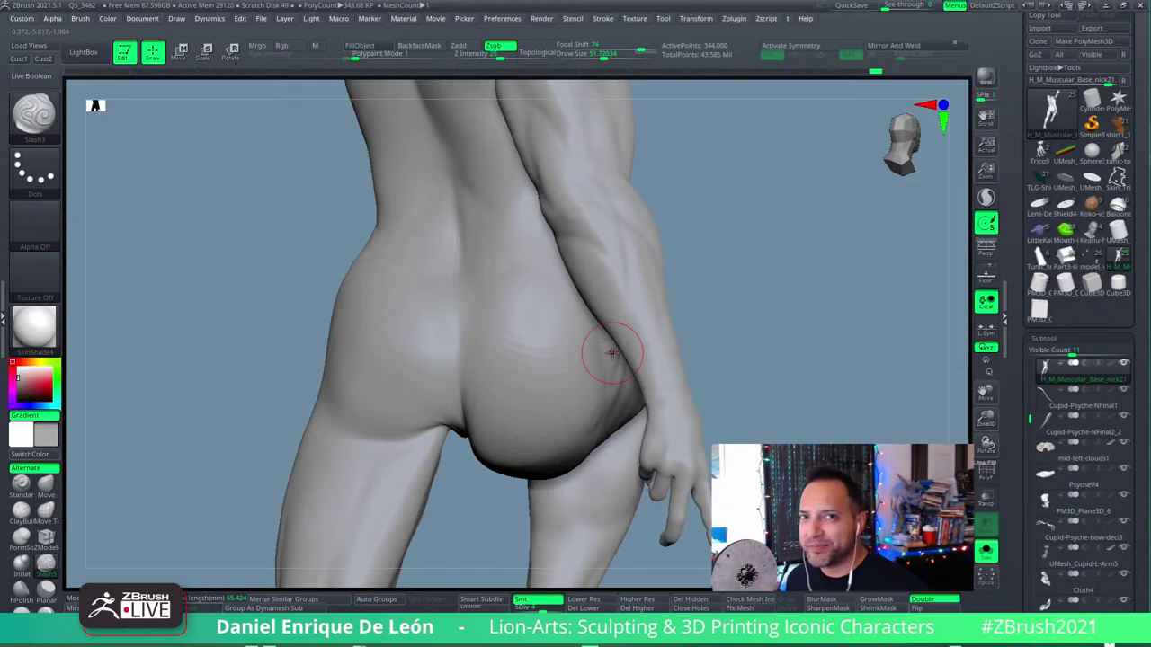
right_drag(635, 301, 597, 362)
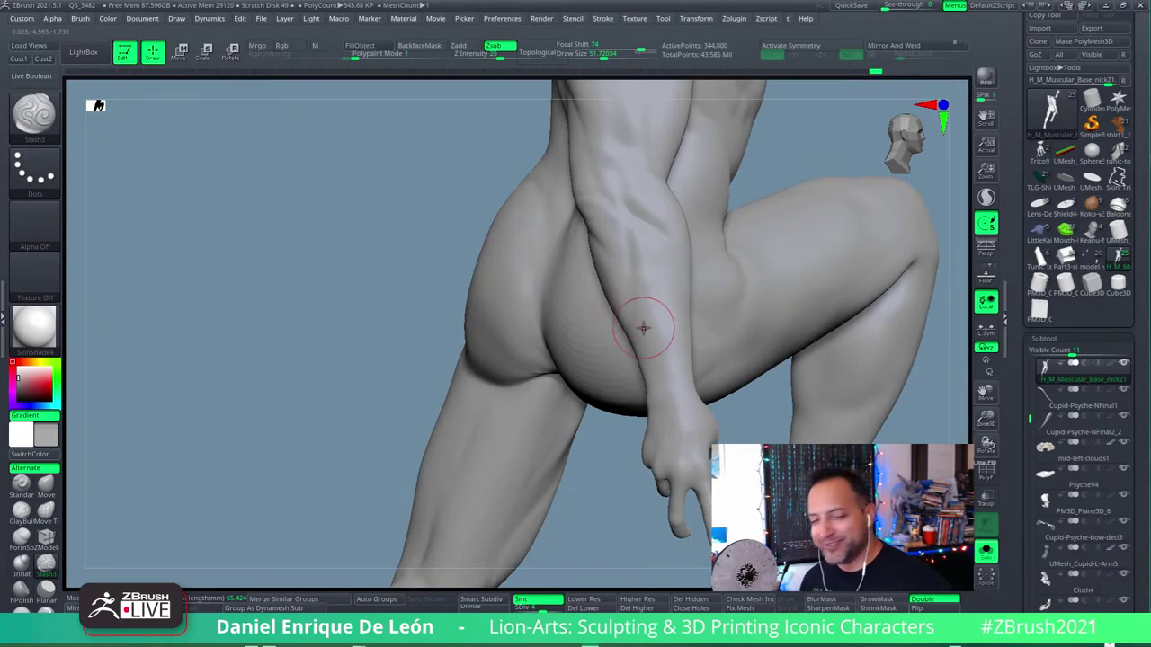
mouse_move(654, 337)
right_down()
mouse_move(670, 296)
mouse_move(600, 346)
mouse_move(590, 325)
right_up()
key(shift)
Step: Select the Move brush with B-M-V and raise its Draw Size
key(b)
key(m)
key(v)
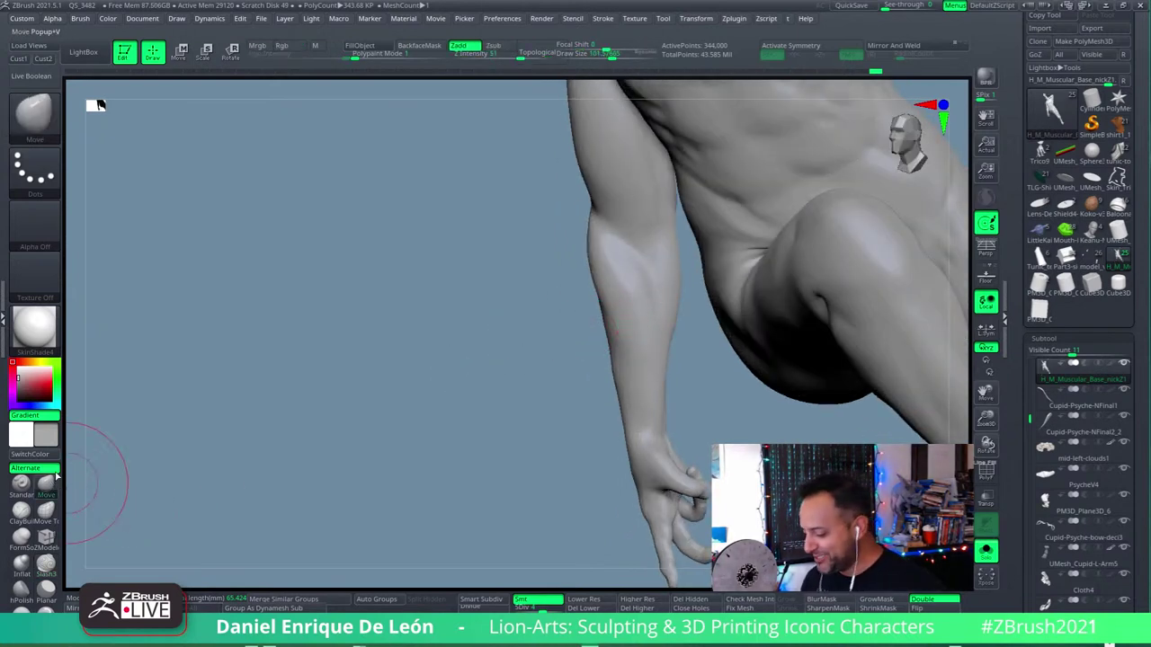
drag(600, 55, 611, 55)
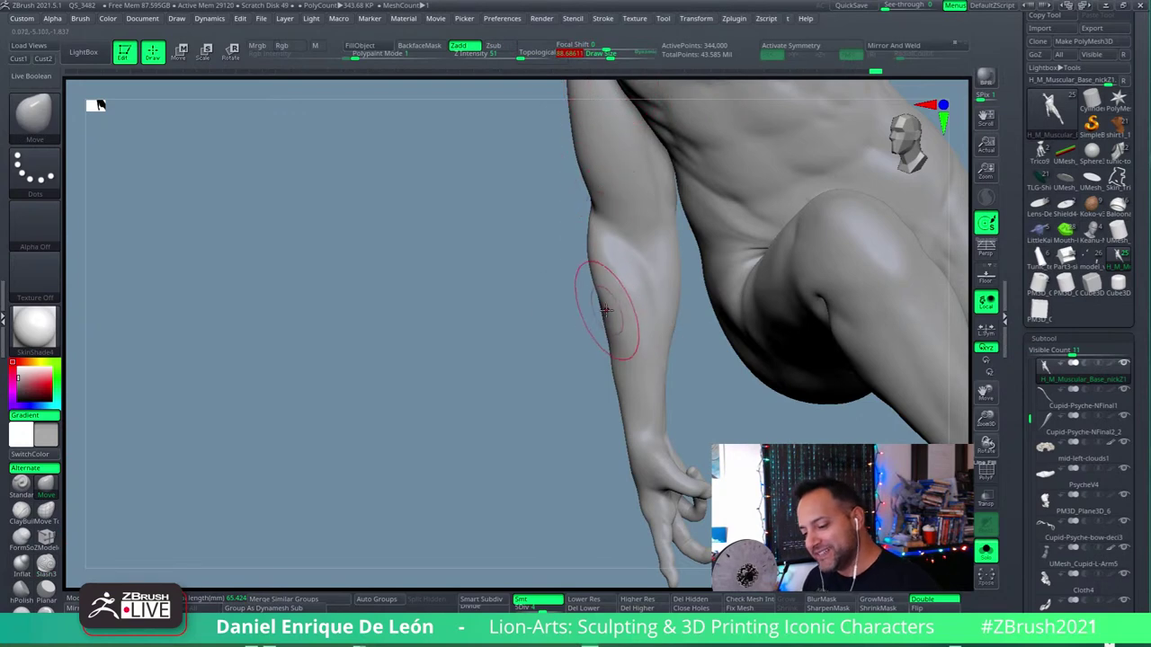
Step: Reshape the forearm and hip with Move, Shift-smoothing the result
mouse_move(622, 316)
right_down()
mouse_move(654, 303)
mouse_move(612, 310)
right_up()
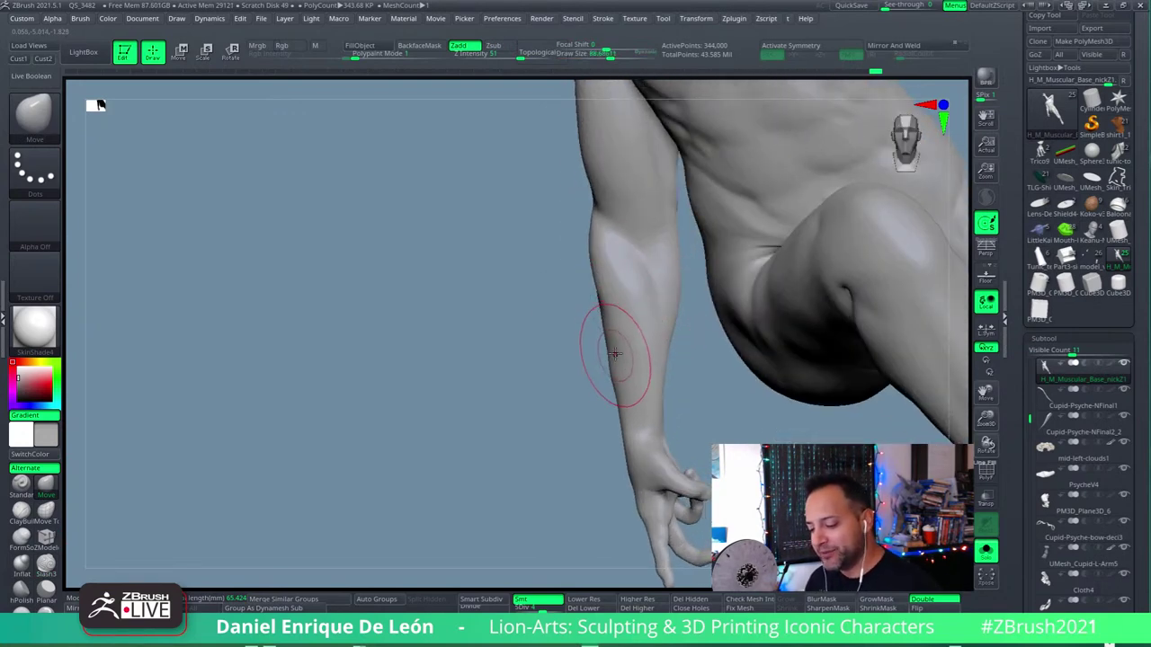
key(shift)
mouse_move(616, 333)
right_down()
mouse_move(662, 278)
mouse_move(770, 342)
right_up()
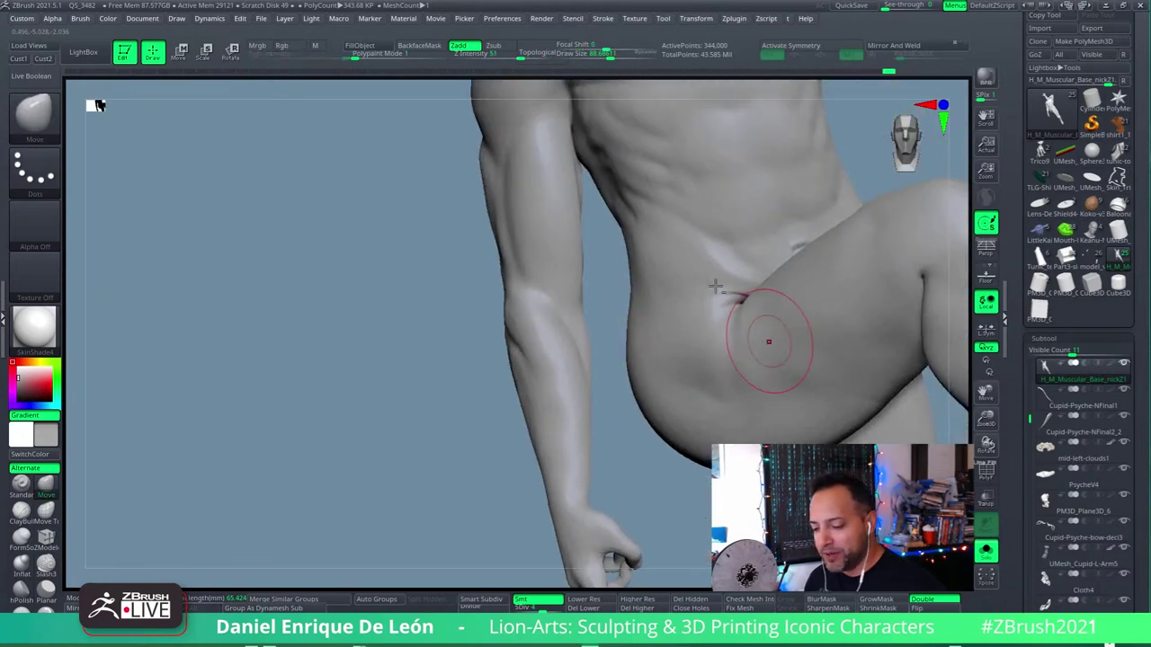
mouse_move(715, 286)
right_down()
mouse_move(637, 329)
mouse_move(657, 306)
mouse_move(688, 296)
mouse_move(657, 246)
mouse_move(668, 257)
mouse_move(663, 314)
right_up()
Step: Reselect Slash3, lower Draw Size to about 31, and turn toward the side ribs
click(46, 561)
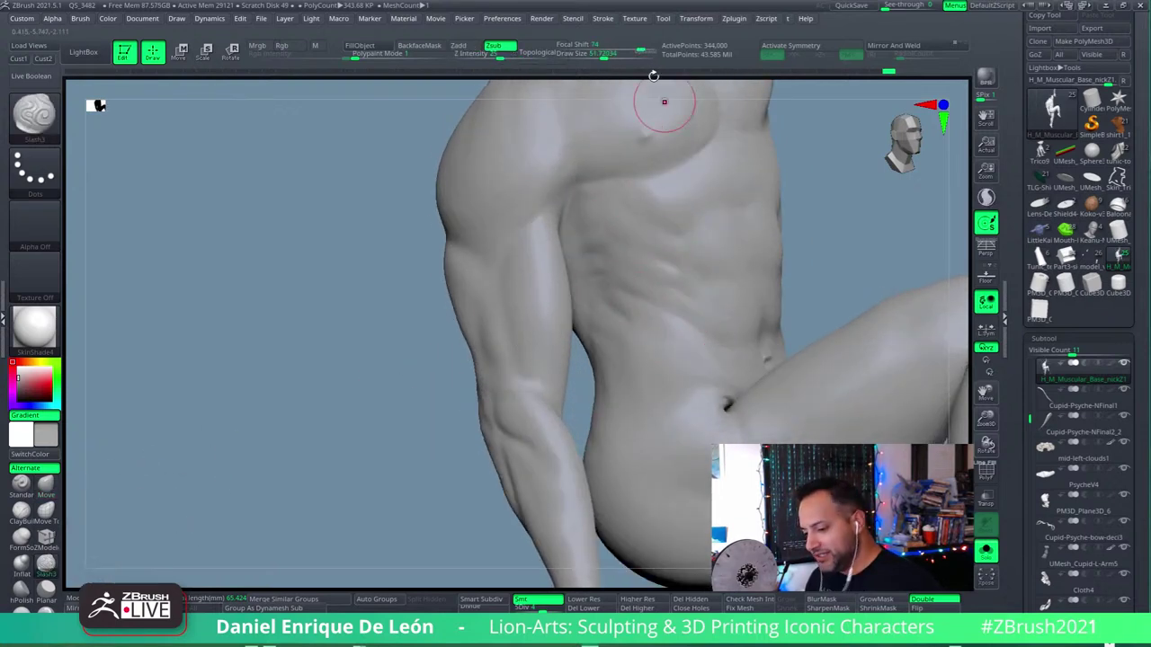
key(bracketleft)
key(bracketleft)
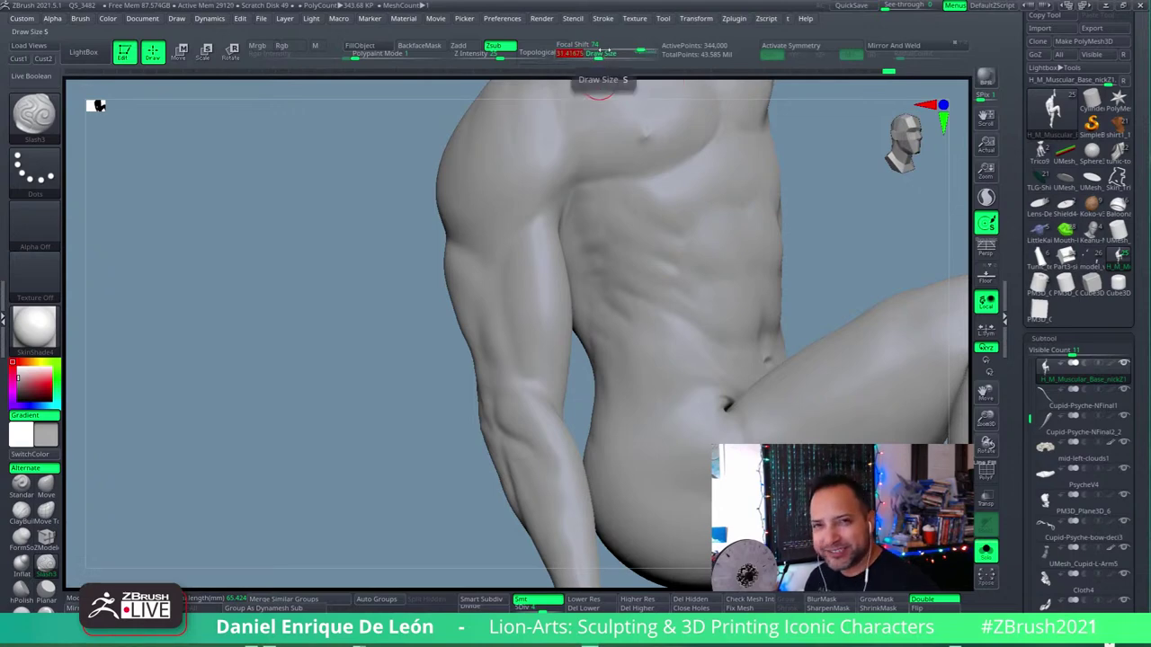
mouse_move(632, 282)
right_down()
mouse_move(711, 288)
mouse_move(650, 341)
mouse_move(715, 263)
mouse_move(729, 291)
mouse_move(732, 245)
mouse_move(693, 265)
right_up()
mouse_move(761, 141)
right_down()
mouse_move(798, 219)
mouse_move(735, 324)
mouse_move(693, 365)
mouse_move(701, 341)
mouse_move(687, 299)
mouse_move(709, 330)
mouse_move(737, 329)
mouse_move(704, 381)
mouse_move(676, 378)
mouse_move(655, 404)
right_up()
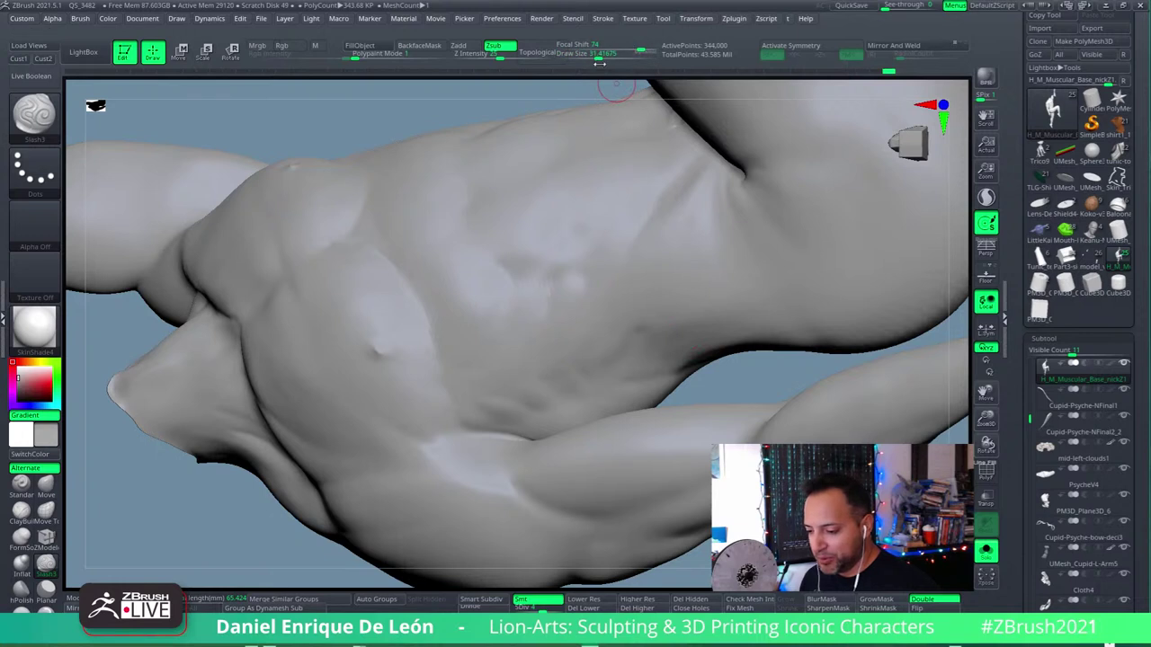
Step: Enlarge Slash3 slightly, then carve and Shift-smooth rib grooves along the side abdomen
drag(600, 63, 625, 64)
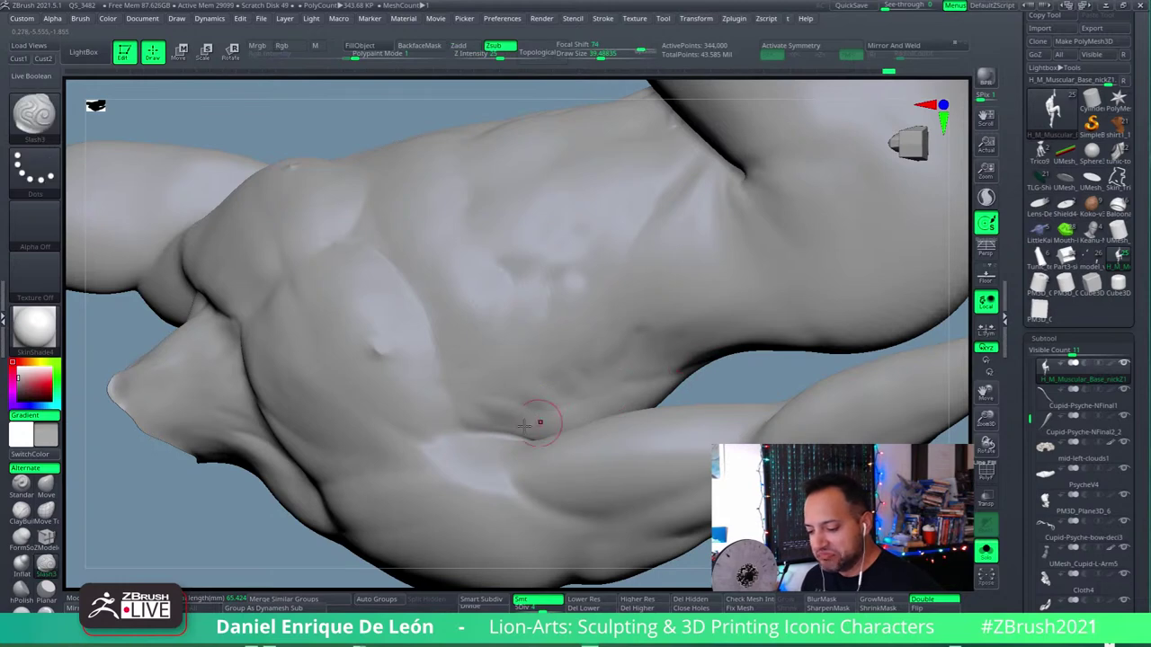
mouse_move(698, 379)
mouse_down()
mouse_move(486, 449)
mouse_move(704, 384)
mouse_up()
mouse_move(699, 342)
mouse_down()
mouse_move(714, 391)
mouse_move(763, 311)
mouse_move(728, 352)
mouse_up()
key(shift)
key(shift)
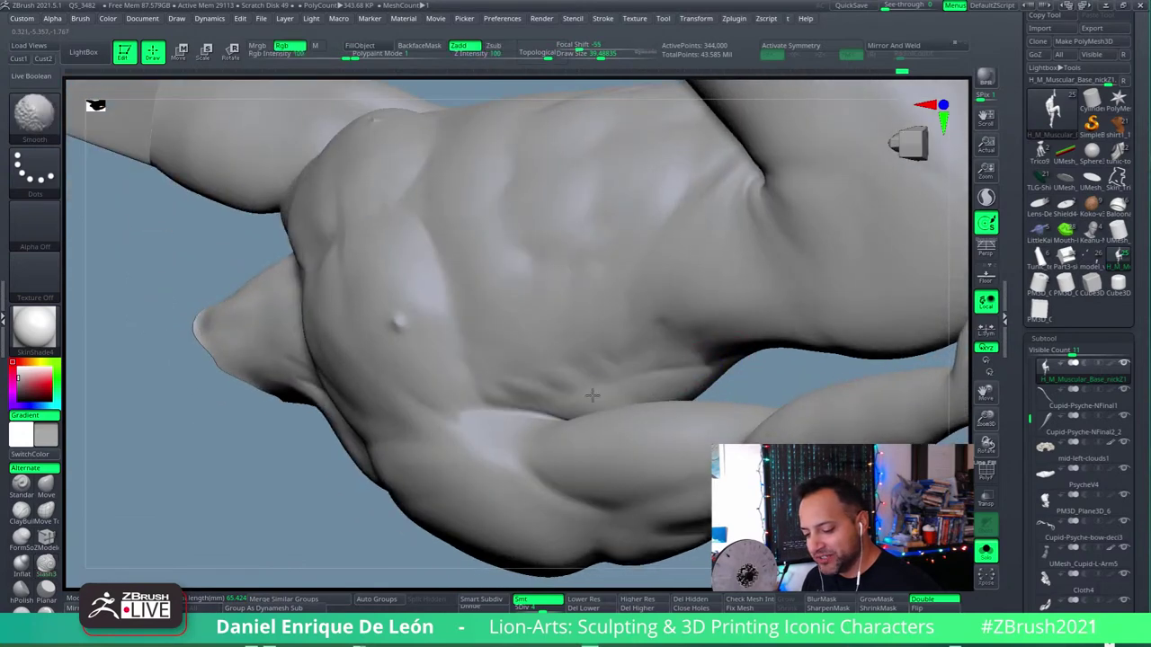
mouse_move(551, 415)
mouse_down()
mouse_move(720, 336)
mouse_move(667, 363)
mouse_move(681, 376)
mouse_up()
key(shift)
drag(701, 338, 735, 342)
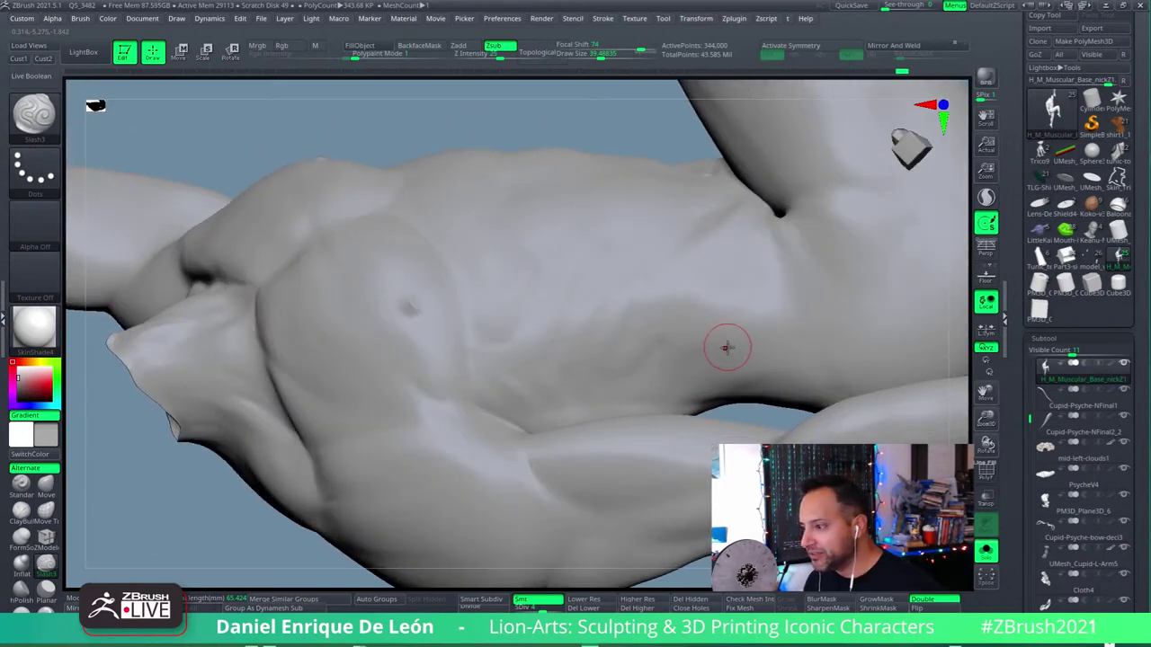
Step: Cut and Shift-smooth Slash3 Zsub grooves across the abdomen, obliques and lower ribcage
mouse_move(726, 341)
right_down()
mouse_move(737, 329)
mouse_move(709, 360)
mouse_move(745, 317)
right_up()
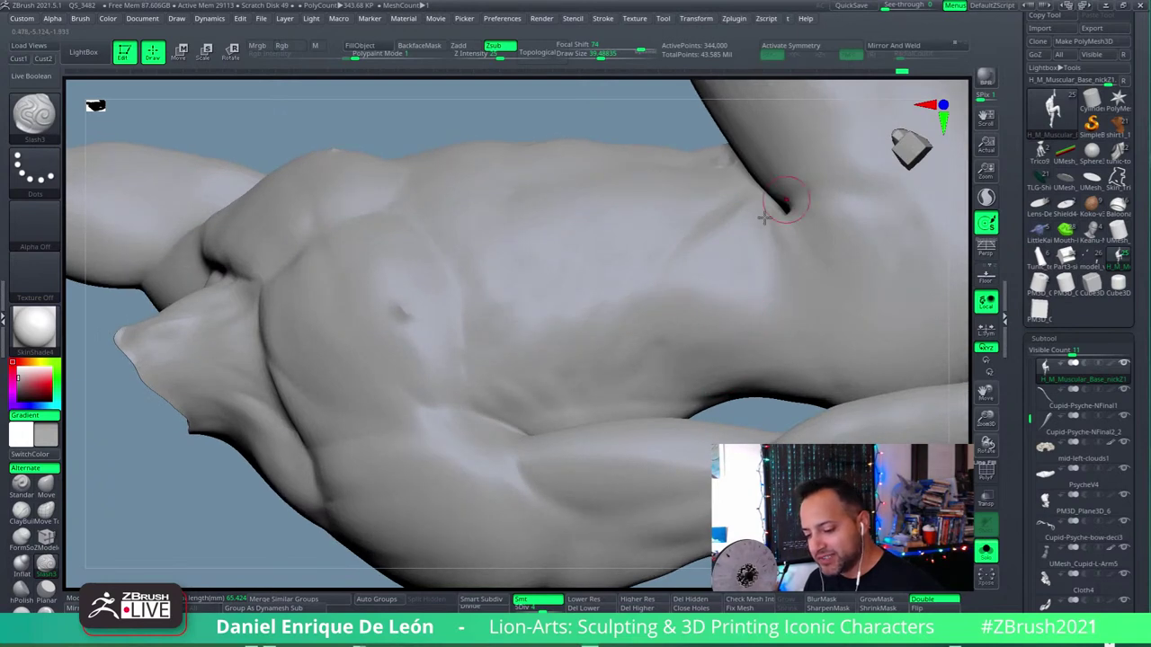
key(shift)
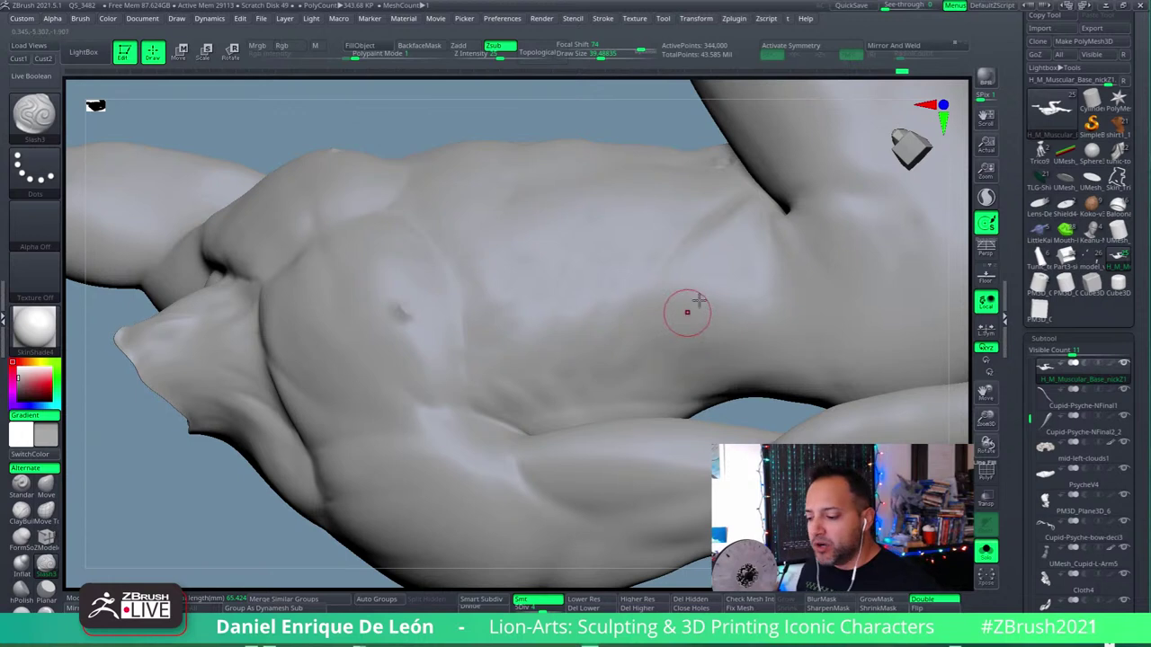
right_drag(689, 309, 684, 344)
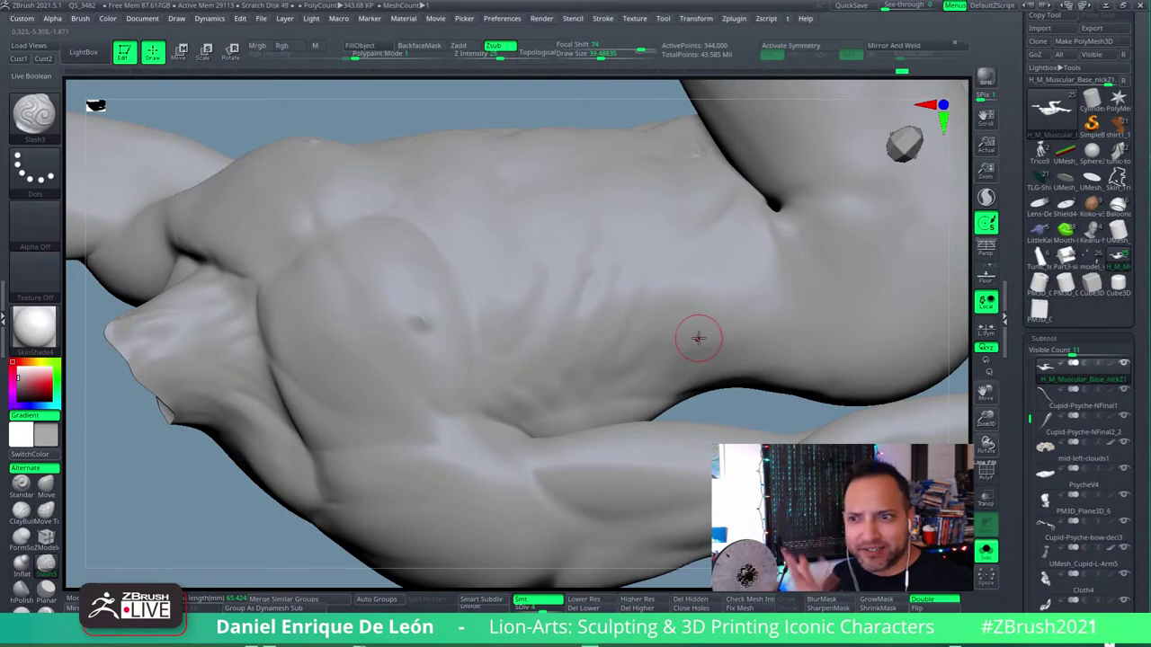
mouse_move(689, 337)
right_down()
mouse_move(663, 386)
mouse_move(688, 354)
mouse_move(692, 364)
mouse_move(709, 311)
mouse_move(720, 355)
mouse_move(747, 291)
mouse_move(706, 188)
mouse_move(707, 260)
mouse_move(743, 231)
mouse_move(706, 247)
mouse_move(696, 288)
mouse_move(726, 241)
mouse_move(724, 272)
mouse_move(771, 296)
mouse_move(736, 337)
right_up()
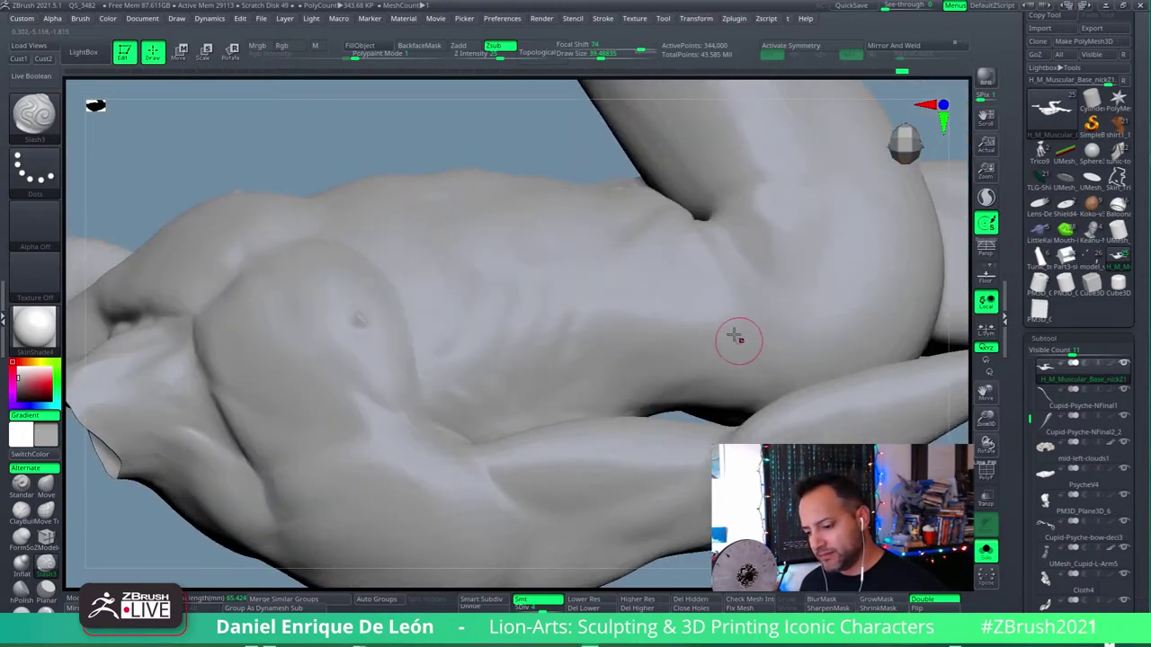
mouse_move(689, 257)
right_down()
mouse_move(709, 264)
mouse_move(737, 249)
right_up()
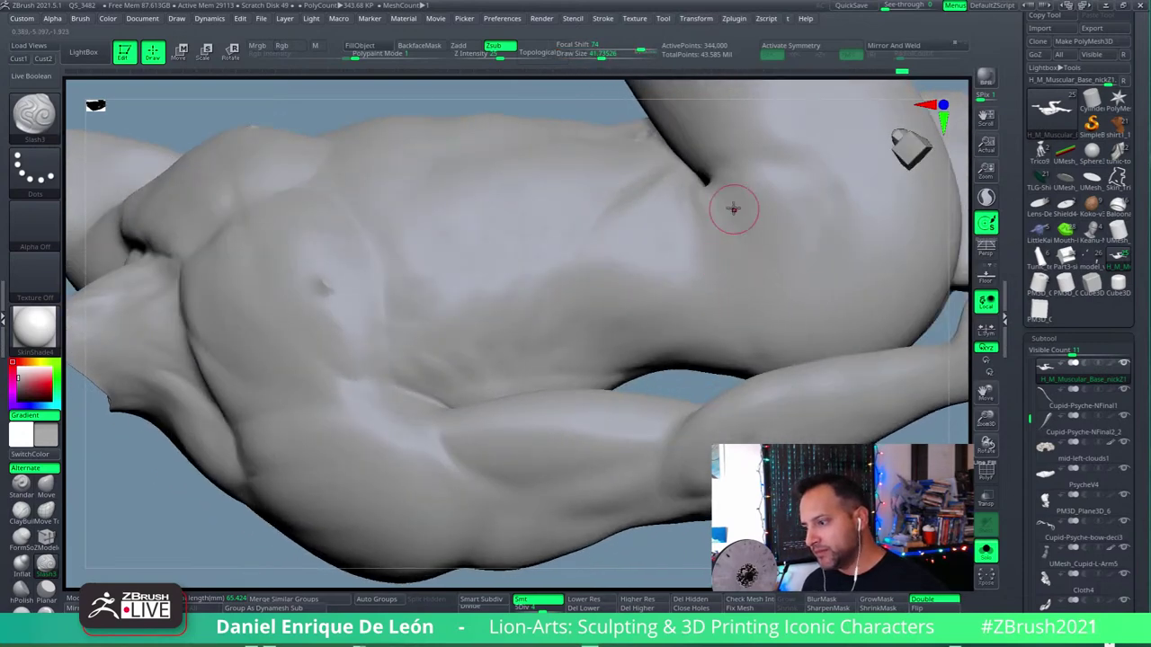
right_drag(734, 209, 704, 228)
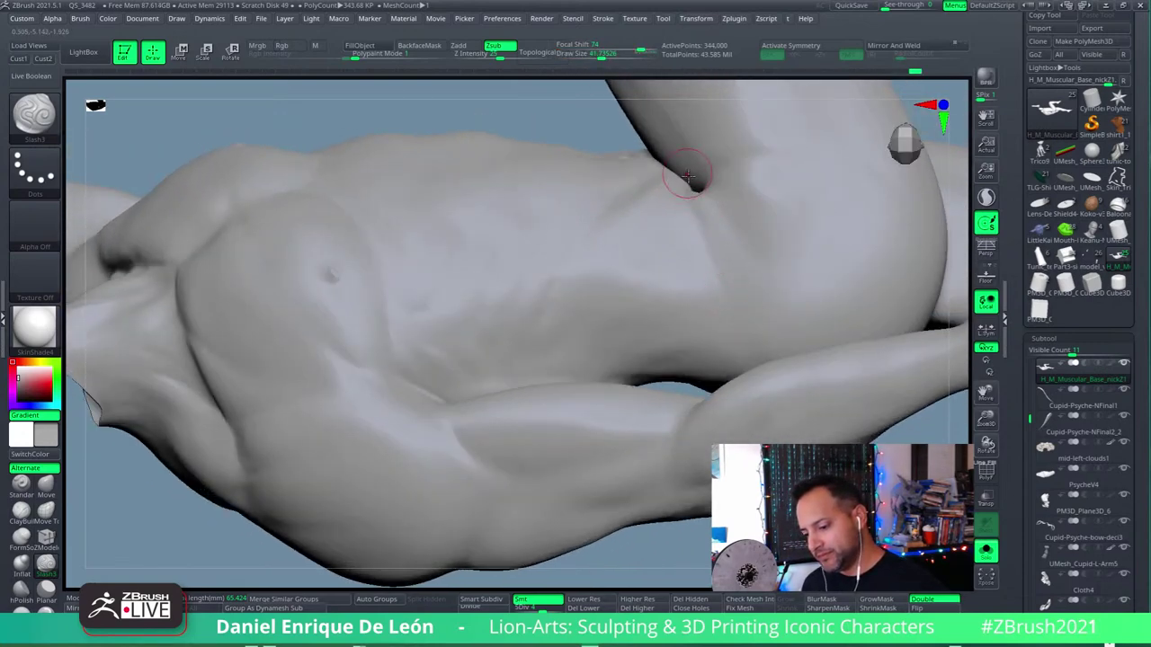
key(shift)
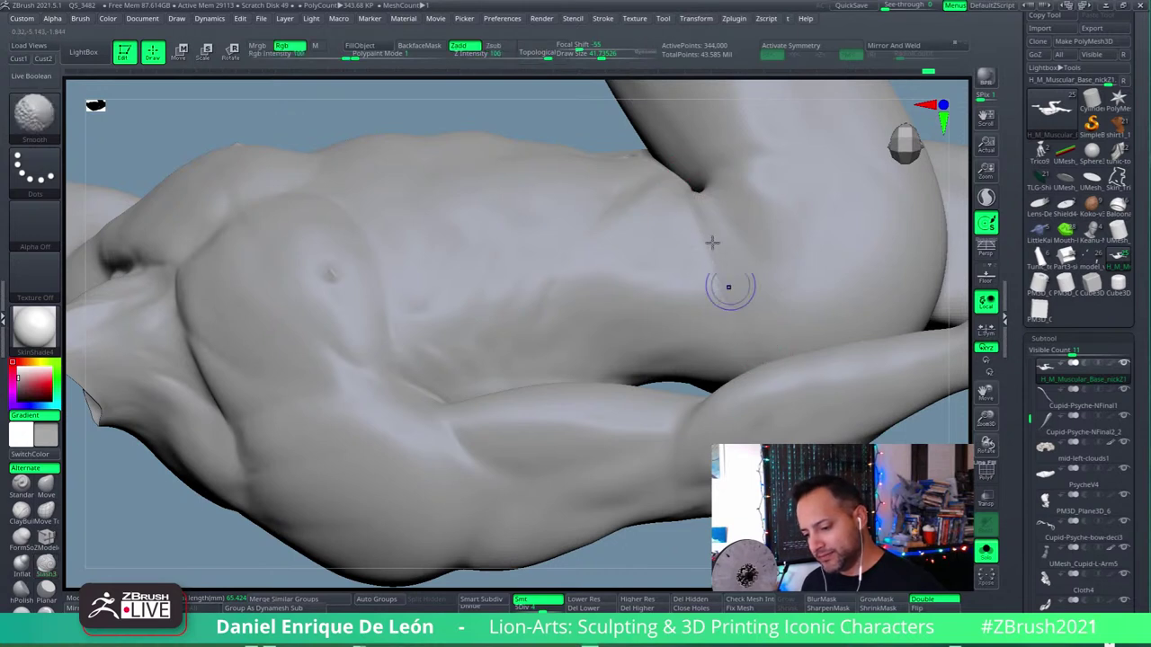
key(alt)
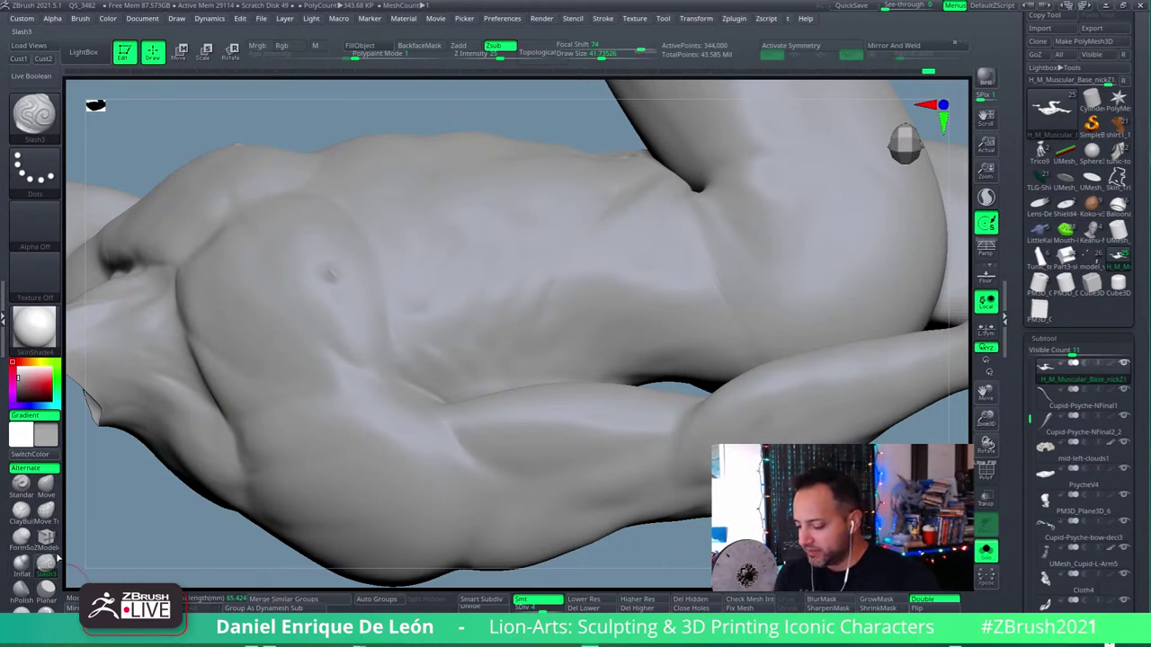
Step: Rotate the view from the side ribcage toward the chest and raised arm
mouse_move(58, 558)
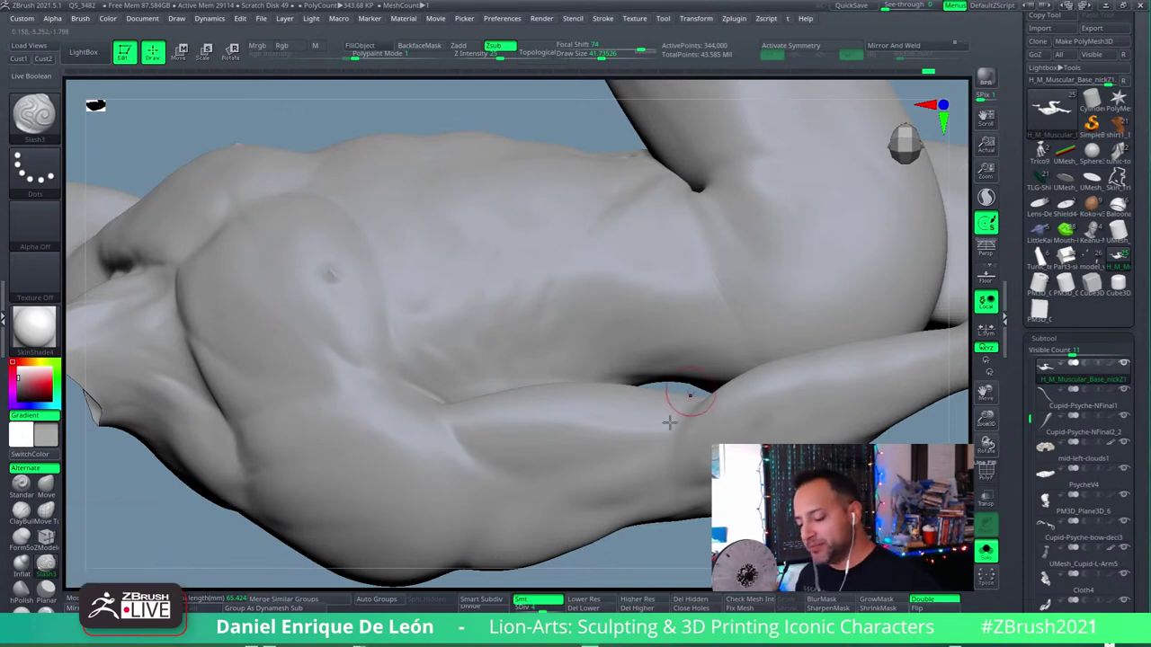
mouse_move(673, 411)
mouse_down()
mouse_move(711, 405)
mouse_move(689, 441)
mouse_up()
mouse_move(651, 476)
mouse_down()
mouse_move(715, 301)
mouse_move(685, 325)
mouse_move(688, 364)
mouse_move(737, 283)
mouse_move(674, 291)
mouse_move(670, 250)
mouse_move(719, 279)
mouse_move(735, 270)
mouse_move(696, 309)
mouse_up()
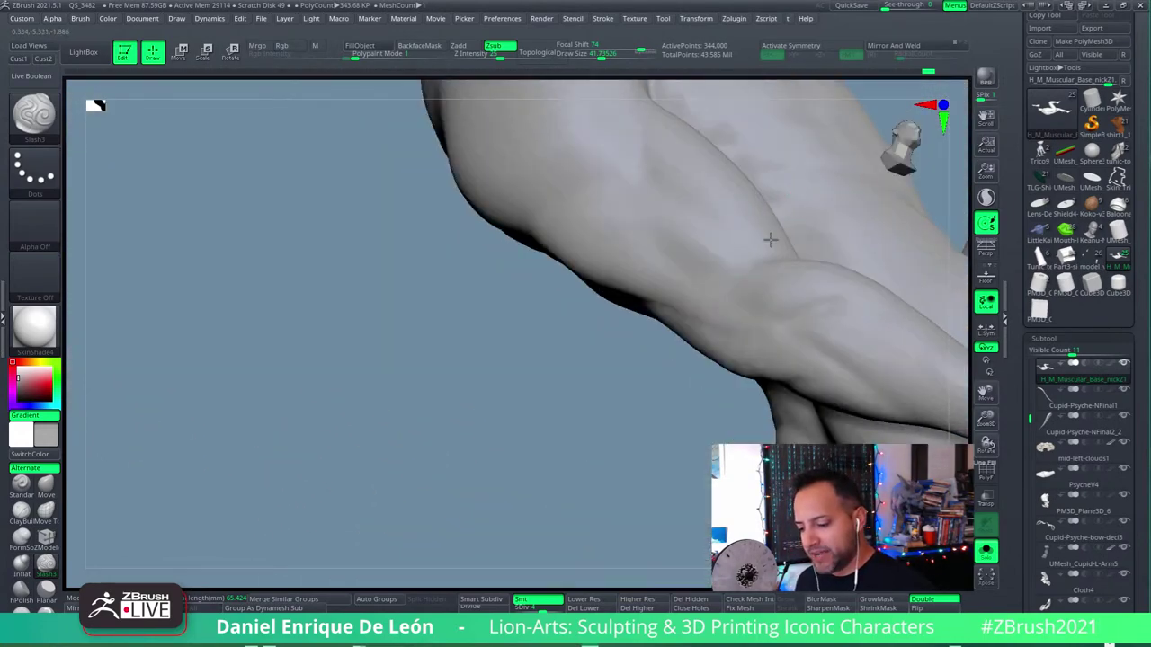
mouse_move(771, 240)
mouse_down()
mouse_move(621, 401)
mouse_move(793, 438)
mouse_move(637, 380)
mouse_move(620, 422)
mouse_move(688, 336)
mouse_move(665, 388)
mouse_move(617, 344)
mouse_up()
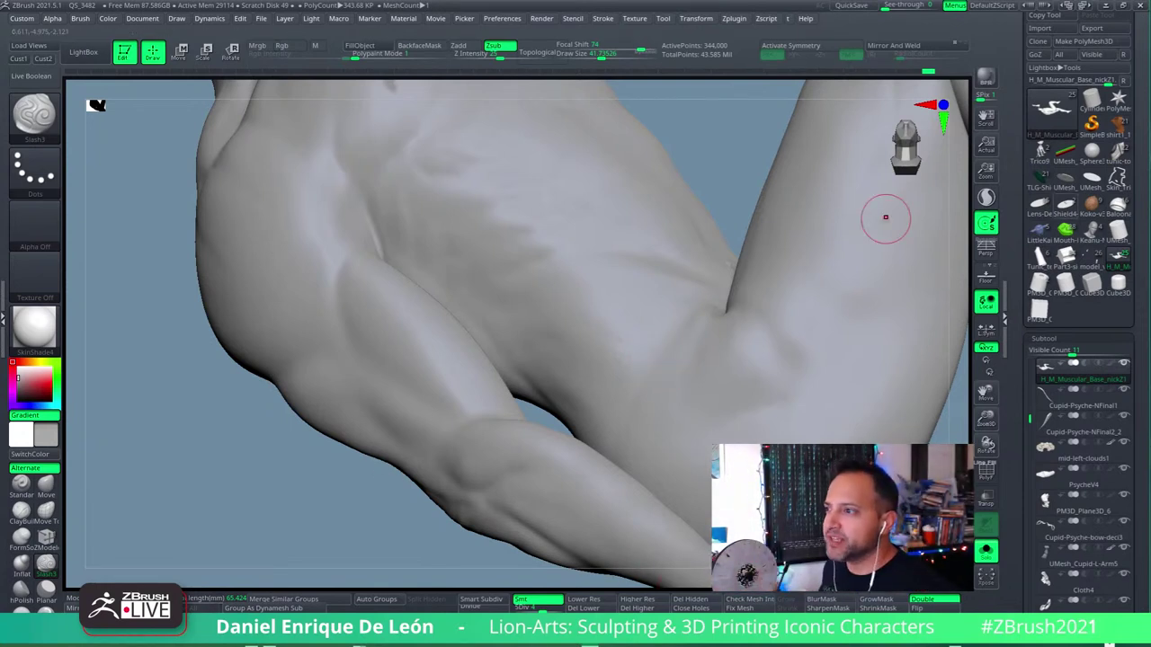
mouse_move(886, 217)
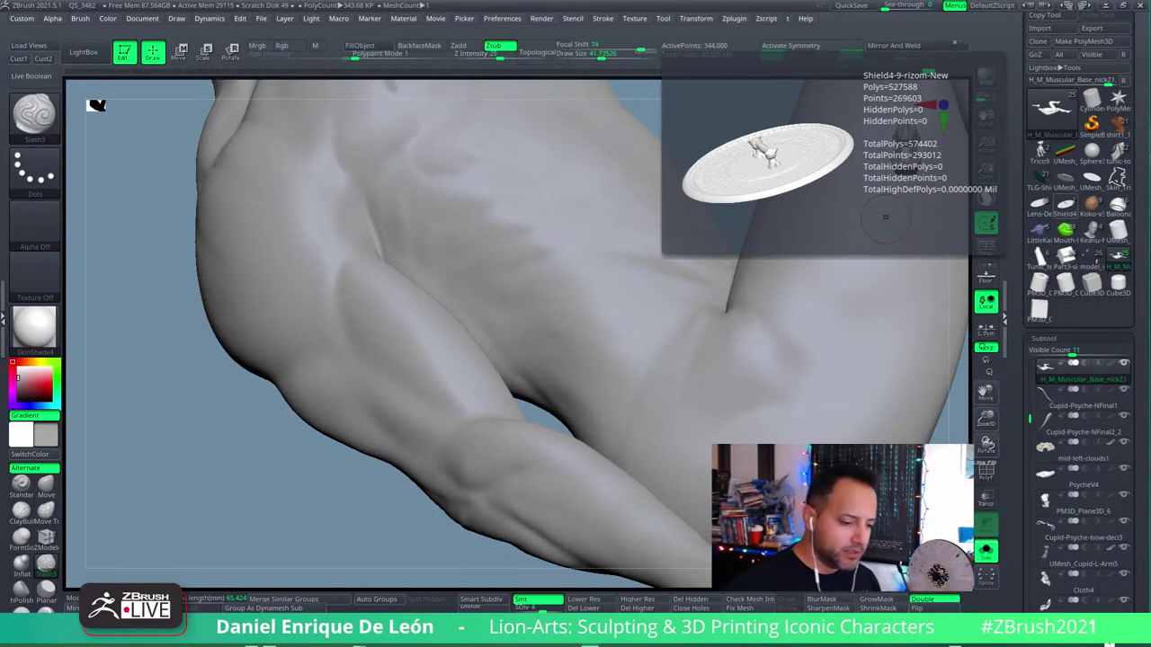
Step: Stroke and Shift-smooth the serratus grooves below the armpit with Slash3 Zsub
right_drag(650, 262, 673, 288)
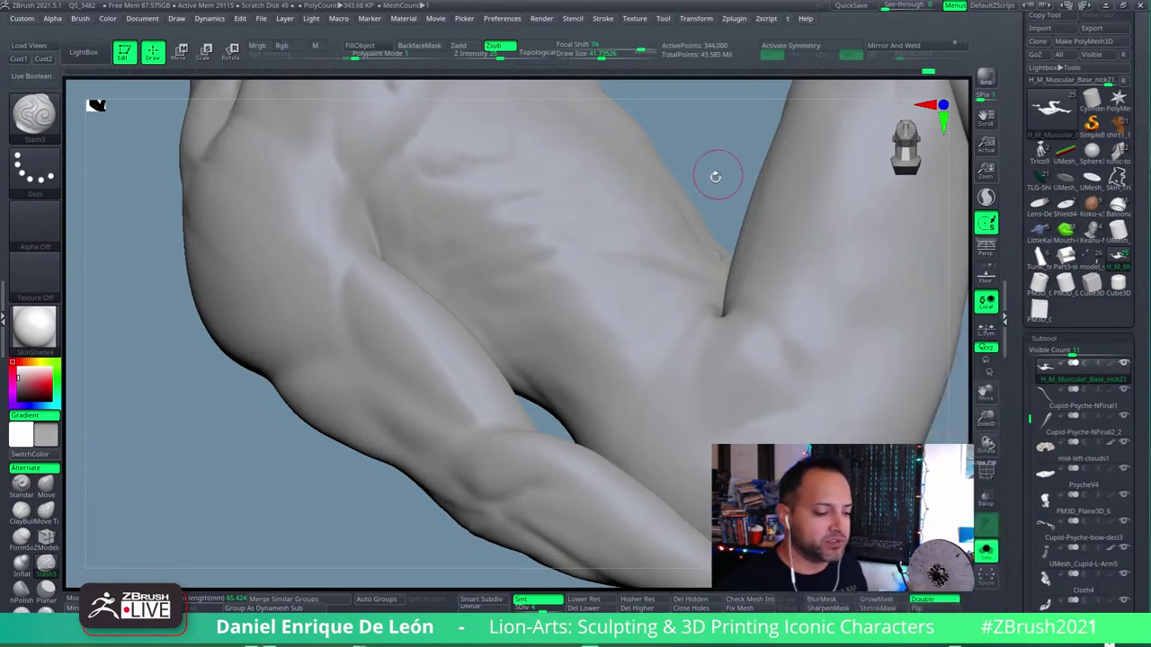
Step: Toggle between subdivision levels with Shift+D and D, ending on the highest (343.68 KP)
right_drag(642, 279, 663, 339)
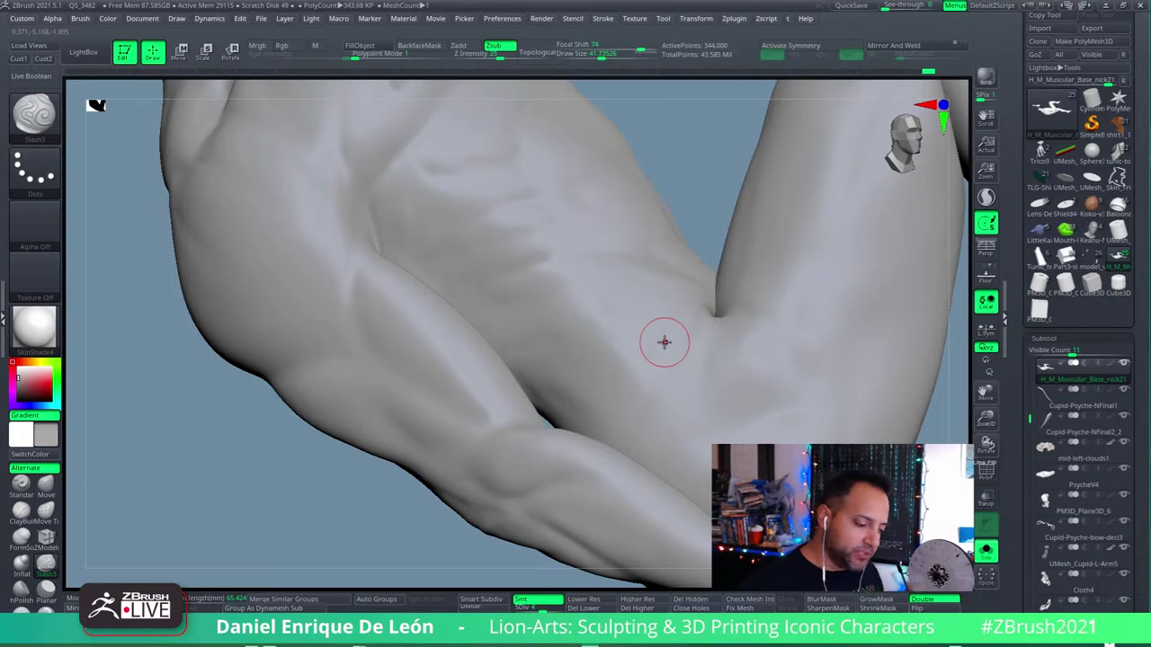
mouse_move(654, 287)
right_down()
mouse_move(683, 284)
mouse_move(656, 341)
right_up()
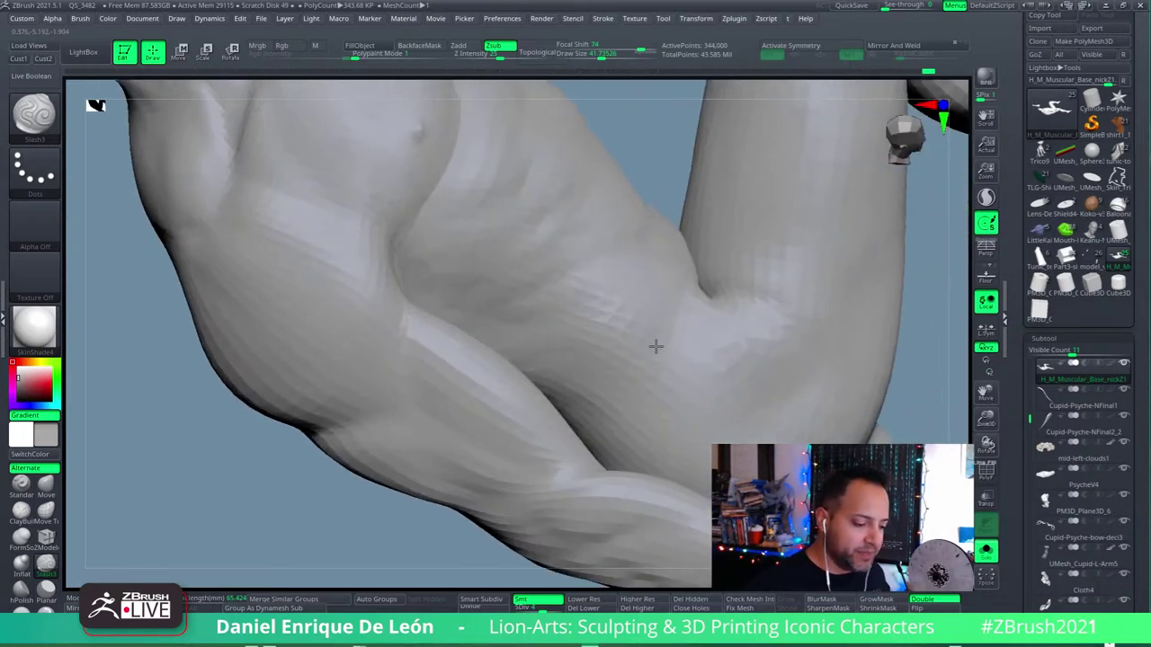
key(shift+d)
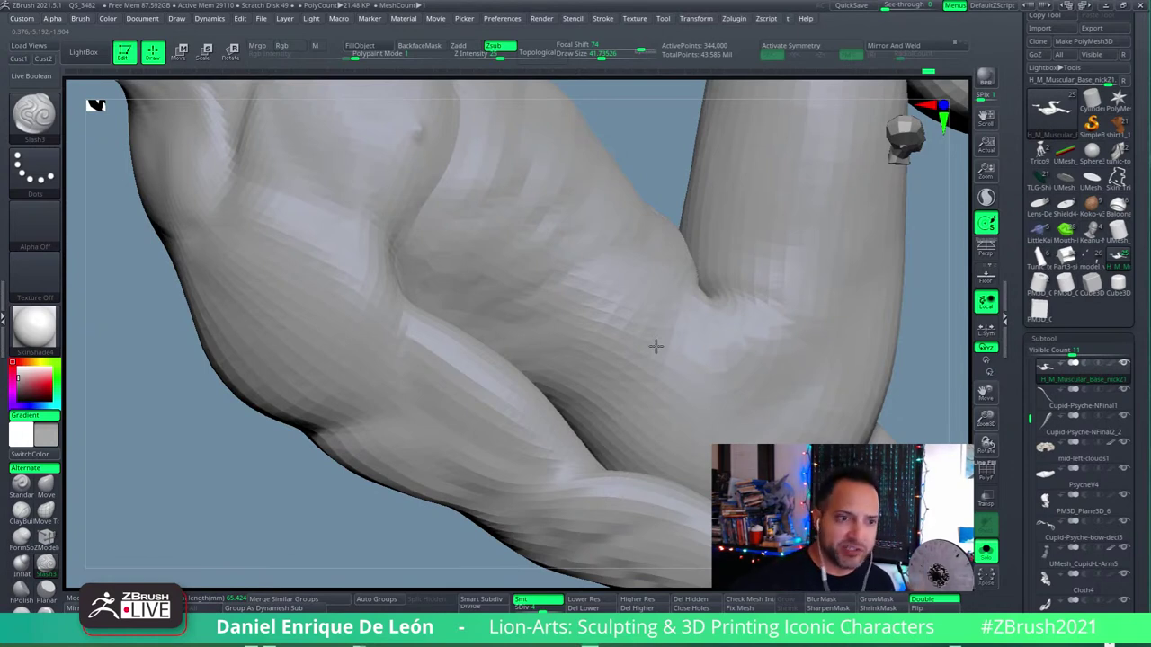
key(d)
key(shift+d)
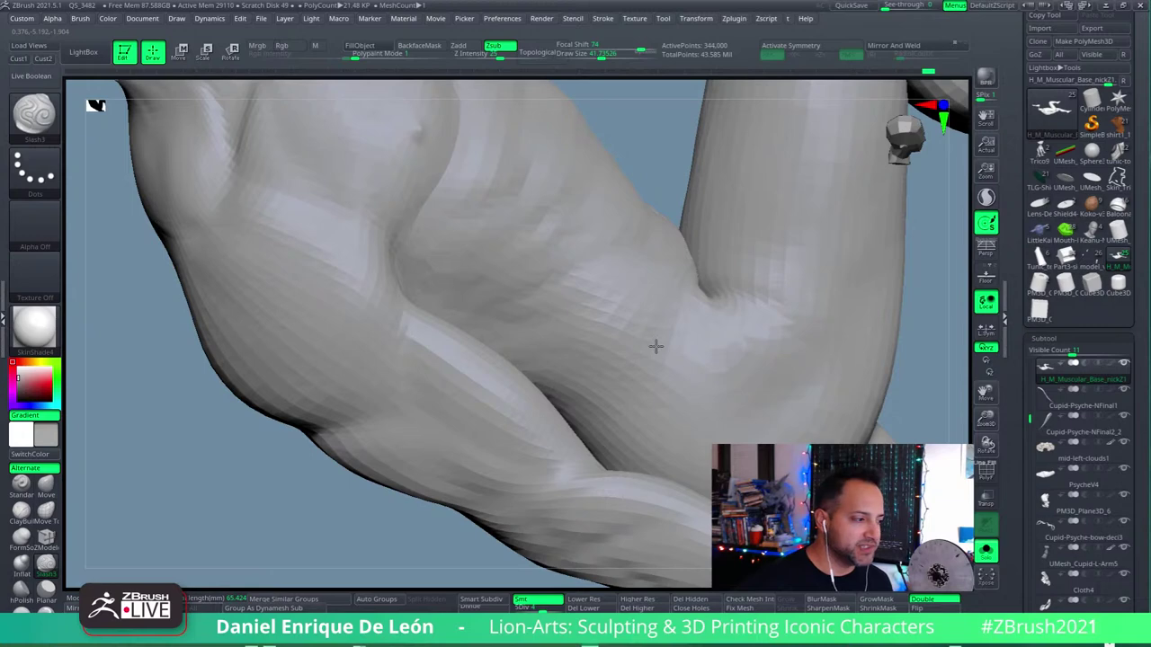
key(d)
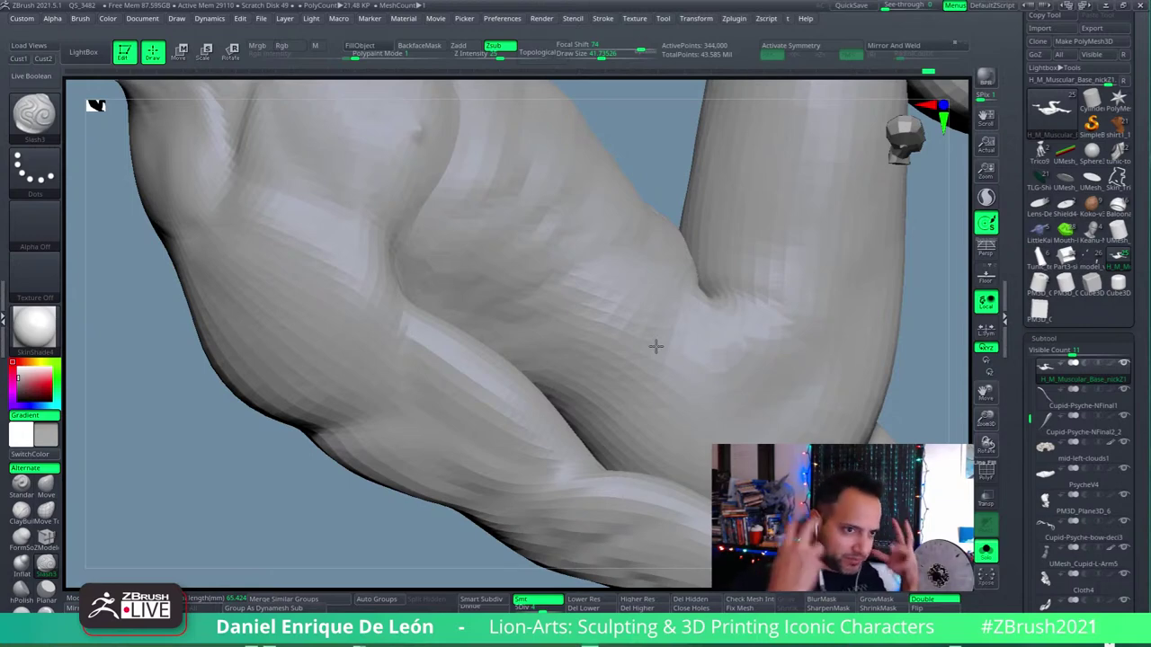
mouse_move(569, 295)
right_down()
mouse_move(635, 298)
mouse_move(547, 372)
mouse_move(585, 226)
mouse_move(585, 329)
mouse_move(603, 277)
mouse_move(560, 251)
mouse_move(629, 329)
mouse_move(596, 307)
mouse_move(612, 334)
mouse_move(581, 318)
mouse_move(611, 308)
mouse_move(625, 319)
mouse_move(588, 300)
mouse_move(611, 321)
mouse_move(600, 300)
mouse_move(609, 336)
mouse_move(596, 327)
right_up()
key(shift+d)
key(d)
key(shift+d)
key(d)
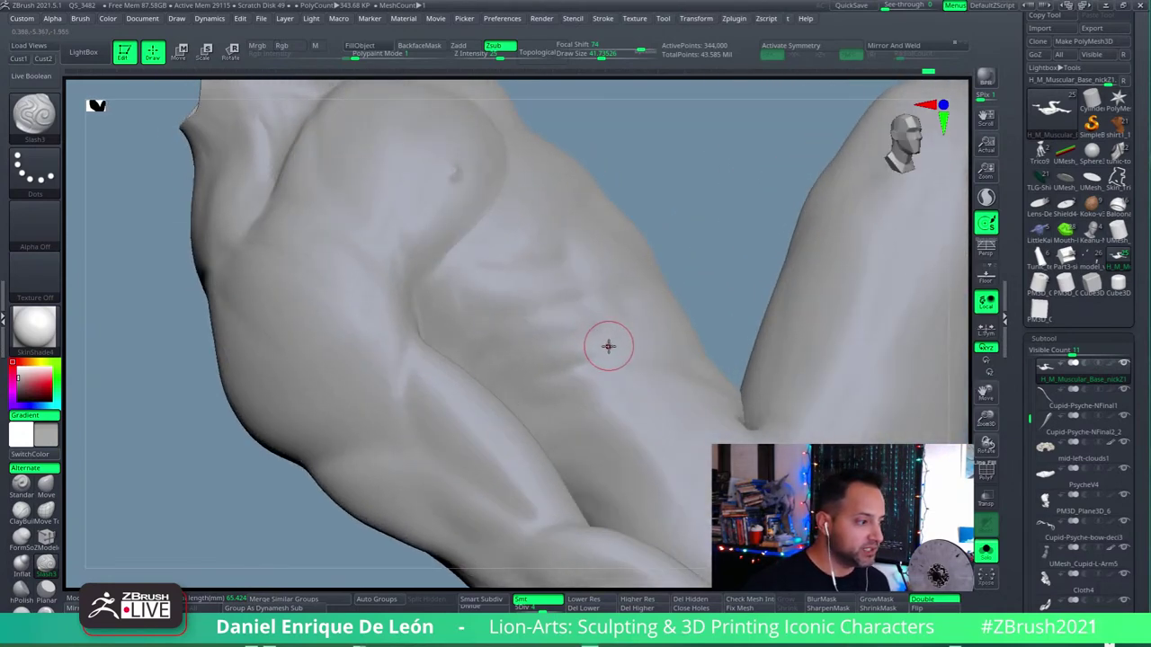
Step: Orbit to the side chest and Shift-smooth the serratus and rib grooves
right_drag(608, 341, 608, 348)
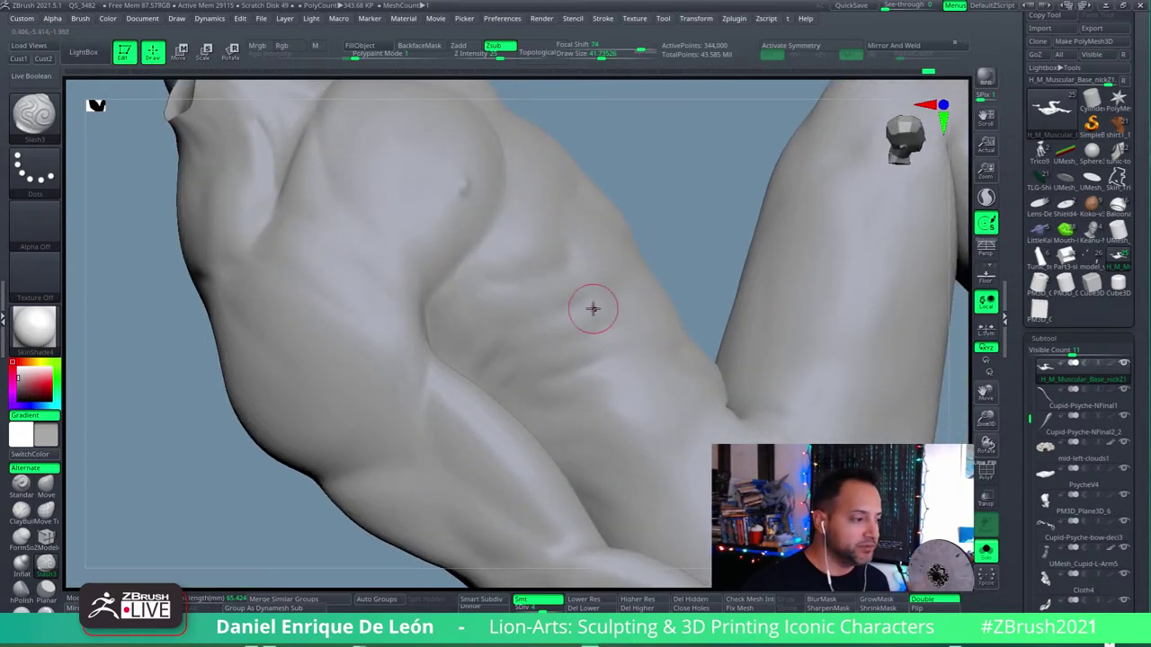
mouse_move(591, 309)
right_down()
mouse_move(552, 278)
mouse_move(579, 270)
mouse_move(604, 288)
mouse_move(588, 333)
mouse_move(566, 352)
mouse_move(586, 332)
right_up()
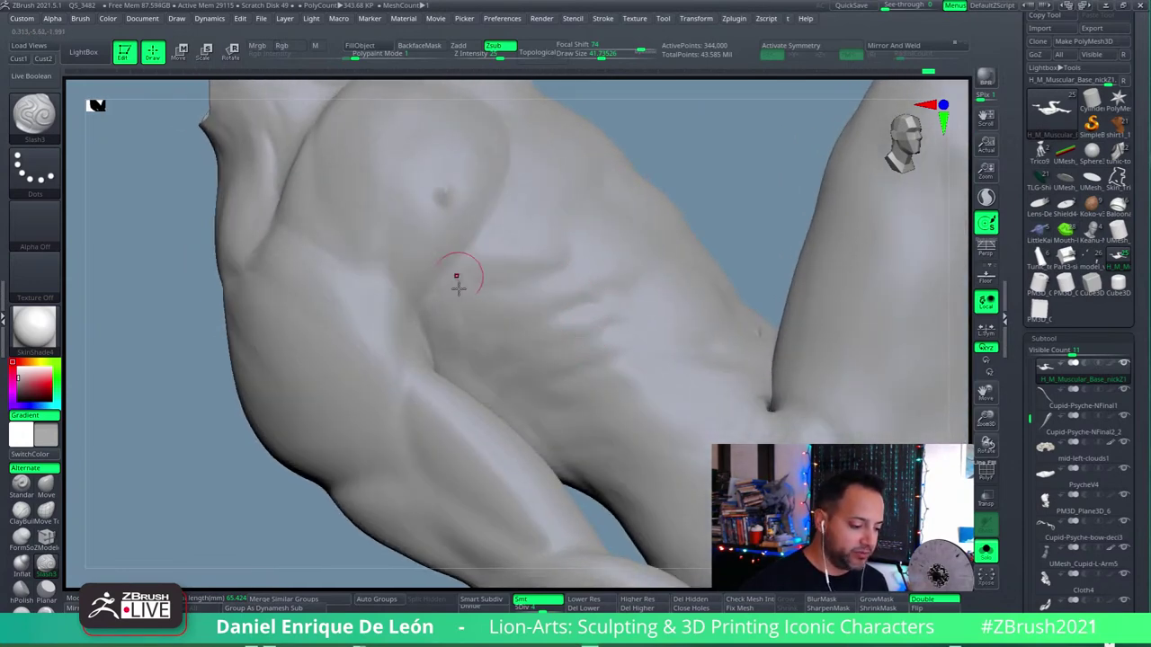
right_drag(457, 286, 542, 278)
key(shift)
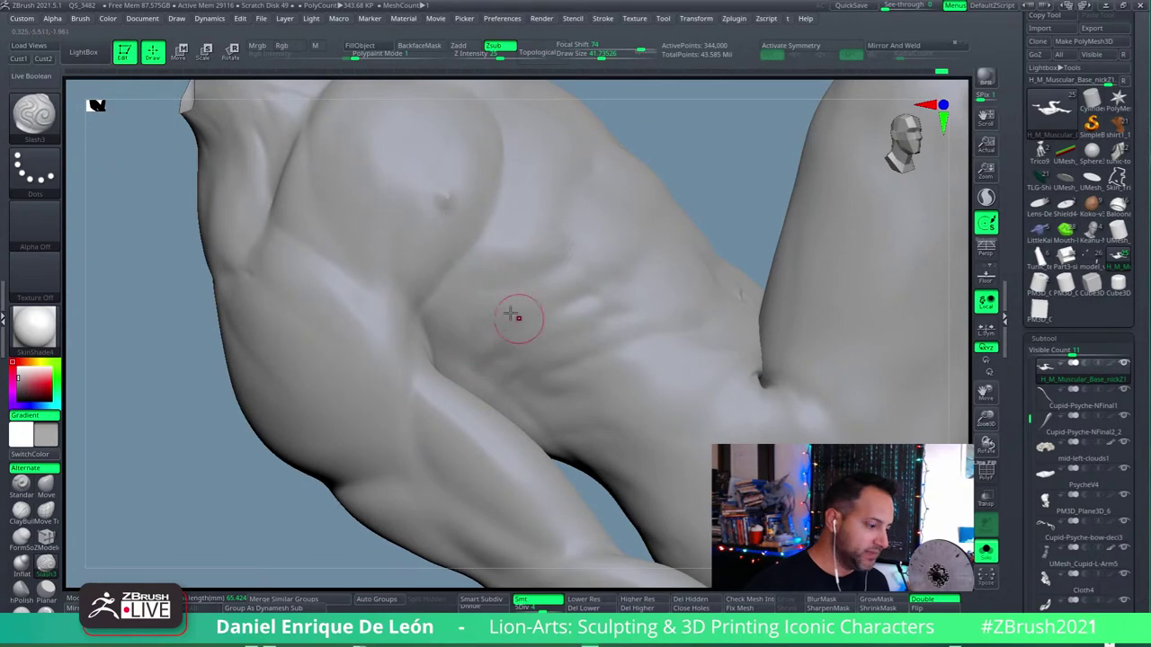
mouse_move(441, 347)
right_down()
mouse_move(421, 323)
mouse_move(470, 366)
right_up()
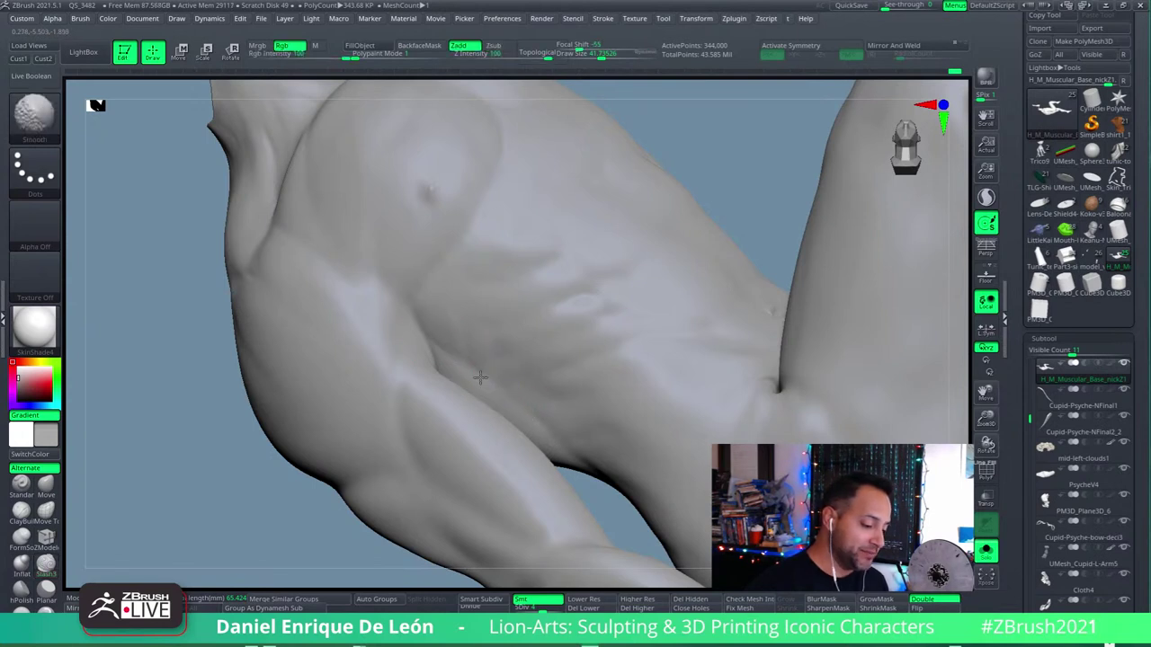
right_drag(501, 385, 506, 347)
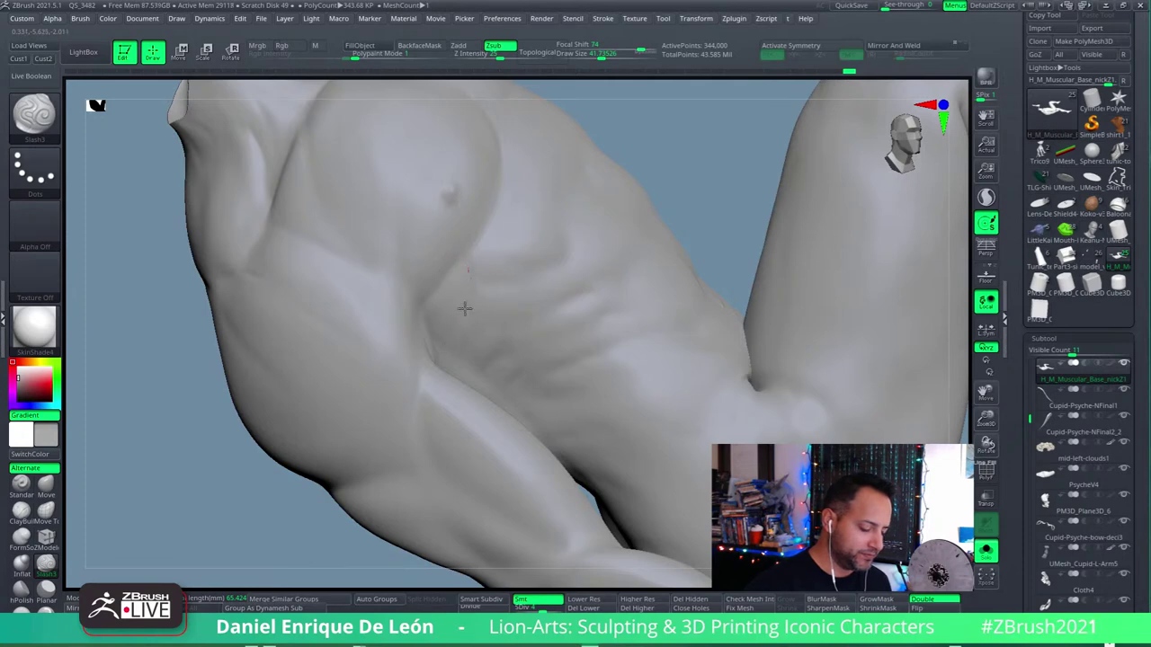
Step: Carve a groove on the side chest, check the ribs from several angles, and resume Zsub cutting
drag(462, 311, 470, 270)
mouse_move(470, 270)
right_down()
mouse_move(483, 267)
mouse_move(461, 316)
right_up()
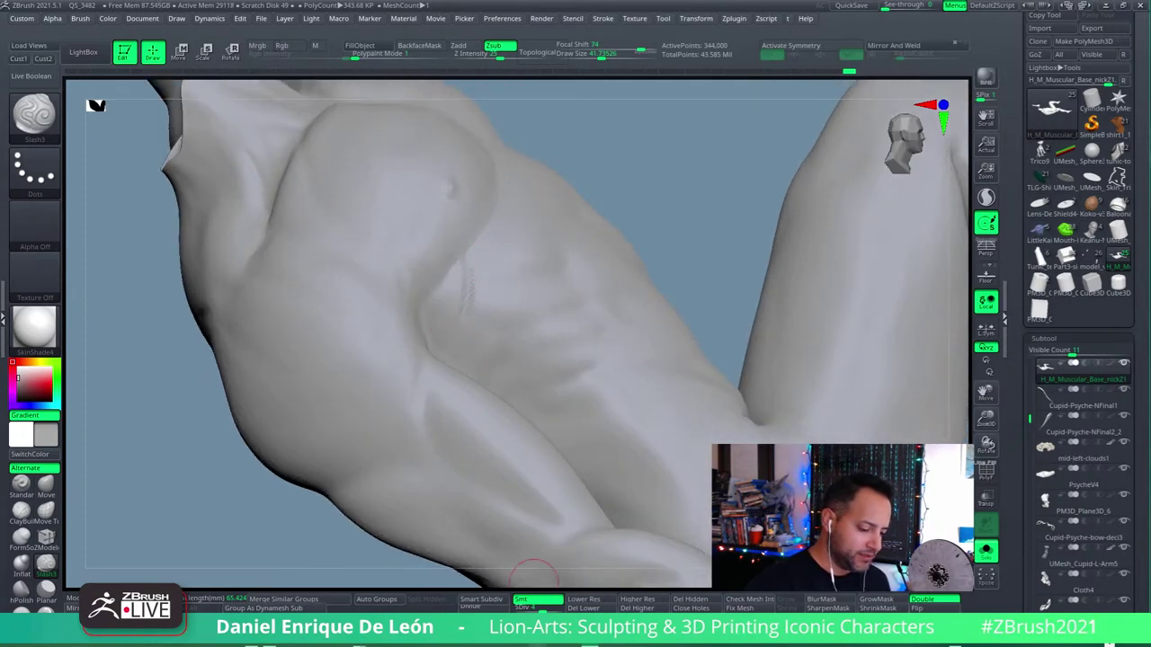
right_drag(585, 314, 565, 365)
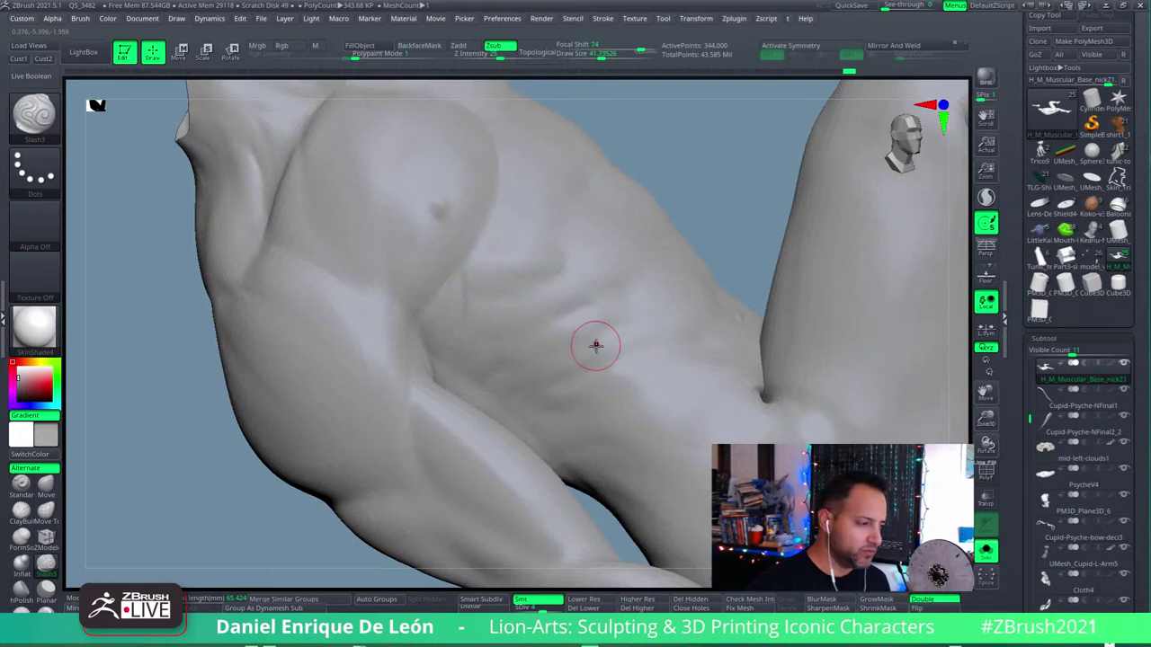
right_drag(609, 326, 561, 338)
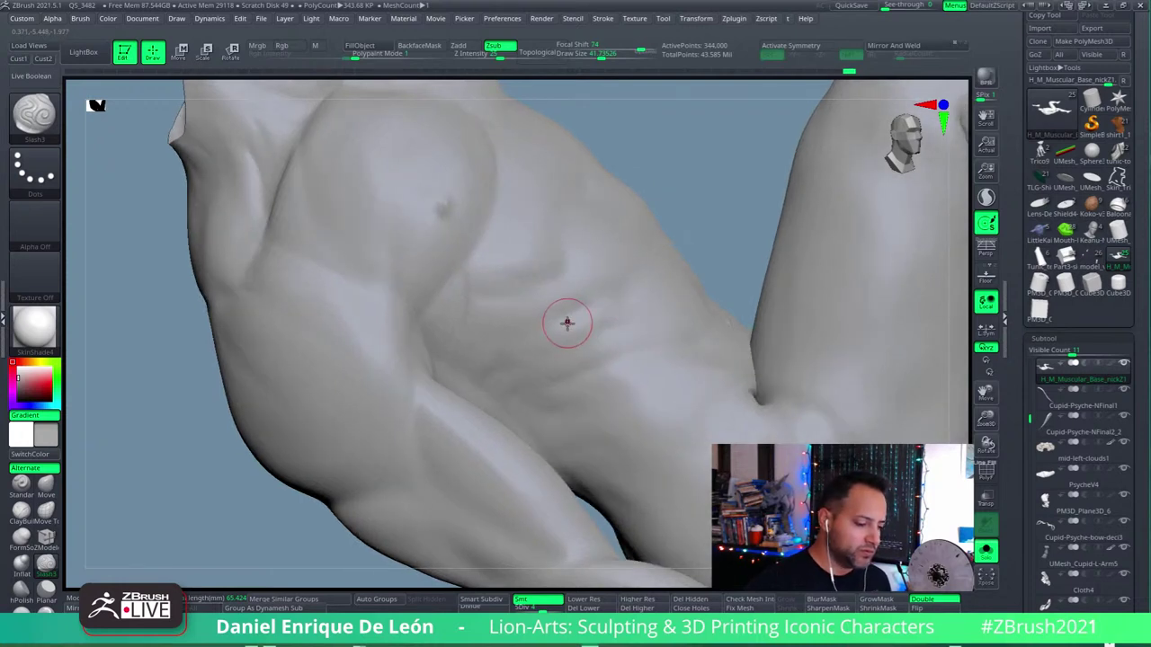
mouse_move(527, 292)
right_down()
mouse_move(476, 308)
mouse_move(573, 280)
mouse_move(583, 229)
right_up()
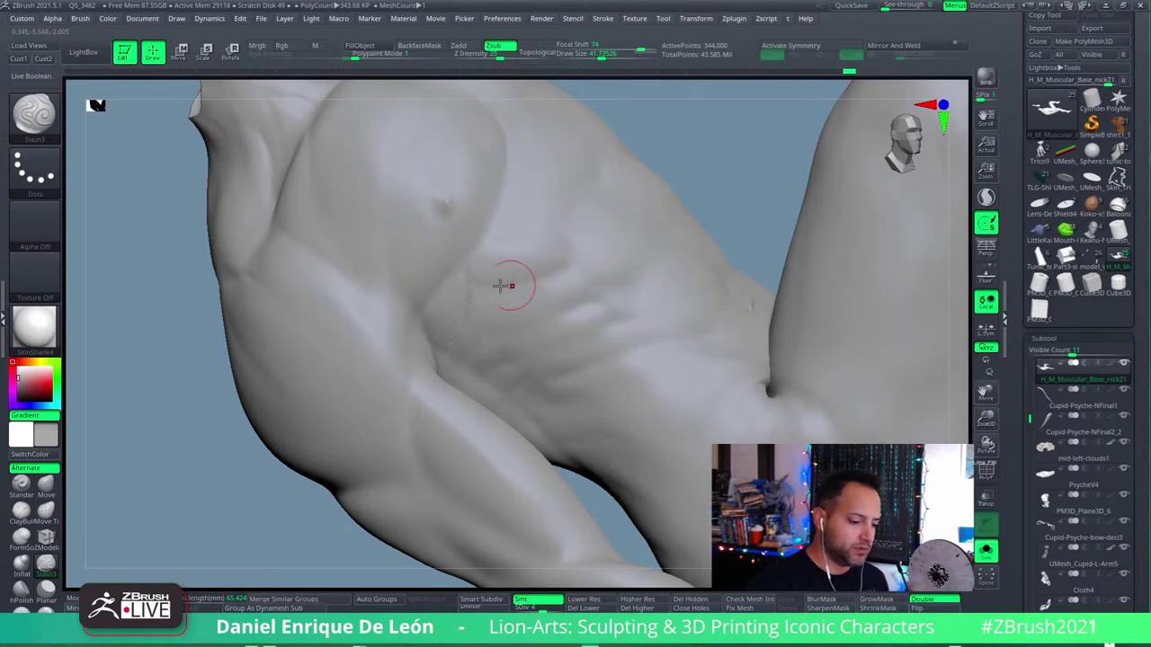
mouse_move(585, 257)
right_down()
mouse_move(578, 300)
mouse_move(602, 285)
mouse_move(566, 323)
mouse_move(629, 269)
mouse_move(630, 291)
mouse_move(629, 275)
mouse_move(568, 260)
right_up()
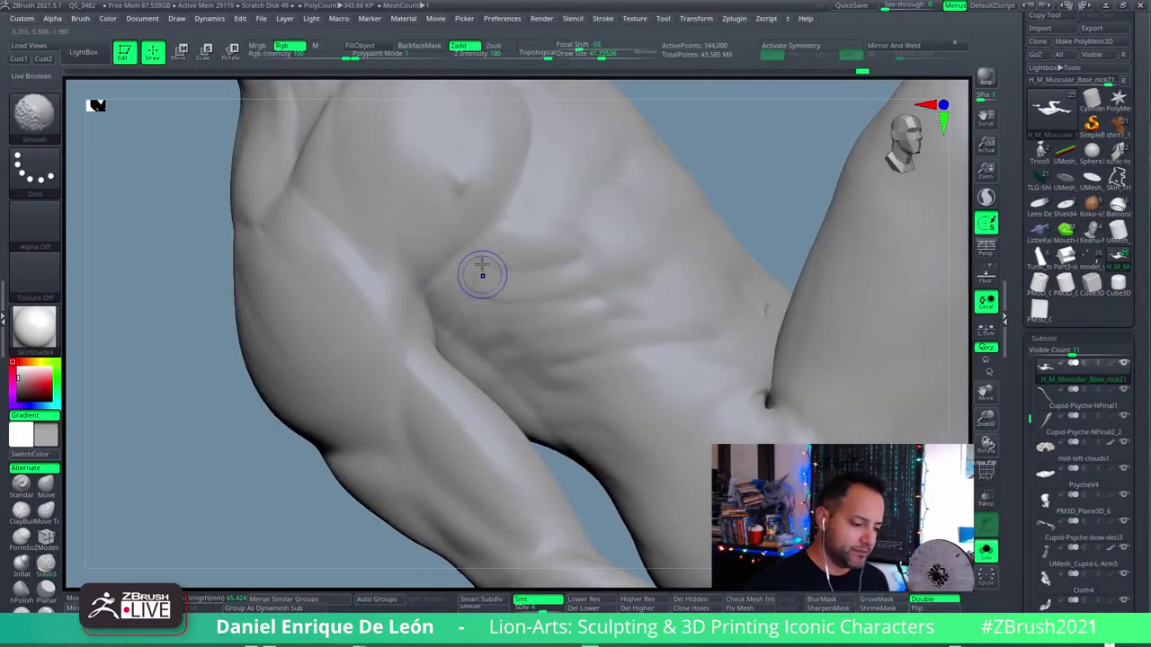
key(alt)
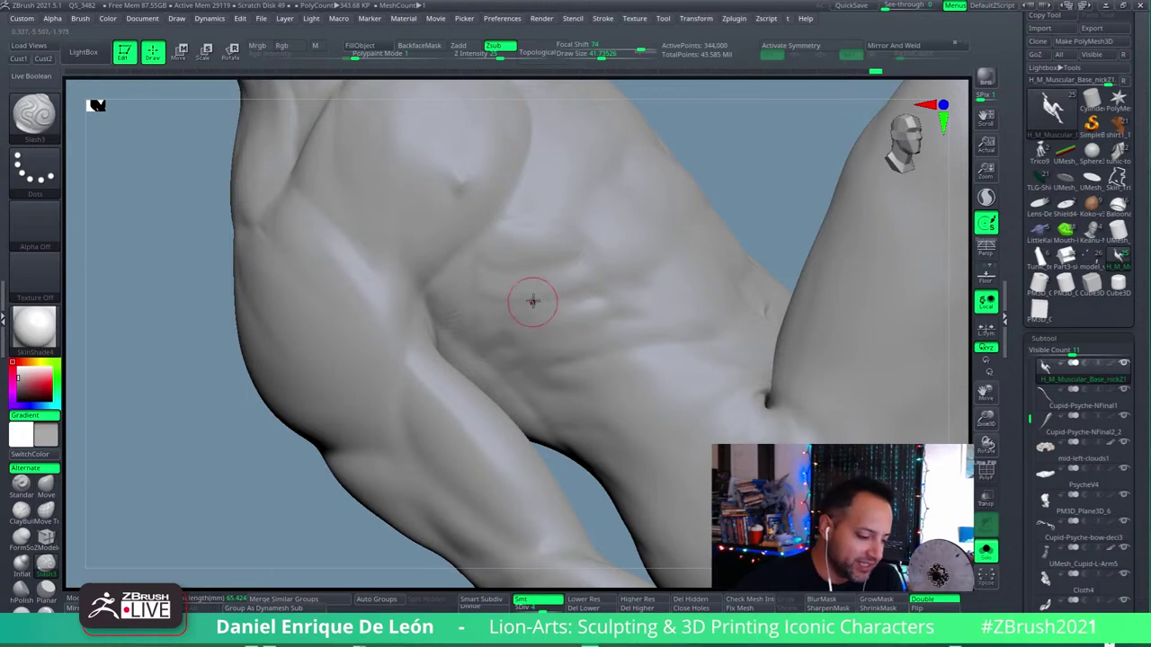
Step: Orbit the model to review the serratus grooves on the side torso
mouse_move(533, 301)
right_down()
mouse_move(545, 311)
mouse_move(524, 298)
mouse_move(518, 330)
right_up()
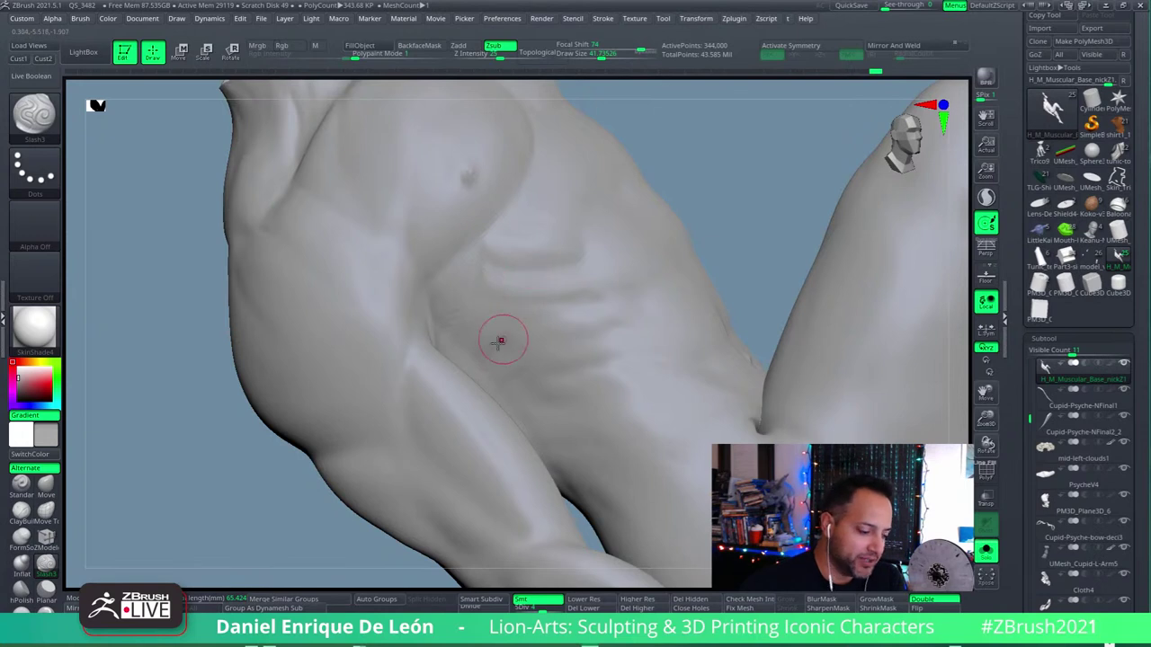
right_drag(478, 341, 530, 279)
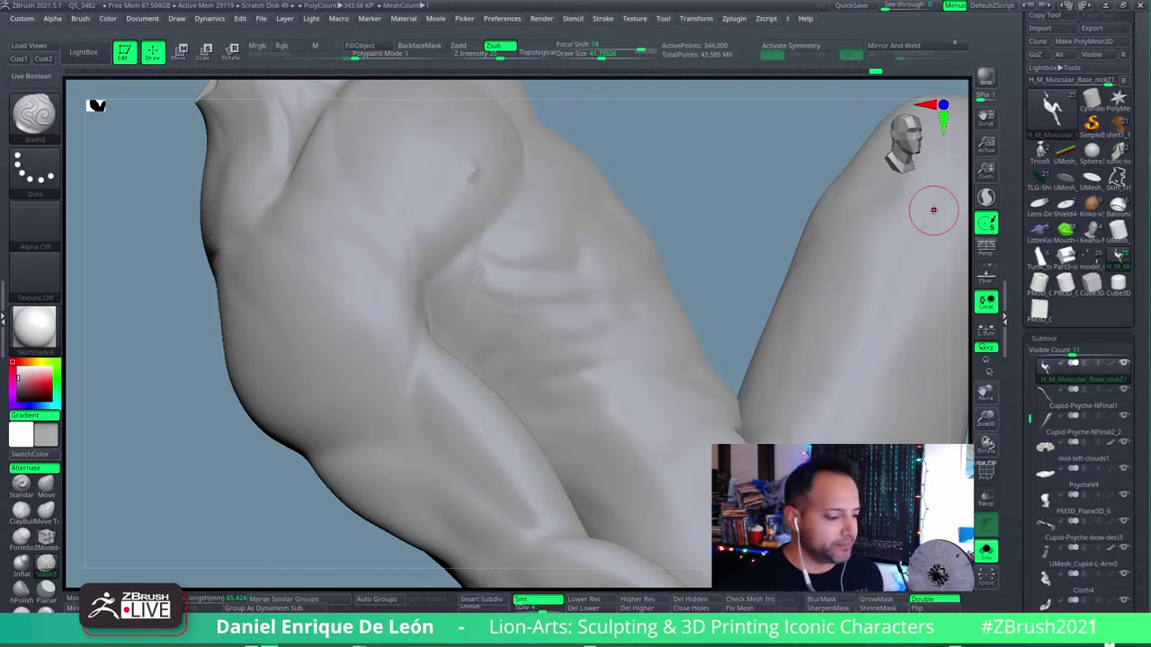
Step: Smooth and re-carve the side rib grooves while orbiting the torso
right_drag(933, 210, 724, 174)
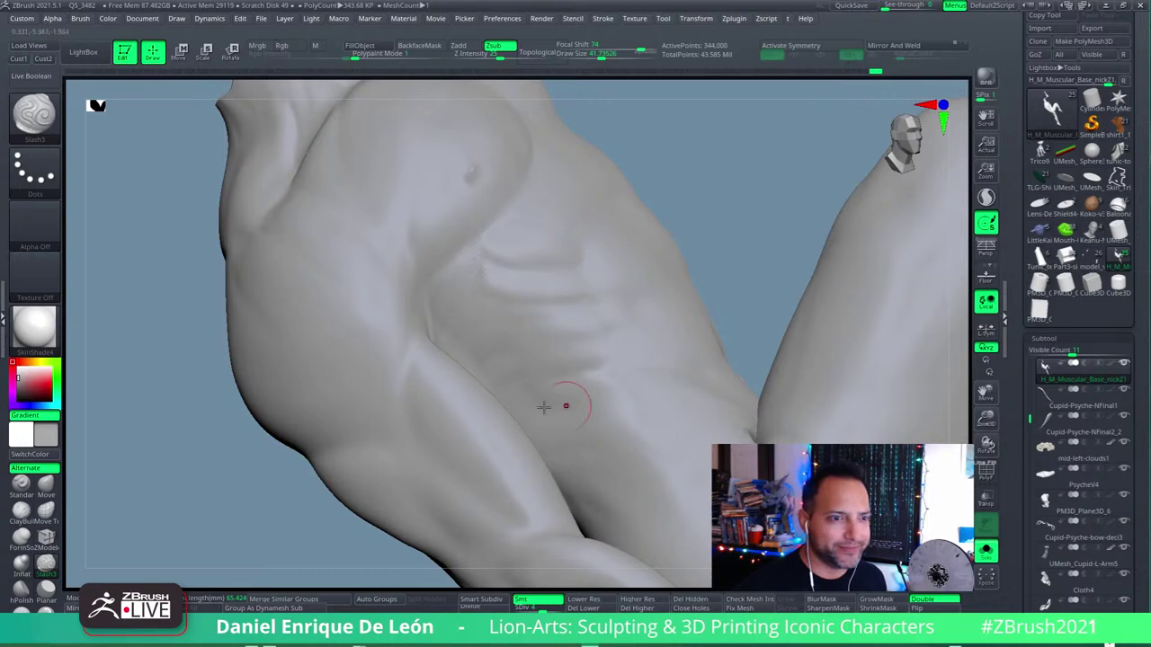
mouse_move(552, 290)
right_down()
mouse_move(555, 312)
mouse_move(634, 297)
mouse_move(616, 329)
right_up()
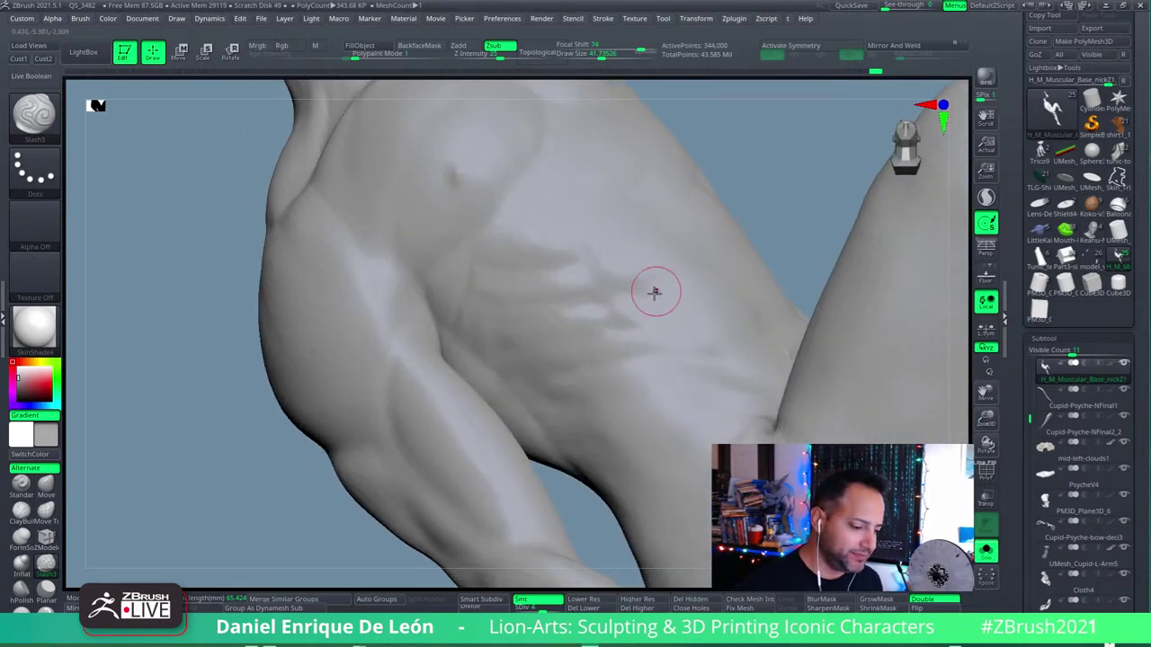
key(shift)
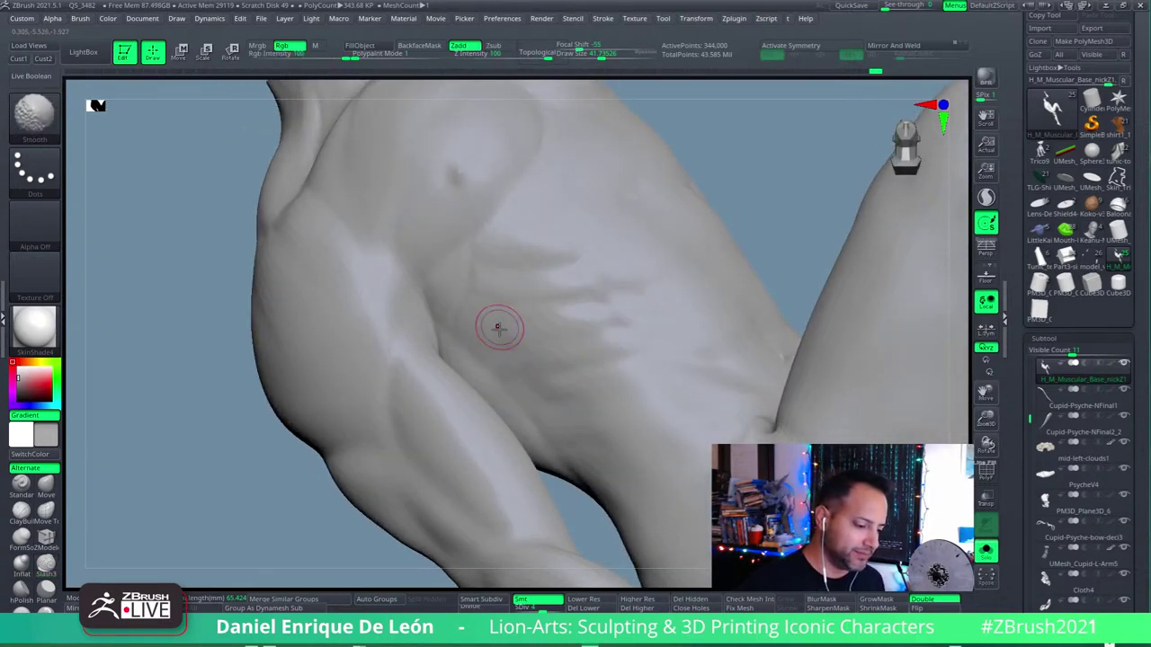
key(alt)
mouse_move(505, 319)
right_down()
mouse_move(535, 278)
mouse_move(514, 324)
right_up()
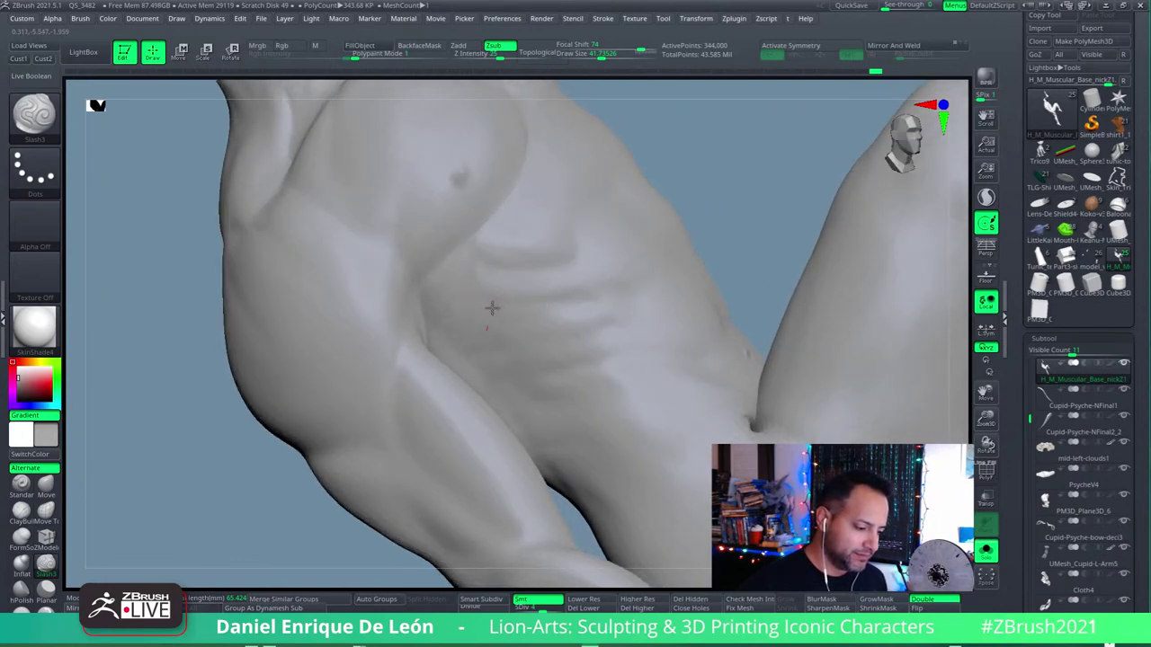
right_drag(516, 257, 524, 315)
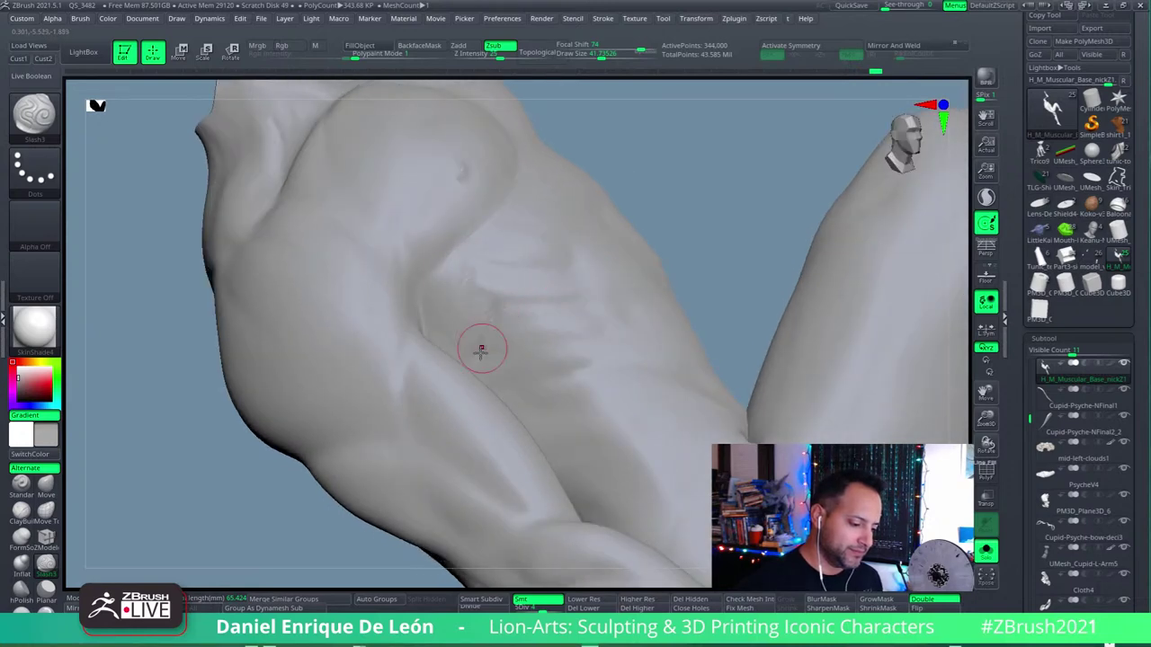
right_drag(481, 349, 476, 357)
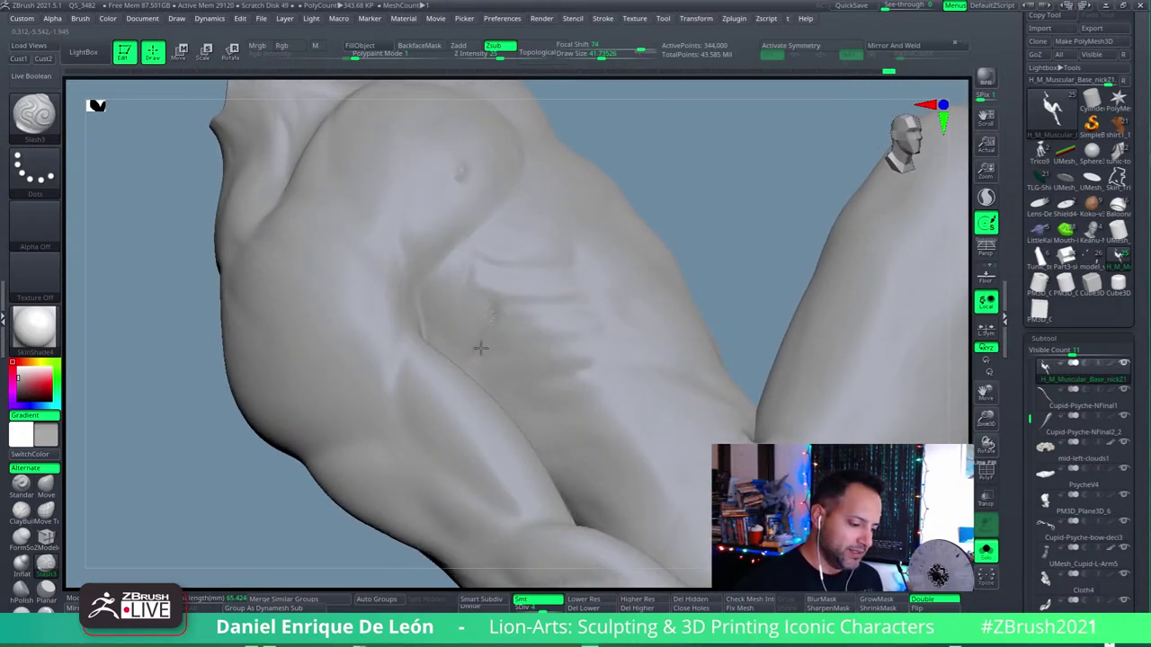
mouse_move(504, 303)
right_down()
mouse_move(514, 321)
mouse_move(488, 330)
right_up()
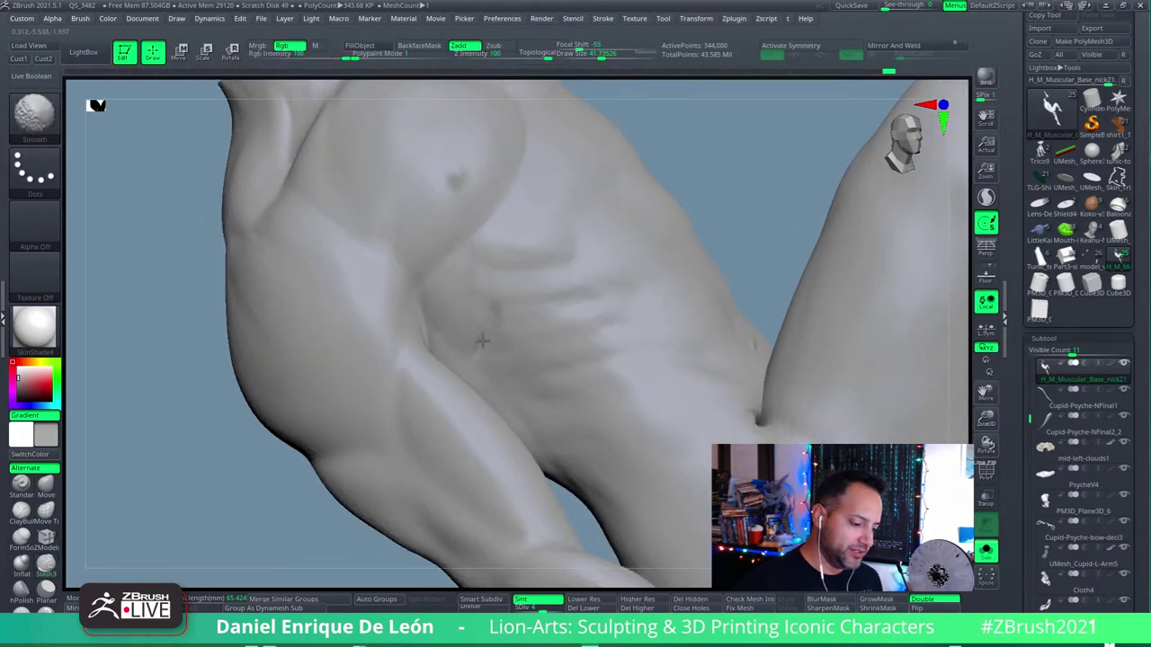
Step: Subdivide the mesh to about 1.375 million active points and check the side and hip
key(ctrl+d)
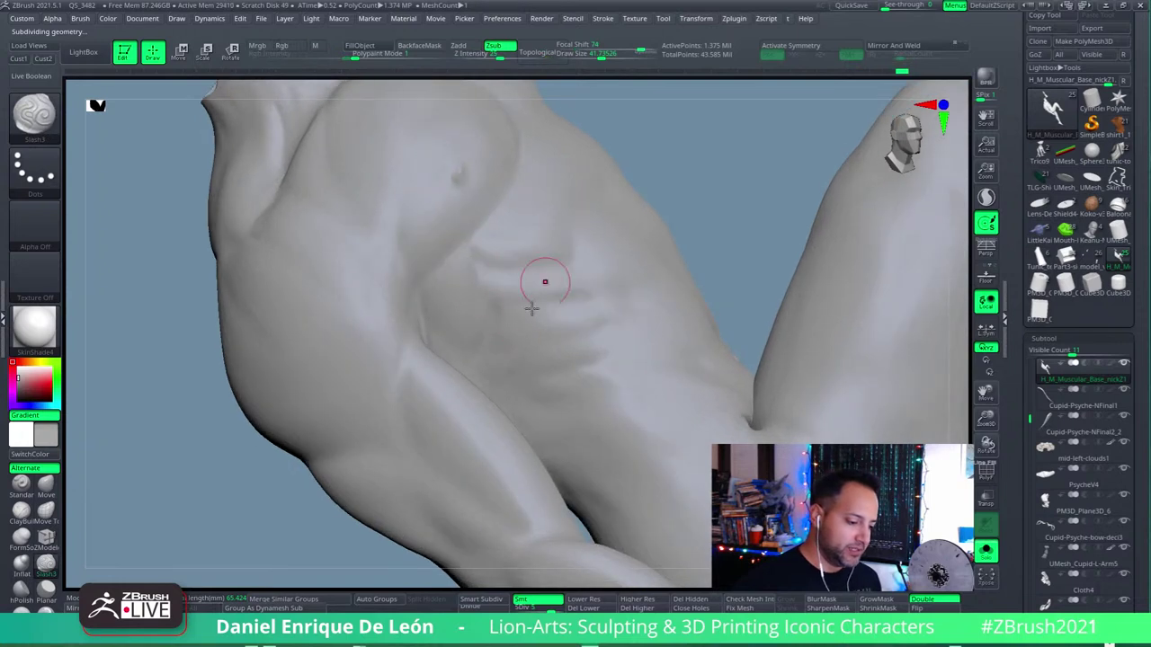
right_drag(527, 231, 453, 246)
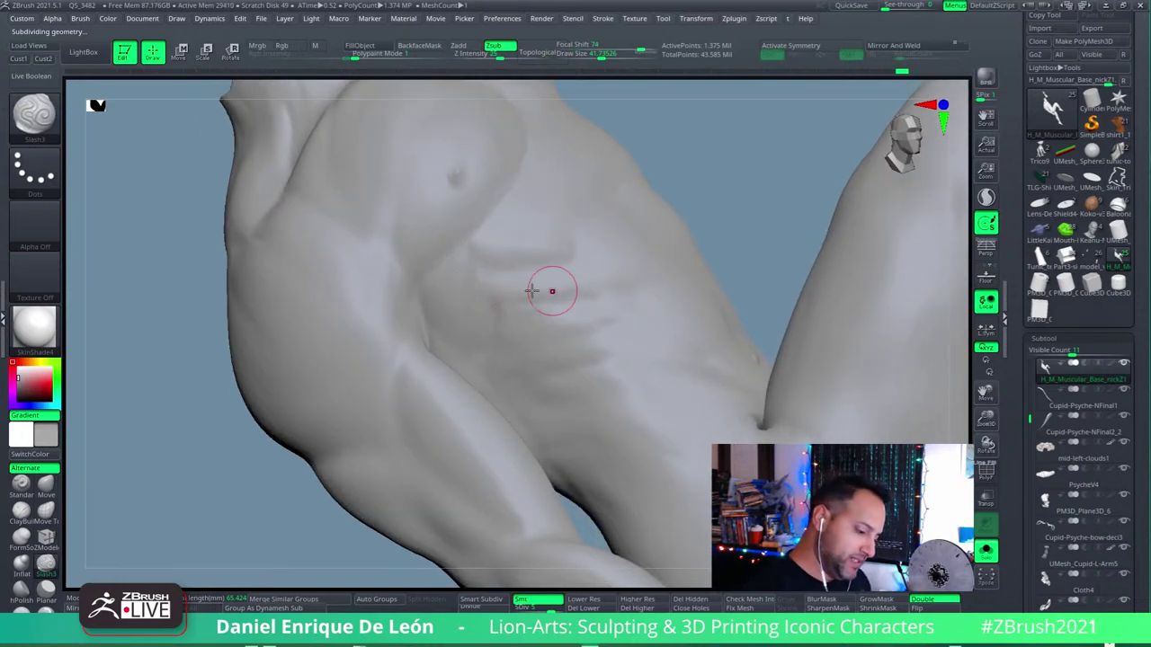
right_drag(540, 300, 508, 313)
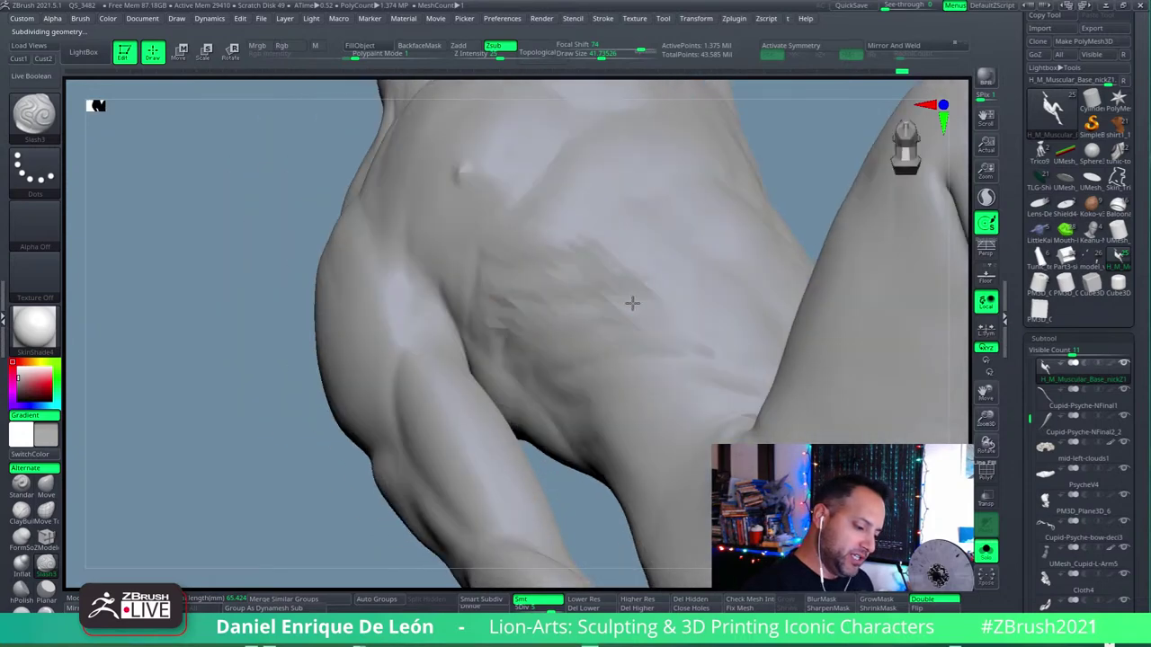
right_drag(632, 303, 650, 257)
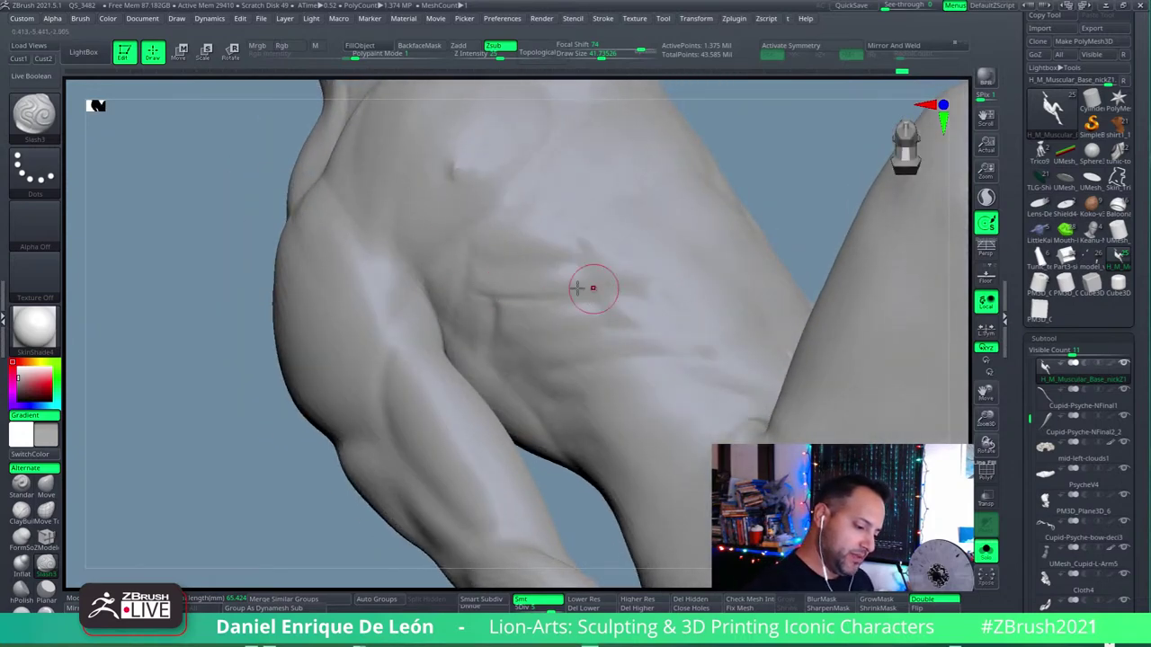
right_drag(592, 288, 524, 272)
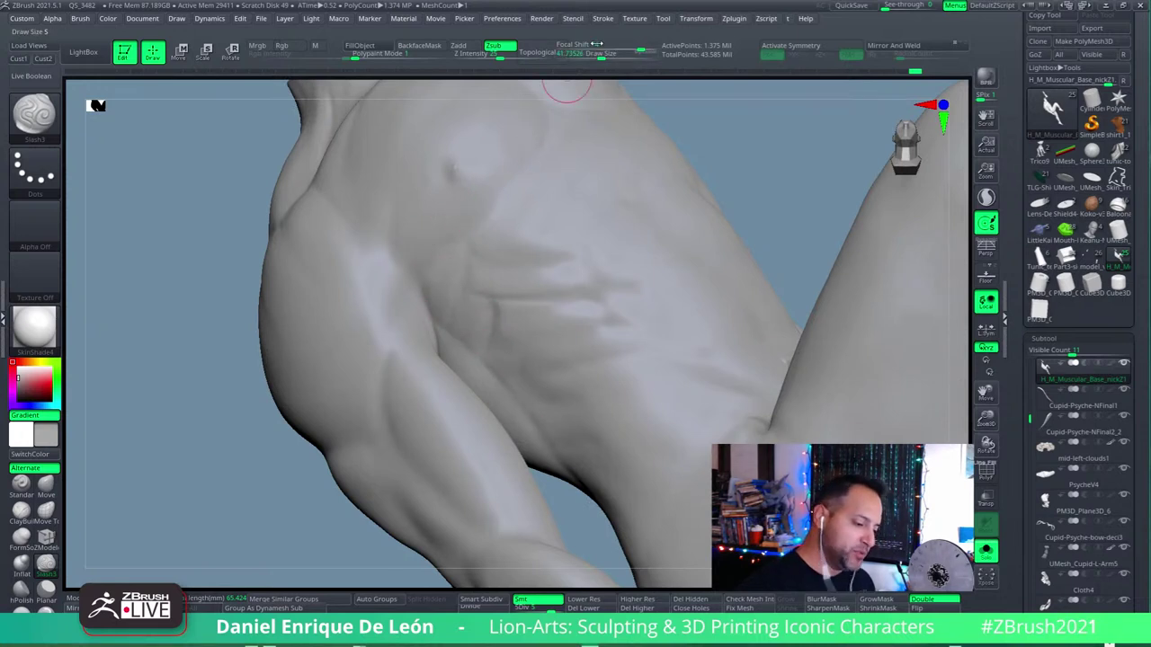
Step: Raise Draw Size to about 60 and smooth the side rib grooves
drag(603, 55, 607, 55)
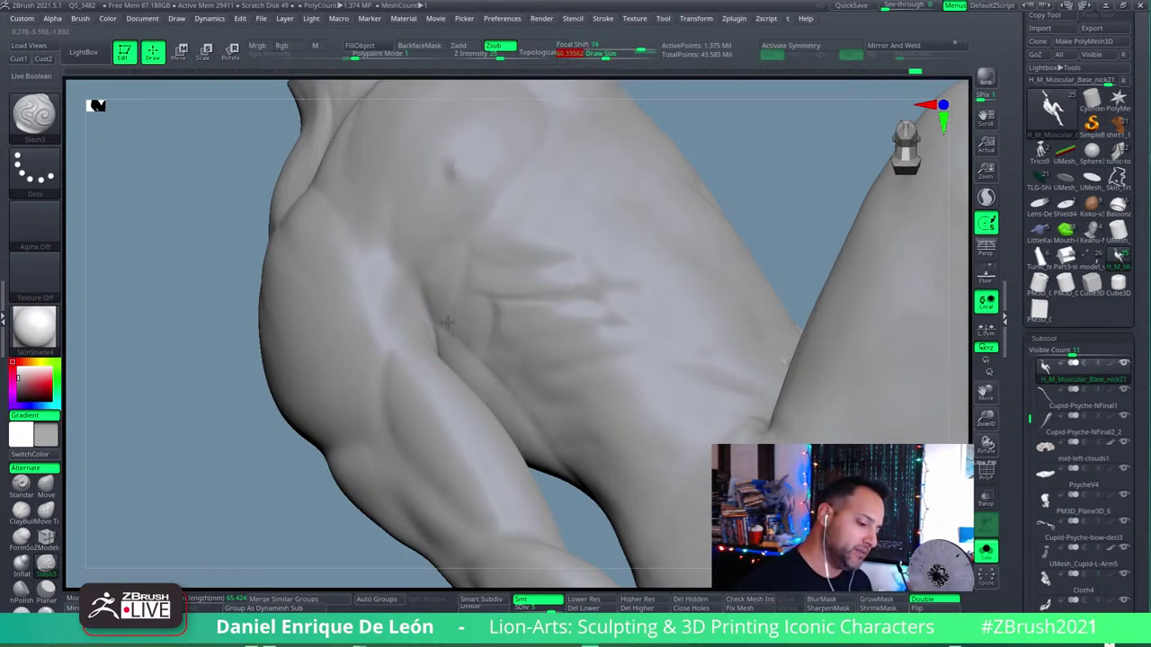
key(shift)
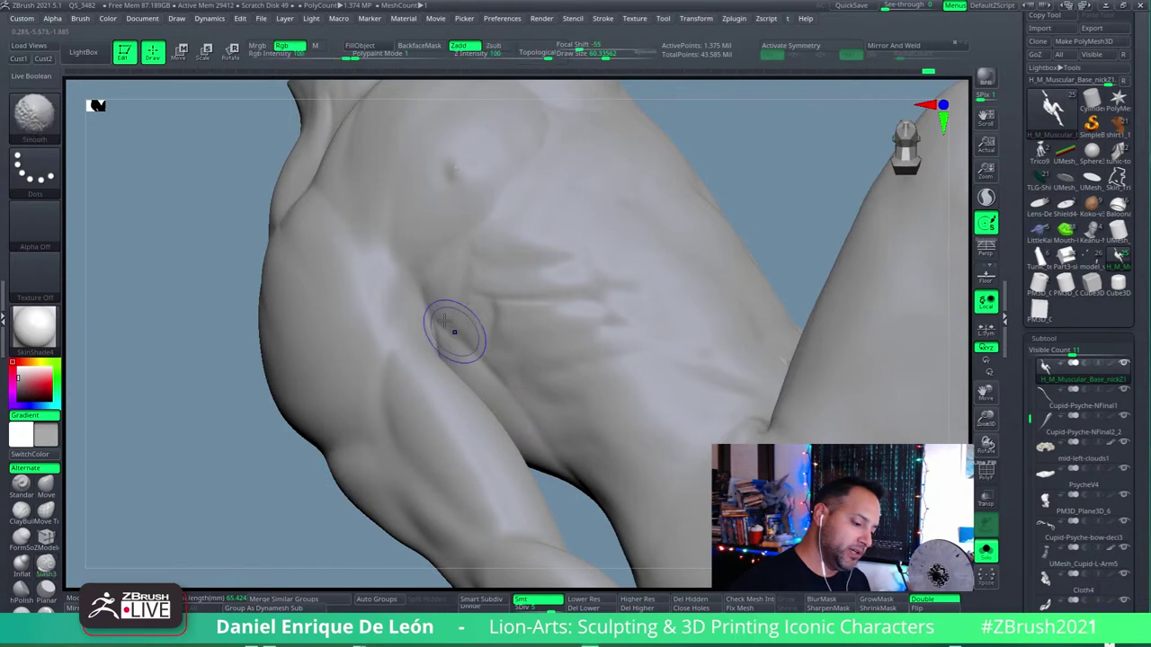
right_drag(510, 388, 542, 342)
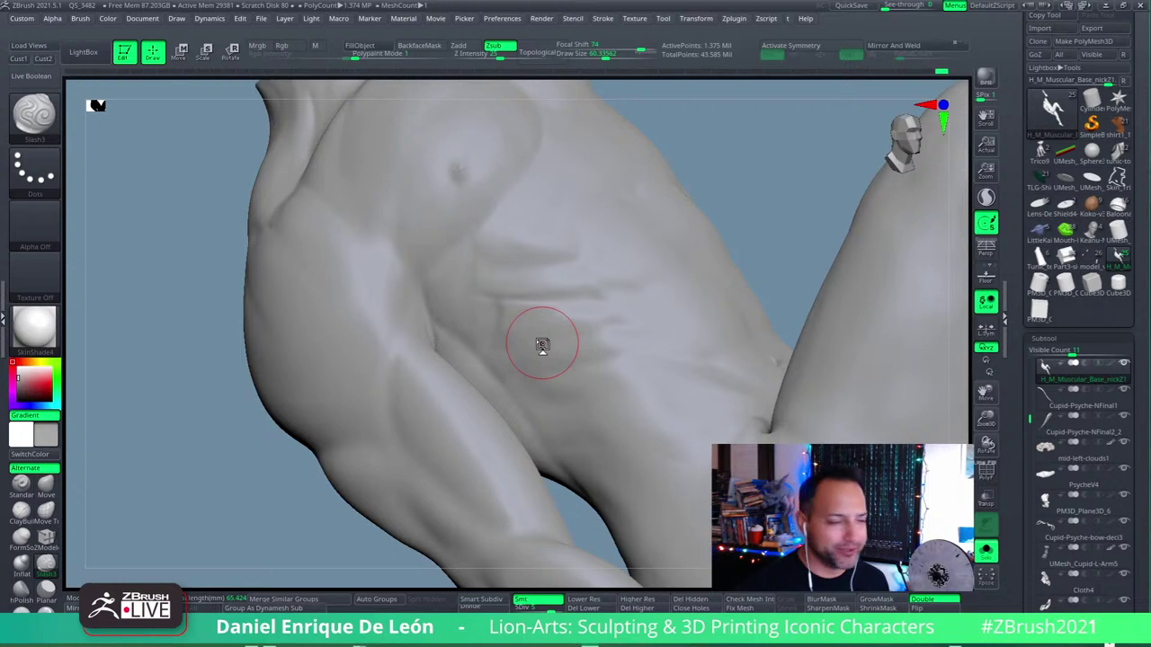
Step: Orbit toward the side chest and Shift-smooth the rib grooves into the ribcage
mouse_move(543, 347)
right_down()
mouse_move(585, 285)
mouse_move(596, 291)
mouse_move(599, 278)
mouse_move(566, 306)
mouse_move(587, 256)
right_up()
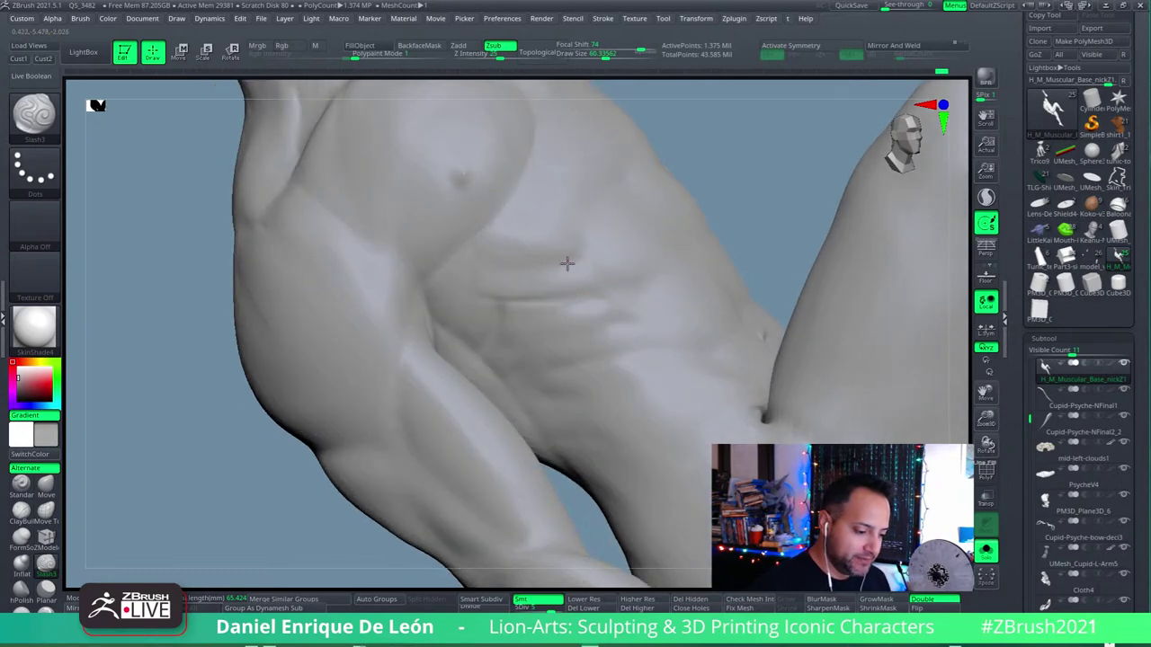
mouse_move(465, 257)
right_down()
mouse_move(516, 231)
mouse_move(470, 264)
right_up()
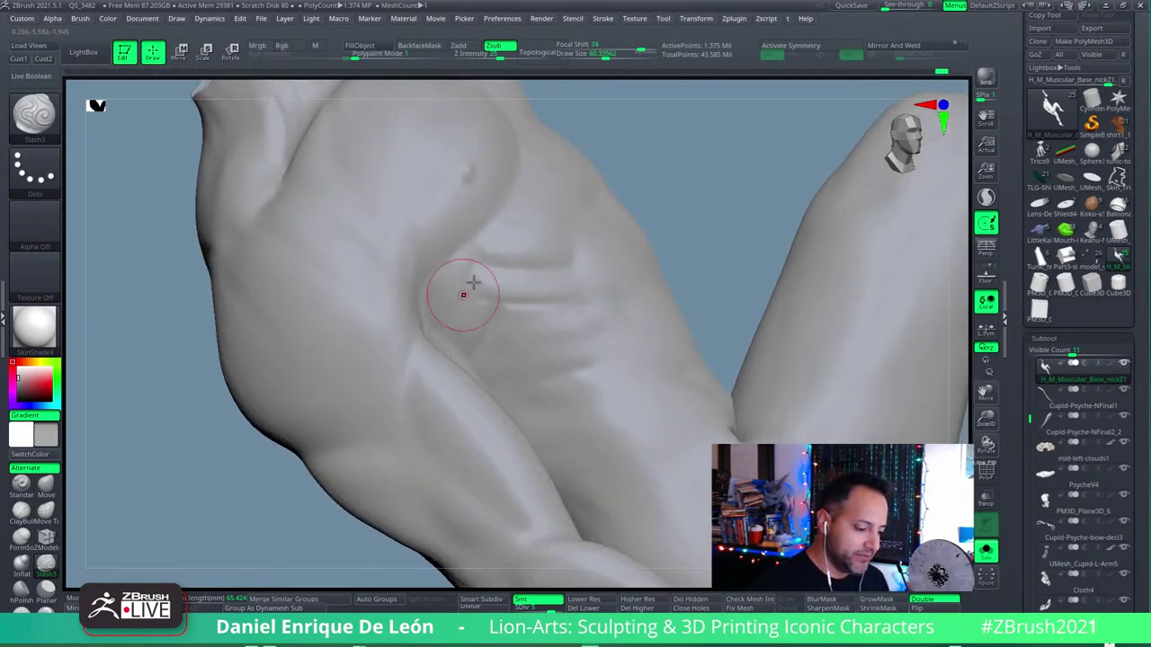
mouse_move(432, 334)
right_down()
mouse_move(624, 257)
mouse_move(606, 314)
mouse_move(601, 282)
mouse_move(642, 231)
mouse_move(658, 253)
mouse_move(575, 236)
mouse_move(581, 255)
right_up()
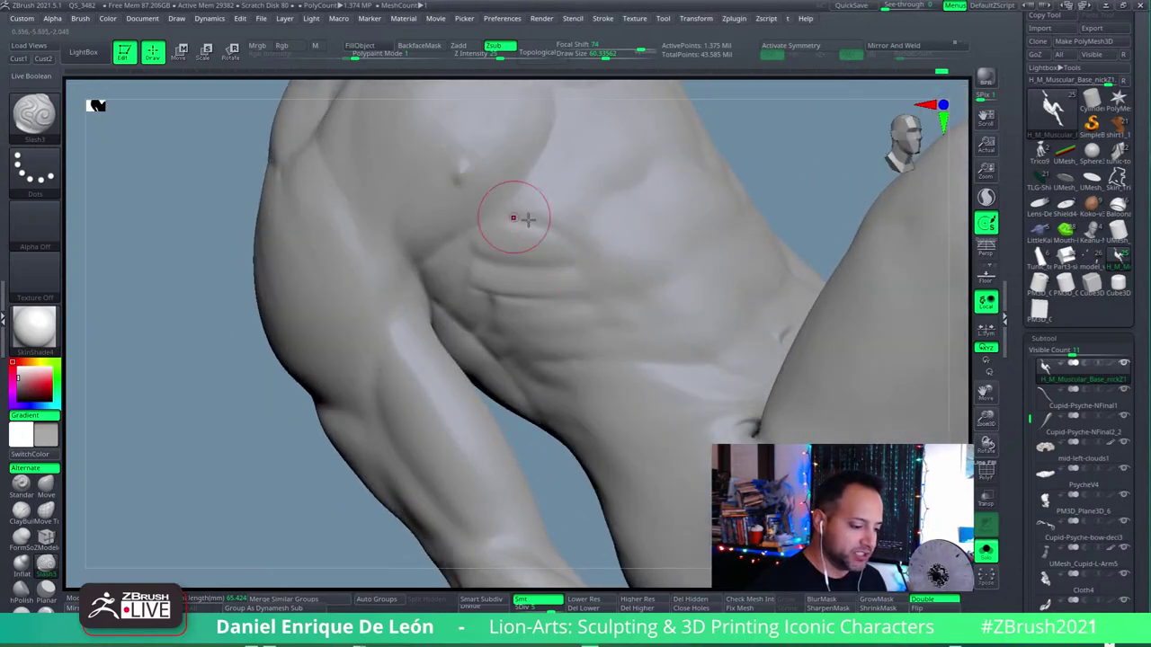
right_drag(516, 214, 532, 198)
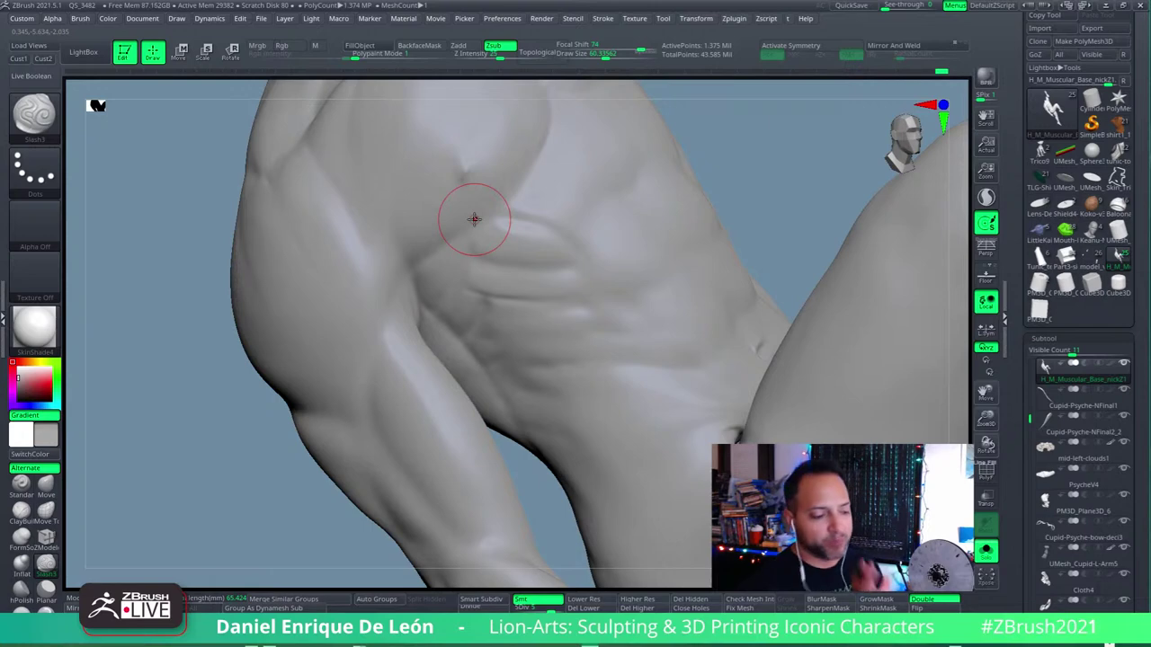
mouse_move(473, 219)
right_down()
mouse_move(506, 239)
mouse_move(527, 231)
mouse_move(534, 197)
mouse_move(483, 276)
right_up()
key(shift)
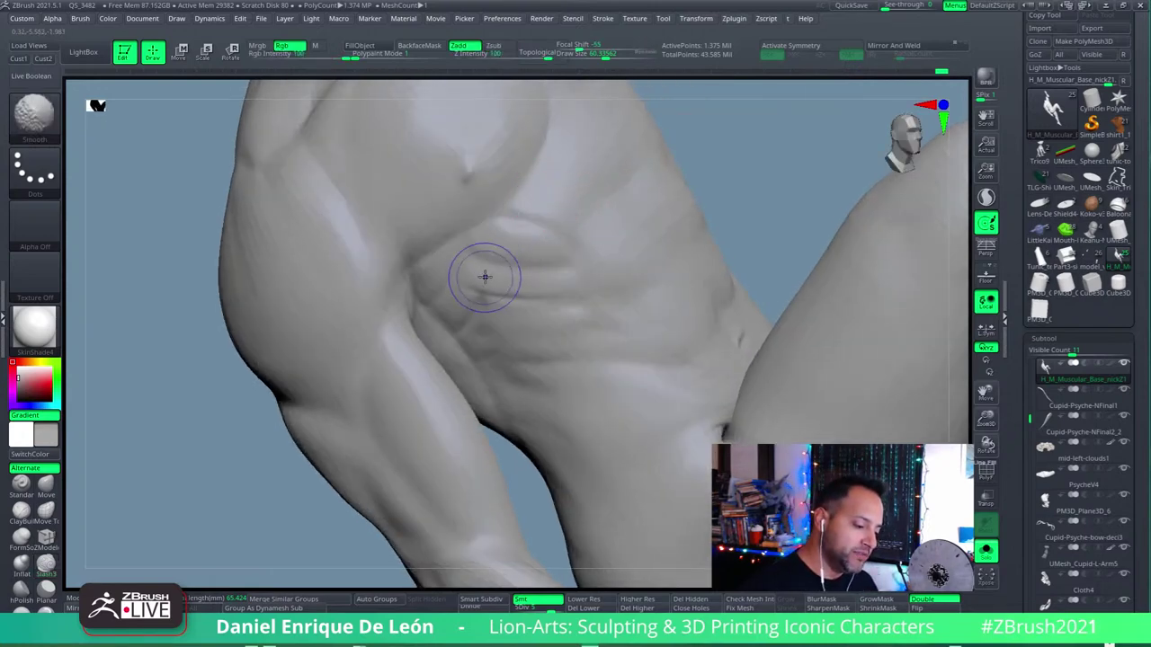
right_drag(521, 240, 521, 244)
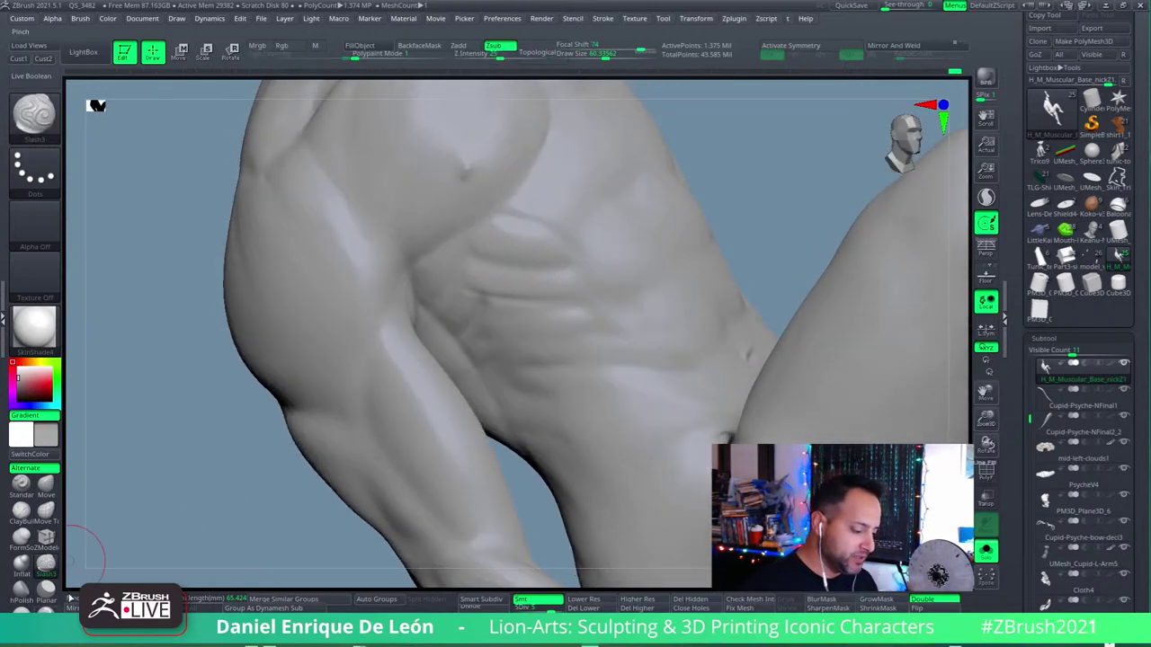
Step: Build up the oblique and serratus mass with the FormSoft brush
click(20, 537)
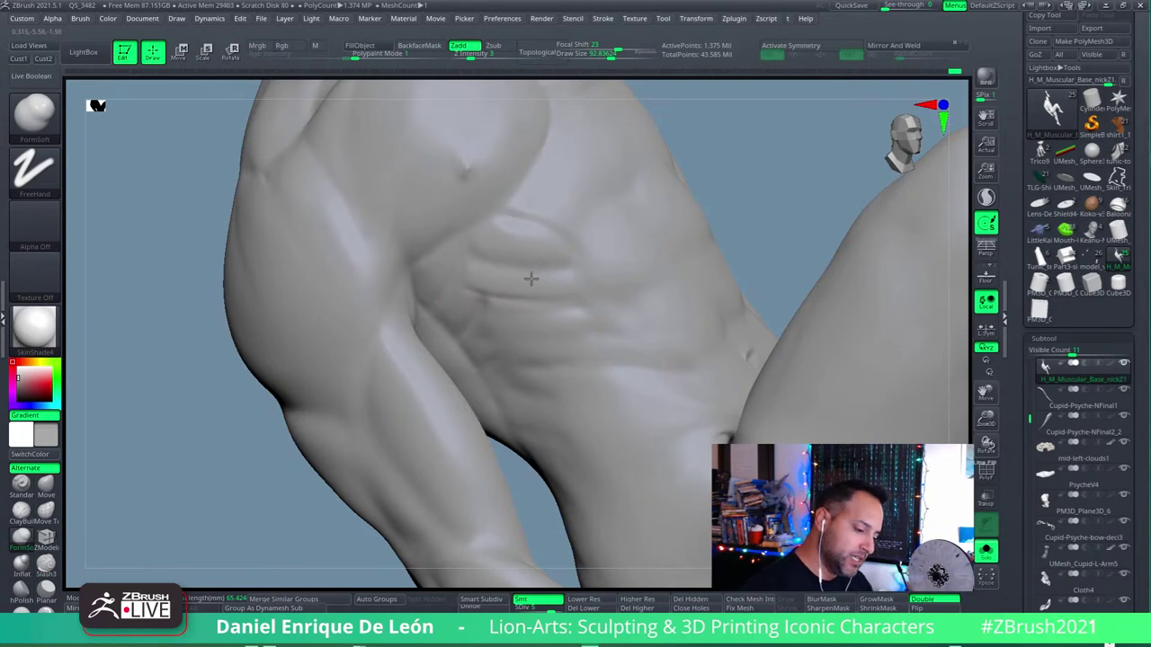
mouse_move(531, 257)
right_down()
mouse_move(557, 231)
mouse_move(441, 257)
right_up()
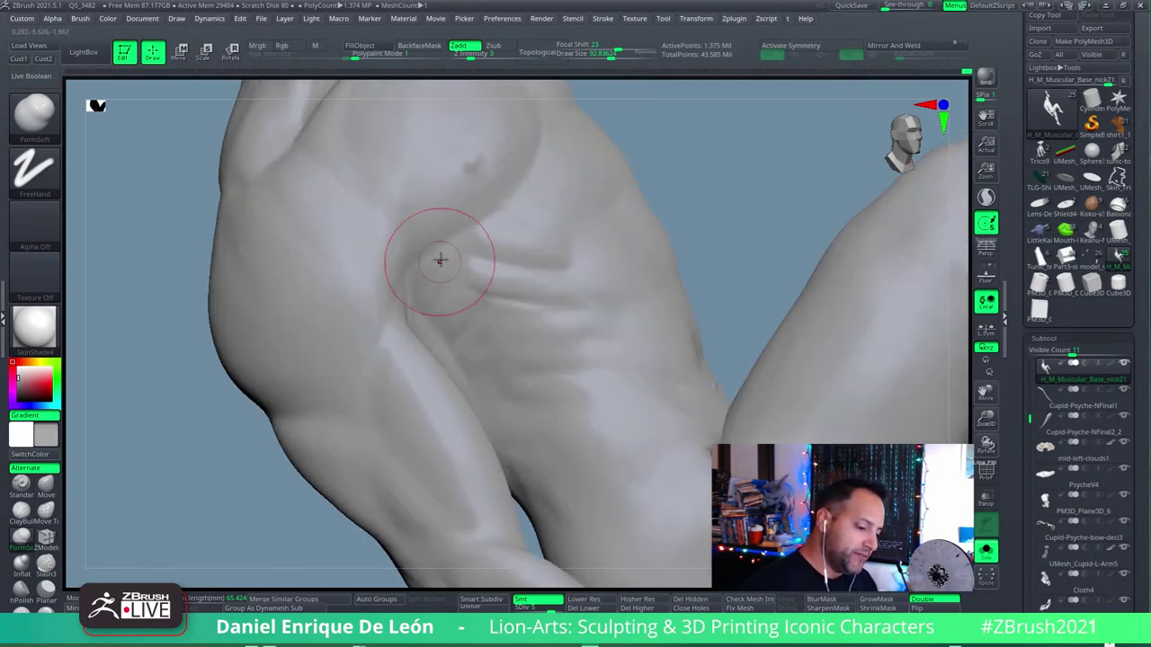
mouse_move(420, 297)
mouse_down()
mouse_move(437, 270)
mouse_move(462, 275)
mouse_move(459, 313)
mouse_up()
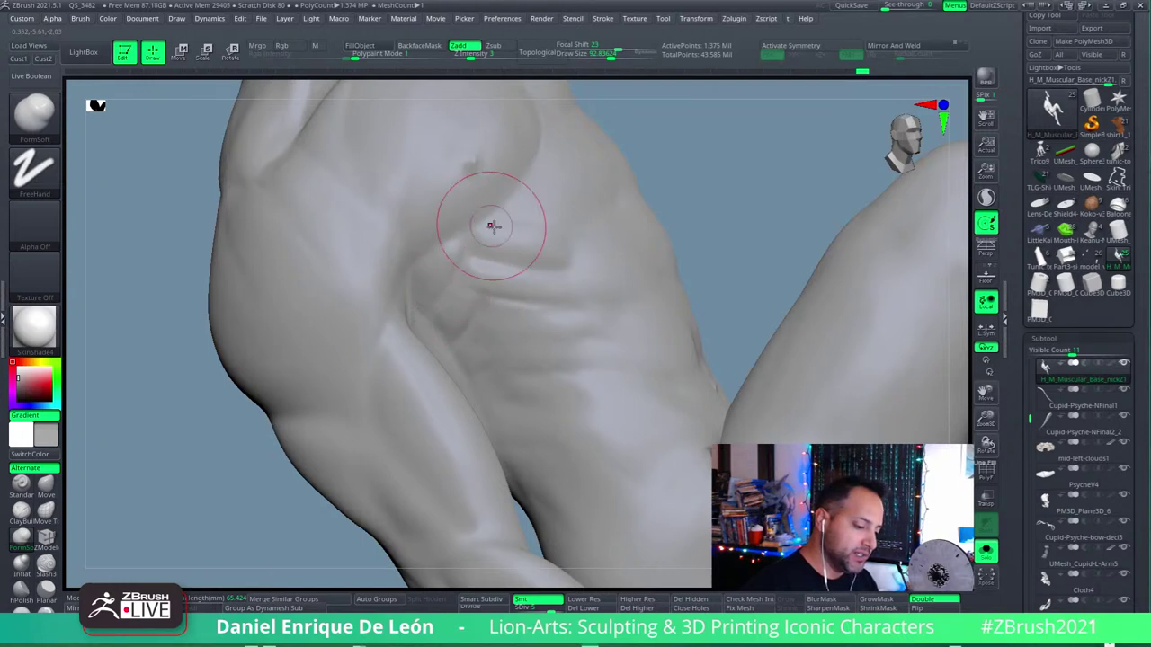
Step: Carve a rib groove with Slash3, then orbit the torso at the lower, faceted subdivision level
click(46, 564)
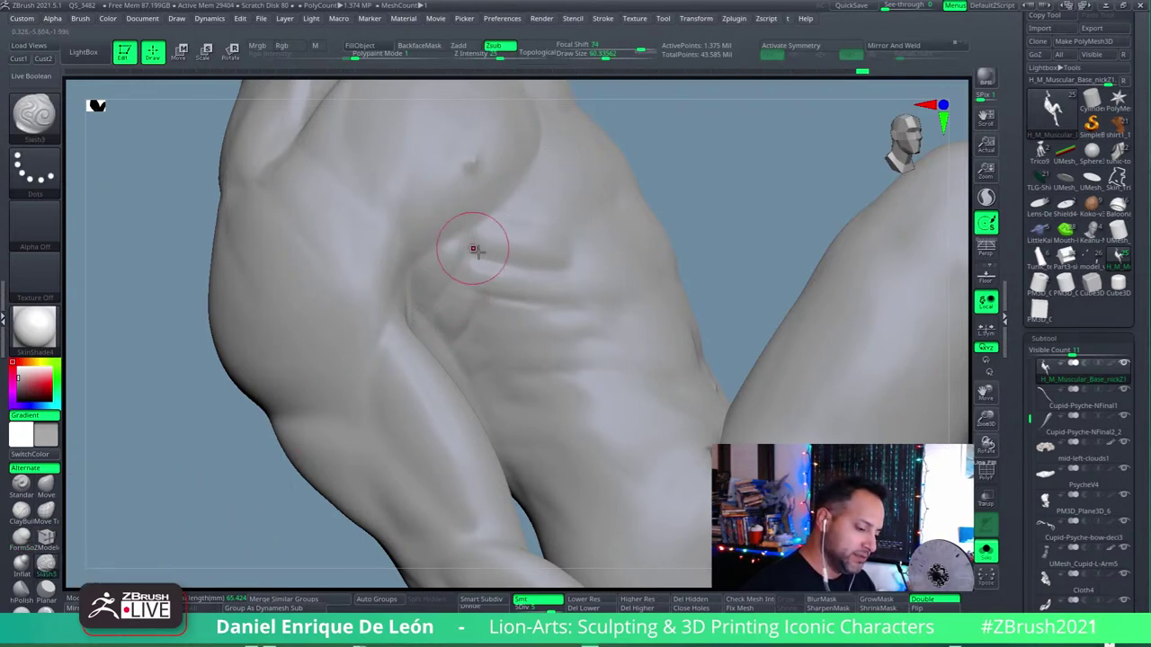
mouse_move(449, 282)
mouse_down()
mouse_move(496, 290)
mouse_move(444, 280)
mouse_up()
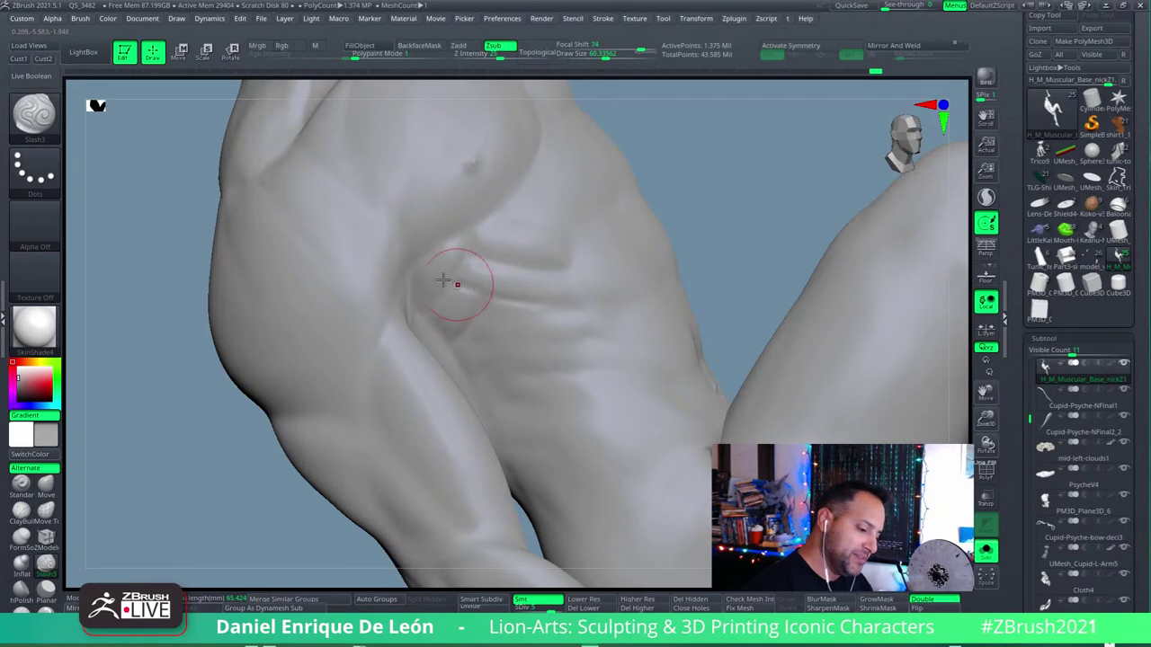
mouse_move(540, 257)
right_down()
mouse_move(570, 243)
mouse_move(509, 303)
mouse_move(647, 200)
mouse_move(644, 255)
right_up()
right_drag(555, 326, 480, 278)
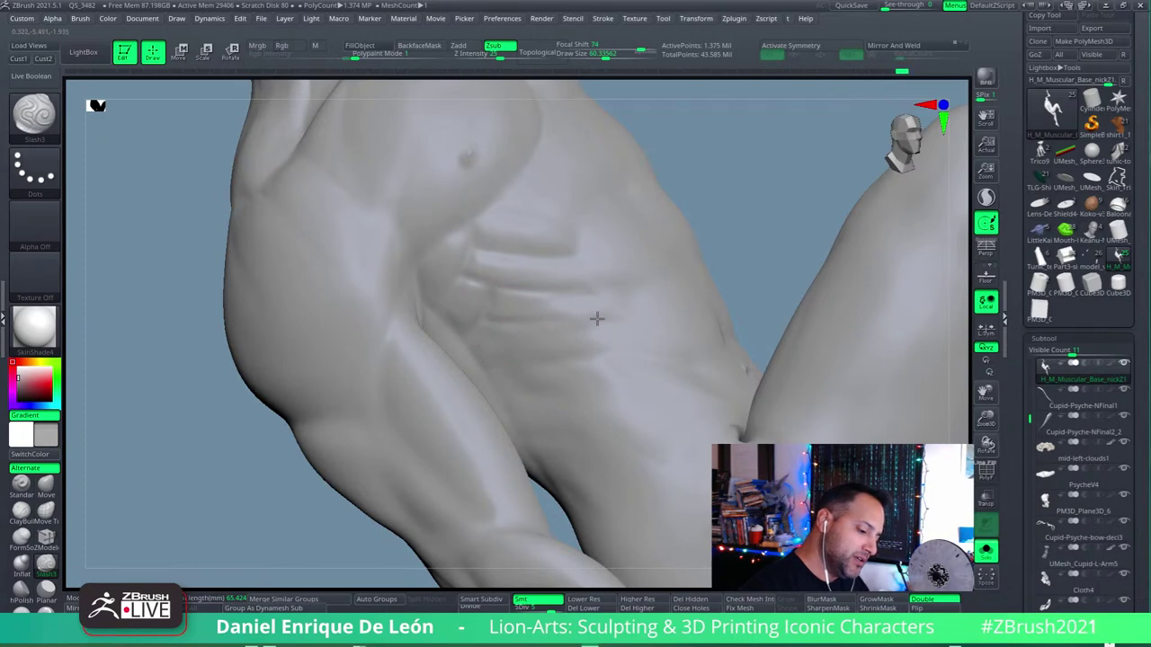
mouse_move(596, 318)
right_down()
mouse_move(490, 270)
mouse_move(540, 303)
mouse_move(581, 290)
mouse_move(521, 256)
right_up()
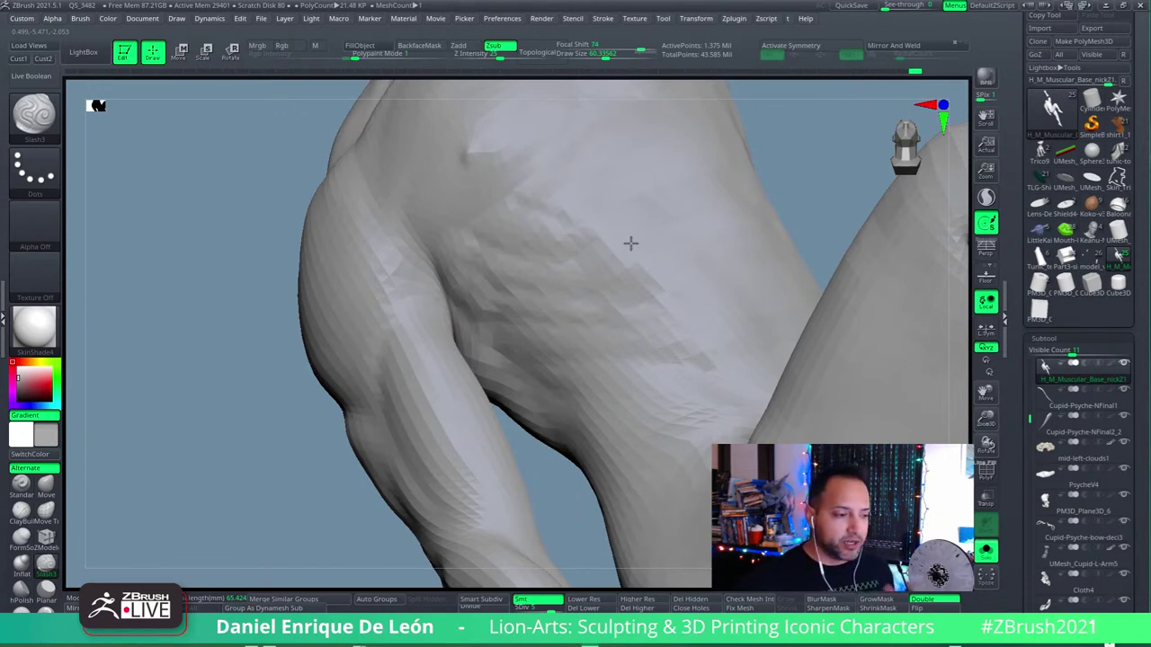
Step: Return to the highest subdivision (1.375 million points) and carve new side-rib grooves
key(d)
key(d)
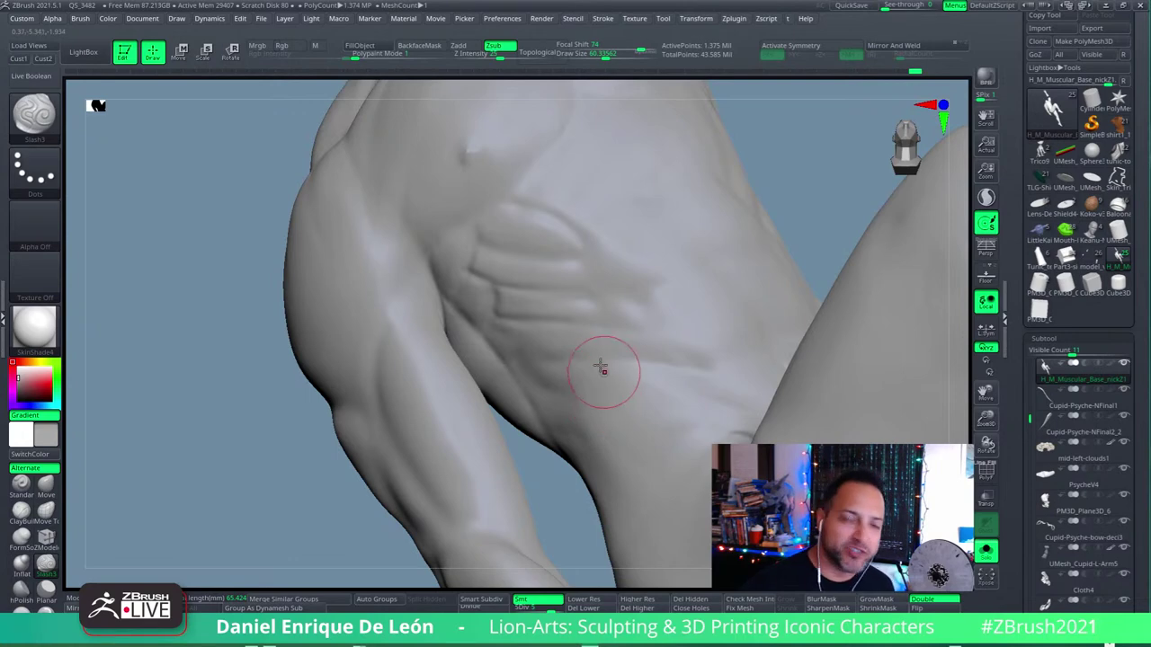
mouse_move(598, 372)
right_down()
mouse_move(601, 332)
mouse_move(539, 275)
mouse_move(522, 290)
right_up()
key(shift)
alt+drag(521, 291, 522, 275)
Step: Smooth the freshly carved serratus grooves and orbit to check them
right_drag(522, 275, 485, 303)
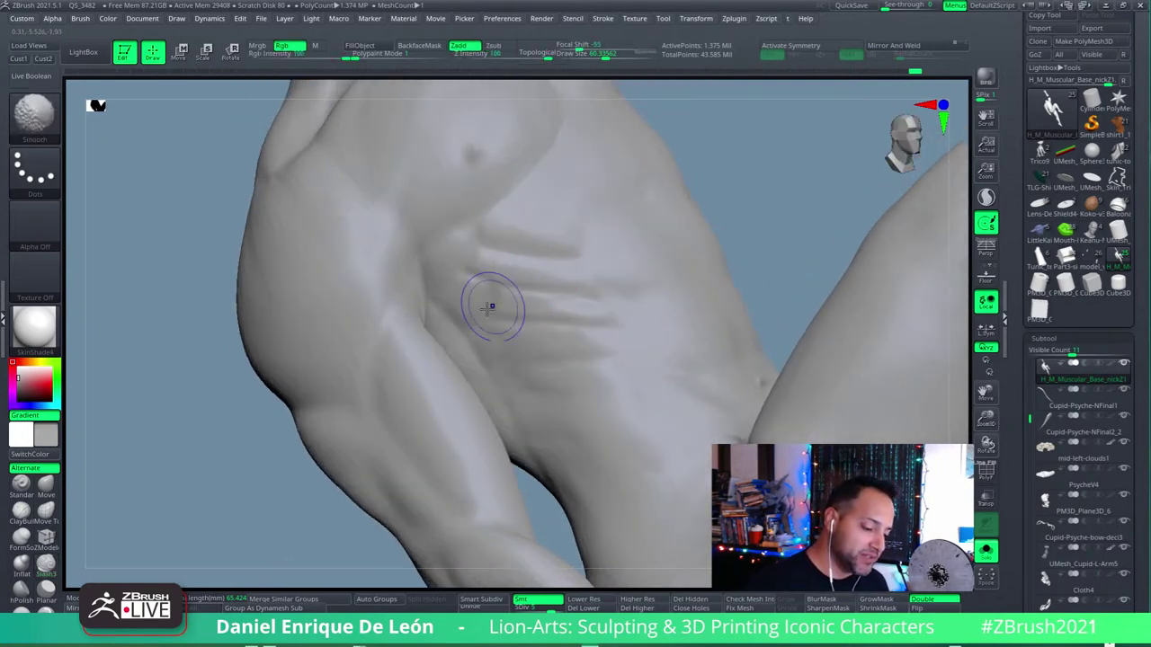
shift+drag(485, 303, 508, 310)
right_drag(509, 310, 520, 288)
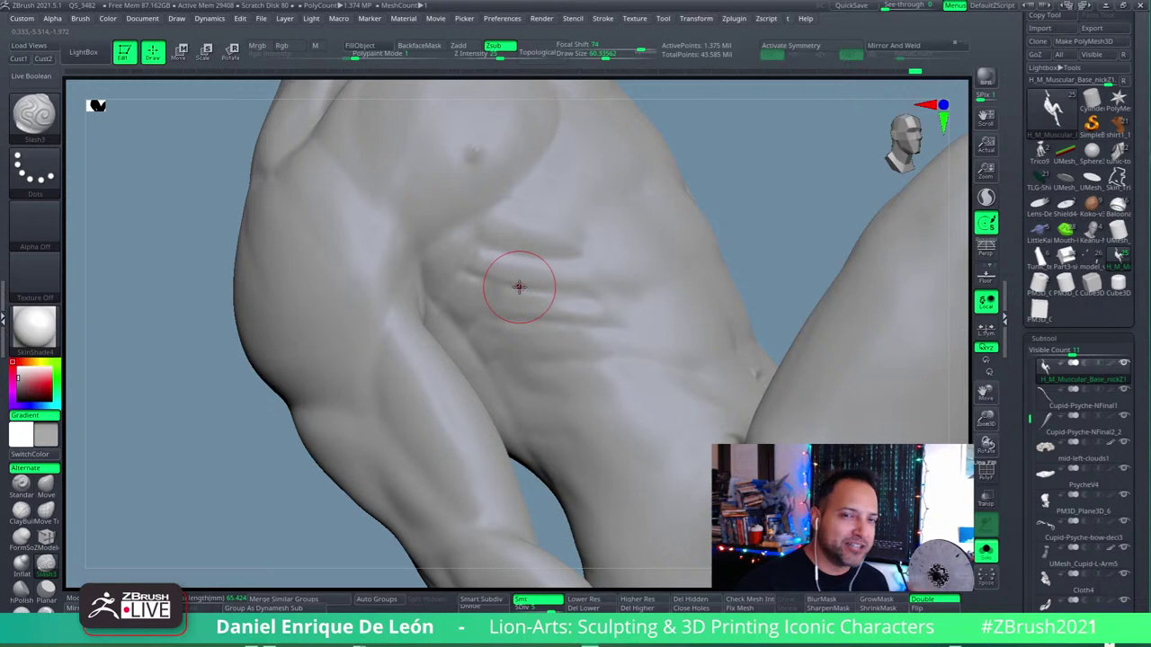
right_drag(519, 287, 515, 252)
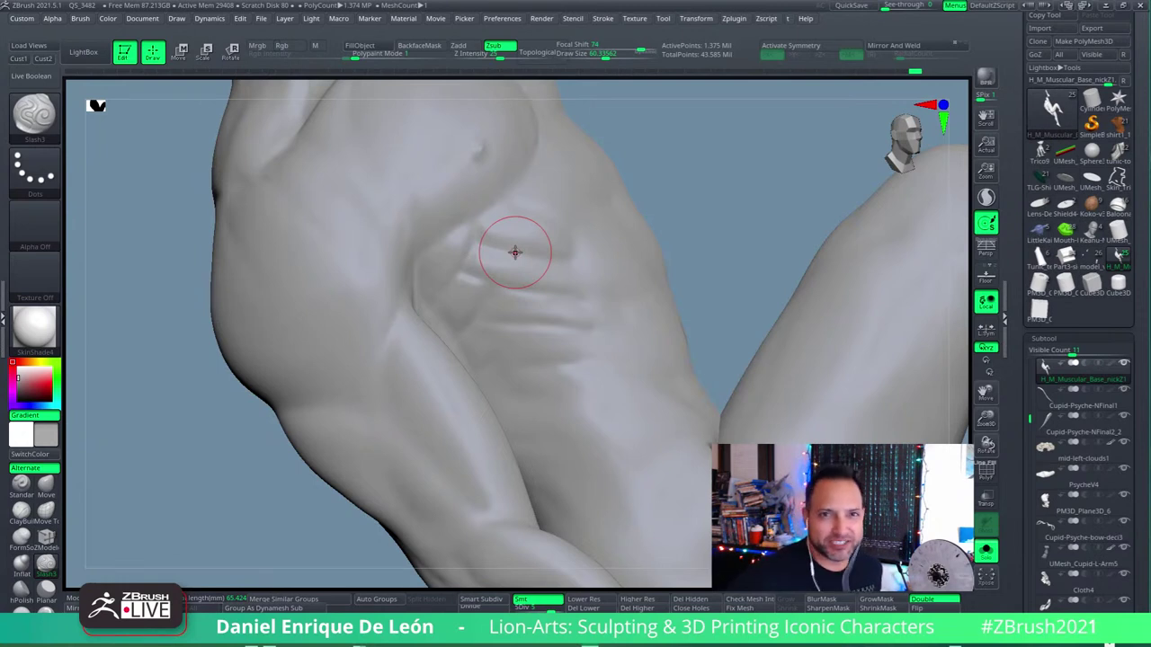
Step: Alternate Slash3 carving and Shift-smoothing on the serratus grooves while orbiting
right_drag(514, 252, 552, 328)
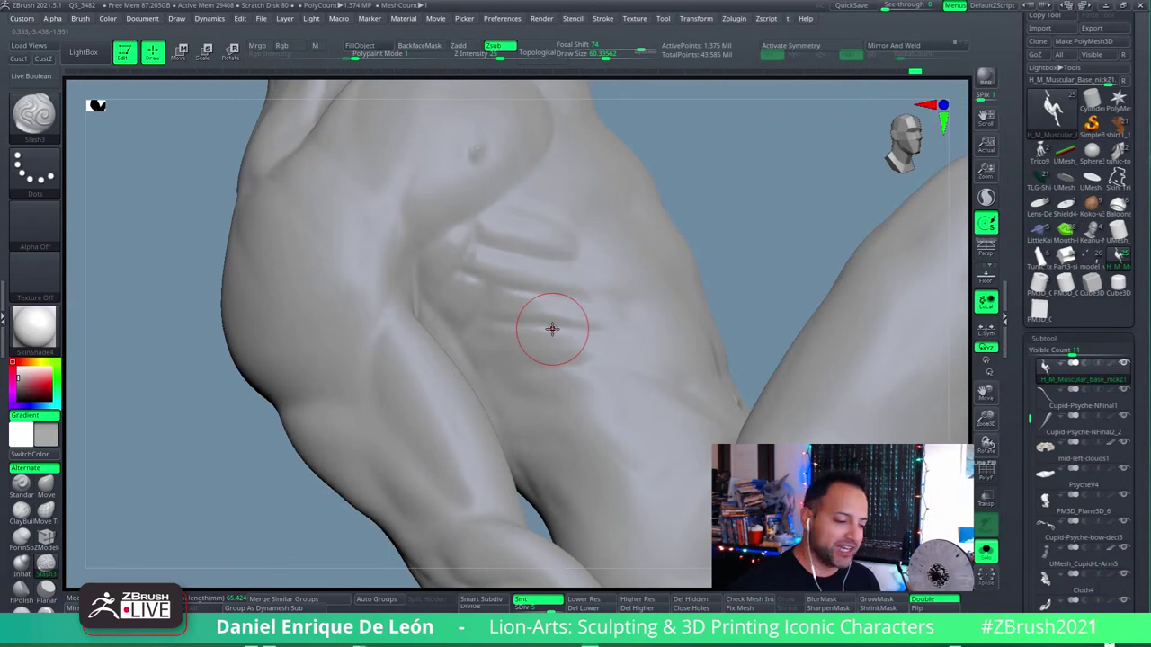
mouse_move(553, 328)
right_down()
mouse_move(547, 278)
mouse_move(578, 270)
right_up()
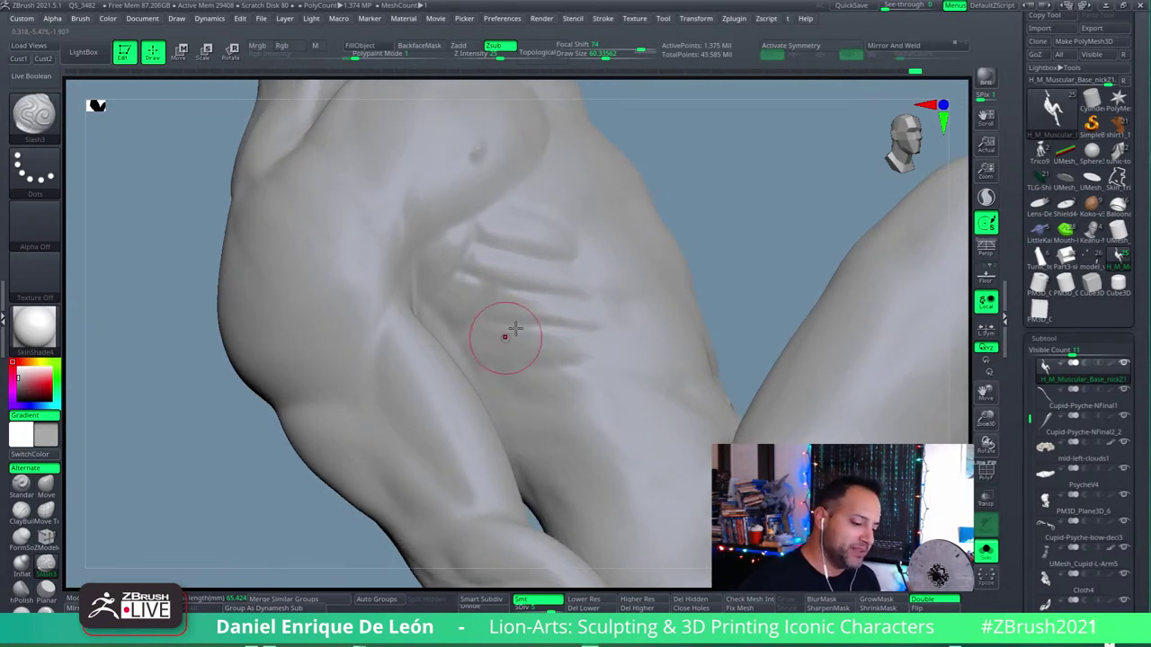
mouse_move(504, 345)
right_down()
mouse_move(531, 300)
mouse_move(547, 301)
mouse_move(541, 347)
mouse_move(529, 314)
mouse_move(524, 324)
right_up()
key(shift)
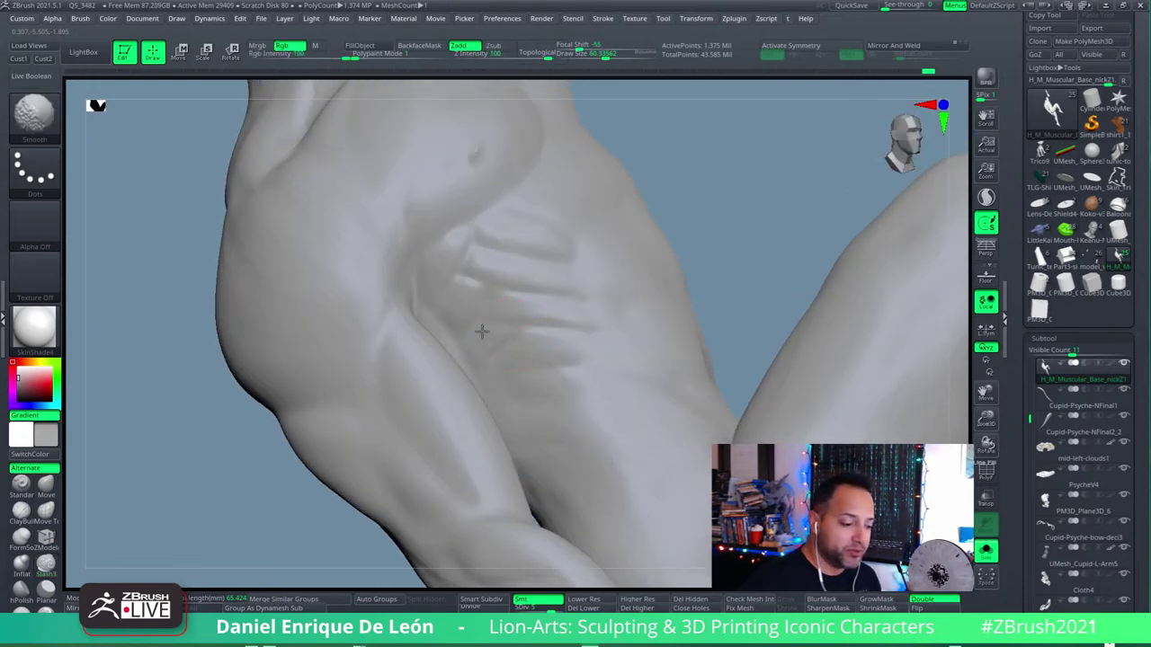
key(shift)
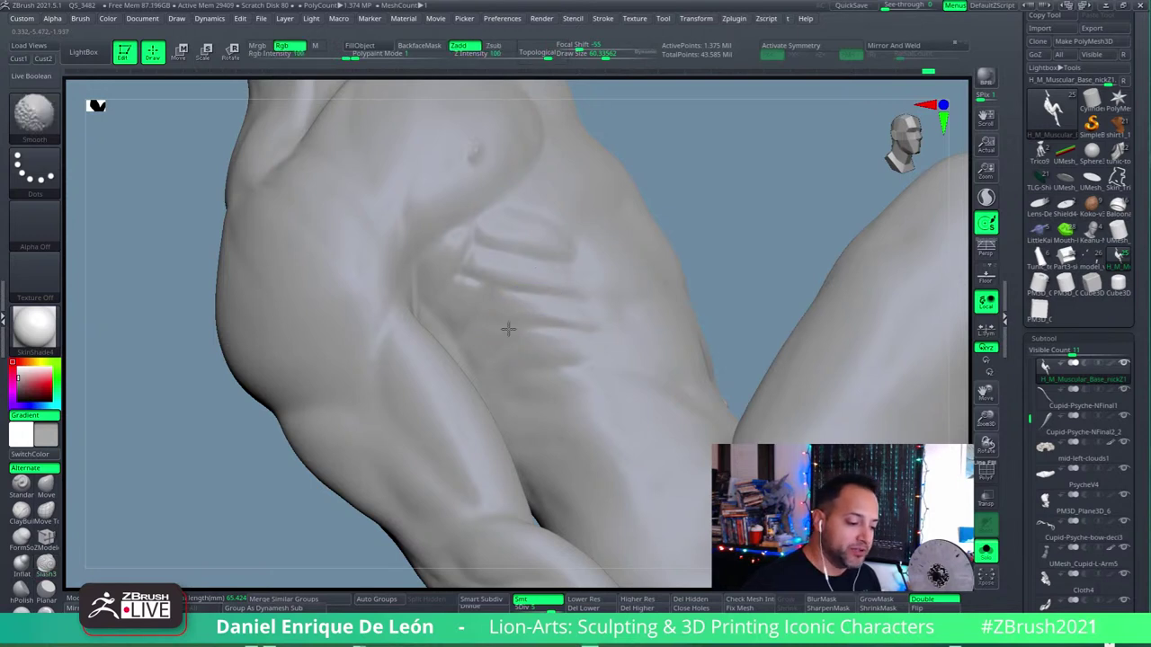
right_drag(579, 271, 599, 287)
key(alt)
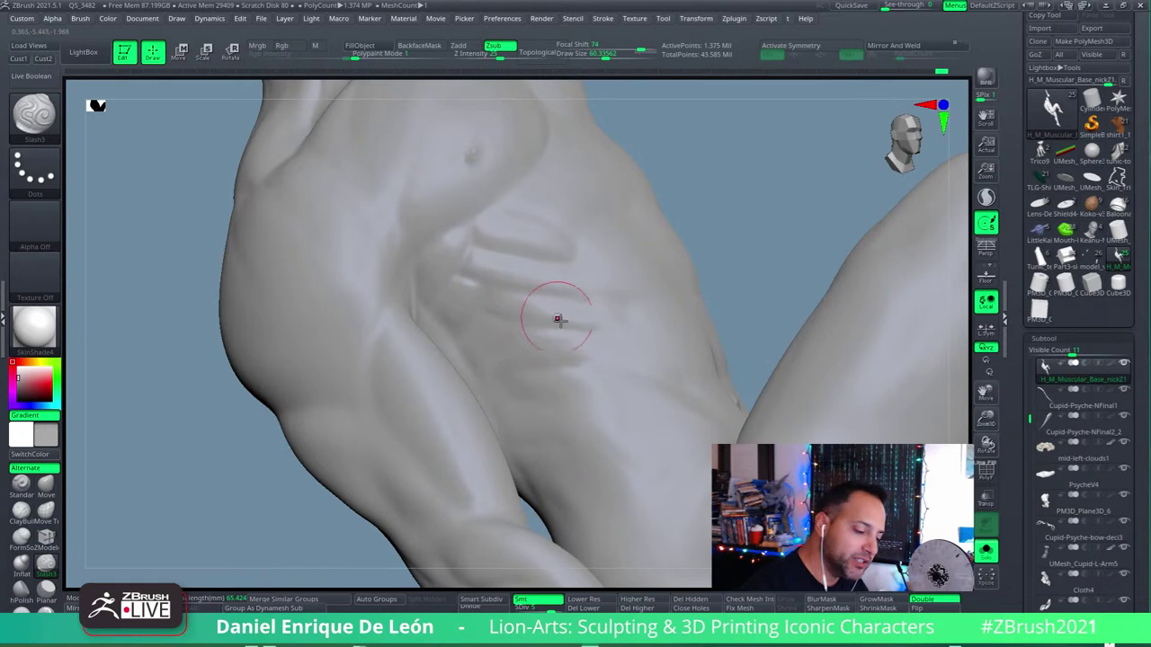
mouse_move(538, 308)
right_down()
mouse_move(527, 299)
mouse_move(542, 301)
mouse_move(530, 324)
right_up()
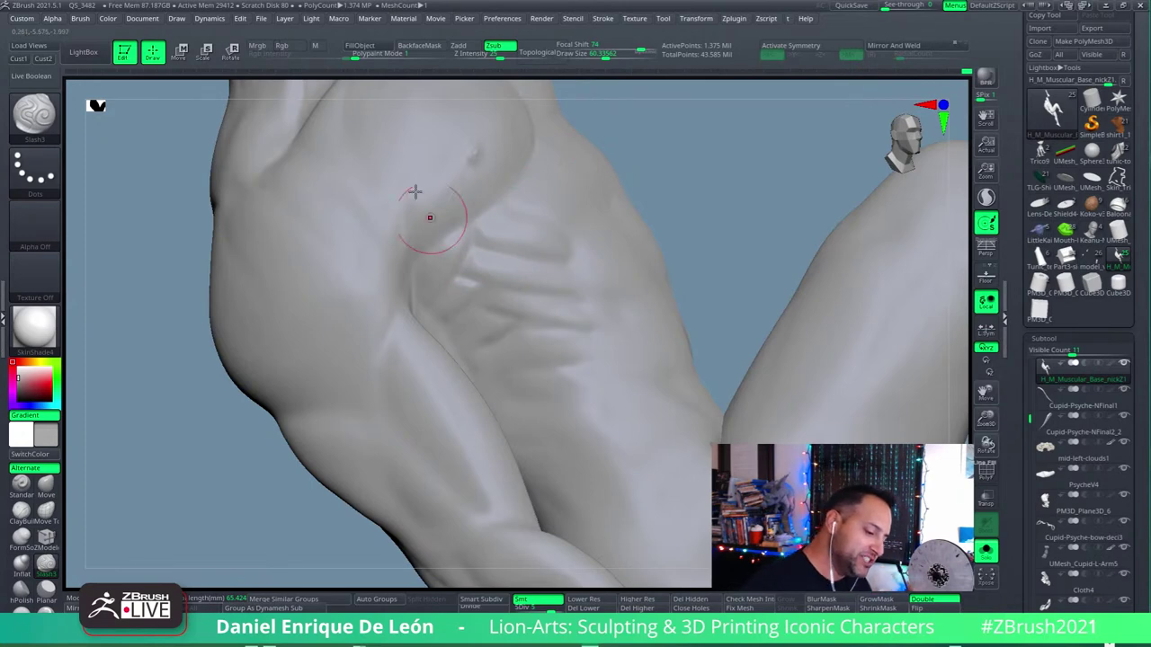
Step: Deepen and soften the serratus grooves into cleaner finger-like shapes with further passes
mouse_move(413, 194)
right_down()
mouse_move(462, 184)
mouse_move(485, 237)
right_up()
key(shift)
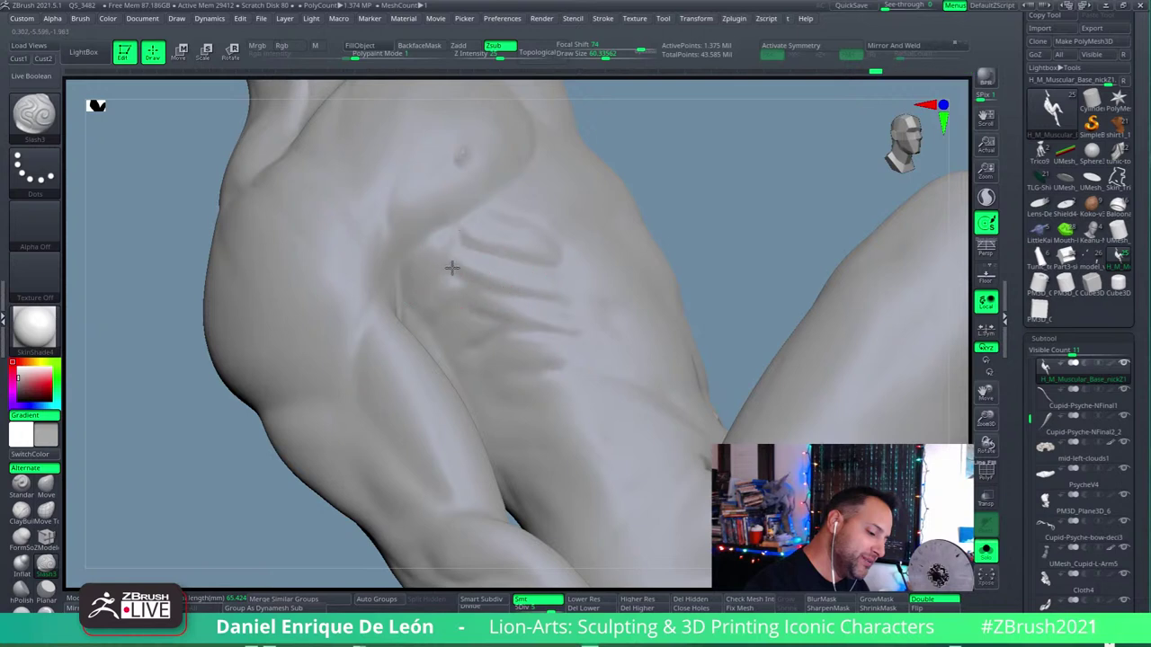
key(alt)
key(shift)
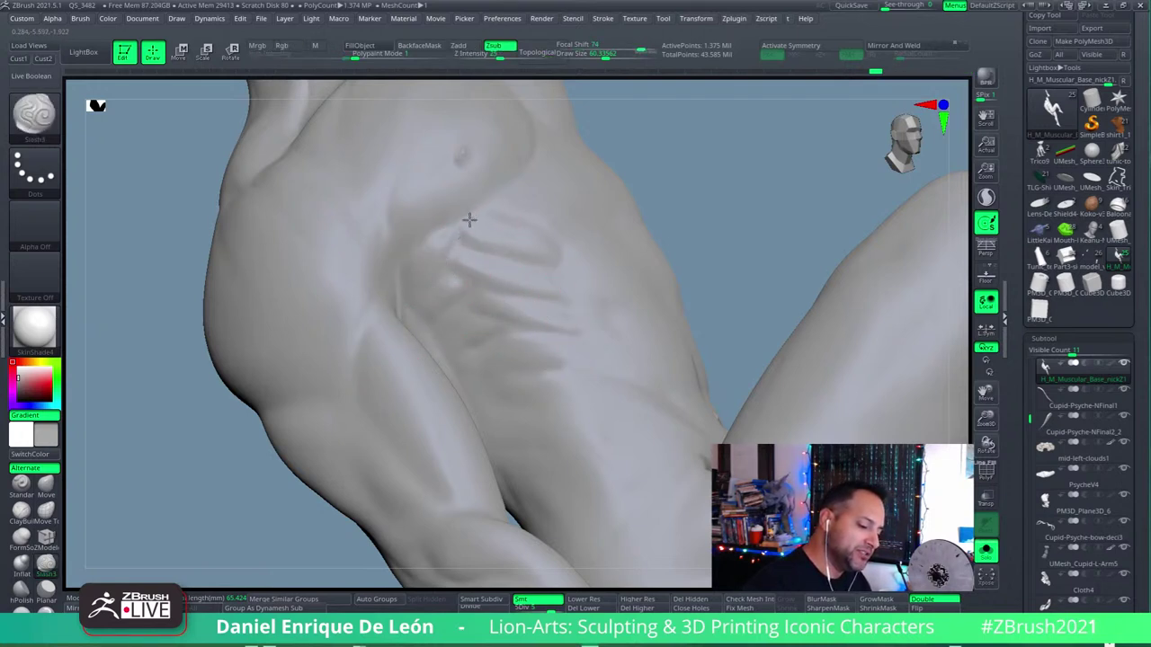
right_drag(463, 252, 494, 239)
key(shift)
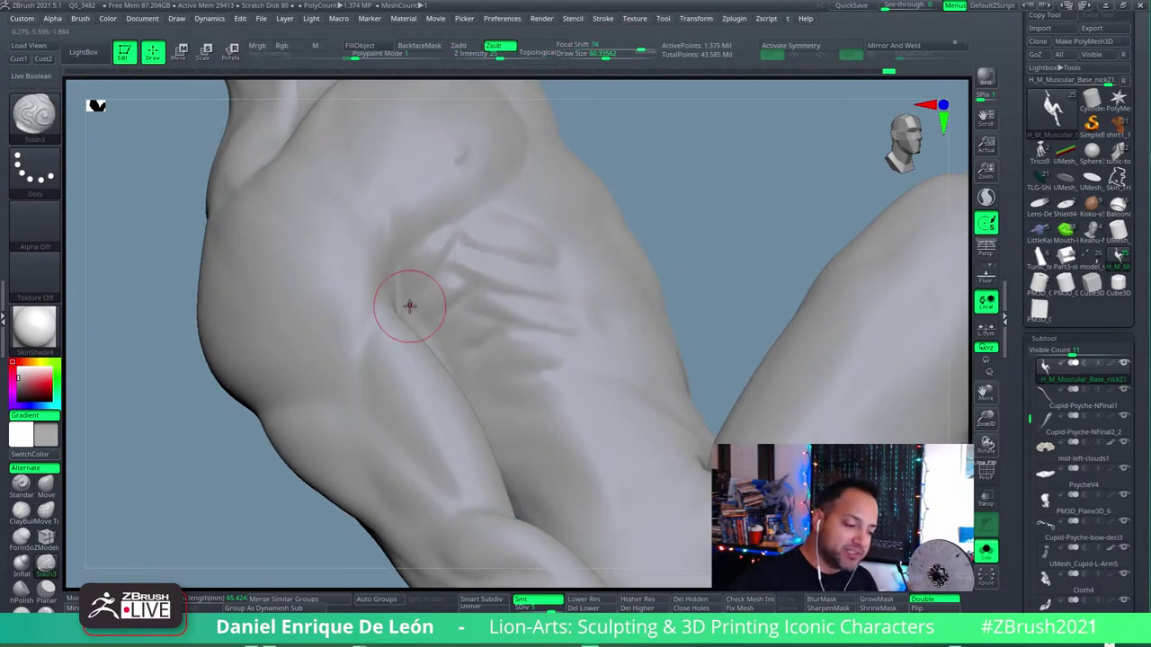
right_drag(411, 303, 470, 270)
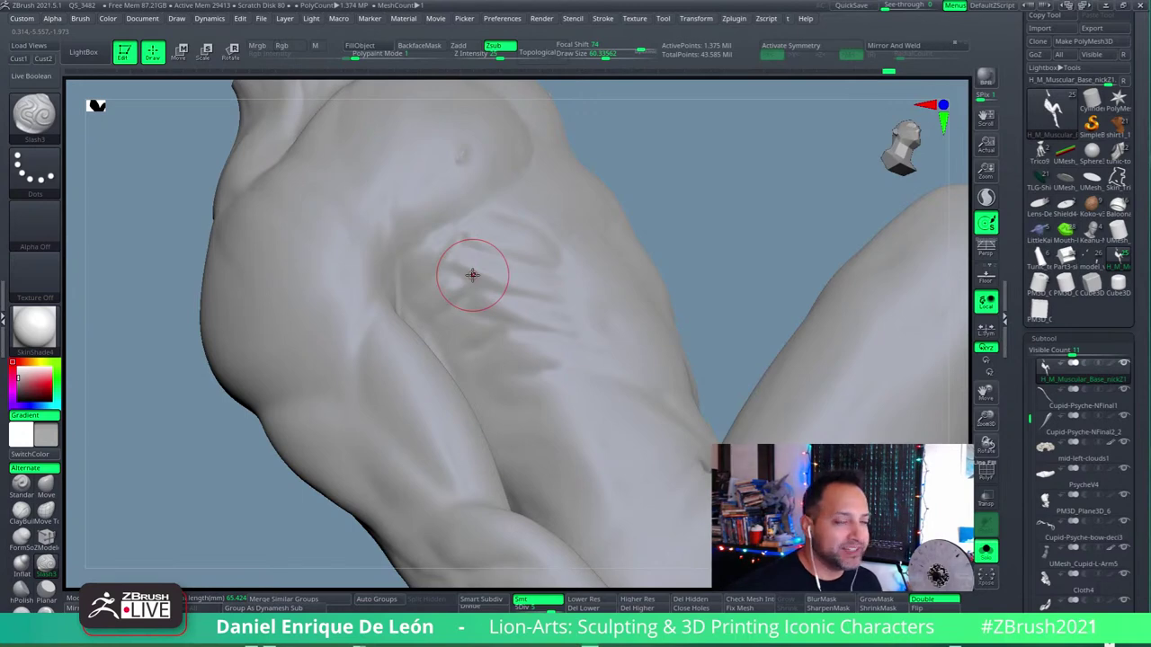
mouse_move(472, 274)
right_down()
mouse_move(504, 278)
mouse_move(500, 265)
mouse_move(493, 260)
mouse_move(483, 293)
mouse_move(514, 273)
mouse_move(512, 311)
mouse_move(488, 334)
right_up()
key(shift)
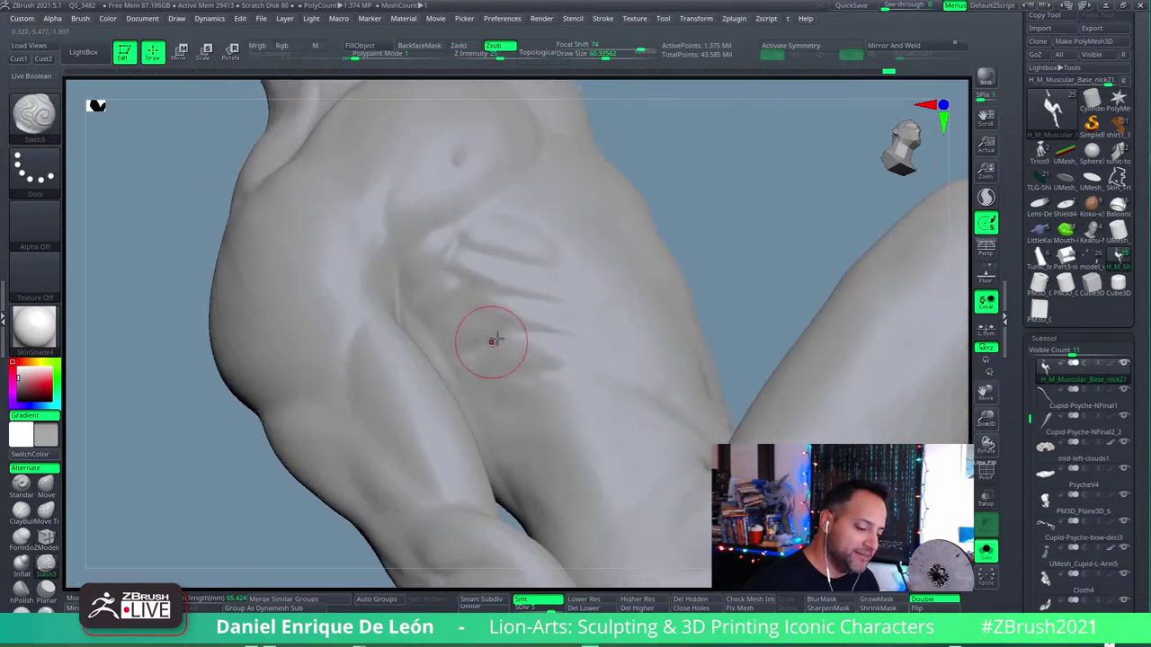
right_drag(437, 363, 540, 298)
Step: Shift-smooth the serratus grooves along the side ribs, checking them from several angles
key(shift)
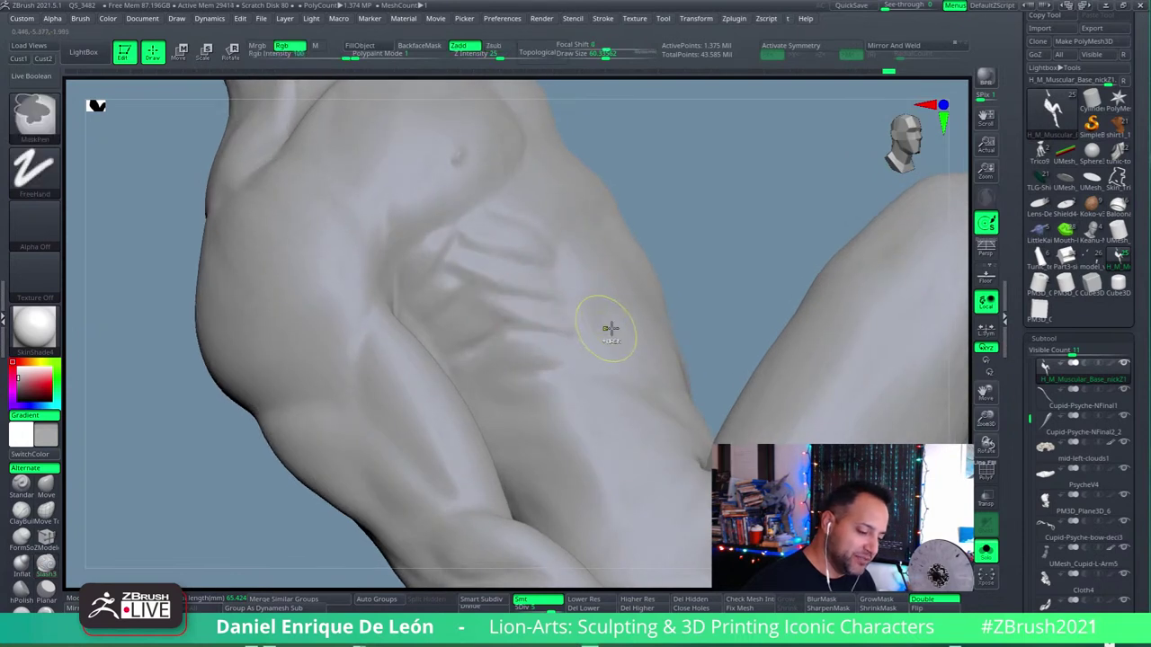
key(shift)
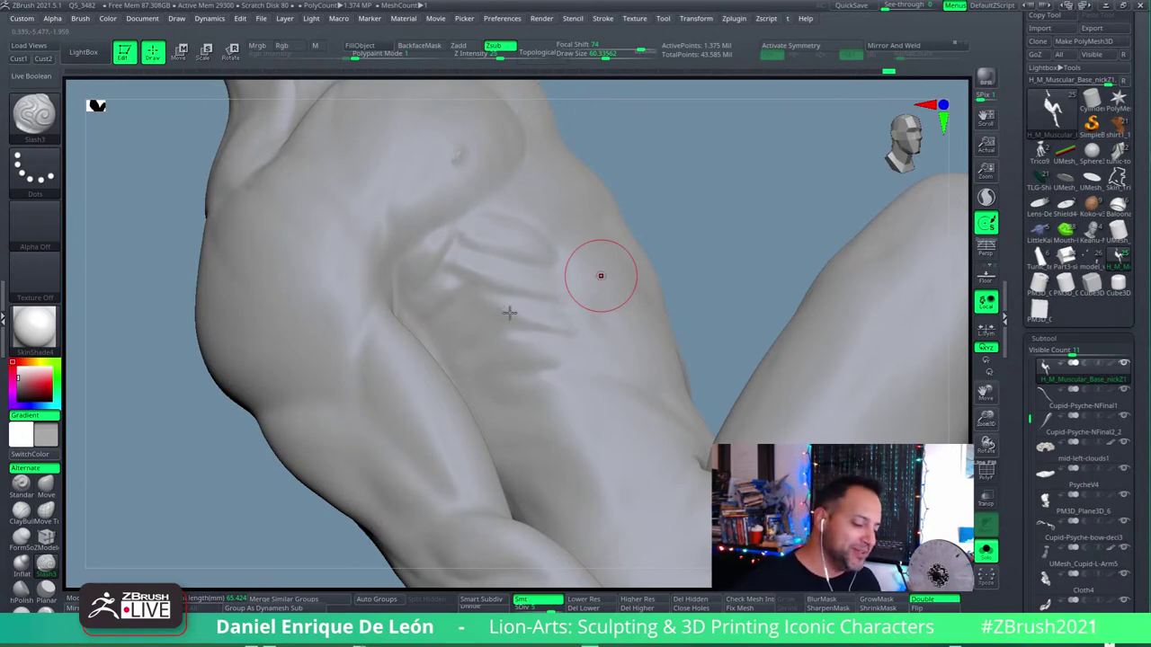
mouse_move(596, 267)
right_down()
mouse_move(530, 303)
mouse_move(535, 257)
right_up()
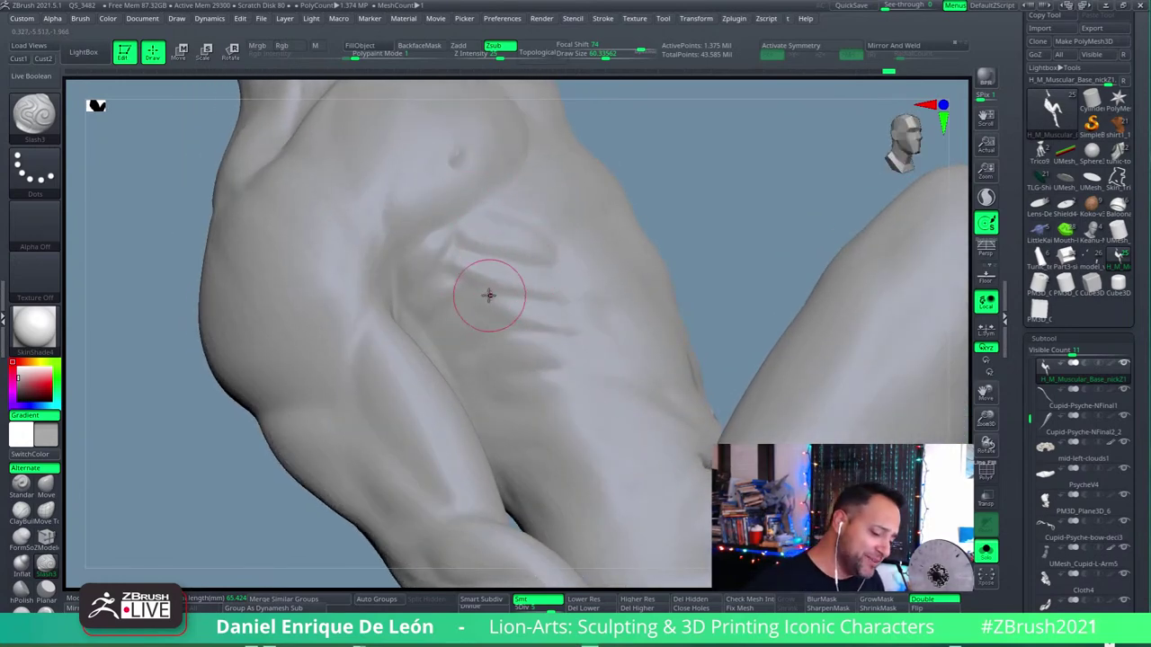
mouse_move(488, 296)
right_down()
mouse_move(473, 303)
mouse_move(488, 314)
mouse_move(495, 295)
right_up()
shift+drag(526, 274, 457, 350)
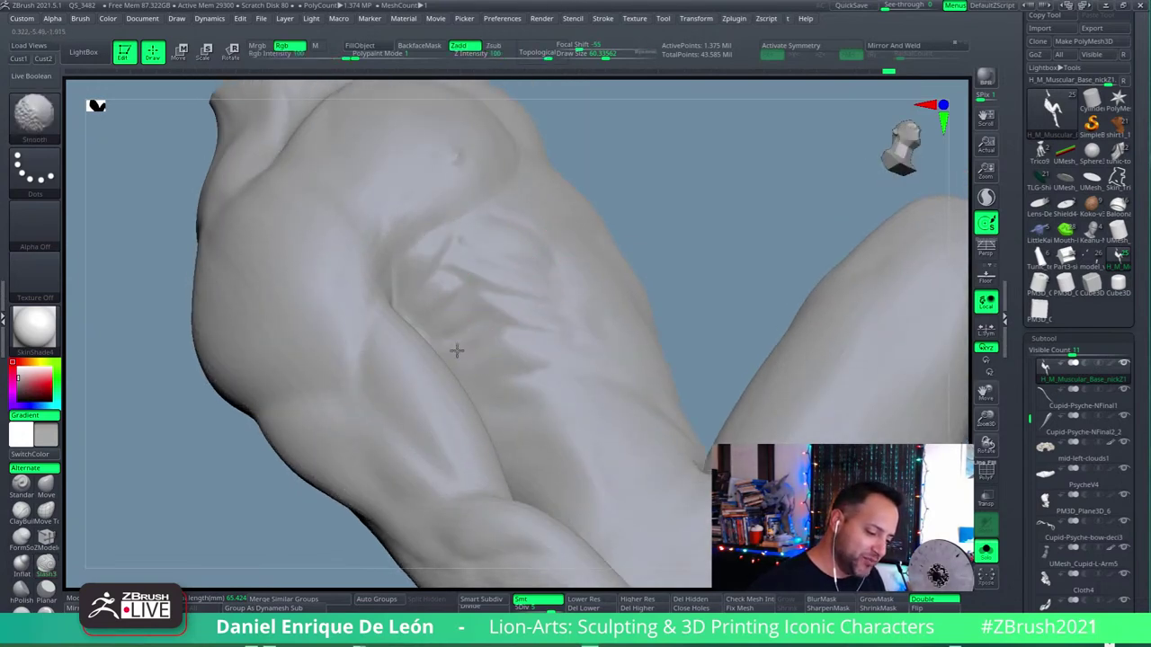
mouse_move(462, 342)
right_down()
mouse_move(503, 326)
mouse_move(465, 323)
mouse_move(442, 355)
mouse_move(478, 313)
mouse_move(543, 297)
mouse_move(552, 314)
mouse_move(519, 339)
mouse_move(530, 332)
right_up()
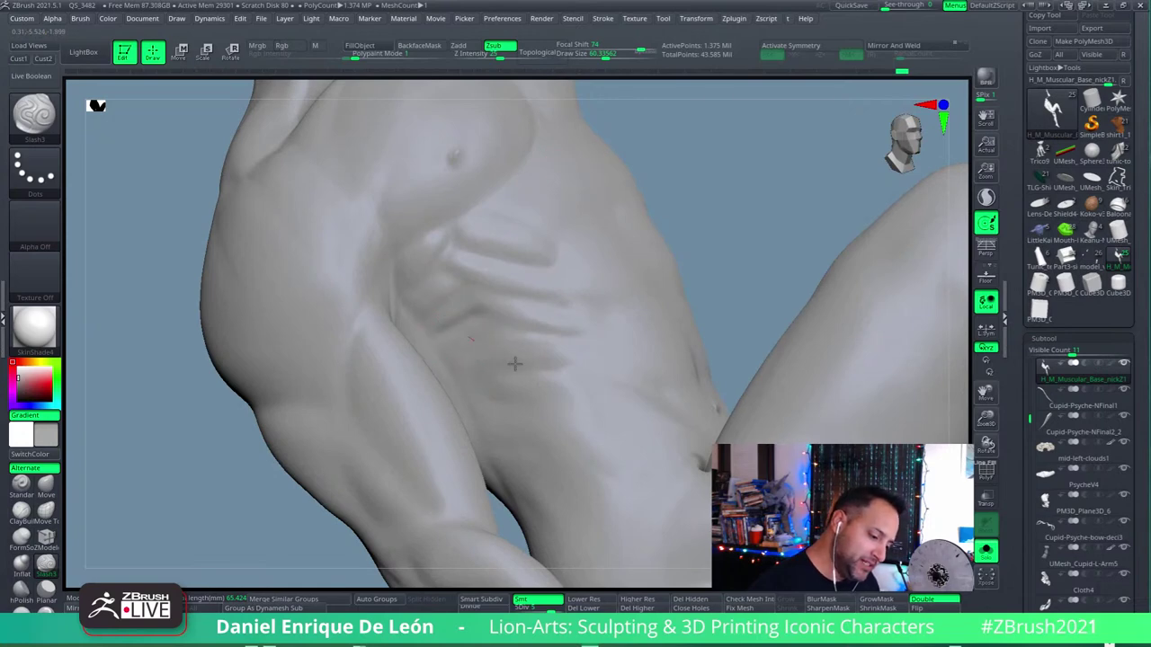
Step: Carve new rib grooves lower on the side torso toward the oblique
right_drag(619, 318, 567, 298)
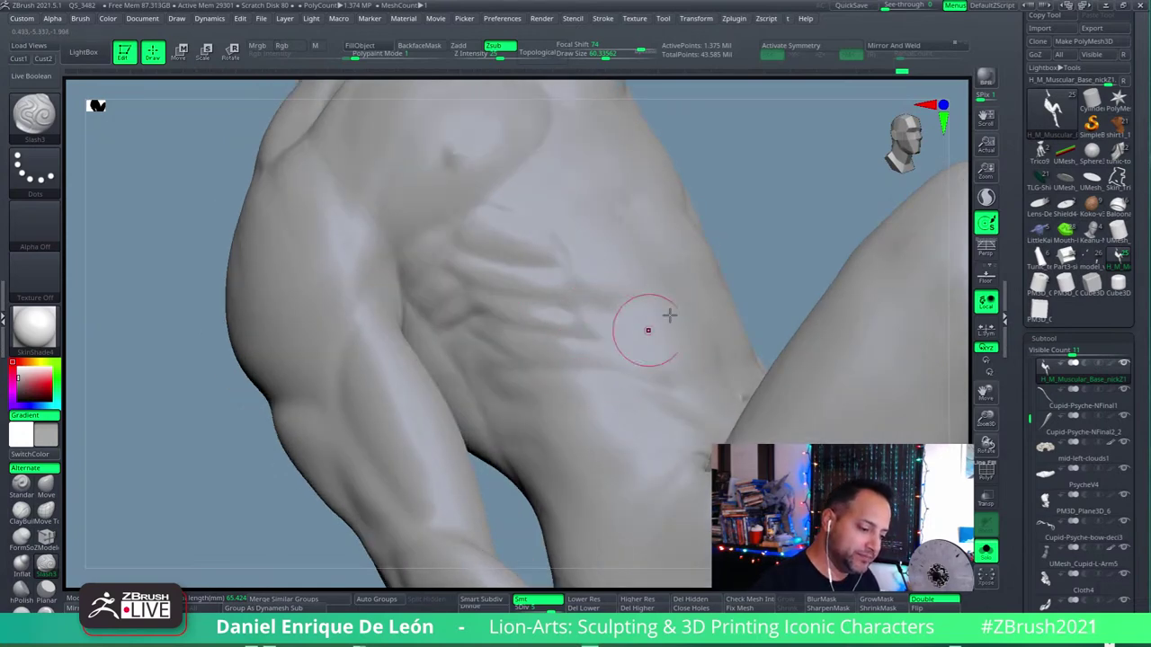
right_drag(624, 324, 638, 311)
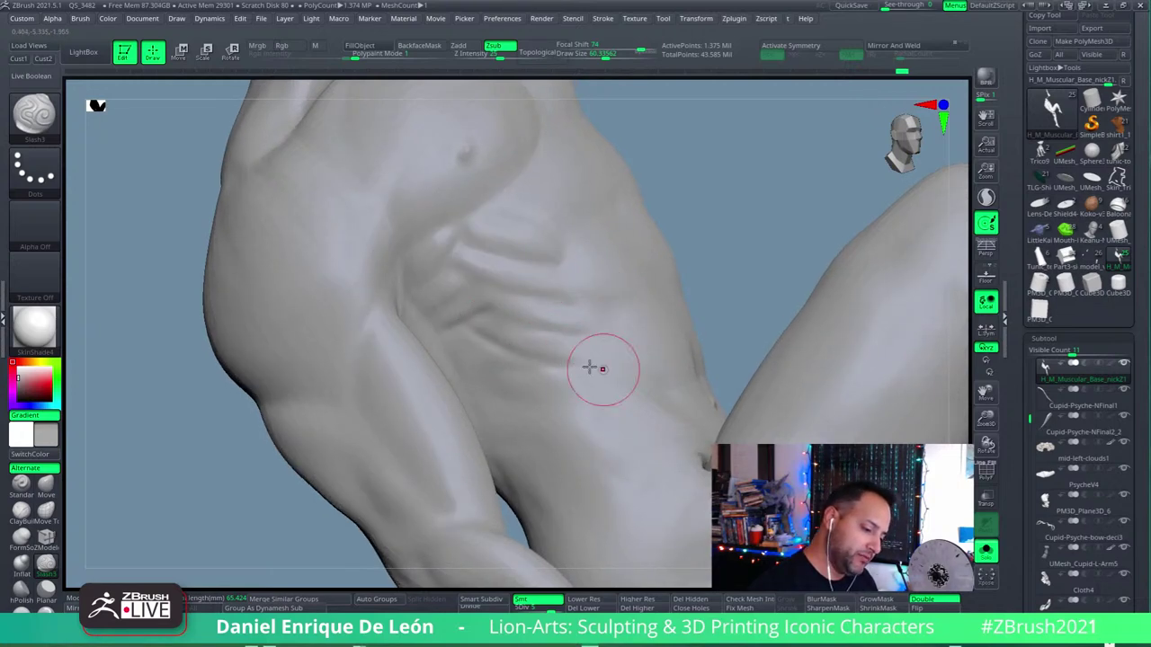
mouse_move(545, 287)
right_down()
mouse_move(601, 314)
mouse_move(495, 338)
right_up()
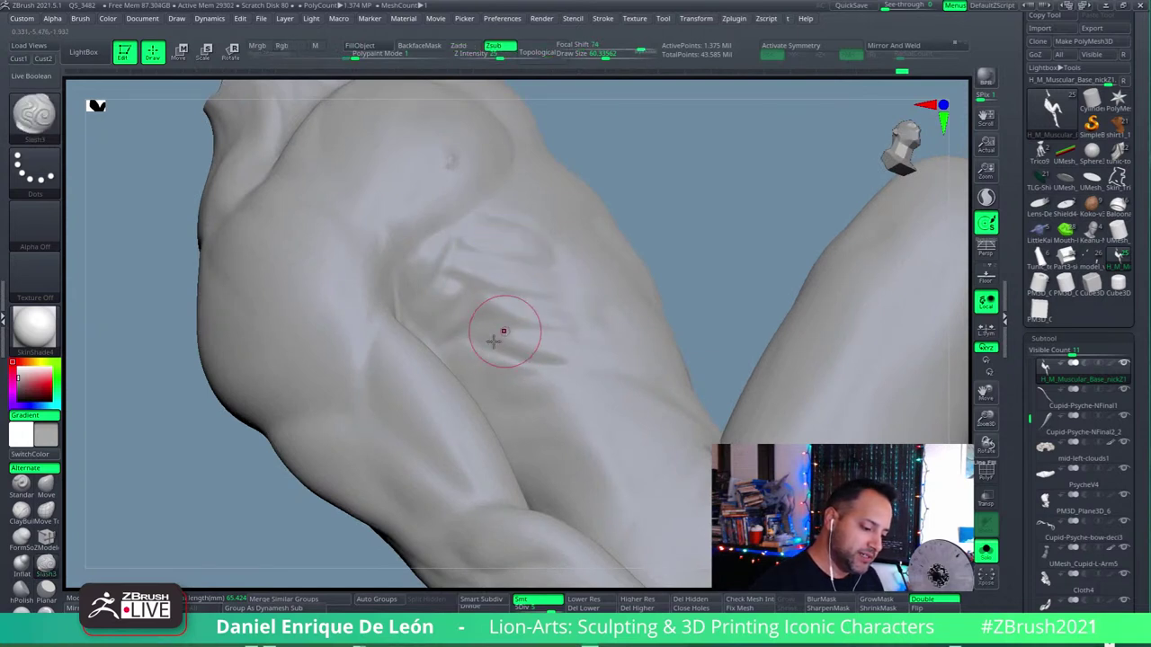
key(alt)
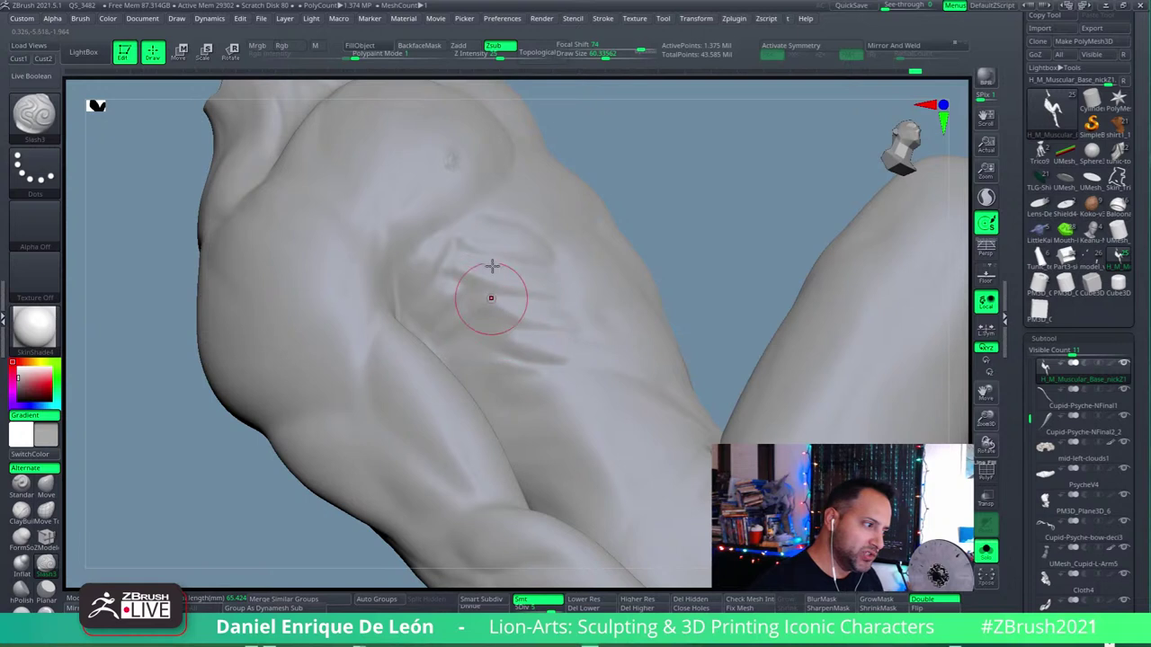
drag(500, 325, 524, 331)
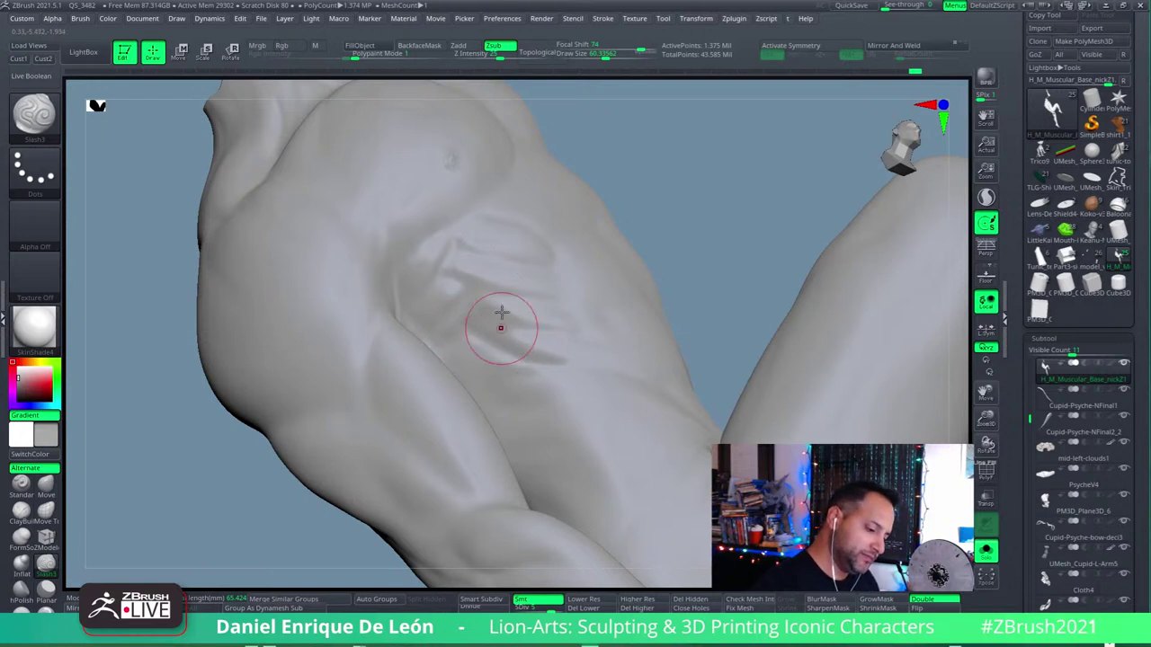
mouse_move(501, 315)
right_down()
mouse_move(501, 359)
mouse_move(494, 333)
right_up()
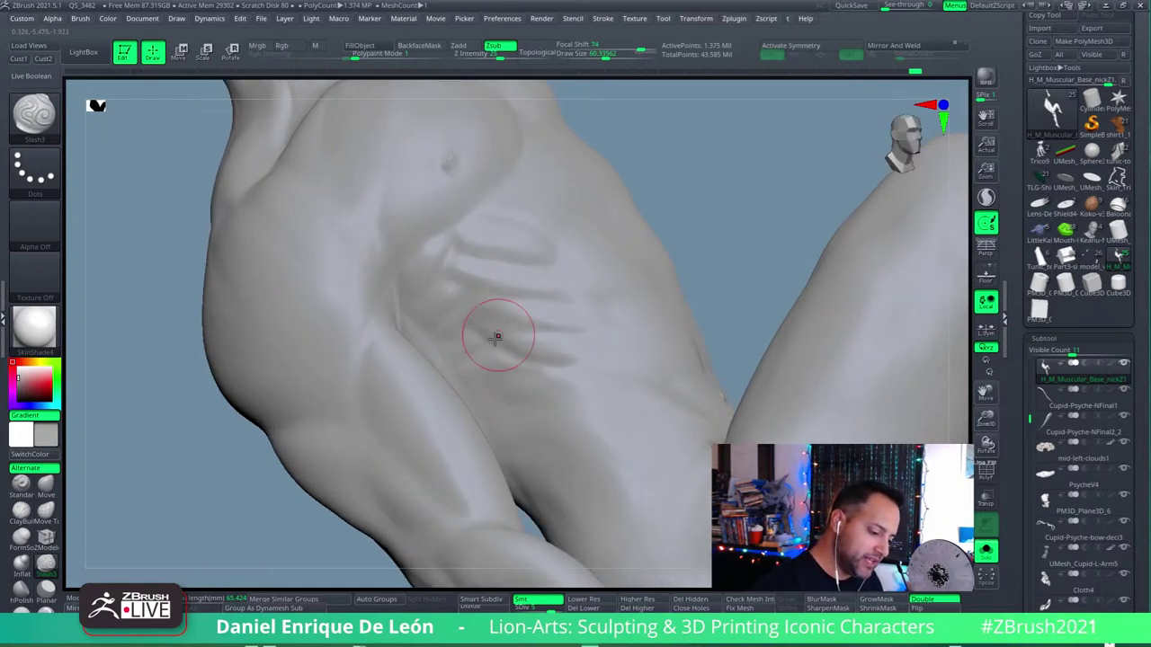
mouse_move(497, 336)
mouse_down()
mouse_move(437, 333)
mouse_move(459, 369)
mouse_up()
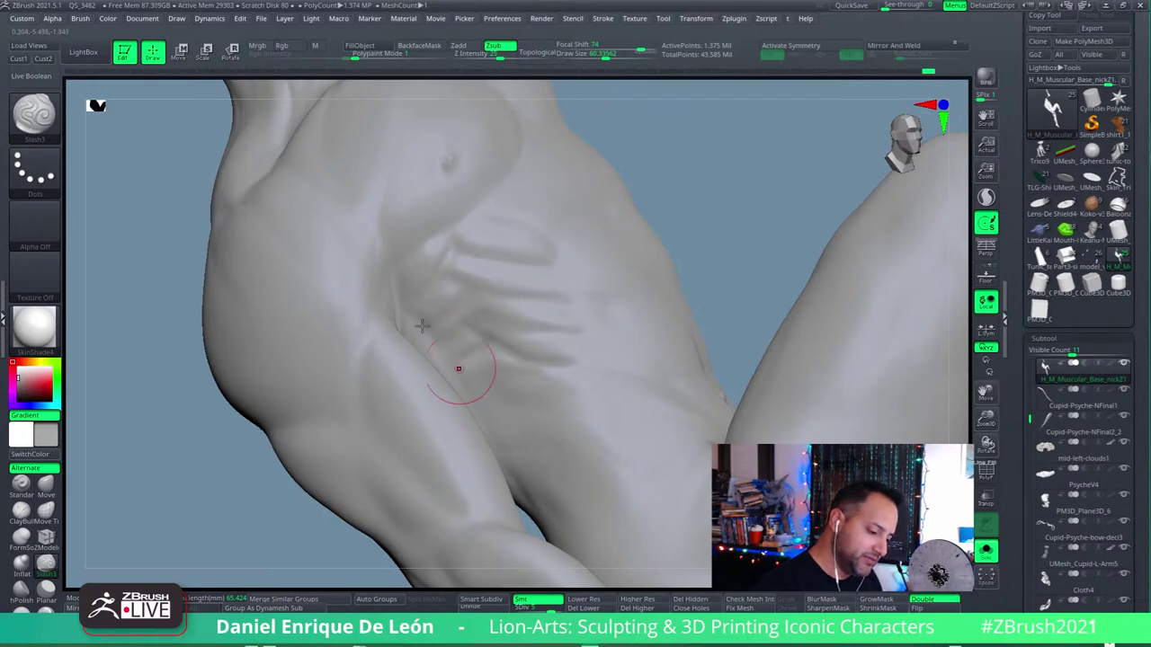
mouse_move(441, 324)
right_down()
mouse_move(571, 274)
mouse_move(521, 281)
right_up()
Step: Alternate smoothing and carving to blend the new lower rib grooves
key(shift)
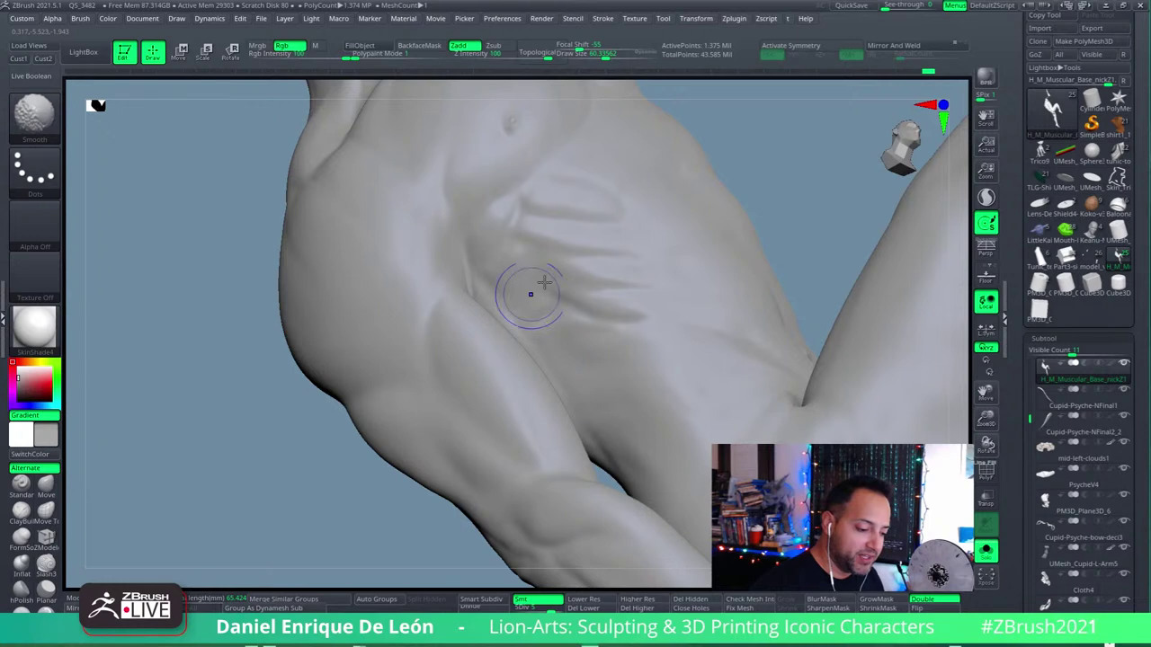
key(alt)
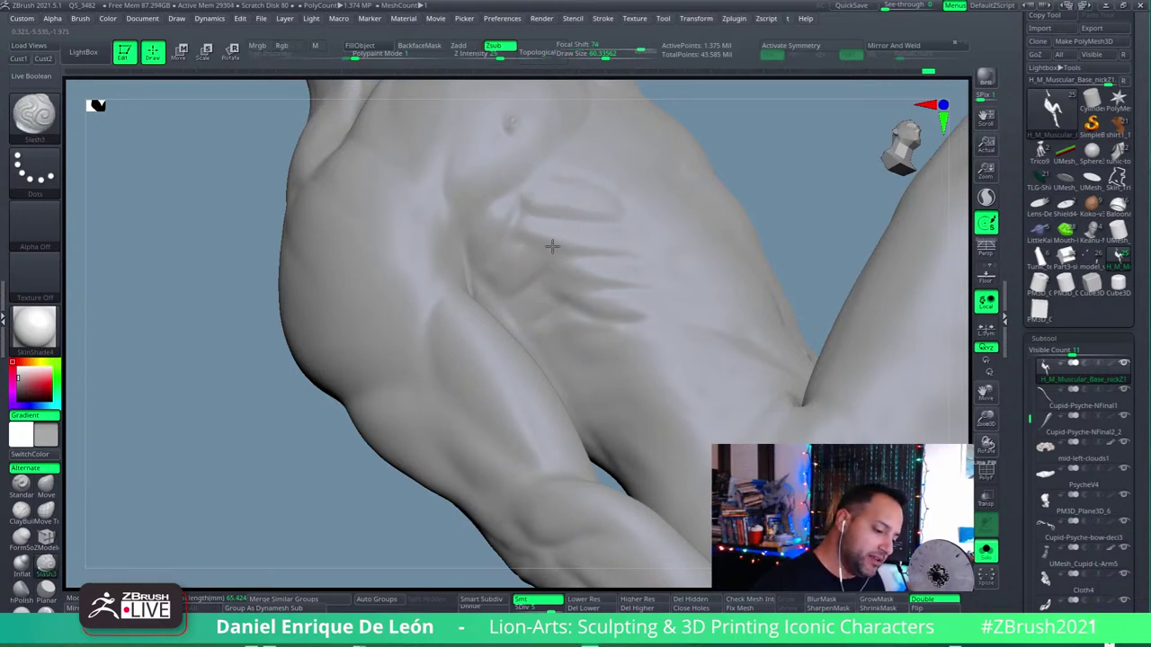
mouse_move(530, 240)
right_down()
mouse_move(543, 224)
mouse_move(527, 211)
mouse_move(545, 225)
mouse_move(528, 263)
mouse_move(514, 257)
mouse_move(606, 226)
mouse_move(554, 311)
mouse_move(496, 258)
mouse_move(507, 257)
mouse_move(488, 303)
right_up()
key(shift)
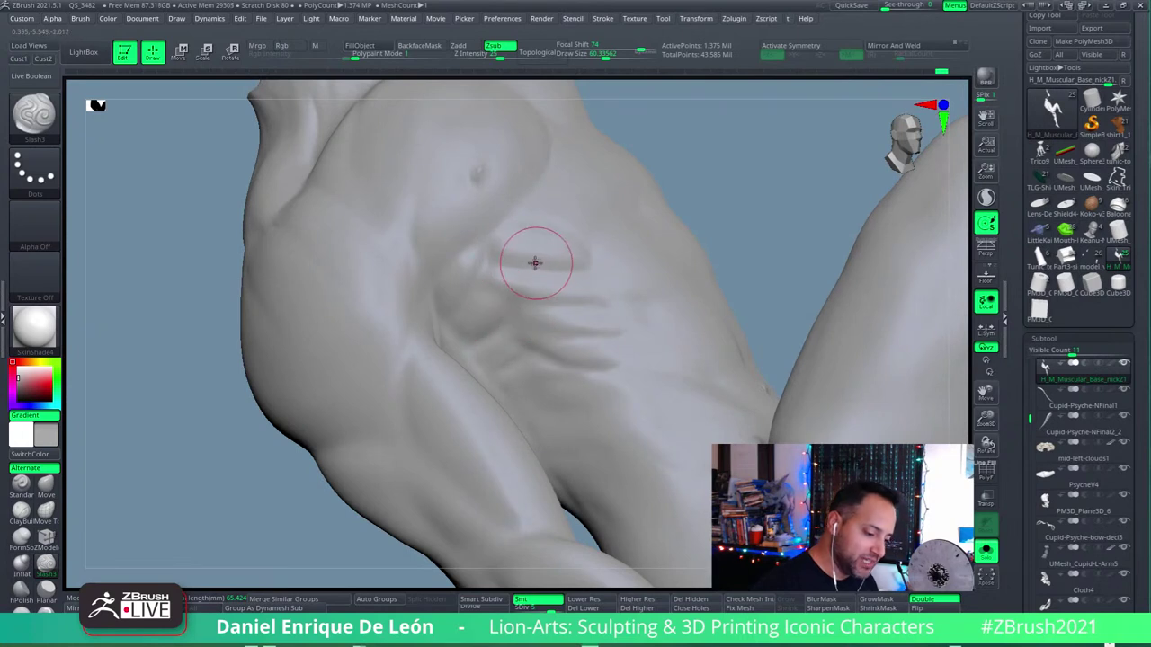
right_drag(531, 294, 524, 285)
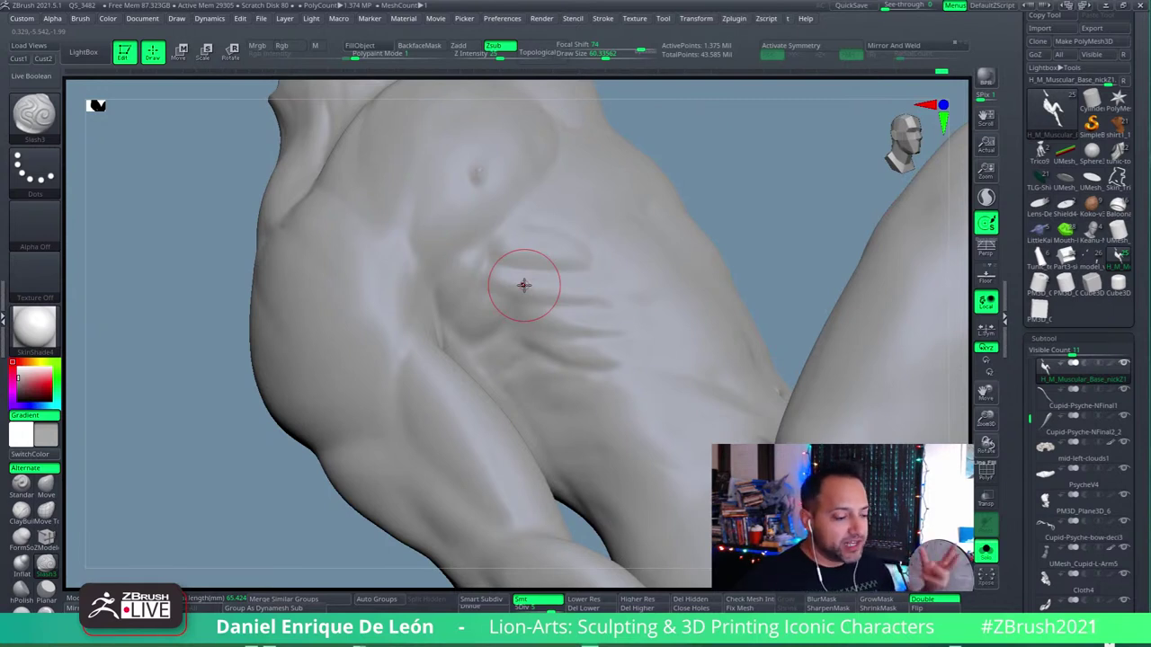
Step: Review the lower ribs from several angles and give the grooves a final smoothing pass
mouse_move(522, 282)
right_down()
mouse_move(500, 256)
mouse_move(539, 270)
mouse_move(549, 298)
right_up()
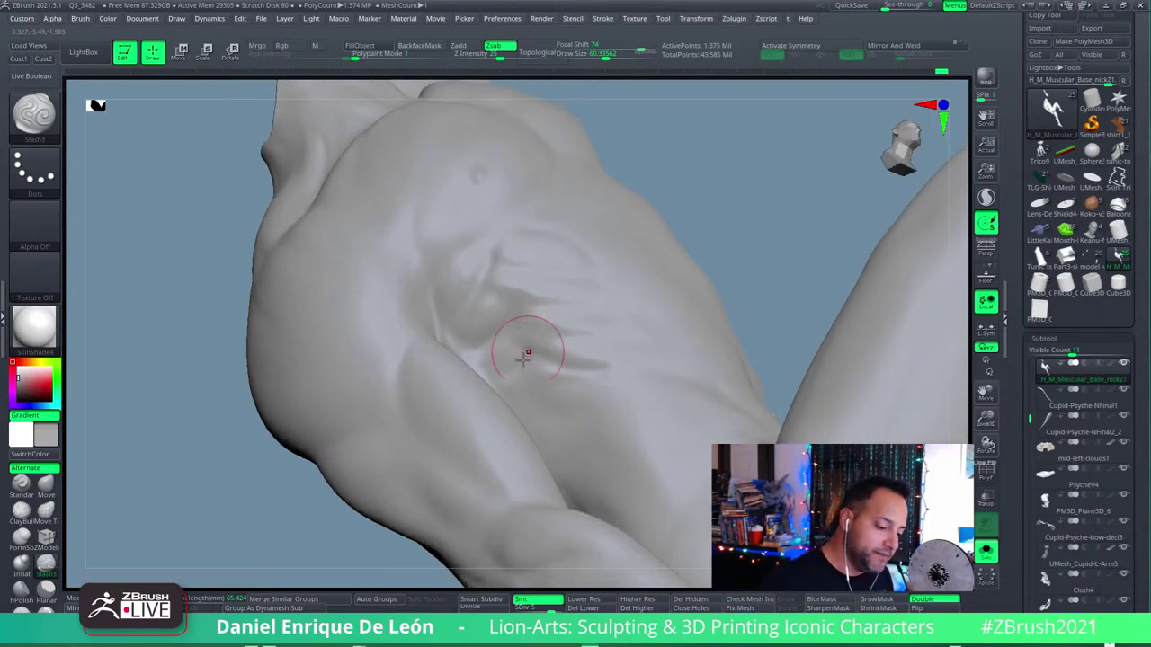
right_drag(489, 366, 498, 390)
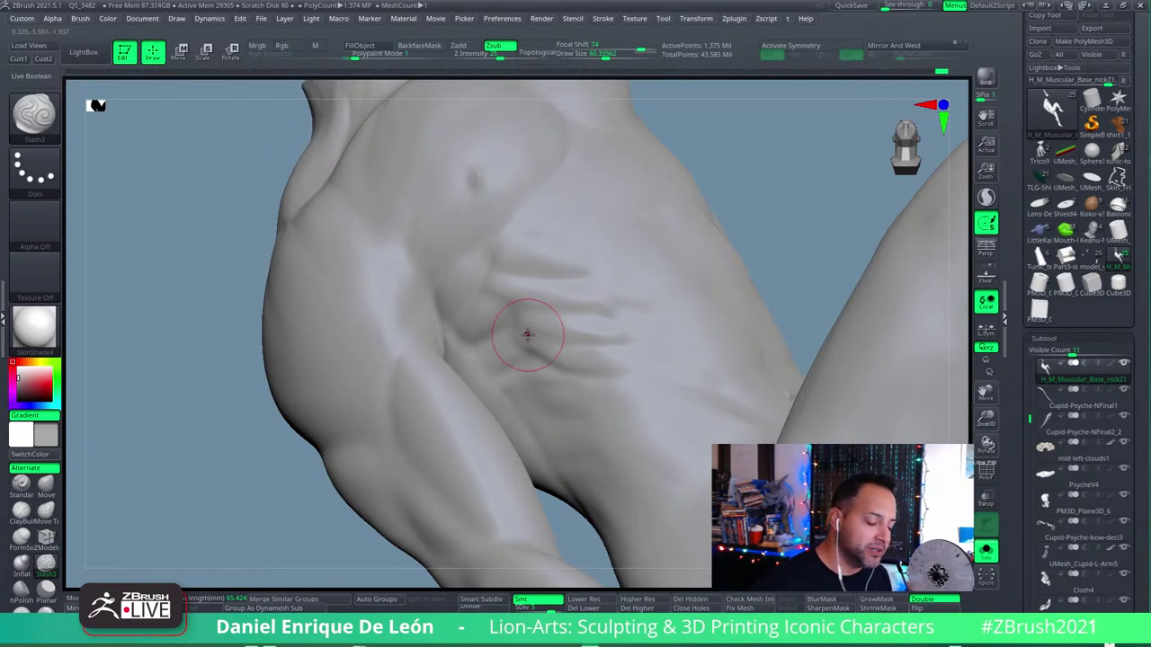
right_drag(527, 334, 567, 231)
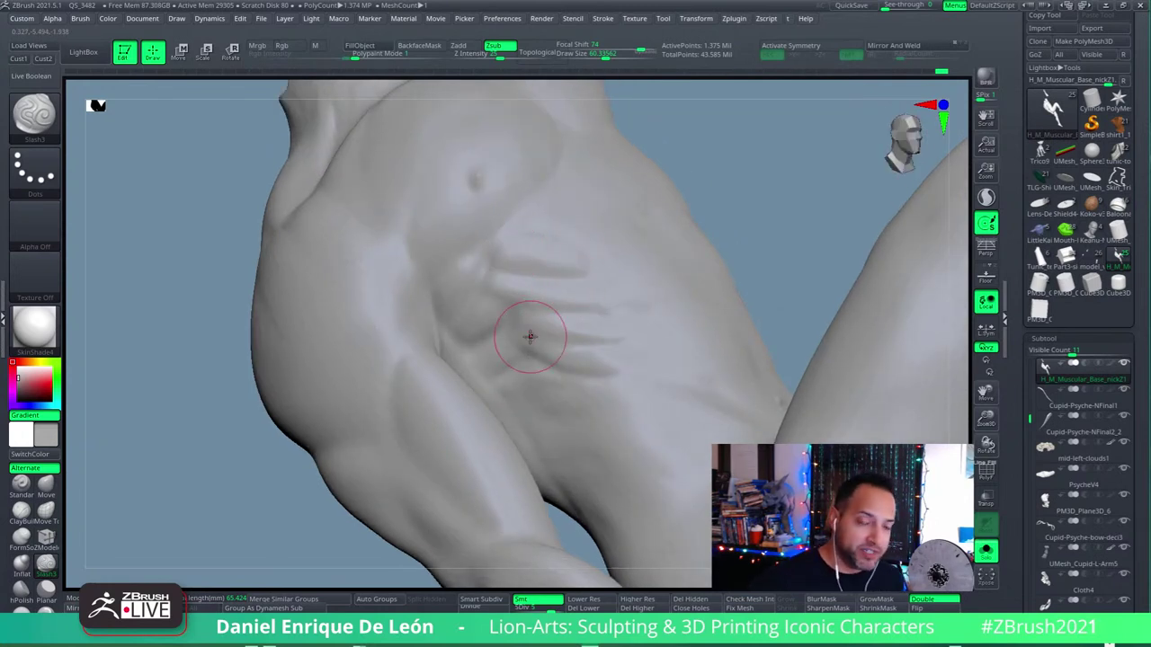
right_drag(527, 321, 537, 279)
mouse_move(635, 313)
right_down()
mouse_move(616, 341)
mouse_move(607, 330)
mouse_move(548, 350)
right_up()
key(shift)
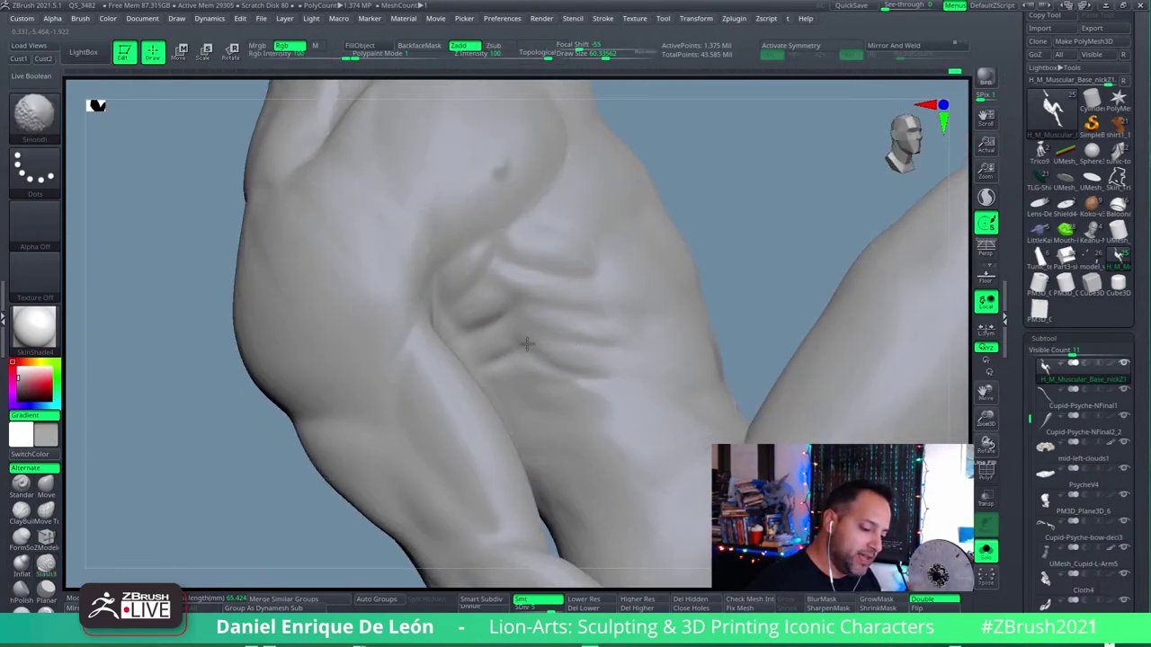
key(alt)
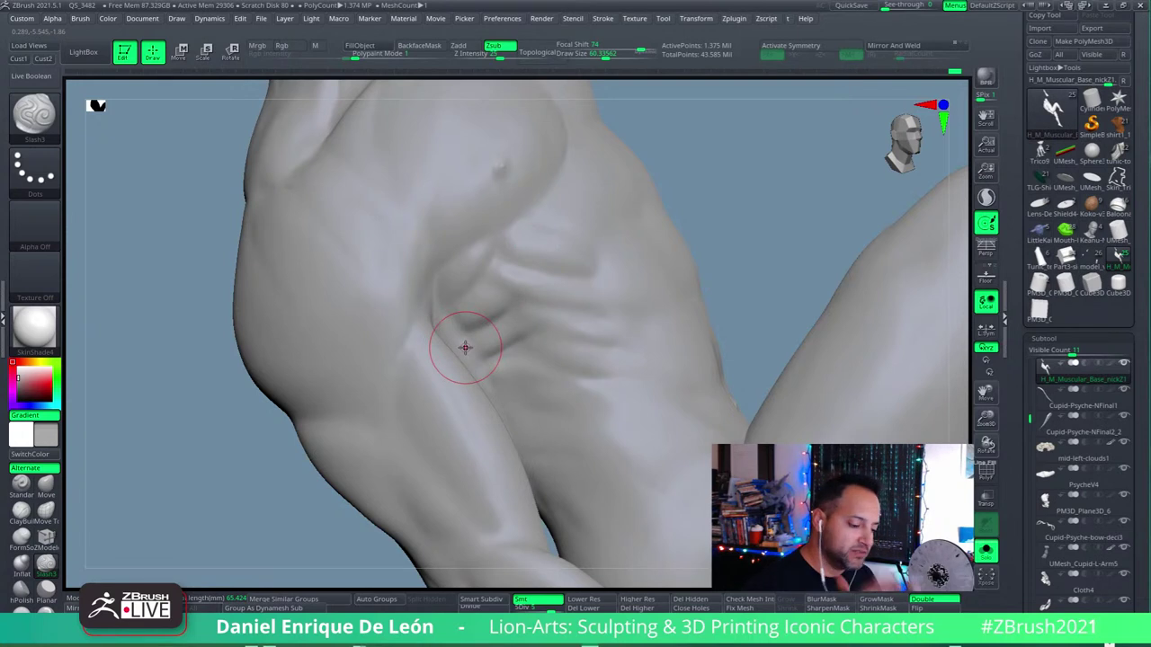
right_drag(465, 348, 514, 288)
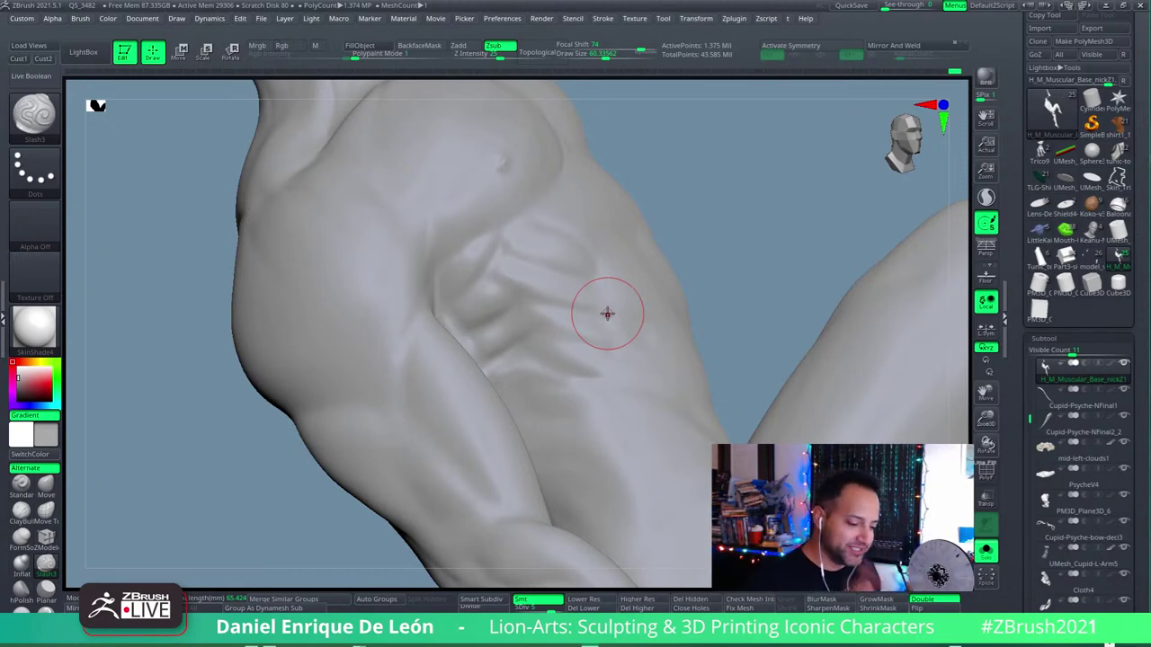
mouse_move(614, 262)
right_down()
mouse_move(614, 279)
mouse_move(624, 260)
mouse_move(605, 272)
mouse_move(619, 297)
right_up()
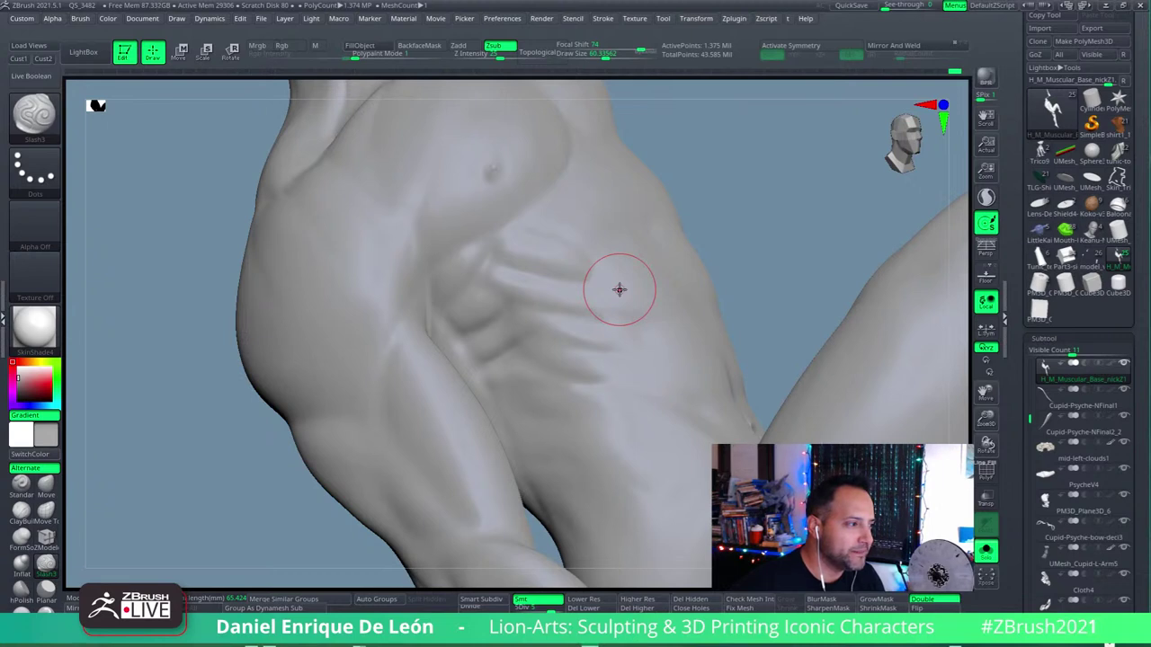
mouse_move(542, 311)
right_down()
mouse_move(583, 336)
mouse_move(520, 372)
right_up()
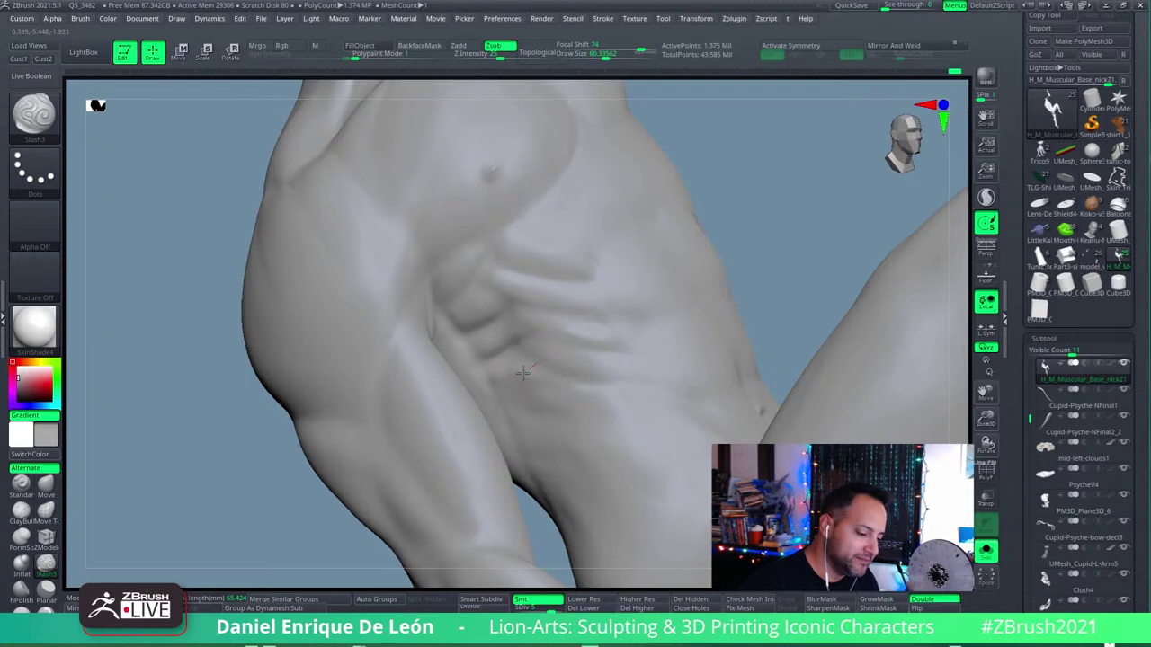
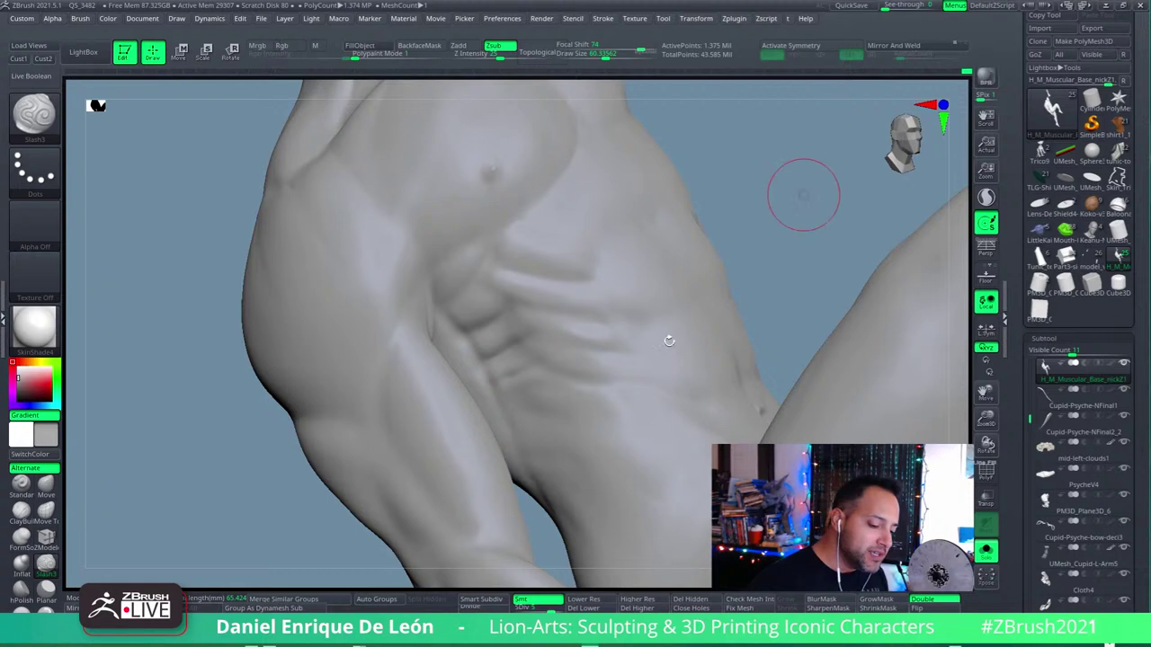
Step: Build up the ridges on the side of the abdomen with the FormSoft brush
right_drag(611, 333, 555, 330)
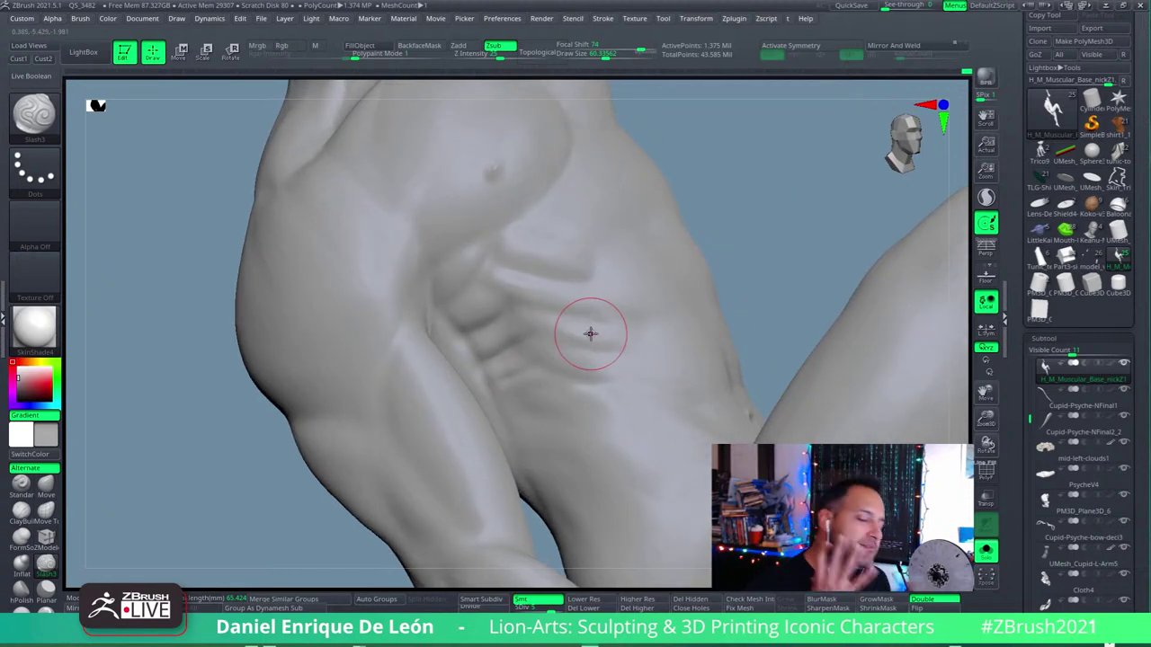
right_drag(588, 329, 578, 306)
click(21, 537)
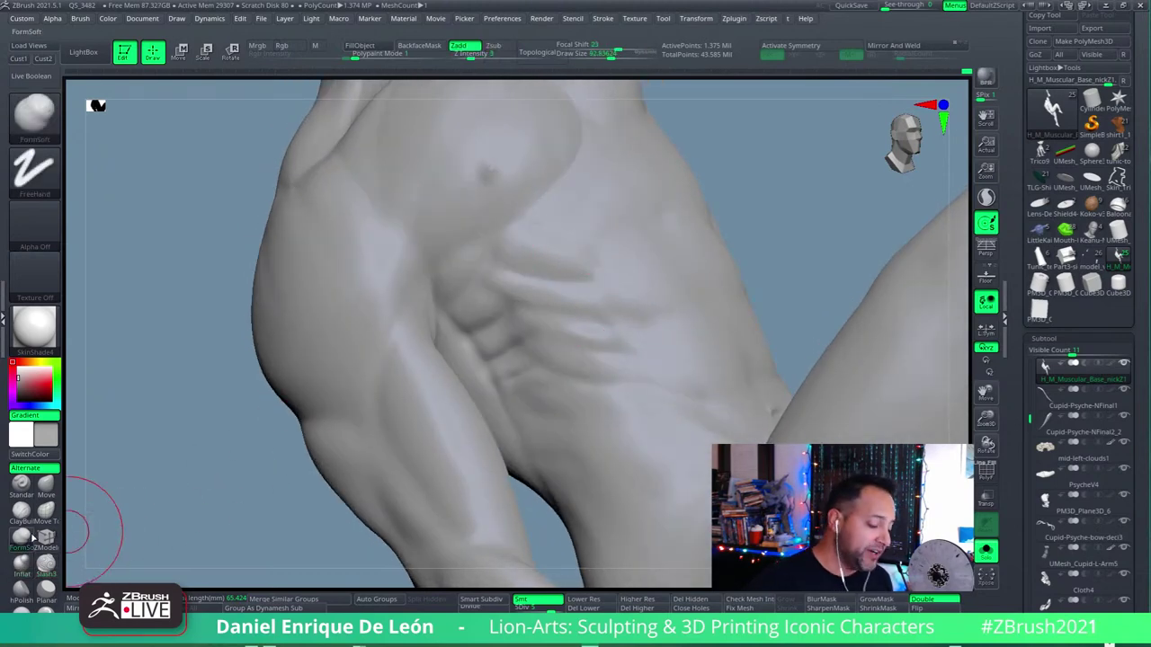
right_drag(464, 411, 488, 400)
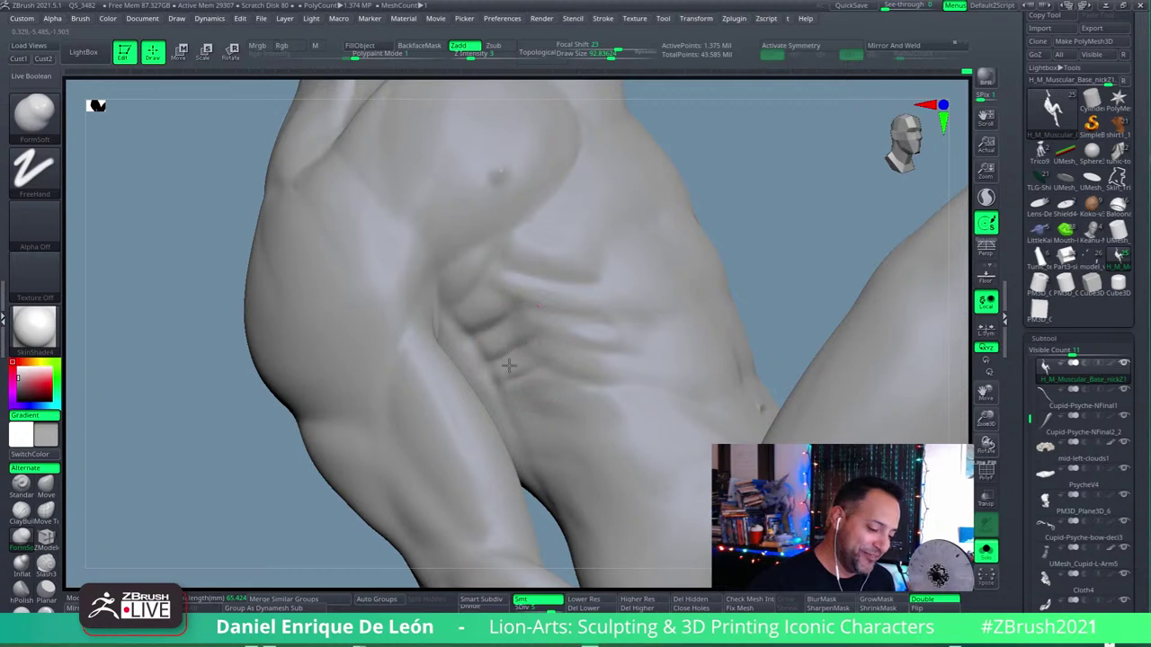
mouse_move(533, 342)
mouse_down()
mouse_move(501, 321)
mouse_move(513, 303)
mouse_move(508, 324)
mouse_move(504, 305)
mouse_up()
mouse_move(596, 102)
right_down()
mouse_move(579, 347)
mouse_move(570, 365)
mouse_move(527, 368)
right_up()
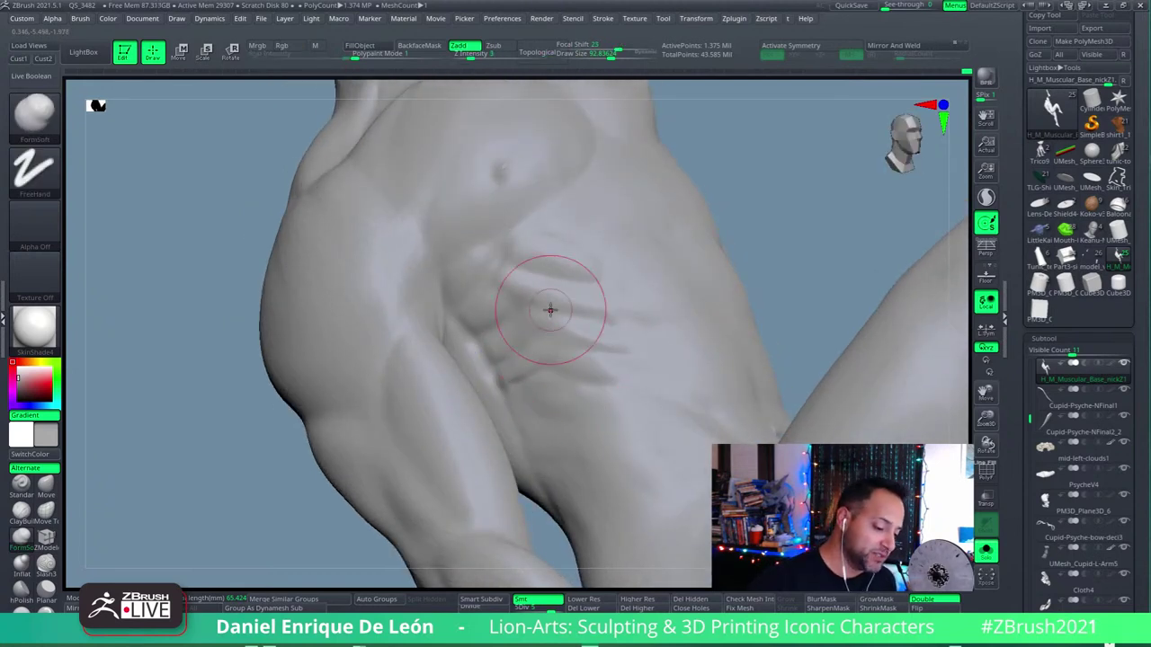
Step: Carve Slash3 grooves between the side rib ridges and deepen them
click(46, 562)
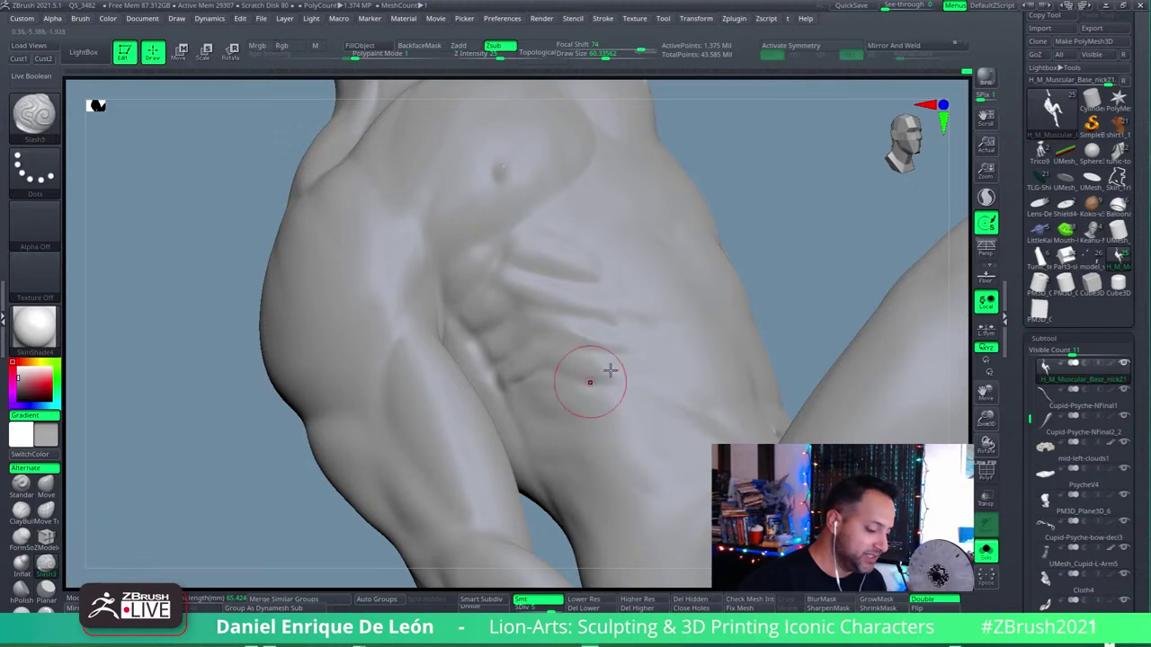
mouse_move(599, 380)
right_down()
mouse_move(619, 352)
mouse_move(540, 380)
mouse_move(585, 321)
right_up()
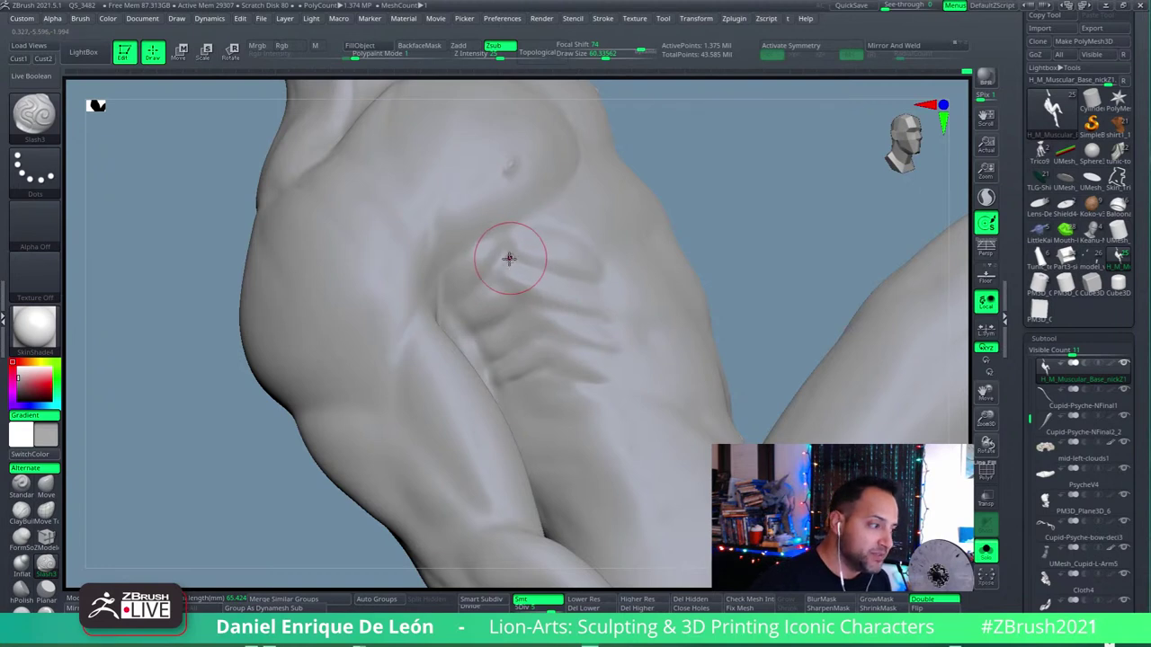
mouse_move(513, 249)
mouse_down()
mouse_move(567, 271)
mouse_move(486, 215)
mouse_move(515, 284)
mouse_move(483, 273)
mouse_move(543, 300)
mouse_move(483, 274)
mouse_move(522, 292)
mouse_up()
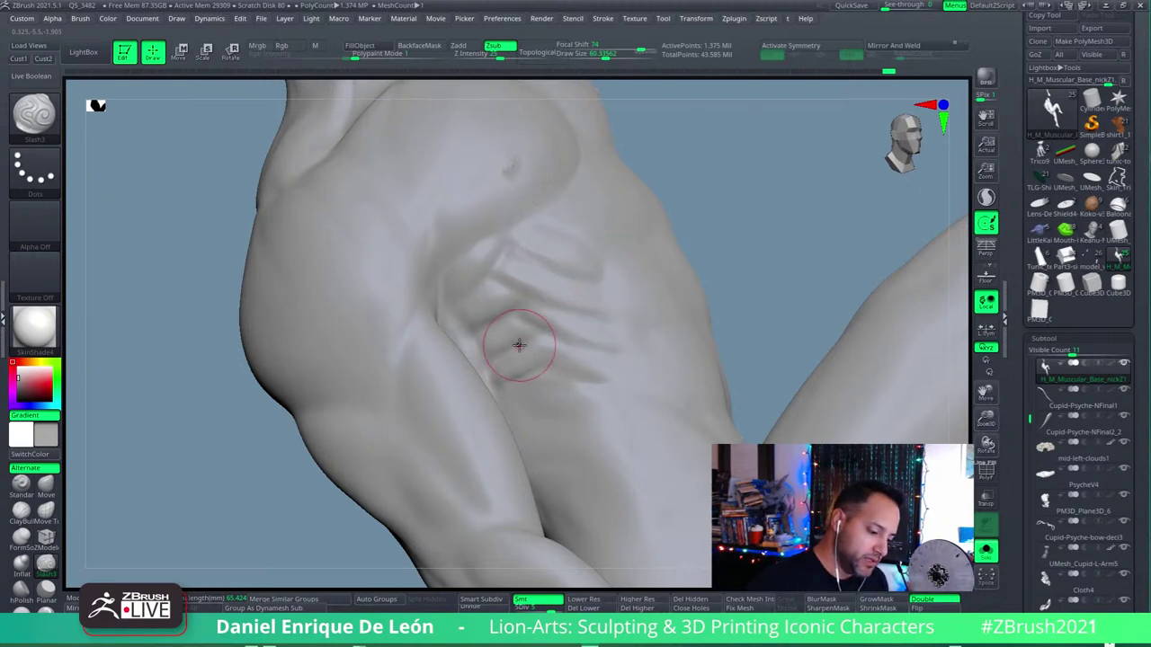
mouse_move(519, 344)
mouse_down()
mouse_move(582, 360)
mouse_move(548, 346)
mouse_up()
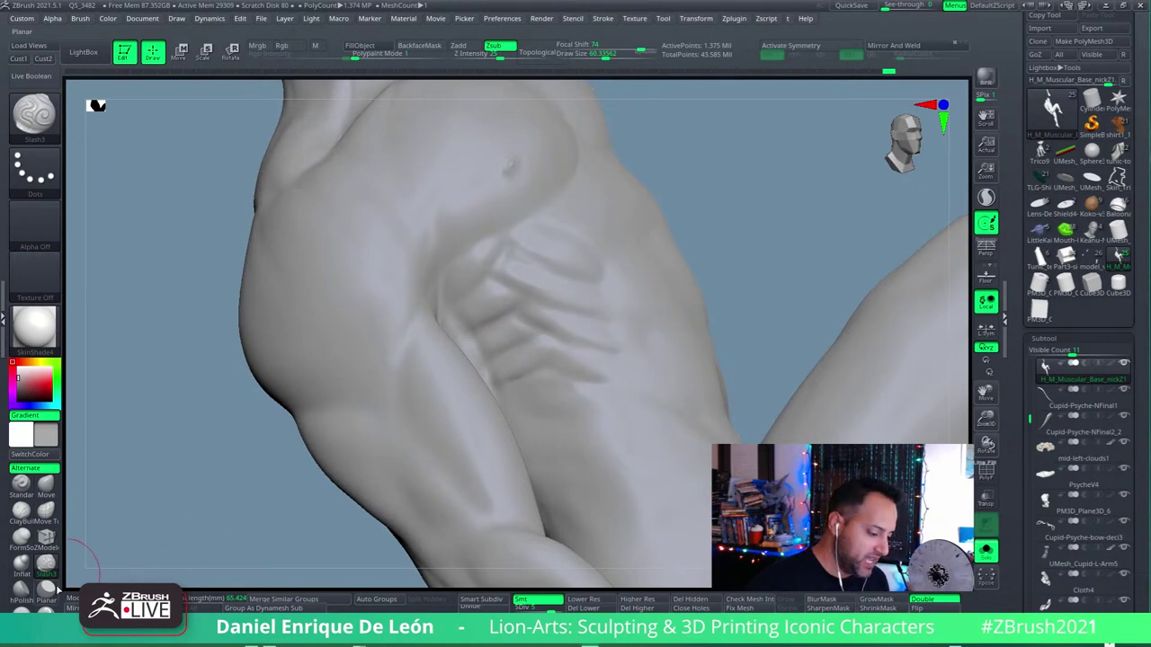
Step: Reshape and build up the rib ridges with FormSoft, Shift-smoothing them in between
click(21, 537)
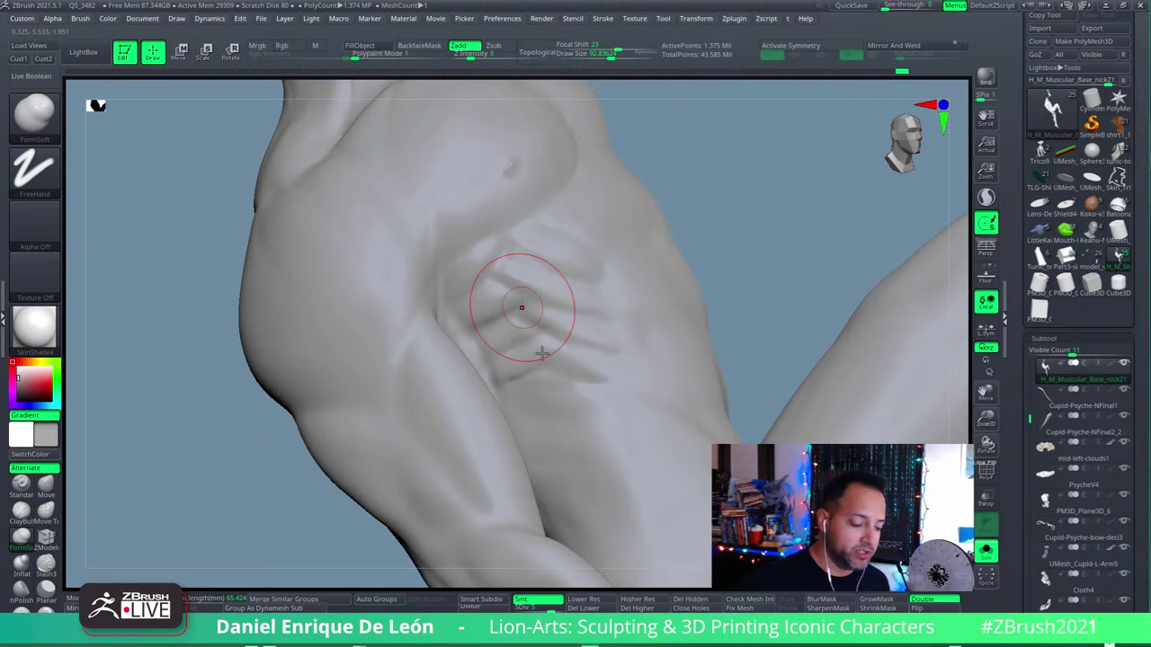
right_drag(542, 354, 548, 341)
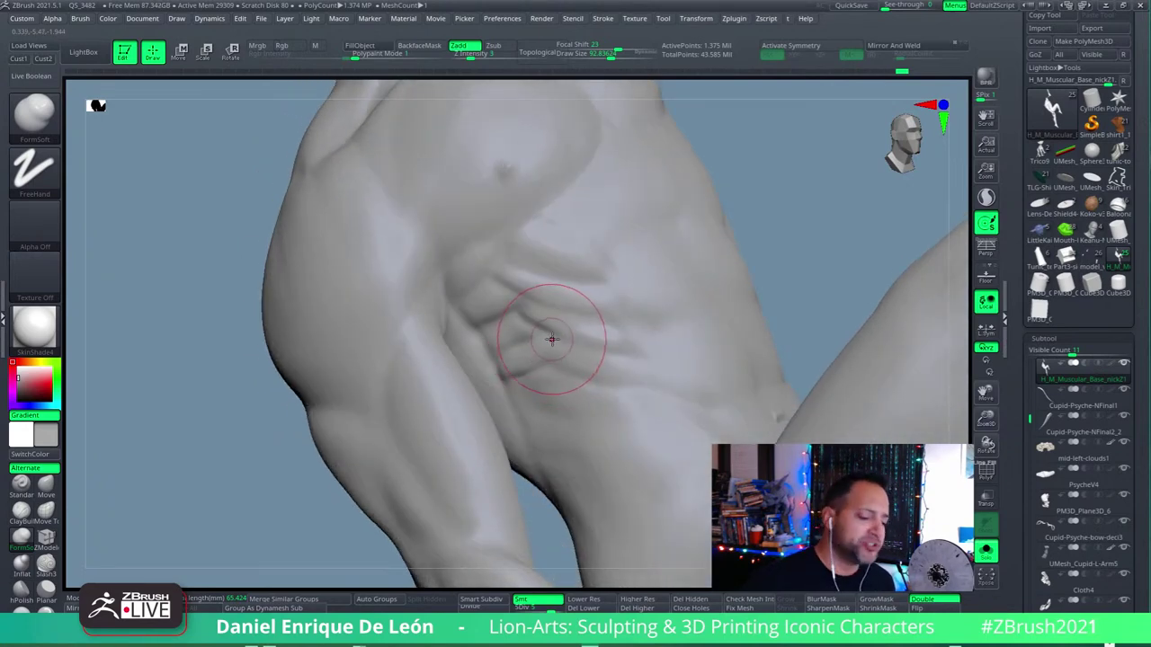
mouse_move(570, 252)
right_down()
mouse_move(518, 327)
mouse_move(548, 331)
right_up()
key(shift)
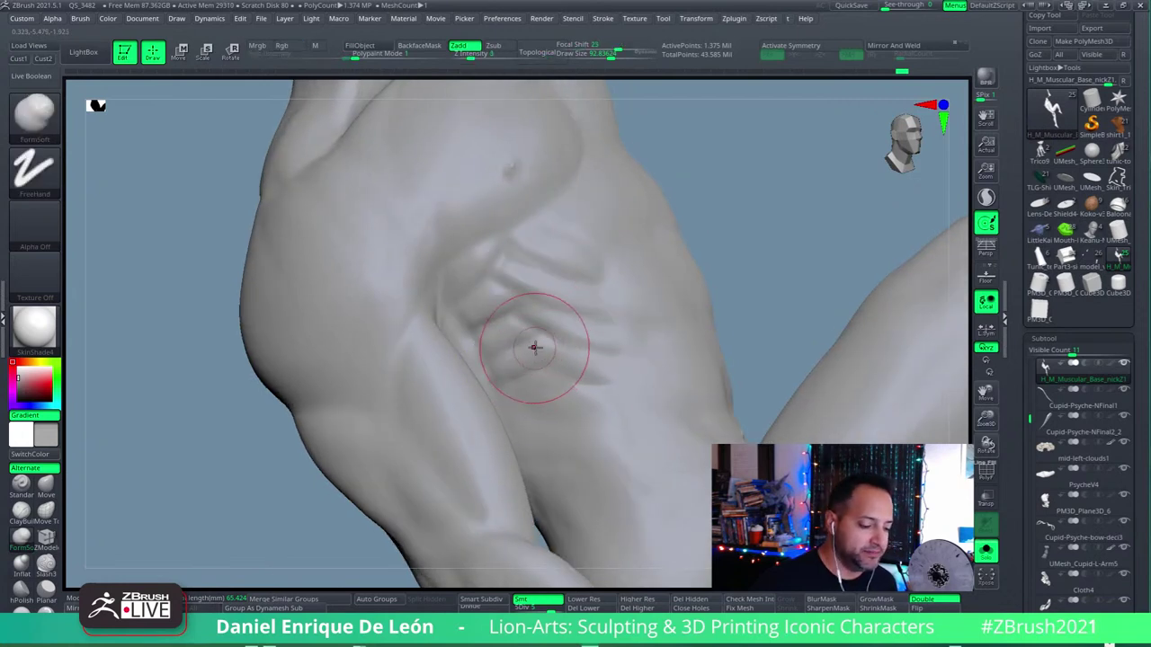
drag(477, 339, 522, 331)
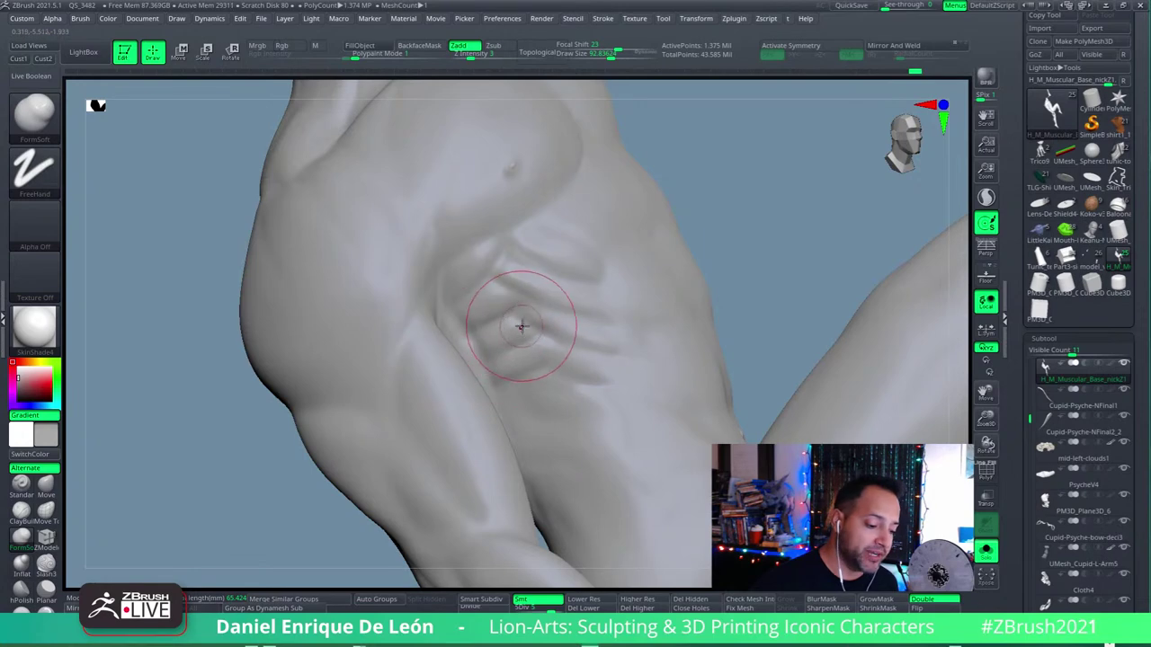
right_drag(529, 342, 555, 329)
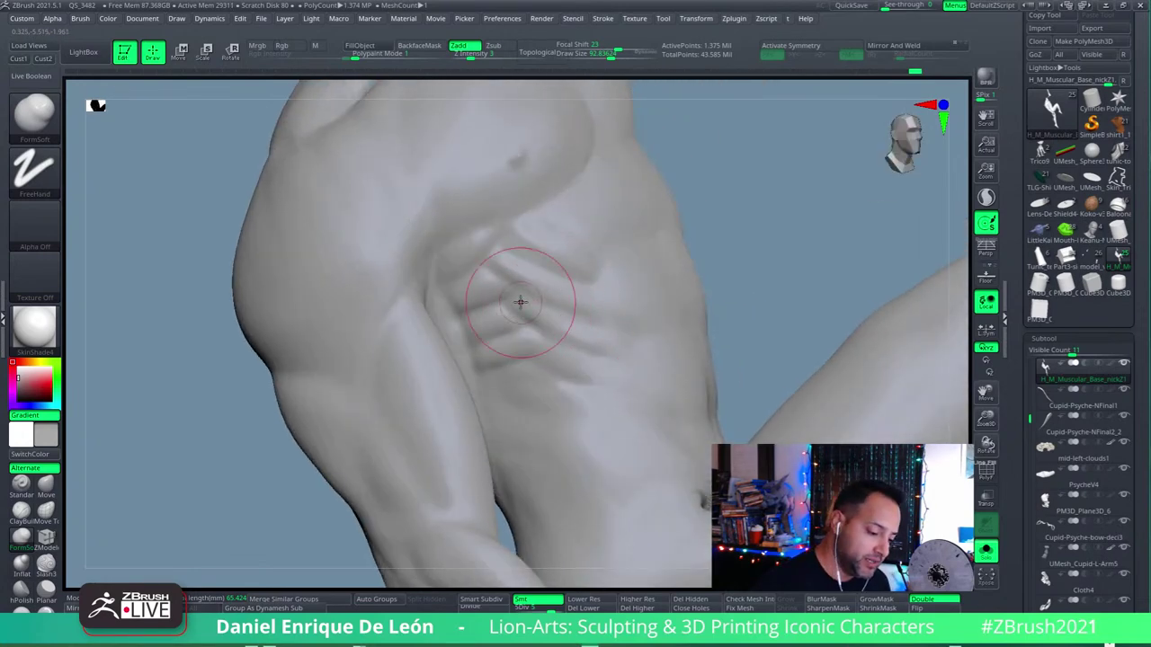
drag(527, 304, 534, 345)
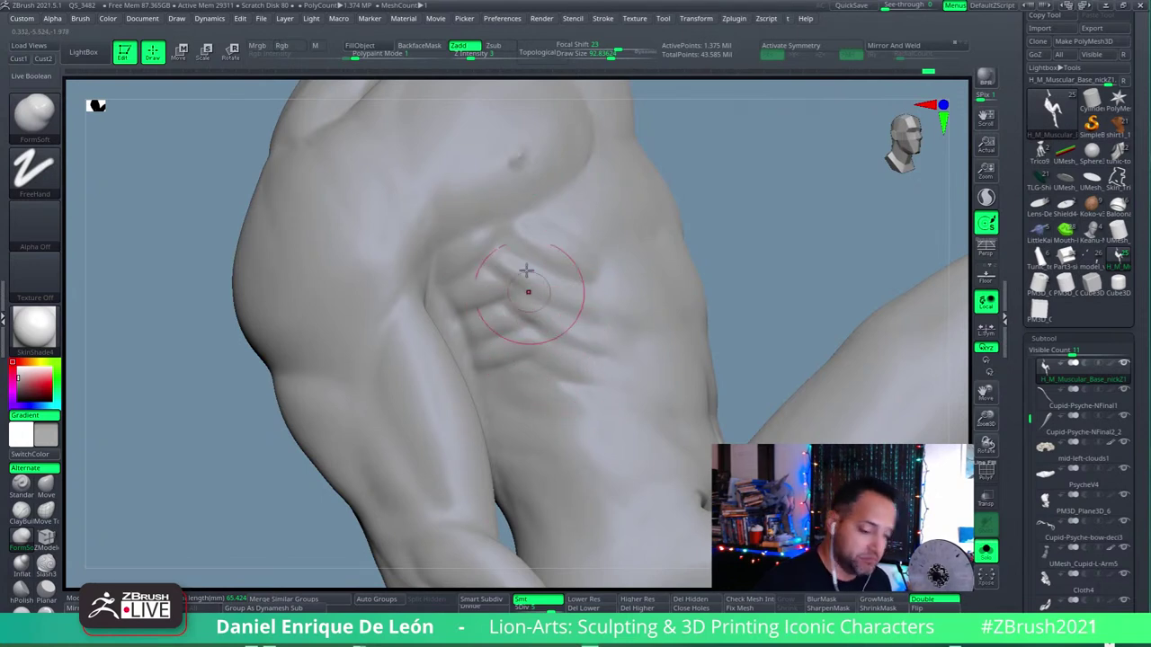
click(46, 563)
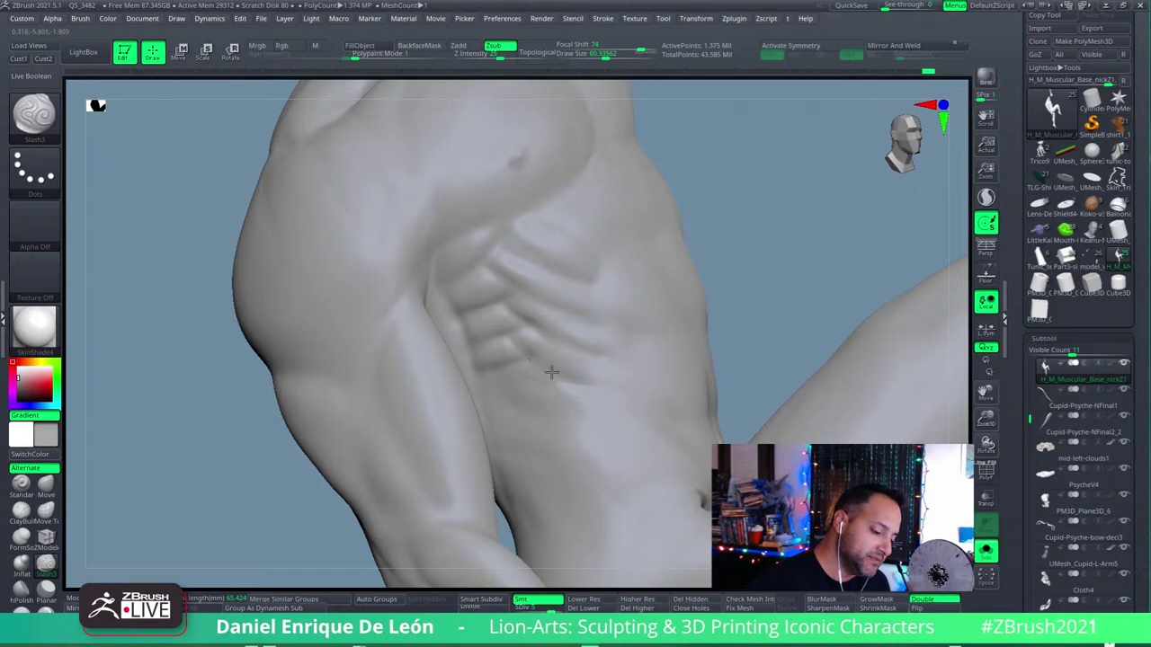
Step: Shift-smooth the upper abdominal muscles beside the ribs, then orbit past the arm toward the lower torso
mouse_move(658, 309)
right_down()
mouse_move(652, 347)
mouse_move(623, 367)
mouse_move(522, 257)
right_up()
shift+drag(522, 258, 495, 260)
right_drag(486, 259, 457, 296)
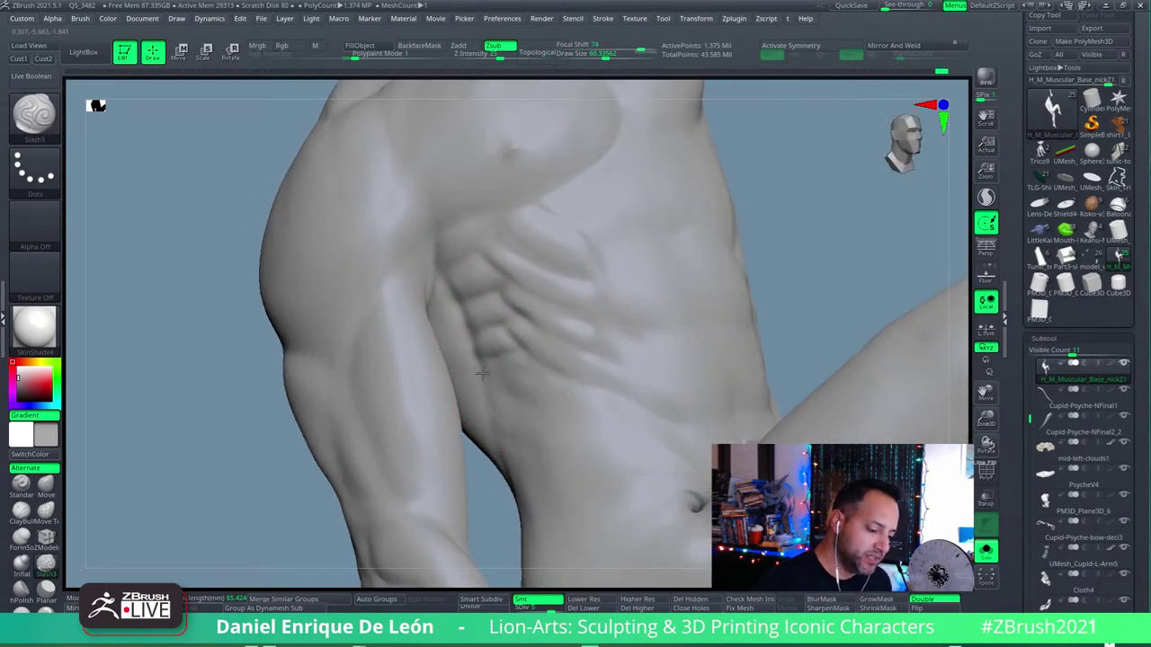
right_drag(512, 403, 527, 264)
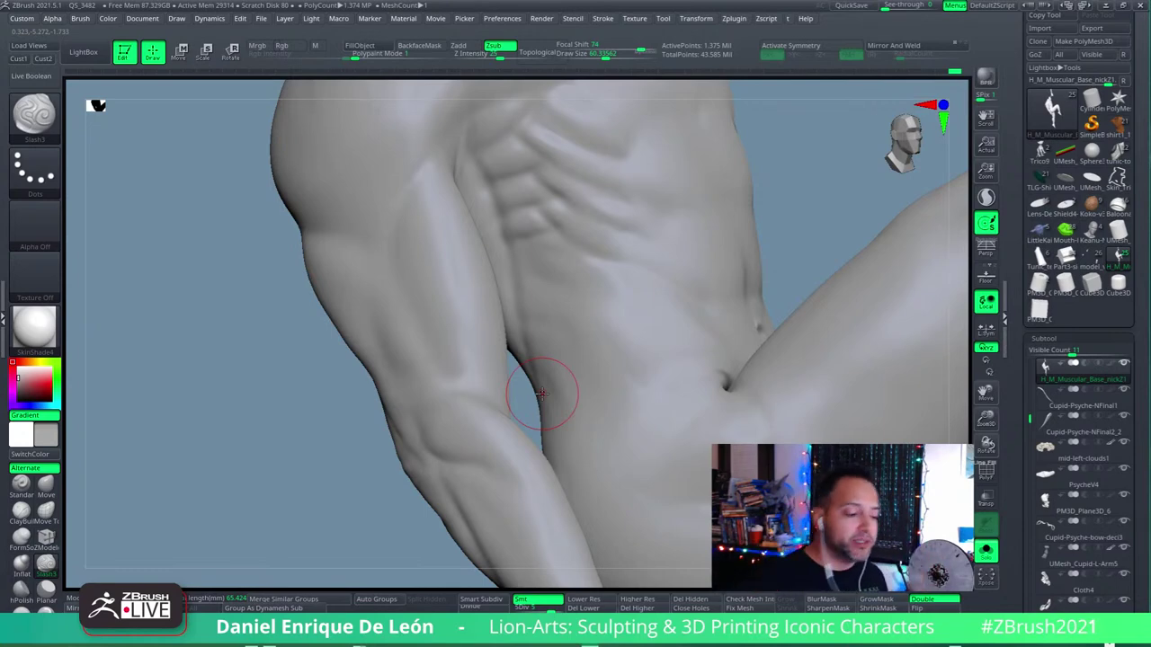
mouse_move(542, 393)
right_down()
mouse_move(566, 278)
mouse_move(611, 224)
mouse_move(566, 329)
mouse_move(607, 236)
mouse_move(606, 282)
mouse_move(624, 267)
mouse_move(575, 301)
right_up()
Step: Orbit to an angled back view and Shift-smooth the lower back and flank above the hip
right_drag(555, 354, 661, 291)
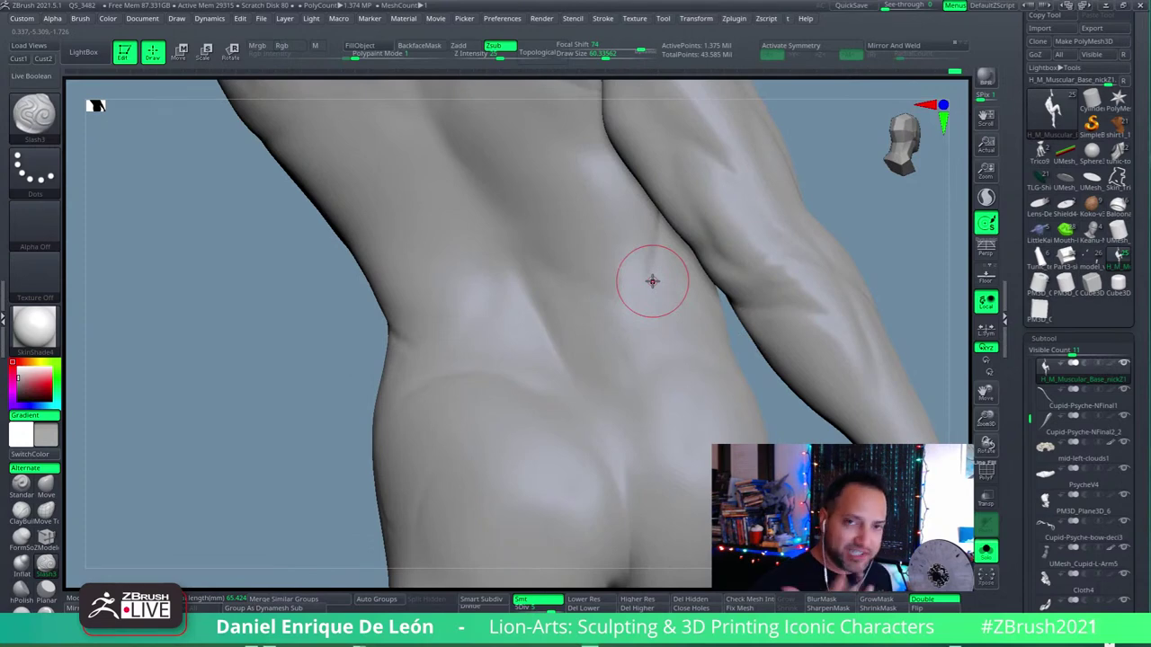
mouse_move(653, 281)
right_down()
mouse_move(657, 239)
mouse_move(653, 255)
mouse_move(674, 282)
mouse_move(655, 250)
right_up()
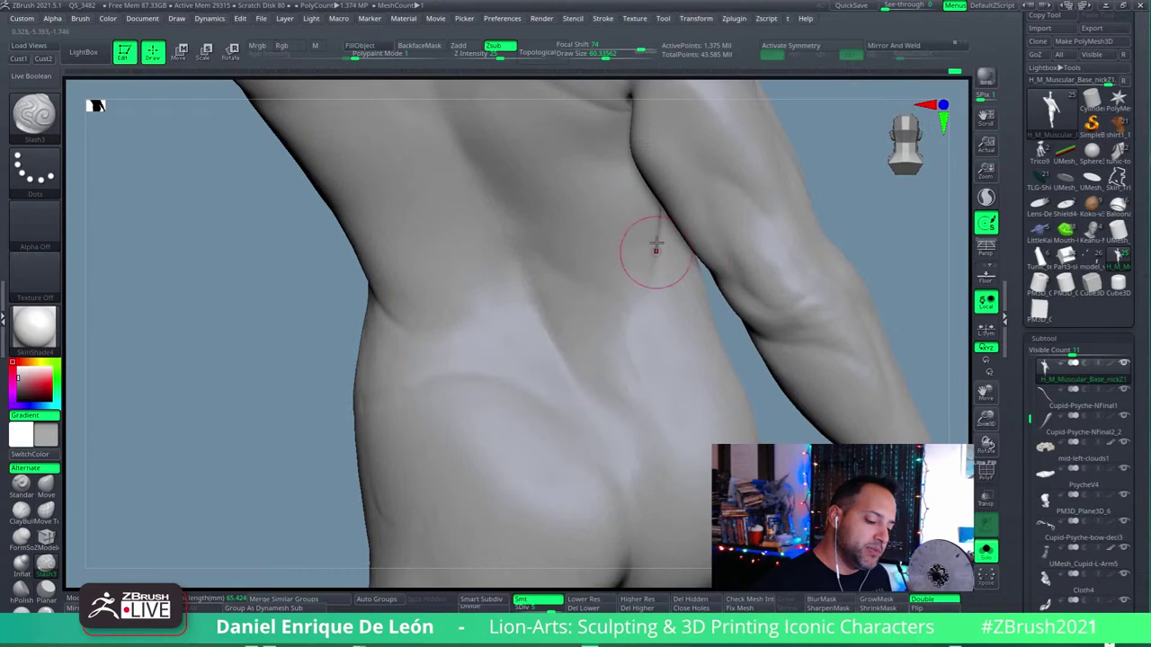
right_drag(656, 300, 668, 288)
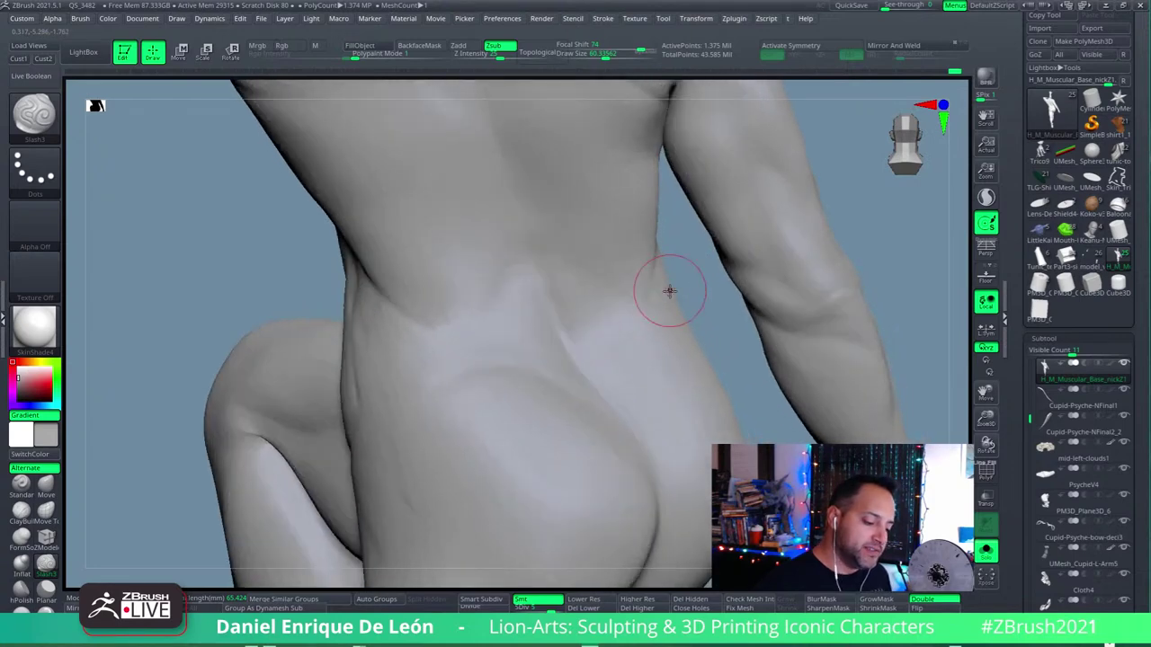
mouse_move(480, 476)
right_down()
mouse_move(509, 462)
mouse_move(522, 409)
mouse_move(630, 386)
right_up()
key(shift)
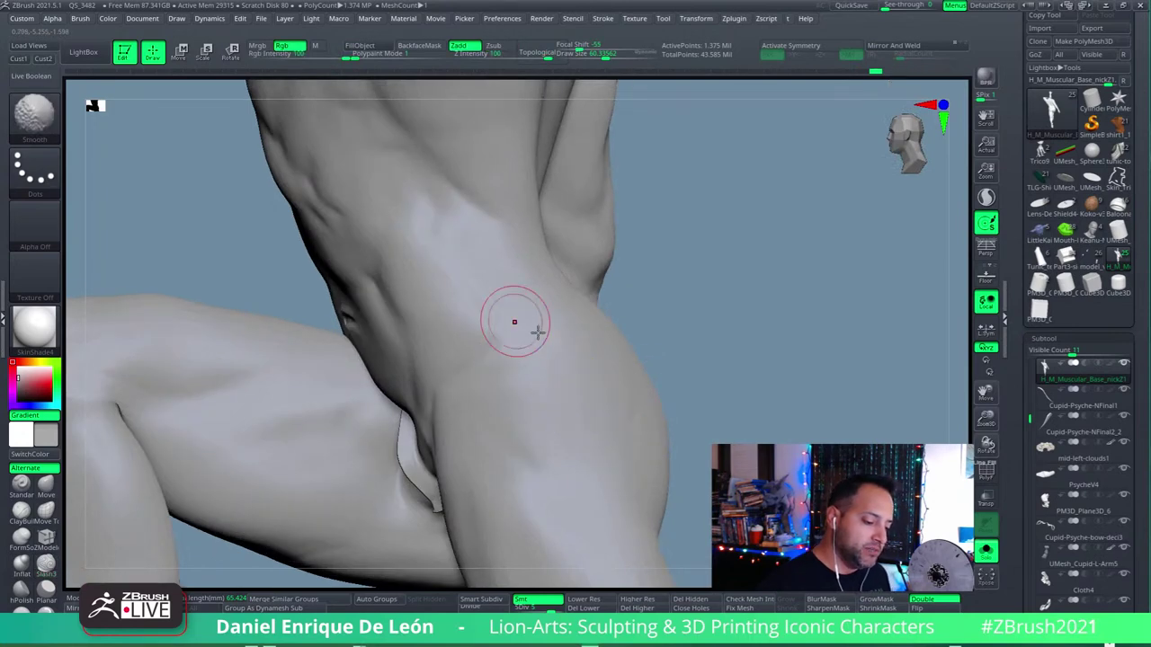
mouse_move(513, 321)
right_down()
mouse_move(596, 410)
mouse_move(584, 385)
mouse_move(599, 386)
mouse_move(632, 260)
right_up()
key(shift)
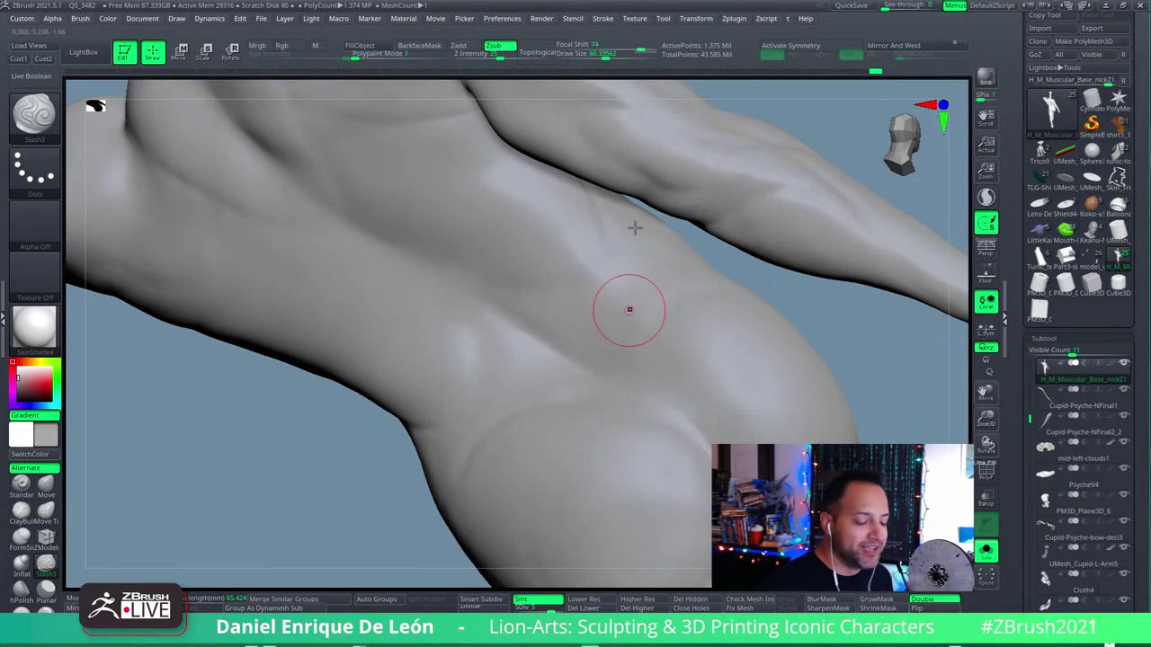
mouse_move(630, 310)
right_down()
mouse_move(611, 228)
mouse_move(719, 244)
mouse_move(648, 296)
mouse_move(634, 333)
mouse_move(578, 334)
mouse_move(604, 329)
right_up()
Step: Carve Slash3 creases along the lower side abdomen and beside the abs, then smooth them
key(shift)
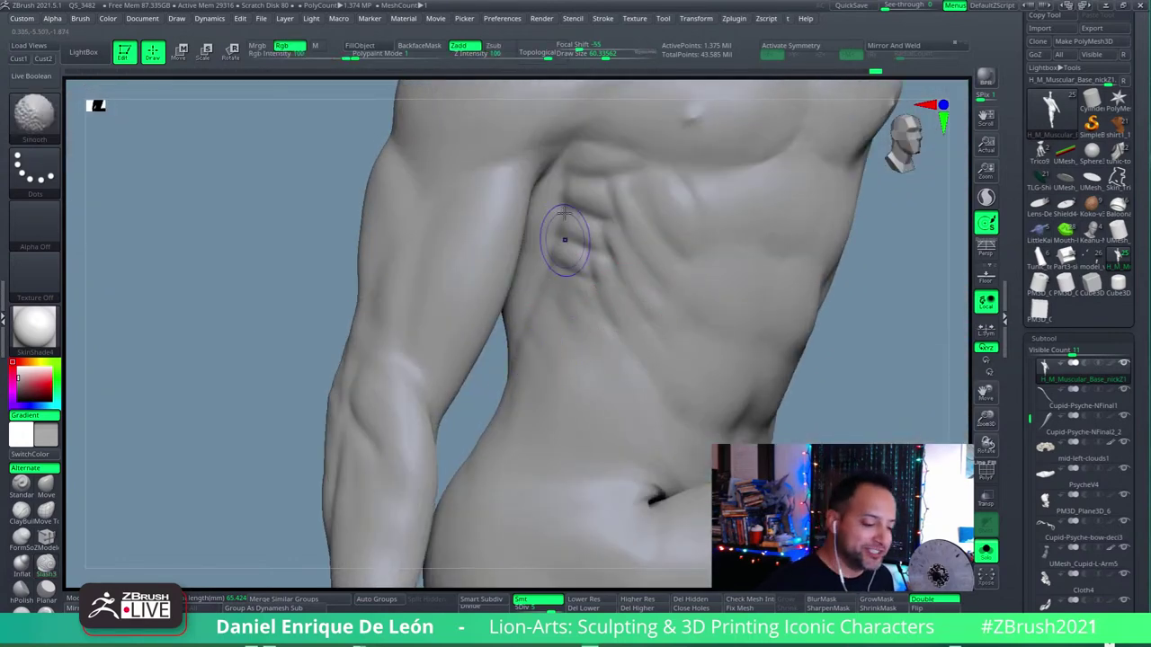
mouse_move(564, 238)
right_down()
mouse_move(593, 207)
mouse_move(565, 169)
mouse_move(663, 275)
mouse_move(663, 195)
mouse_move(580, 262)
right_up()
key(alt)
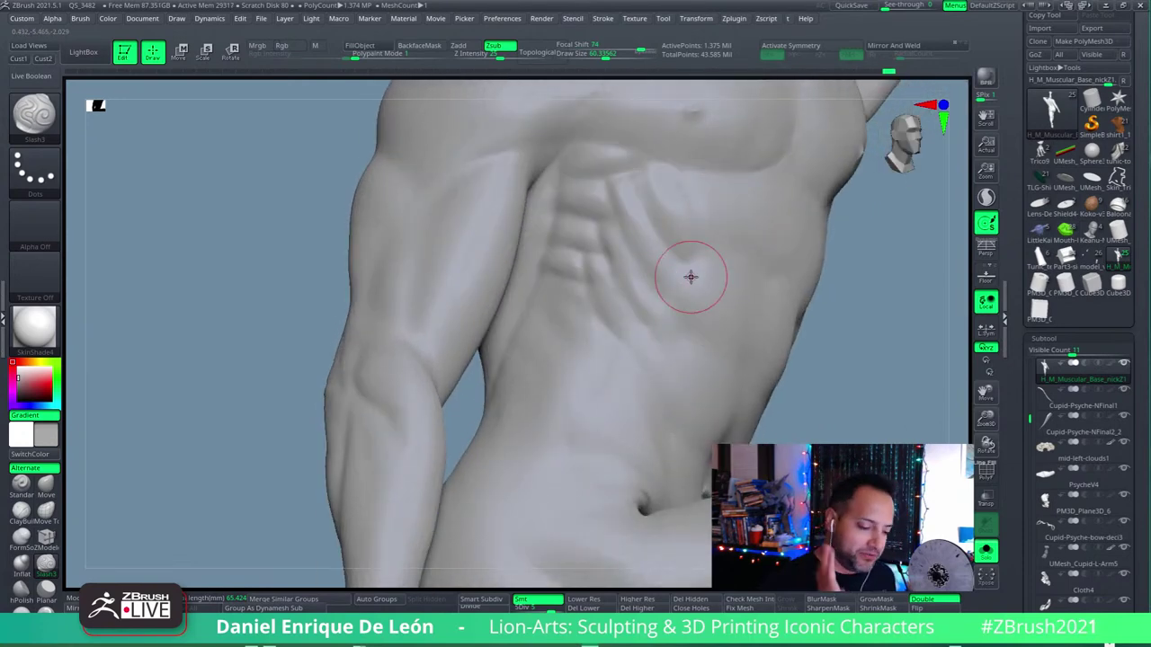
mouse_move(689, 270)
right_down()
mouse_move(621, 316)
mouse_move(634, 316)
right_up()
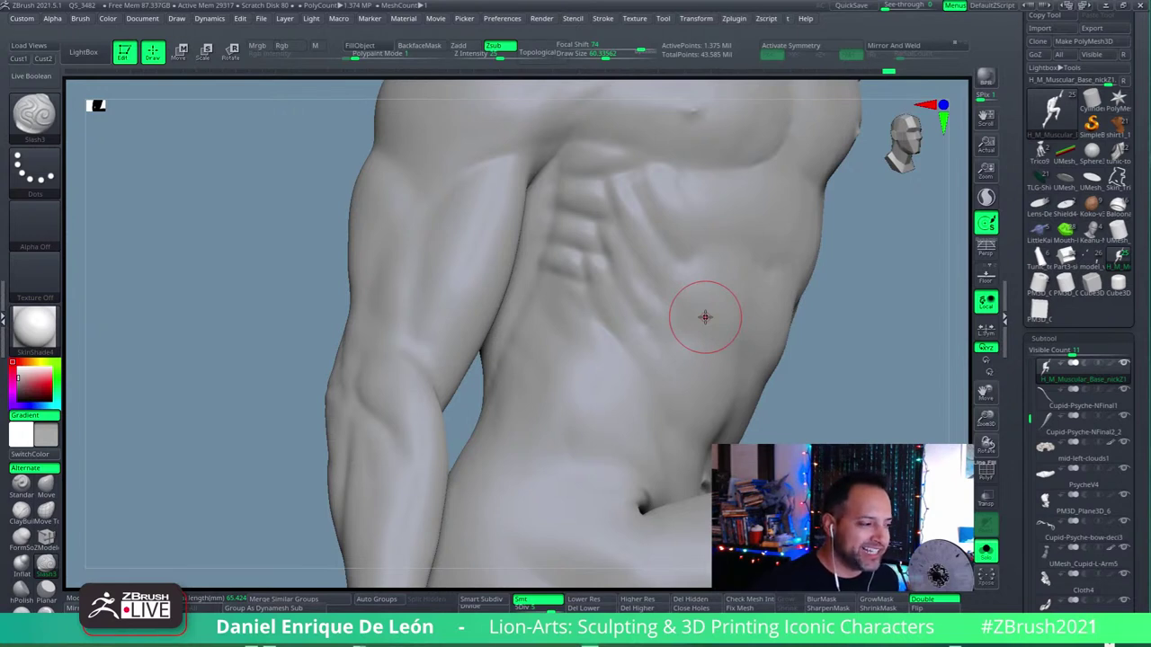
mouse_move(705, 316)
right_down()
mouse_move(570, 293)
mouse_move(622, 249)
right_up()
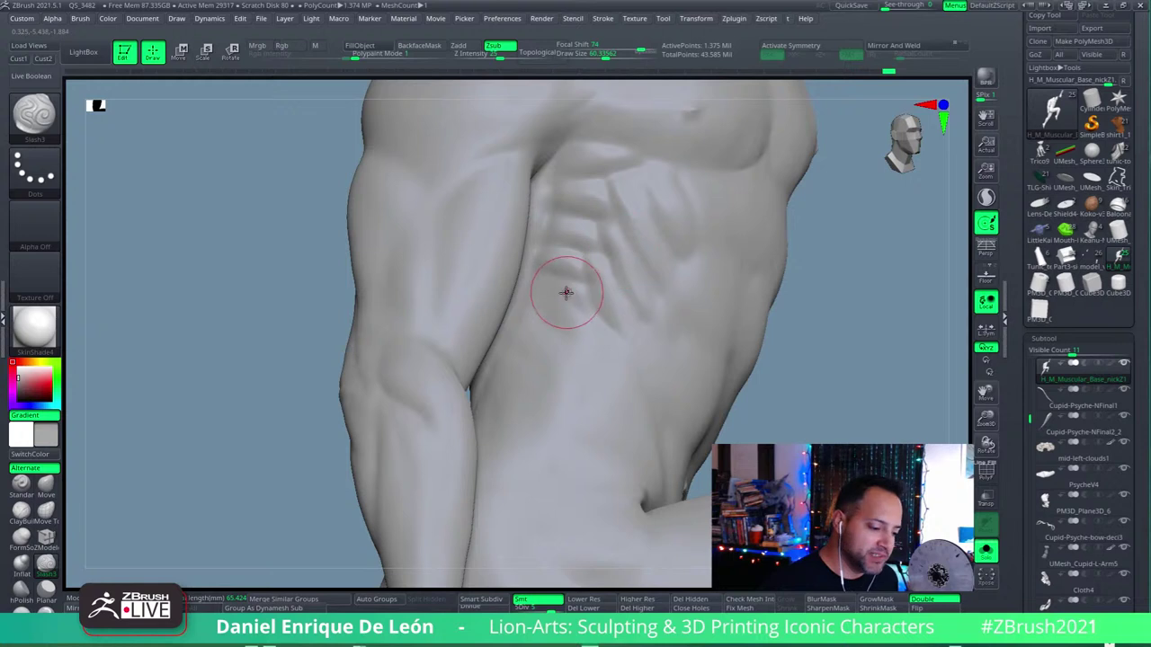
right_drag(552, 296, 542, 326)
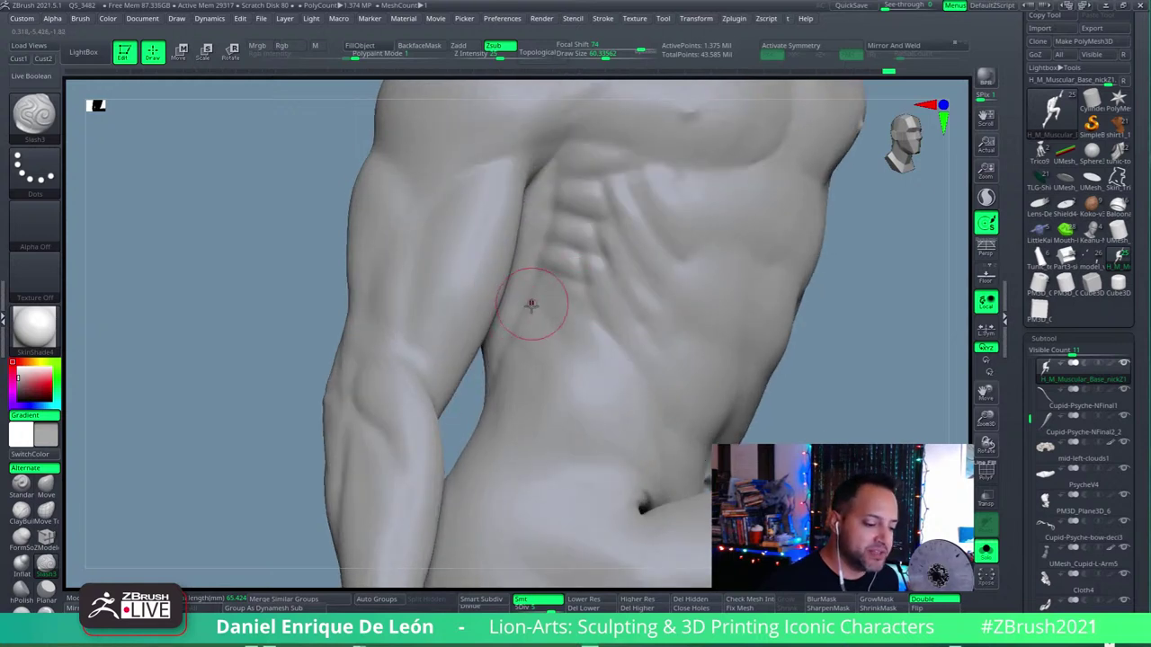
mouse_move(562, 180)
mouse_down()
mouse_move(536, 297)
mouse_move(500, 360)
mouse_move(518, 339)
mouse_up()
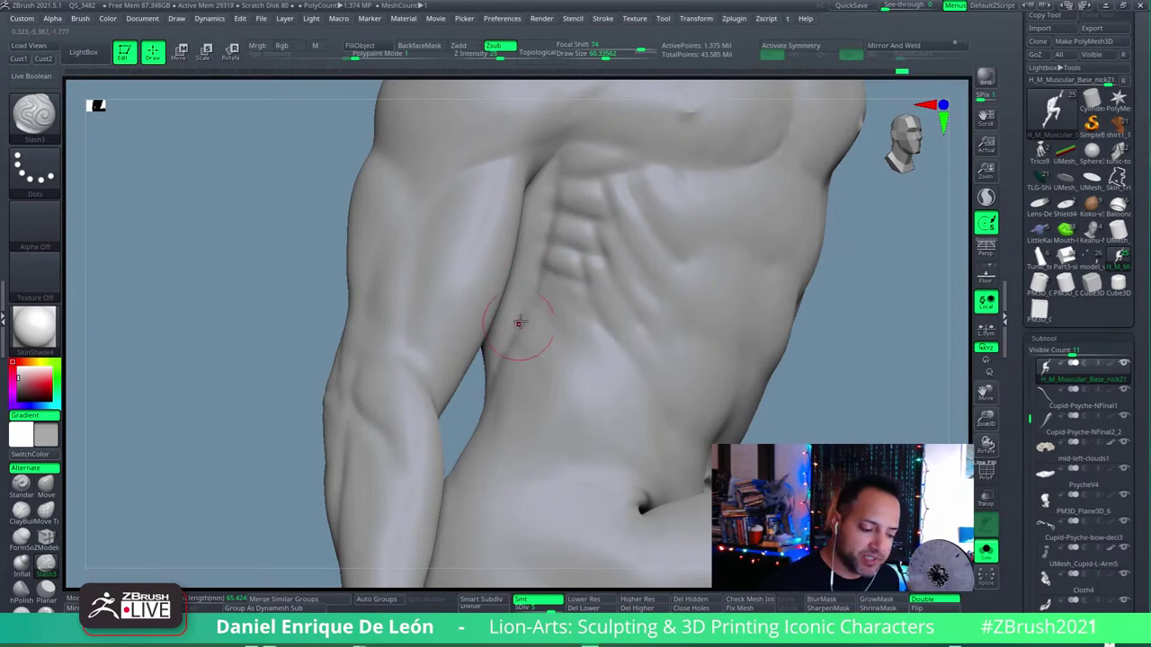
mouse_move(519, 339)
right_down()
mouse_move(519, 381)
mouse_move(503, 345)
right_up()
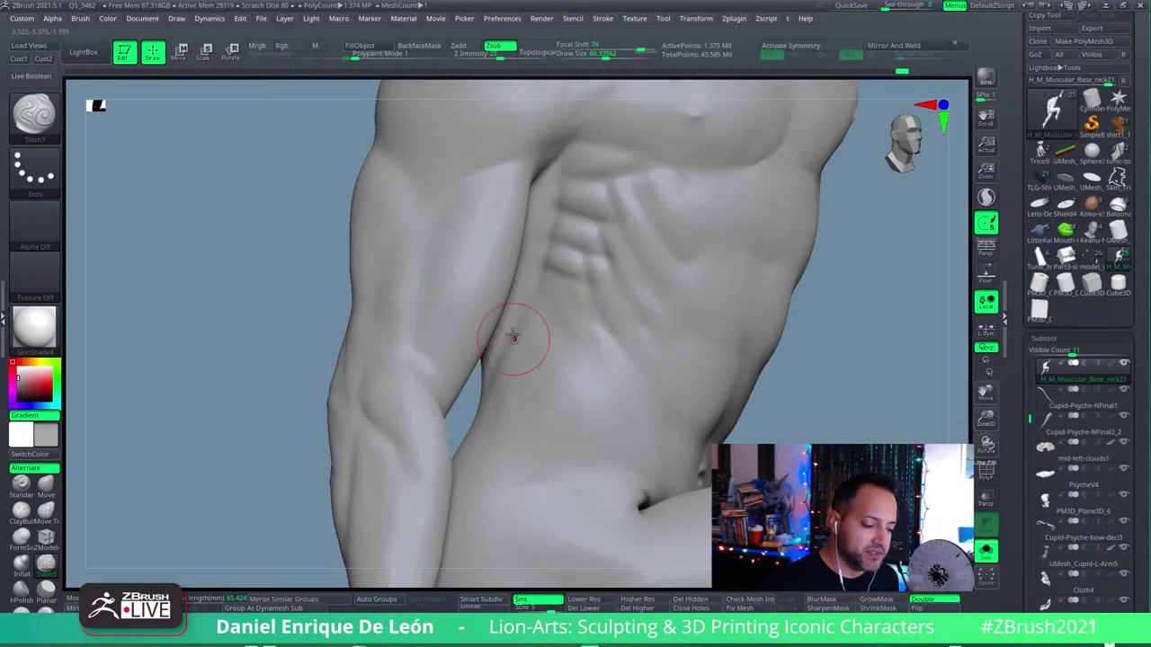
mouse_move(516, 333)
mouse_down()
mouse_move(553, 202)
mouse_move(534, 295)
mouse_move(561, 271)
mouse_up()
right_drag(561, 271, 653, 307)
right_drag(591, 329, 566, 313)
key(shift)
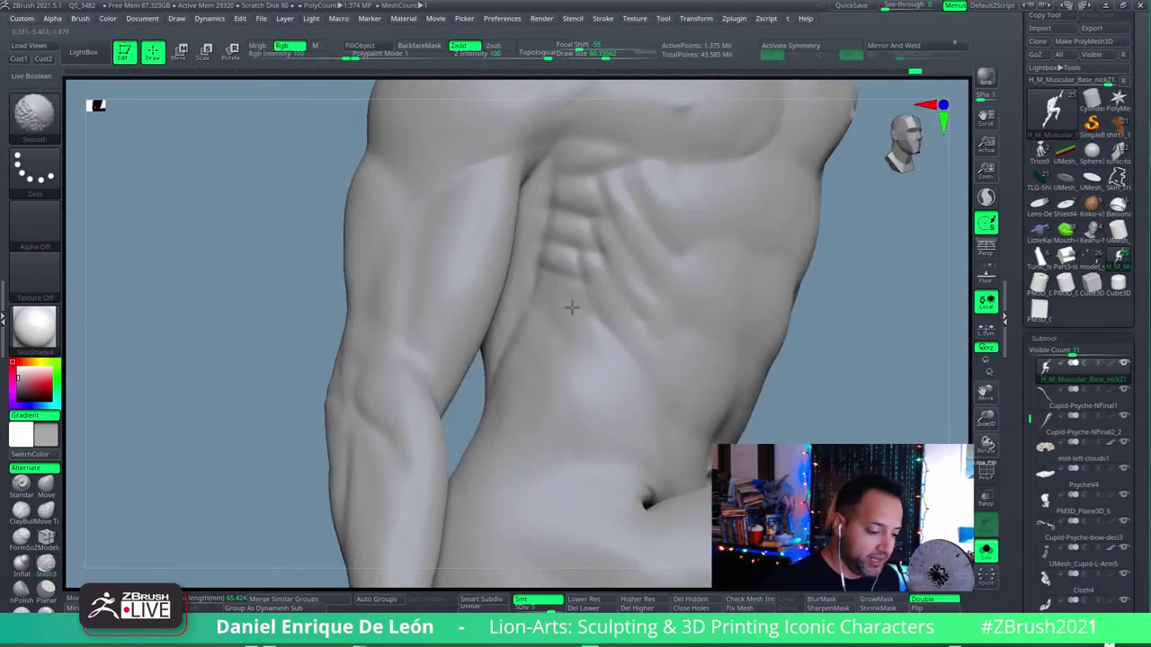
key(alt)
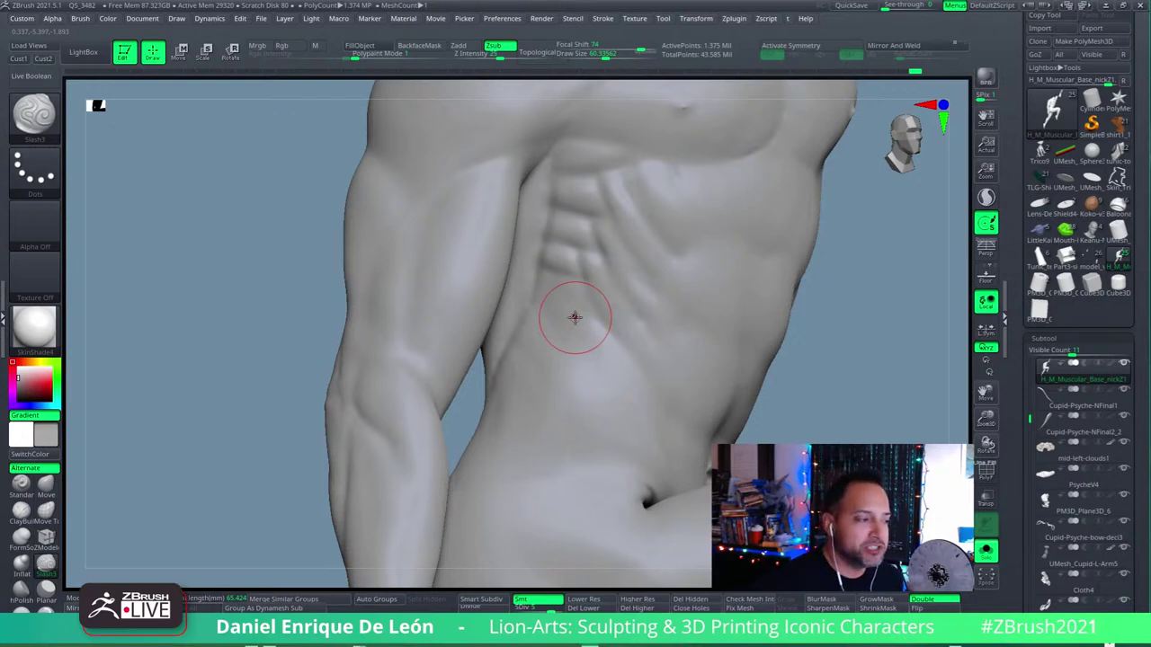
Step: Deepen the creases on the side of the ribcage and lower obliques, smoothing the belly
right_drag(574, 317, 589, 255)
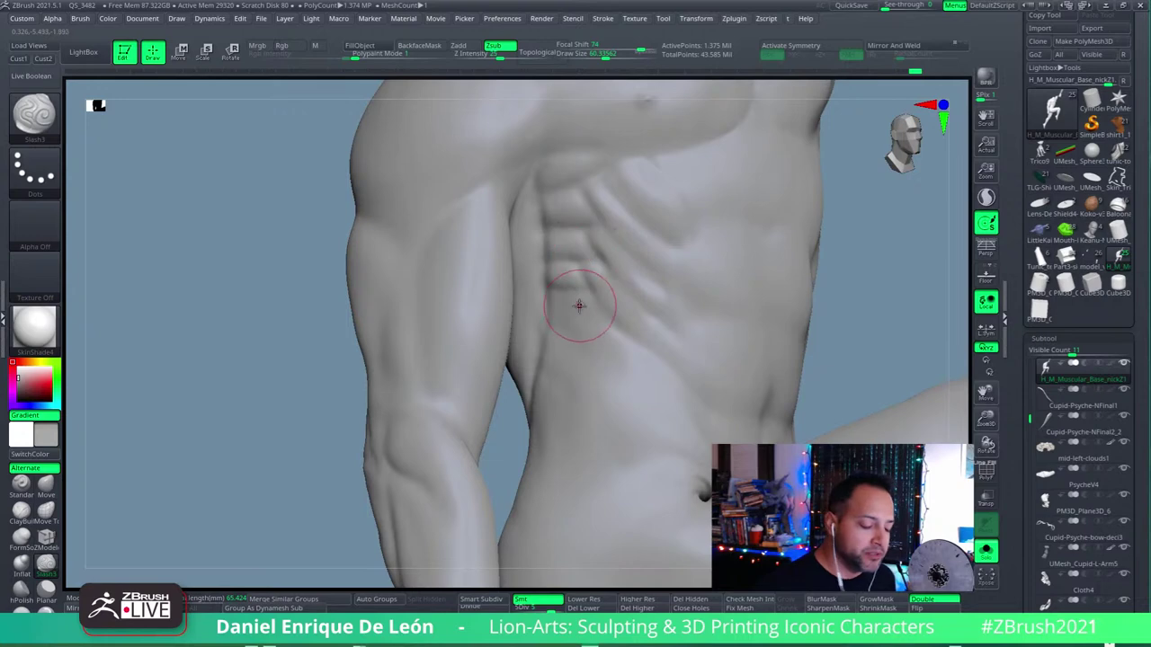
mouse_move(581, 303)
right_down()
mouse_move(663, 296)
mouse_move(730, 369)
mouse_move(779, 306)
mouse_move(746, 198)
right_up()
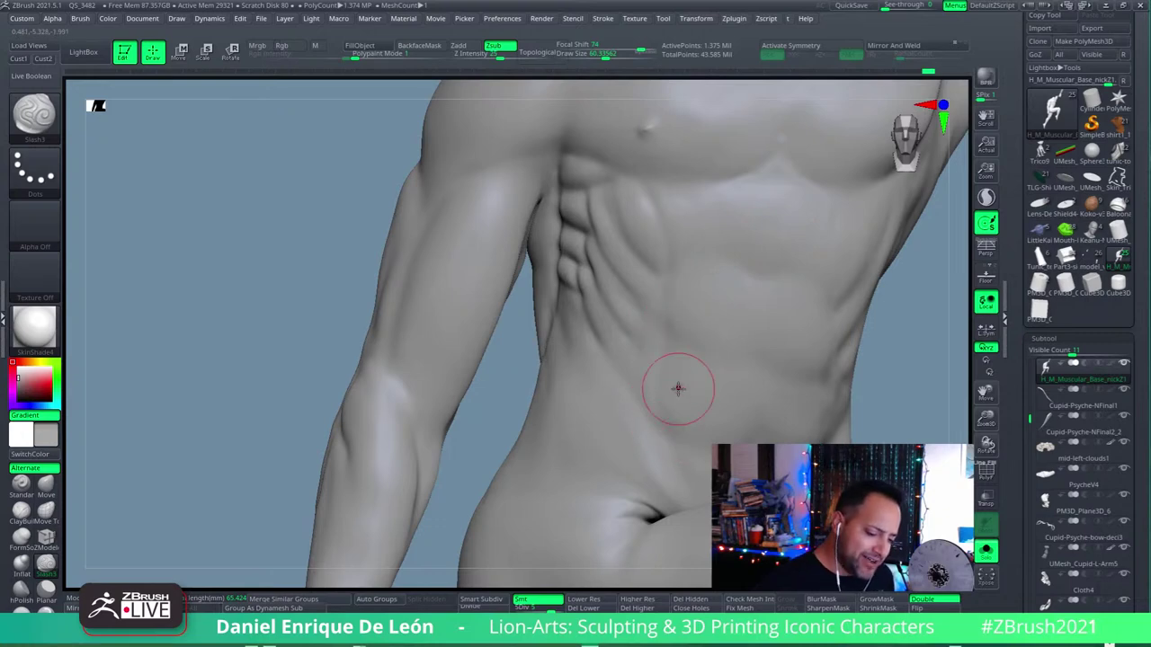
right_drag(673, 386, 740, 303)
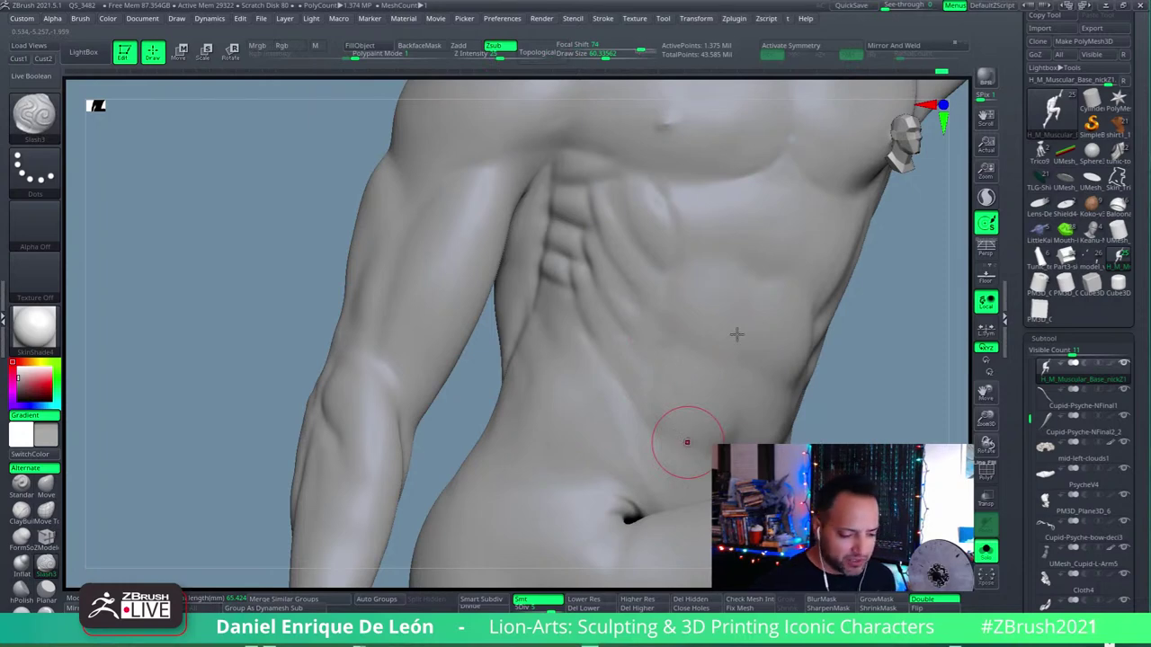
mouse_move(687, 441)
right_down()
mouse_move(742, 316)
mouse_move(735, 331)
mouse_move(715, 329)
mouse_move(715, 360)
mouse_move(760, 318)
mouse_move(751, 357)
right_up()
mouse_move(720, 315)
right_down()
mouse_move(713, 324)
mouse_move(745, 321)
mouse_move(651, 321)
mouse_move(668, 333)
mouse_move(682, 309)
mouse_move(804, 333)
mouse_move(670, 338)
right_up()
shift+drag(683, 336, 676, 334)
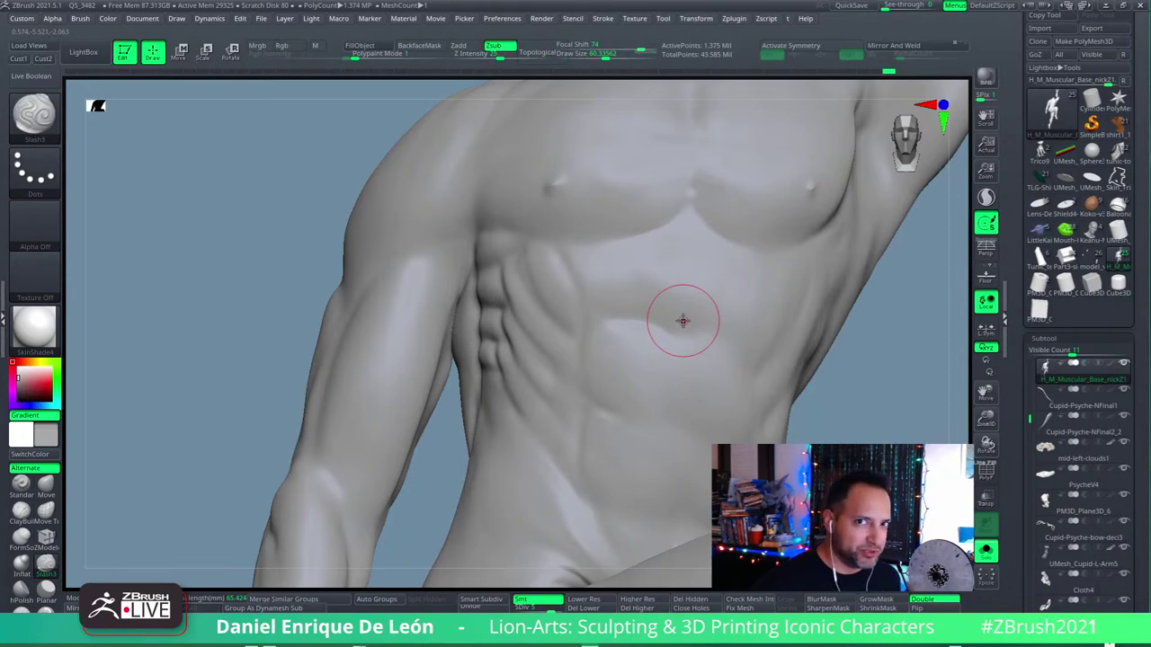
mouse_move(684, 321)
right_down()
mouse_move(668, 375)
mouse_move(688, 392)
mouse_move(709, 336)
right_up()
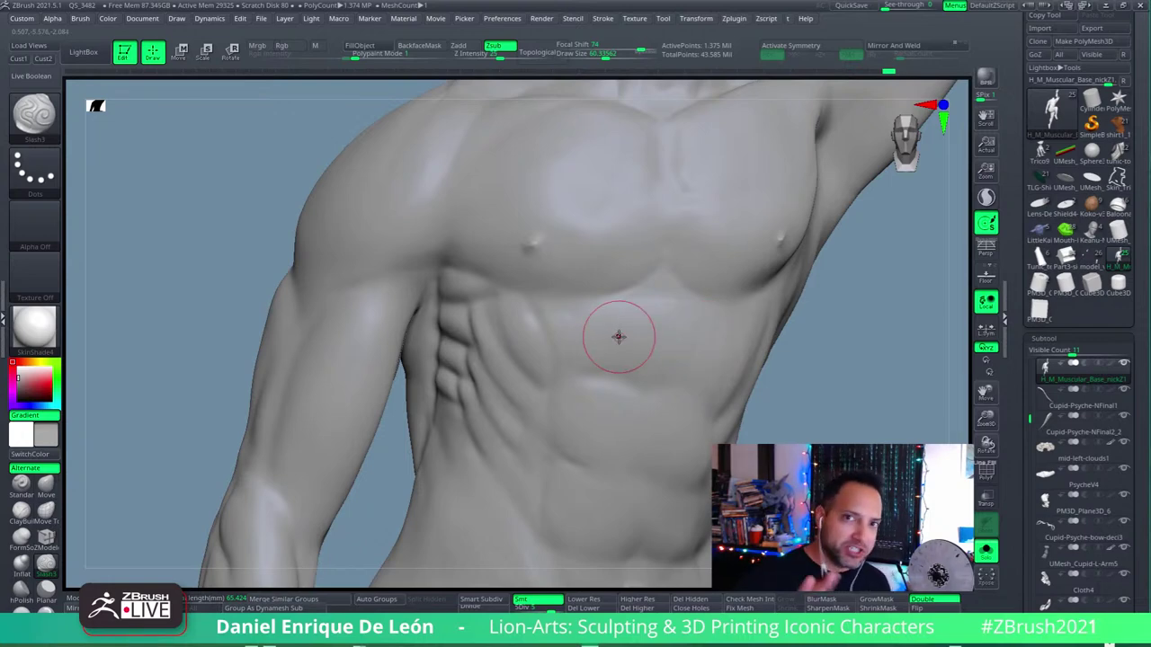
Step: Carve detail into the side ribcage muscles, the grooves under the chest and the abdomen's side
right_drag(617, 336, 495, 324)
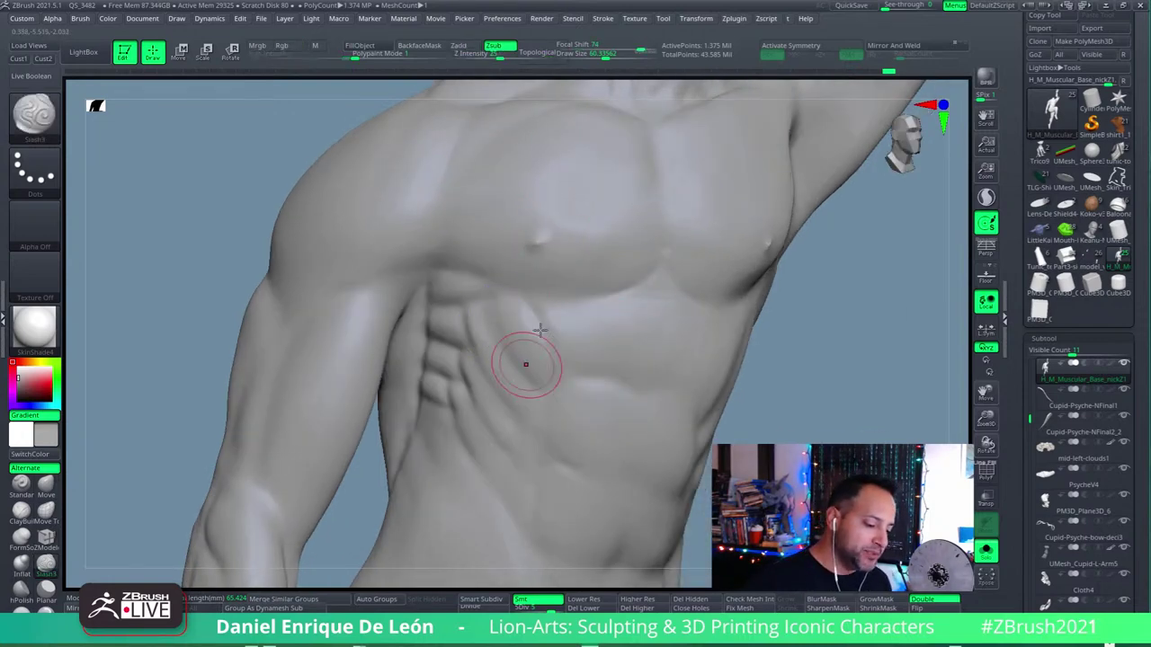
right_drag(527, 360, 569, 284)
right_drag(514, 341, 540, 314)
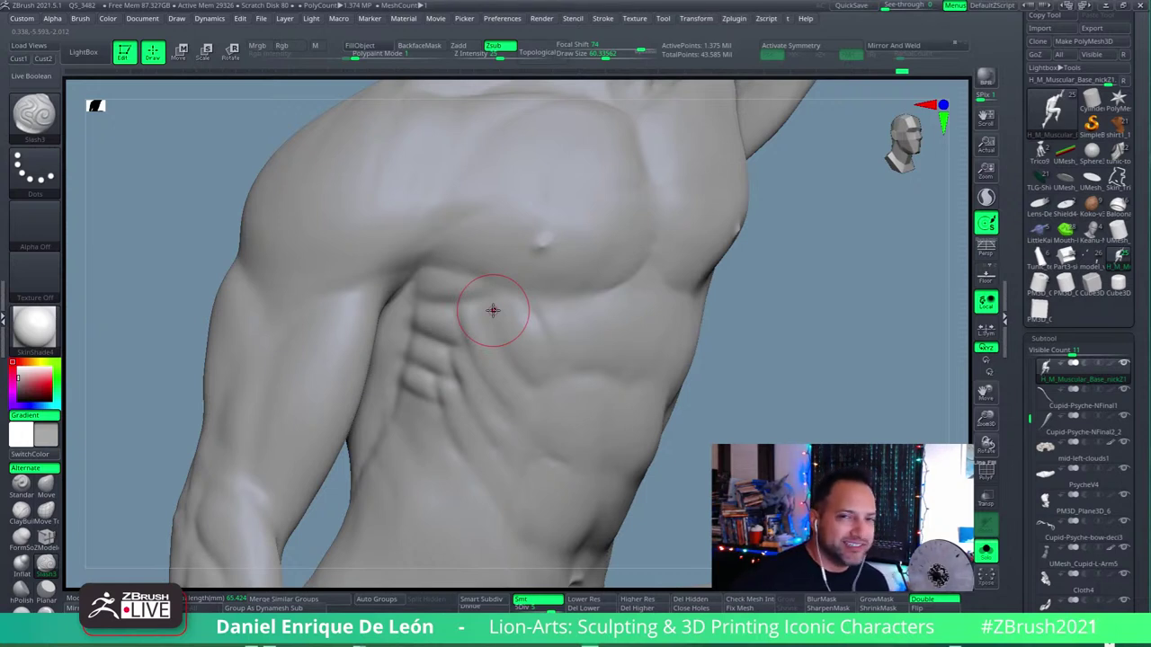
right_drag(521, 308, 488, 303)
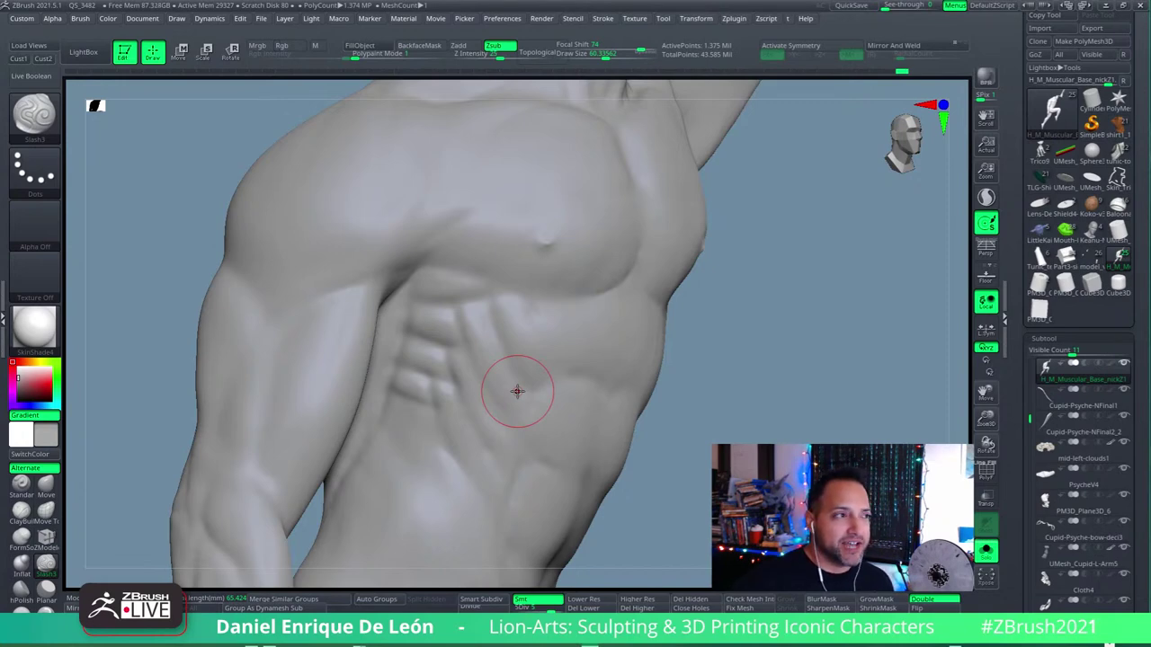
mouse_move(517, 391)
right_down()
mouse_move(597, 352)
mouse_move(611, 330)
mouse_move(597, 303)
mouse_move(560, 317)
mouse_move(571, 304)
right_up()
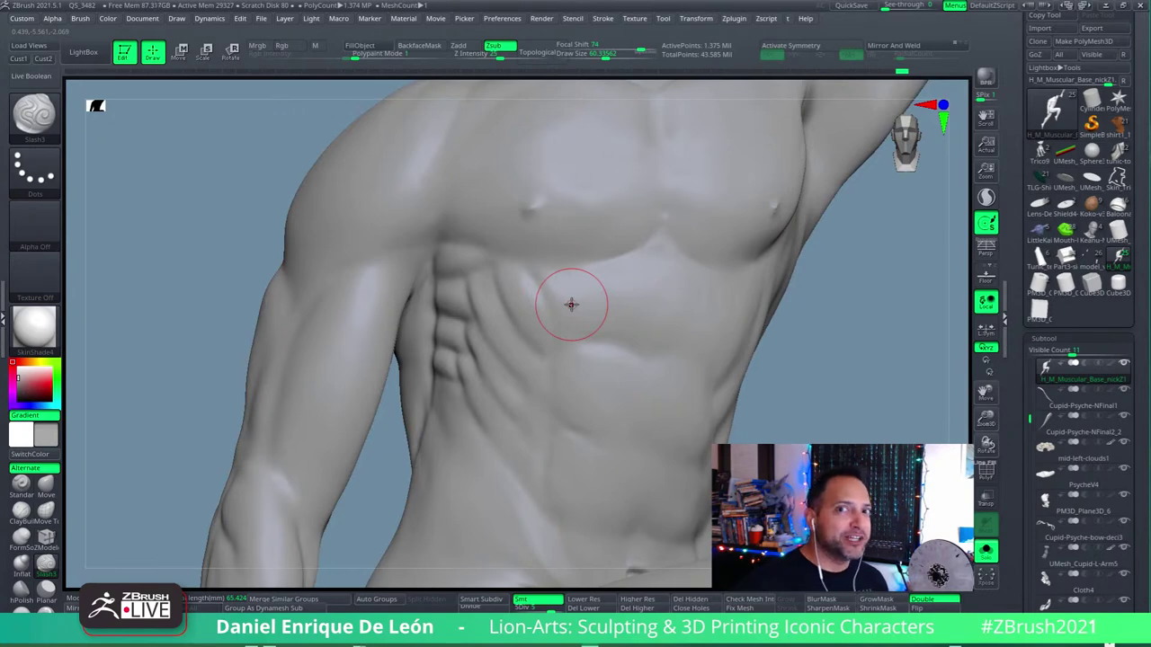
mouse_move(571, 304)
right_down()
mouse_move(620, 341)
mouse_move(686, 324)
mouse_move(601, 293)
mouse_move(617, 272)
mouse_move(617, 297)
right_up()
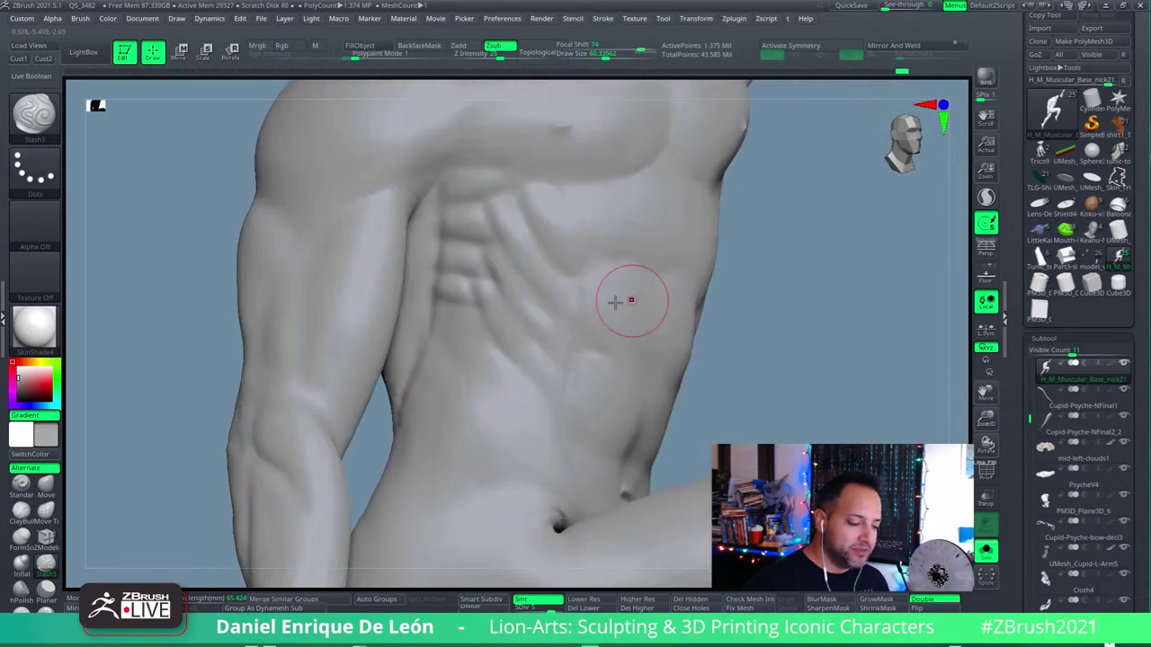
Step: Refine the ribcage creases beside the chest and smooth the upper abdominal area
key(shift)
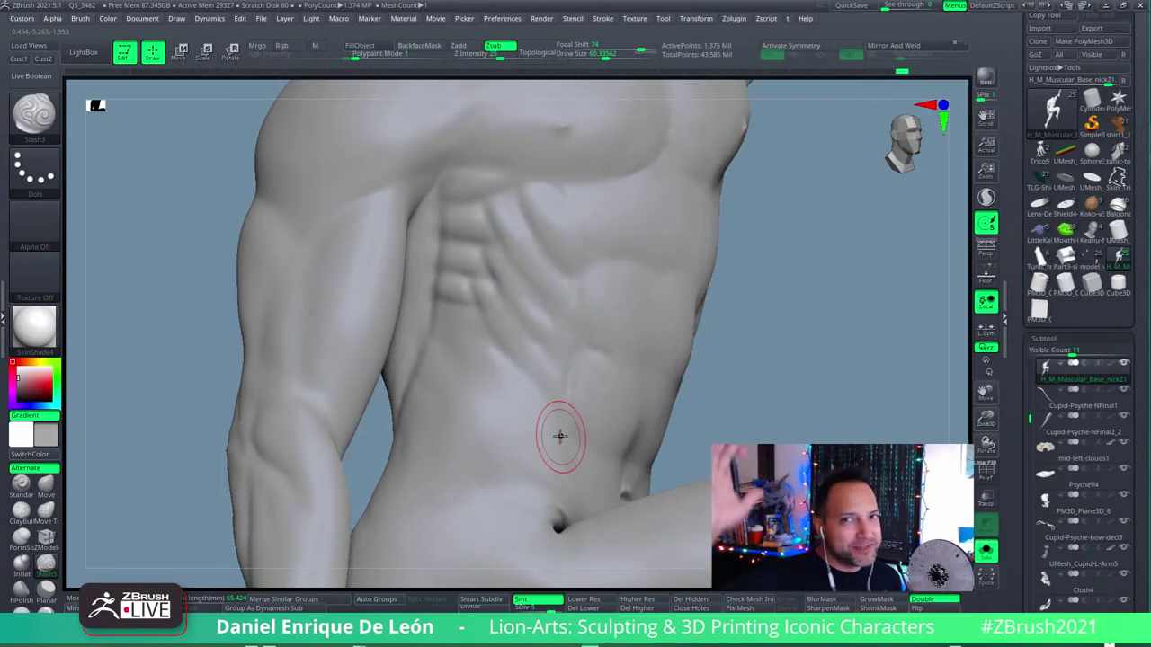
right_drag(560, 436, 588, 255)
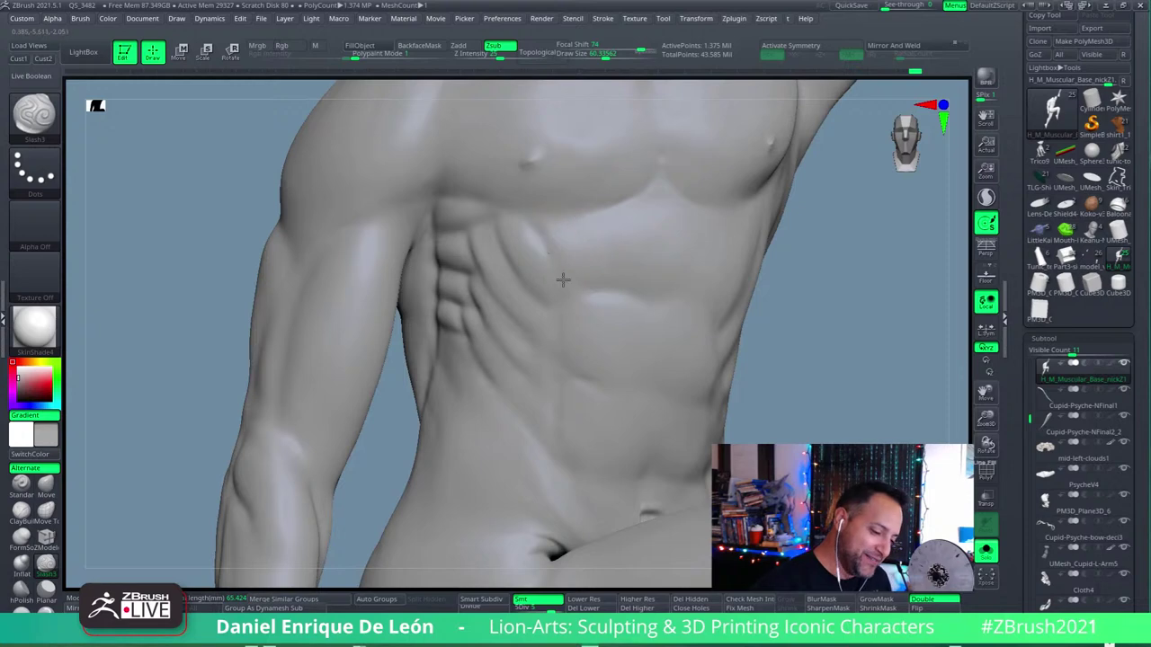
mouse_move(570, 311)
right_down()
mouse_move(585, 298)
mouse_move(688, 351)
mouse_move(650, 421)
right_up()
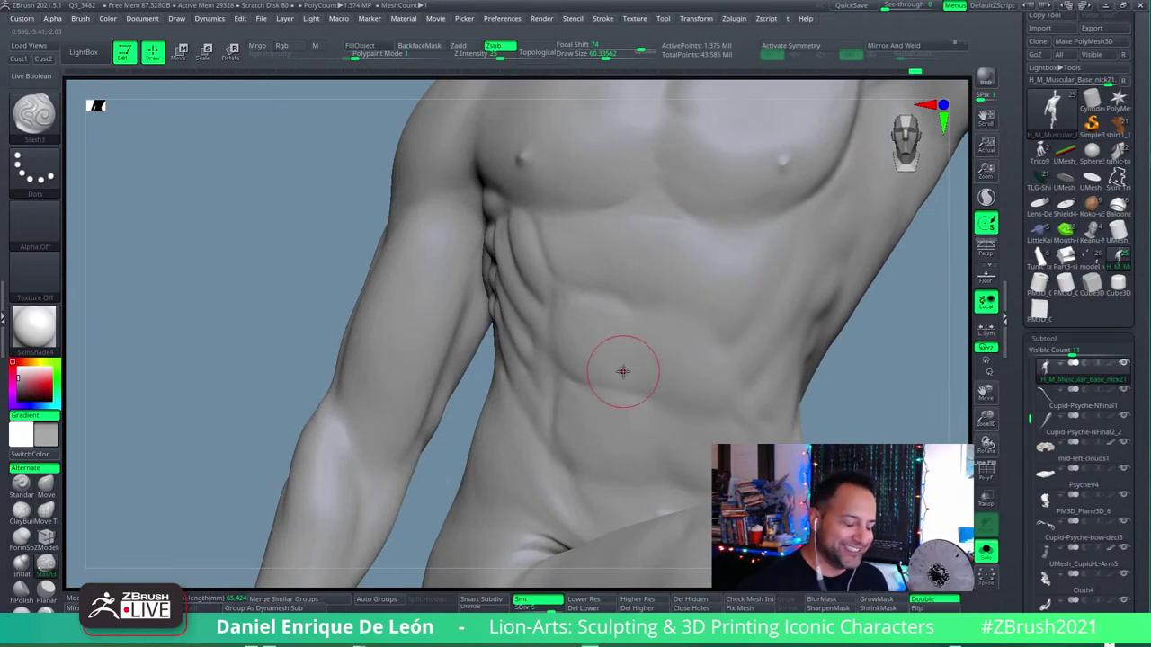
mouse_move(619, 369)
right_down()
mouse_move(674, 311)
mouse_move(674, 327)
mouse_move(650, 311)
mouse_move(672, 339)
mouse_move(668, 355)
right_up()
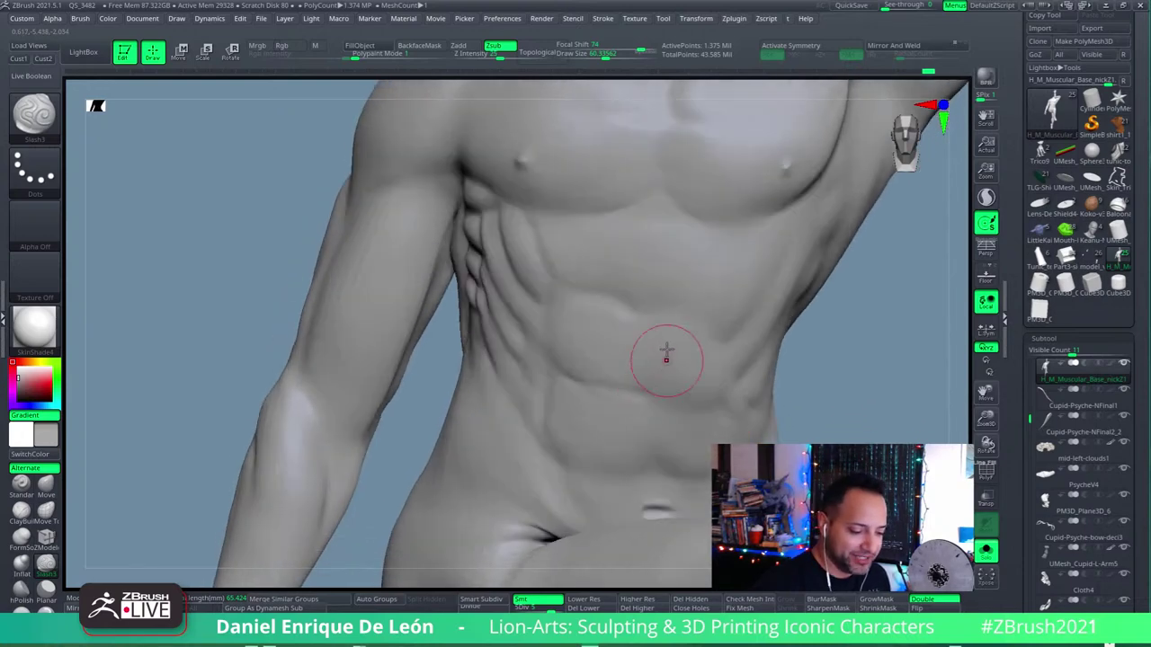
key(shift)
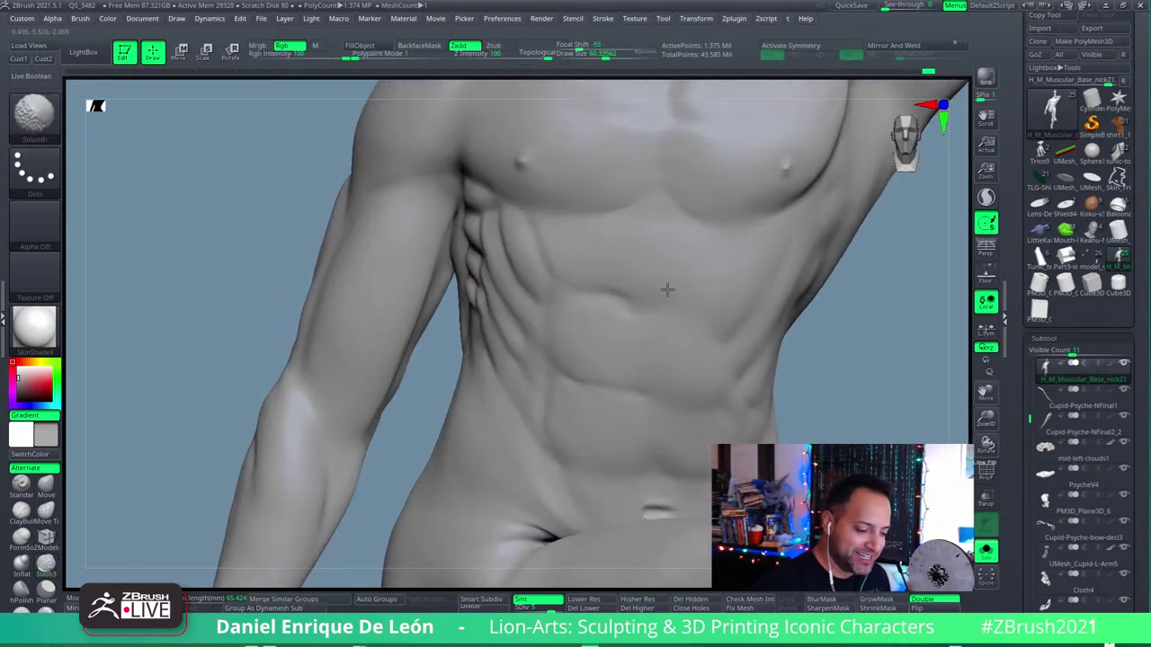
key(shift)
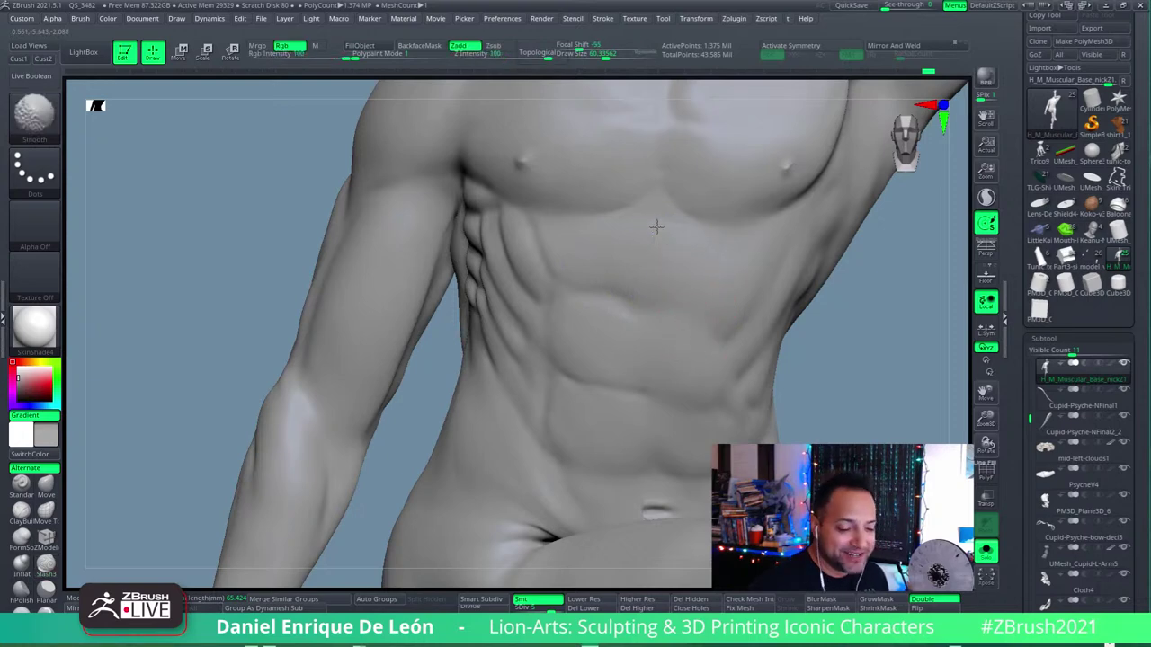
right_drag(663, 257, 617, 309)
right_drag(659, 347, 545, 372)
mouse_move(516, 423)
right_down()
mouse_move(529, 426)
mouse_move(570, 352)
mouse_move(609, 340)
mouse_move(604, 303)
right_up()
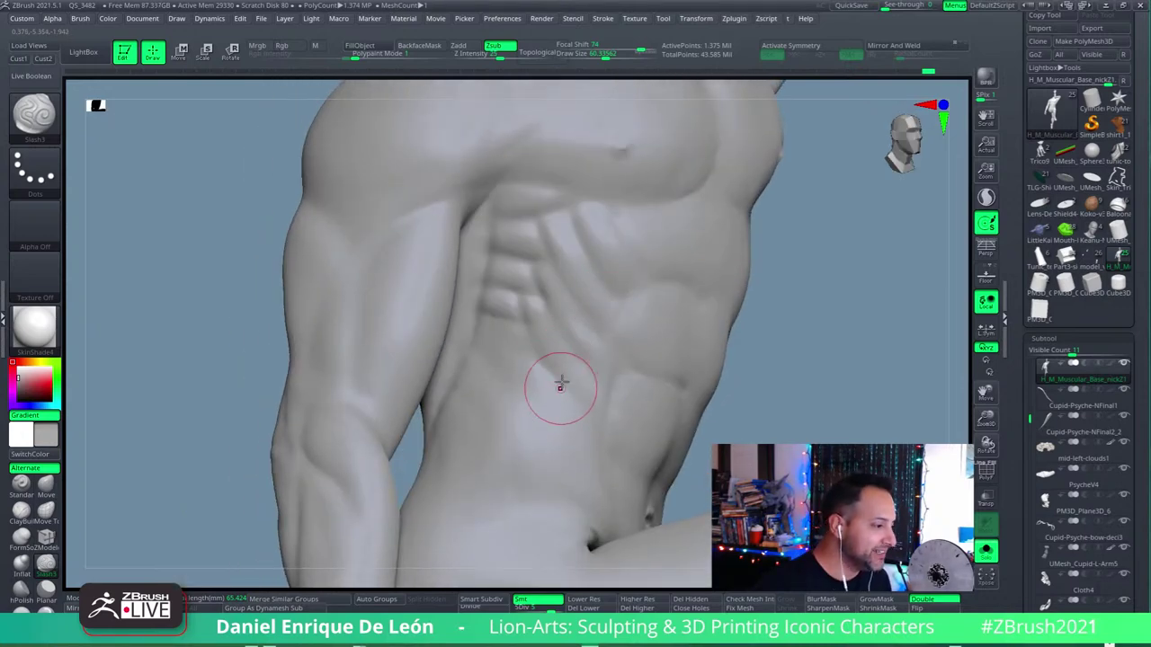
mouse_move(561, 380)
right_down()
mouse_move(551, 374)
mouse_move(560, 380)
right_up()
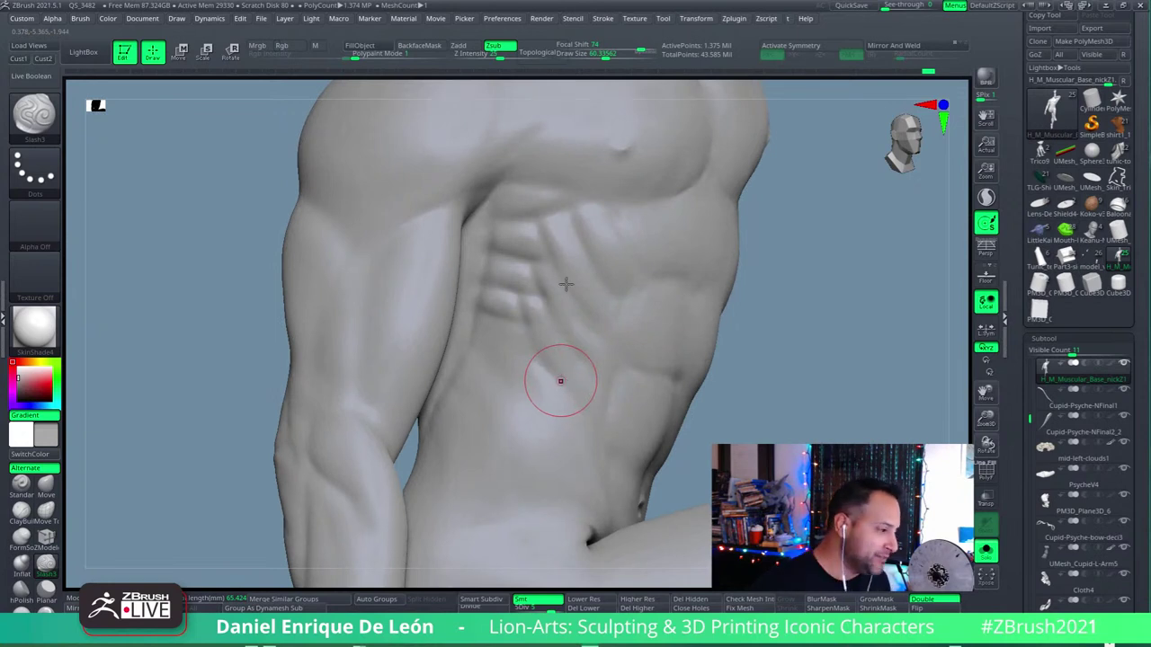
Step: Reduce Draw Size to about 37 and carve the lower oblique near the hip, smoothing it
drag(596, 53, 575, 53)
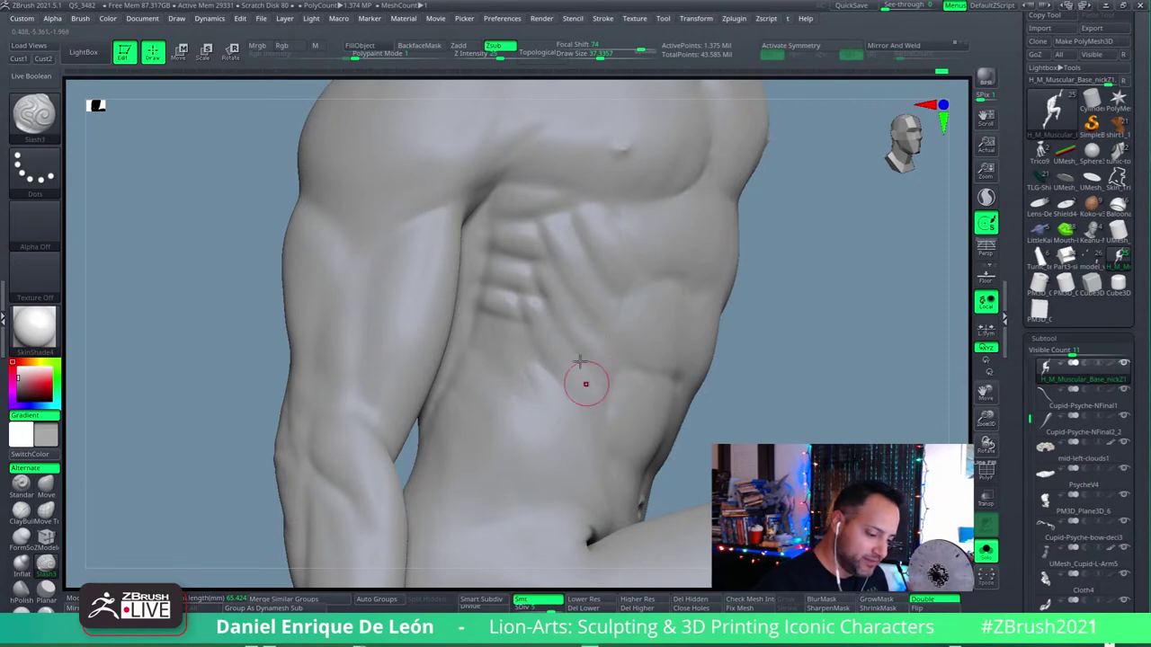
mouse_move(585, 380)
right_down()
mouse_move(548, 385)
mouse_move(566, 452)
mouse_move(583, 443)
mouse_move(548, 326)
mouse_move(496, 352)
mouse_move(506, 377)
right_up()
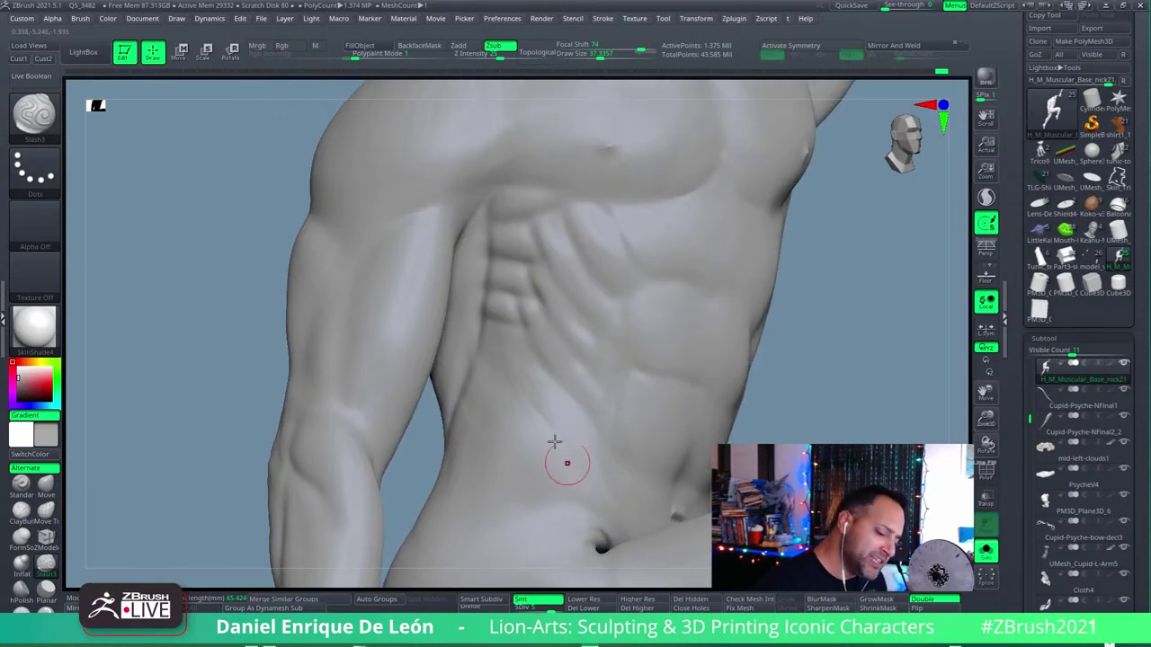
mouse_move(599, 498)
right_down()
mouse_move(559, 452)
mouse_move(609, 406)
mouse_move(506, 351)
right_up()
key(shift)
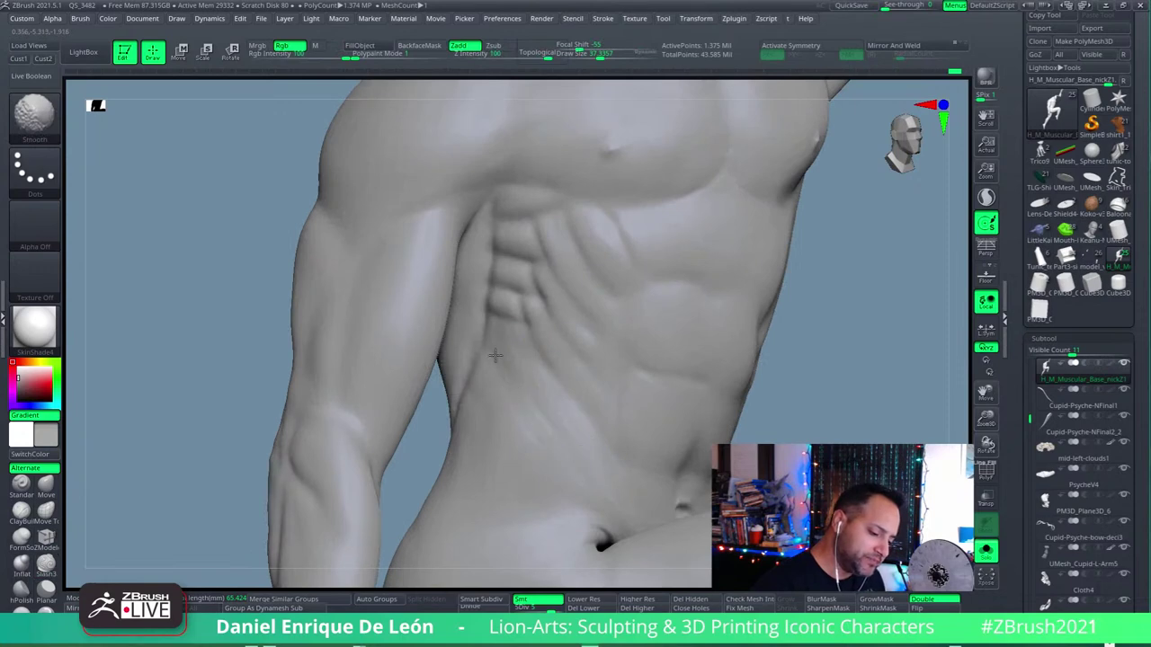
Step: Switch back to Slash3 with the B-S-L shortcut and recut the lower oblique, smoothing it
right_drag(545, 405, 598, 381)
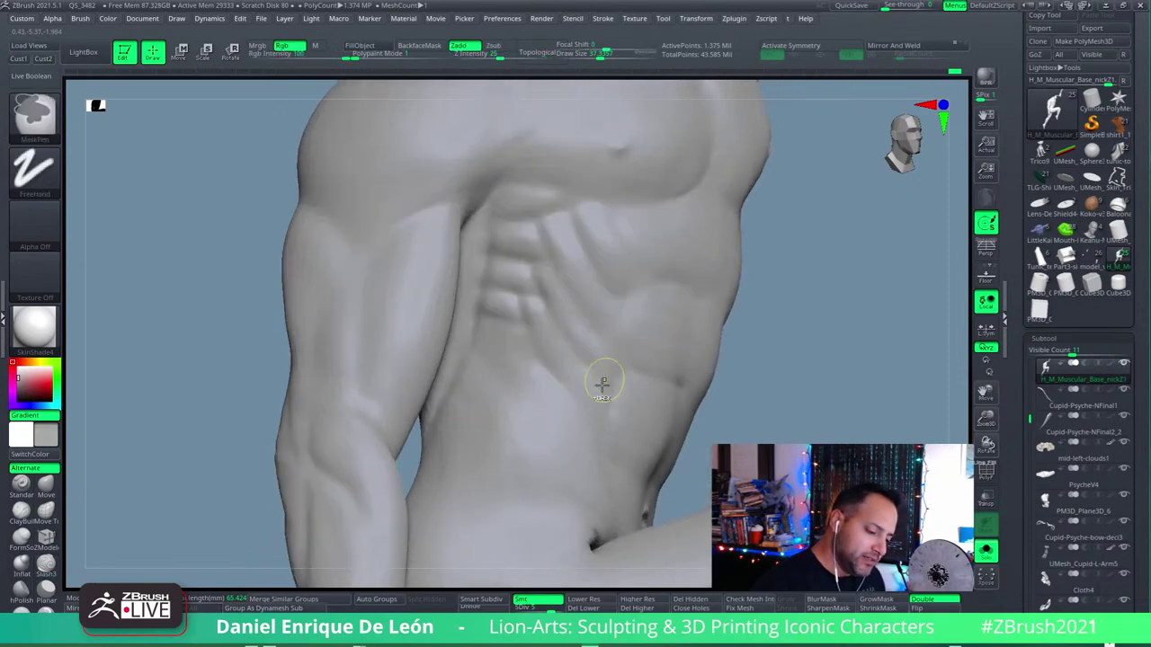
right_drag(534, 411, 521, 432)
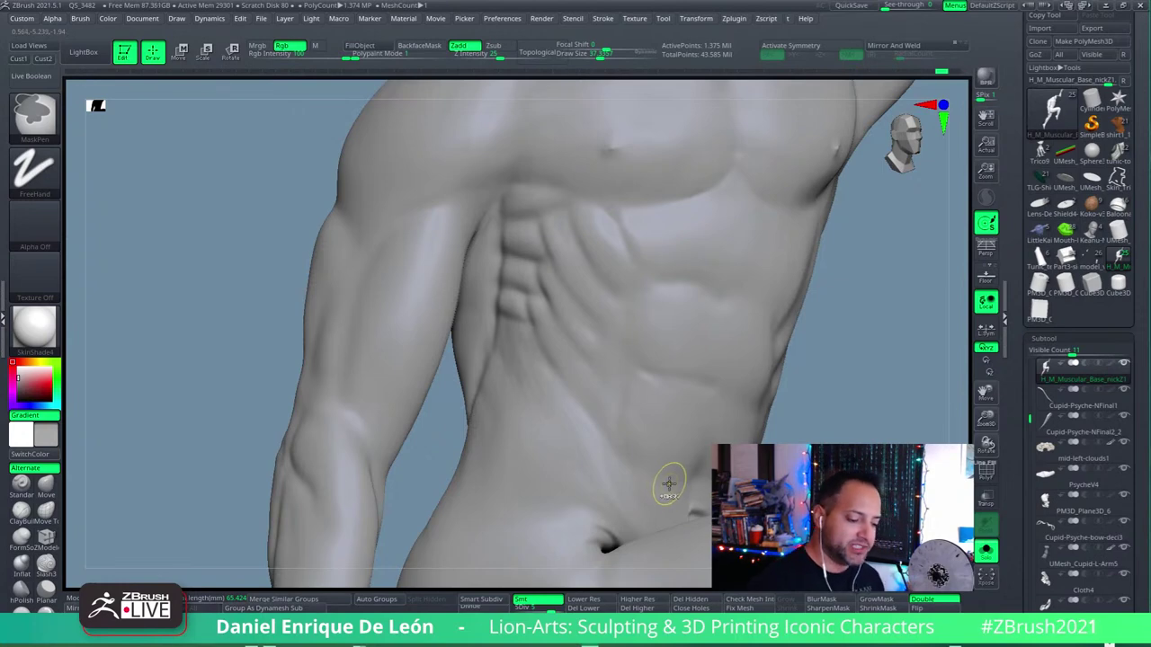
key(b)
key(s)
key(l)
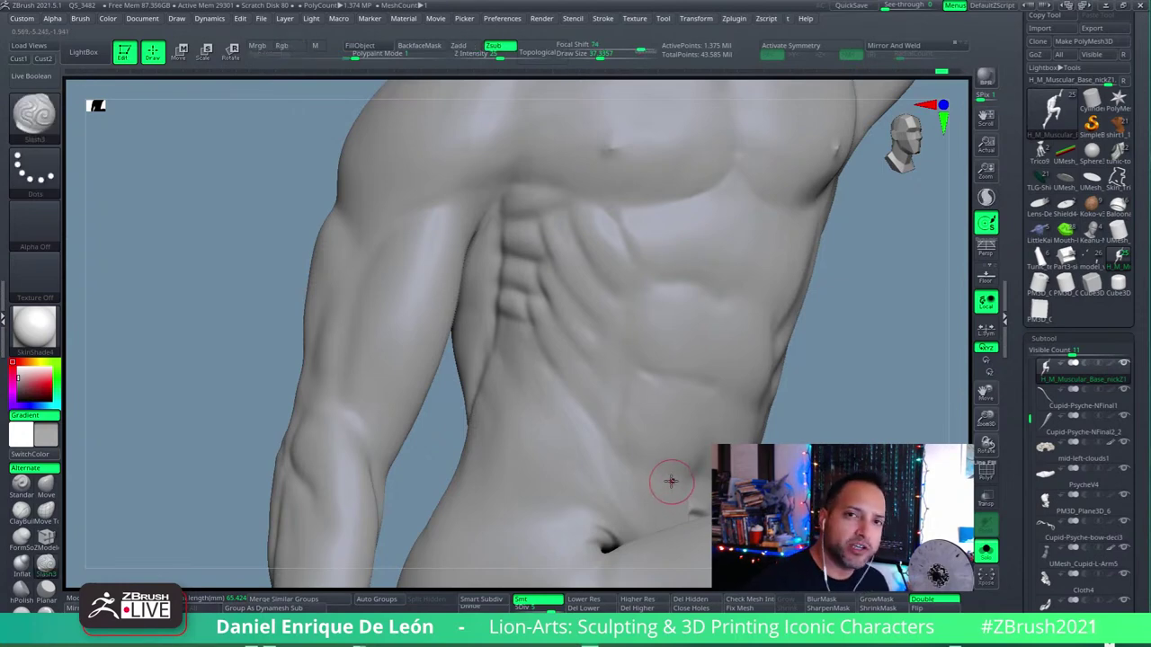
mouse_move(673, 480)
right_down()
mouse_move(614, 387)
mouse_move(625, 406)
right_up()
key(shift)
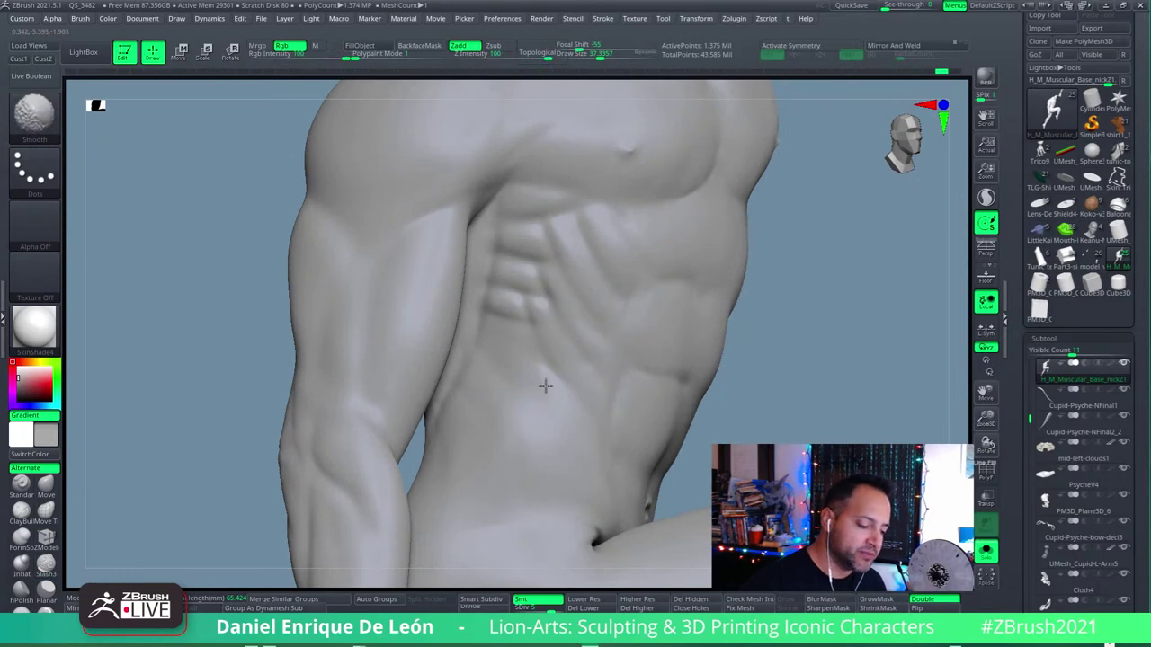
Step: Check the side and upper-ab grooves from several angles, Shift-smoothing them
mouse_move(532, 411)
right_down()
mouse_move(596, 370)
mouse_move(605, 403)
mouse_move(622, 388)
right_up()
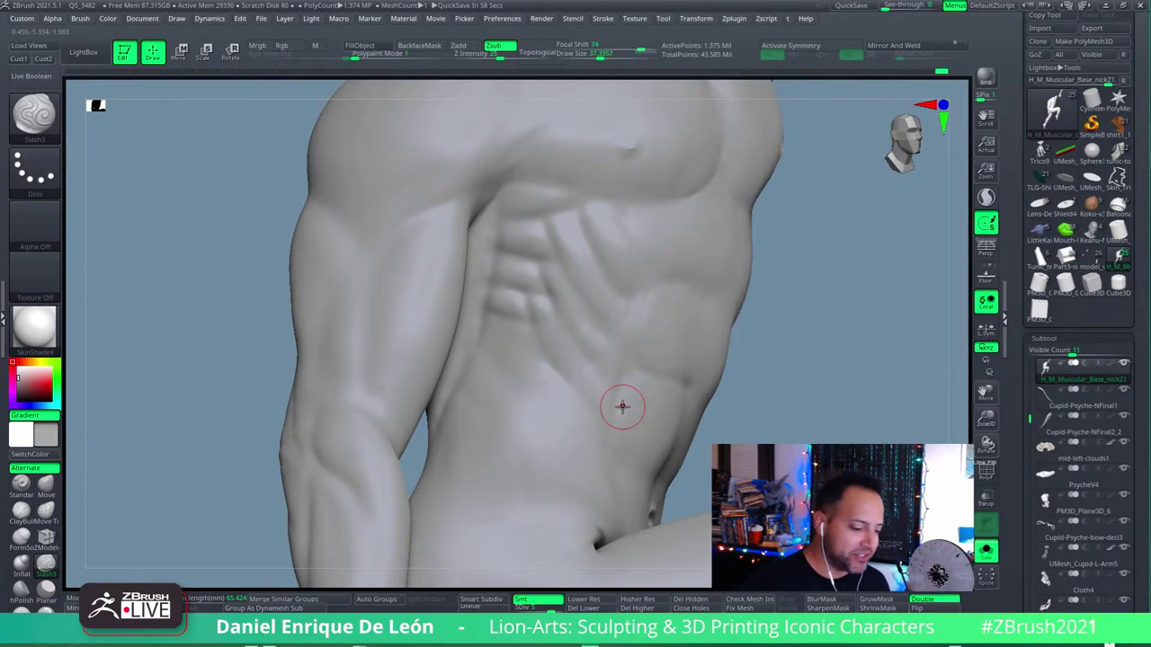
right_drag(551, 362, 601, 328)
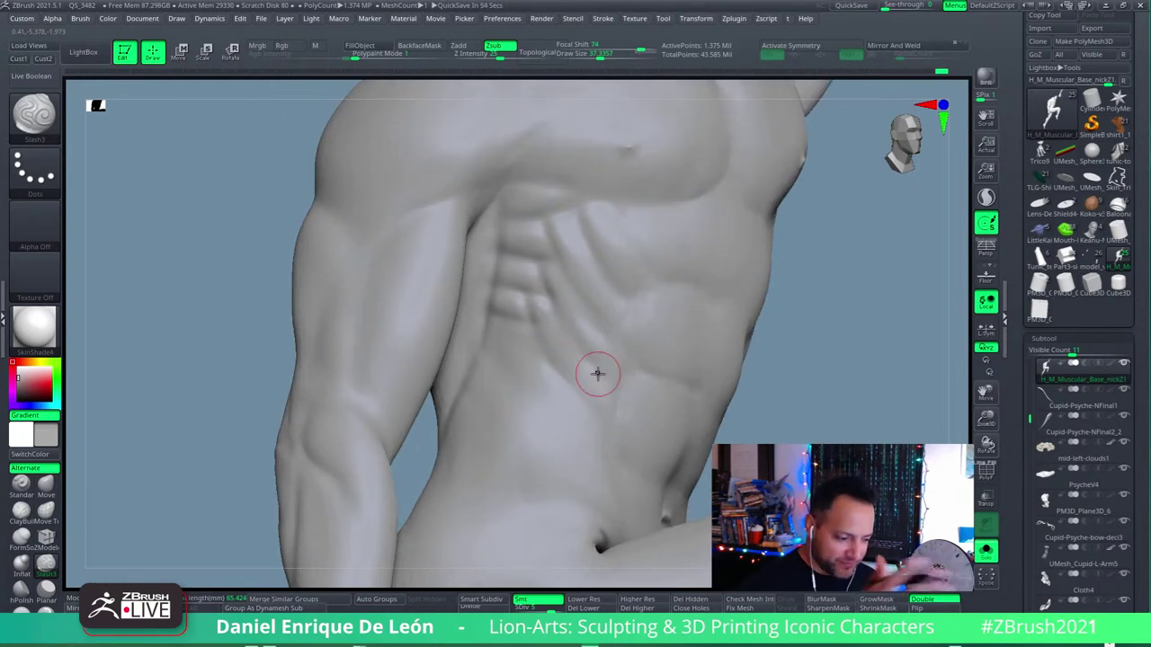
mouse_move(596, 375)
right_down()
mouse_move(586, 341)
mouse_move(581, 375)
mouse_move(564, 277)
mouse_move(594, 262)
right_up()
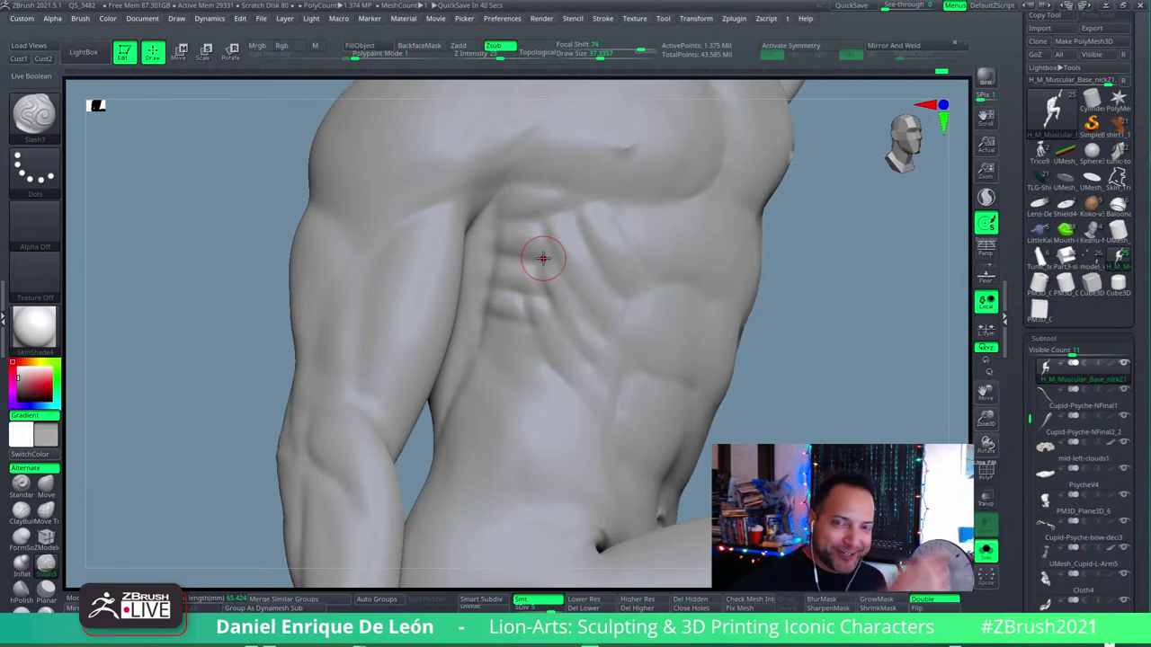
mouse_move(580, 328)
right_down()
mouse_move(540, 331)
mouse_move(580, 338)
mouse_move(643, 299)
mouse_move(647, 325)
right_up()
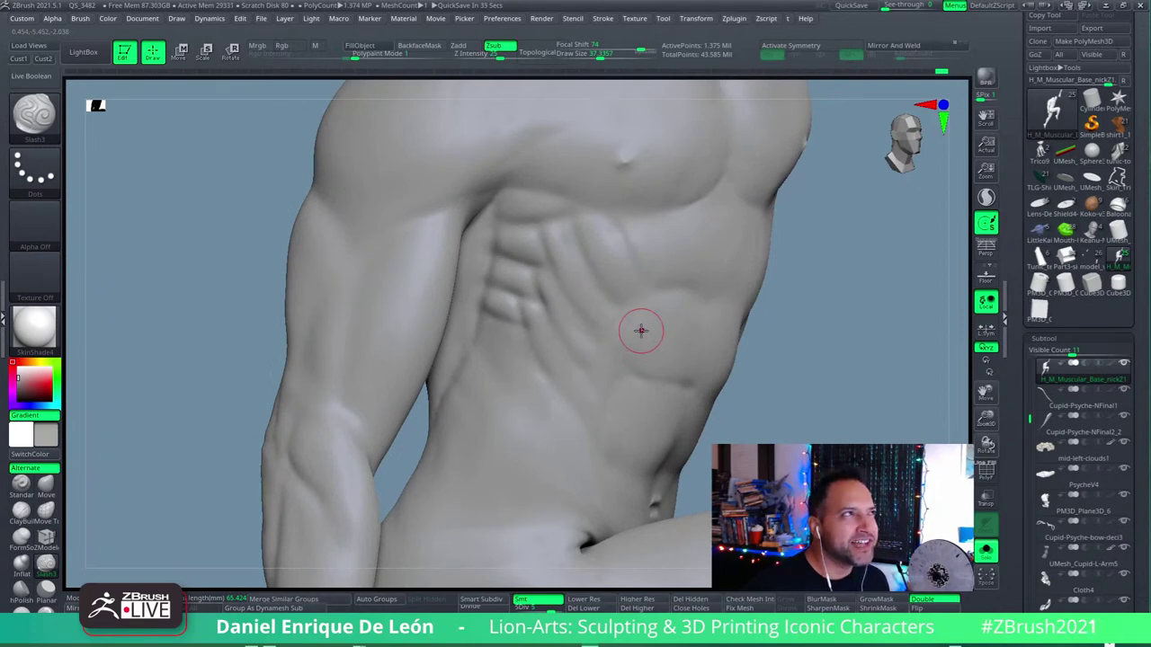
mouse_move(608, 329)
right_down()
mouse_move(634, 291)
mouse_move(593, 334)
right_up()
key(shift)
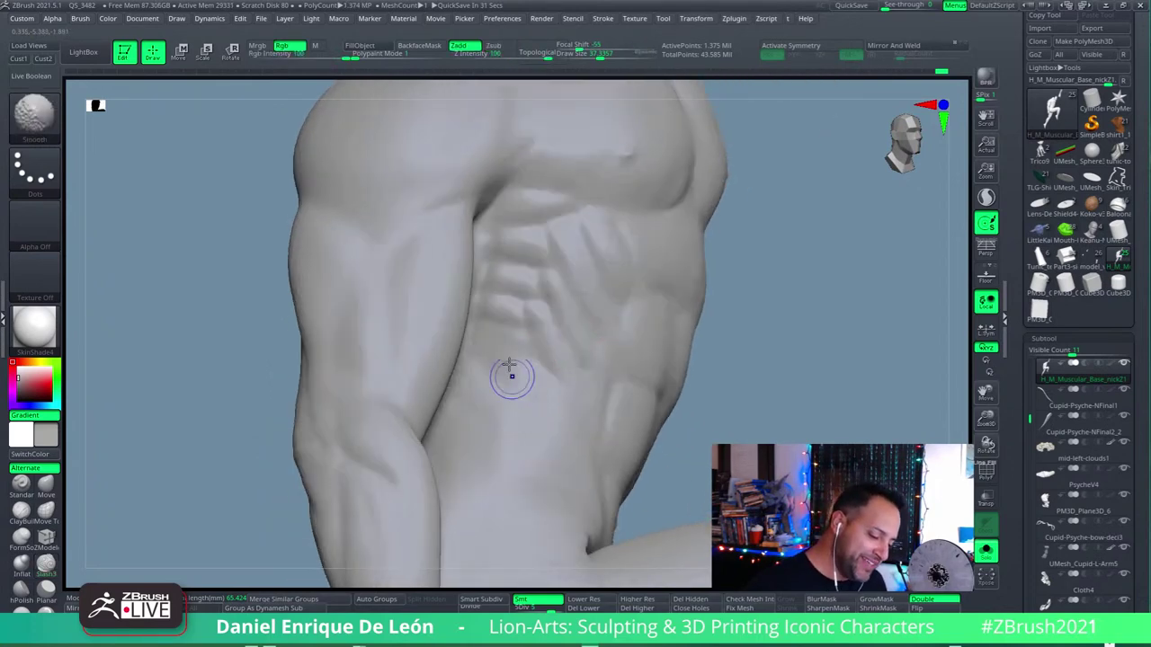
mouse_move(493, 419)
right_down()
mouse_move(663, 354)
mouse_move(694, 321)
mouse_move(604, 321)
mouse_move(680, 403)
mouse_move(648, 328)
mouse_move(661, 310)
right_up()
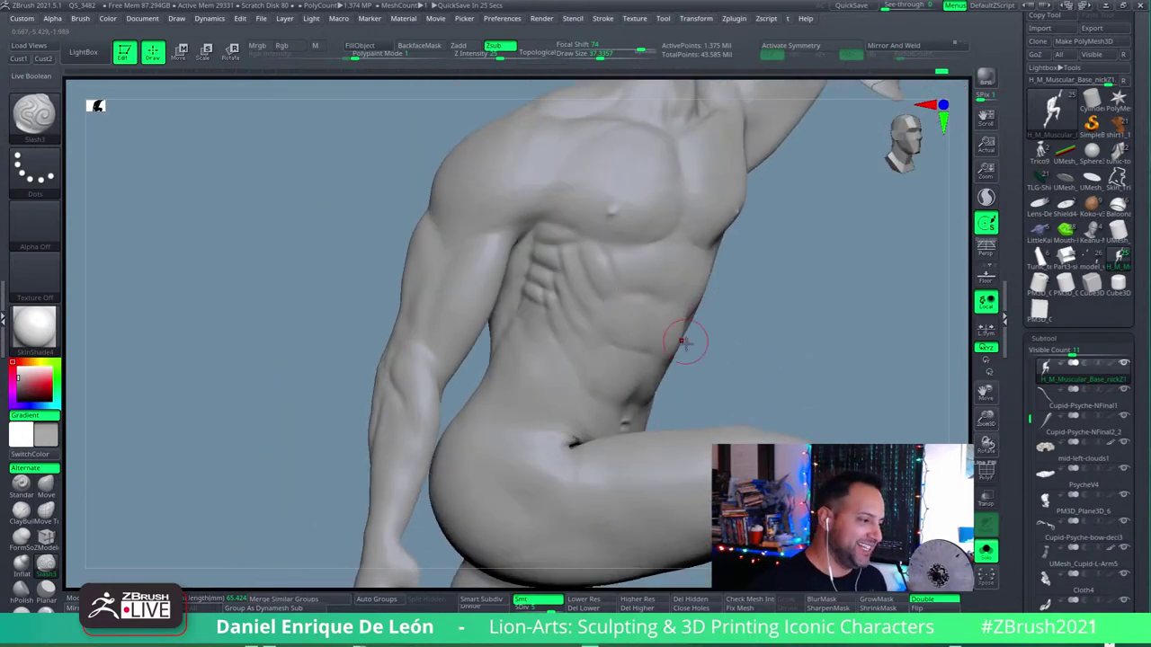
Step: Shift-smooth the side ribs and abs while turning the torso toward the front
key(shift)
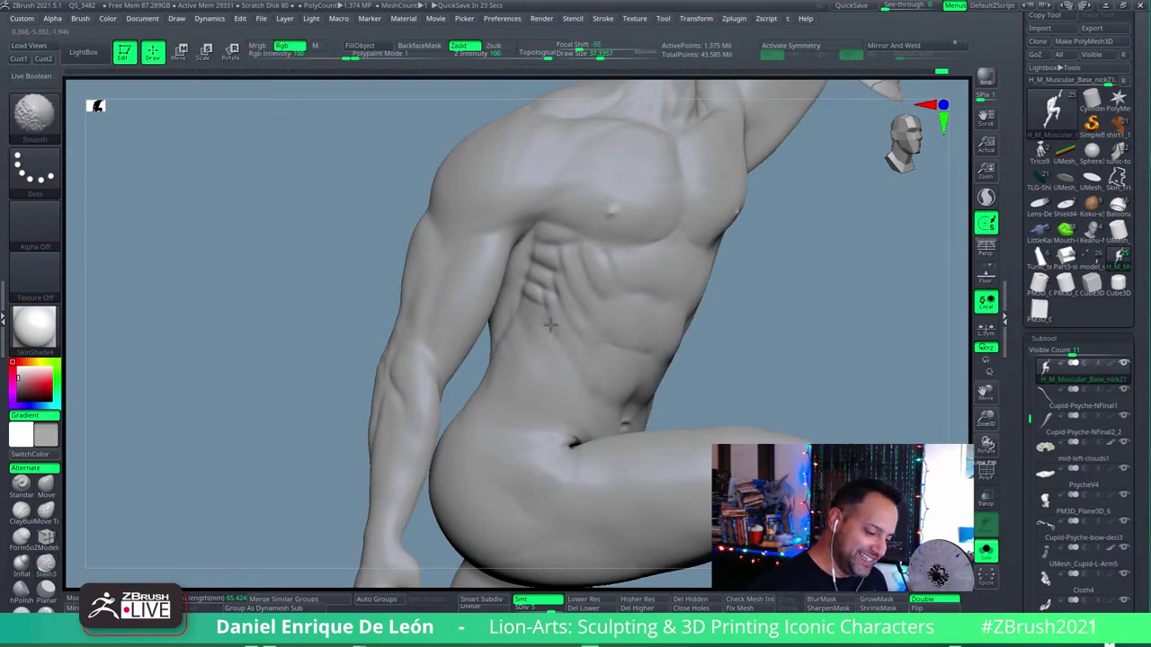
mouse_move(564, 355)
right_down()
mouse_move(545, 342)
mouse_move(609, 336)
mouse_move(590, 362)
mouse_move(598, 300)
mouse_move(572, 342)
mouse_move(553, 324)
right_up()
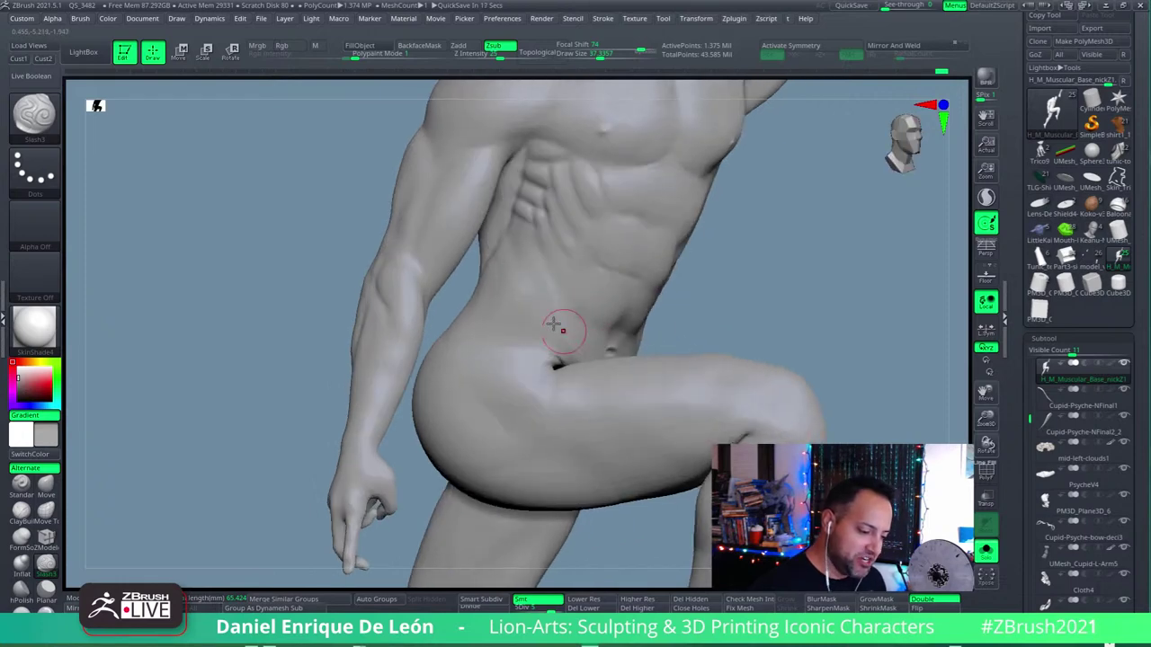
key(shift)
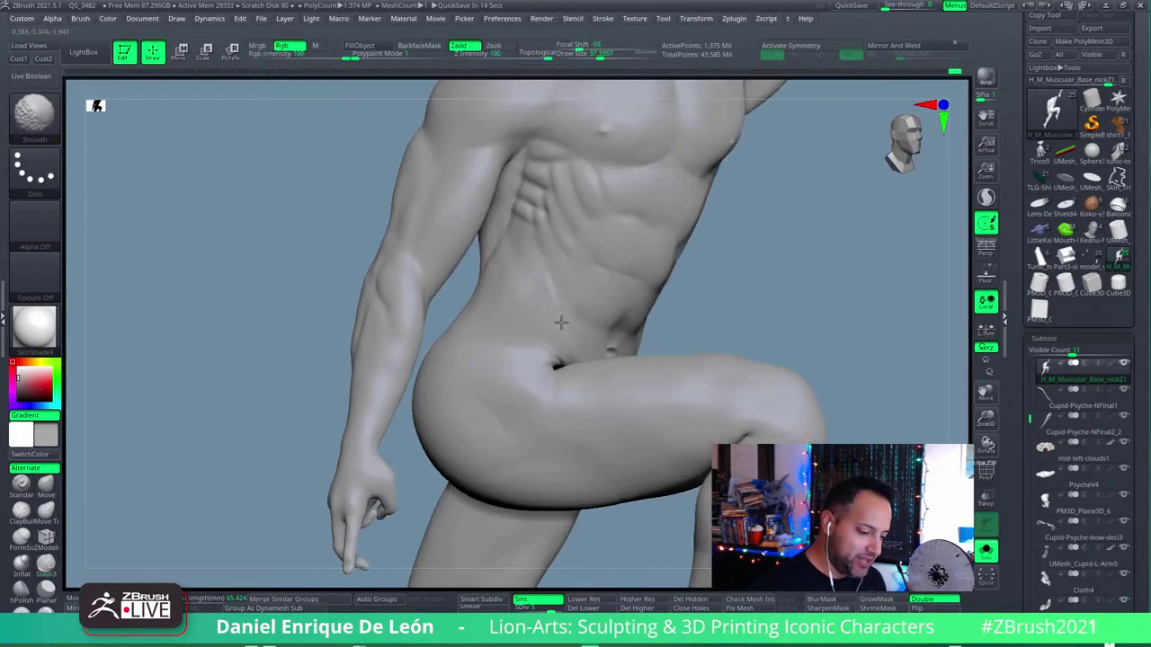
right_drag(643, 319, 686, 321)
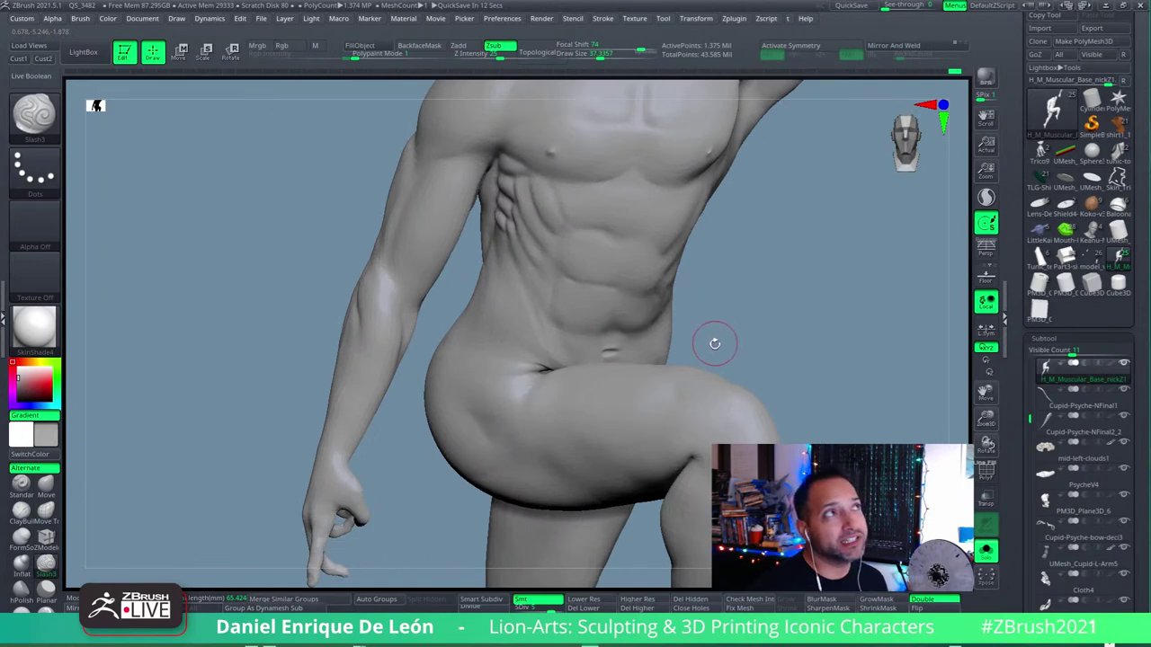
Step: Drop a subdivision level with Shift+D, return to full detail with D, and select FormSoft
key(shift+d)
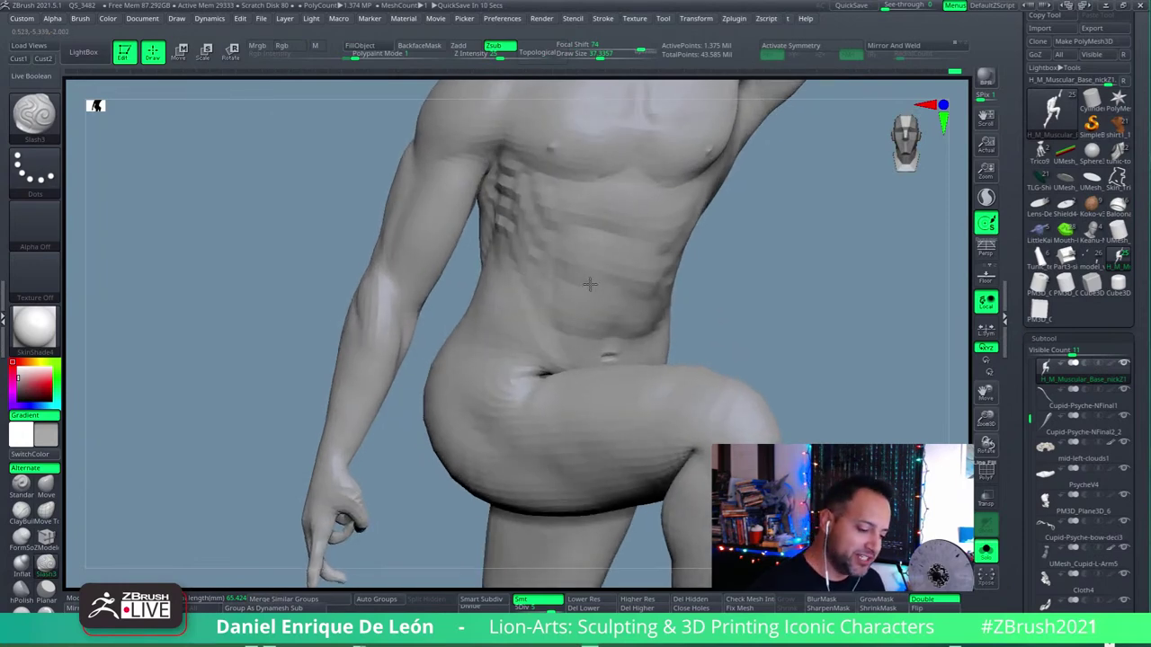
key(d)
key(shift)
mouse_move(589, 284)
right_down()
mouse_move(532, 307)
mouse_move(558, 310)
mouse_move(661, 248)
mouse_move(551, 315)
mouse_move(693, 342)
mouse_move(566, 303)
right_up()
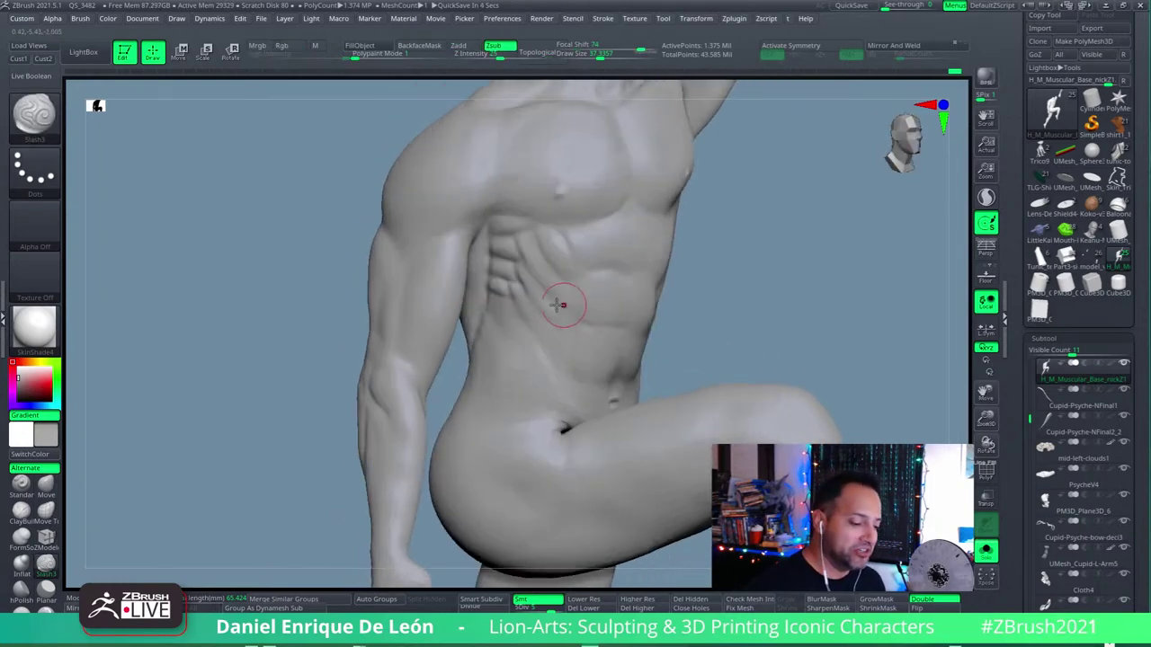
click(20, 537)
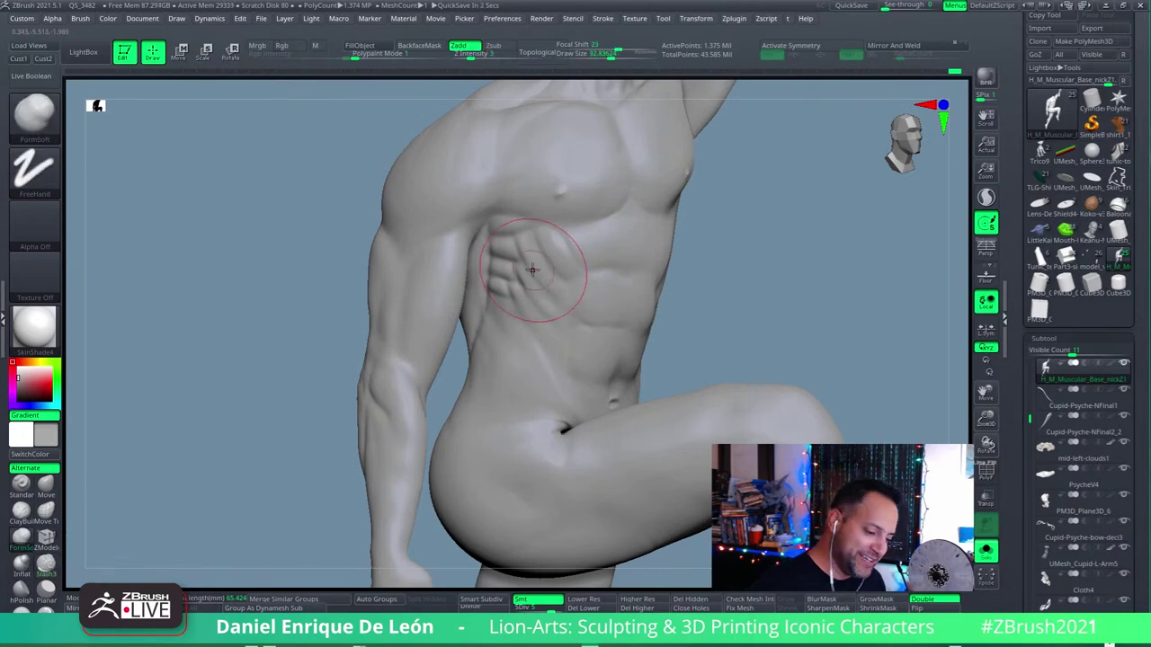
mouse_move(527, 270)
right_down()
mouse_move(544, 332)
mouse_move(527, 287)
right_up()
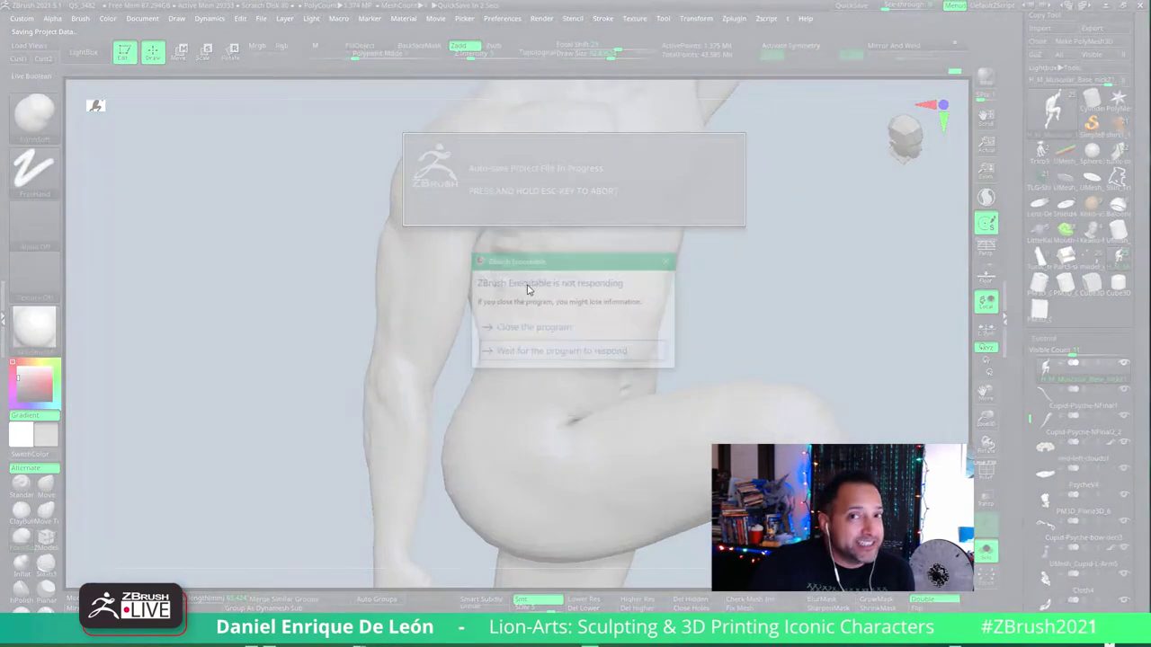
click(621, 353)
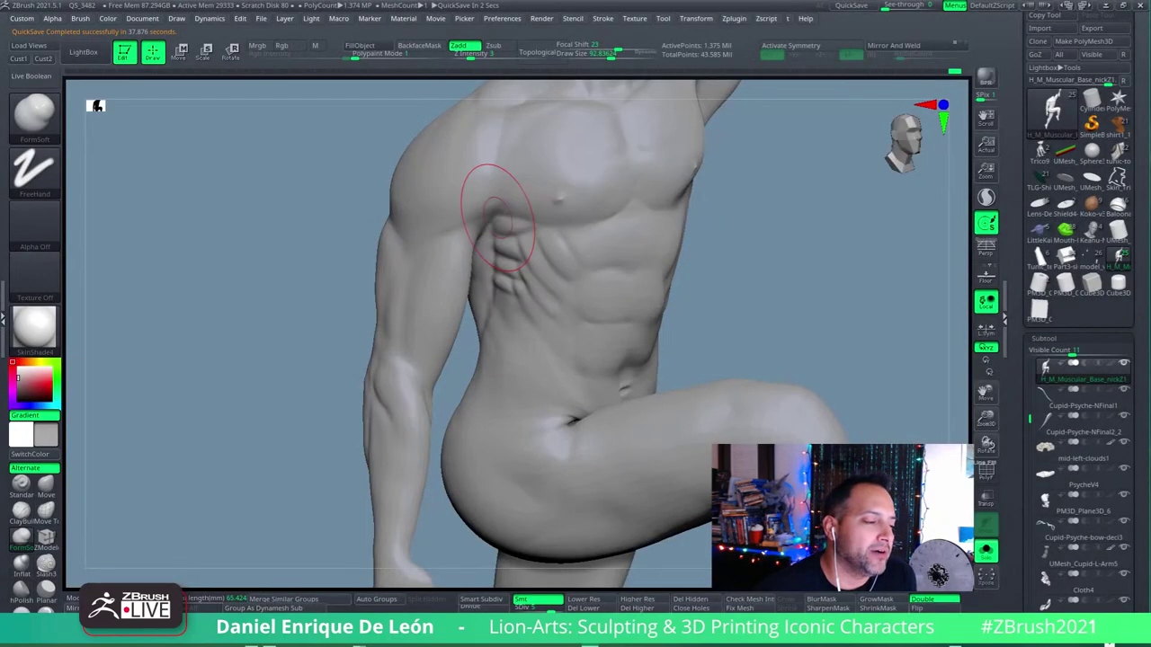
ctrl+right_drag(471, 241, 537, 313)
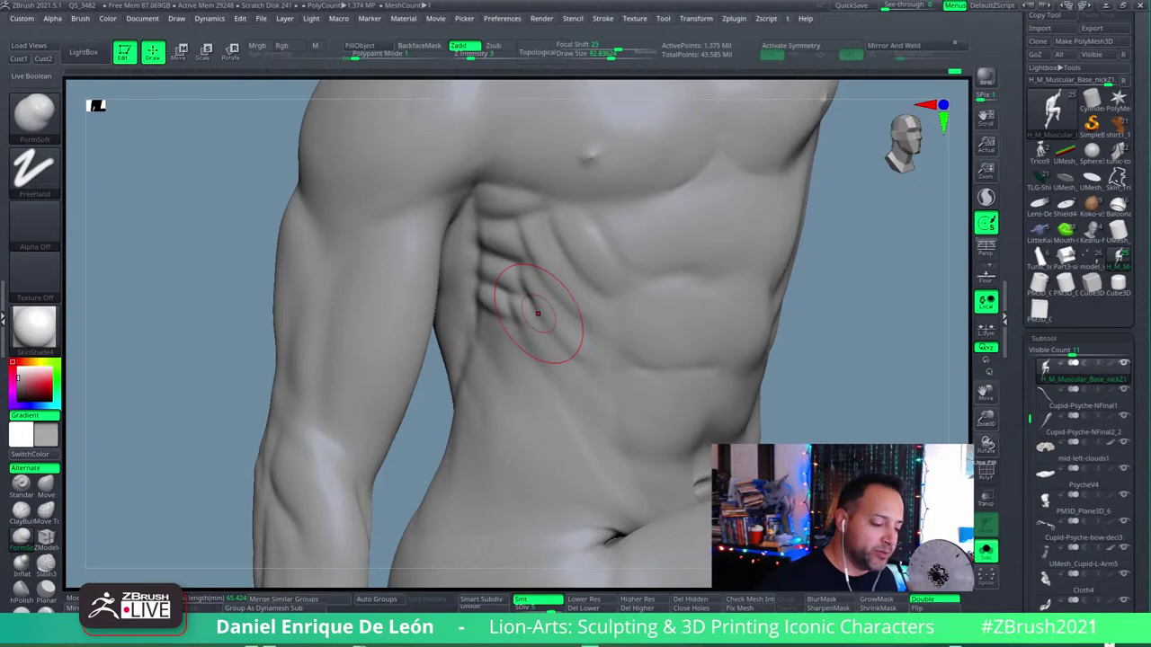
Step: Turn the torso side-on and select the plain Move brush from the brush palette
right_drag(501, 257, 539, 257)
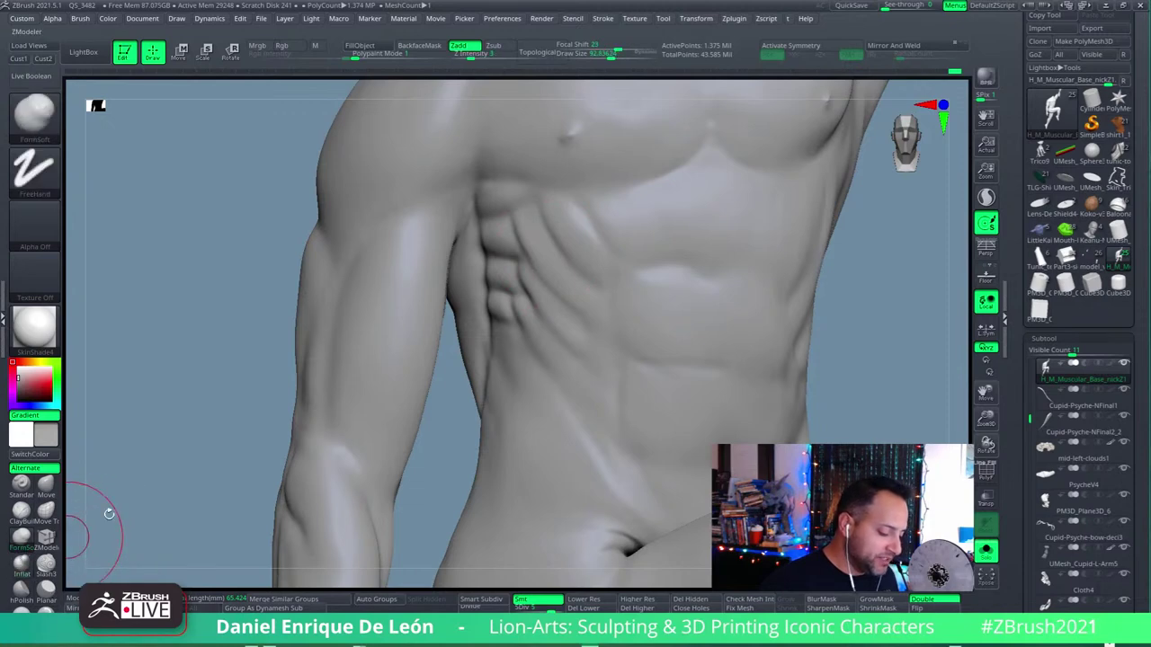
right_drag(494, 344, 505, 346)
mouse_move(506, 267)
right_down()
mouse_move(548, 285)
mouse_move(528, 219)
right_up()
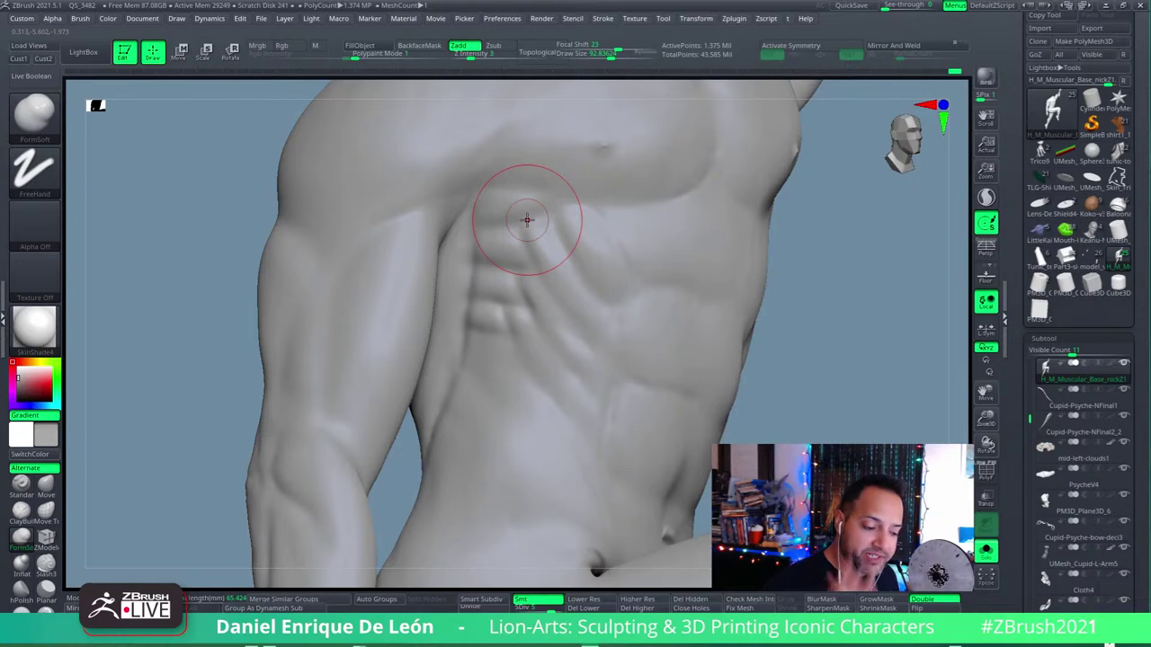
mouse_move(512, 270)
right_down()
mouse_move(540, 243)
mouse_move(521, 252)
mouse_move(550, 249)
right_up()
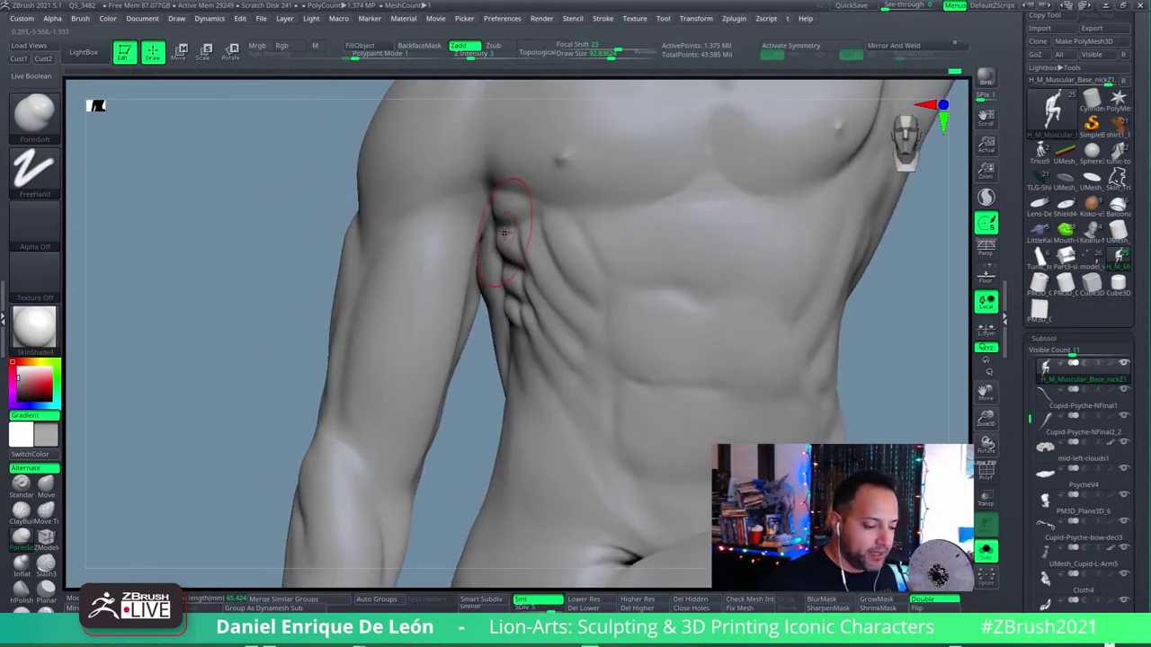
click(45, 510)
click(46, 484)
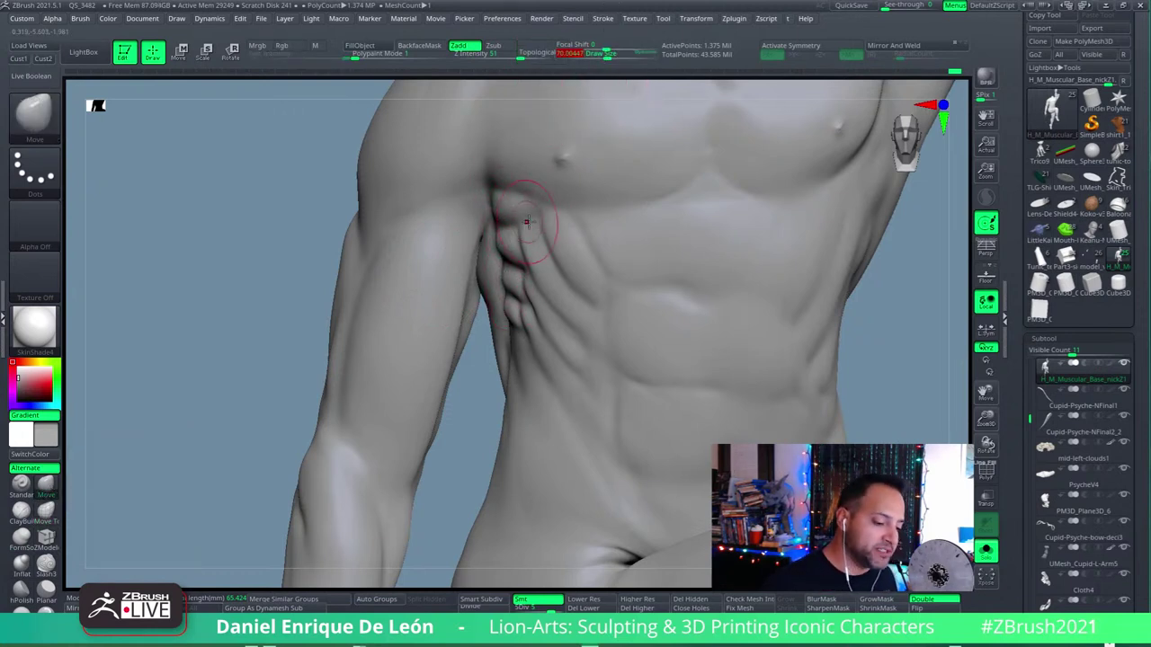
Step: Shift-smooth the abdominal surface while turning the chest toward the camera
mouse_move(554, 221)
right_down()
mouse_move(527, 174)
mouse_move(540, 236)
mouse_move(570, 278)
mouse_move(608, 299)
mouse_move(624, 399)
right_up()
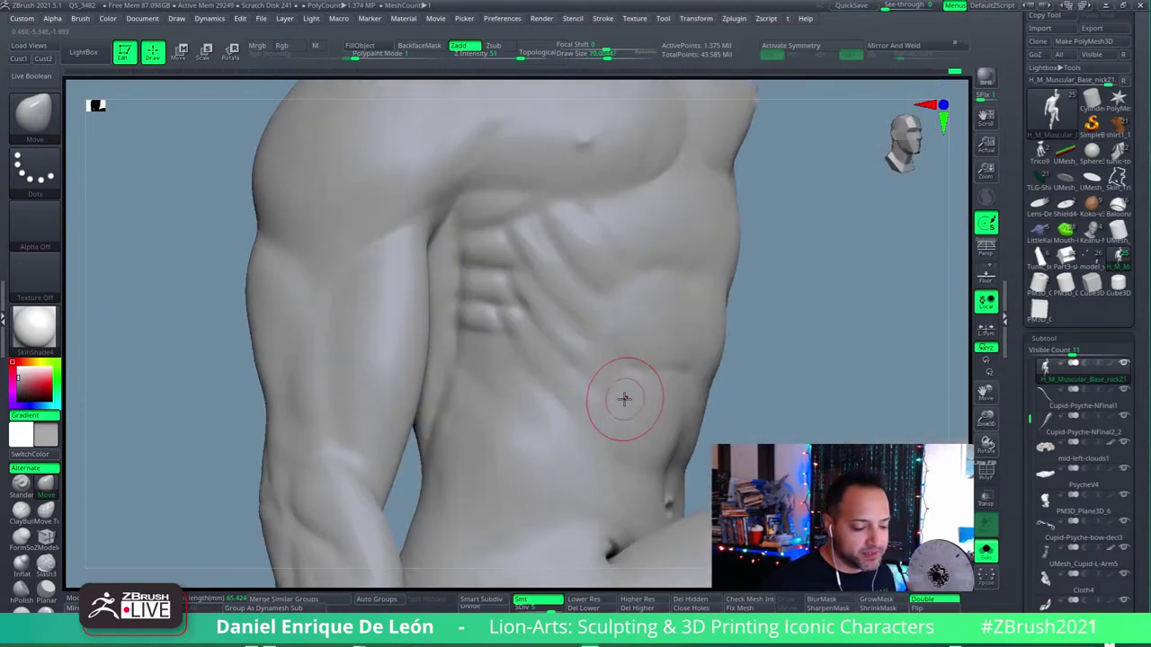
key(shift)
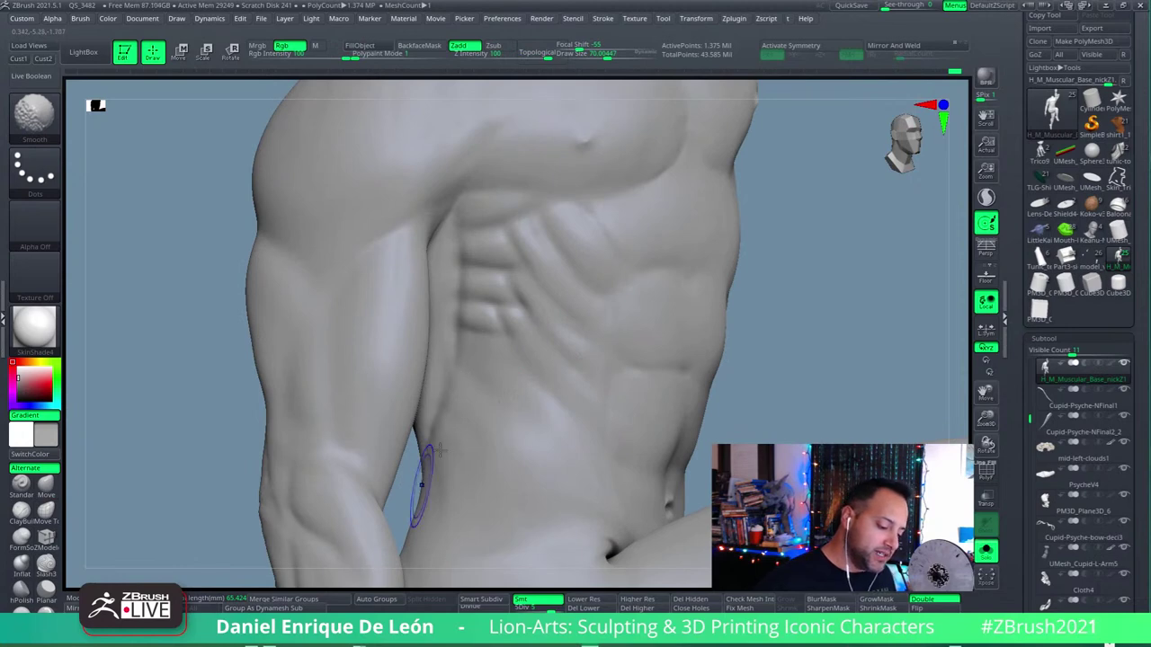
mouse_move(432, 467)
right_down()
mouse_move(527, 471)
mouse_move(504, 332)
mouse_move(570, 327)
mouse_move(609, 355)
mouse_move(500, 388)
mouse_move(547, 329)
mouse_move(477, 318)
right_up()
key(shift)
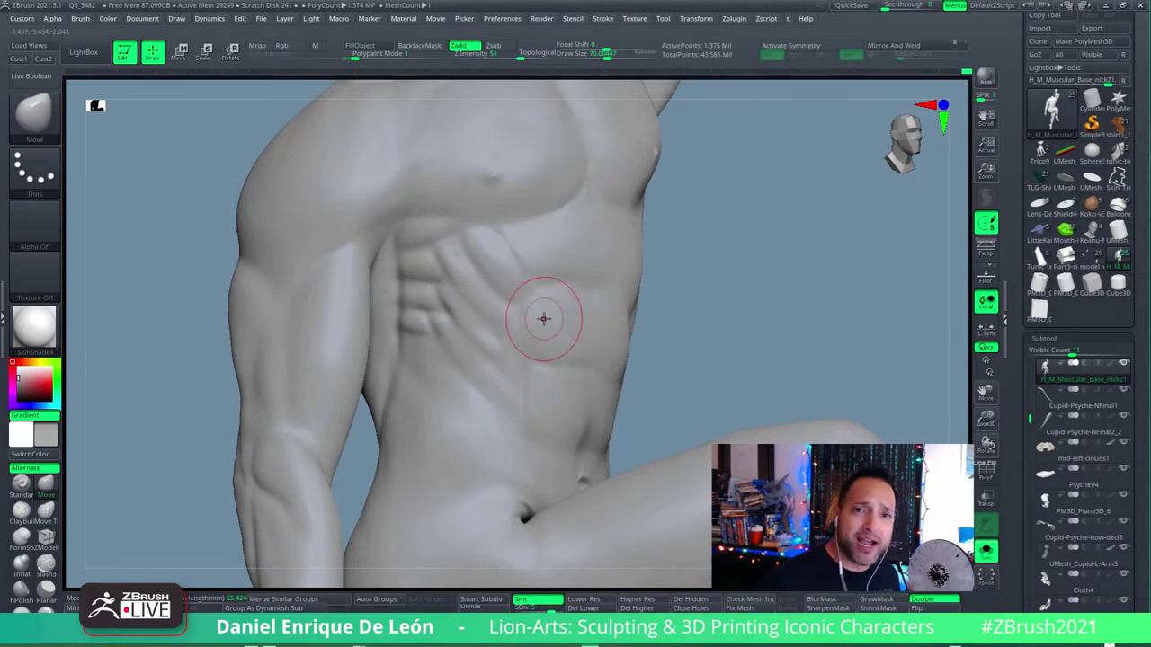
mouse_move(544, 319)
right_down()
mouse_move(610, 315)
mouse_move(629, 286)
mouse_move(609, 321)
right_up()
key(shift)
mouse_move(490, 310)
shift+mouse_down()
mouse_move(481, 309)
mouse_move(488, 372)
shift+mouse_up()
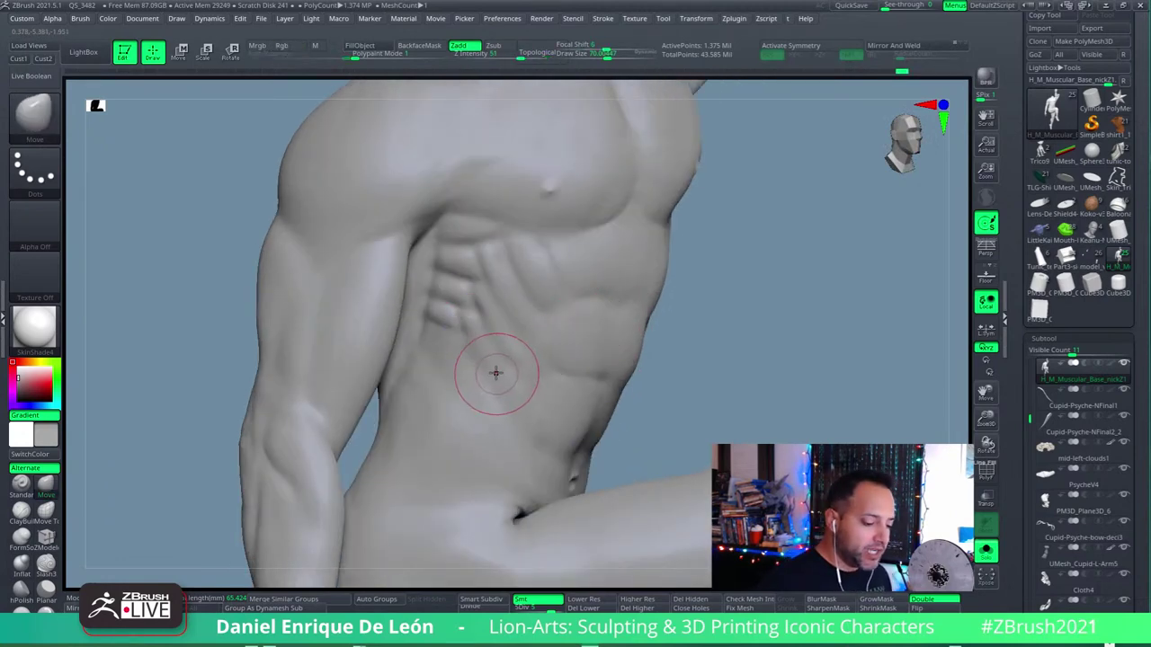
mouse_move(615, 325)
right_down()
mouse_move(621, 303)
mouse_move(624, 351)
mouse_move(626, 306)
right_up()
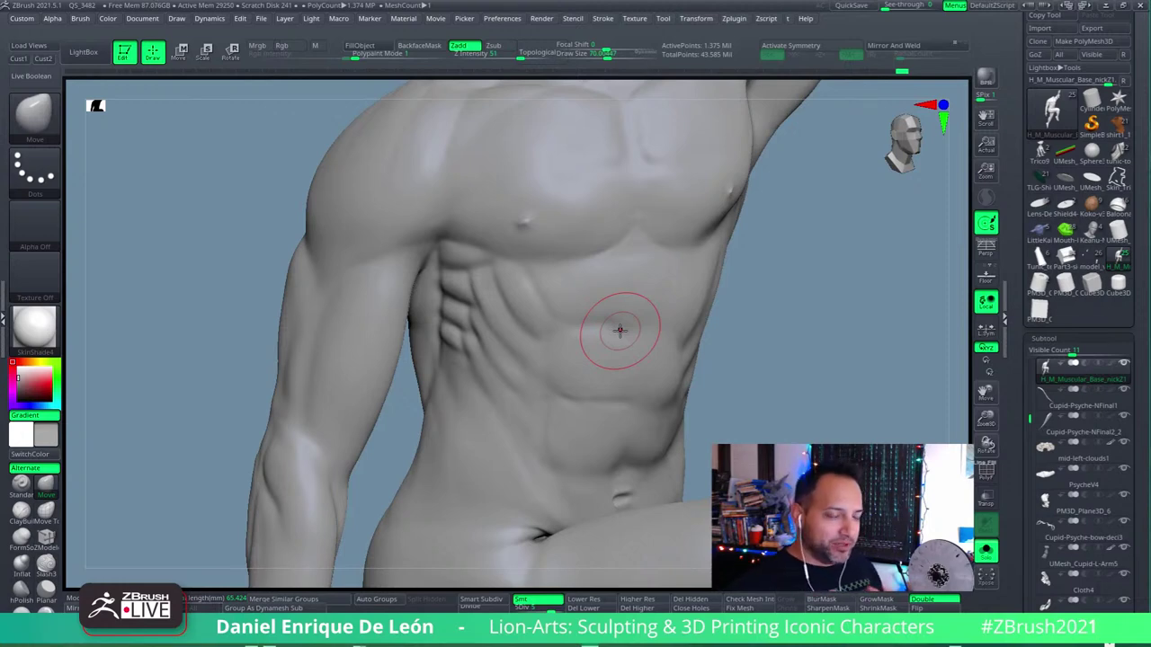
Step: Rotate the torso to a side view of the ribcage and select the Slash3 brush
mouse_move(650, 314)
right_down()
mouse_move(636, 326)
mouse_move(658, 334)
right_up()
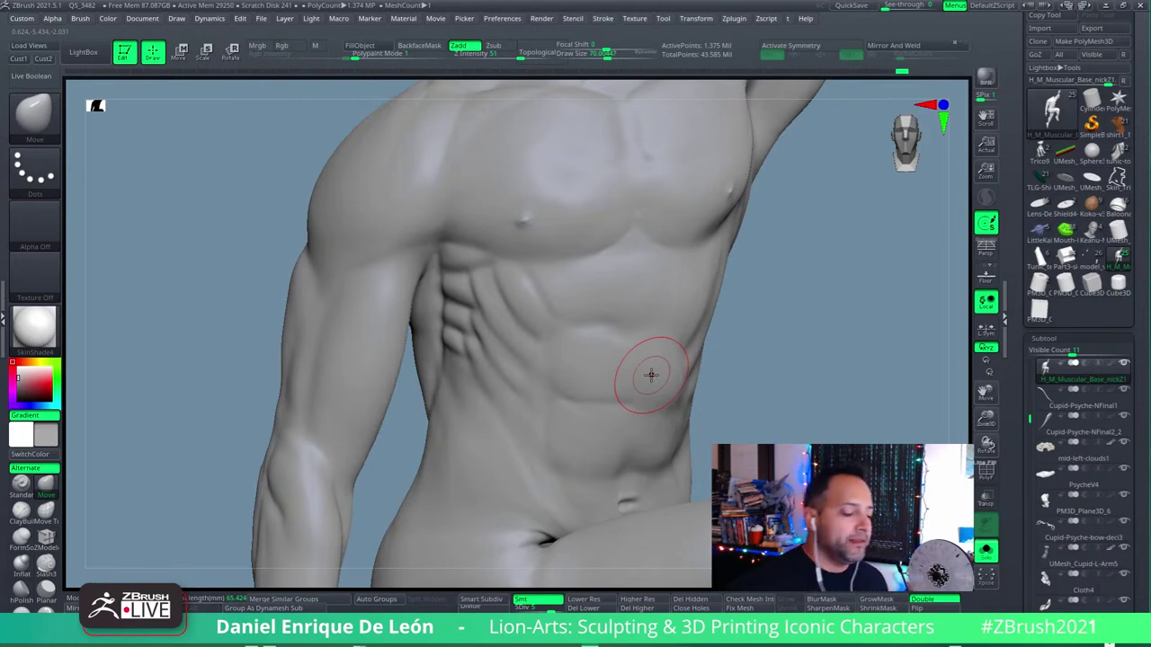
mouse_move(650, 376)
right_down()
mouse_move(522, 334)
mouse_move(527, 308)
mouse_move(506, 321)
mouse_move(527, 321)
mouse_move(486, 315)
mouse_move(558, 320)
right_up()
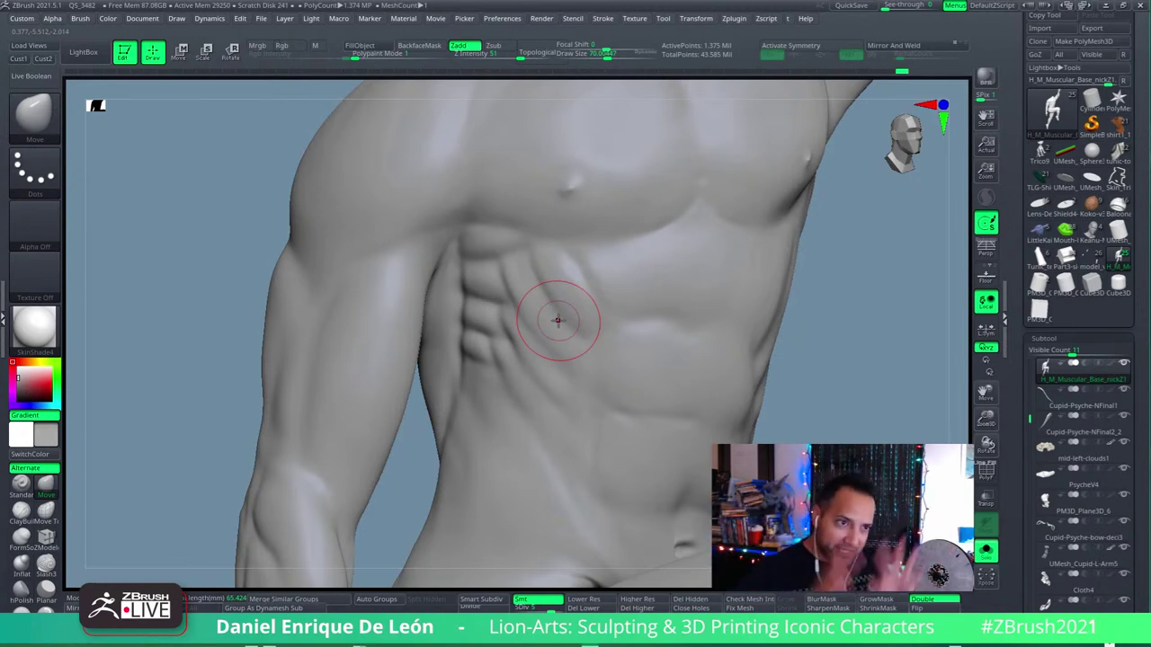
mouse_move(558, 296)
right_down()
mouse_move(588, 267)
mouse_move(605, 335)
right_up()
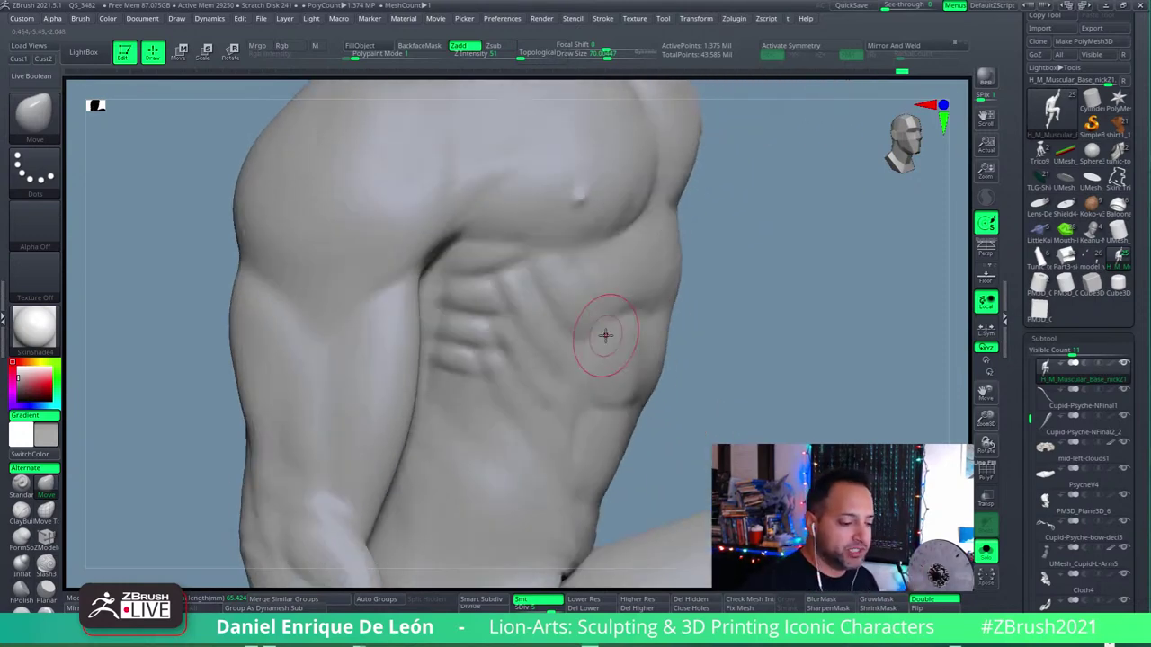
mouse_move(547, 303)
right_down()
mouse_move(523, 260)
mouse_move(457, 365)
right_up()
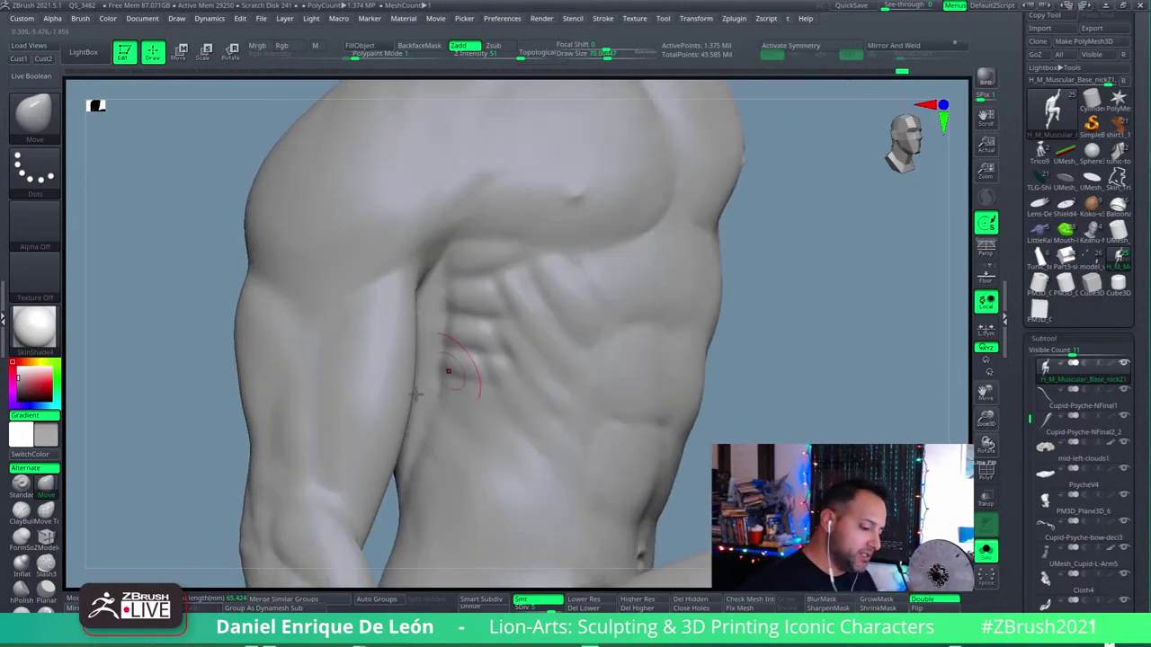
click(46, 564)
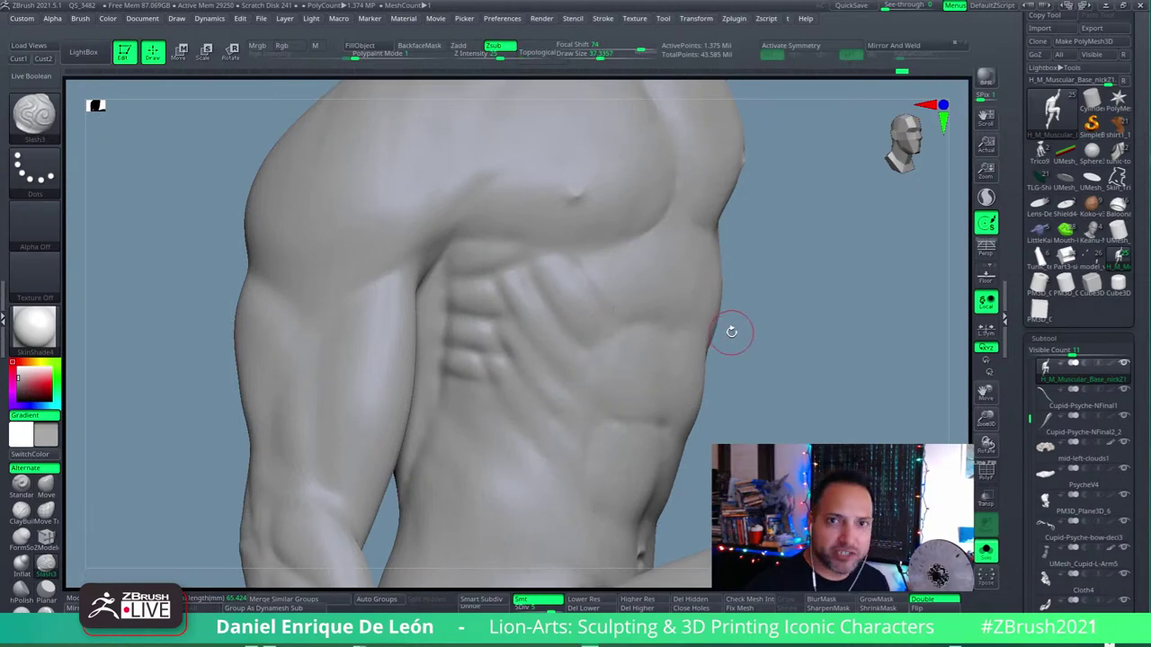
Step: Orbit and zoom around the chest, ribs and shoulder to inspect the serratus grooves
mouse_move(731, 332)
right_down()
mouse_move(450, 231)
mouse_move(450, 303)
right_up()
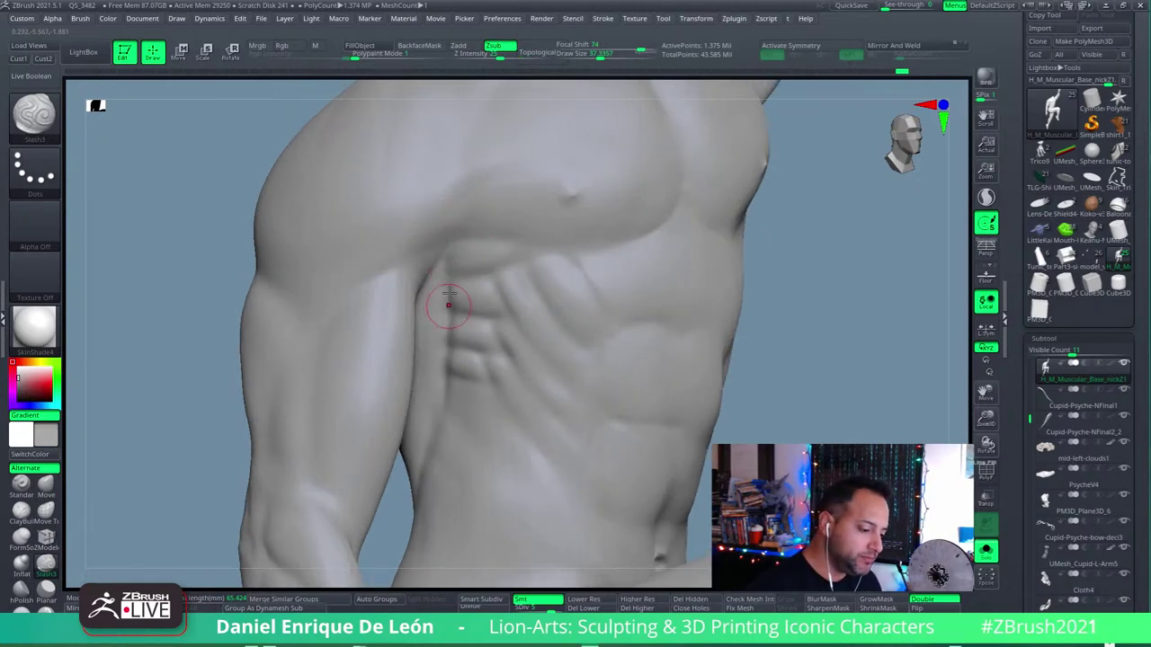
right_drag(456, 257, 452, 244)
mouse_move(470, 294)
right_down()
mouse_move(542, 264)
mouse_move(685, 270)
mouse_move(606, 318)
mouse_move(571, 299)
right_up()
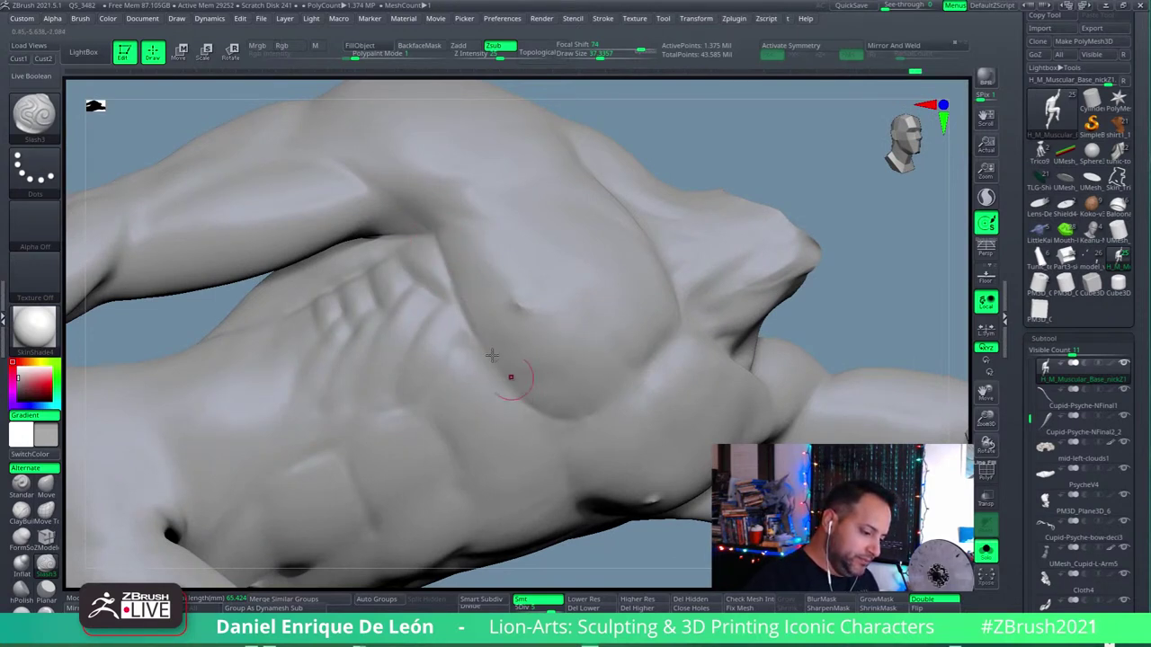
mouse_move(490, 351)
right_down()
mouse_move(470, 246)
mouse_move(462, 284)
right_up()
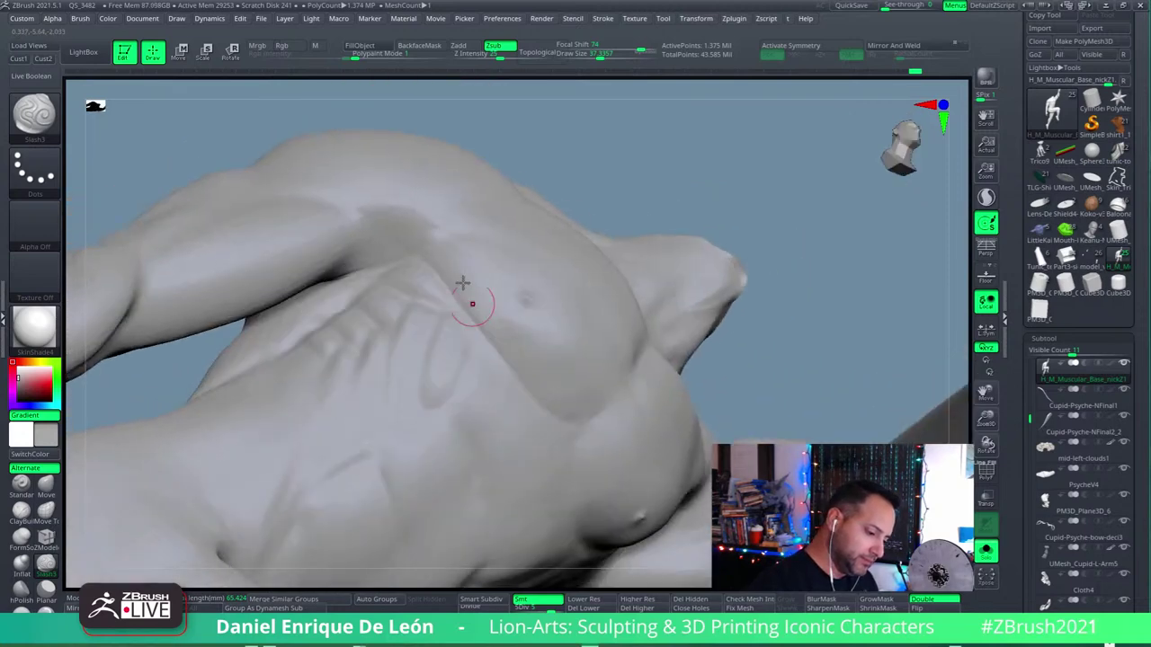
mouse_move(537, 405)
right_down()
mouse_move(506, 393)
mouse_move(482, 328)
right_up()
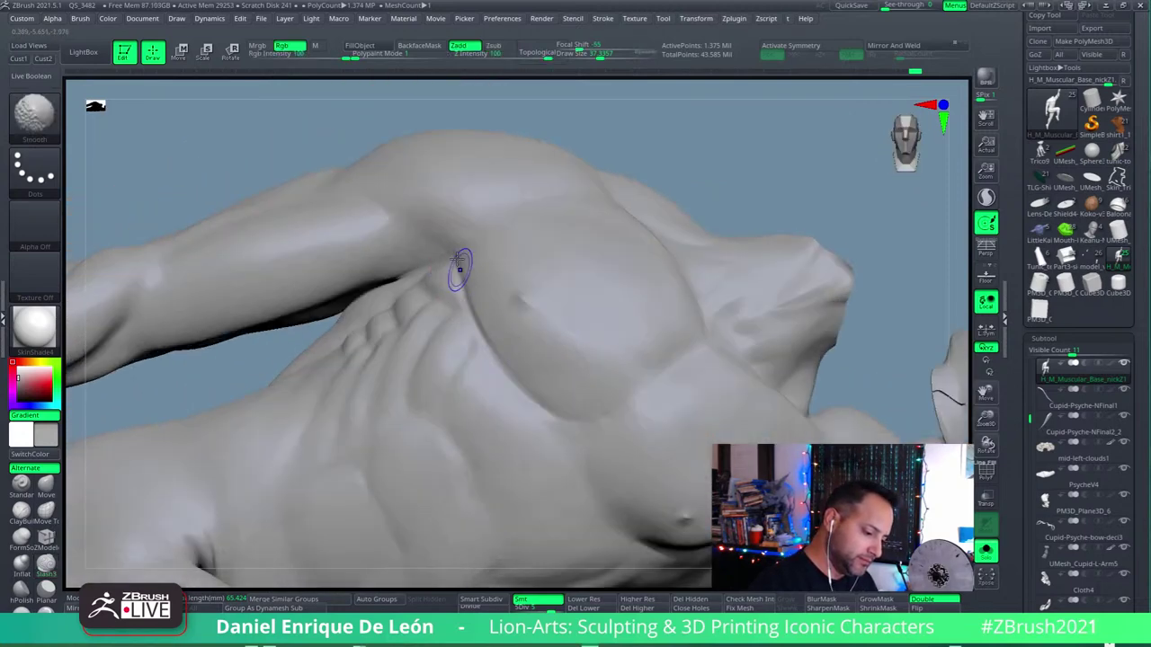
mouse_move(539, 381)
right_down()
mouse_move(620, 390)
mouse_move(654, 462)
mouse_move(707, 314)
mouse_move(686, 357)
mouse_move(732, 314)
mouse_move(659, 375)
mouse_move(693, 382)
mouse_move(706, 342)
mouse_move(722, 336)
mouse_move(698, 324)
right_up()
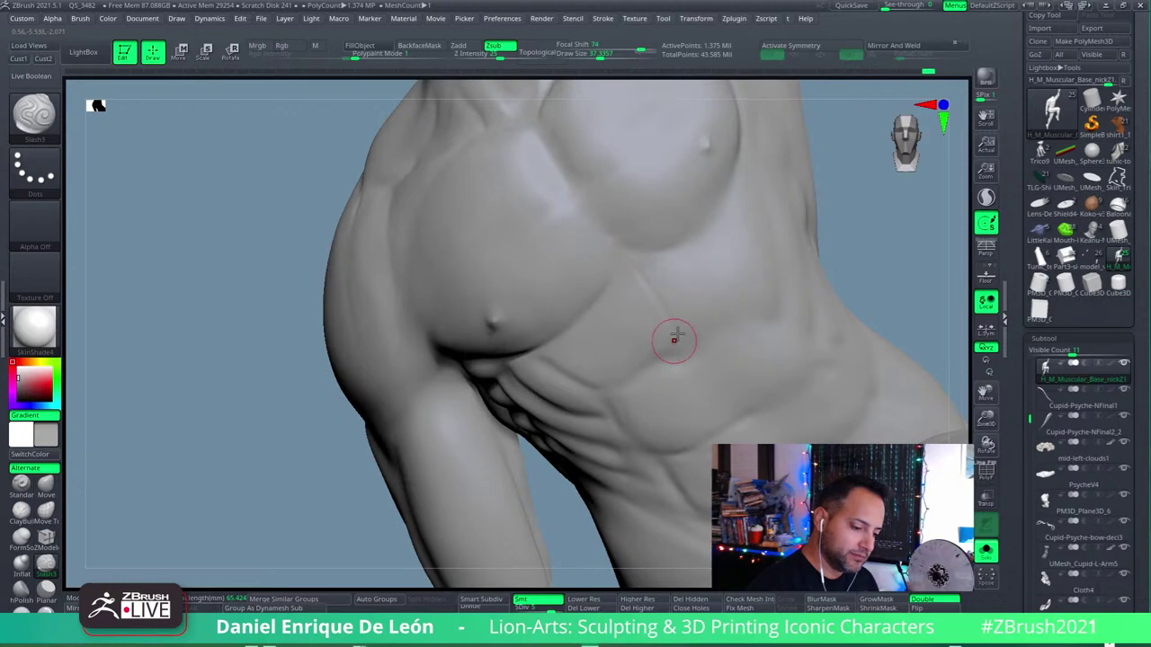
Step: Deepen and blend the serratus grooves and upper abs with Slash3 and Shift-Smooth strokes
right_drag(663, 334, 663, 273)
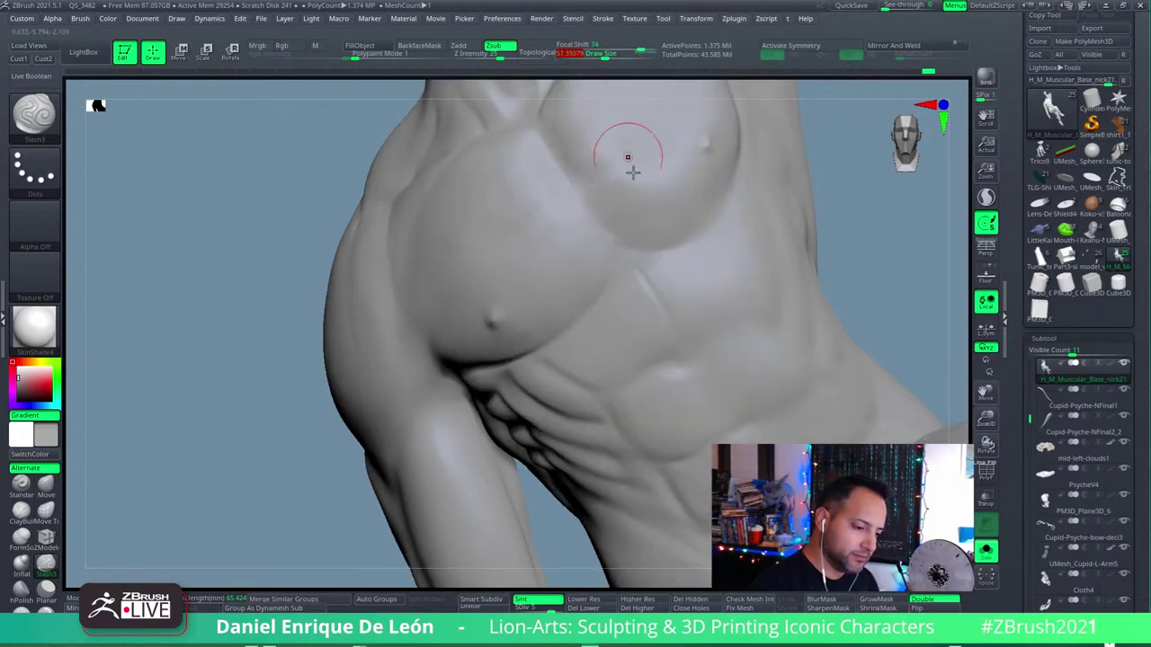
mouse_move(630, 162)
right_down()
mouse_move(674, 257)
mouse_move(637, 263)
right_up()
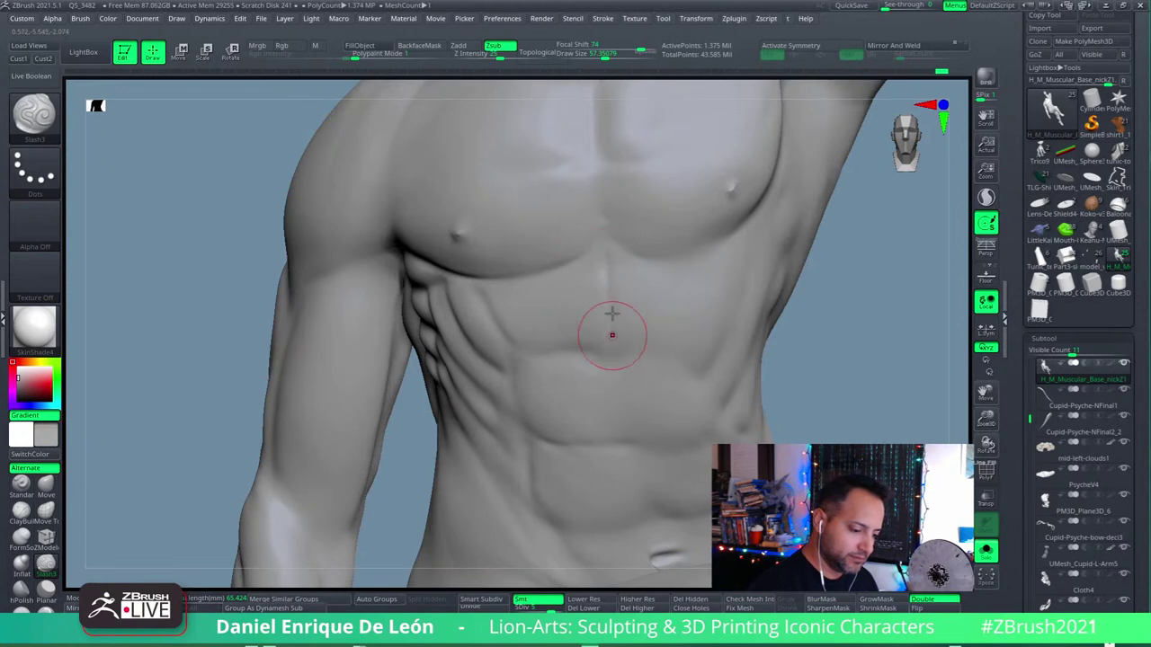
key(shift)
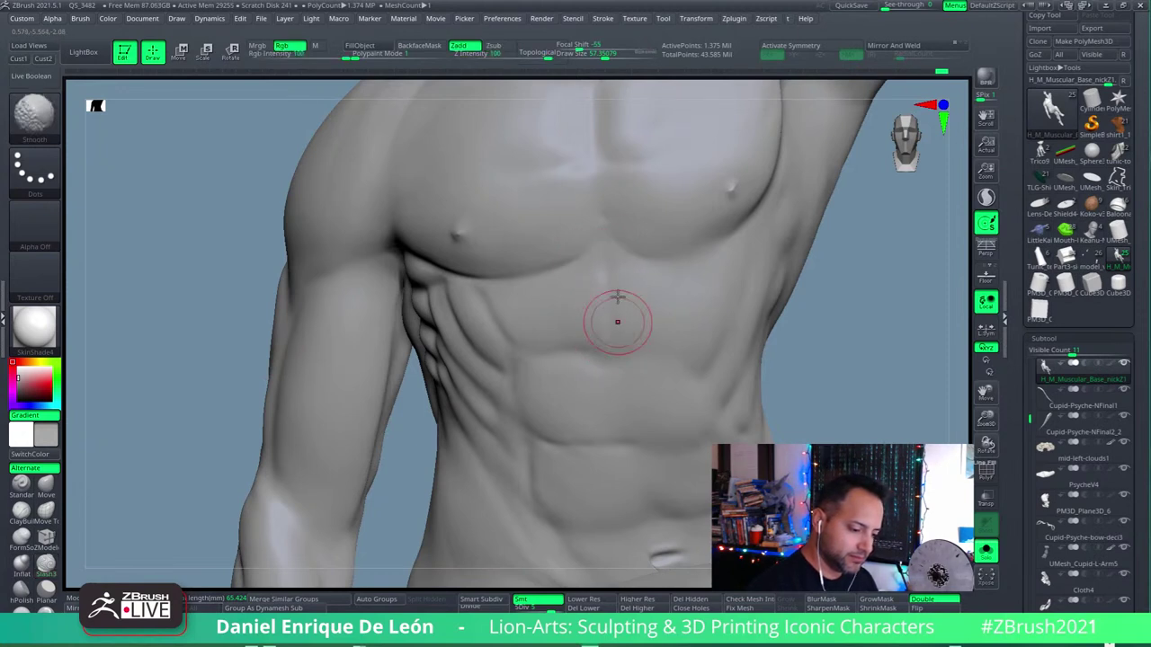
mouse_move(617, 321)
right_down()
mouse_move(621, 270)
mouse_move(648, 296)
right_up()
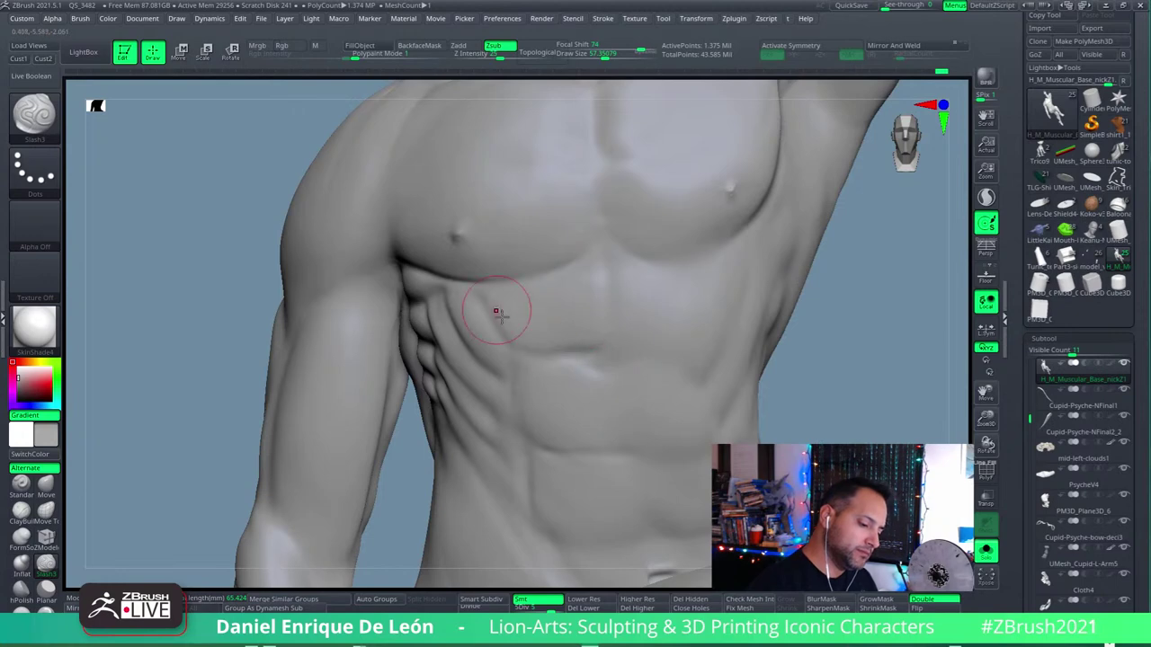
right_drag(503, 309, 524, 341)
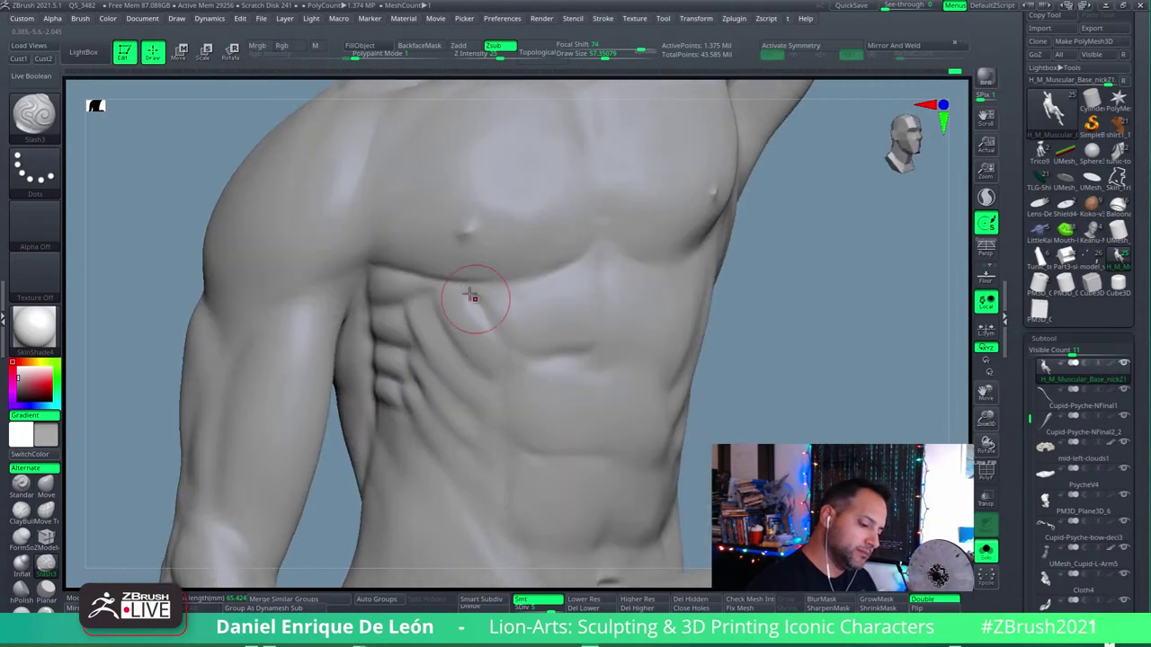
key(shift)
right_drag(627, 352, 617, 372)
mouse_move(524, 340)
right_down()
mouse_move(655, 298)
mouse_move(590, 396)
mouse_move(668, 300)
right_up()
mouse_move(530, 288)
right_down()
mouse_move(516, 342)
mouse_move(617, 373)
mouse_move(632, 354)
mouse_move(648, 437)
mouse_move(681, 311)
mouse_move(651, 225)
right_up()
mouse_move(647, 301)
right_down()
mouse_move(624, 300)
mouse_move(593, 270)
right_up()
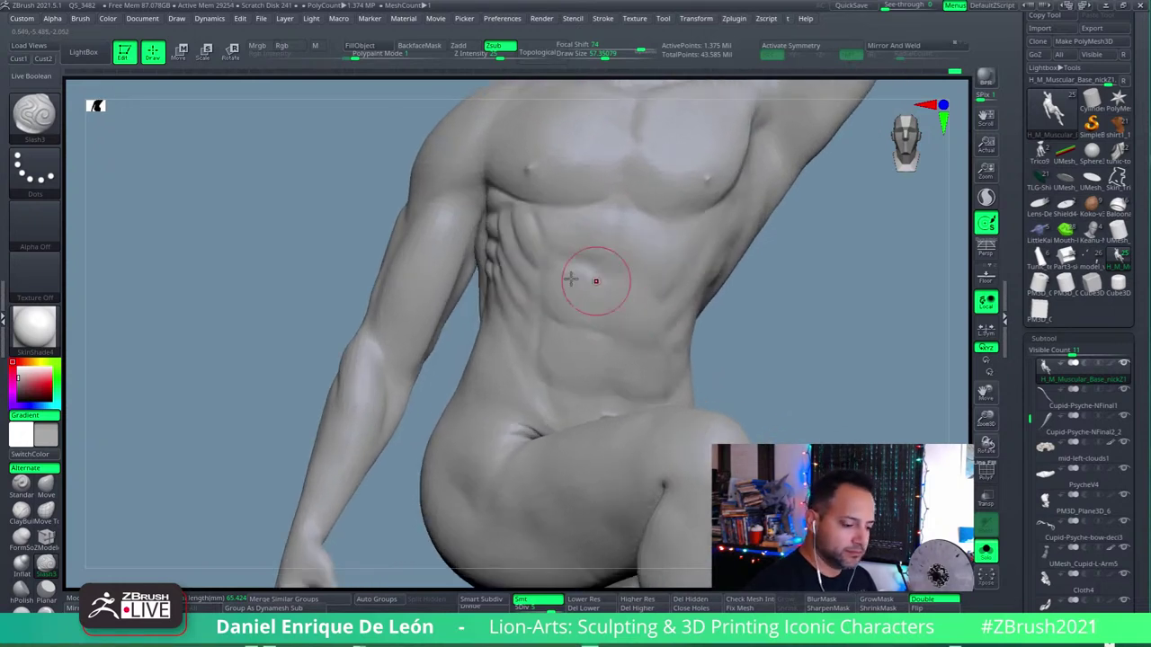
Step: Switch to the Move brush and pull a cone out of the abdomen
click(47, 486)
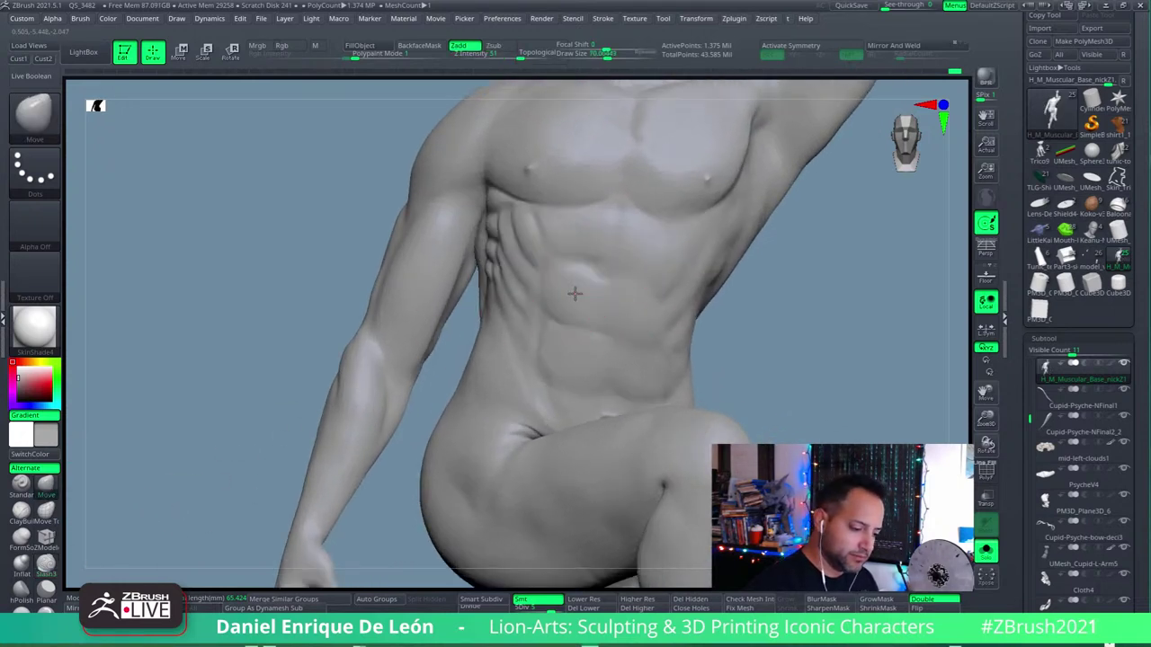
key(shift)
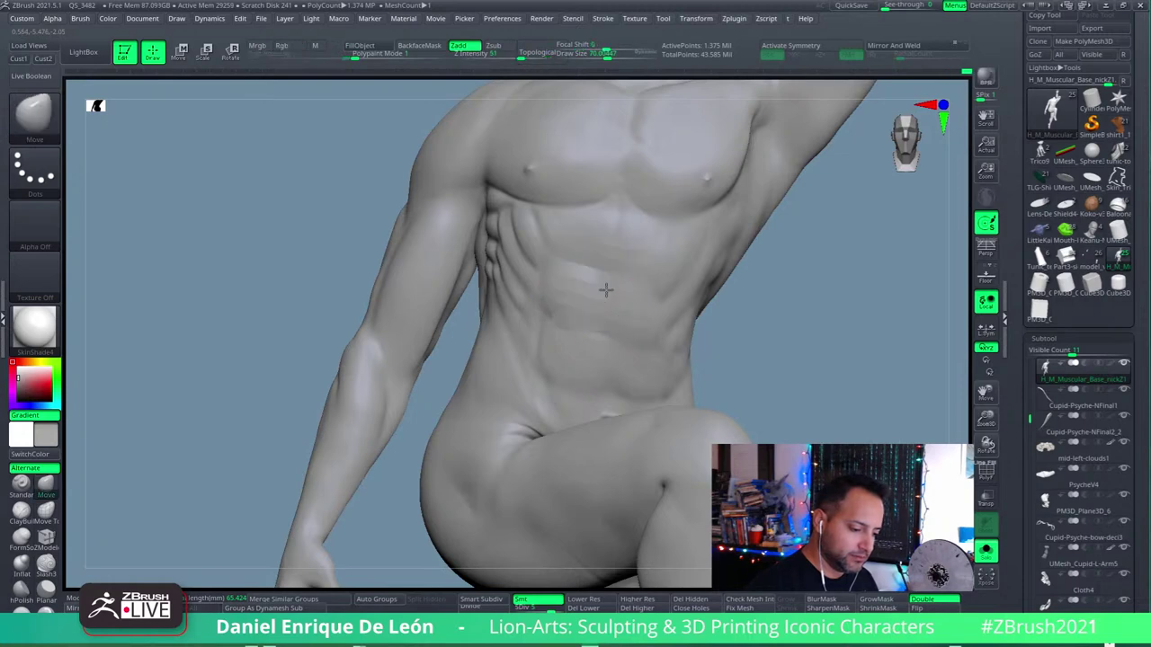
mouse_move(571, 304)
right_down()
mouse_move(583, 292)
mouse_move(647, 303)
mouse_move(587, 303)
right_up()
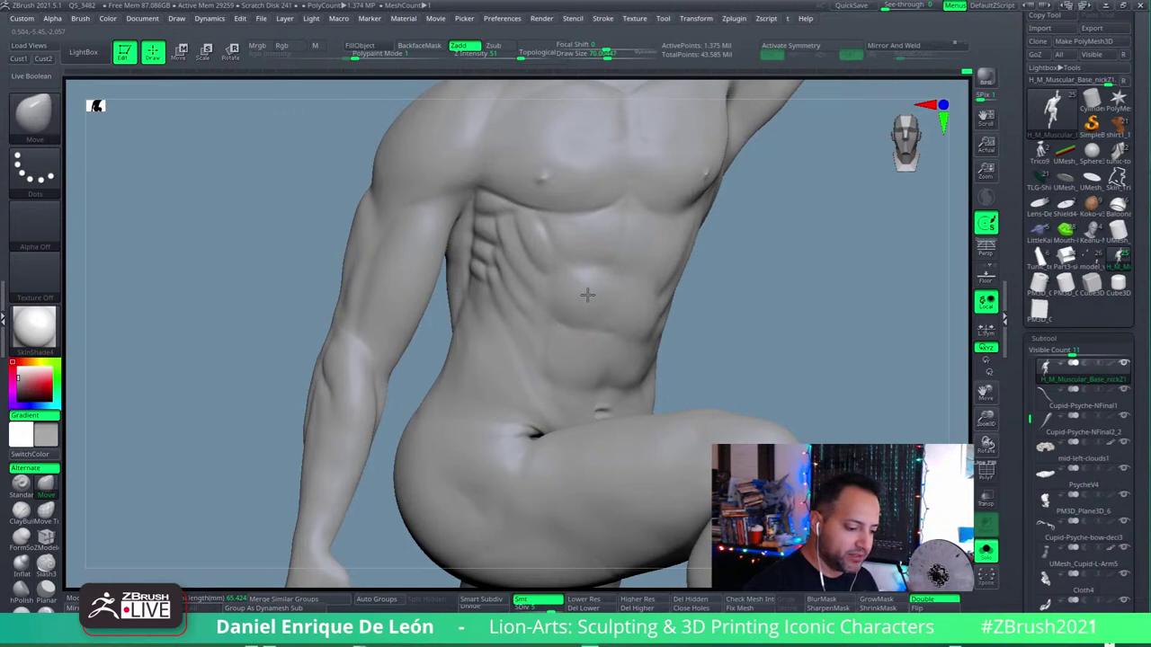
drag(587, 295, 620, 331)
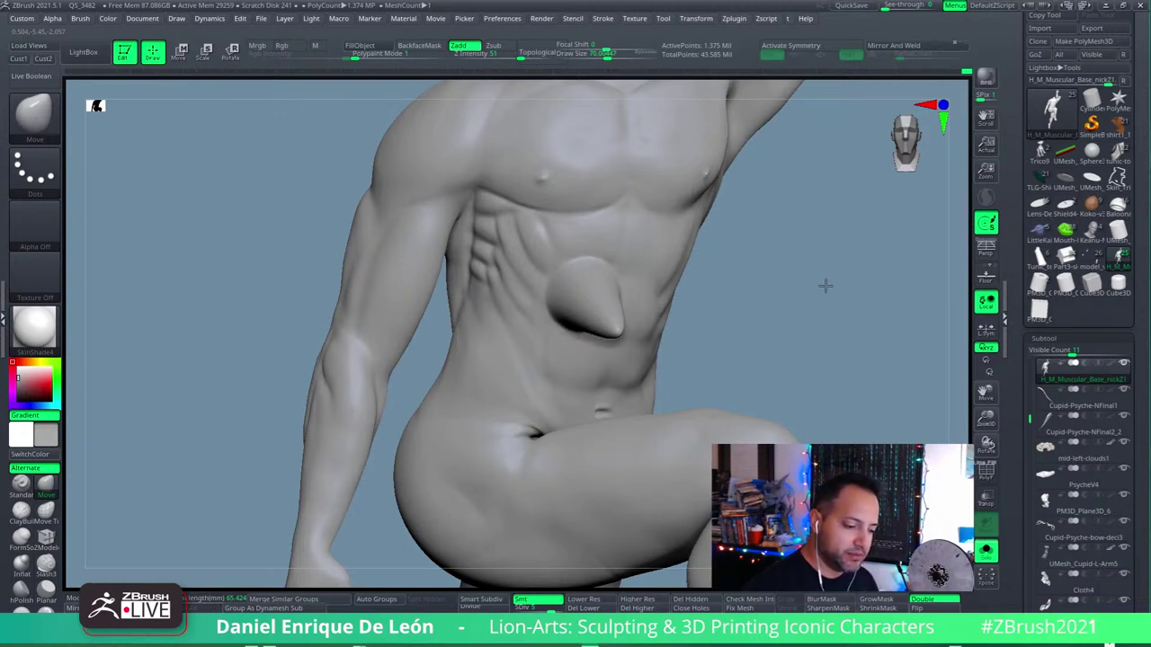
Step: Toggle the cone with undo and redo, finishing with it undone
key(ctrl+z)
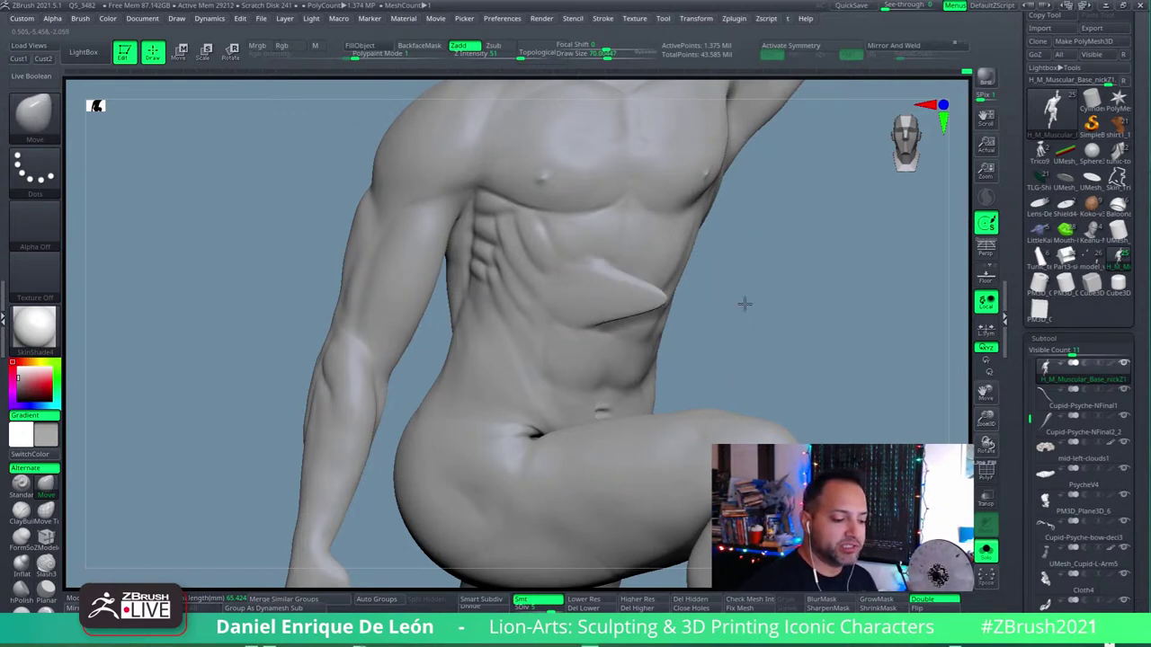
key(ctrl+shift+z)
mouse_move(869, 366)
mouse_down()
mouse_move(813, 384)
mouse_move(863, 367)
mouse_up()
key(ctrl+z)
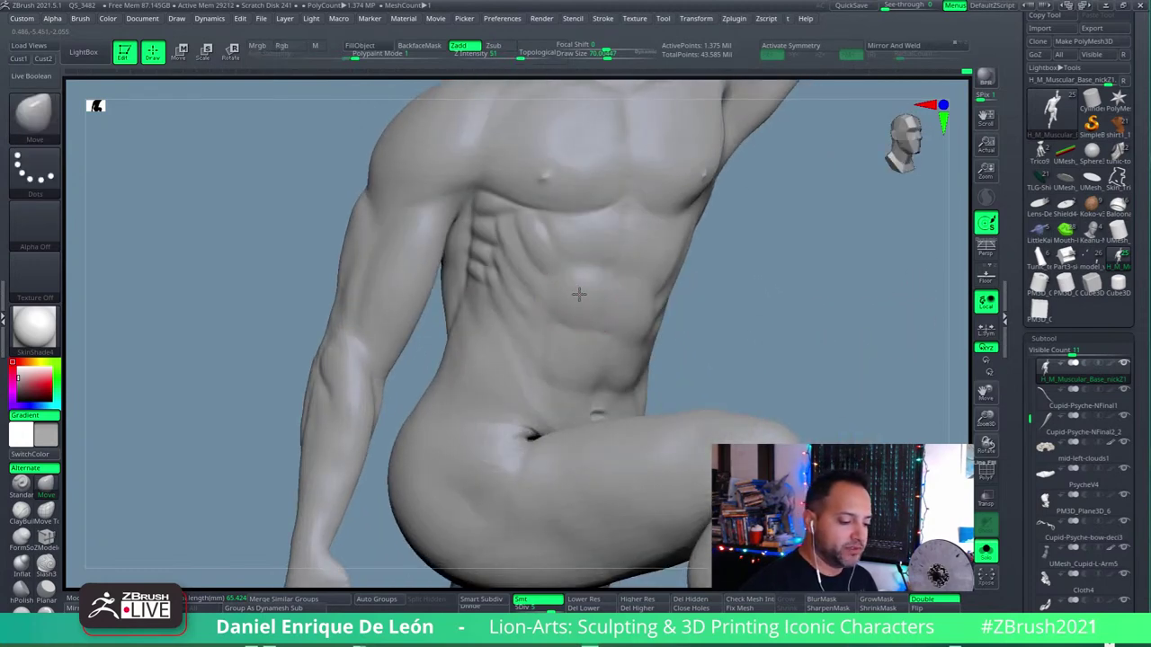
key(ctrl+shift+z)
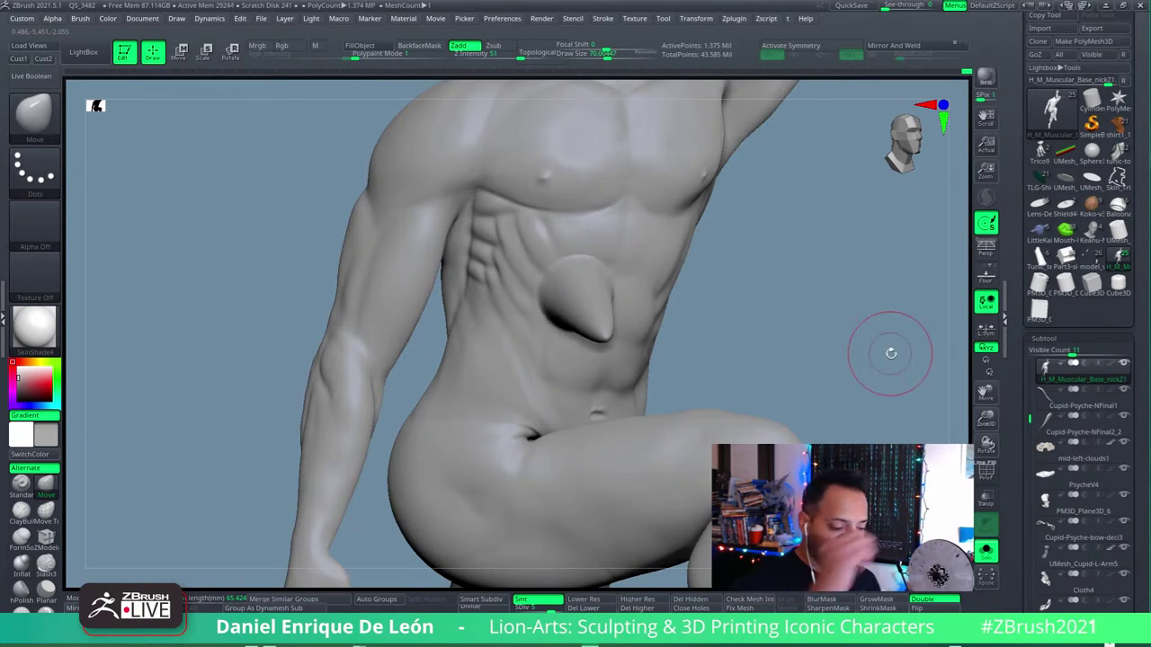
drag(891, 354, 732, 272)
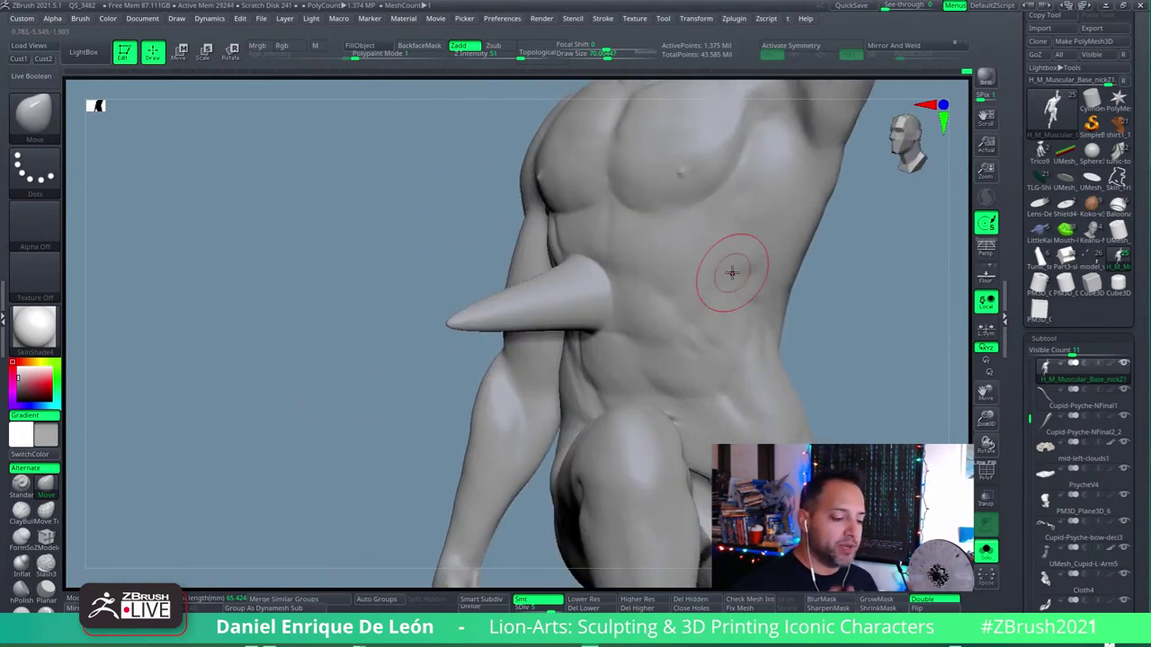
key(ctrl+z)
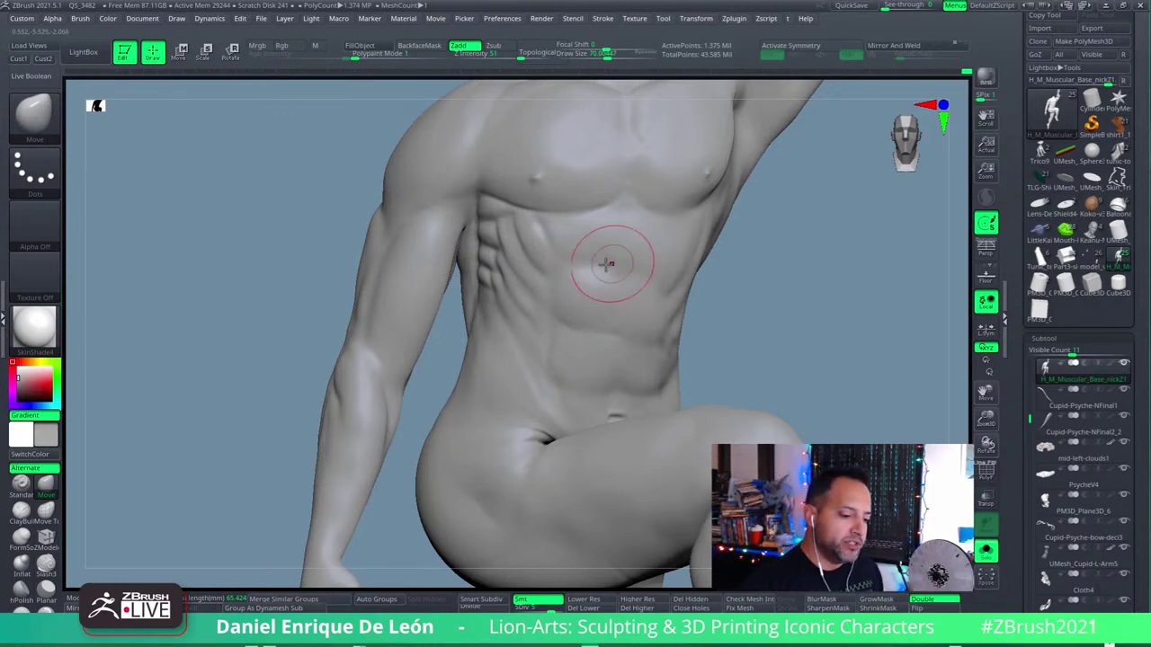
Step: Orbit out to inspect the restored torso and legs
right_drag(586, 236, 606, 243)
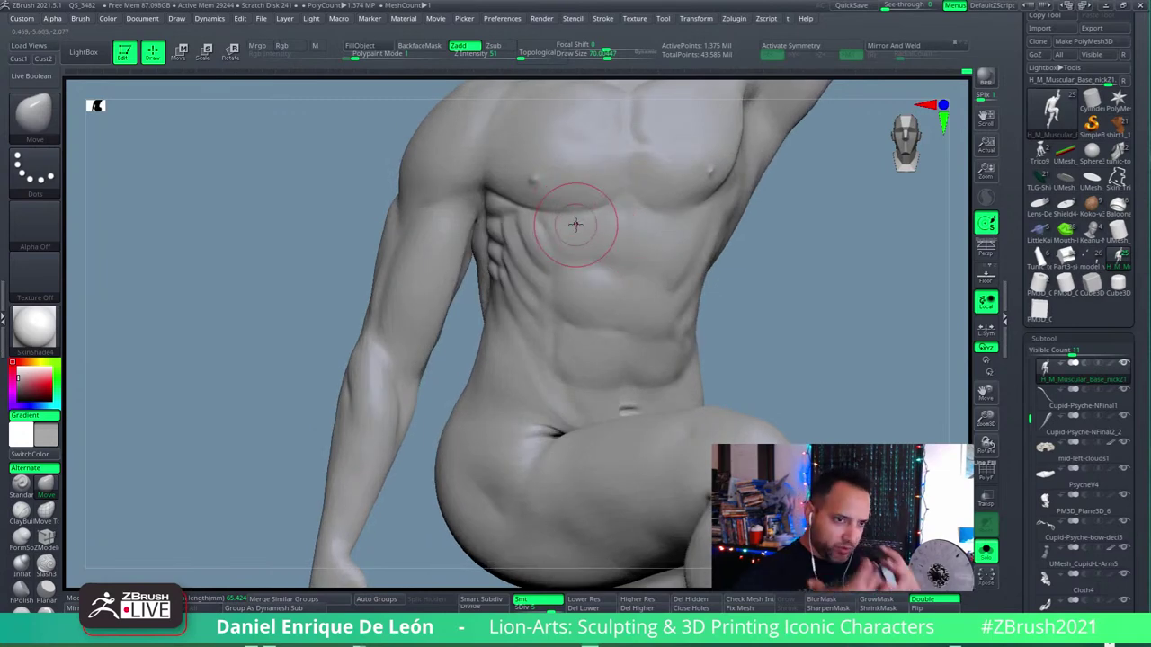
right_drag(583, 238, 586, 217)
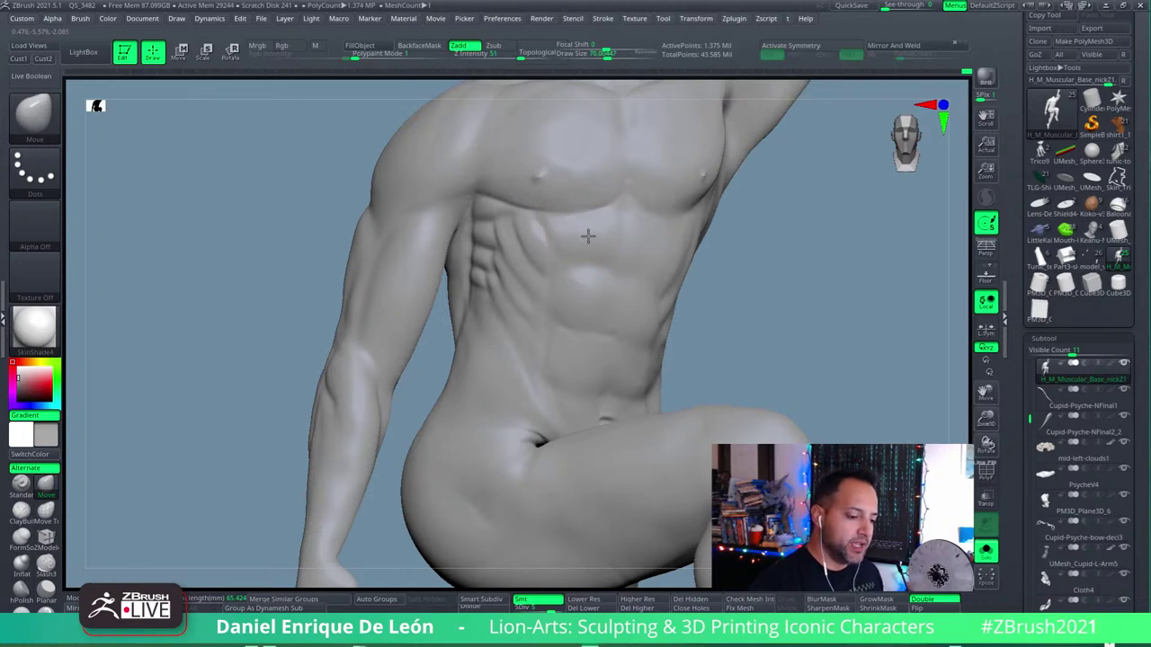
mouse_move(603, 239)
right_down()
mouse_move(635, 246)
mouse_move(599, 235)
right_up()
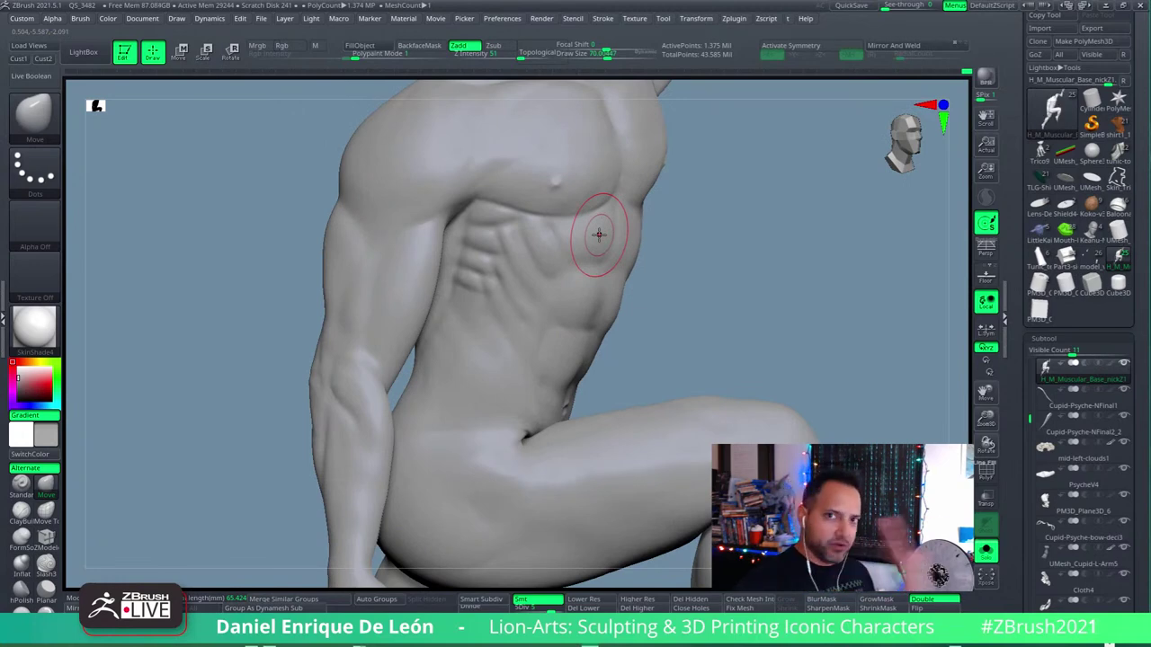
mouse_move(598, 235)
right_down()
mouse_move(594, 265)
mouse_move(667, 385)
mouse_move(674, 308)
mouse_move(710, 249)
mouse_move(642, 278)
mouse_move(653, 363)
mouse_move(653, 335)
mouse_move(642, 360)
mouse_move(675, 278)
mouse_move(805, 366)
mouse_move(727, 347)
mouse_move(743, 385)
mouse_move(733, 440)
right_up()
Step: Toggle Solo and PolyF to check the torso's polygroups, then orbit toward the forearm
mouse_move(735, 477)
mouse_down()
mouse_move(711, 375)
mouse_move(718, 336)
mouse_move(704, 390)
mouse_move(666, 378)
mouse_move(665, 421)
mouse_up()
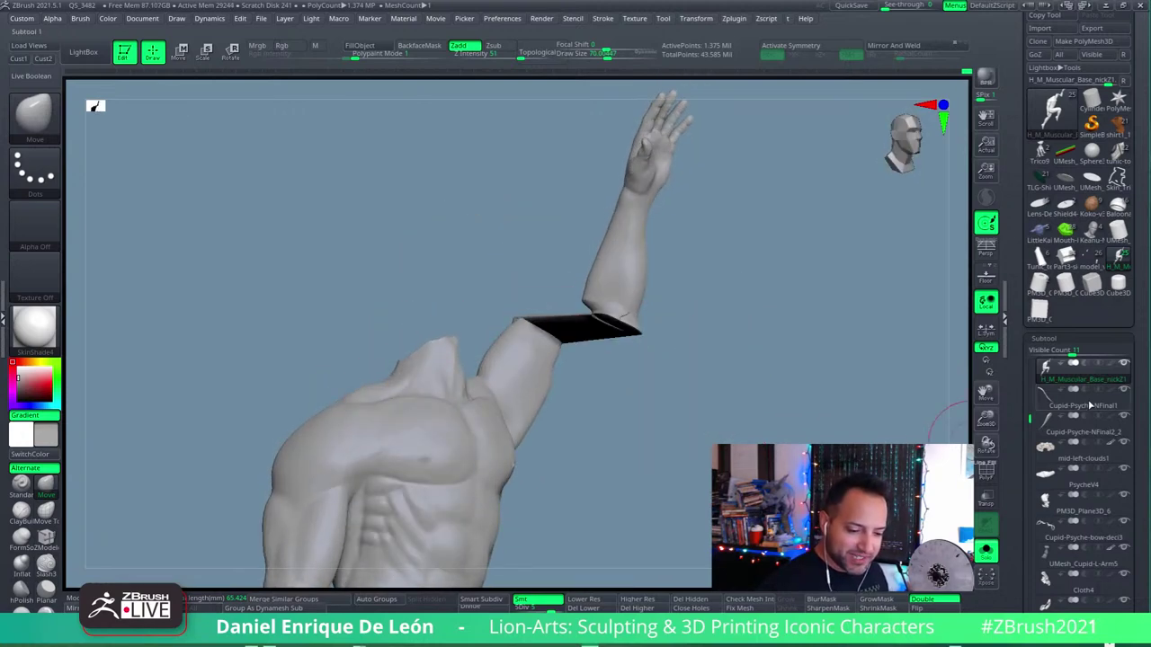
click(986, 550)
drag(899, 422, 940, 418)
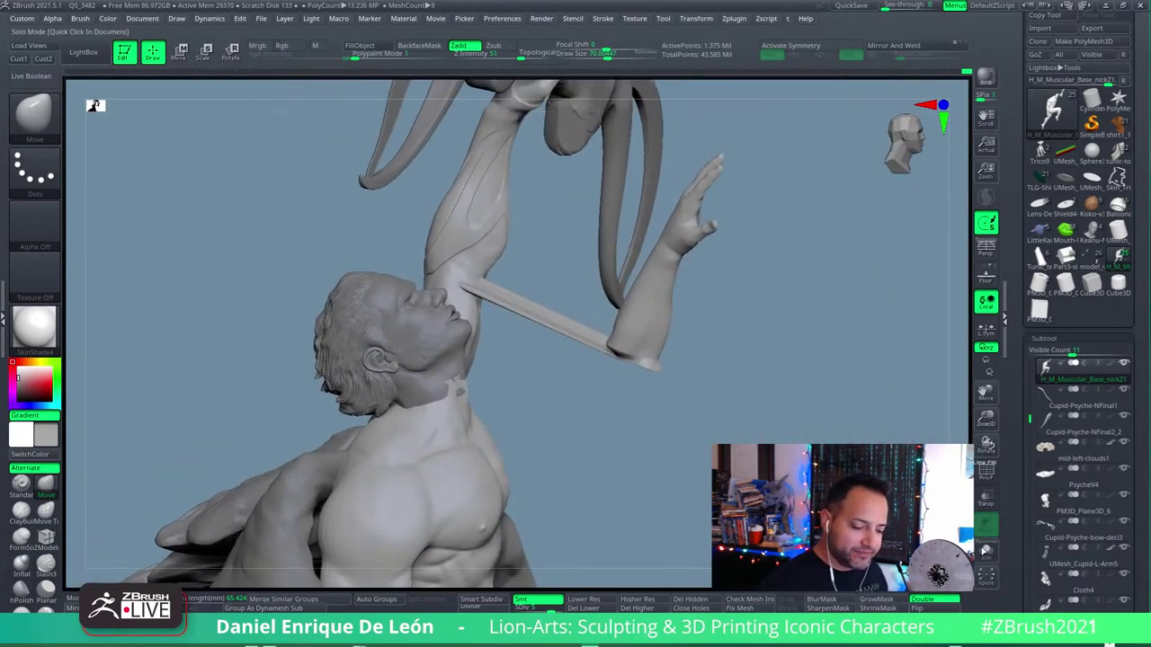
click(986, 550)
mouse_move(653, 374)
mouse_down()
mouse_move(660, 405)
mouse_move(684, 348)
mouse_move(712, 423)
mouse_move(926, 393)
mouse_up()
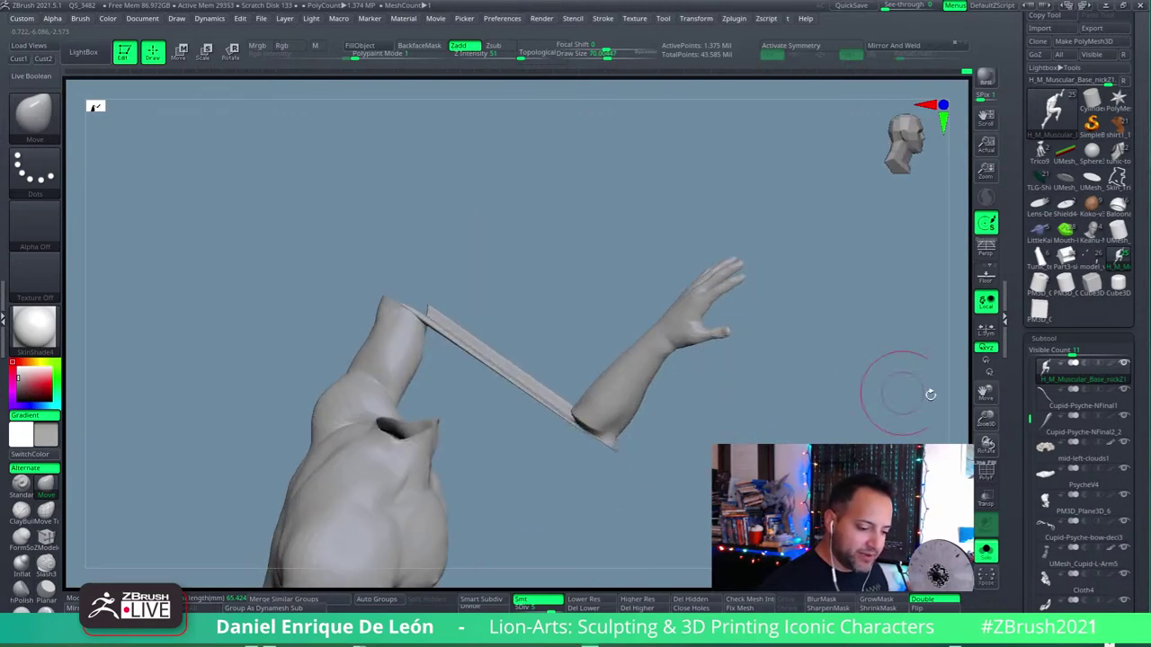
click(986, 472)
drag(734, 412, 820, 394)
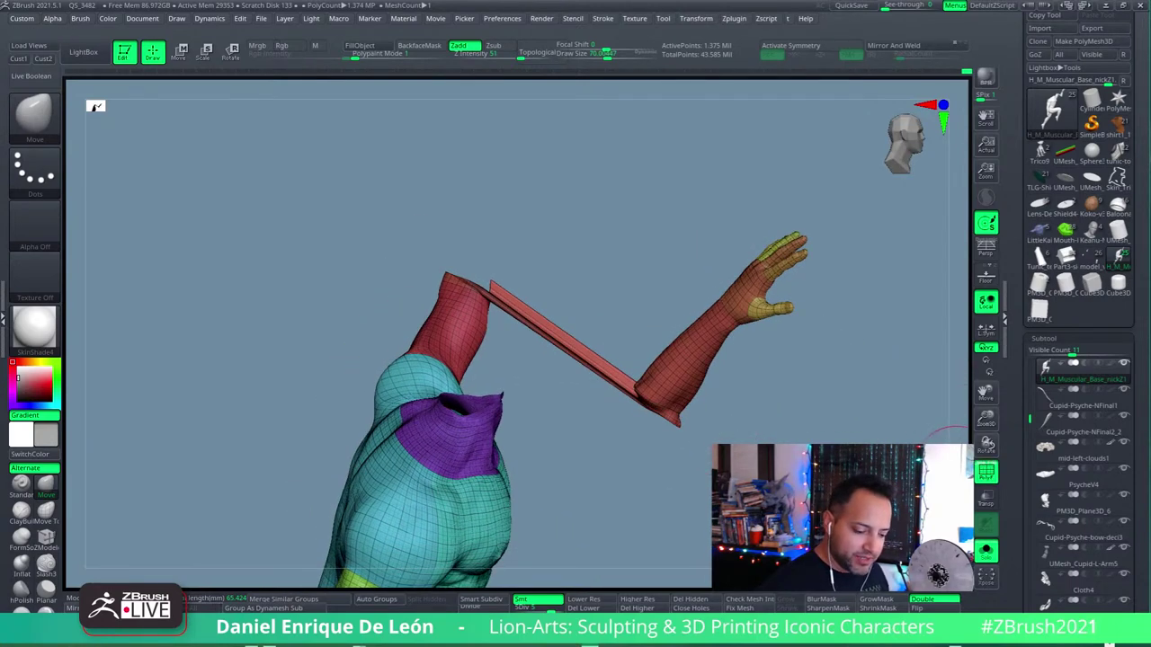
click(986, 472)
mouse_move(738, 483)
mouse_down()
mouse_move(706, 362)
mouse_move(688, 367)
mouse_up()
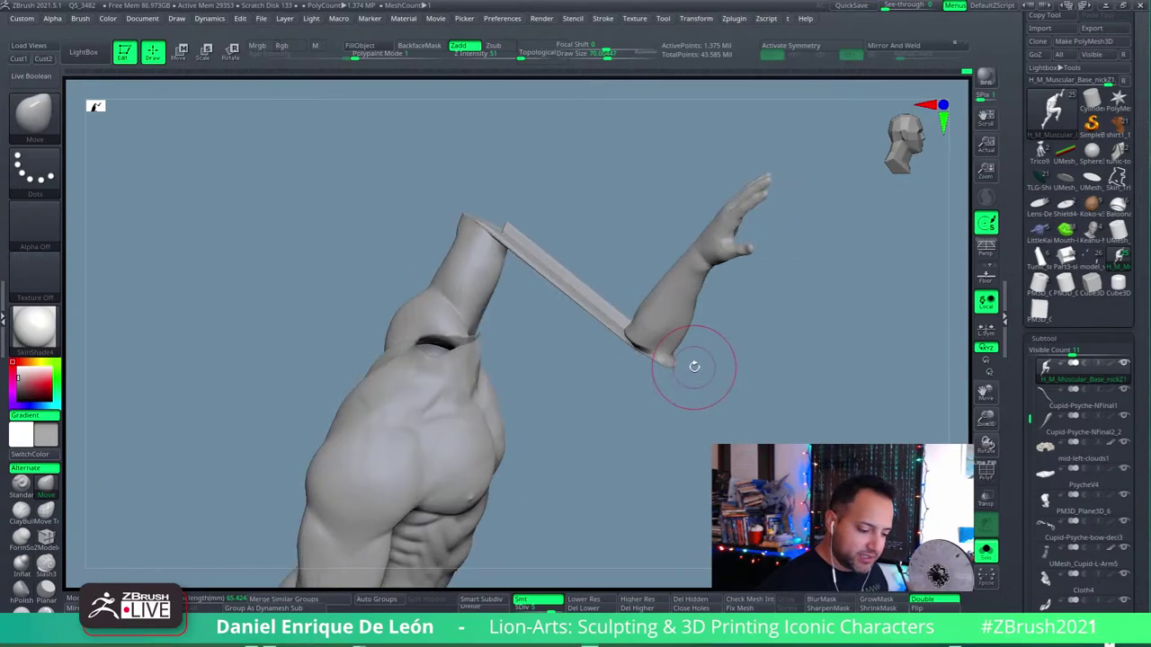
mouse_move(686, 504)
mouse_down()
mouse_move(686, 437)
mouse_move(656, 442)
mouse_up()
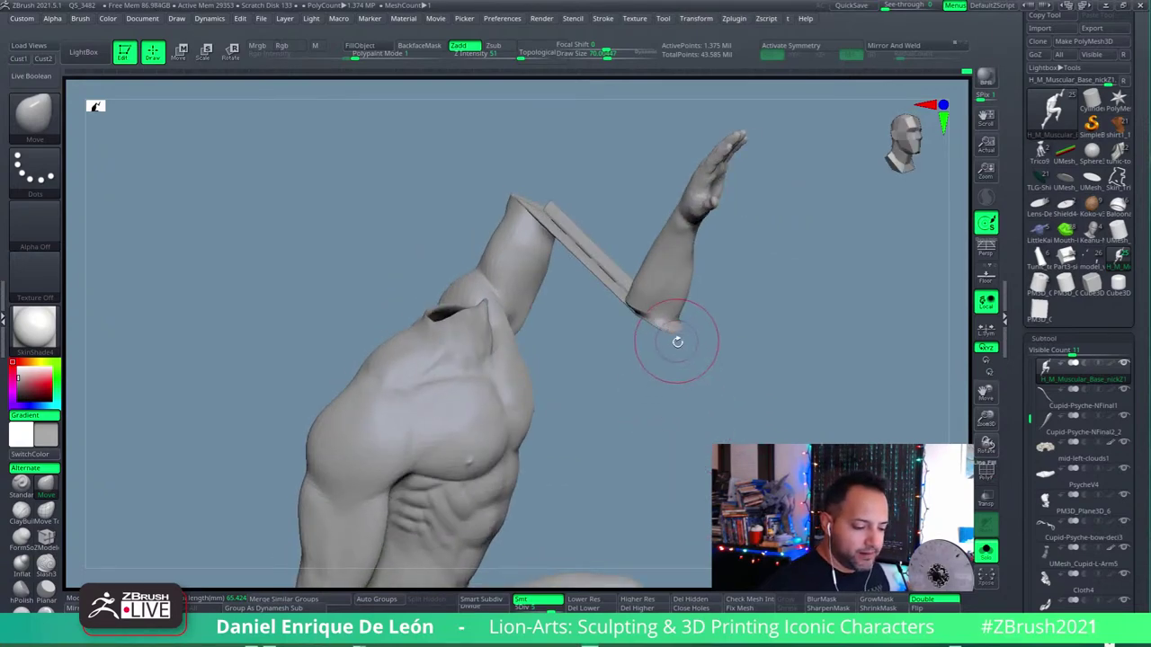
mouse_move(676, 330)
mouse_down()
mouse_move(683, 393)
mouse_move(697, 389)
mouse_move(688, 366)
mouse_move(704, 339)
mouse_up()
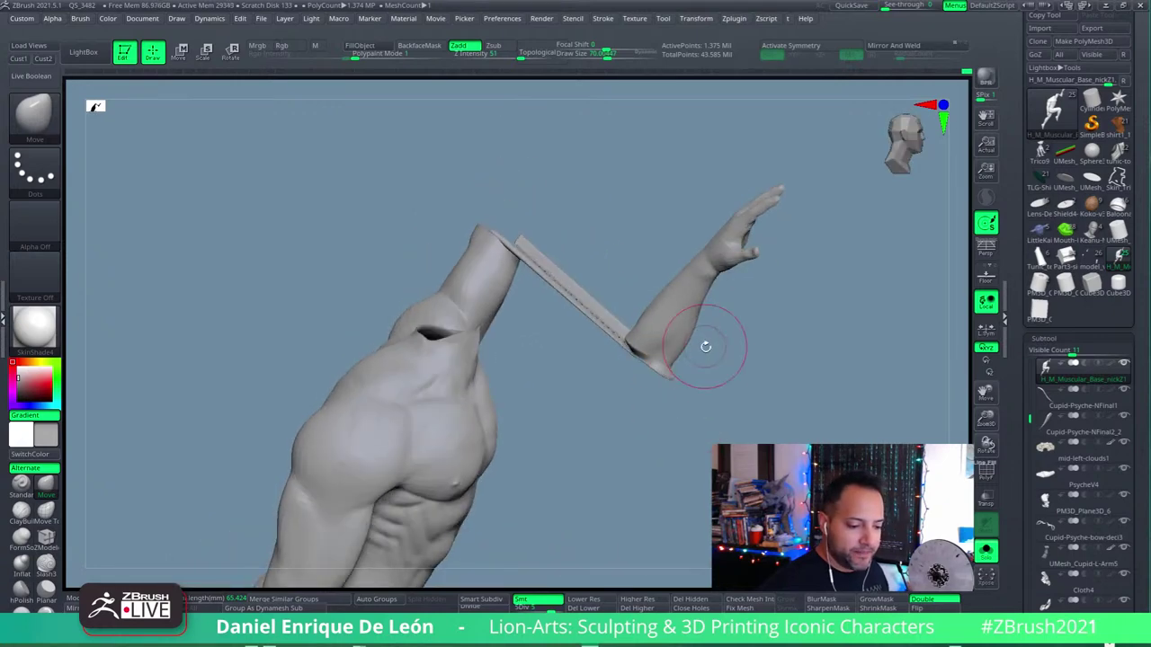
Step: Hide the forearm by isolating and inverting it, then lasso-hide the connecting plate
key(ctrl+shift)
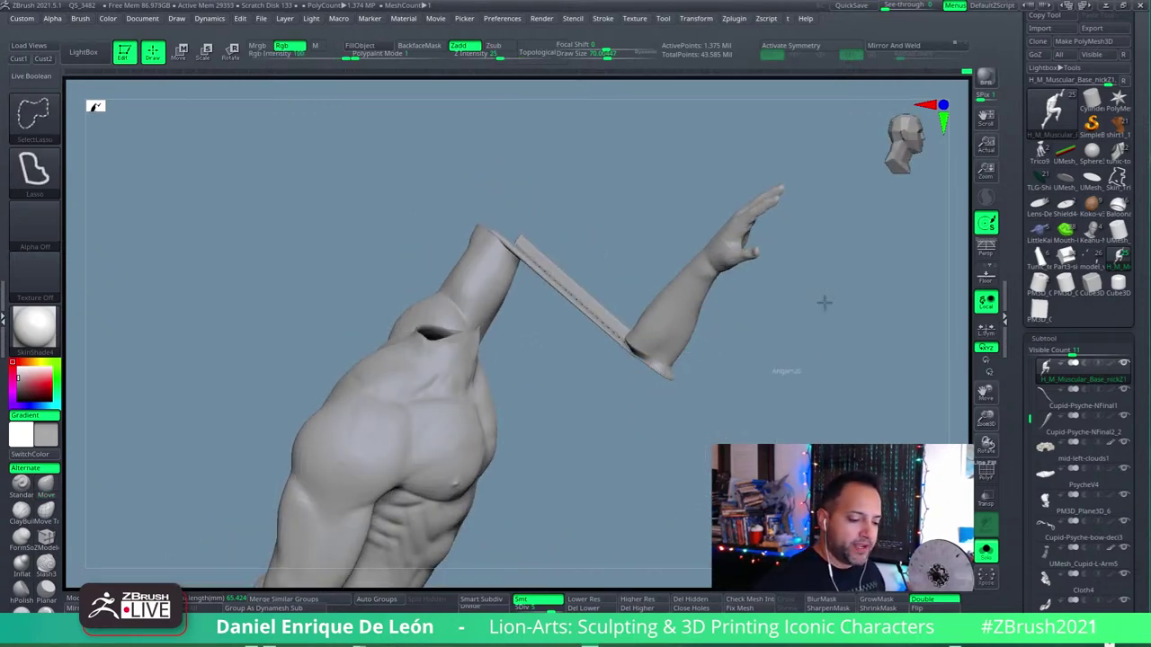
mouse_move(824, 303)
ctrl+shift+mouse_down()
mouse_move(552, 363)
mouse_move(665, 415)
ctrl+shift+mouse_up()
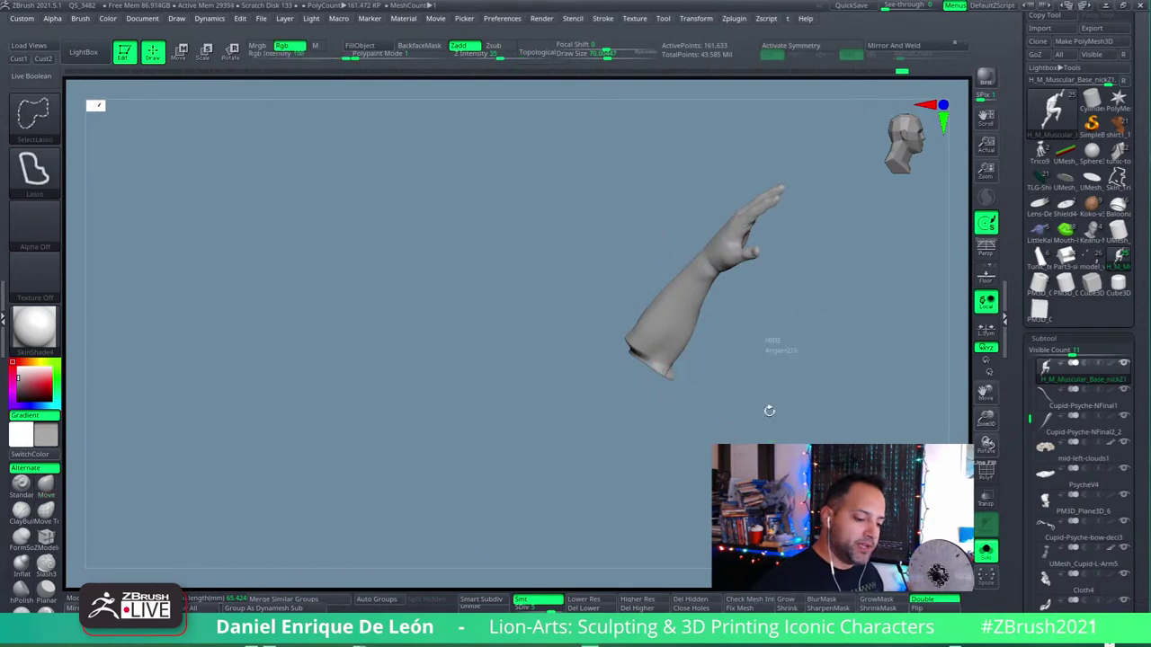
mouse_move(768, 406)
ctrl+shift+mouse_down()
mouse_move(638, 321)
mouse_move(634, 414)
ctrl+shift+mouse_up()
drag(635, 413, 650, 390)
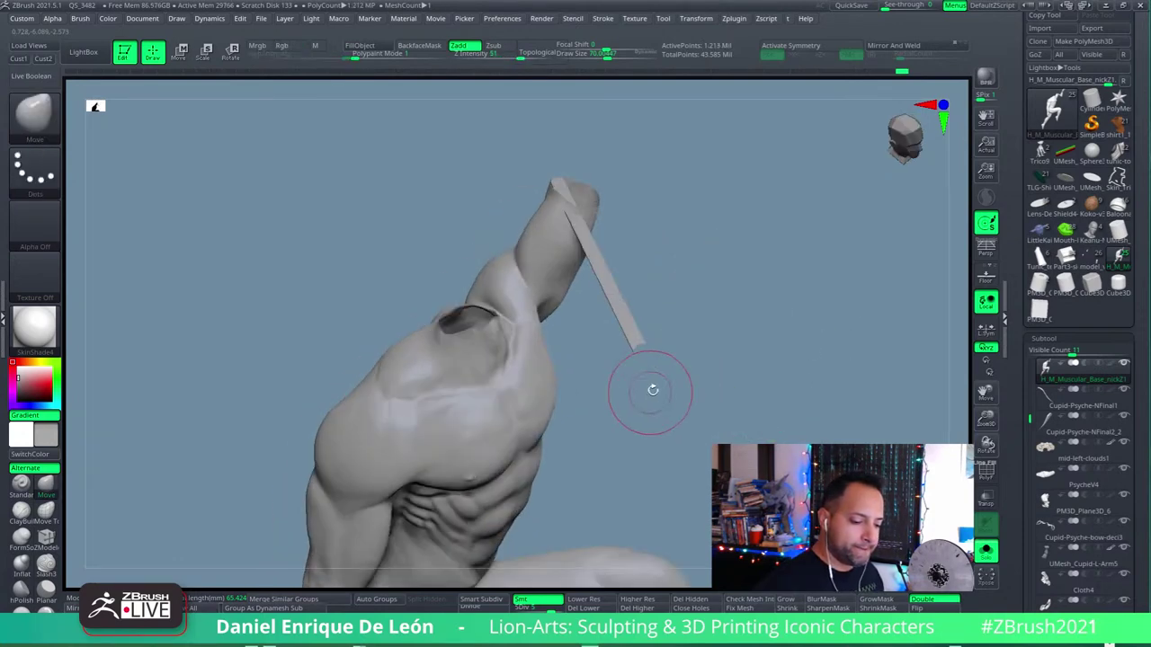
mouse_move(639, 325)
ctrl+shift+mouse_down()
mouse_move(668, 334)
mouse_move(634, 382)
ctrl+shift+mouse_up()
mouse_move(635, 382)
mouse_down()
mouse_move(652, 380)
mouse_move(719, 296)
mouse_move(632, 357)
mouse_move(617, 308)
mouse_move(663, 380)
mouse_move(642, 353)
mouse_move(668, 347)
mouse_move(673, 321)
mouse_move(594, 355)
mouse_move(601, 364)
mouse_move(640, 335)
mouse_up()
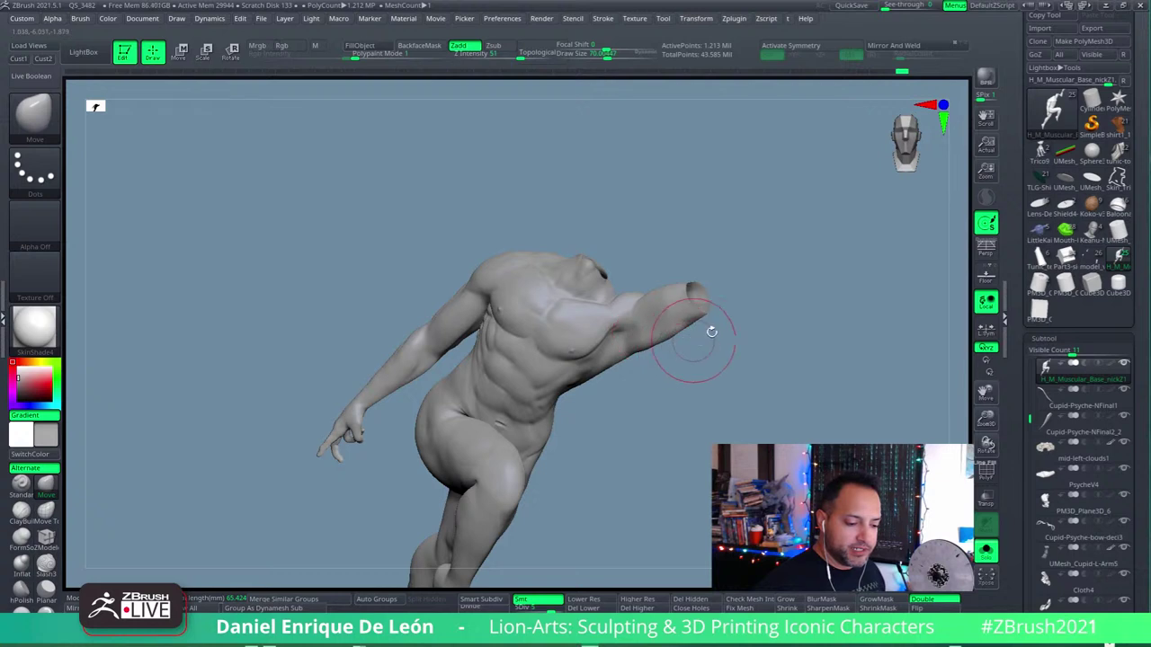
Step: Step the body up one subdivision level, QuickSave, and expand Tool > Geometry
key(d)
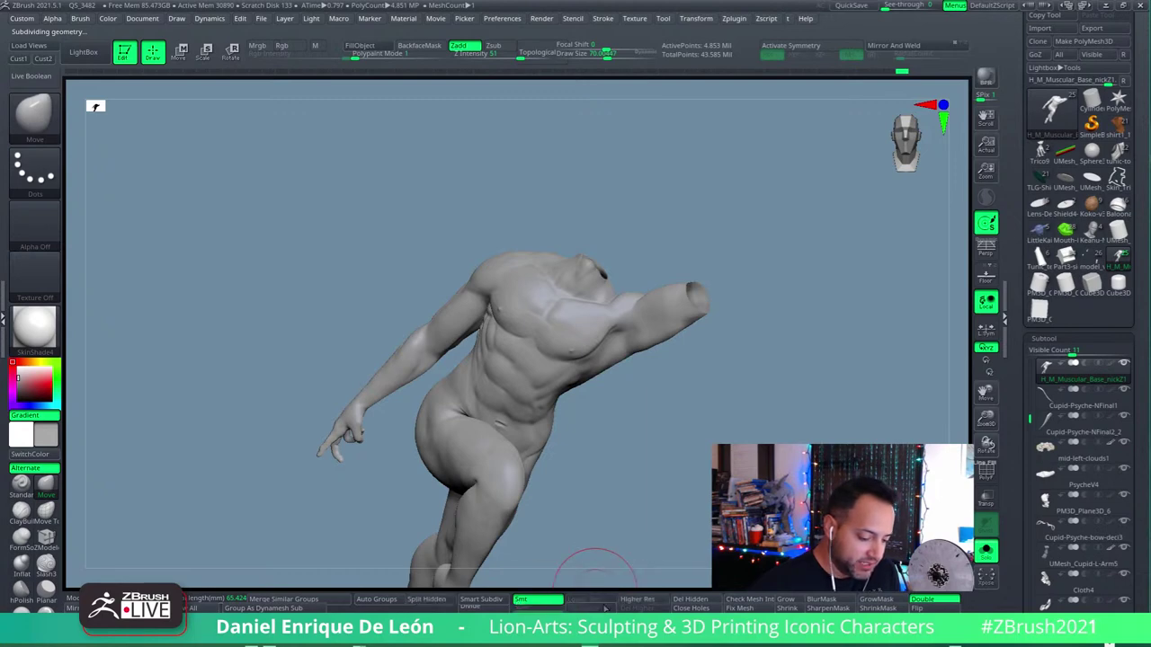
scroll(1079, 360, down, 10)
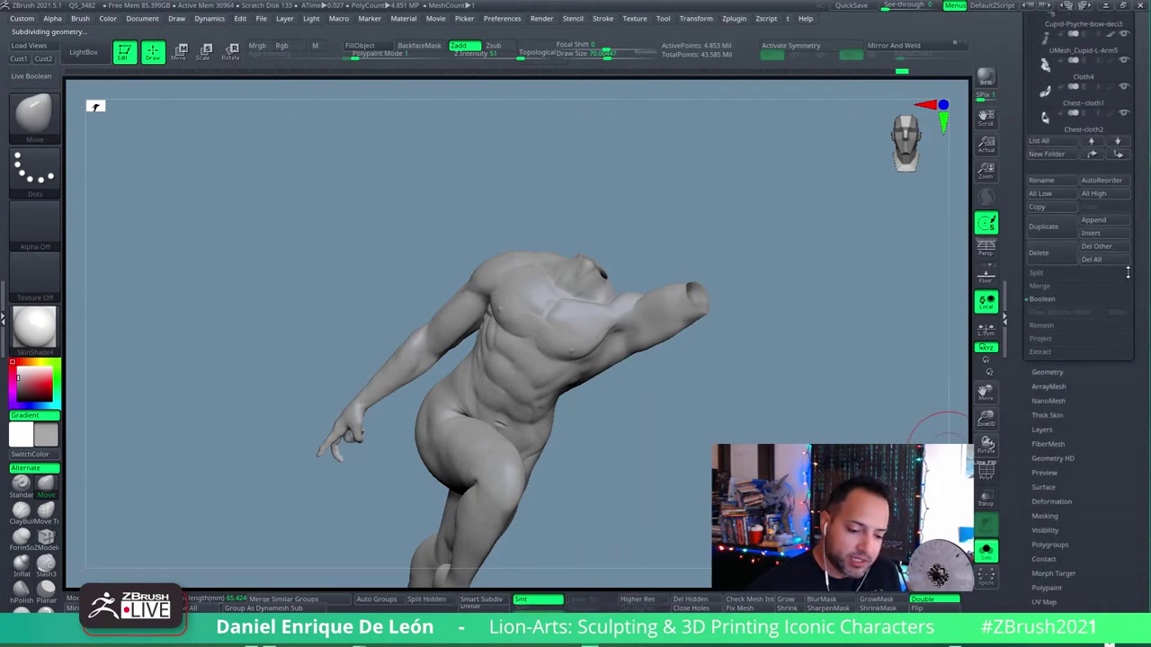
click(851, 6)
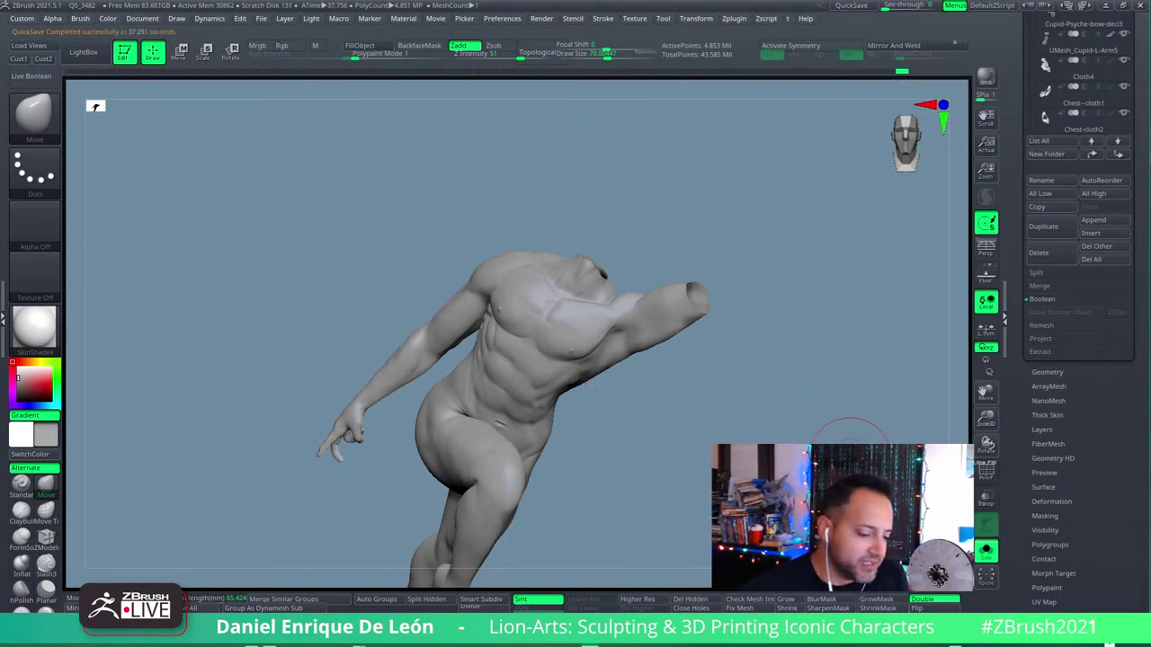
click(1052, 371)
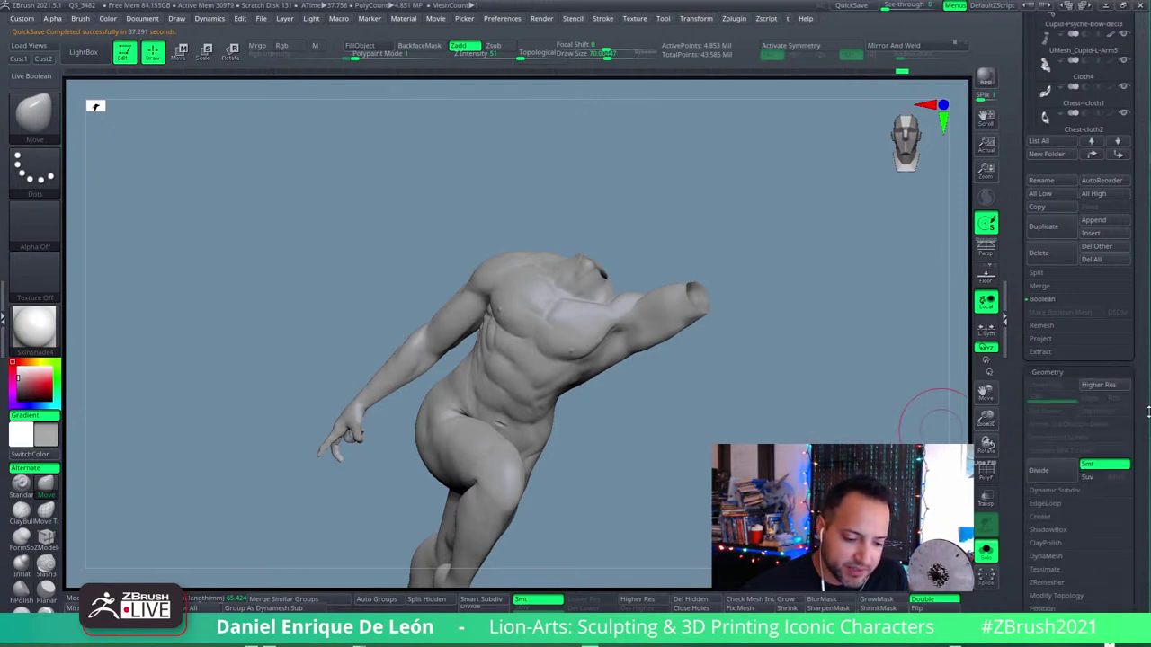
scroll(1146, 424, down, 5)
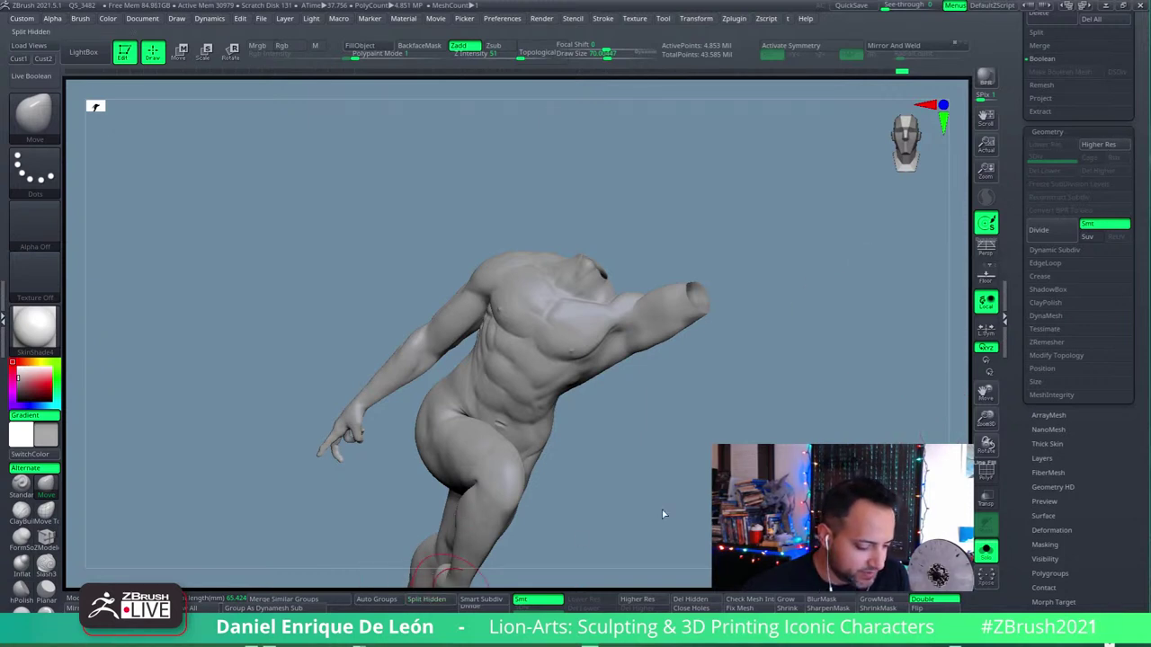
Step: Delete the hidden arm and plate, then Reconstruct Subdiv repeatedly down to SDiv 1
click(680, 599)
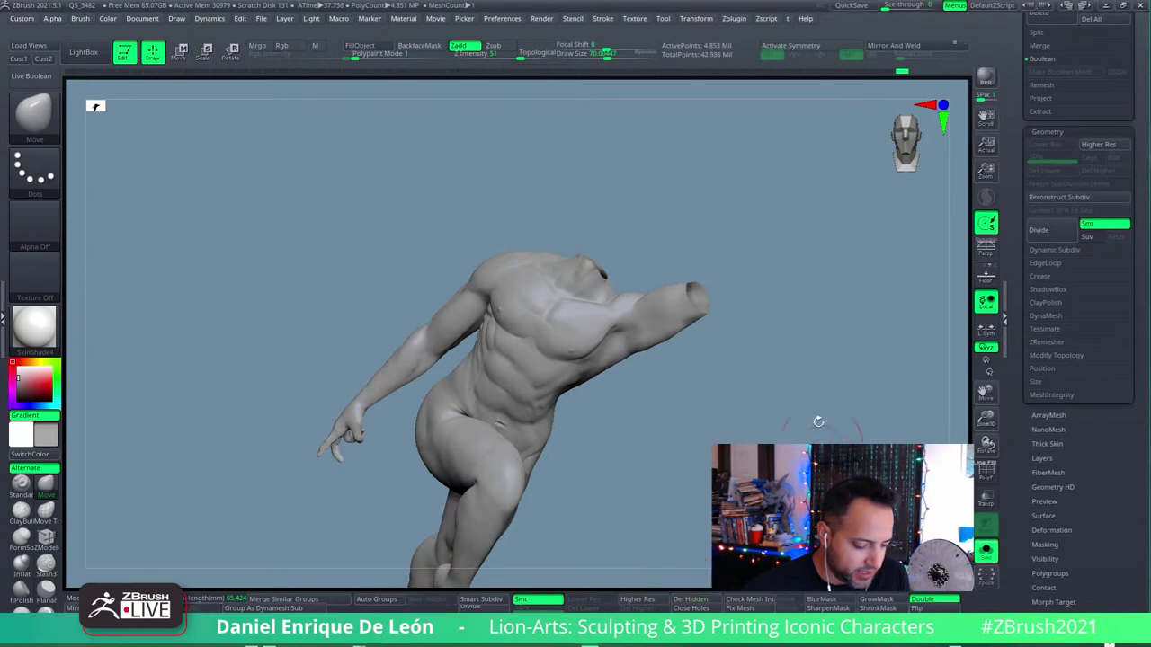
click(1067, 199)
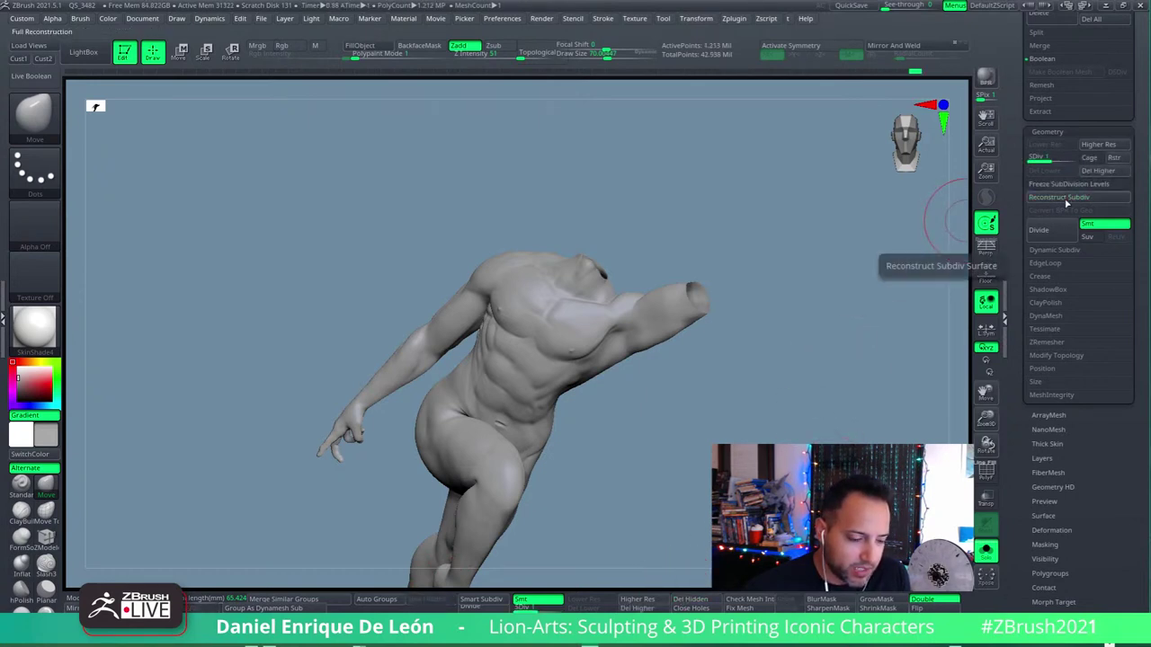
click(1068, 199)
click(1068, 199)
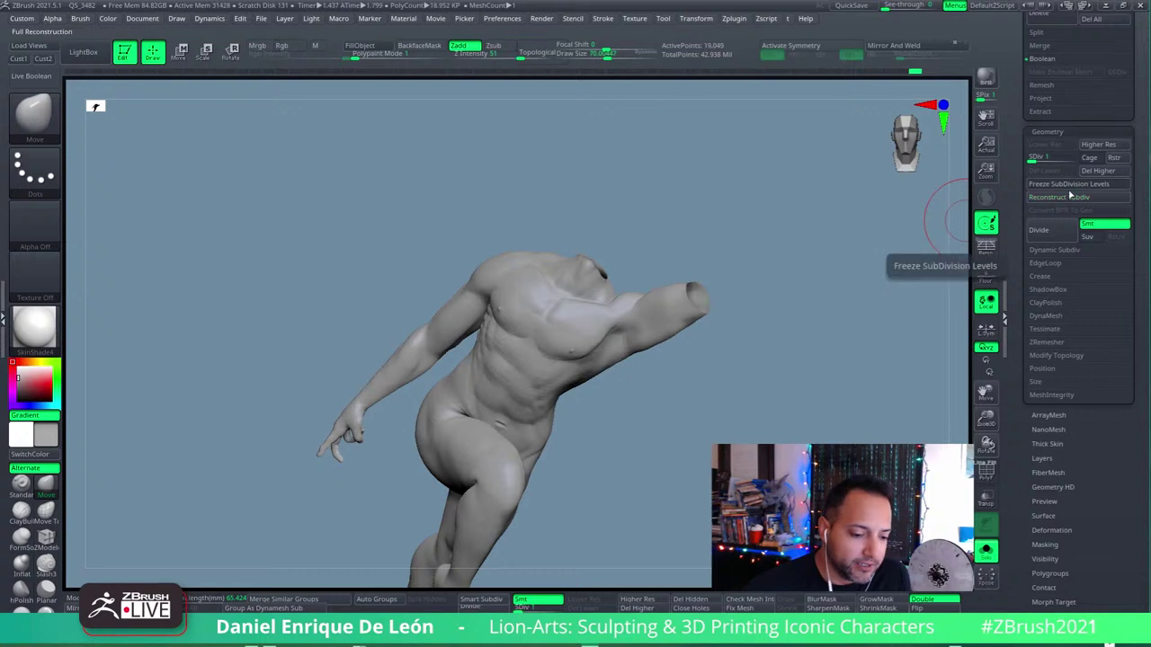
click(1068, 196)
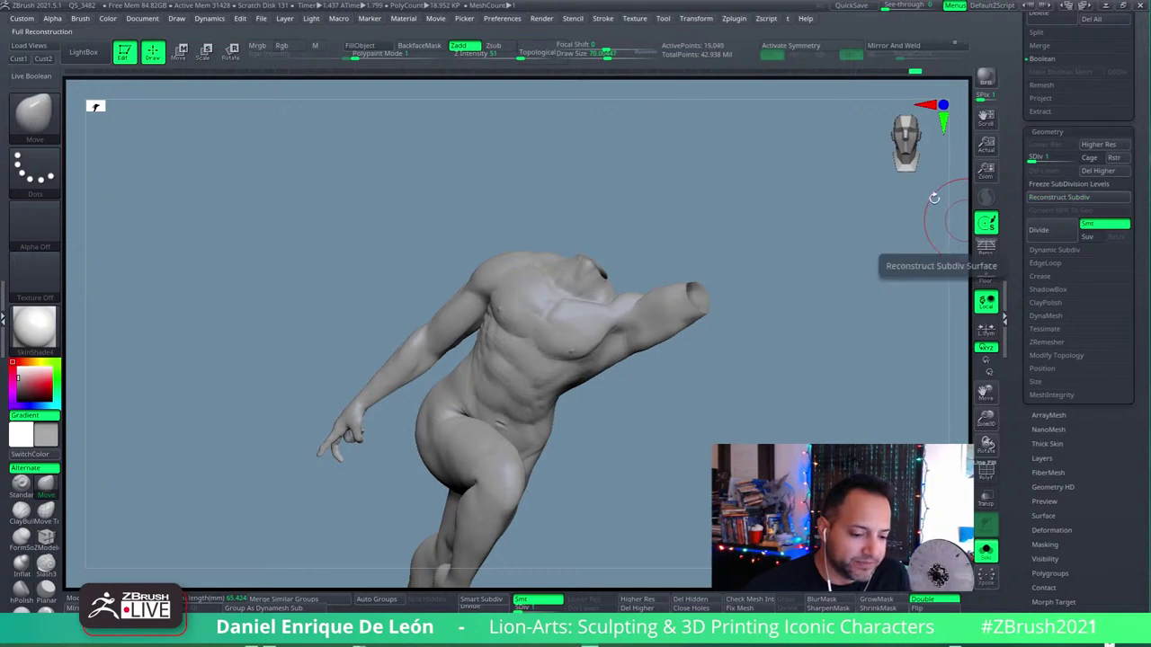
click(1059, 198)
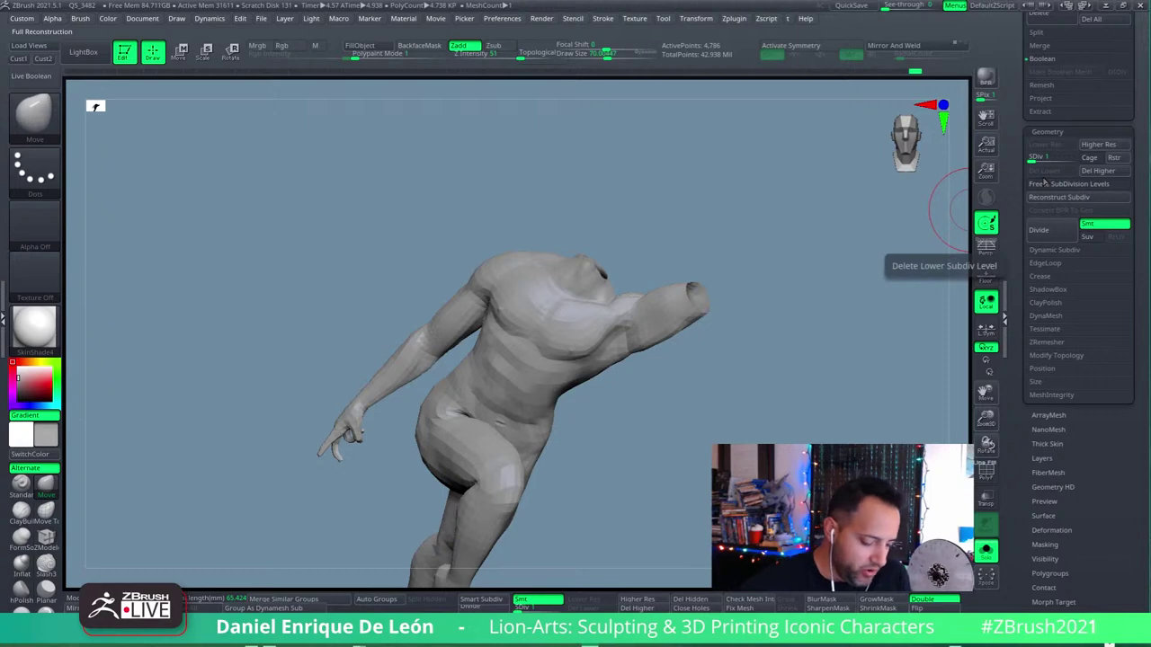
mouse_move(863, 378)
mouse_down()
mouse_move(725, 398)
mouse_move(635, 367)
mouse_move(565, 557)
mouse_up()
Step: Return to SDiv 6, solo the body, then step down to SDiv 5 (~1.21 million points)
key(d)
key(d)
key(d)
key(d)
key(d)
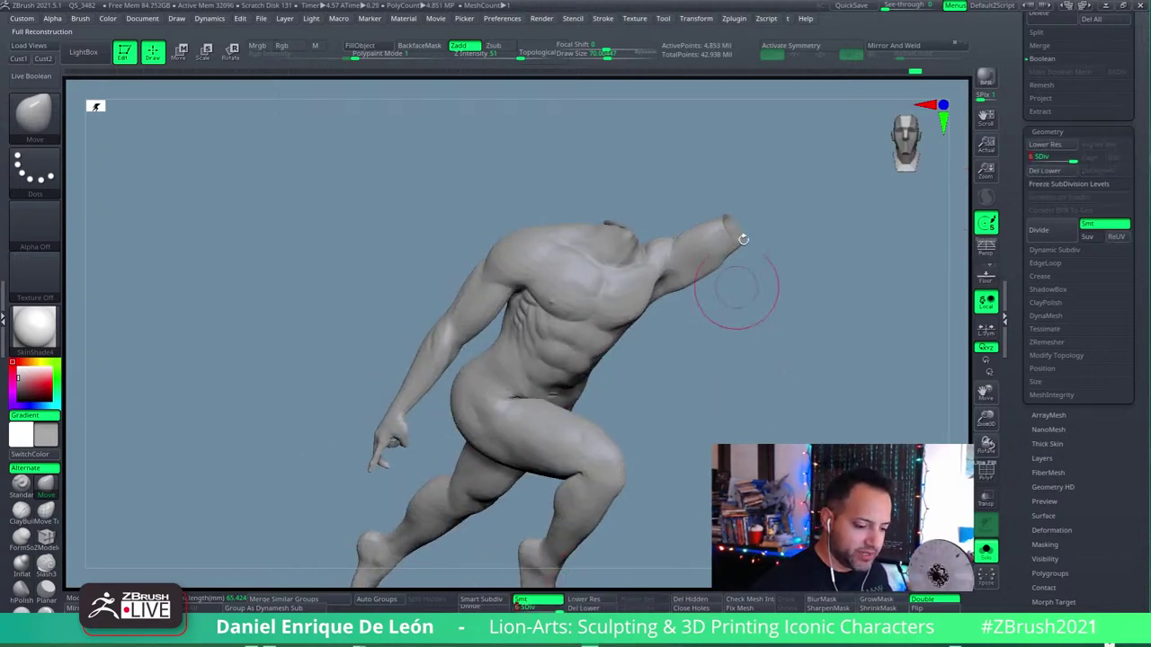
click(986, 550)
mouse_move(732, 264)
mouse_down()
mouse_move(740, 287)
mouse_move(899, 359)
mouse_up()
click(986, 550)
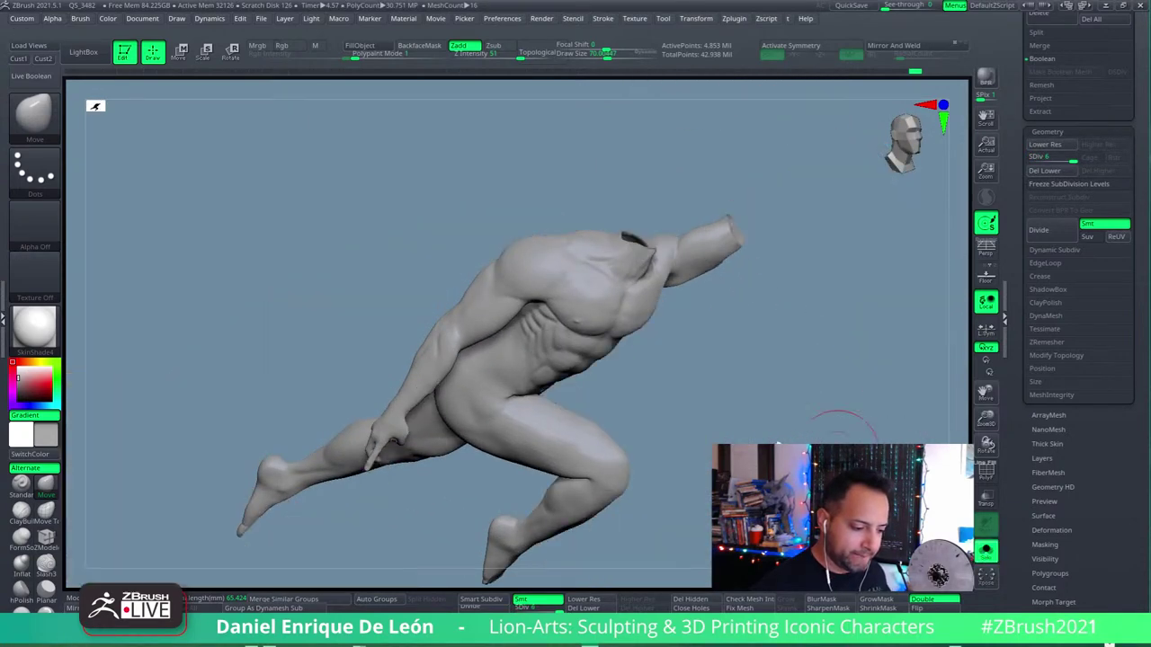
drag(719, 297, 612, 341)
drag(540, 326, 160, 545)
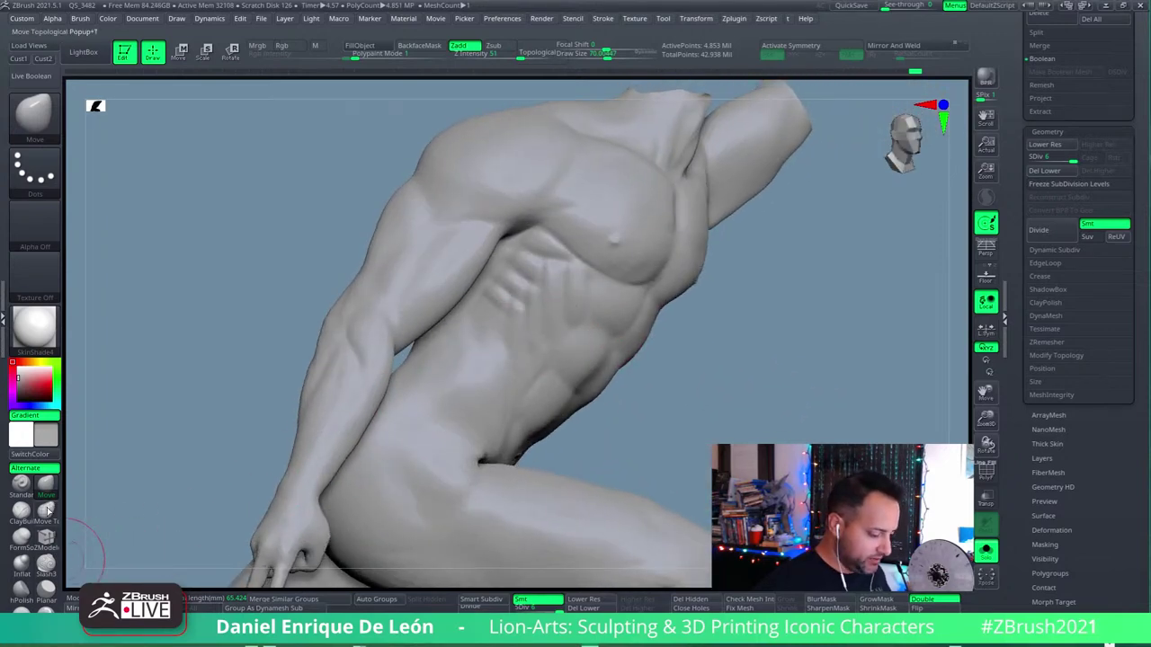
key(shift+d)
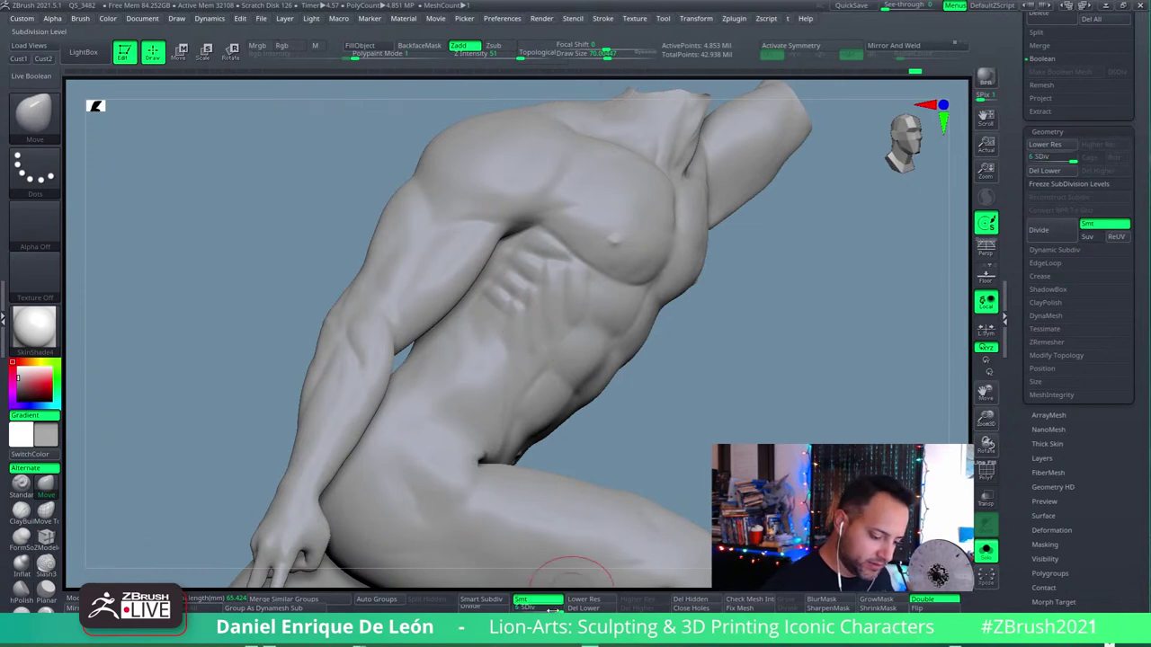
drag(606, 93, 497, 304)
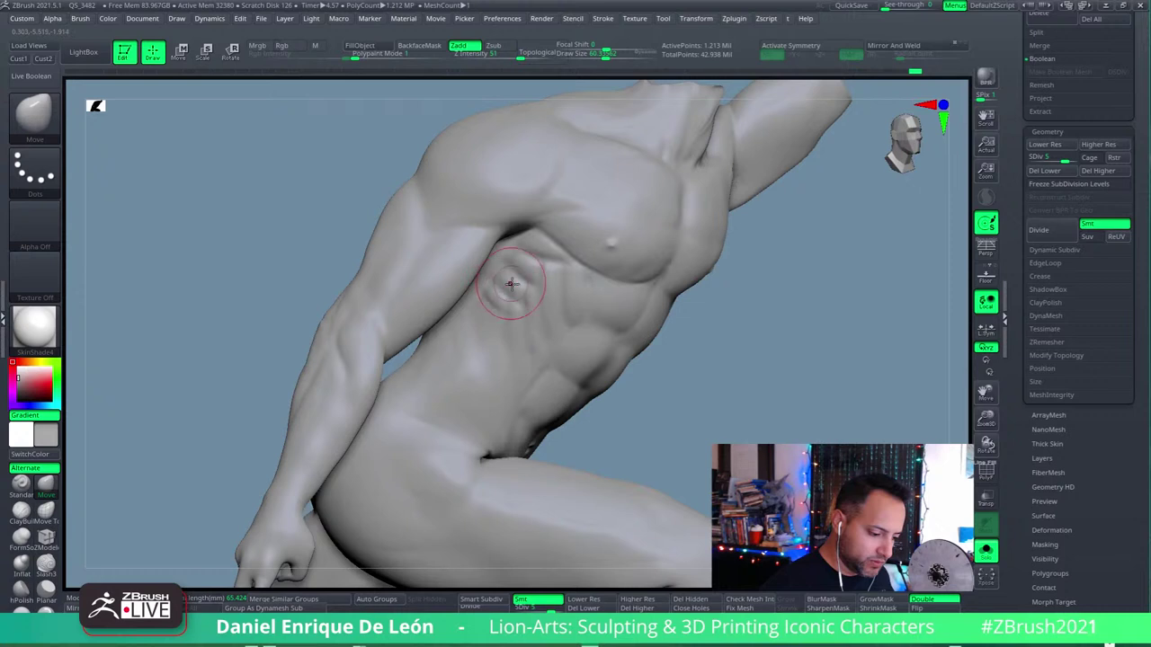
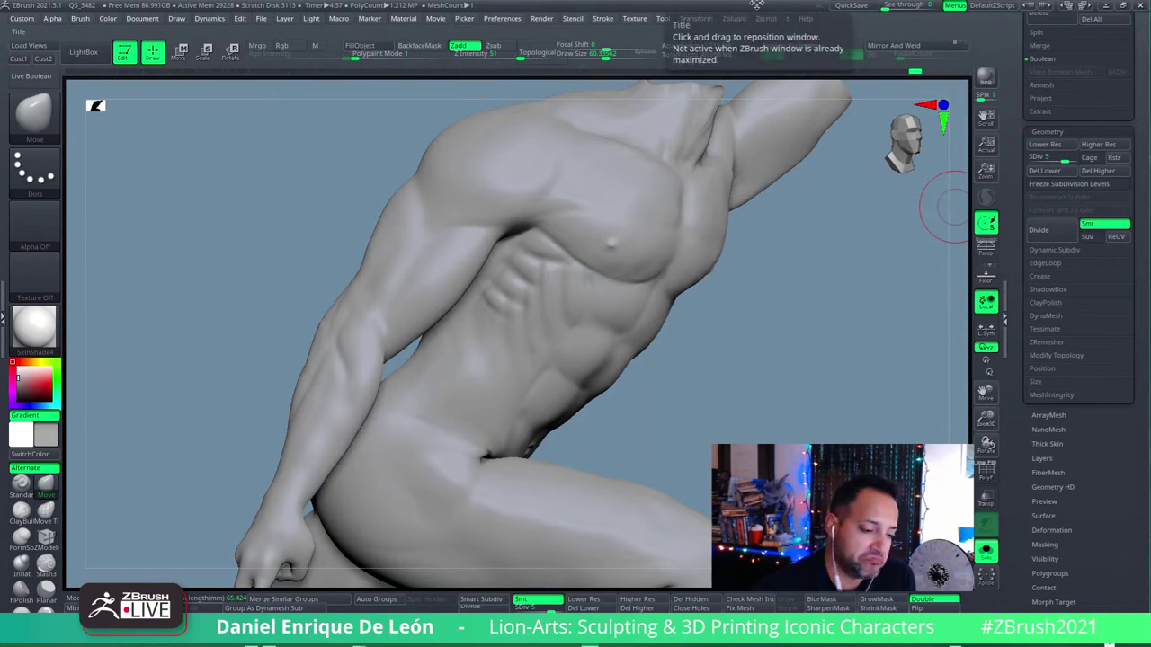
Step: Sculpt over the abdomen and obliques at subdivision level 5 to refine their forms
drag(754, 9, 757, 3)
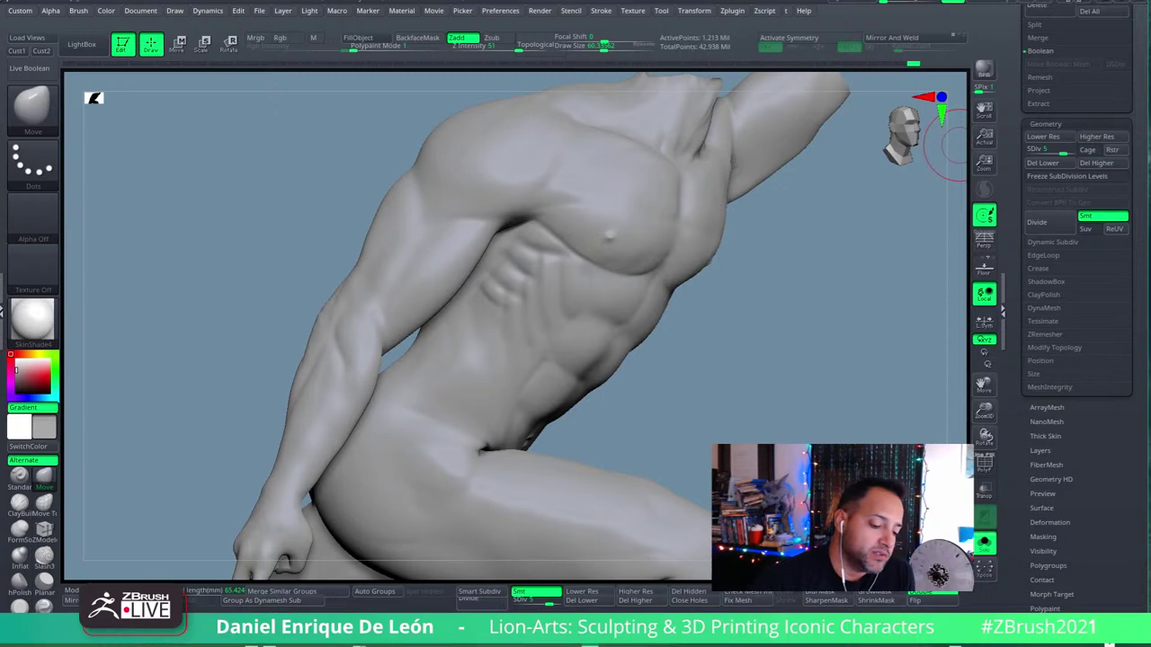
Step: Carve deeper grooves into the side ribs and serratus, then orbit to check them
mouse_move(939, 144)
mouse_down()
mouse_move(779, 334)
mouse_move(770, 381)
mouse_up()
mouse_move(513, 261)
mouse_down()
mouse_move(544, 270)
mouse_move(532, 287)
mouse_up()
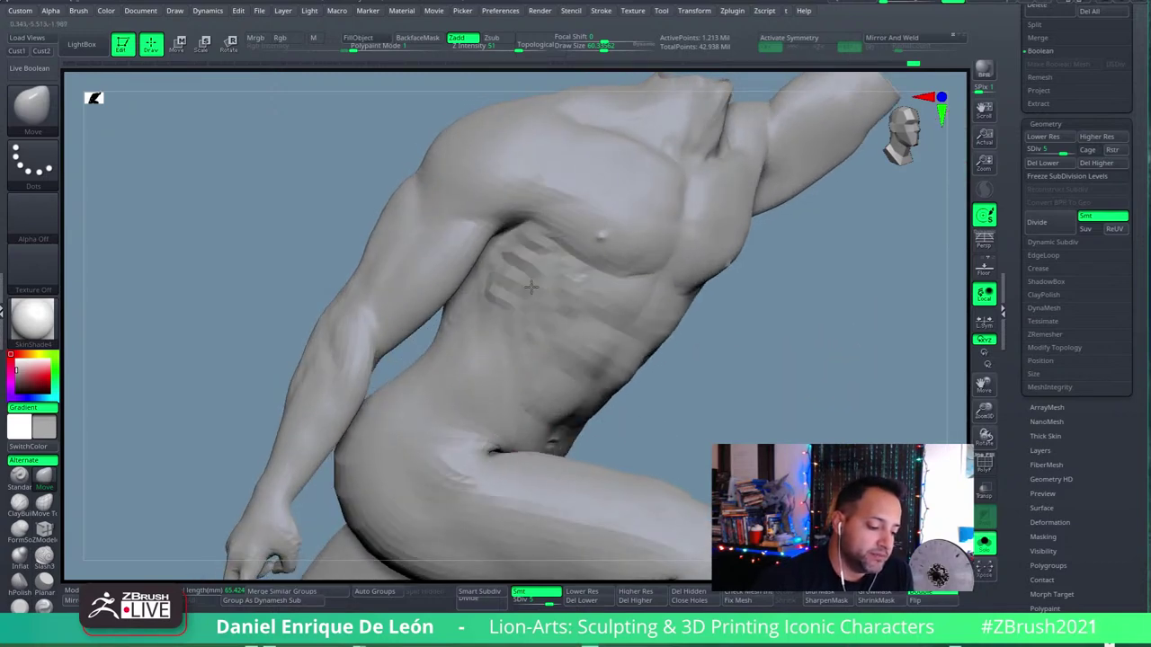
mouse_move(531, 286)
right_down()
mouse_move(527, 341)
mouse_move(531, 300)
right_up()
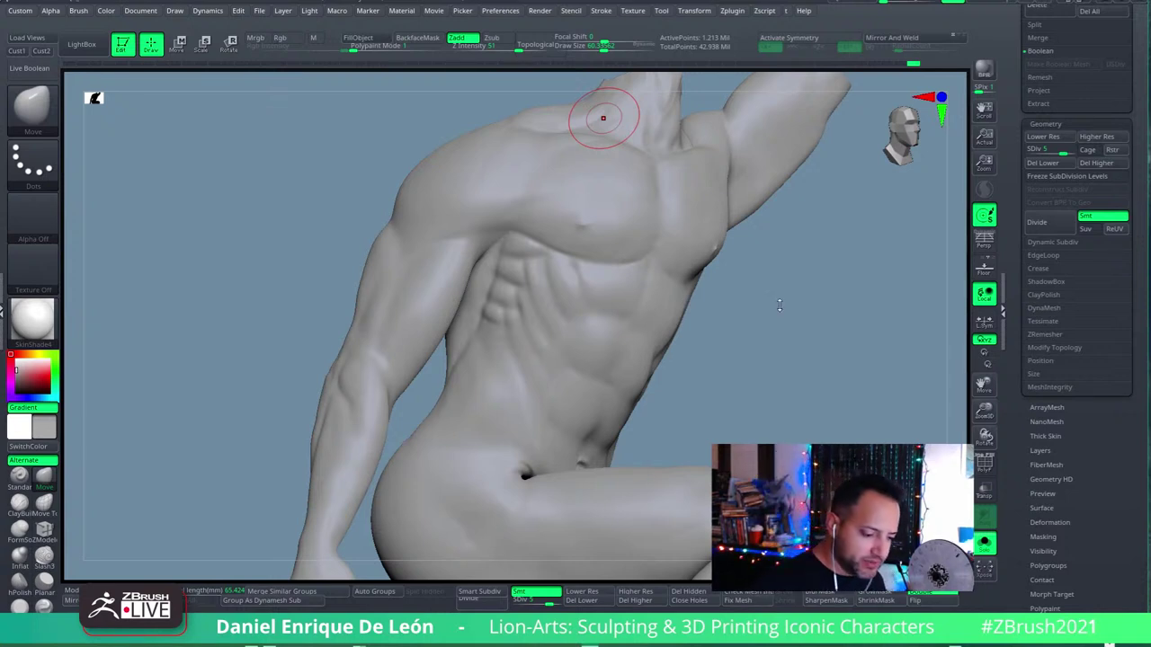
Step: Turn to the hip, select the sharp carving brush and reduce its size to about 39
mouse_move(779, 305)
mouse_down()
mouse_move(621, 355)
mouse_move(571, 266)
mouse_move(585, 212)
mouse_up()
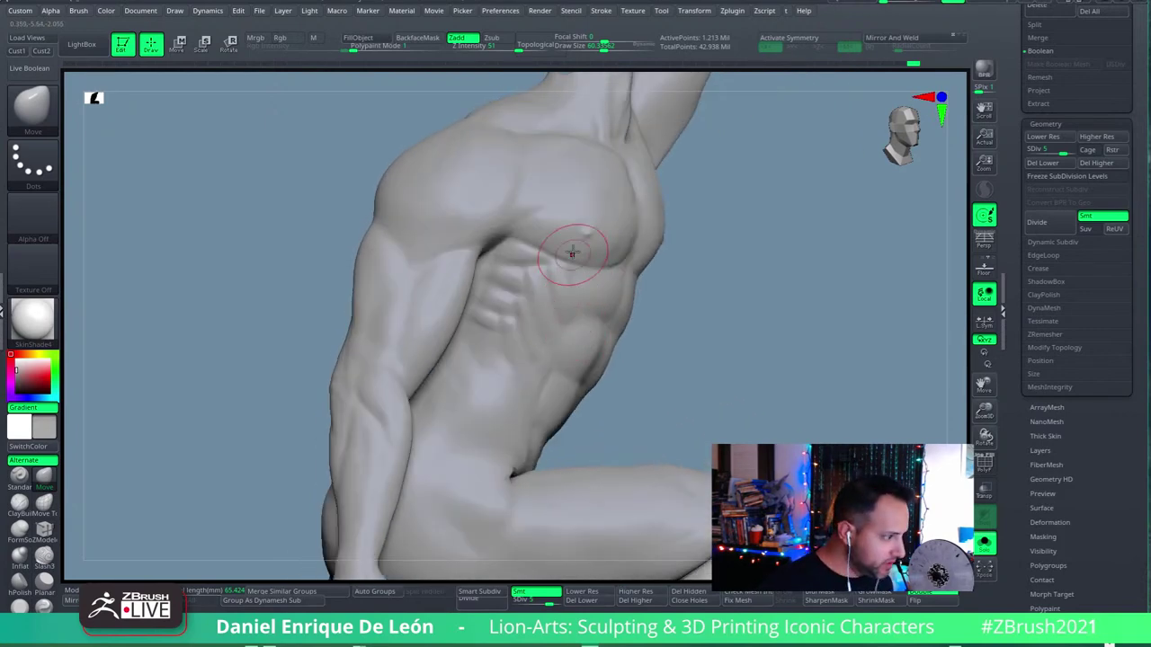
right_drag(547, 314, 560, 311)
click(45, 554)
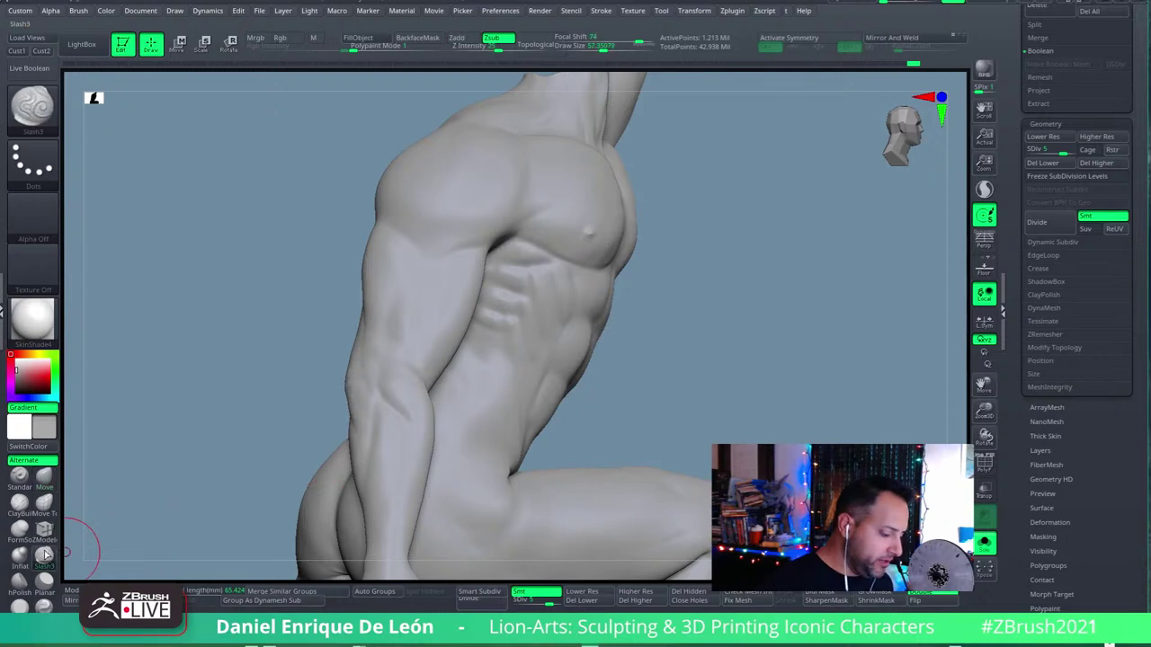
drag(608, 49, 596, 49)
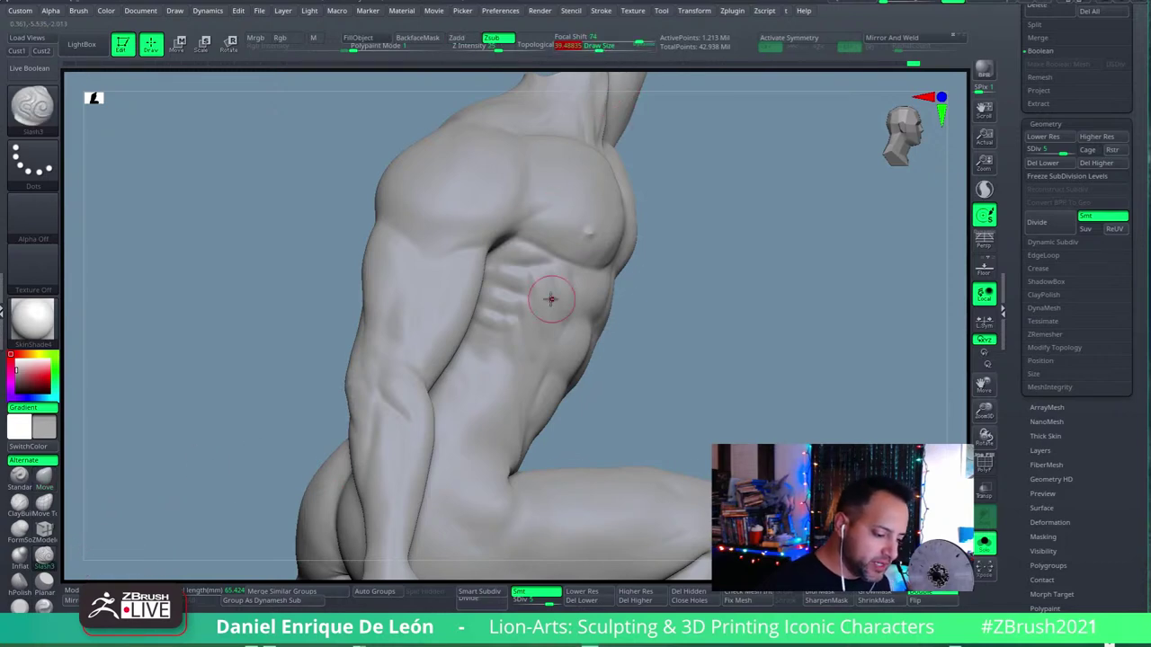
Step: Review the chest, abdomen, side and arm from several angles, ending facing front
mouse_move(550, 300)
right_down()
mouse_move(620, 329)
mouse_move(655, 303)
mouse_move(596, 319)
mouse_move(663, 344)
mouse_move(713, 312)
mouse_move(670, 319)
mouse_move(689, 296)
mouse_move(657, 314)
right_up()
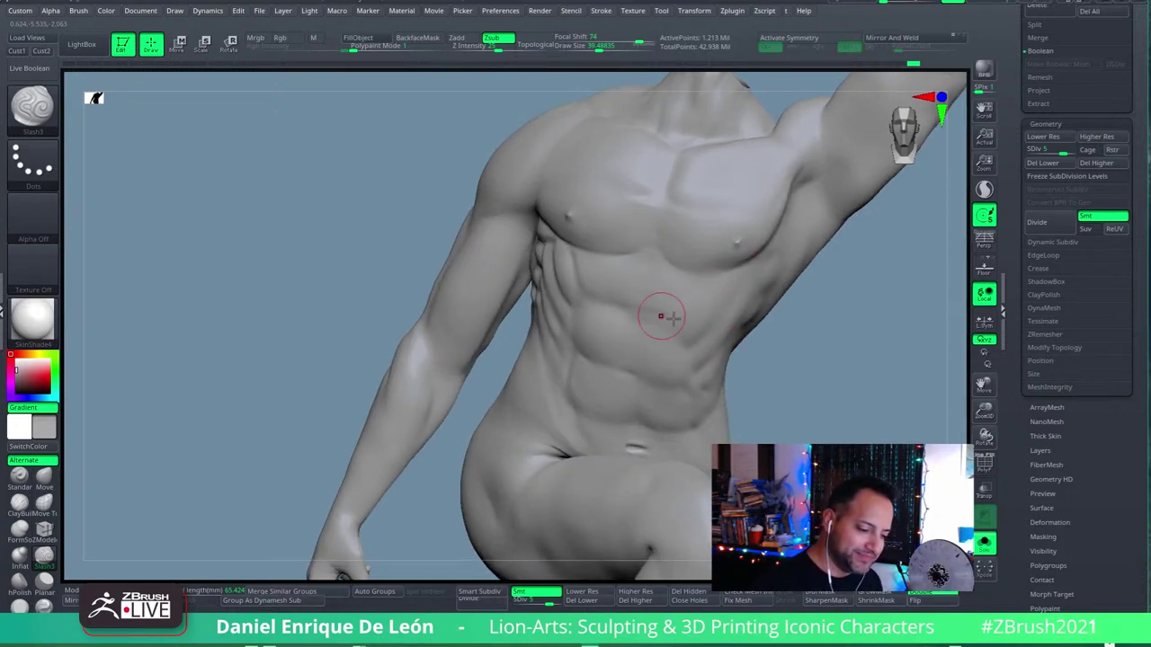
mouse_move(660, 316)
right_down()
mouse_move(746, 326)
mouse_move(760, 381)
right_up()
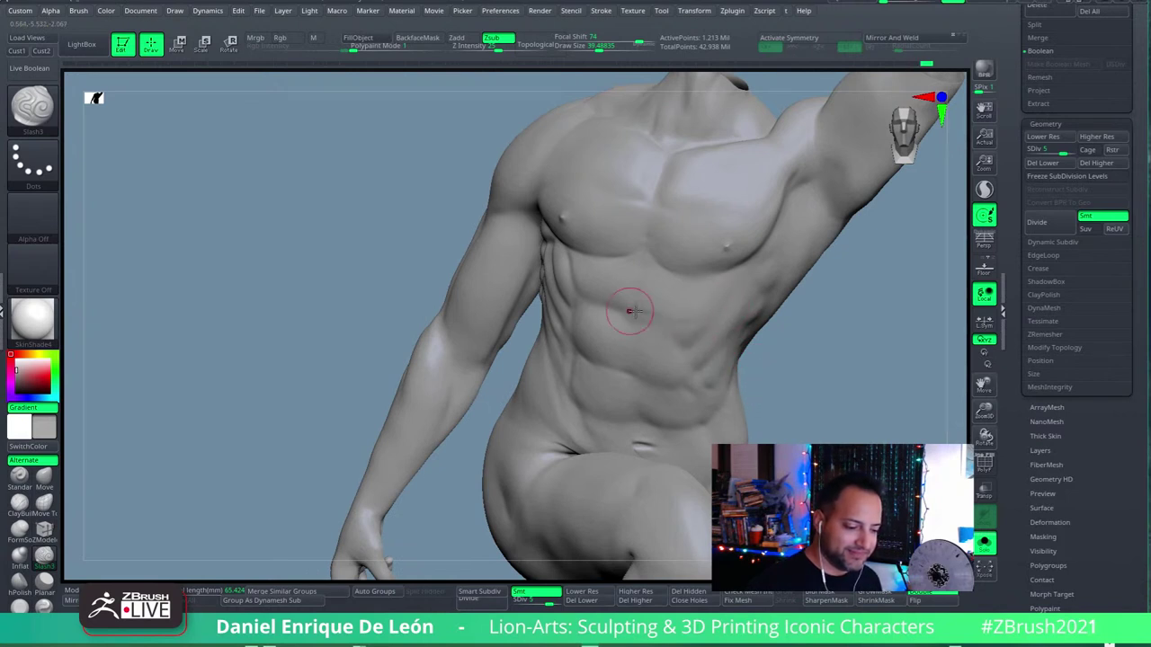
mouse_move(664, 324)
right_down()
mouse_move(747, 318)
mouse_move(743, 300)
mouse_move(716, 306)
mouse_move(745, 322)
mouse_move(702, 306)
mouse_move(716, 320)
right_up()
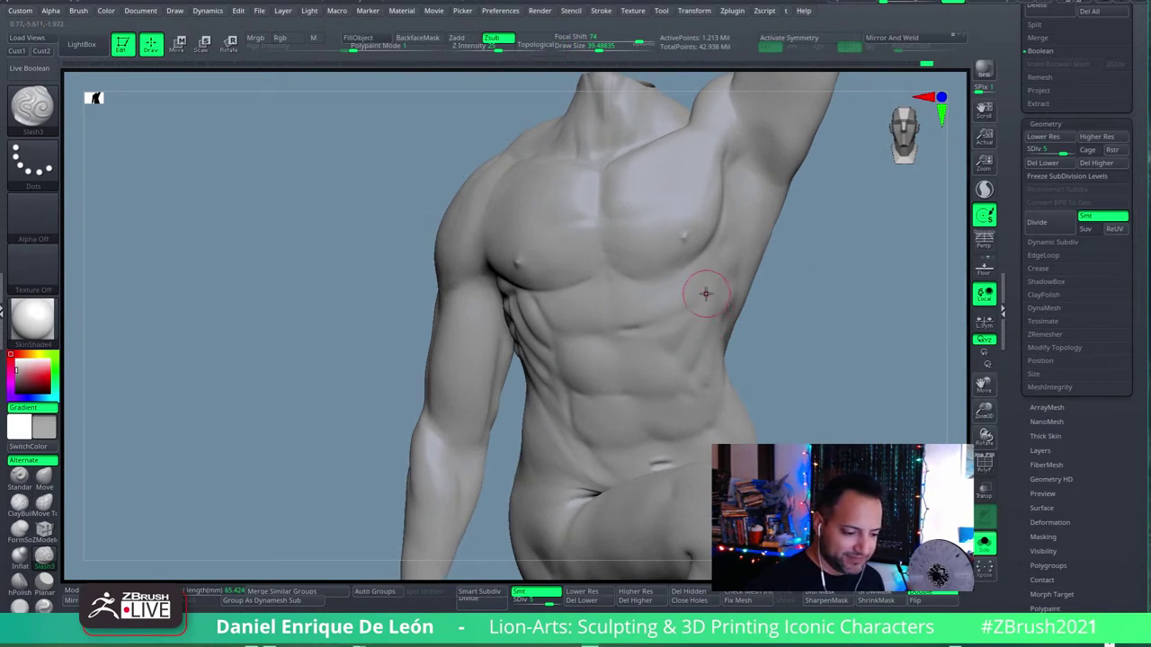
right_drag(705, 293, 693, 313)
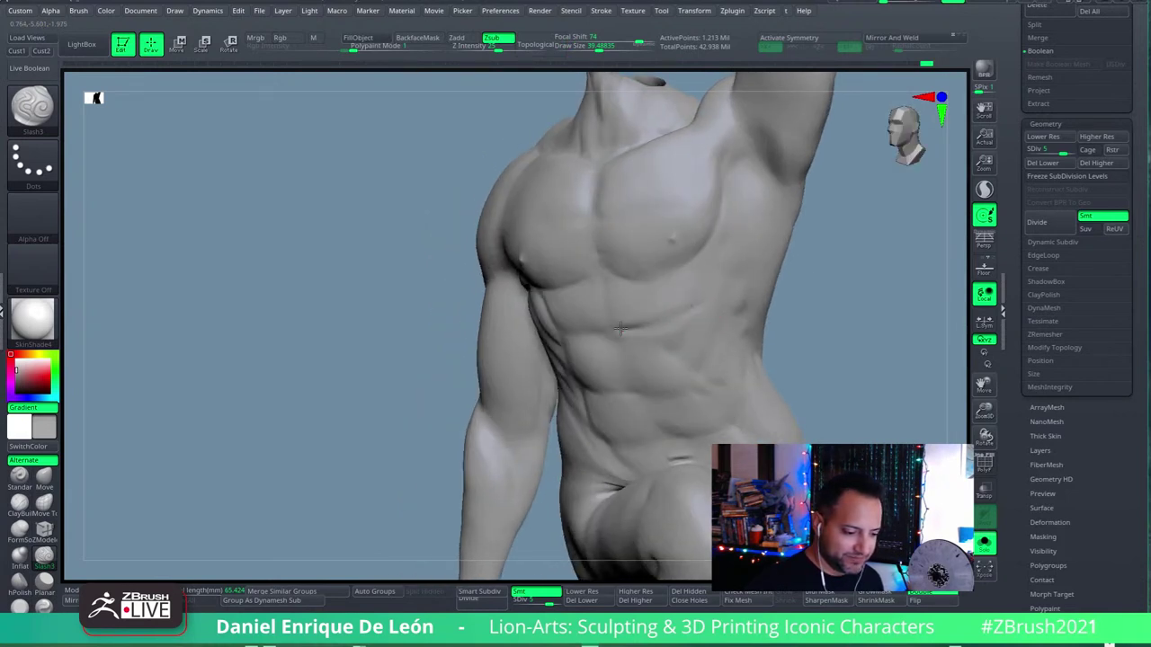
mouse_move(620, 329)
right_down()
mouse_move(697, 304)
mouse_move(628, 328)
right_up()
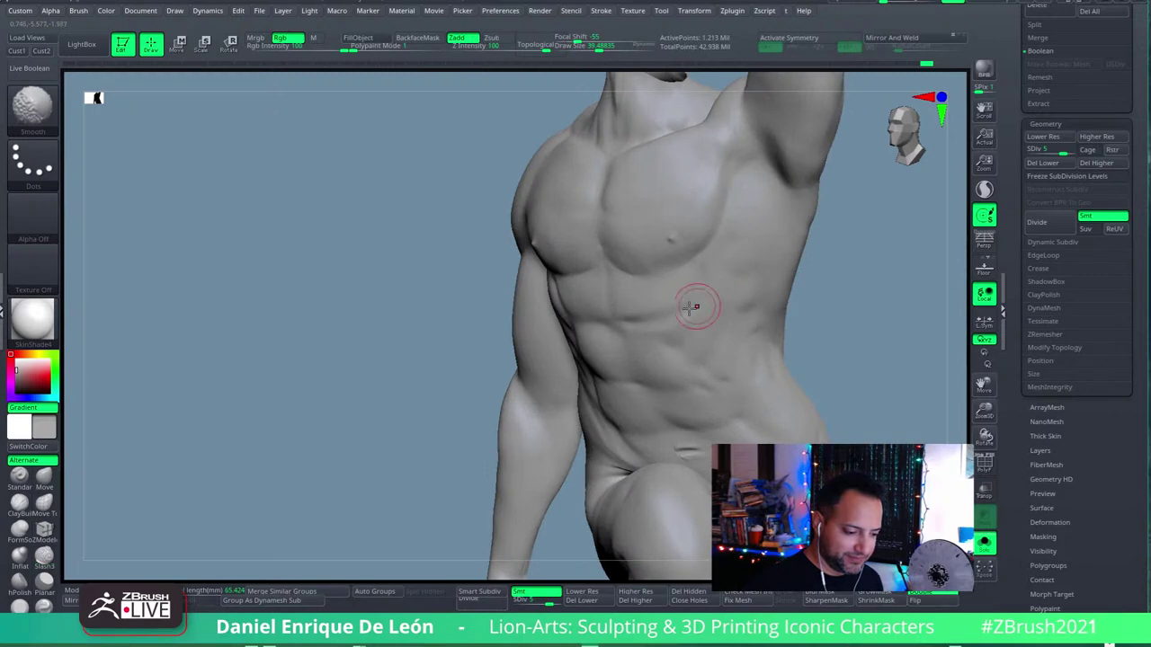
mouse_move(689, 307)
right_down()
mouse_move(610, 332)
mouse_move(638, 336)
mouse_move(622, 344)
mouse_move(627, 333)
mouse_move(630, 355)
mouse_move(727, 365)
mouse_move(688, 325)
right_up()
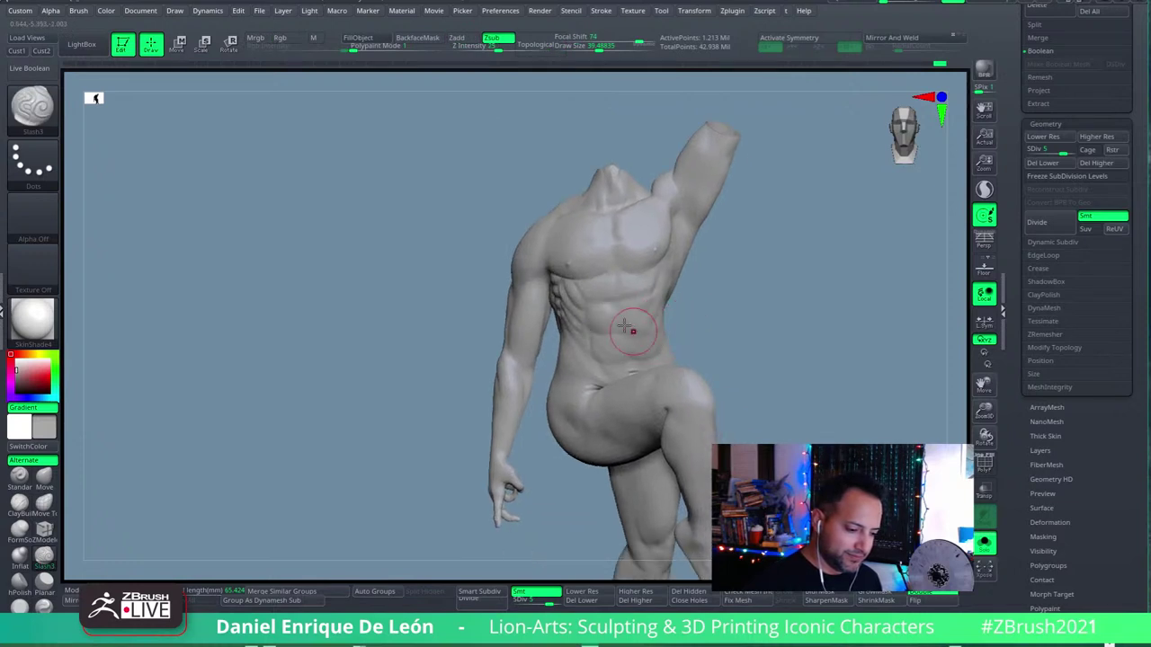
Step: Zoom in and orbit around the abs and obliques to inspect the carved detail
mouse_move(621, 308)
ctrl+right_down()
mouse_move(617, 326)
mouse_move(612, 304)
mouse_move(641, 378)
ctrl+right_up()
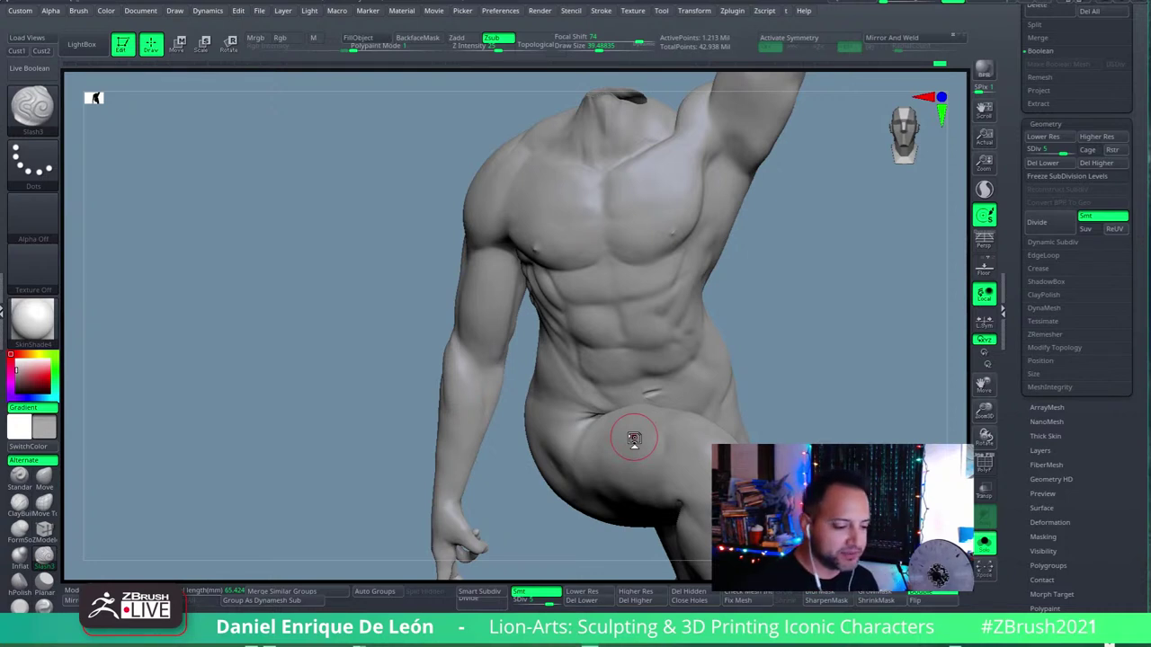
mouse_move(634, 439)
right_down()
mouse_move(647, 280)
mouse_move(662, 252)
mouse_move(678, 255)
mouse_move(617, 290)
mouse_move(650, 275)
mouse_move(624, 288)
mouse_move(629, 269)
right_up()
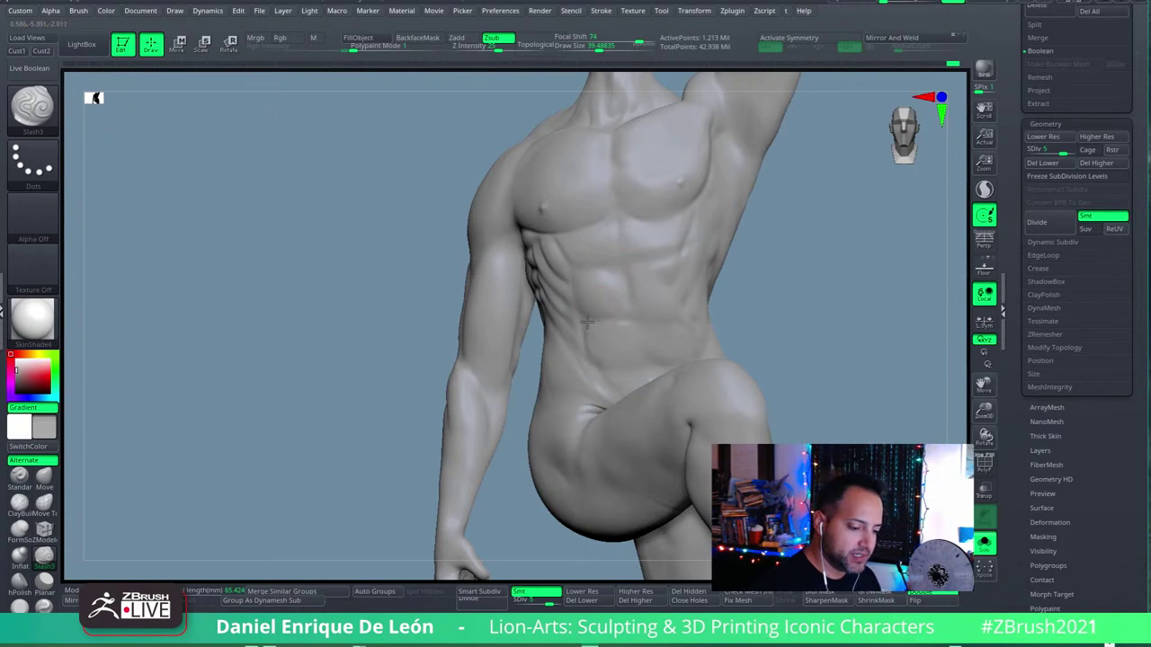
right_drag(710, 288, 631, 312)
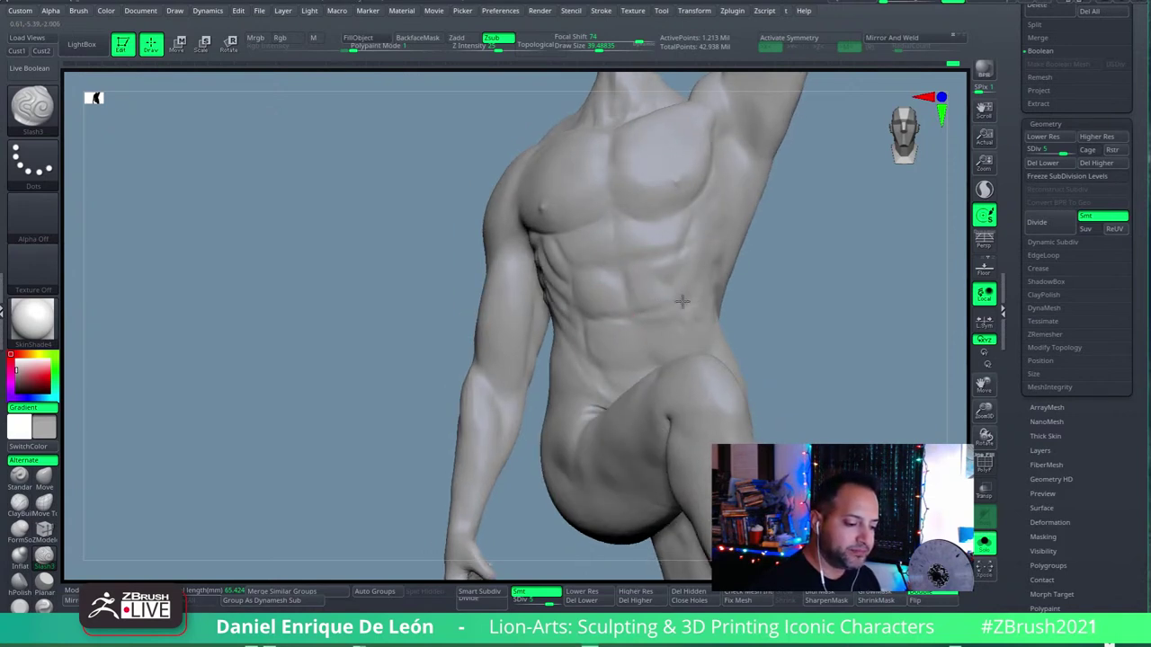
right_drag(685, 295, 727, 282)
key(shift)
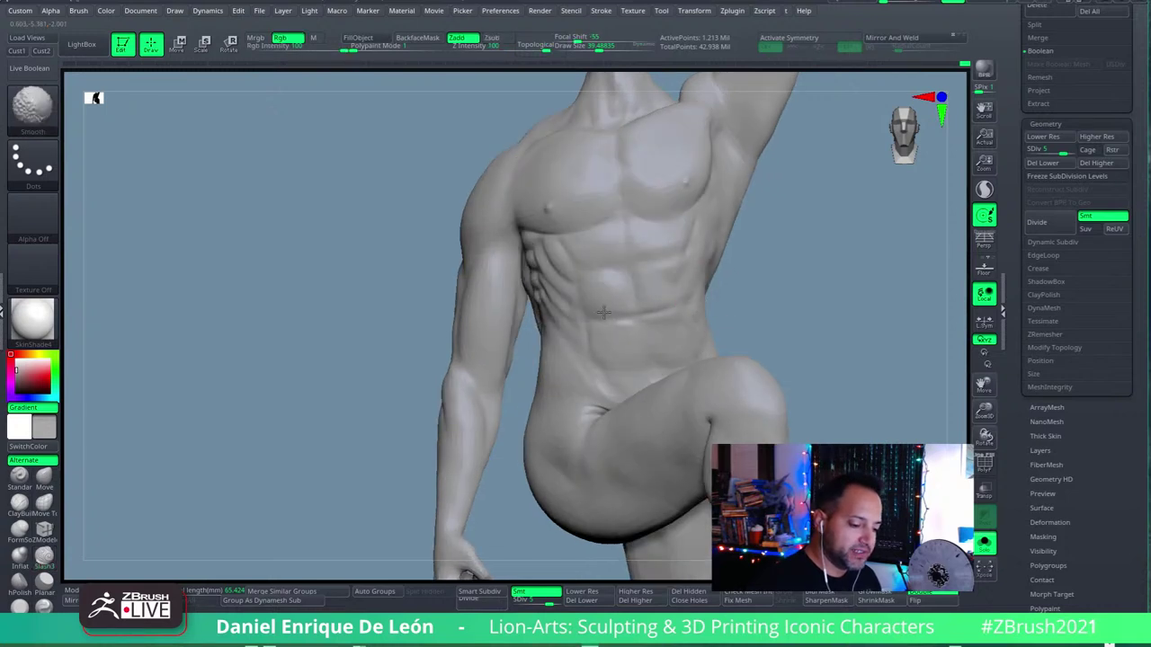
right_drag(603, 312, 671, 307)
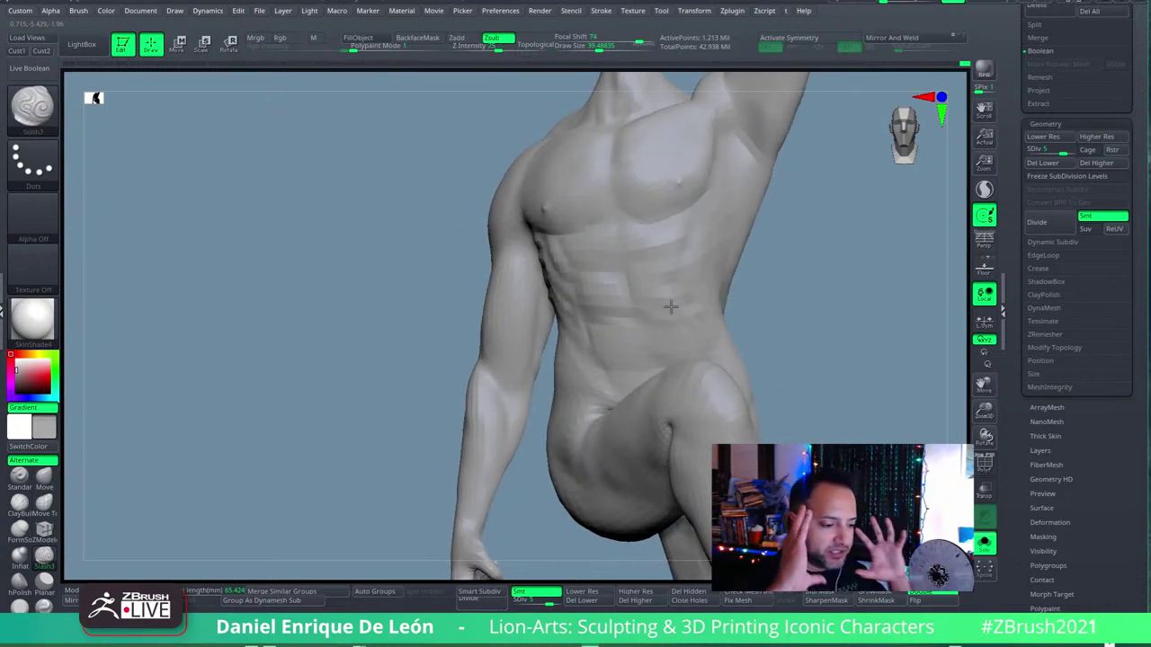
right_drag(720, 297, 727, 336)
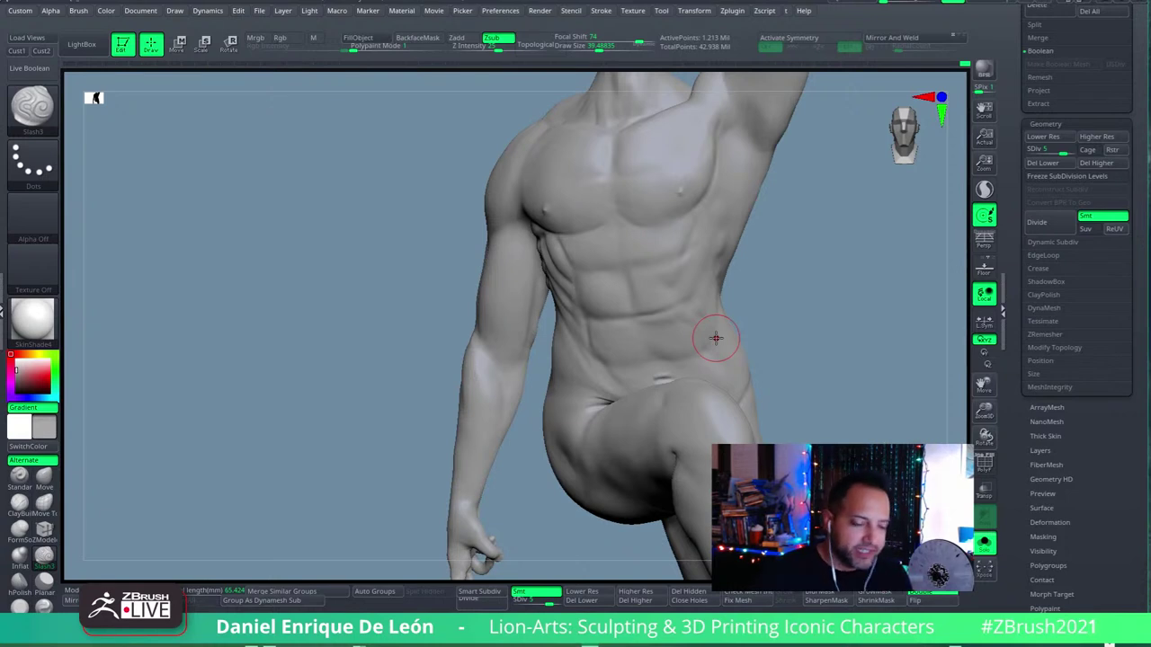
Step: Alternate smoothing and Slash3 carving over the abs, cutting a crease near the navel
key(shift)
mouse_move(660, 326)
right_down()
mouse_move(725, 309)
mouse_move(689, 323)
right_up()
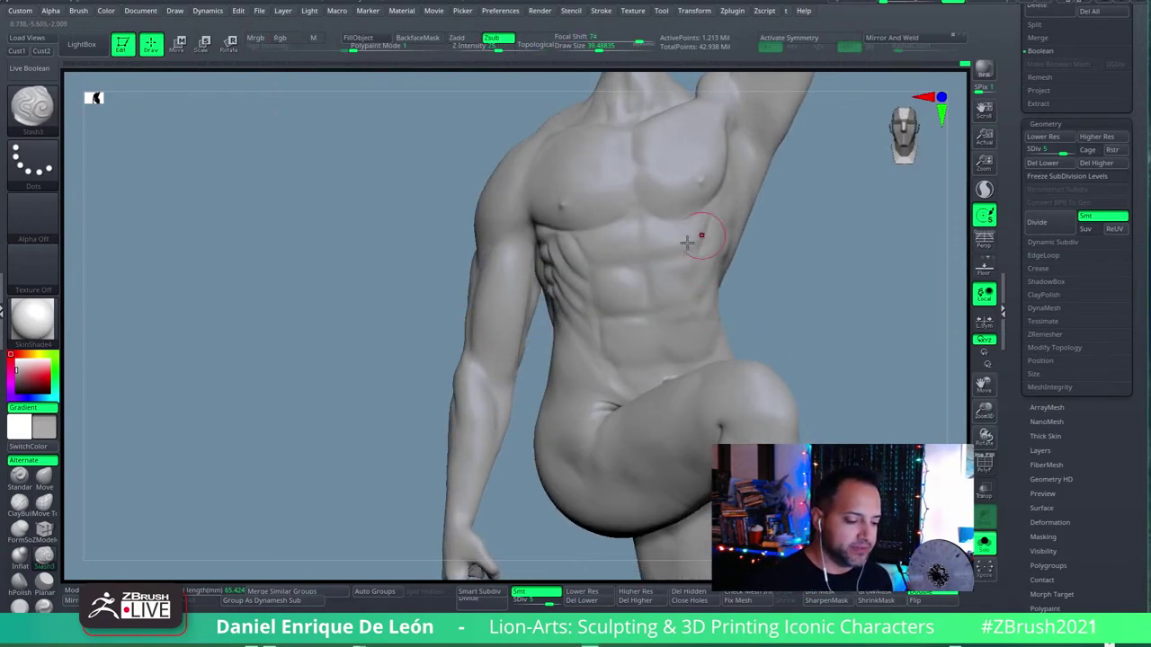
mouse_move(687, 241)
right_down()
mouse_move(699, 303)
mouse_move(689, 303)
mouse_move(704, 320)
mouse_move(701, 310)
mouse_move(671, 319)
mouse_move(693, 314)
mouse_move(749, 249)
mouse_move(725, 231)
mouse_move(688, 303)
mouse_move(758, 354)
right_up()
key(shift)
key(alt)
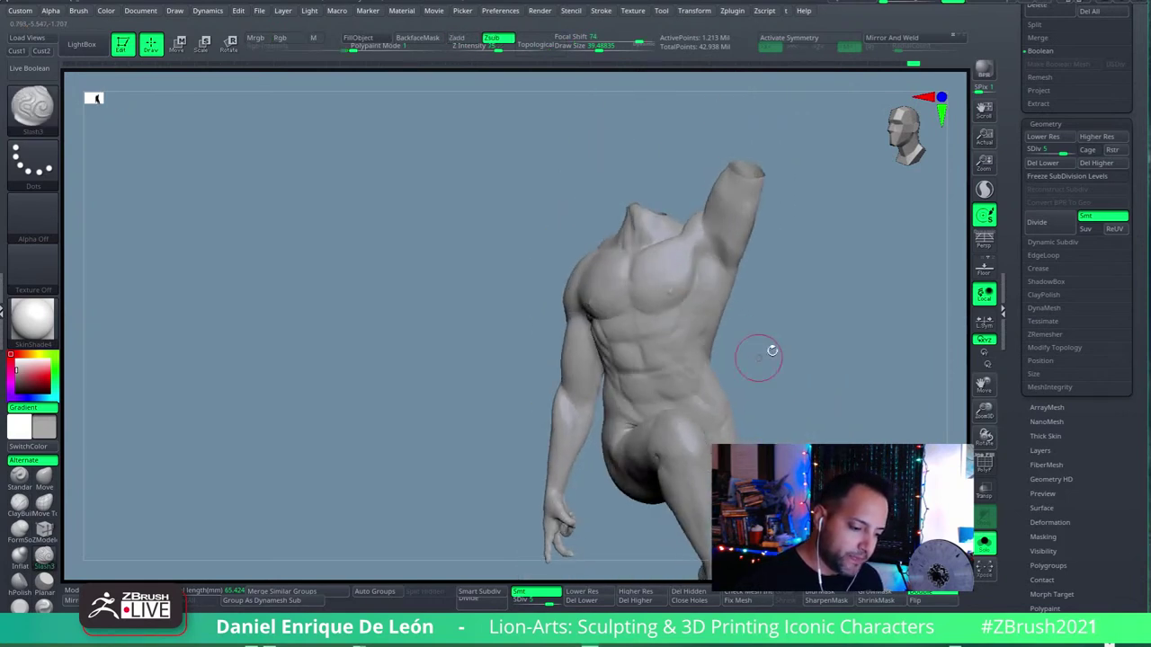
mouse_move(699, 377)
right_down()
mouse_move(674, 378)
mouse_move(688, 346)
mouse_move(719, 342)
mouse_move(647, 320)
right_up()
key(shift)
key(alt)
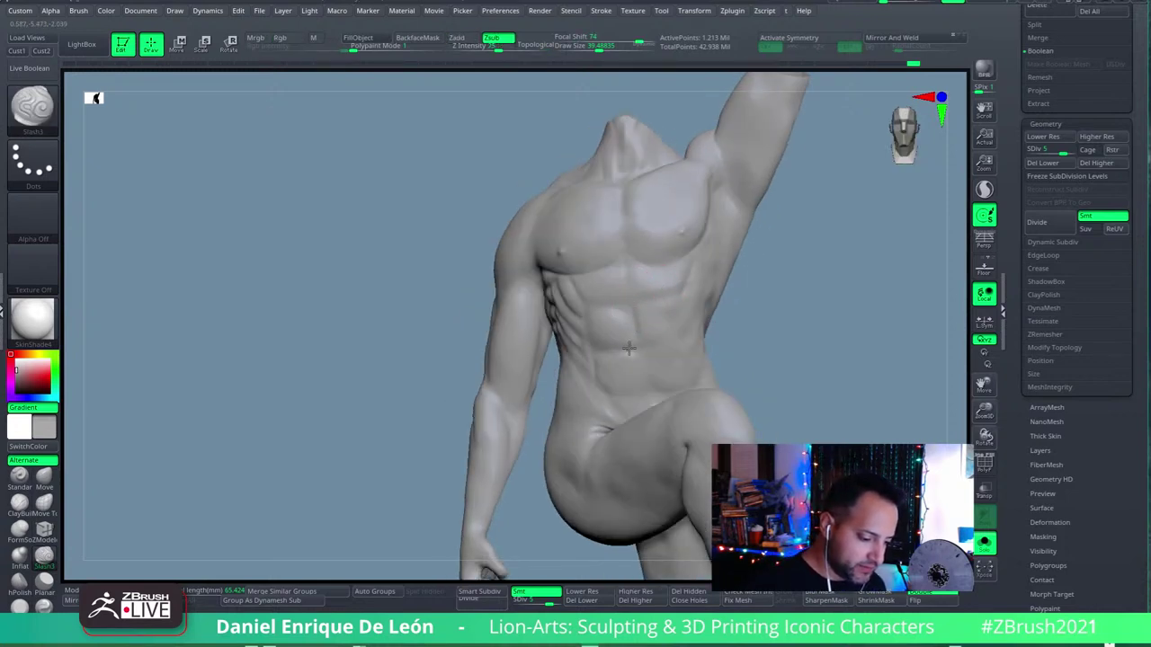
mouse_move(620, 315)
mouse_down()
mouse_move(652, 354)
mouse_move(635, 310)
mouse_move(635, 340)
mouse_move(648, 315)
mouse_up()
Step: Carve a lower-abdomen crease near the hip and smooth the surrounding surface
key(shift)
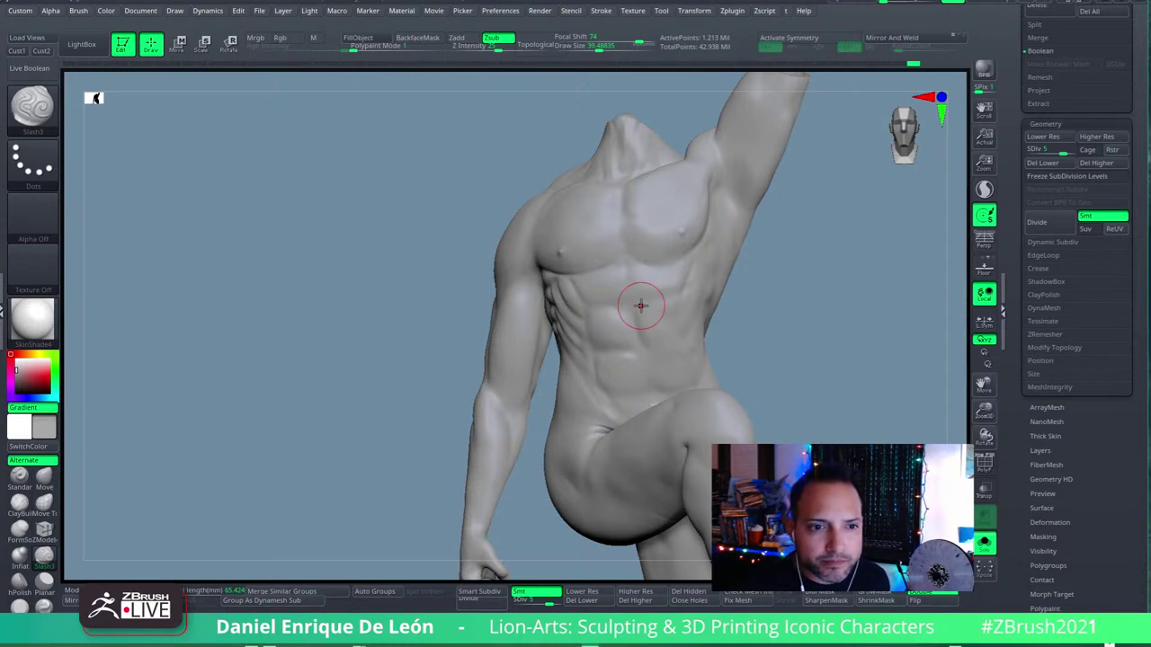
mouse_move(645, 295)
right_down()
mouse_move(630, 311)
mouse_move(604, 307)
right_up()
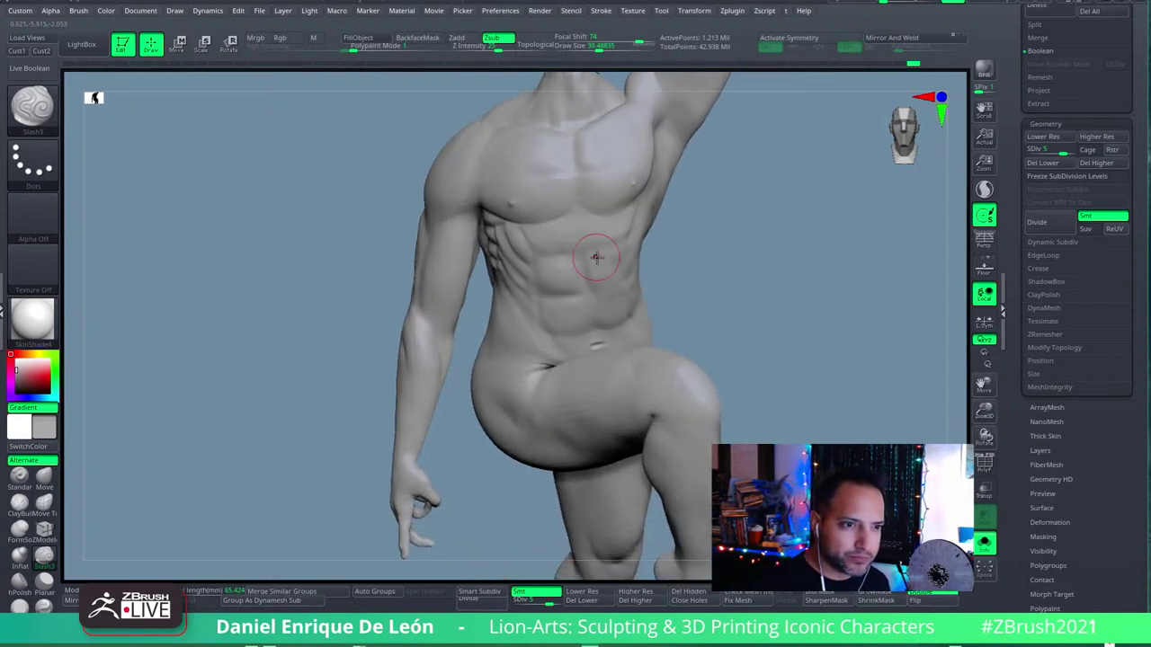
mouse_move(601, 309)
mouse_down()
mouse_move(621, 346)
mouse_move(611, 315)
mouse_up()
mouse_move(612, 314)
right_down()
mouse_move(593, 242)
mouse_move(638, 260)
mouse_move(635, 246)
right_up()
key(shift)
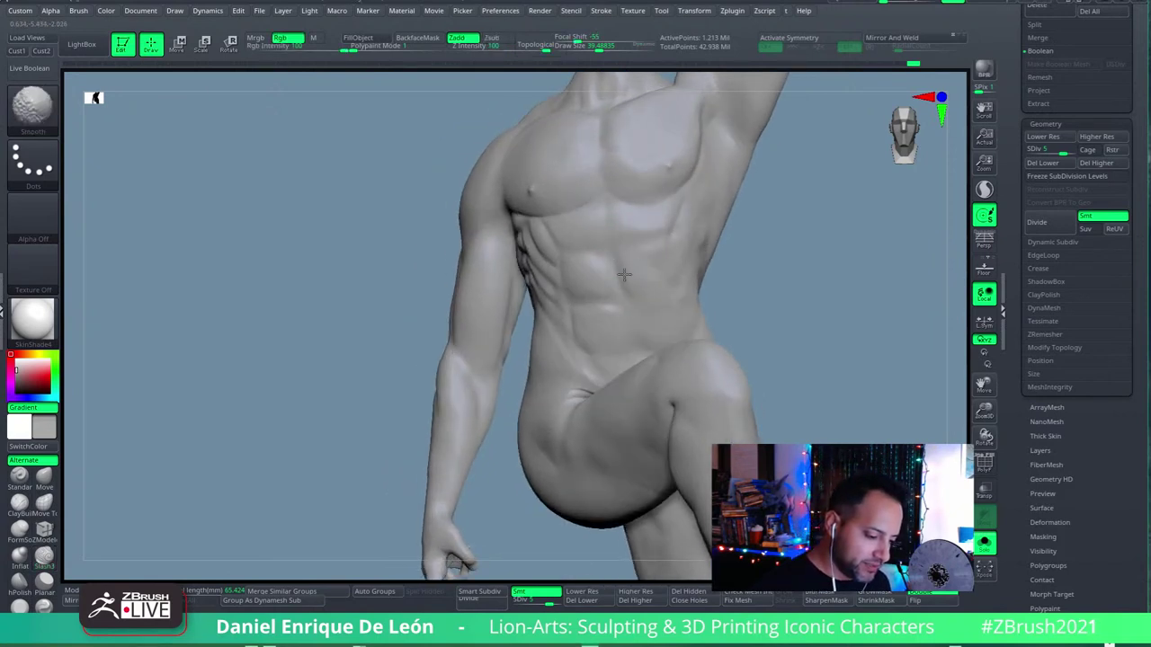
mouse_move(632, 262)
right_down()
mouse_move(620, 261)
mouse_move(632, 278)
mouse_move(659, 254)
mouse_move(642, 244)
right_up()
key(shift)
key(shift)
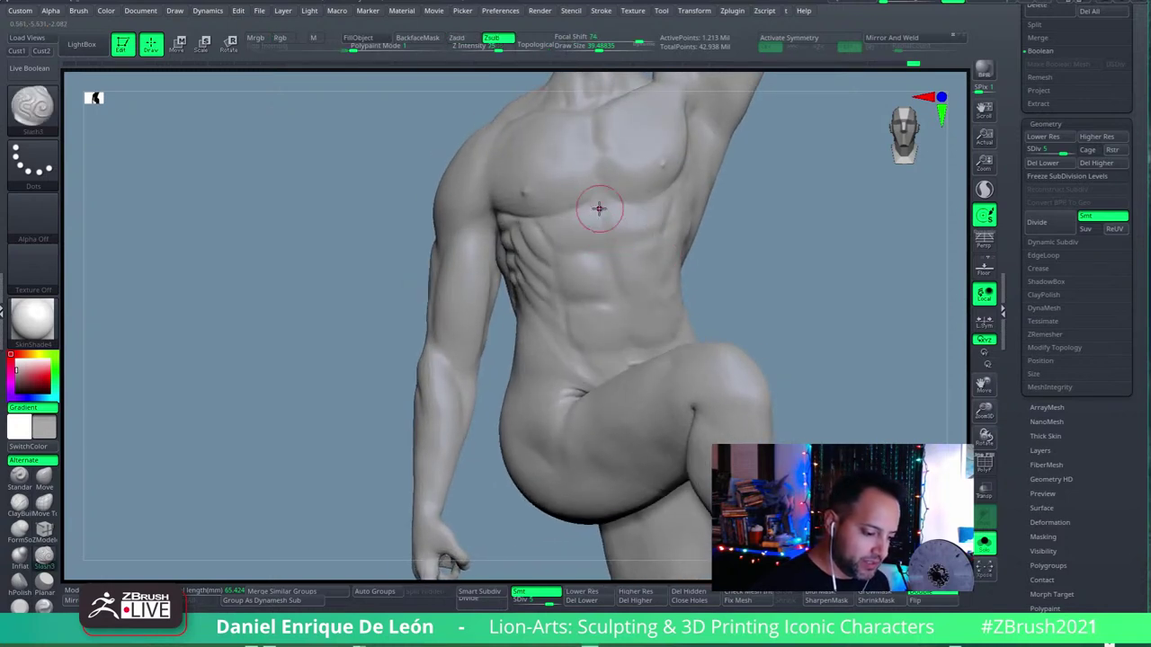
mouse_move(599, 216)
right_down()
mouse_move(609, 249)
mouse_move(606, 239)
mouse_move(623, 239)
mouse_move(602, 248)
mouse_move(608, 236)
right_up()
alt+right_drag(616, 261, 623, 216)
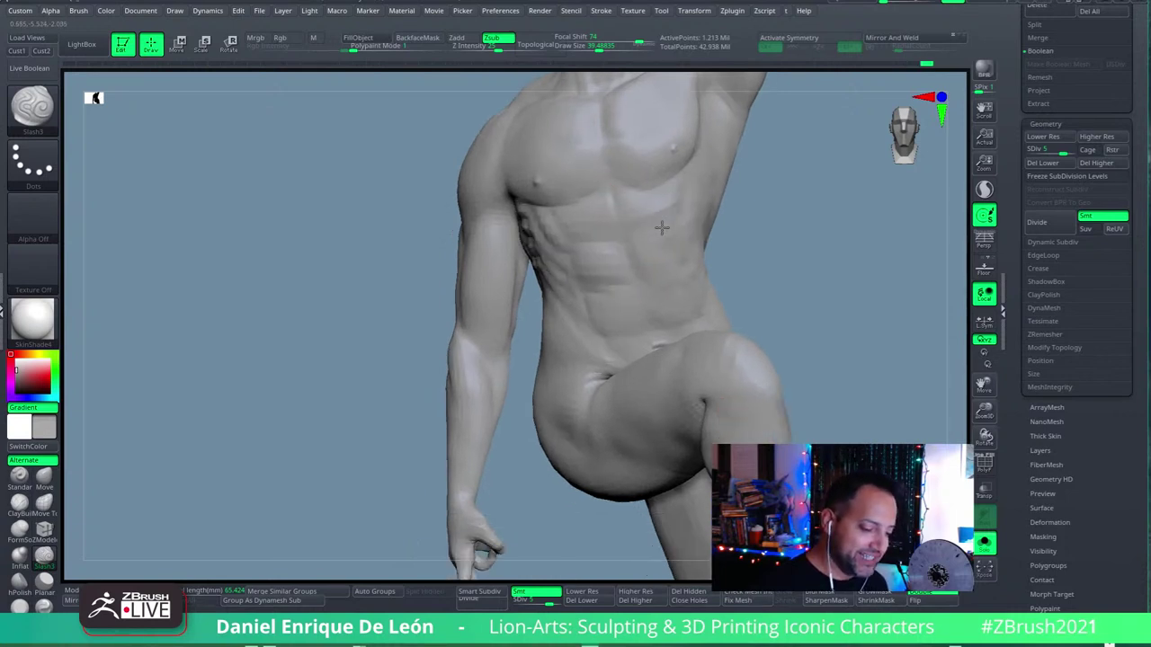
Step: Build up the side ribs with FormSoft at about size 73, smoothing afterward
click(18, 529)
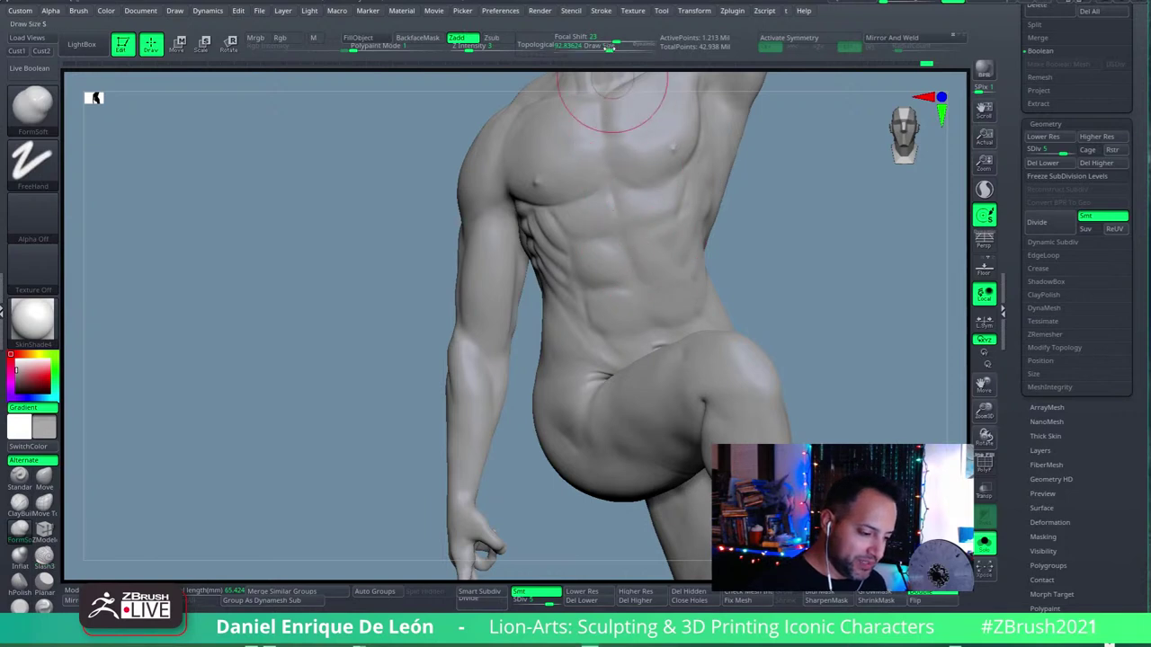
key(bracketleft)
key(bracketleft)
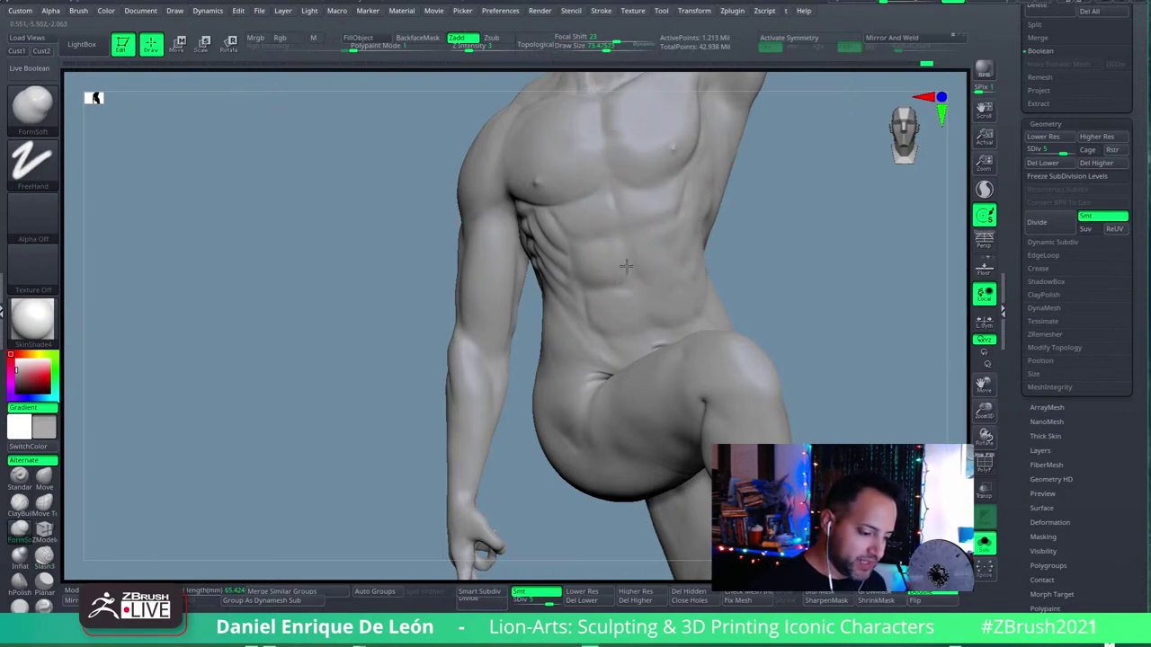
mouse_move(627, 282)
right_down()
mouse_move(674, 197)
mouse_move(696, 206)
mouse_move(654, 269)
right_up()
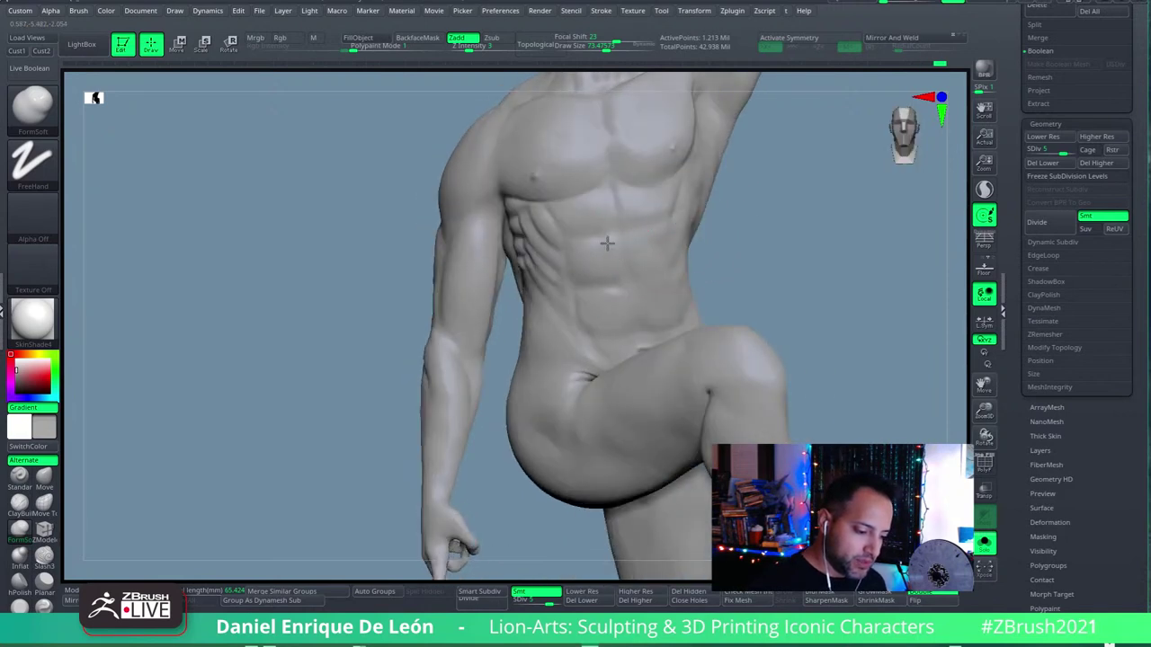
key(shift)
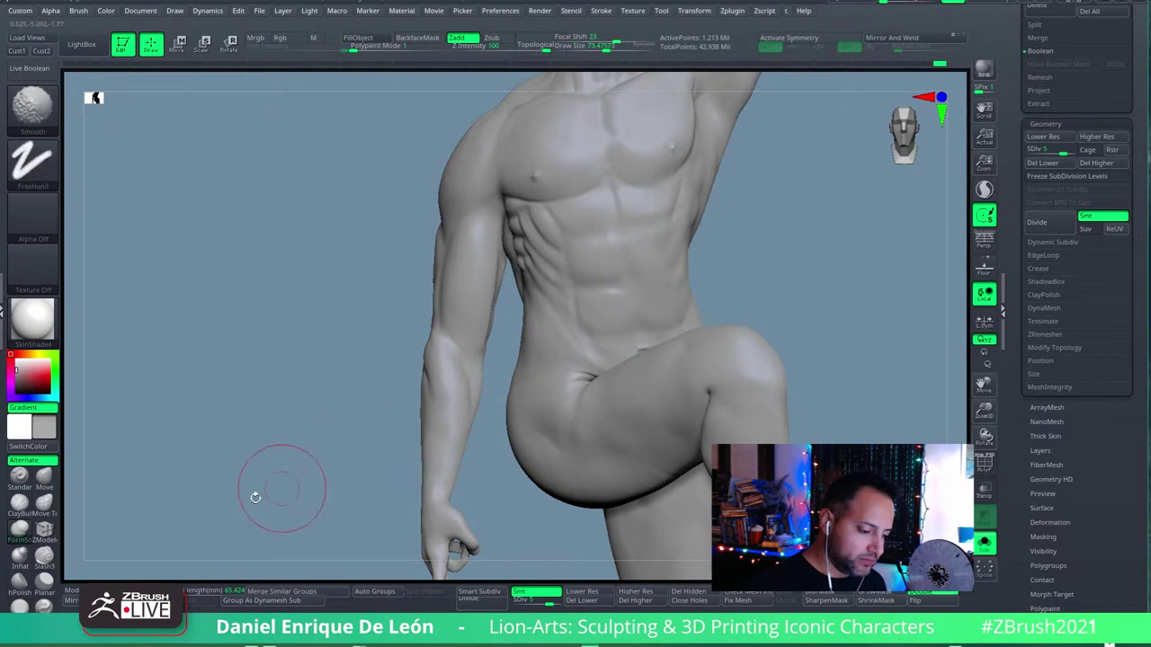
Step: Crisp the lower pectoral border and upper rib line with Slash3, smoothing between passes
click(44, 555)
mouse_move(612, 257)
right_down()
mouse_move(615, 232)
mouse_move(652, 222)
mouse_move(658, 246)
mouse_move(663, 230)
right_up()
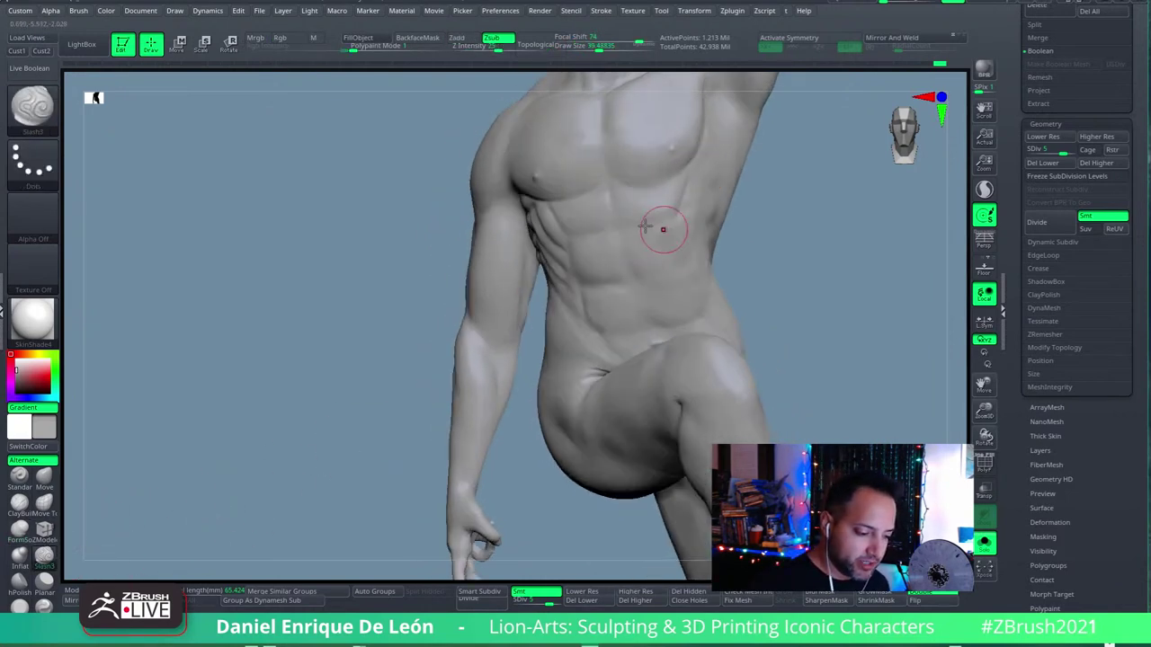
key(shift)
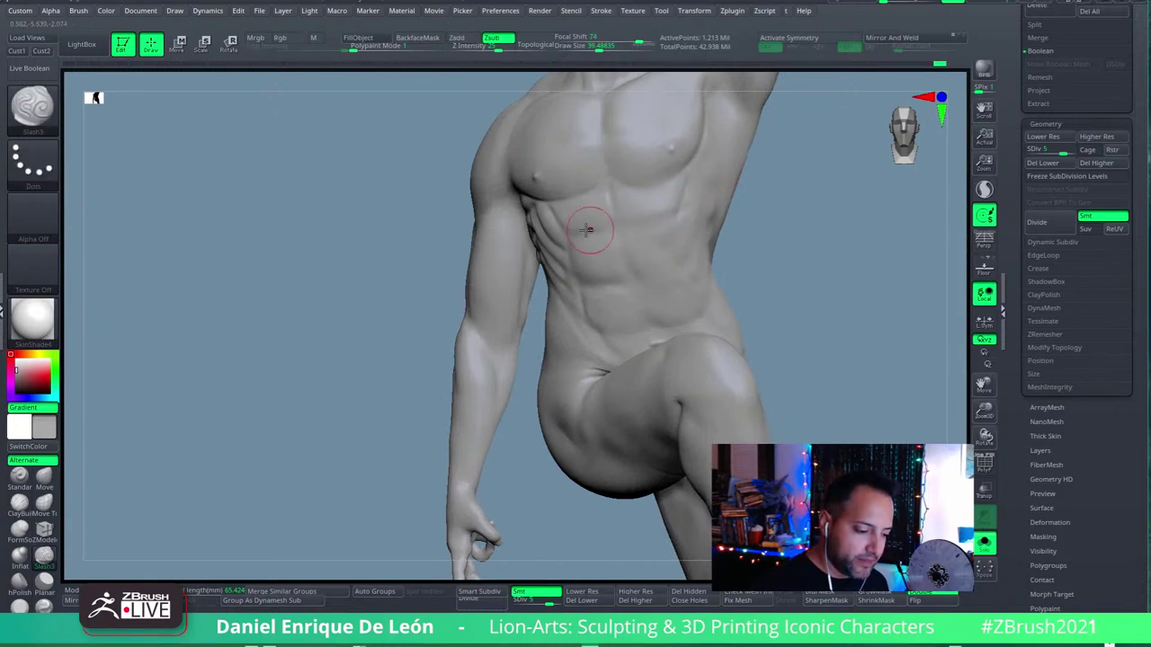
key(shift)
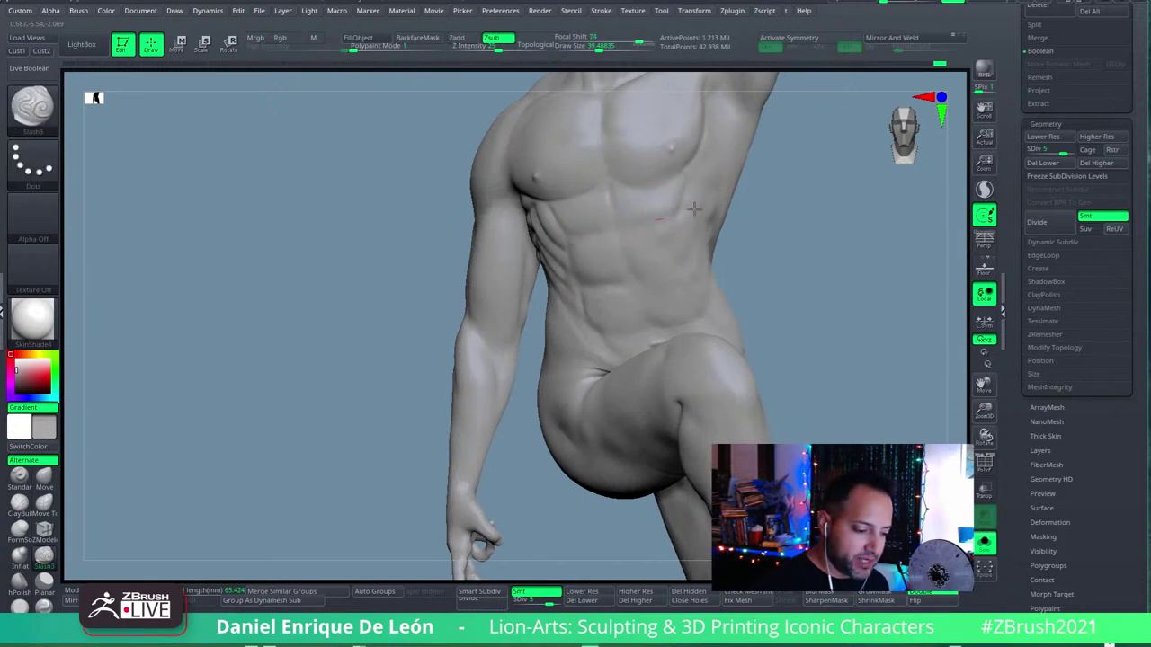
key(shift)
mouse_move(680, 220)
right_down()
mouse_move(692, 205)
mouse_move(675, 226)
mouse_move(689, 232)
mouse_move(662, 212)
mouse_move(659, 256)
mouse_move(676, 198)
mouse_move(679, 255)
mouse_move(660, 232)
mouse_move(632, 239)
mouse_move(622, 284)
mouse_move(737, 264)
mouse_move(653, 264)
mouse_move(648, 278)
mouse_move(671, 255)
right_up()
key(shift)
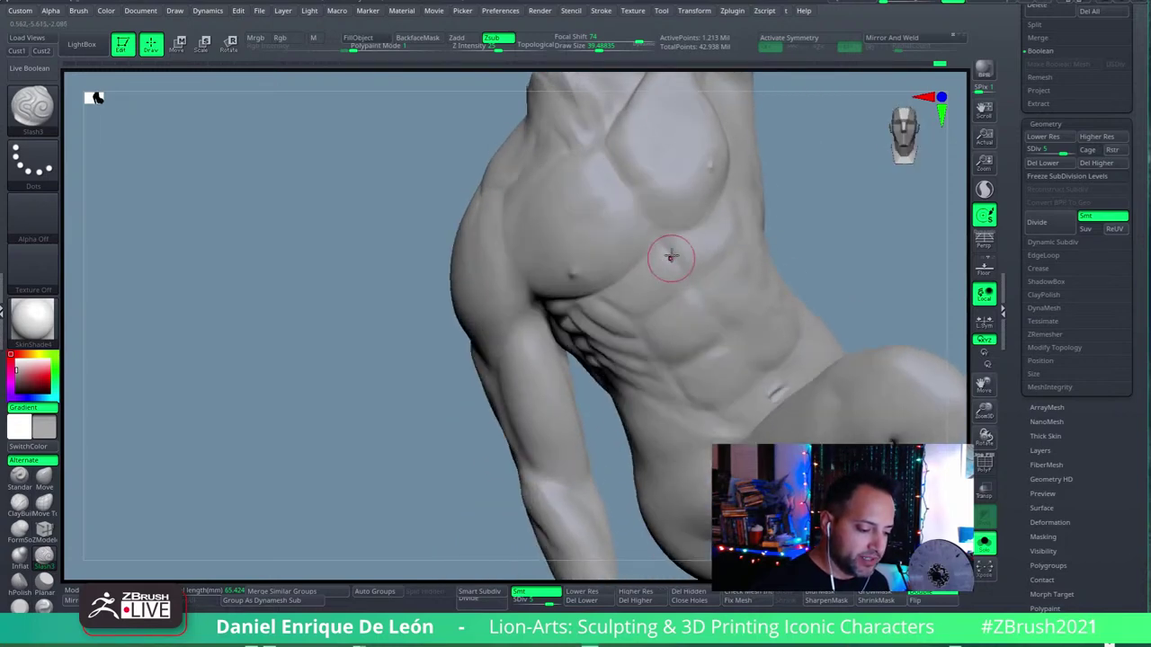
Step: Undo the stray Move-brush push on the chest and arm with four Ctrl+Z steps
click(47, 478)
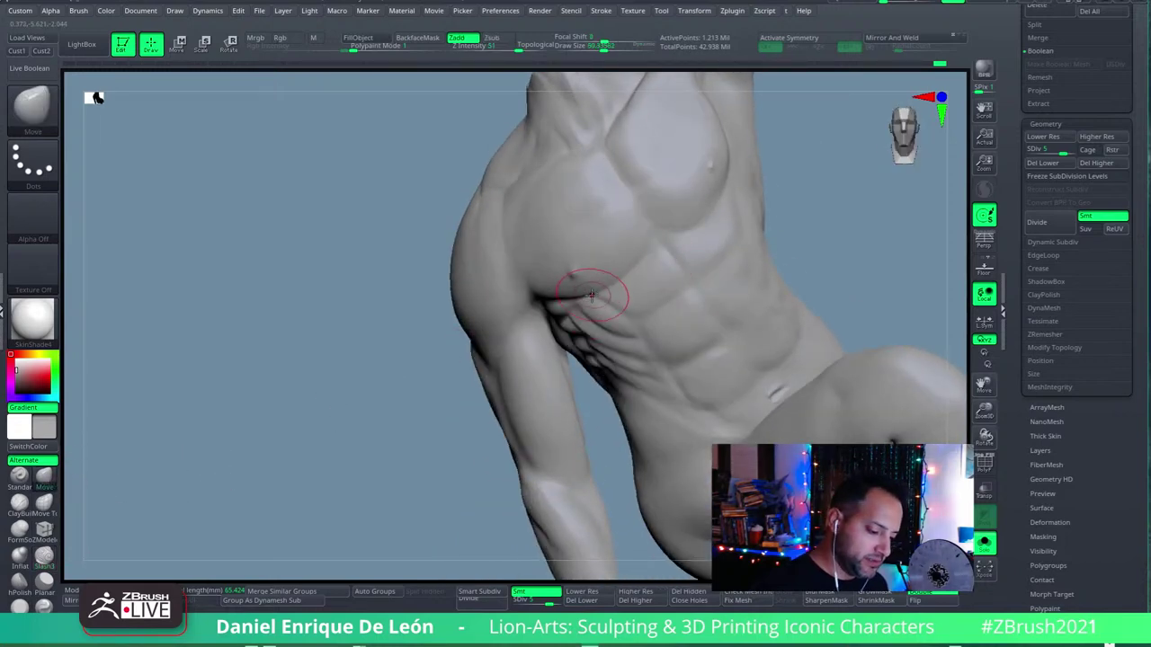
drag(596, 278, 614, 288)
key(ctrl+z)
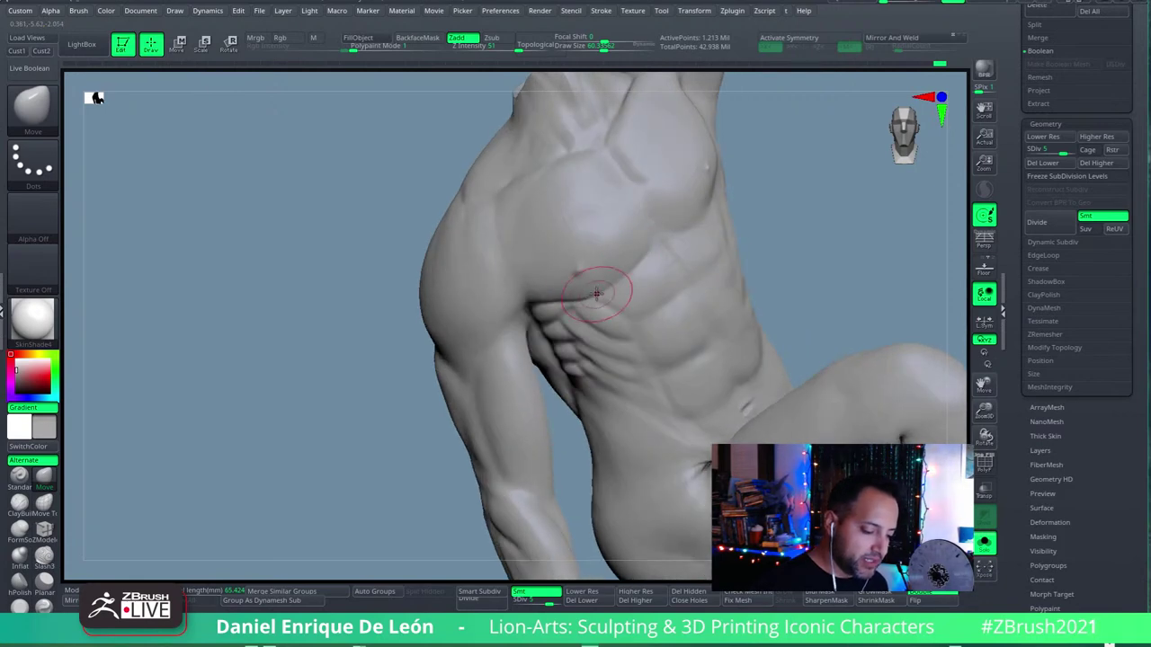
key(ctrl+z)
key(ctrl+z)
key(ctrl+z)
key(ctrl+z)
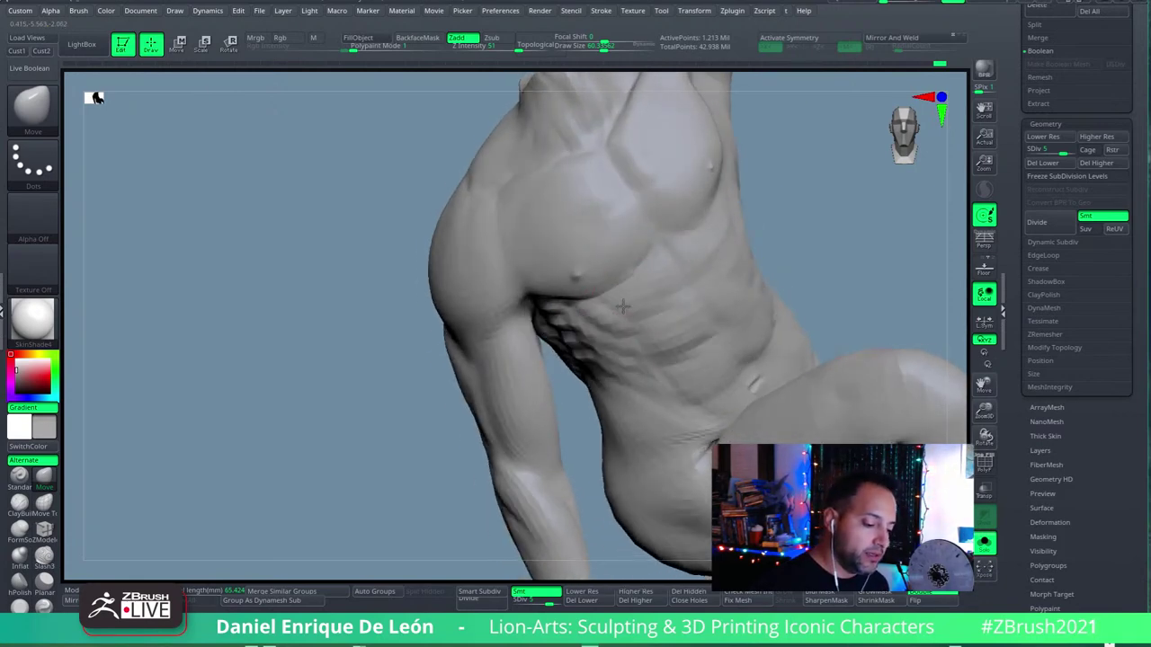
key(ctrl+z)
key(ctrl+z)
key(ctrl+z)
key(ctrl+z)
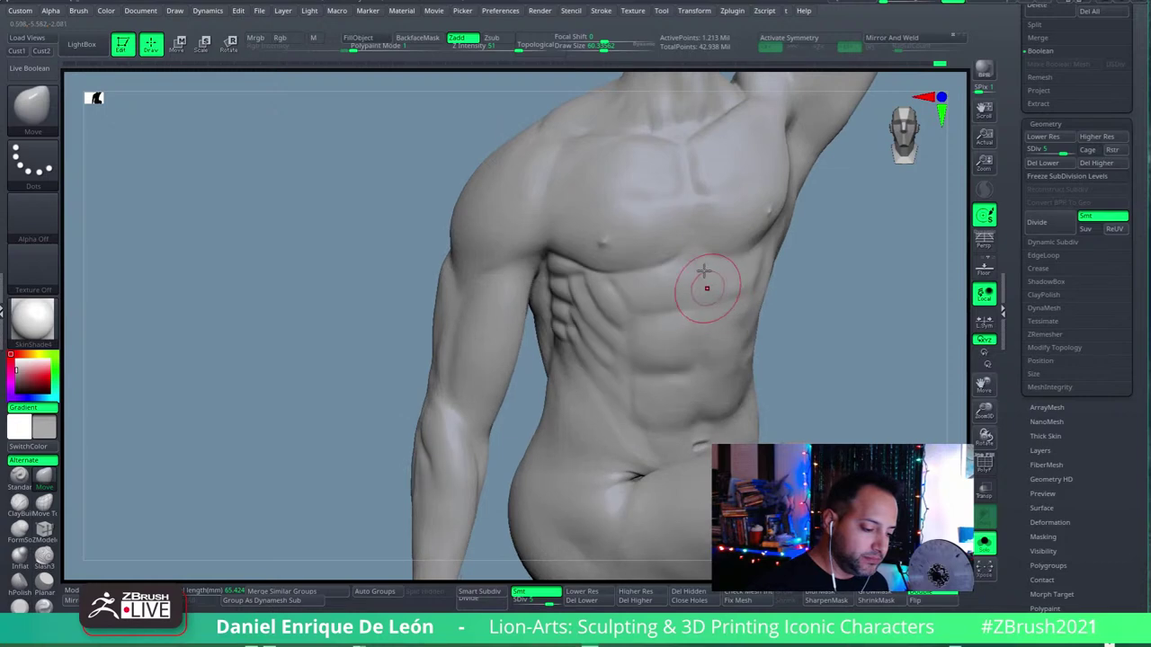
key(ctrl+z)
key(ctrl+z)
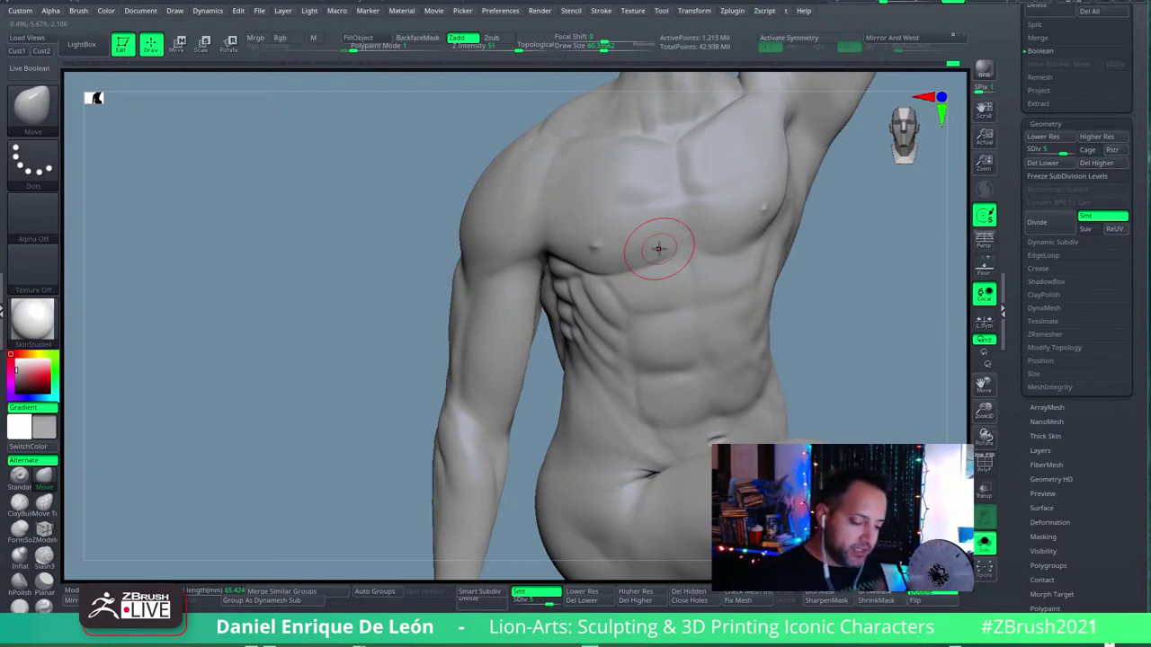
Step: Rotate the torso to a three-quarter view to inspect the chest
mouse_move(659, 248)
right_down()
mouse_move(711, 291)
mouse_move(693, 267)
mouse_move(685, 295)
mouse_move(715, 244)
mouse_move(700, 290)
right_up()
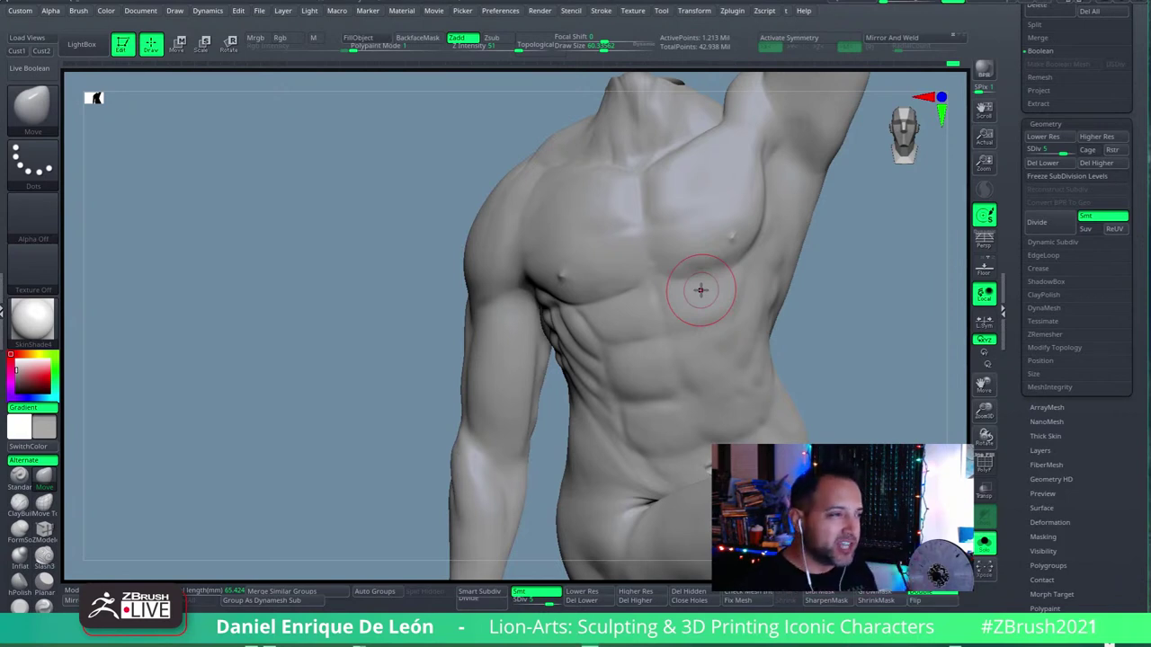
mouse_move(700, 290)
right_down()
mouse_move(719, 317)
mouse_move(721, 280)
right_up()
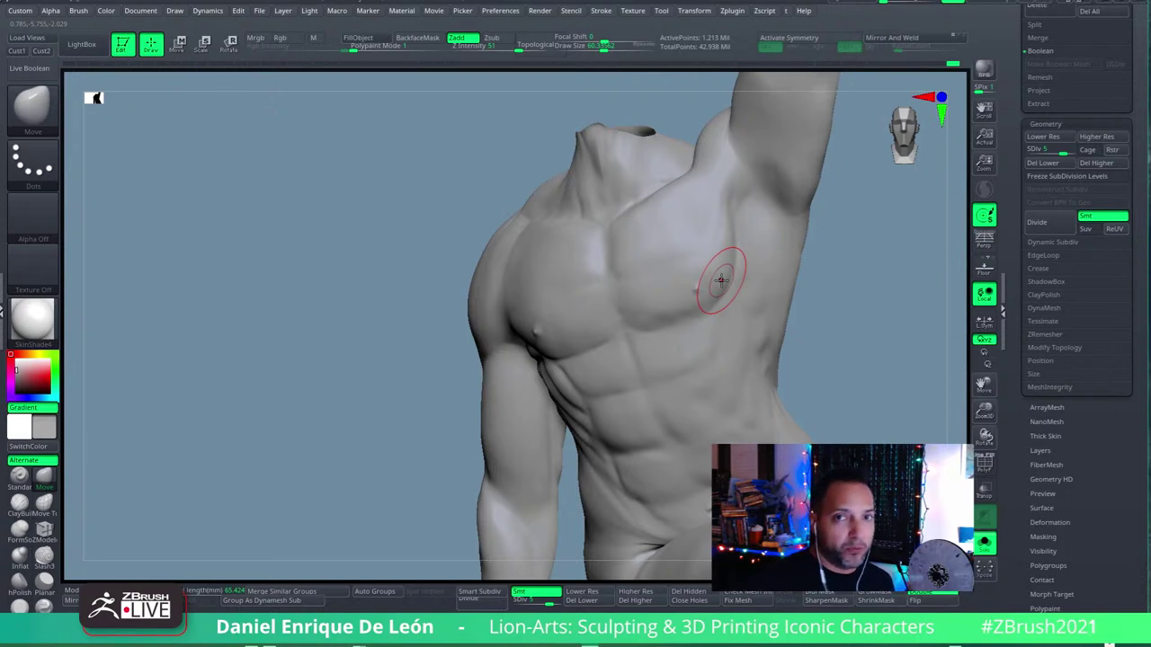
right_drag(721, 281, 641, 337)
Step: Smooth the pectoral, rib and abdominal surfaces, then turn the torso to a frontal view
key(shift)
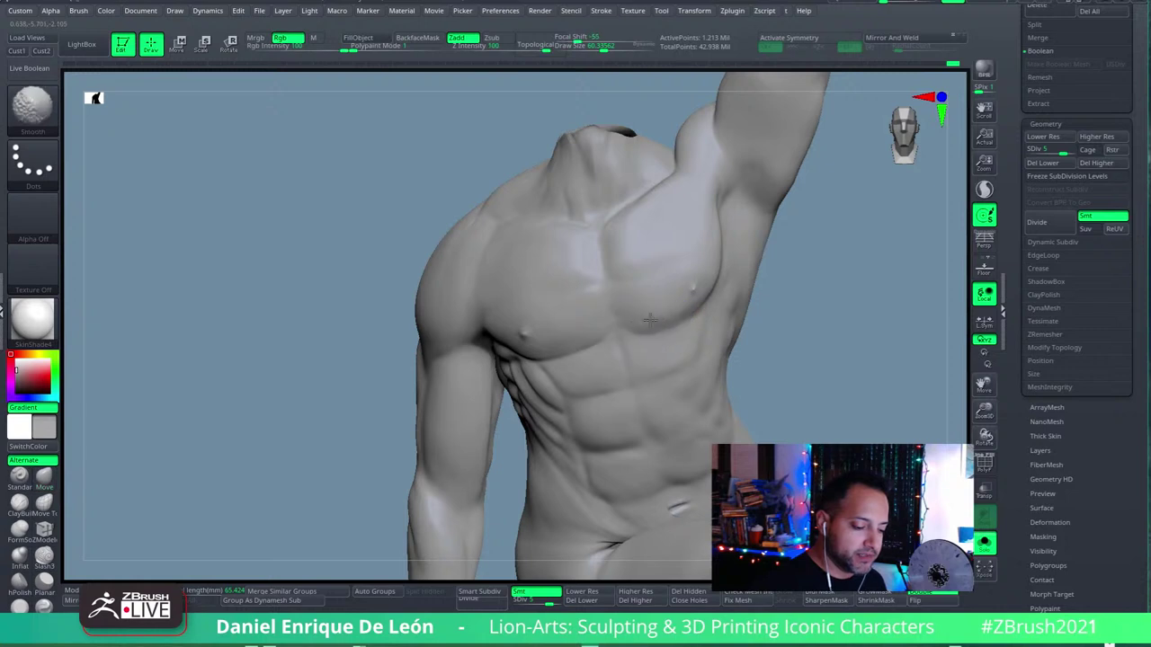
mouse_move(642, 329)
right_down()
mouse_move(673, 334)
mouse_move(711, 317)
mouse_move(680, 316)
mouse_move(673, 329)
mouse_move(676, 313)
right_up()
key(shift)
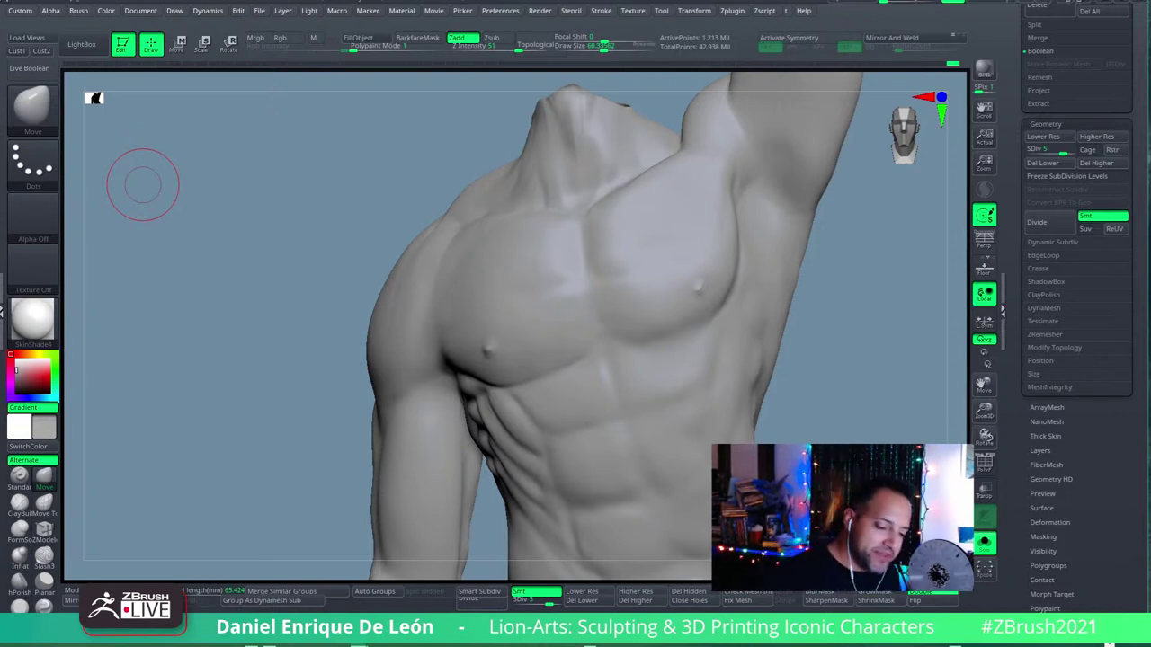
mouse_move(678, 442)
right_down()
mouse_move(663, 363)
mouse_move(703, 399)
mouse_move(660, 353)
right_up()
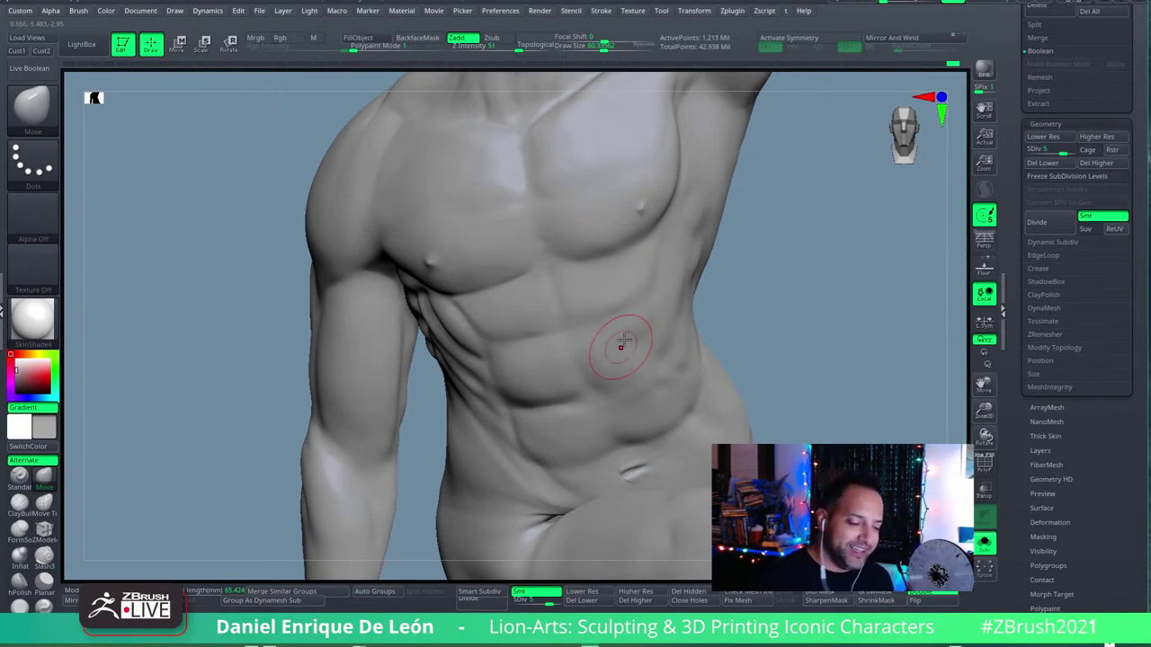
Step: Select Slash3 at size about 57 and turn the view to the abdomen's left side
mouse_move(624, 341)
right_down()
mouse_move(656, 309)
mouse_move(647, 342)
right_up()
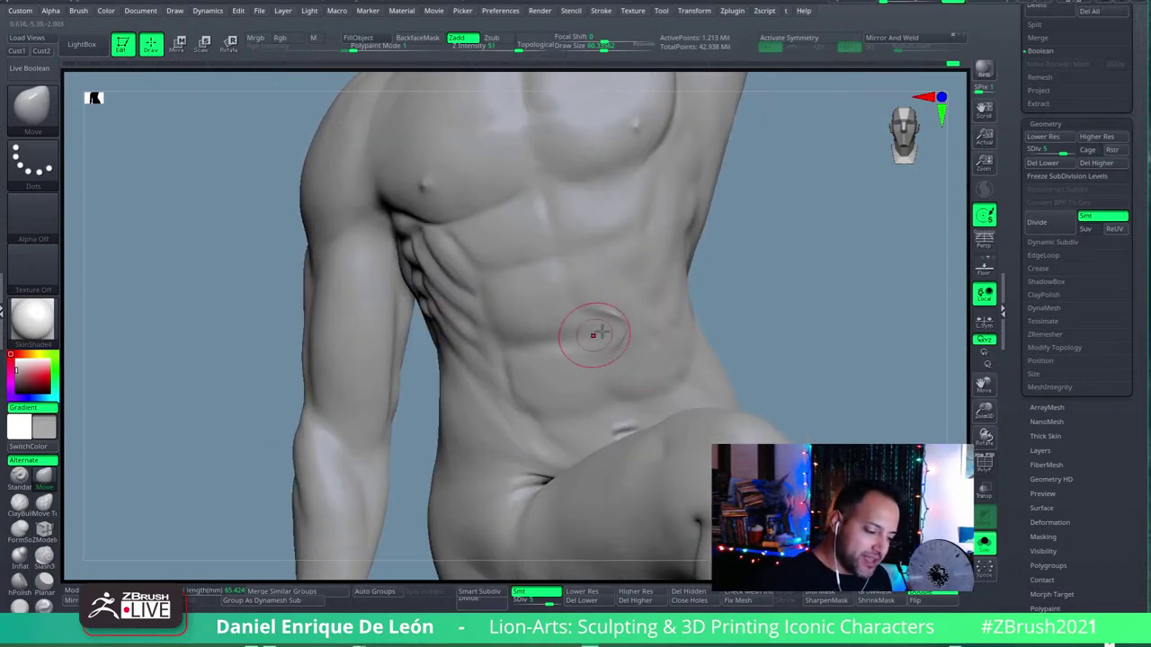
click(44, 557)
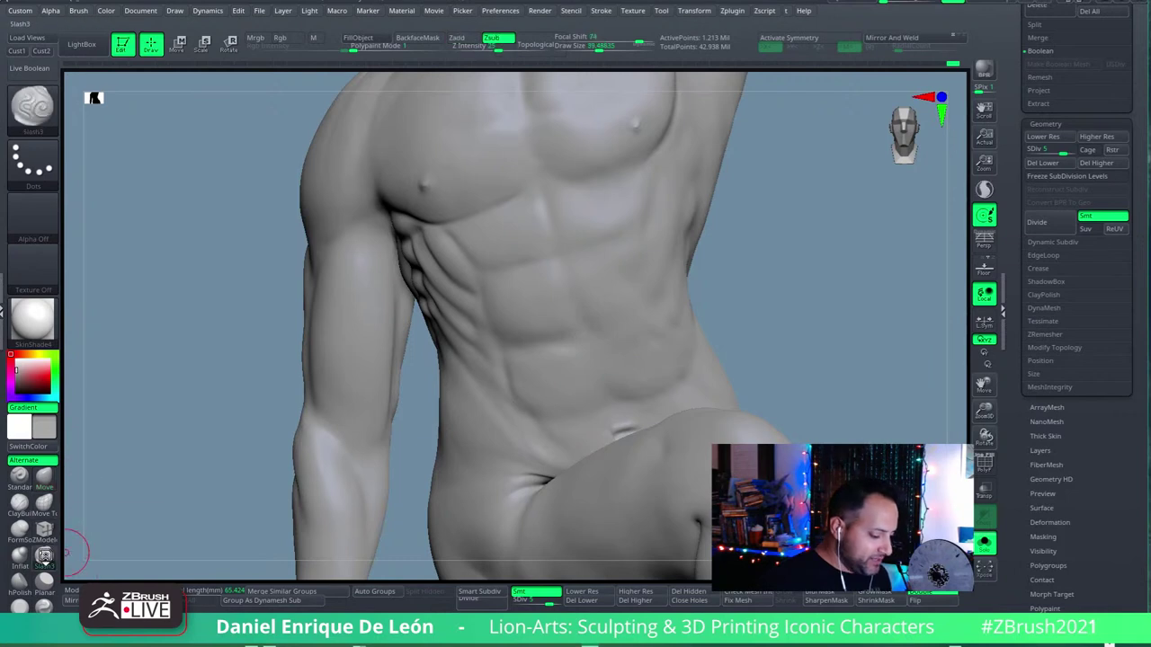
right_drag(655, 275, 642, 329)
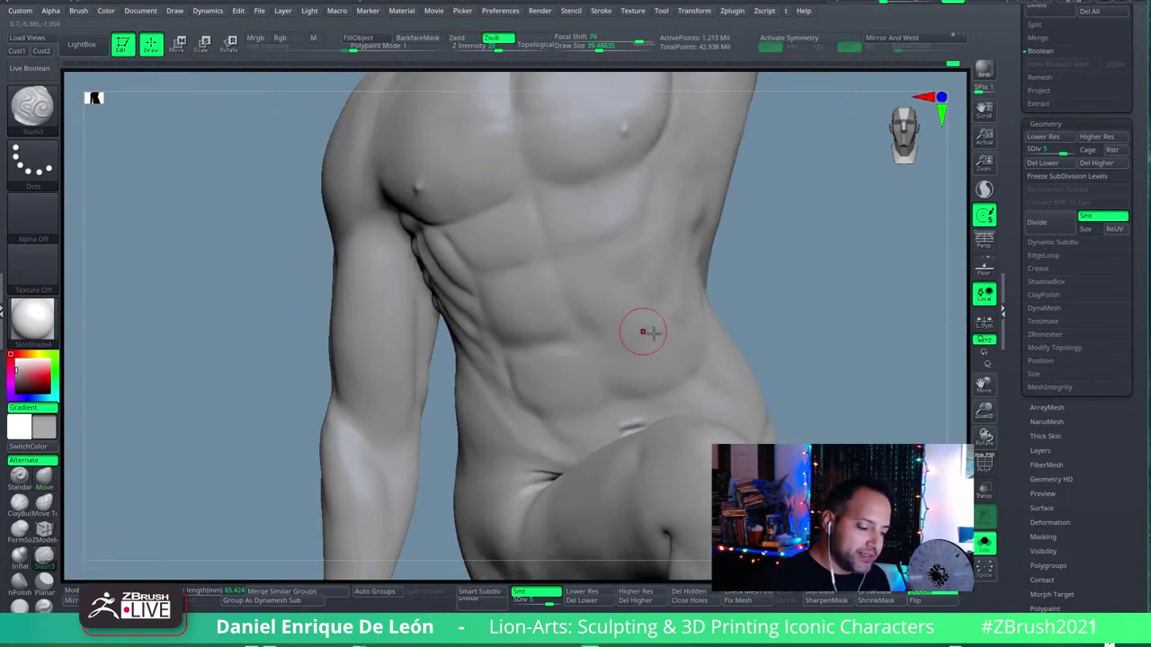
drag(600, 50, 629, 50)
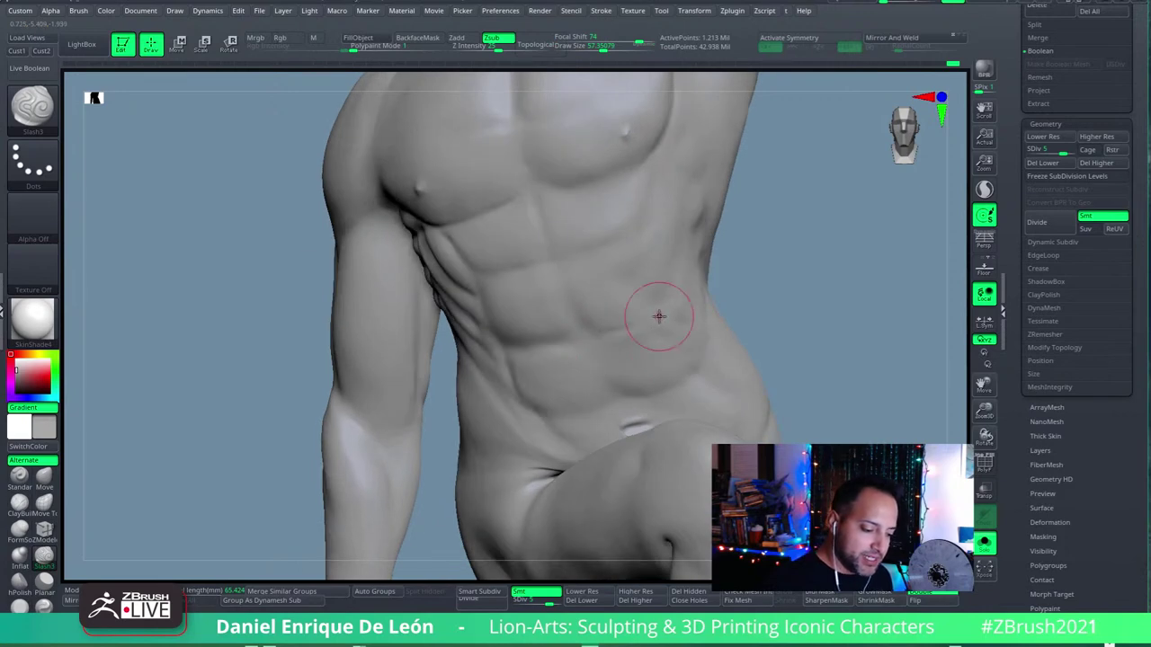
mouse_move(659, 316)
right_down()
mouse_move(586, 338)
mouse_move(640, 317)
mouse_move(596, 323)
mouse_move(599, 273)
mouse_move(611, 303)
mouse_move(646, 322)
mouse_move(644, 261)
mouse_move(673, 359)
mouse_move(727, 383)
mouse_move(691, 385)
mouse_move(770, 359)
mouse_move(720, 306)
mouse_move(589, 313)
mouse_move(570, 329)
mouse_move(596, 367)
mouse_move(589, 327)
right_up()
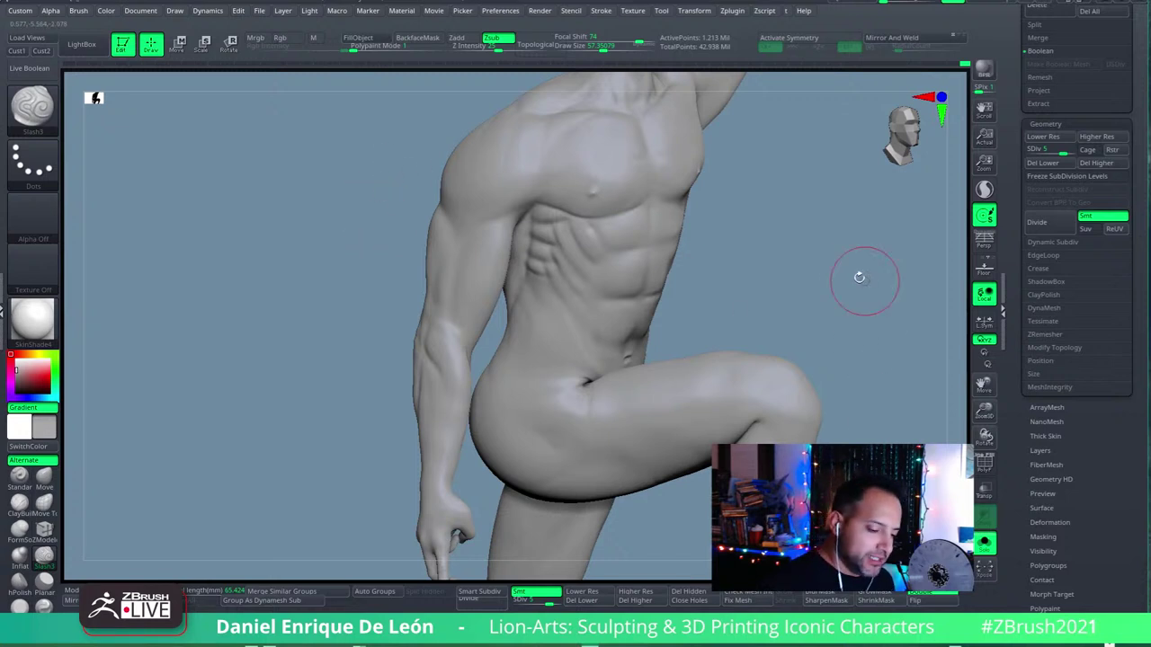
mouse_move(570, 329)
right_down()
mouse_move(596, 309)
mouse_move(596, 278)
mouse_move(593, 289)
mouse_move(580, 270)
mouse_move(641, 231)
mouse_move(598, 299)
right_up()
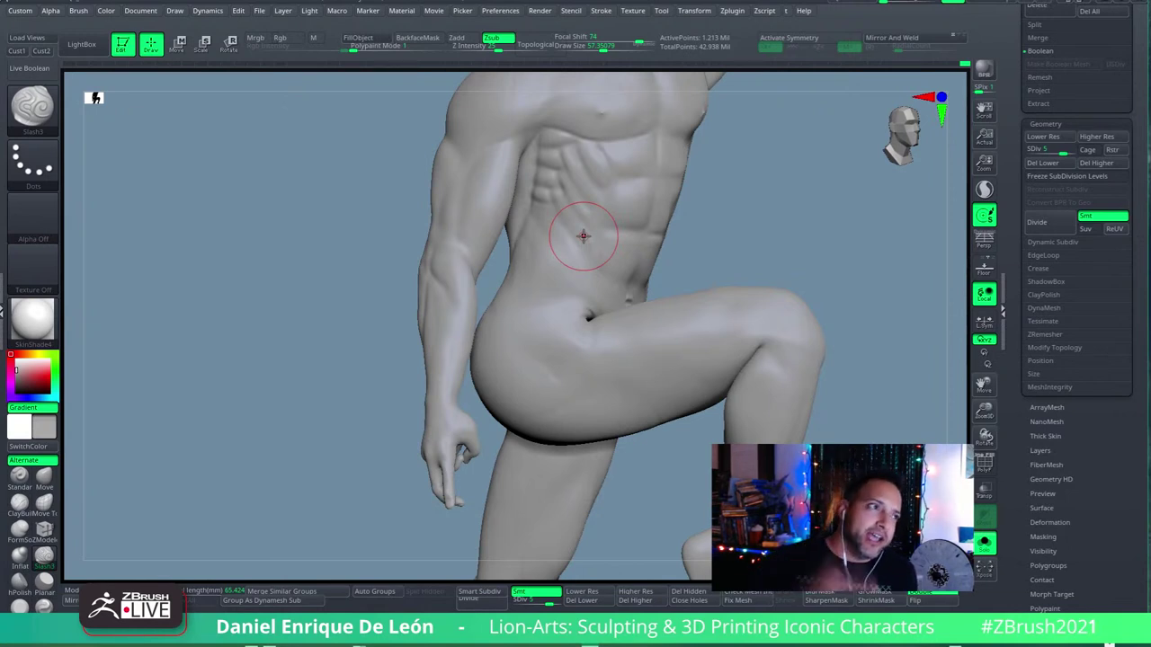
Step: Smooth the lower oblique and hip where they meet the raised thigh
mouse_move(594, 238)
right_down()
mouse_move(581, 288)
mouse_move(584, 278)
right_up()
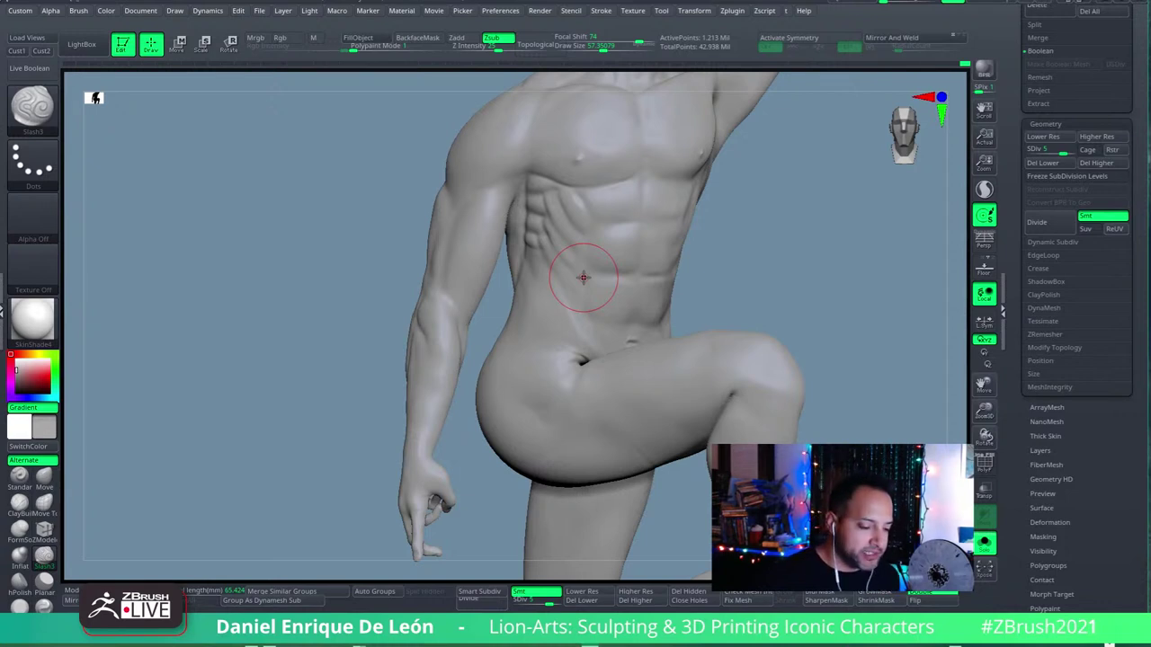
right_drag(583, 277, 600, 313)
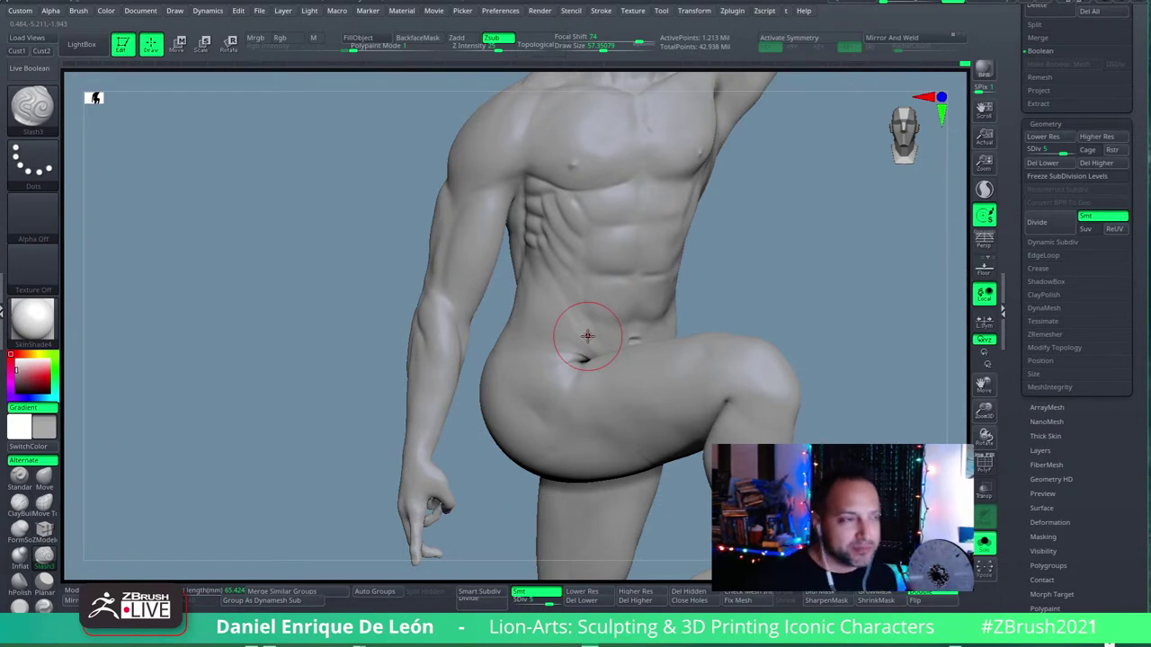
mouse_move(585, 303)
right_down()
mouse_move(582, 289)
mouse_move(570, 314)
mouse_move(575, 259)
mouse_move(673, 334)
mouse_move(648, 329)
mouse_move(585, 273)
right_up()
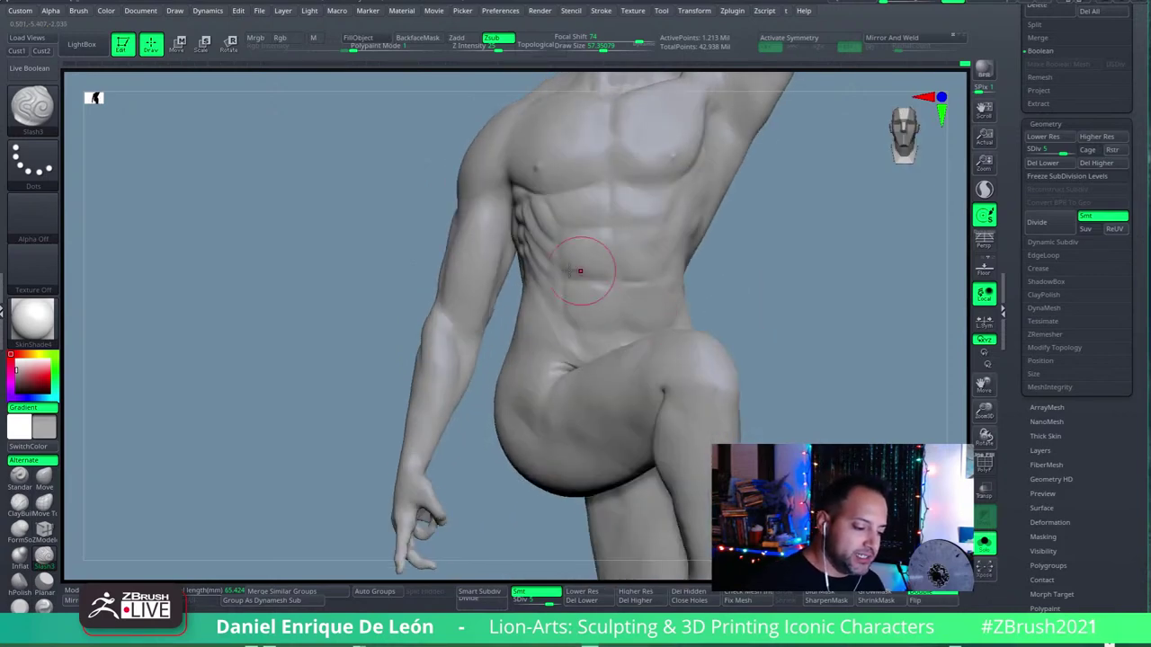
key(shift)
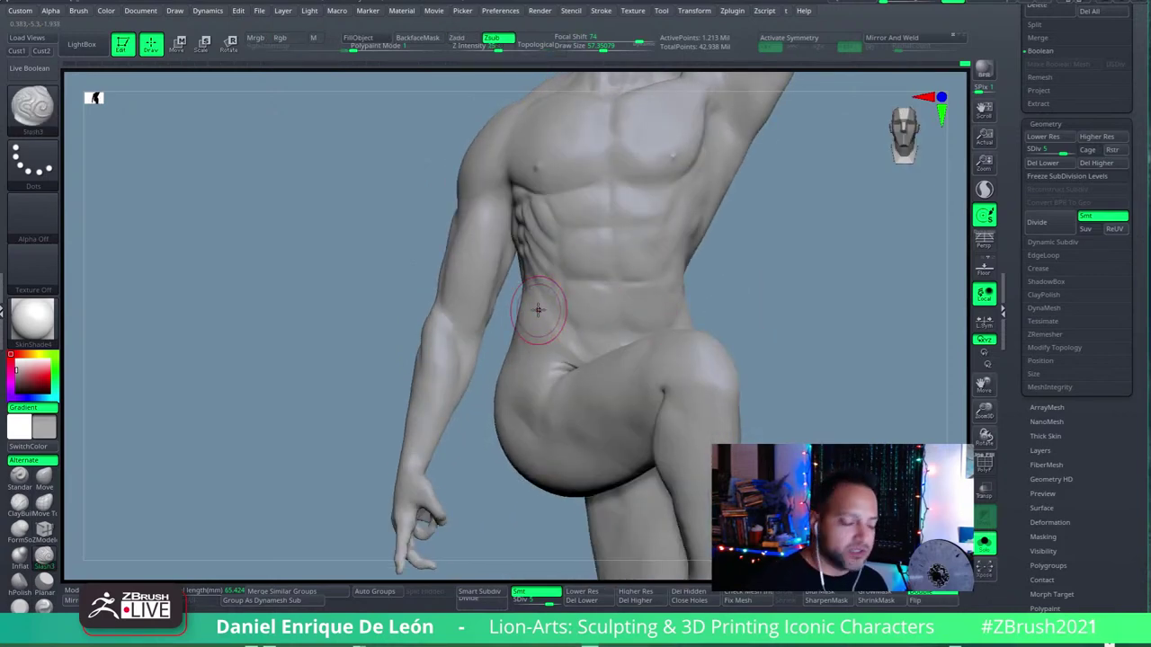
right_drag(538, 310, 576, 267)
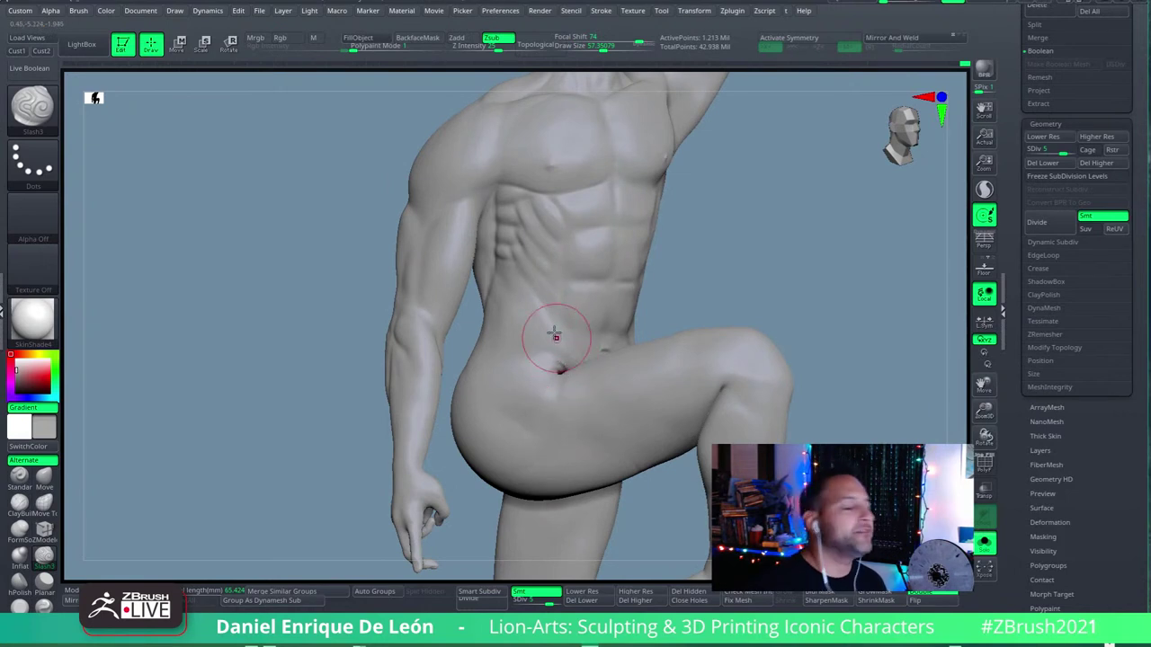
mouse_move(555, 336)
right_down()
mouse_move(547, 355)
mouse_move(526, 317)
right_up()
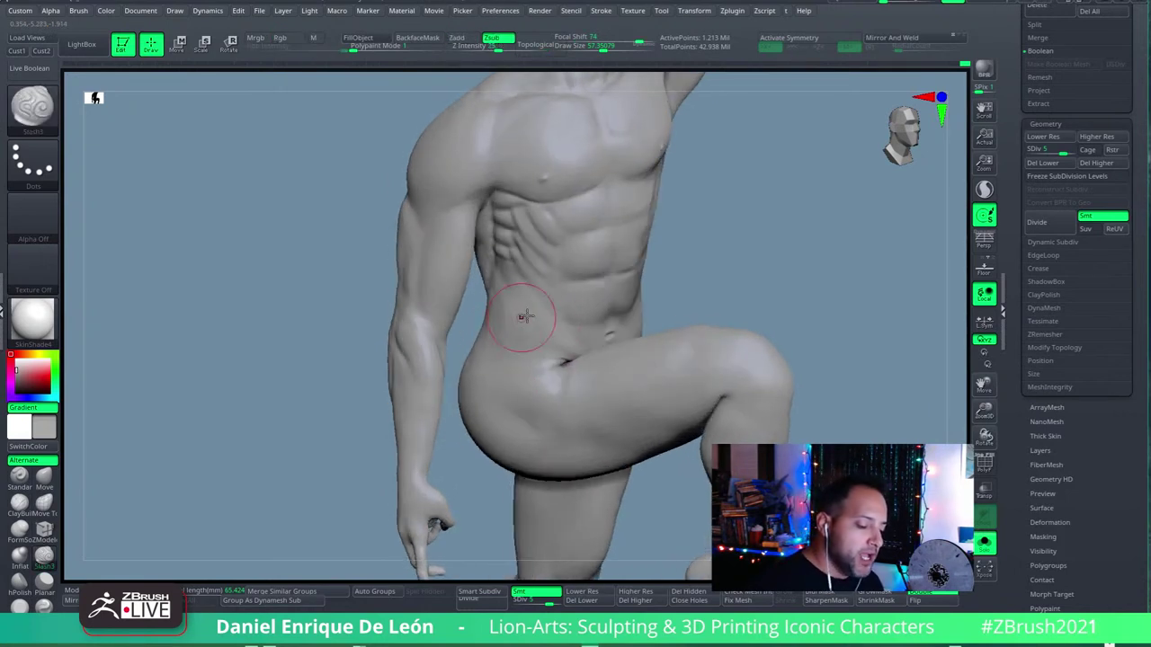
right_drag(586, 437, 606, 458)
key(shift)
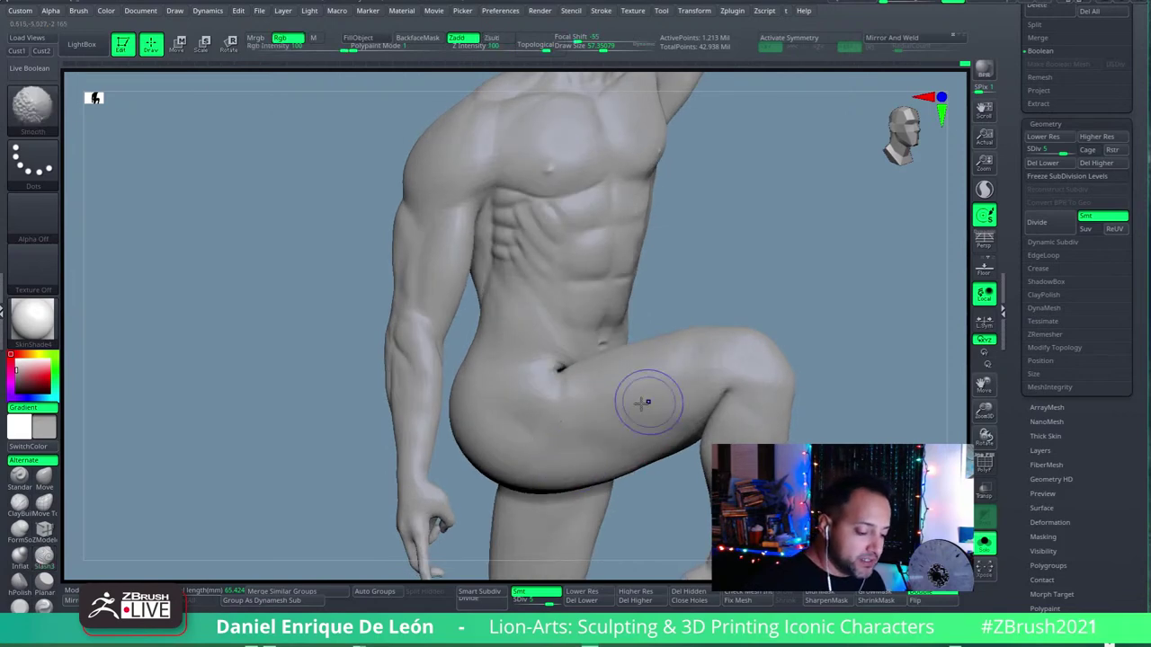
mouse_move(643, 402)
right_down()
mouse_move(663, 411)
mouse_move(674, 391)
mouse_move(663, 390)
mouse_move(682, 375)
mouse_move(596, 301)
right_up()
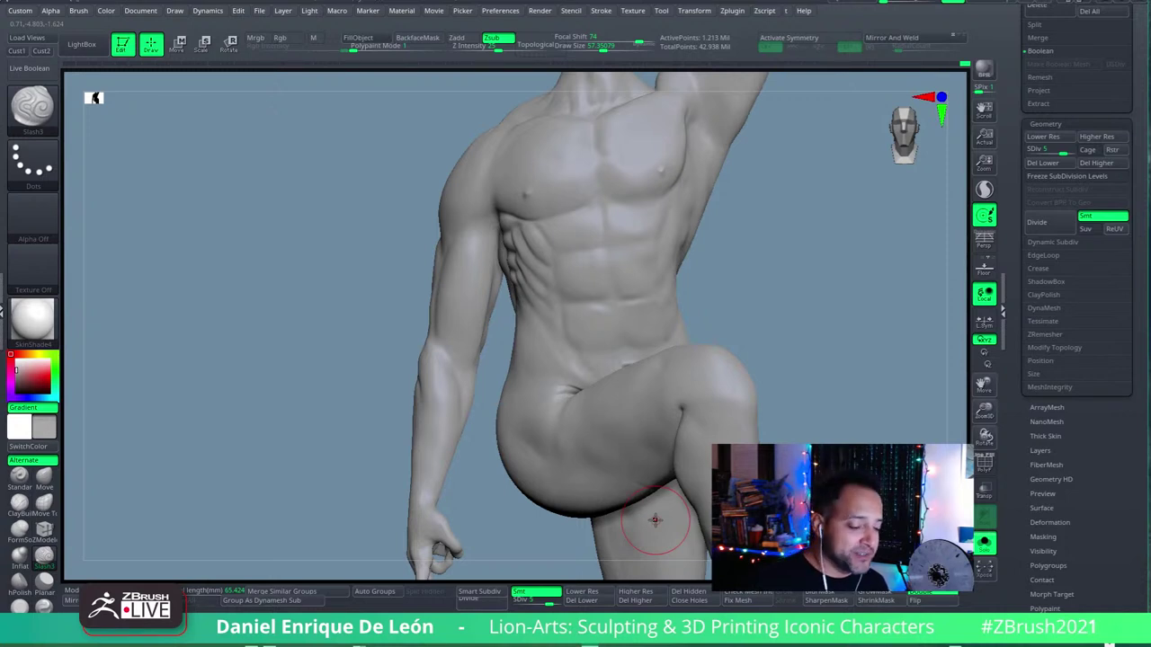
Step: Carve the ab and rib separations with Slash3 in Zsub on the frontal upper abdomen
mouse_move(655, 520)
right_down()
mouse_move(606, 327)
mouse_move(596, 333)
mouse_move(578, 288)
mouse_move(532, 341)
right_up()
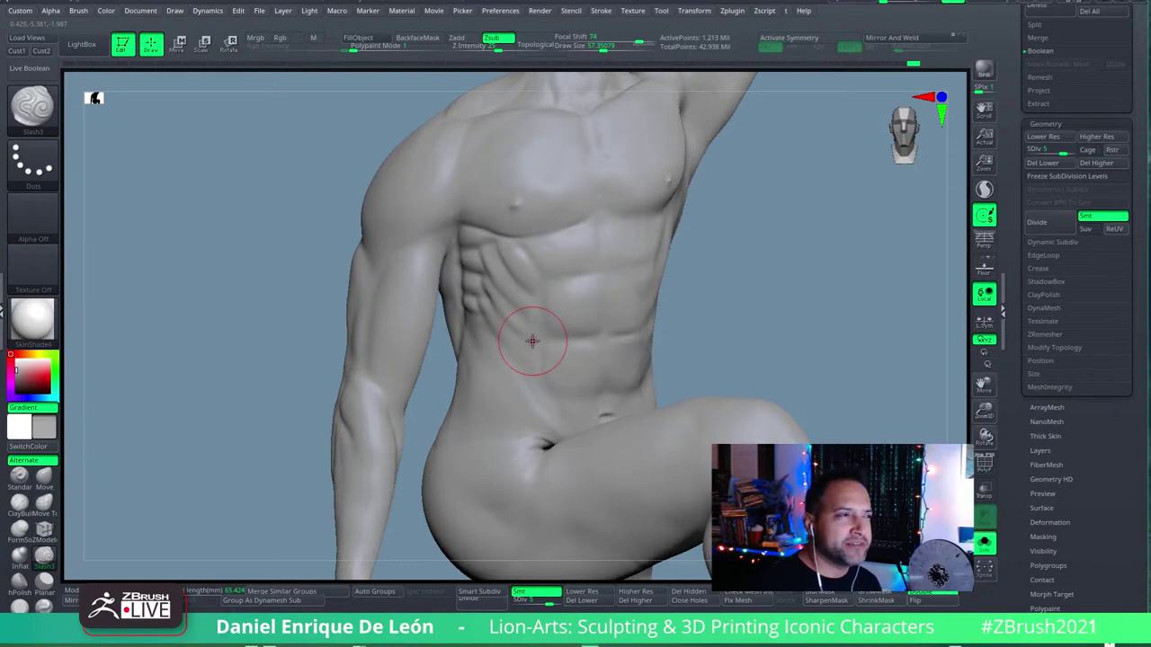
mouse_move(532, 341)
right_down()
mouse_move(675, 239)
mouse_move(603, 234)
mouse_move(624, 250)
mouse_move(615, 281)
mouse_move(615, 266)
right_up()
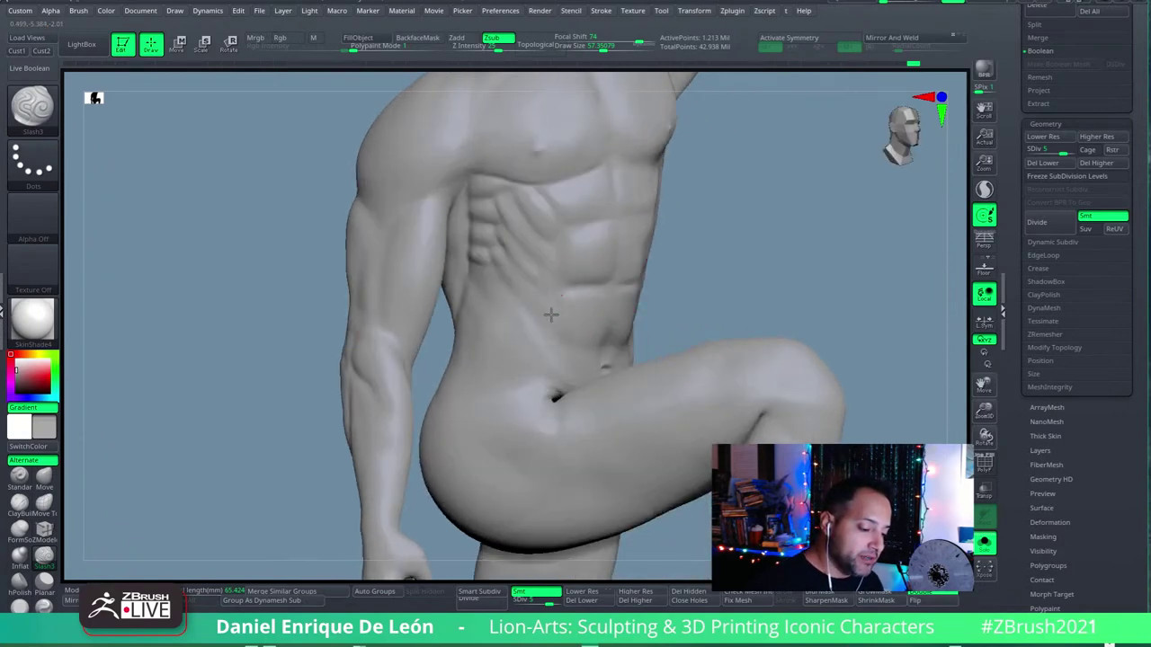
mouse_move(566, 296)
right_down()
mouse_move(642, 278)
mouse_move(575, 270)
mouse_move(596, 258)
mouse_move(648, 283)
mouse_move(593, 294)
right_up()
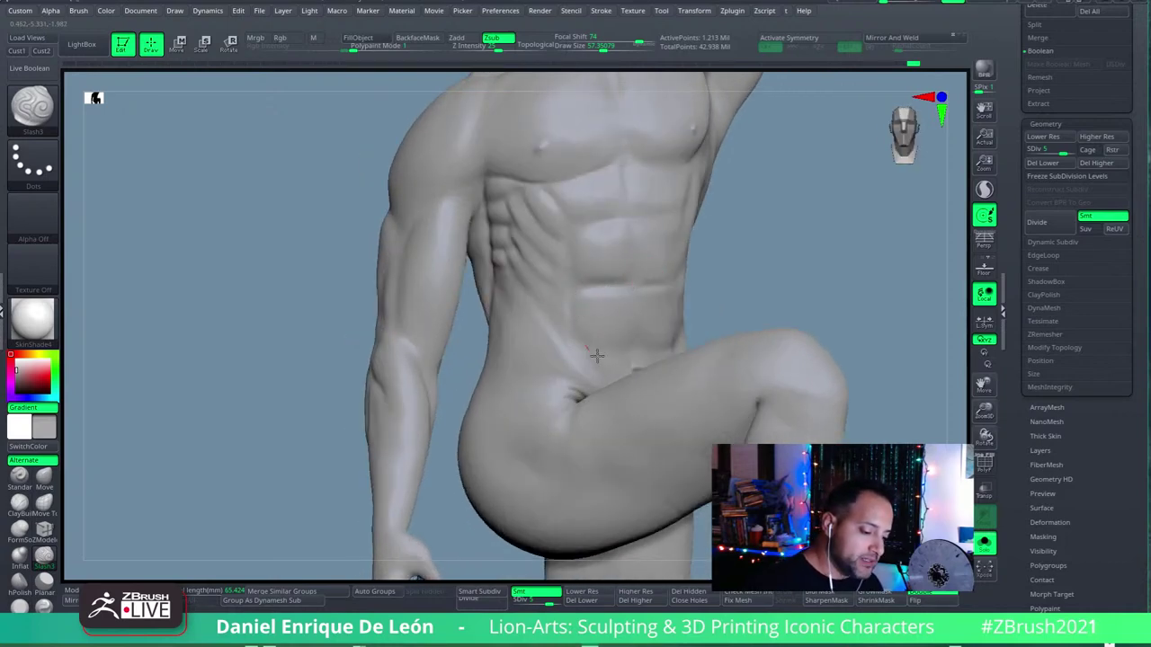
right_drag(591, 334, 637, 300)
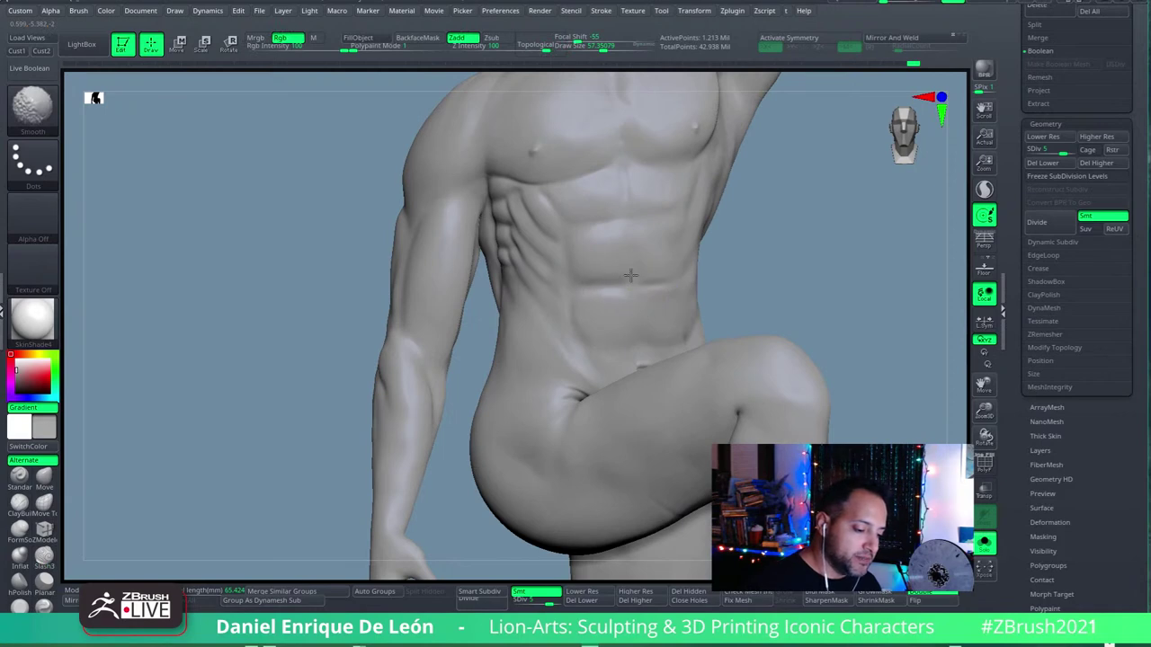
key(alt)
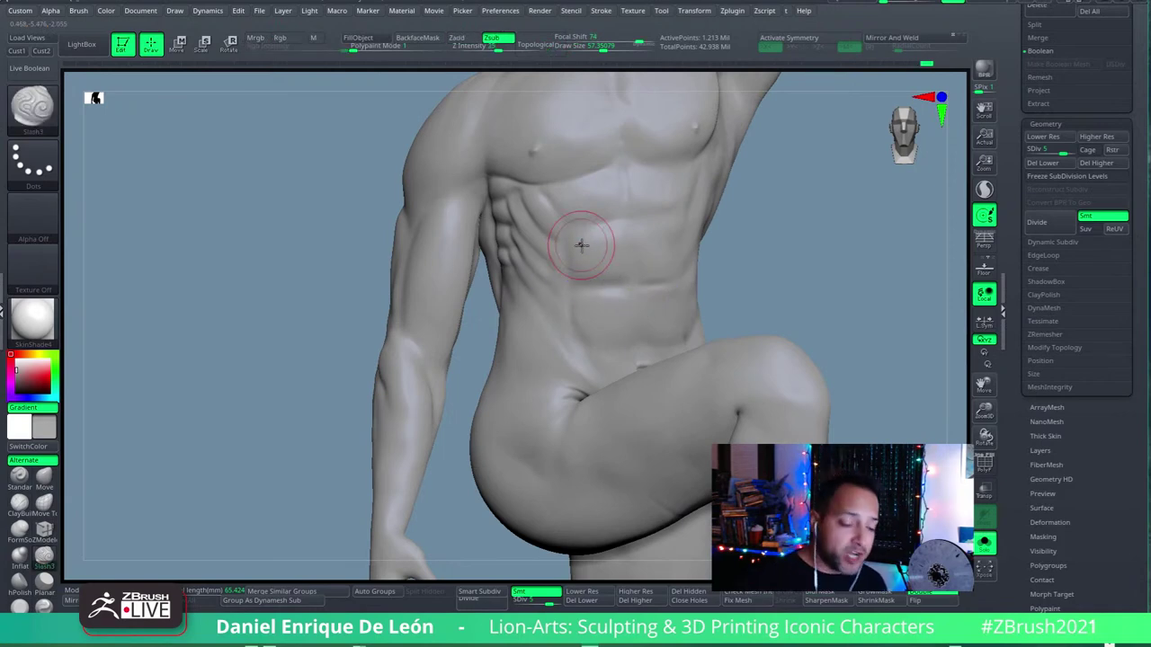
mouse_move(581, 245)
right_down()
mouse_move(642, 296)
mouse_move(663, 257)
right_up()
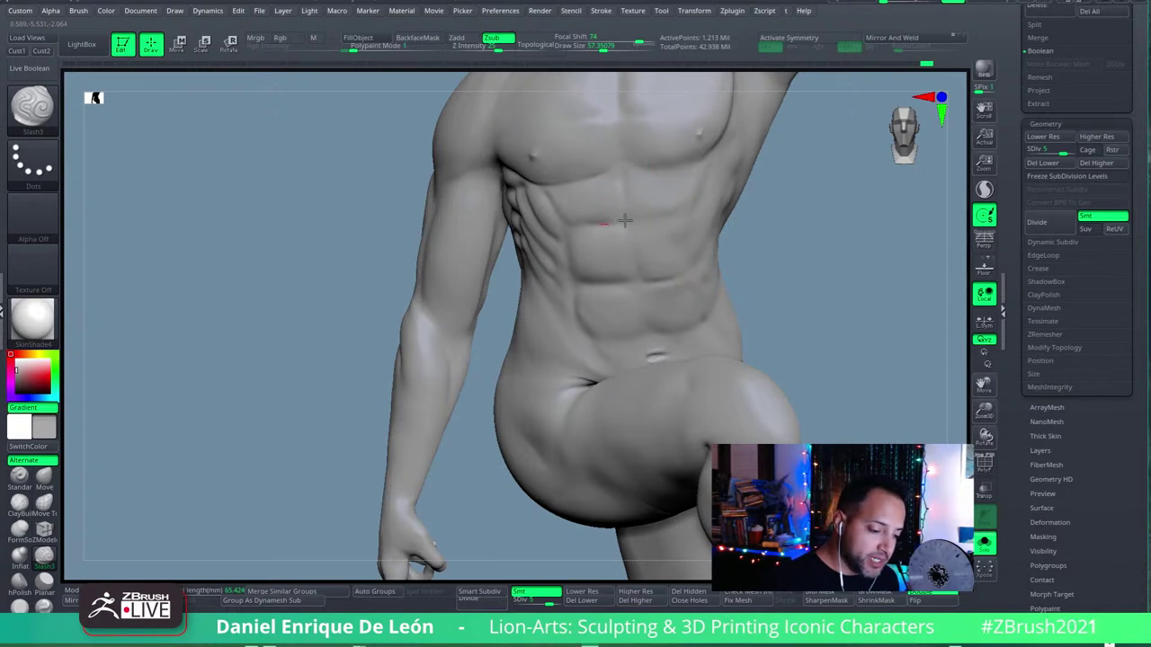
Step: Shift-smooth the carved grooves across the chest and upper abdomen
key(shift)
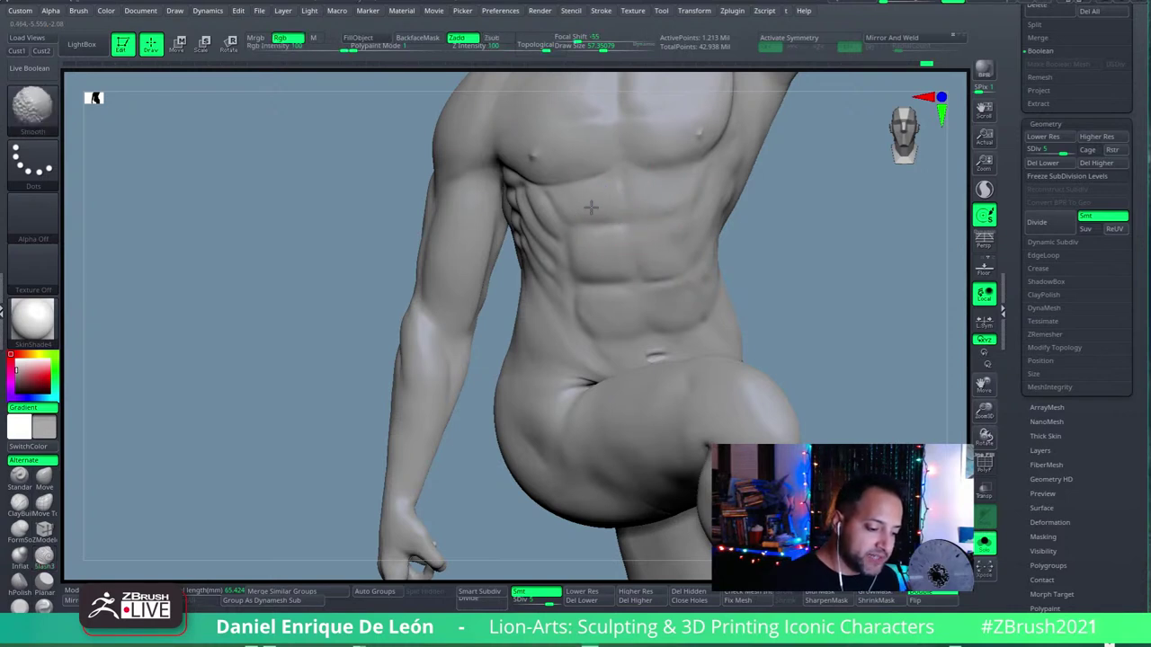
right_drag(617, 192, 621, 225)
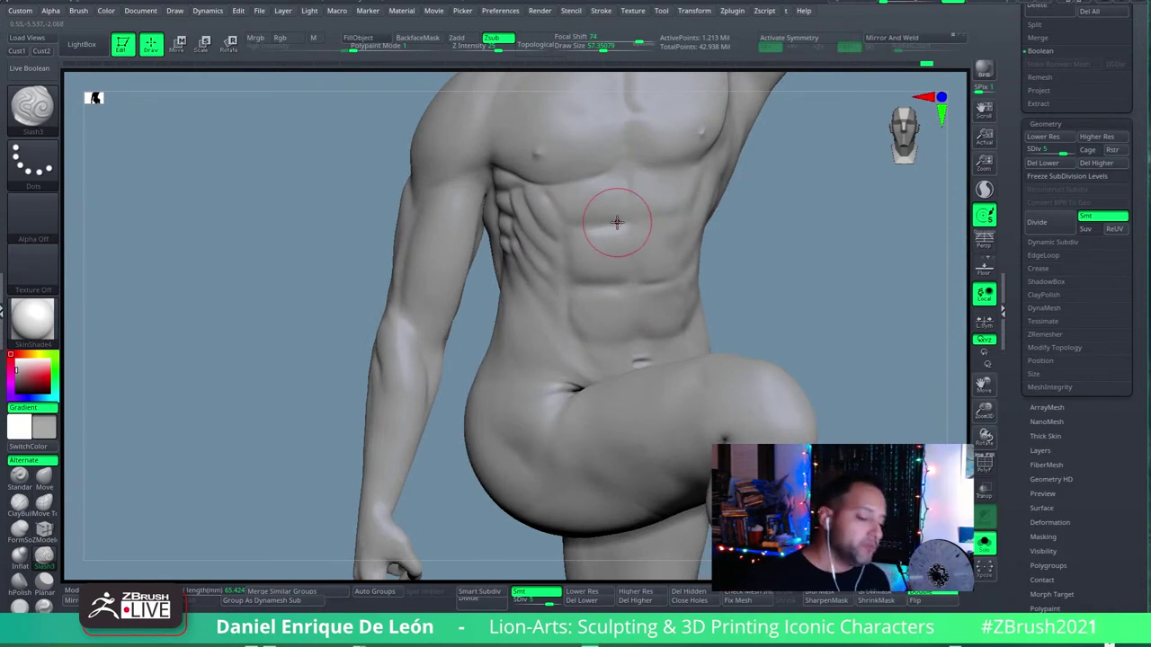
mouse_move(617, 224)
right_down()
mouse_move(683, 264)
mouse_move(676, 216)
mouse_move(662, 206)
mouse_move(672, 198)
mouse_move(712, 246)
mouse_move(659, 257)
mouse_move(668, 241)
mouse_move(693, 264)
mouse_move(687, 252)
mouse_move(624, 264)
mouse_move(648, 263)
right_up()
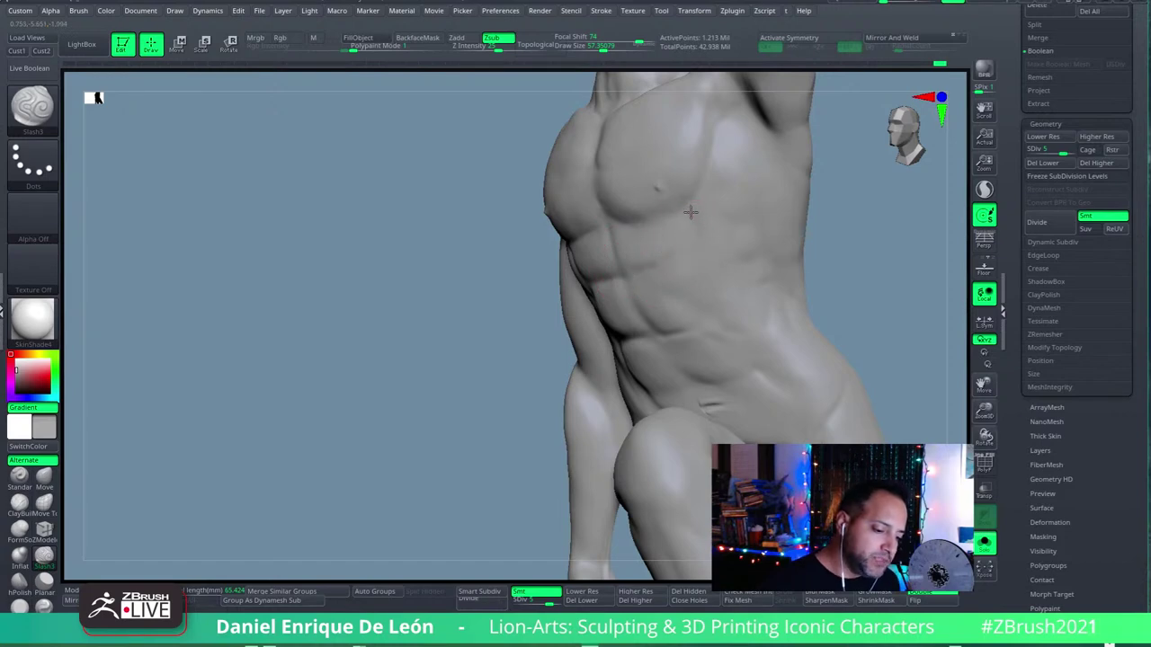
right_drag(710, 223, 676, 228)
Step: Smooth the side ab grooves, then resume Slash3 carving around the chest
key(shift)
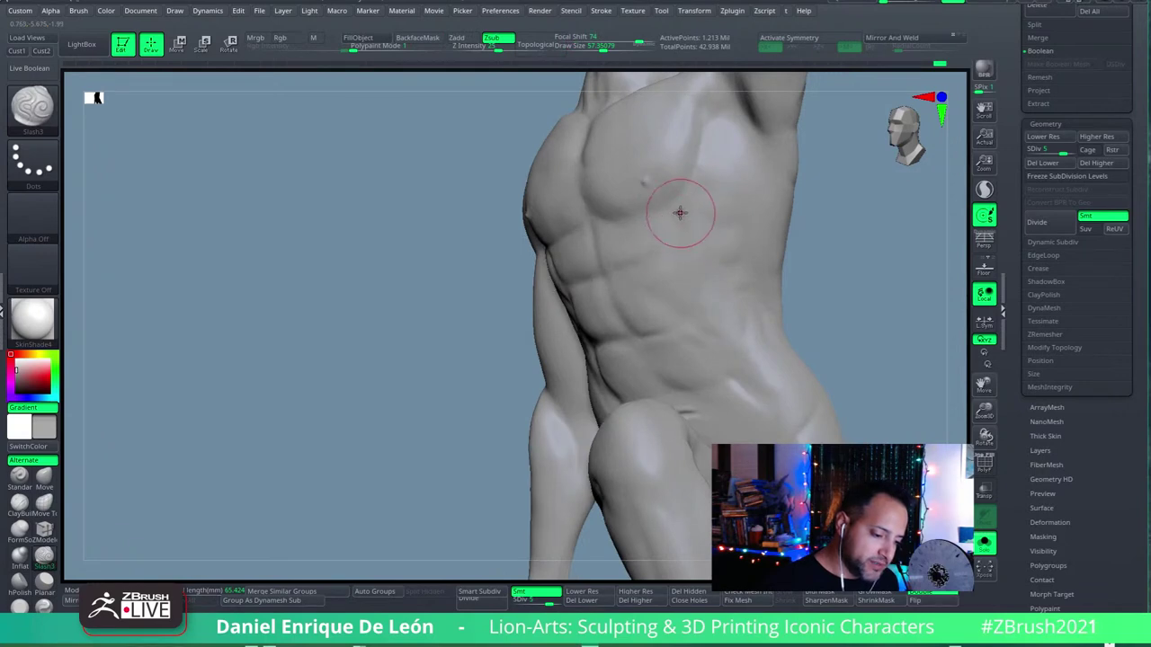
mouse_move(714, 193)
right_down()
mouse_move(737, 188)
mouse_move(688, 206)
right_up()
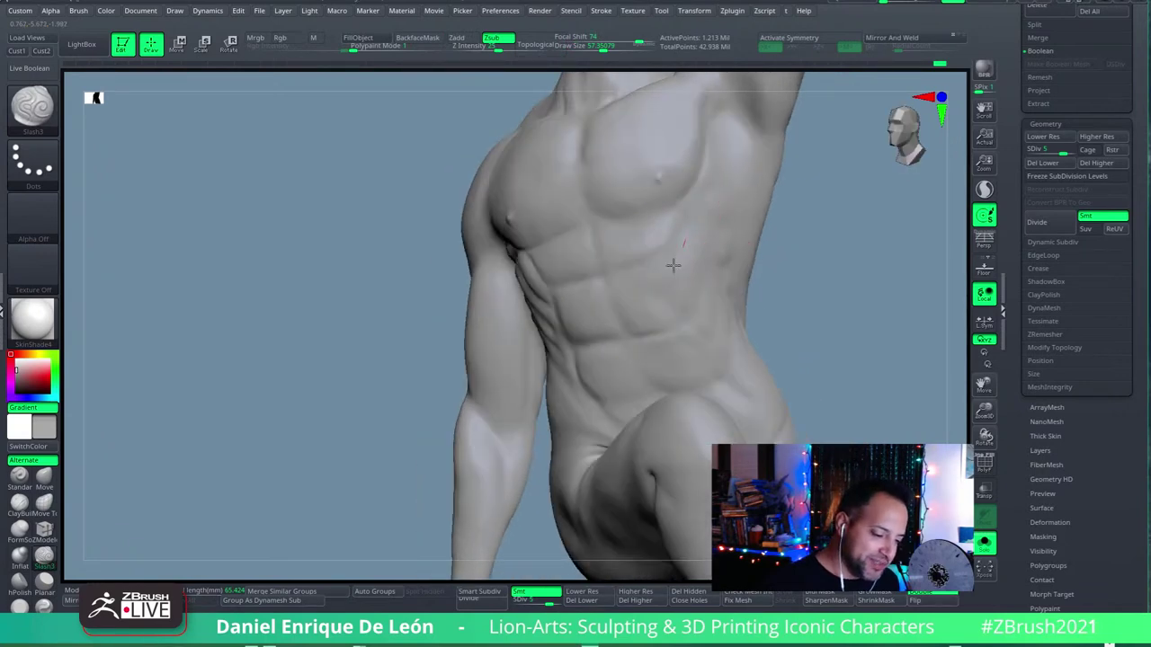
mouse_move(624, 252)
right_down()
mouse_move(699, 237)
mouse_move(659, 255)
mouse_move(693, 237)
right_up()
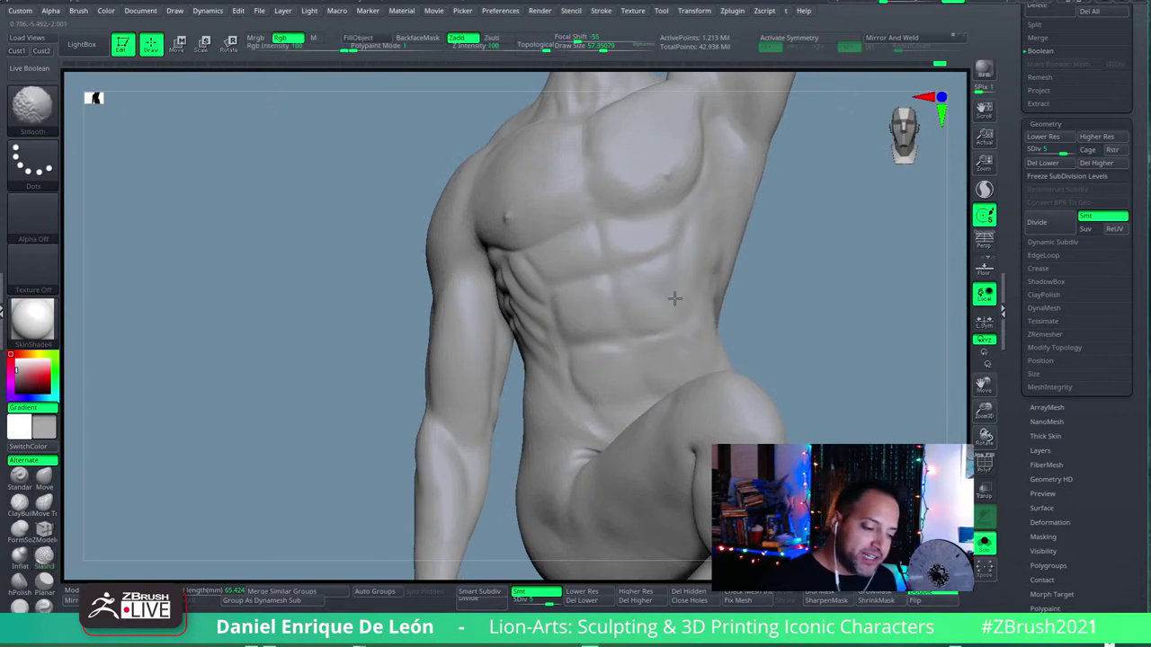
key(shift)
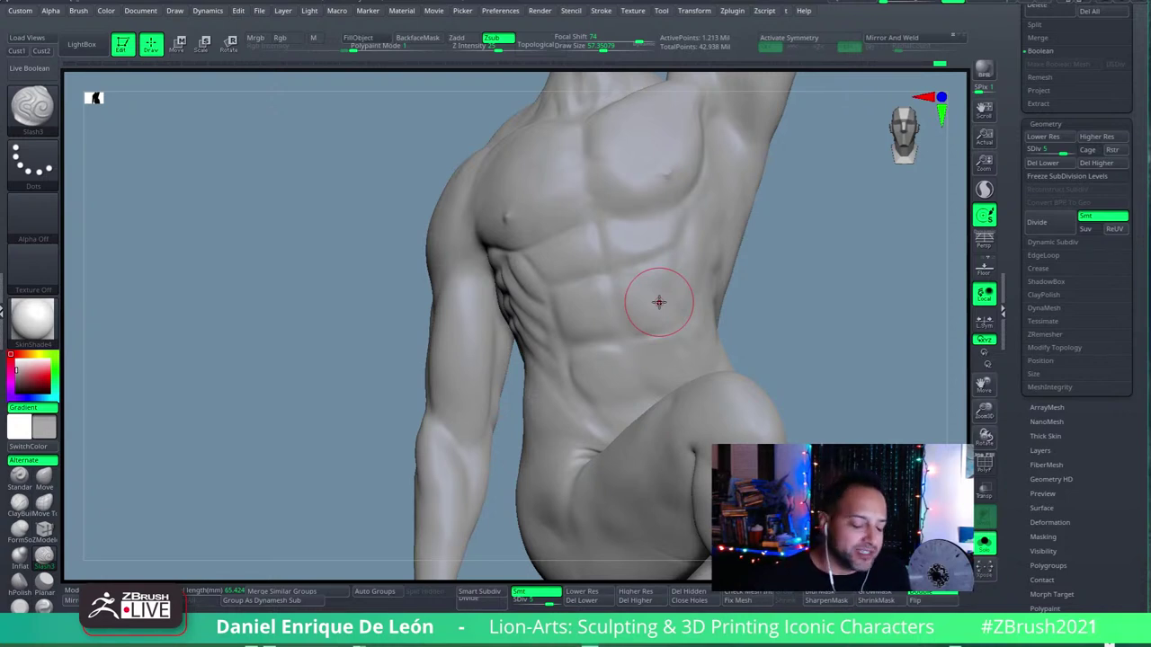
mouse_move(659, 301)
right_down()
mouse_move(630, 270)
mouse_move(657, 291)
right_up()
right_drag(599, 355, 607, 346)
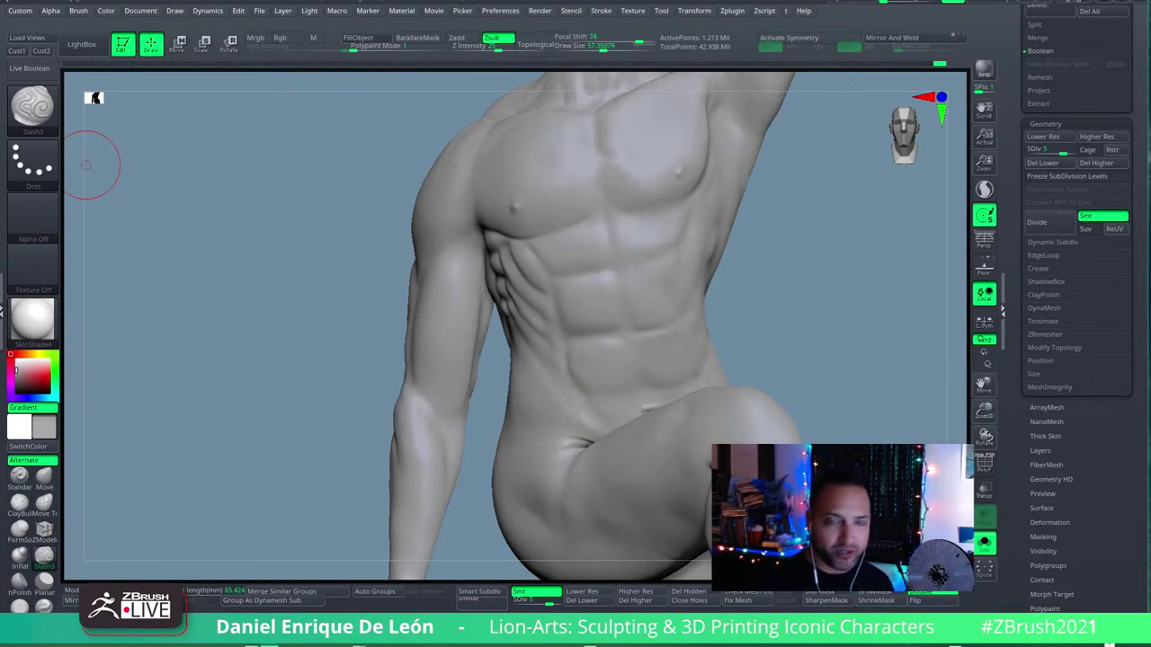
Step: Soften the lower abdomen with Shift-smoothing between Slash3 passes
mouse_move(804, 311)
mouse_down()
mouse_move(816, 309)
mouse_move(725, 360)
mouse_move(681, 330)
mouse_move(668, 296)
mouse_move(683, 261)
mouse_up()
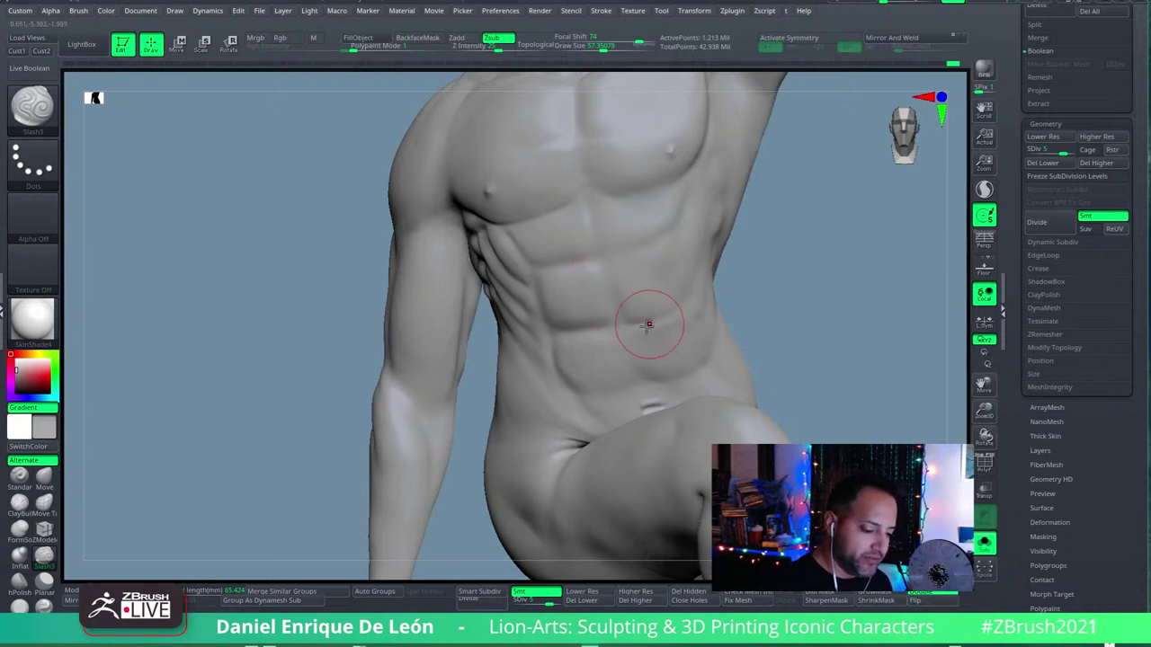
key(shift)
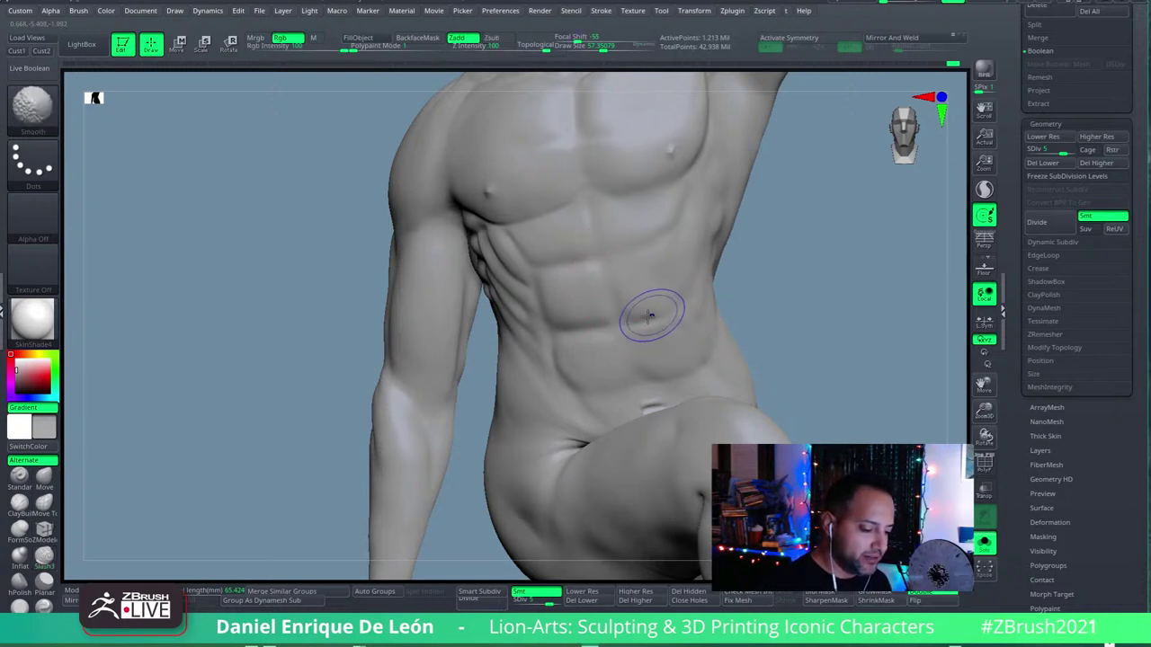
mouse_move(674, 316)
right_down()
mouse_move(671, 327)
mouse_move(686, 262)
mouse_move(663, 269)
mouse_move(659, 281)
mouse_move(730, 227)
mouse_move(672, 260)
mouse_move(684, 260)
right_up()
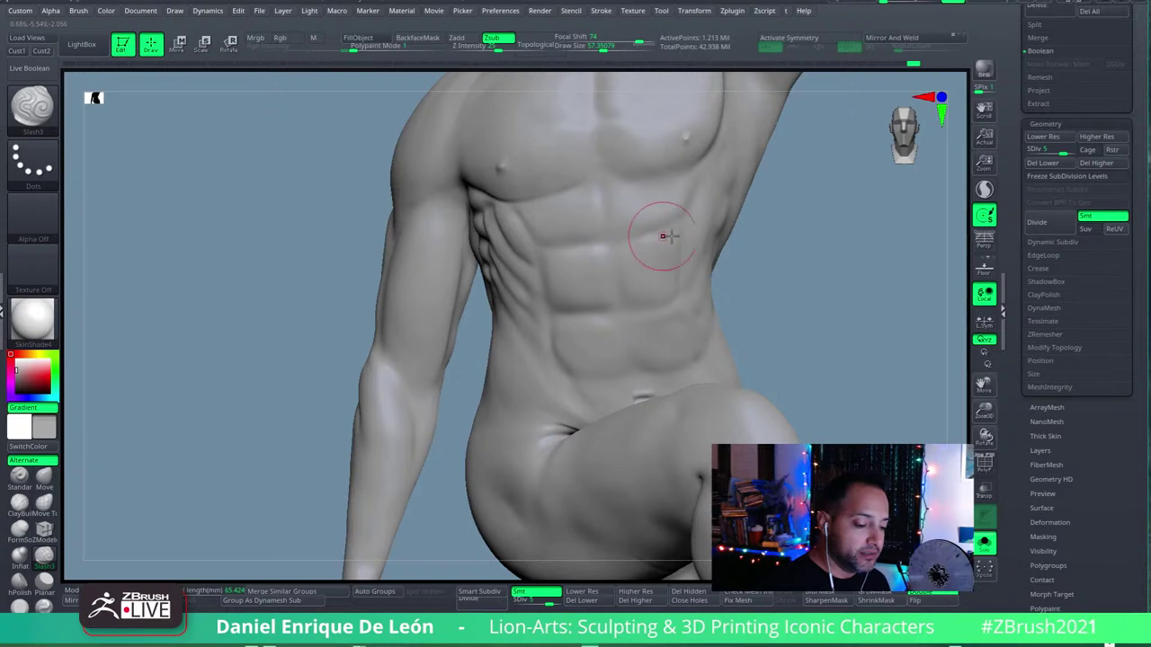
key(shift)
mouse_move(668, 240)
right_down()
mouse_move(696, 287)
mouse_move(668, 267)
mouse_move(710, 298)
mouse_move(644, 281)
mouse_move(638, 265)
right_up()
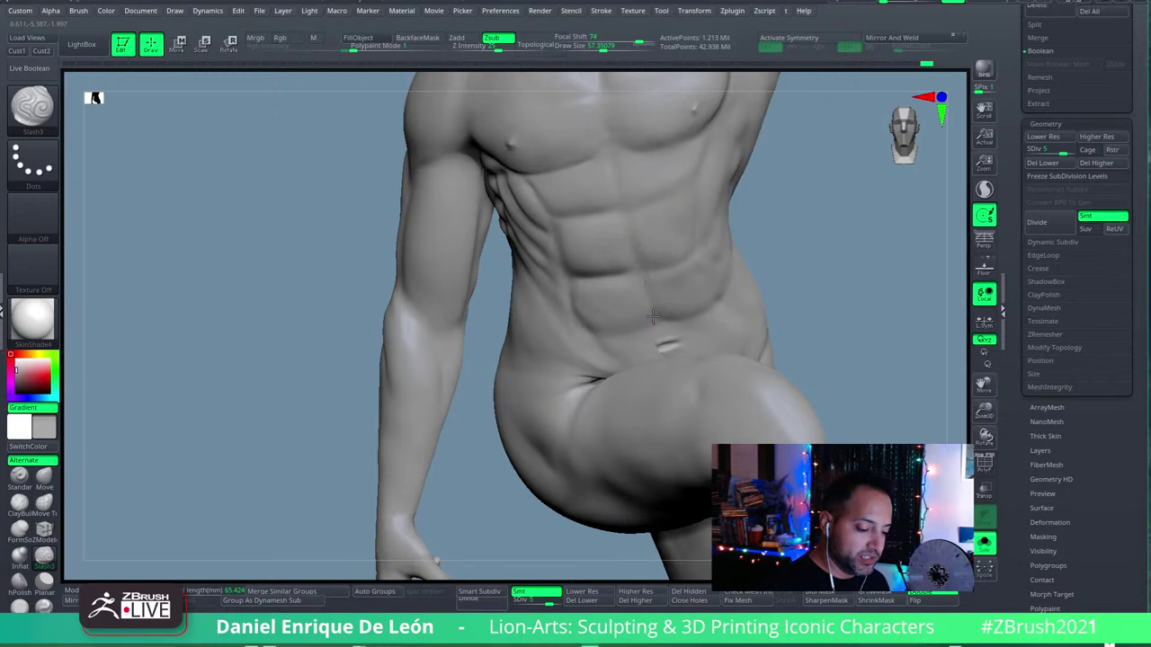
Step: Smooth the obliques toward the raised thigh, rotating the figure between passes
key(shift)
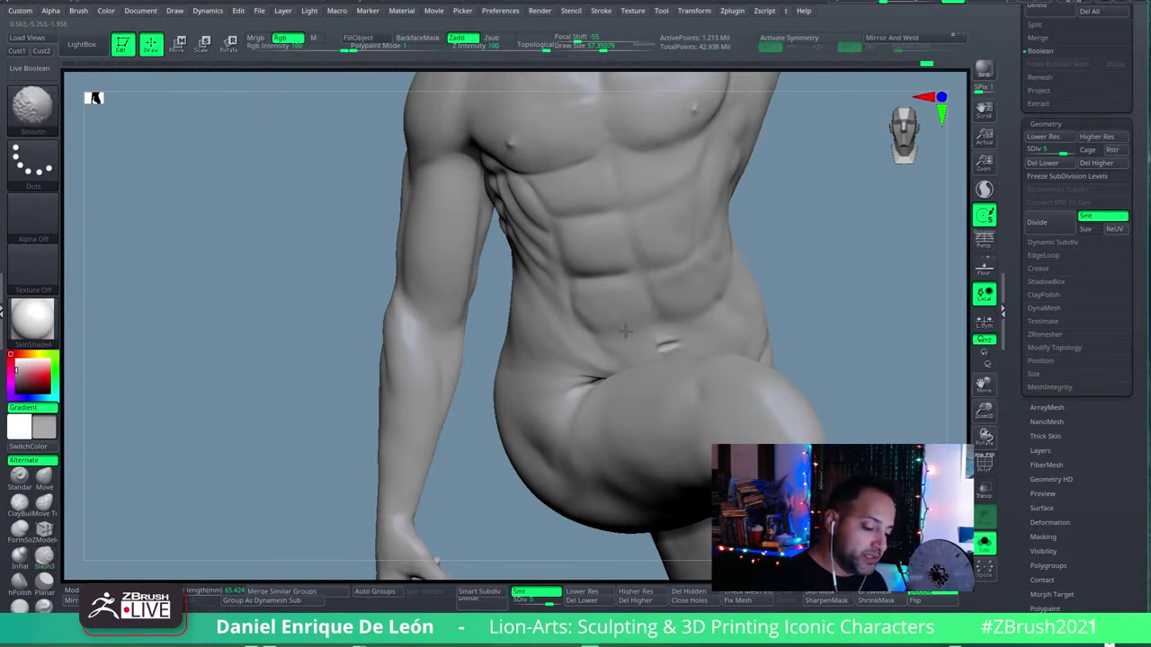
mouse_move(625, 332)
right_down()
mouse_move(666, 232)
mouse_move(657, 290)
right_up()
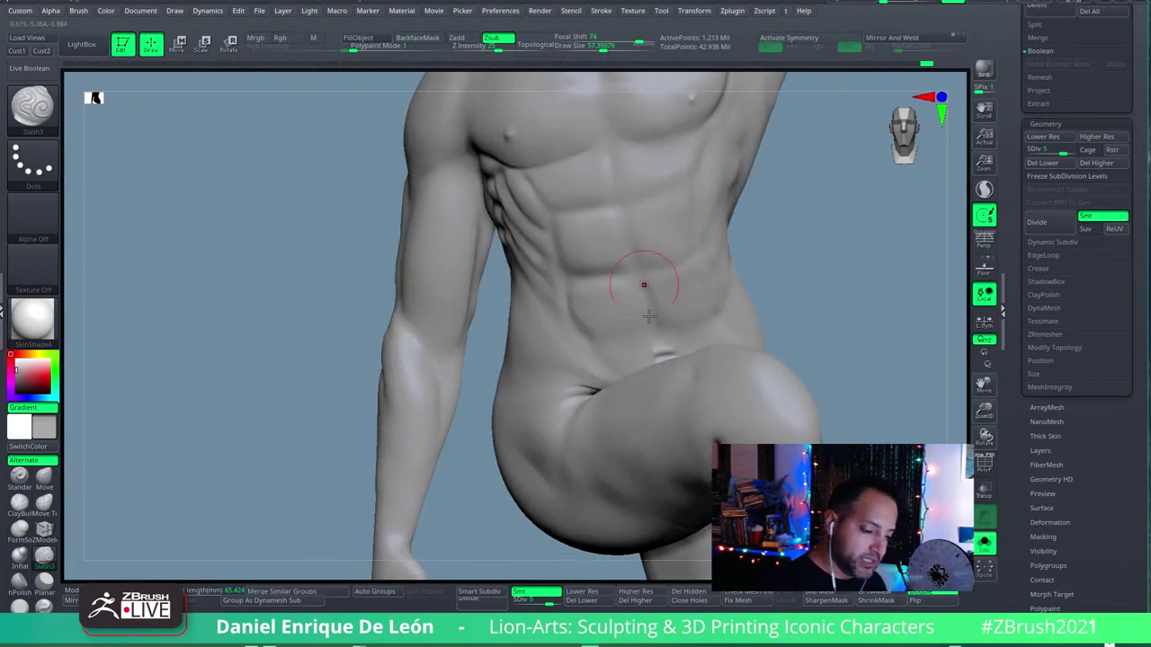
mouse_move(611, 253)
right_down()
mouse_move(727, 278)
mouse_move(708, 295)
mouse_move(719, 297)
right_up()
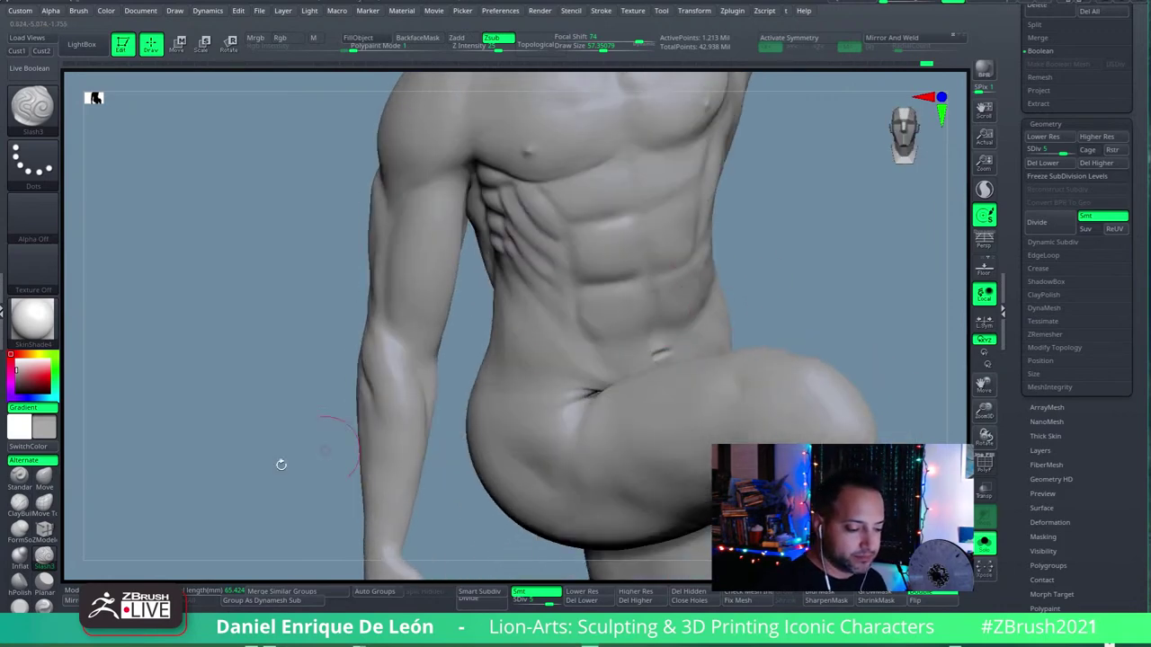
key(shift)
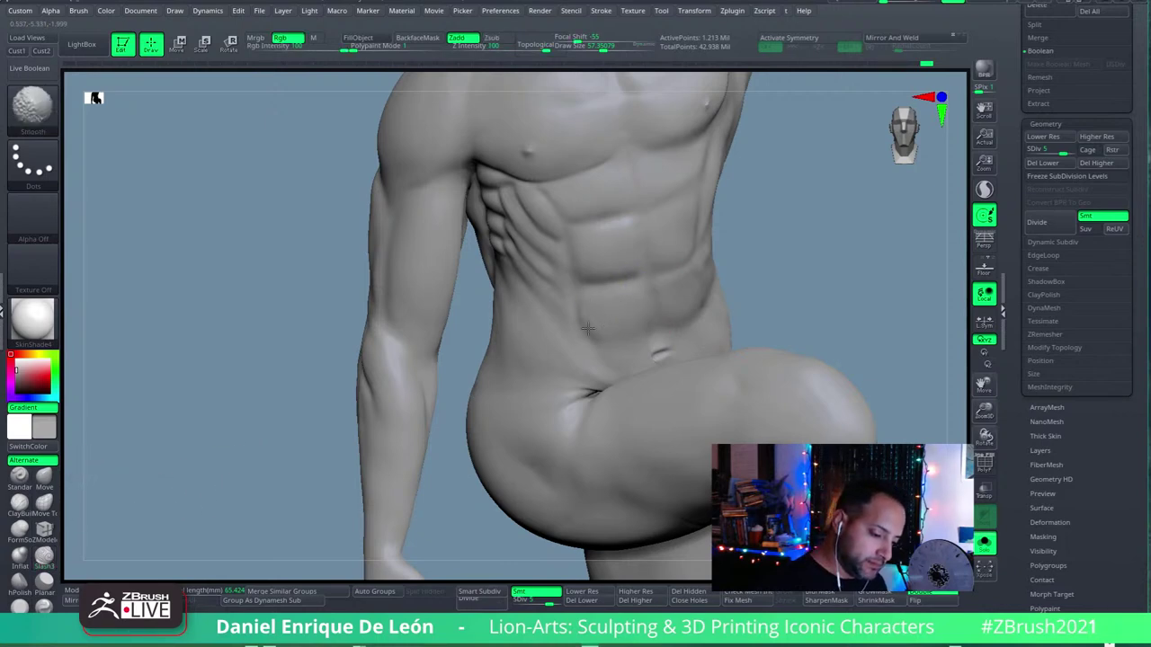
right_drag(587, 330, 599, 226)
mouse_move(585, 309)
right_down()
mouse_move(697, 242)
mouse_move(648, 314)
mouse_move(730, 257)
mouse_move(681, 296)
mouse_move(722, 309)
mouse_move(737, 264)
right_up()
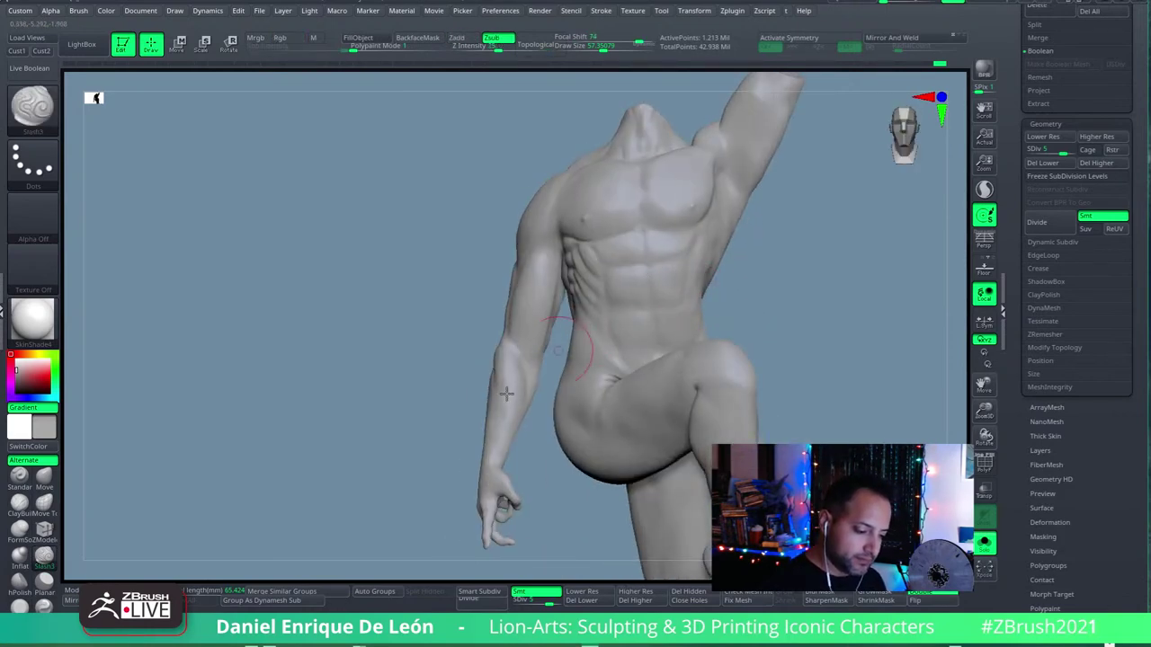
Step: Use the Move brush on a close-up torso to push the pectoral and chest masses
click(44, 475)
mouse_move(629, 306)
ctrl+right_down()
mouse_move(630, 272)
mouse_move(632, 331)
mouse_move(660, 337)
ctrl+right_up()
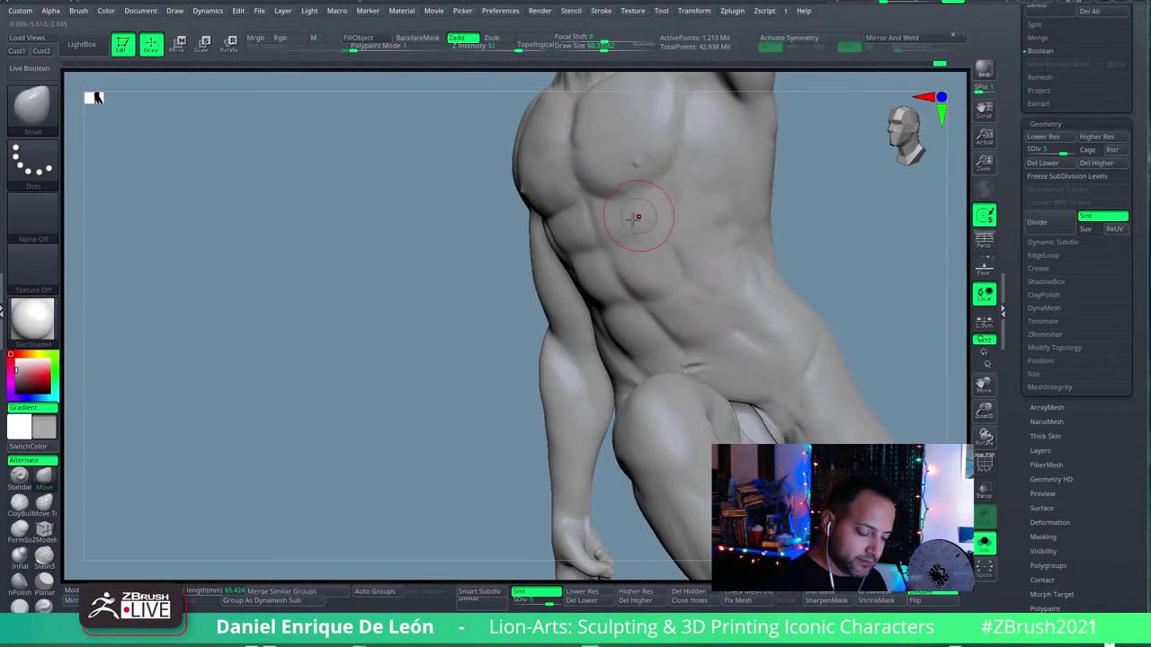
right_drag(637, 216, 615, 243)
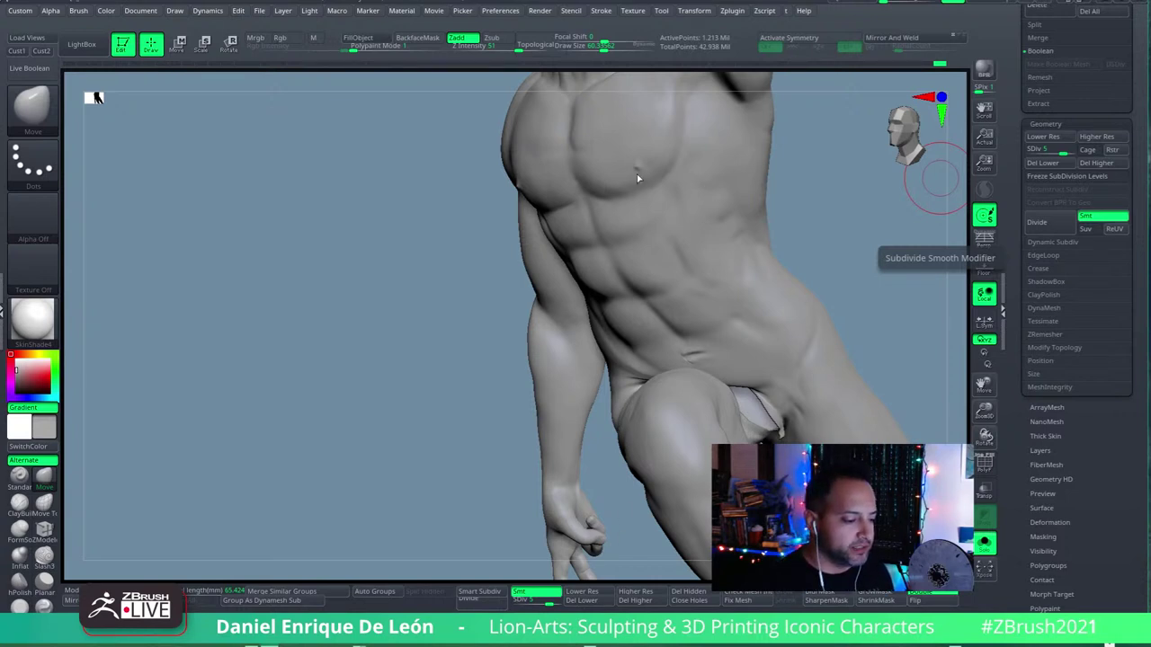
Step: View the winged sculpture from a low front angle at the higher subdivision level
mouse_move(430, 232)
mouse_down()
mouse_move(402, 237)
mouse_move(467, 243)
mouse_up()
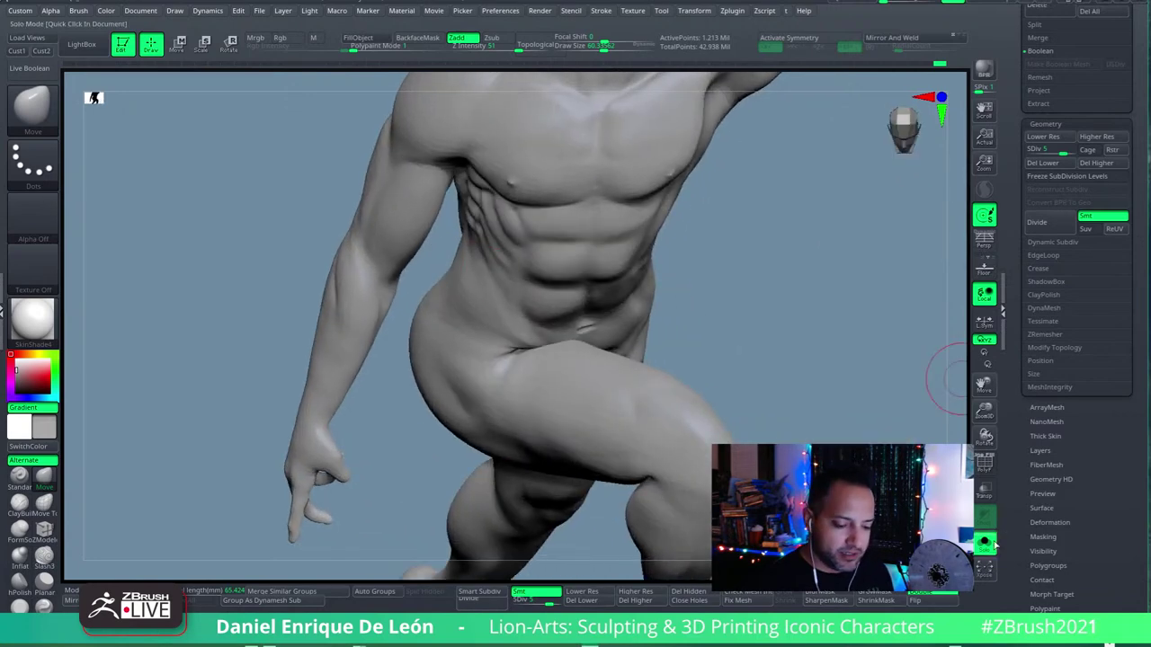
mouse_move(985, 409)
mouse_down()
mouse_move(1008, 404)
mouse_move(975, 395)
mouse_move(908, 433)
mouse_move(890, 422)
mouse_move(926, 418)
mouse_up()
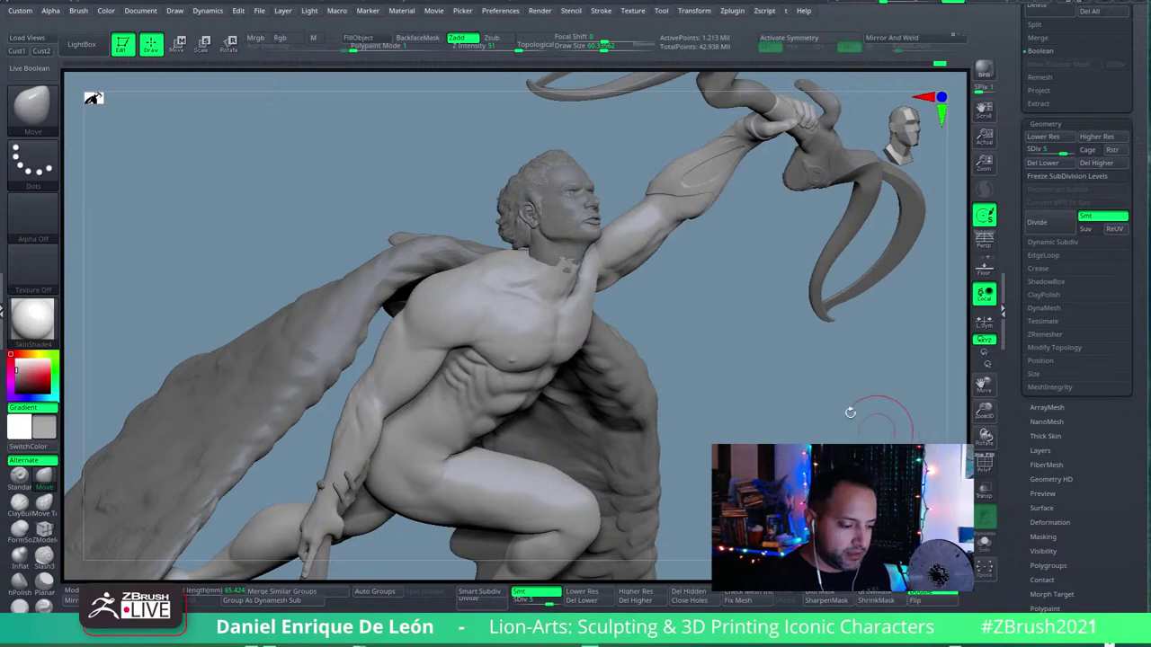
mouse_move(701, 526)
mouse_down()
mouse_move(792, 405)
mouse_move(813, 396)
mouse_move(803, 434)
mouse_move(818, 423)
mouse_up()
key(d)
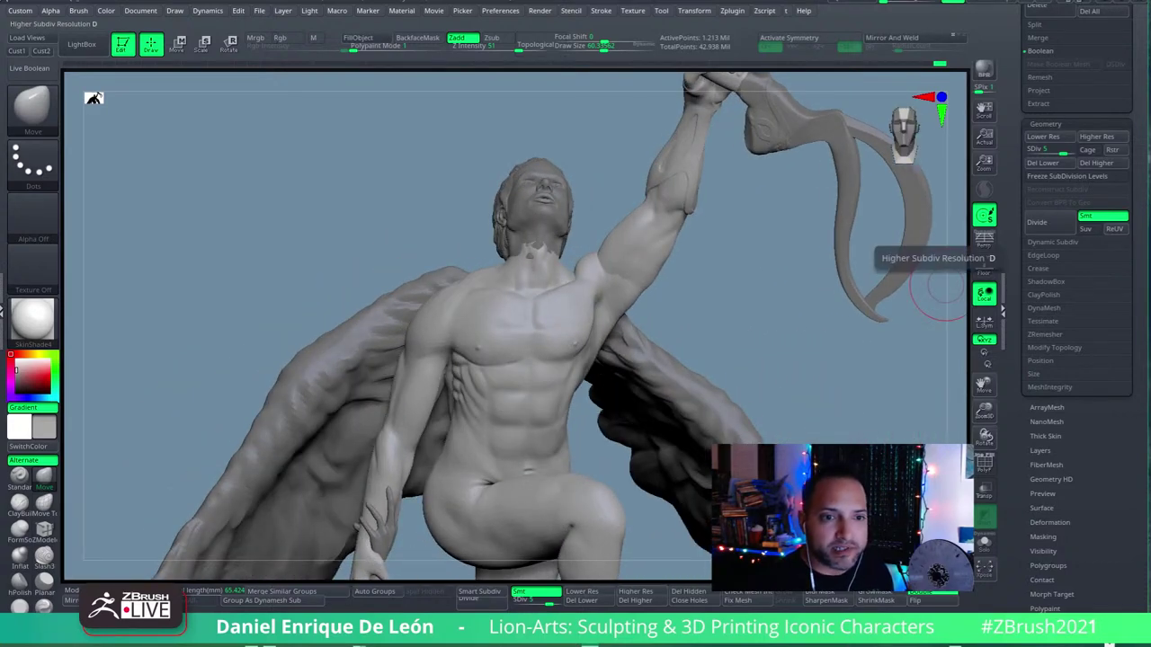
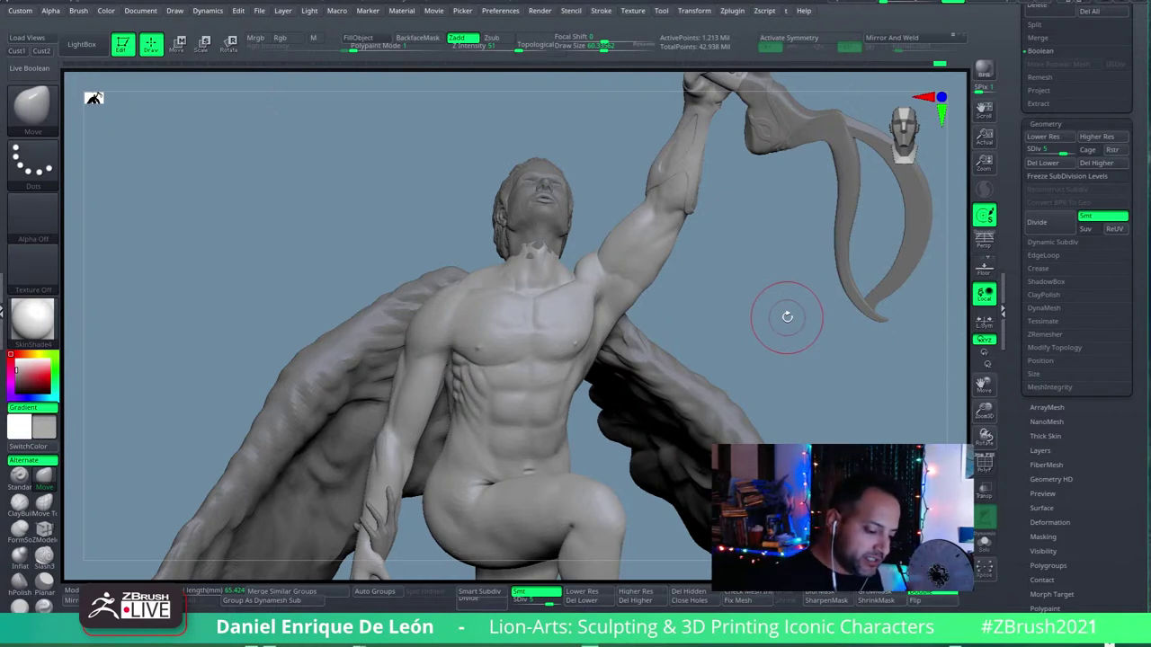
Step: Switch to the Slash3 brush in Zsub mode and carve creases into the abdomen from the side
mouse_move(770, 363)
mouse_down()
mouse_move(573, 362)
mouse_move(629, 342)
mouse_move(560, 360)
mouse_move(555, 350)
mouse_move(570, 367)
mouse_move(559, 304)
mouse_move(540, 390)
mouse_move(542, 334)
mouse_up()
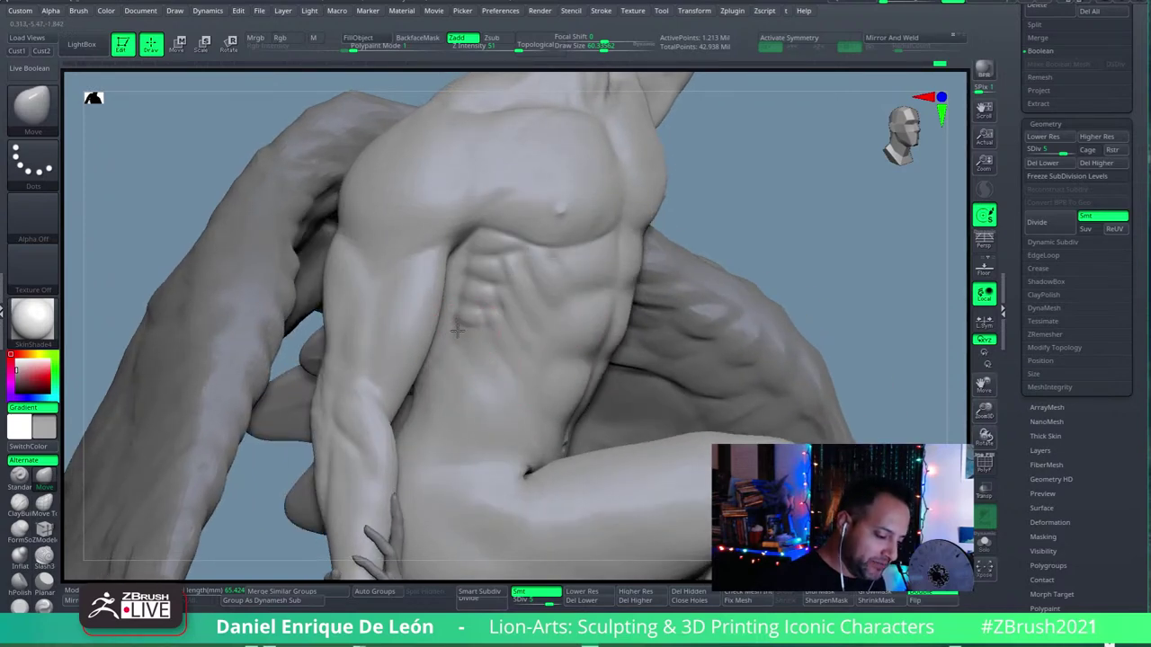
key(b)
key(s)
key(3)
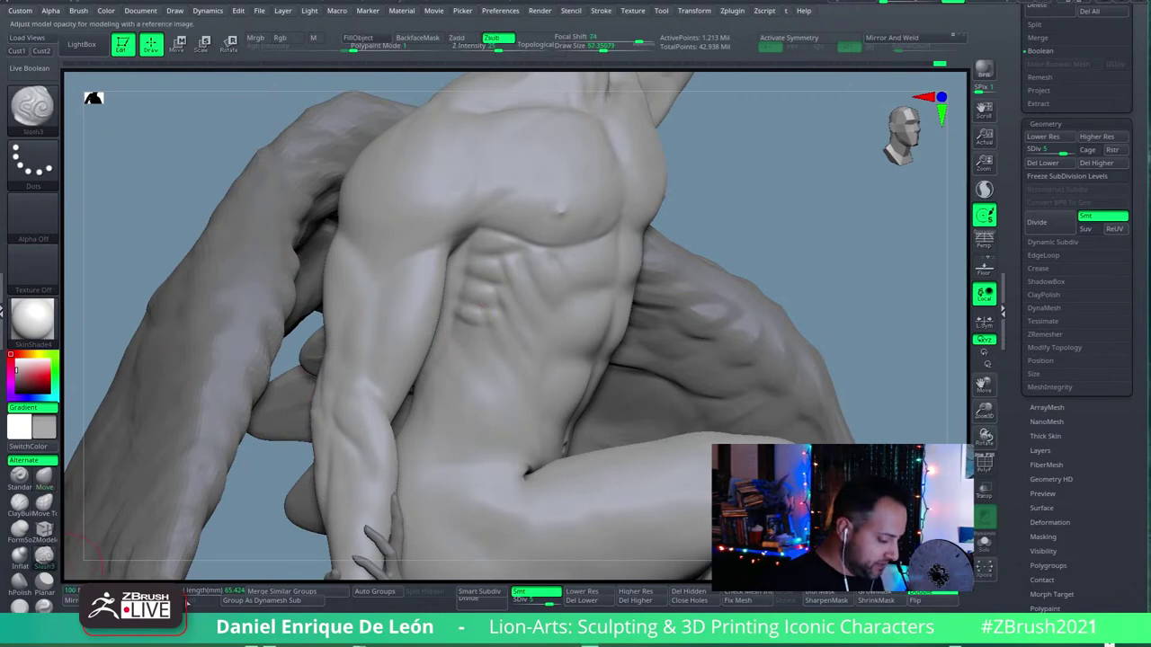
mouse_move(546, 358)
right_down()
mouse_move(680, 326)
mouse_move(727, 329)
mouse_move(611, 345)
mouse_move(601, 330)
mouse_move(629, 342)
mouse_move(624, 331)
mouse_move(699, 303)
mouse_move(723, 274)
mouse_move(697, 308)
mouse_move(712, 280)
right_up()
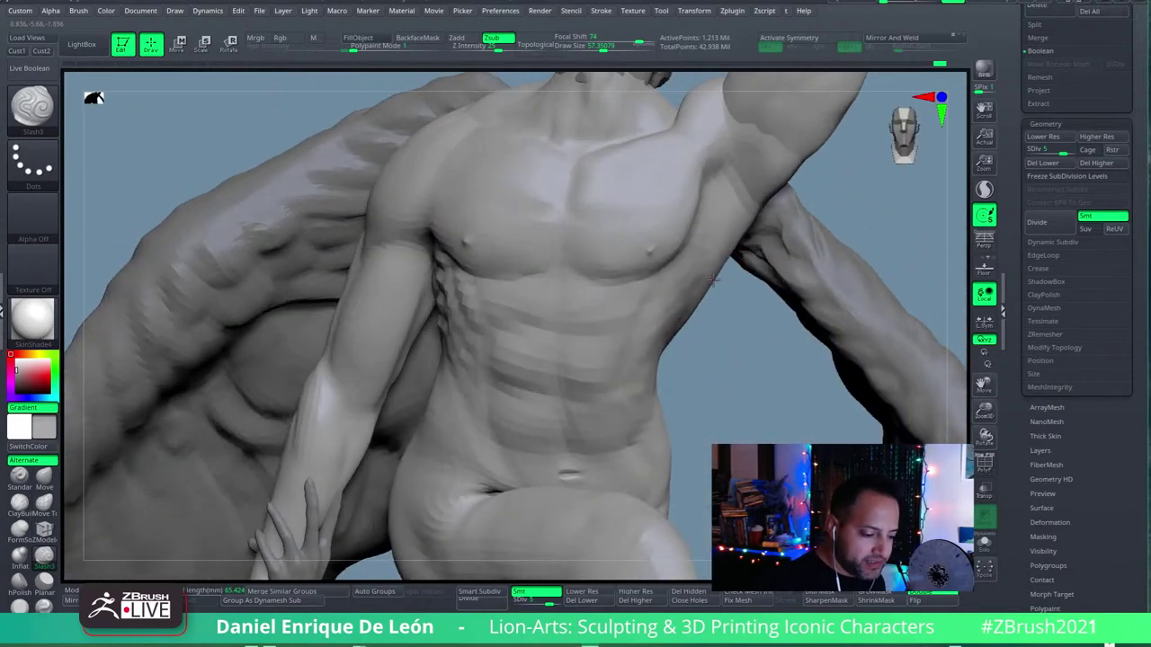
Step: Reshape the left pectoral's nipple with the Move brush, then Shift-smooth the chest
click(44, 477)
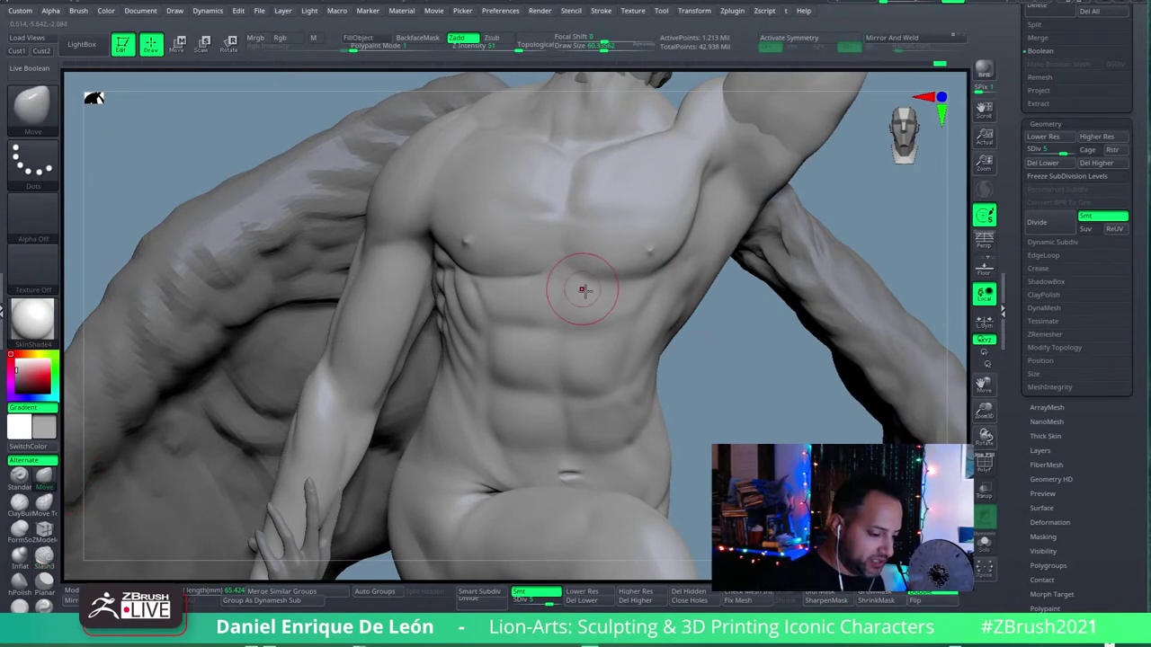
mouse_move(583, 290)
right_down()
mouse_move(621, 218)
mouse_move(617, 278)
right_up()
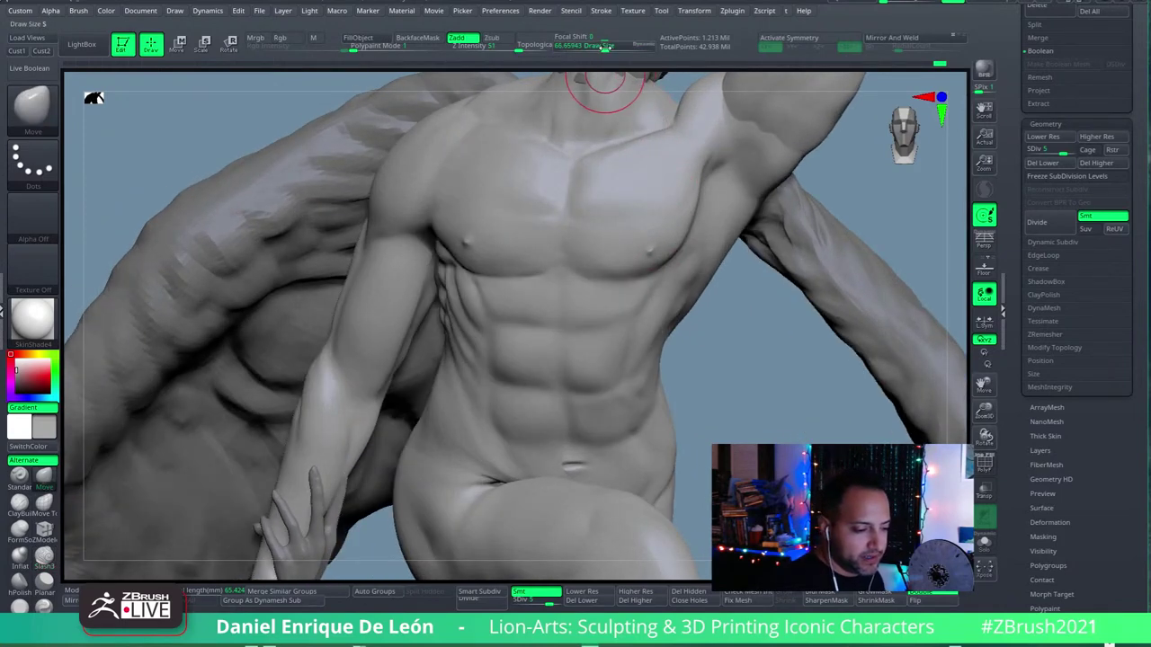
right_drag(638, 334, 629, 308)
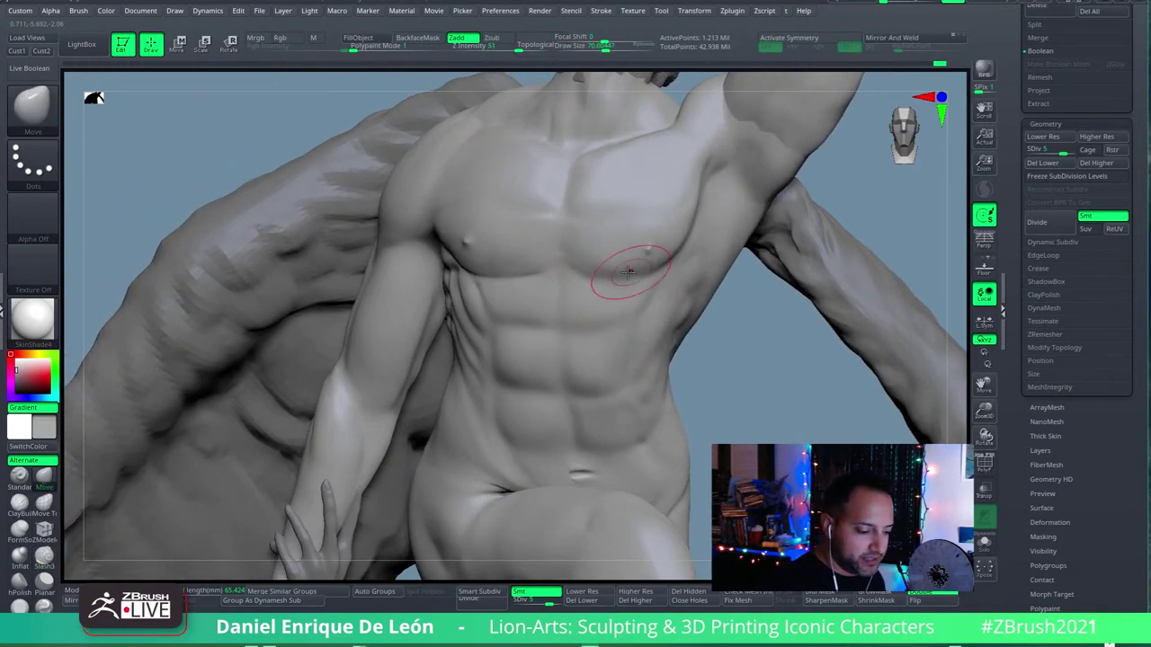
key(shift)
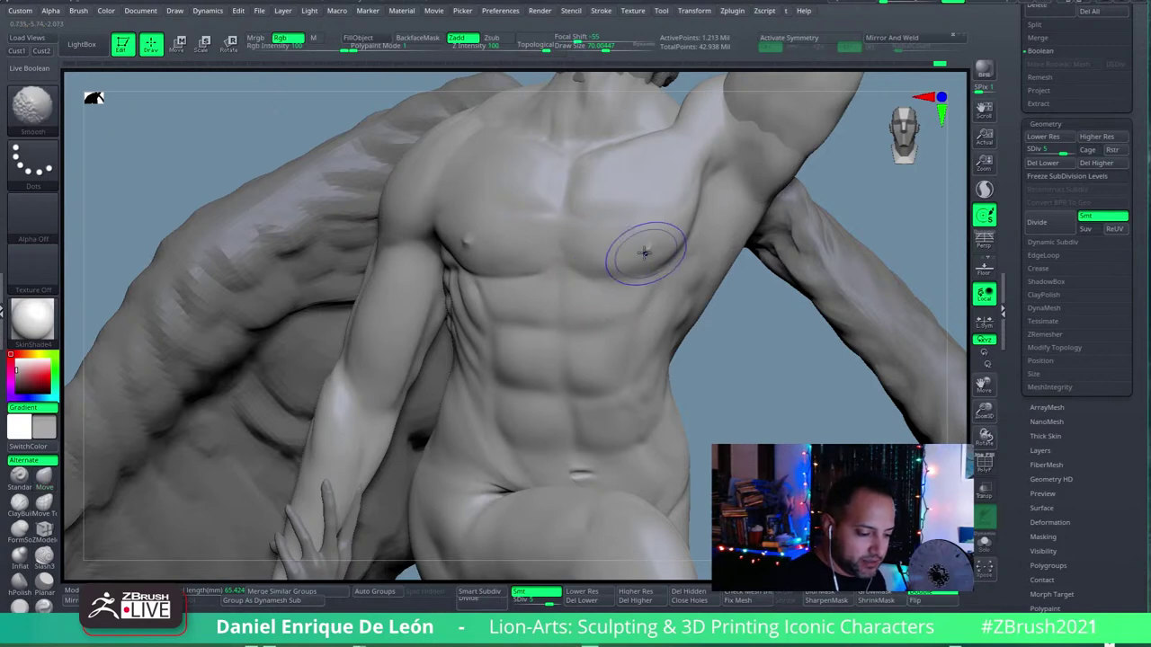
mouse_move(649, 247)
ctrl+right_down()
mouse_move(663, 216)
mouse_move(647, 246)
mouse_move(695, 234)
mouse_move(620, 270)
mouse_move(630, 257)
mouse_move(636, 280)
ctrl+right_up()
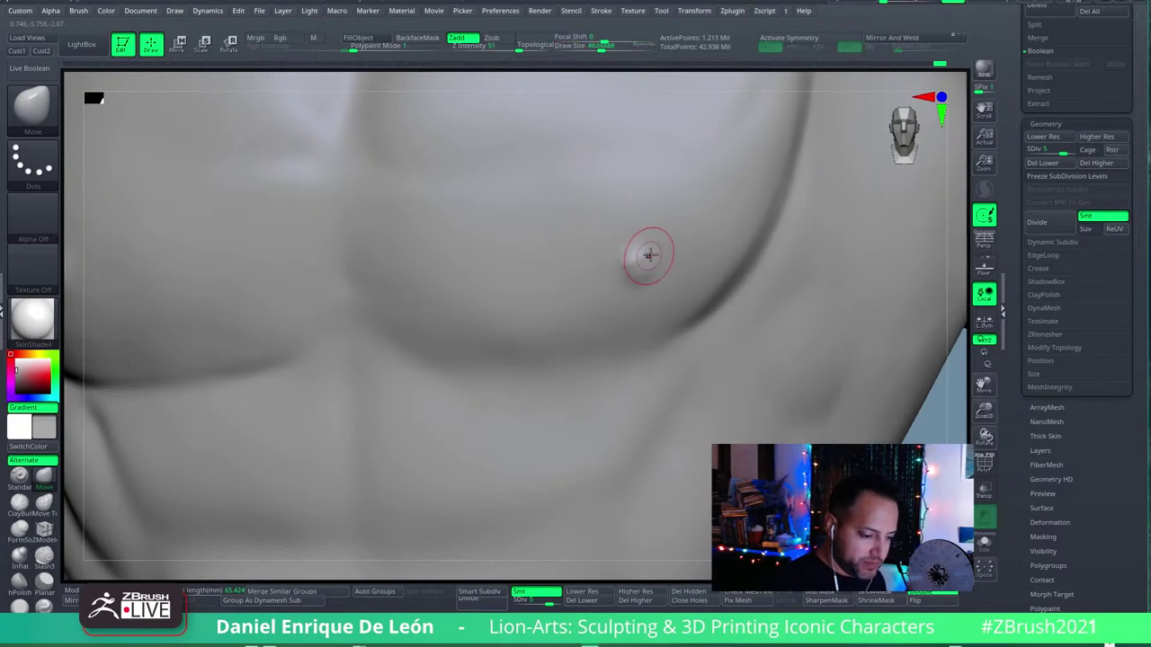
Step: Smooth around the right nipple, raise Draw Size to about 97, and smooth the front of the shoulder
key(shift)
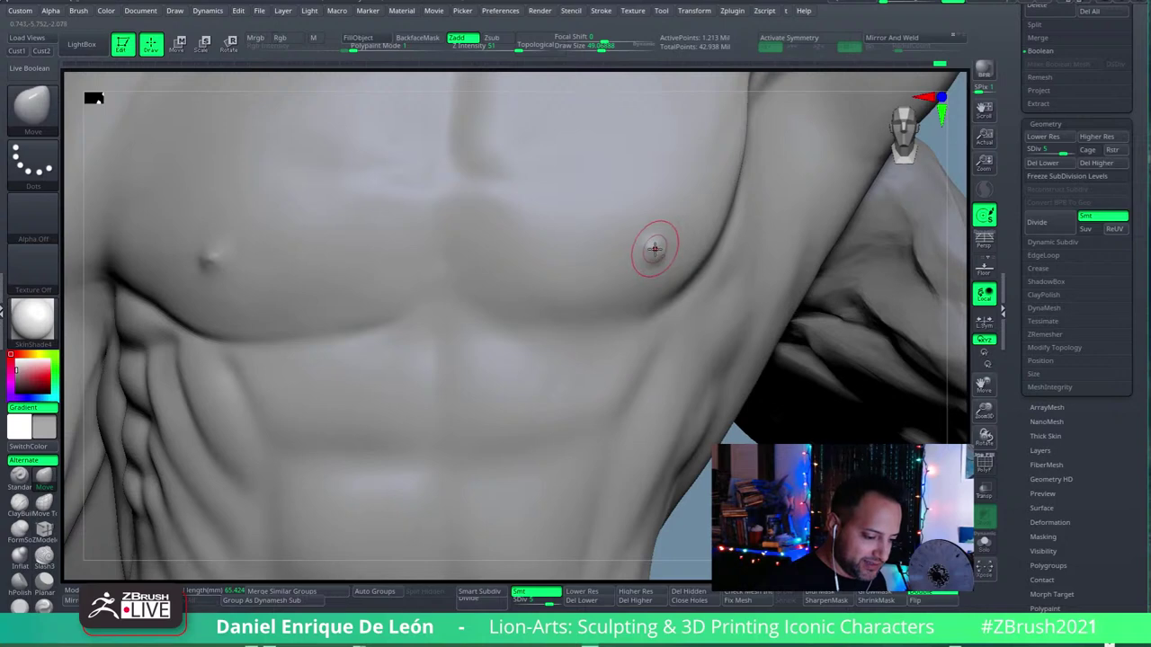
mouse_move(527, 275)
right_down()
mouse_move(624, 282)
mouse_move(525, 261)
mouse_move(514, 247)
mouse_move(663, 218)
mouse_move(624, 300)
mouse_move(701, 309)
mouse_move(621, 327)
mouse_move(609, 264)
mouse_move(653, 278)
mouse_move(660, 329)
mouse_move(617, 264)
mouse_move(606, 333)
mouse_move(614, 329)
right_up()
key(shift)
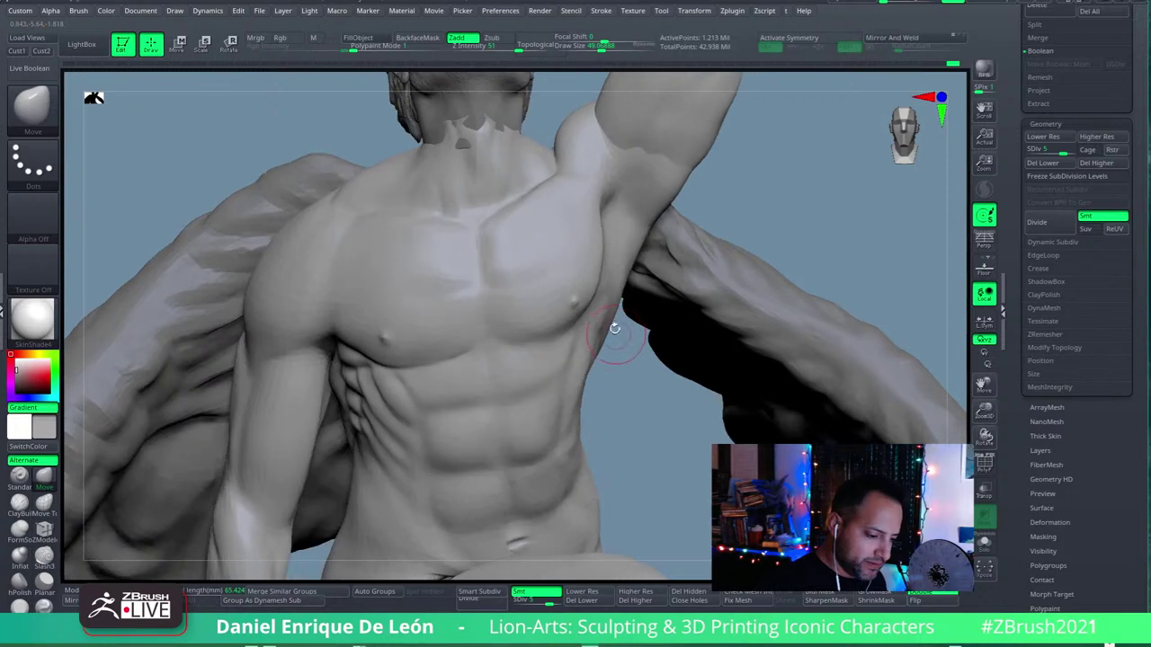
key(s)
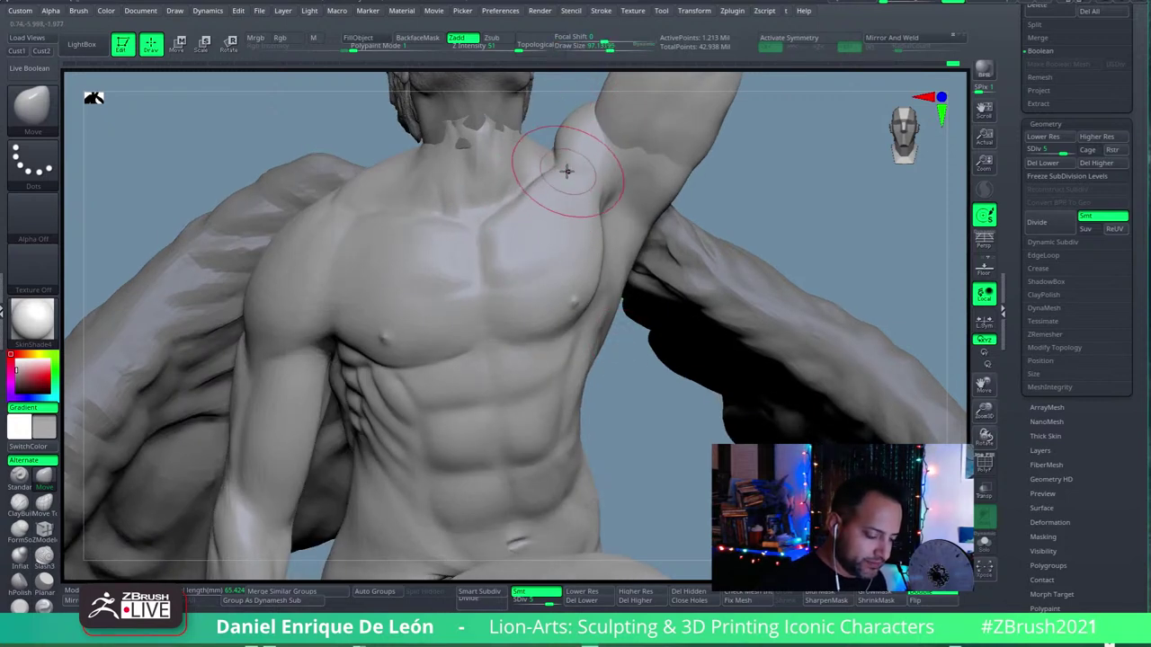
mouse_move(565, 171)
right_down()
mouse_move(552, 237)
mouse_move(519, 192)
mouse_move(570, 200)
mouse_move(552, 188)
mouse_move(560, 154)
mouse_move(617, 278)
mouse_move(627, 227)
mouse_move(649, 244)
mouse_move(673, 243)
mouse_move(660, 332)
mouse_move(634, 259)
mouse_move(707, 245)
mouse_move(657, 265)
mouse_move(663, 346)
mouse_move(615, 299)
mouse_move(634, 349)
mouse_move(728, 422)
mouse_move(766, 376)
right_up()
key(shift)
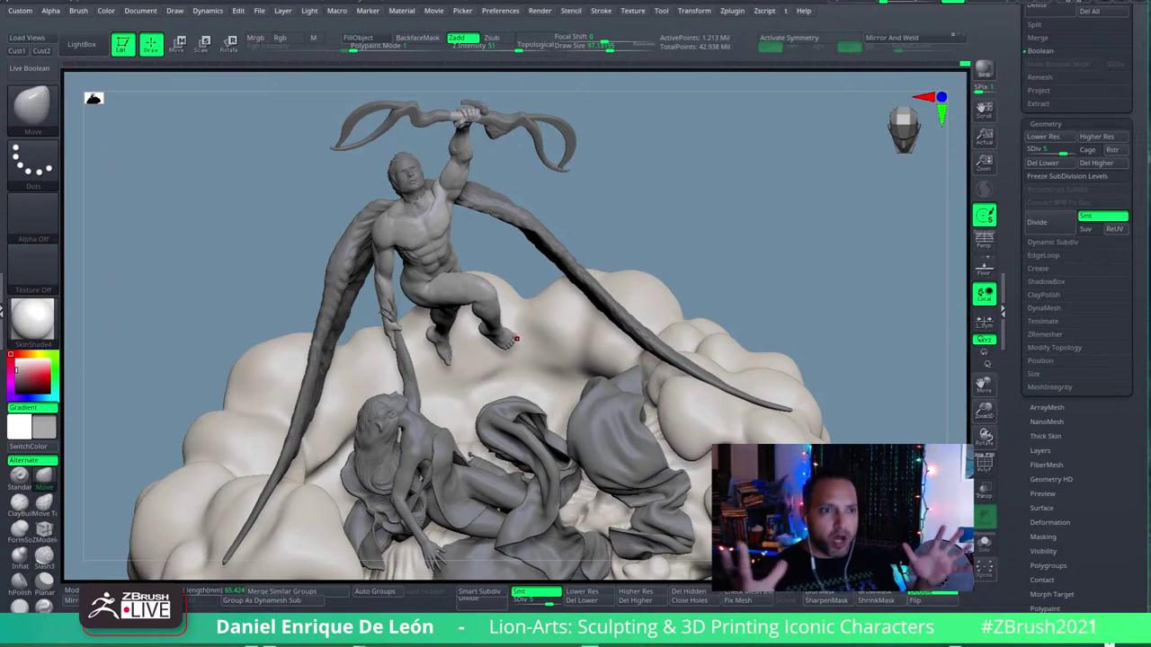
Step: Scroll the right tray up to the Tool palette's Subtool list showing the 31 subtools
scroll(1040, 184, up, 8)
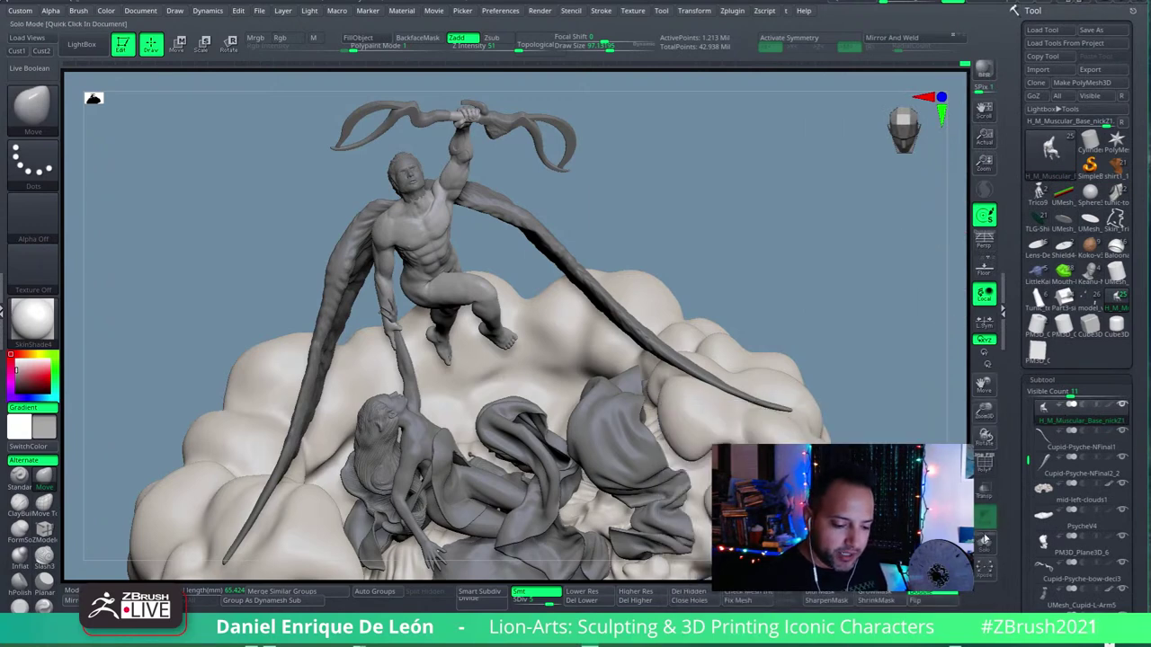
Step: Solo Cupid's body, drop it to the lowest SDiv, enable PolyF, and orbit to inspect it
click(985, 542)
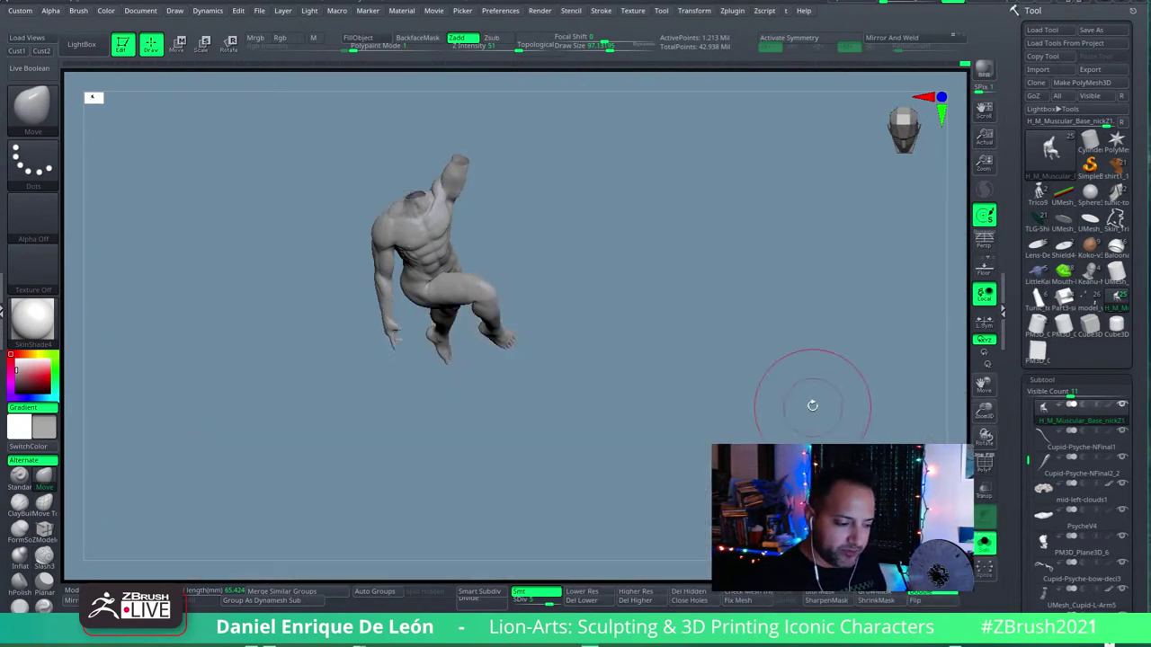
drag(812, 405, 553, 598)
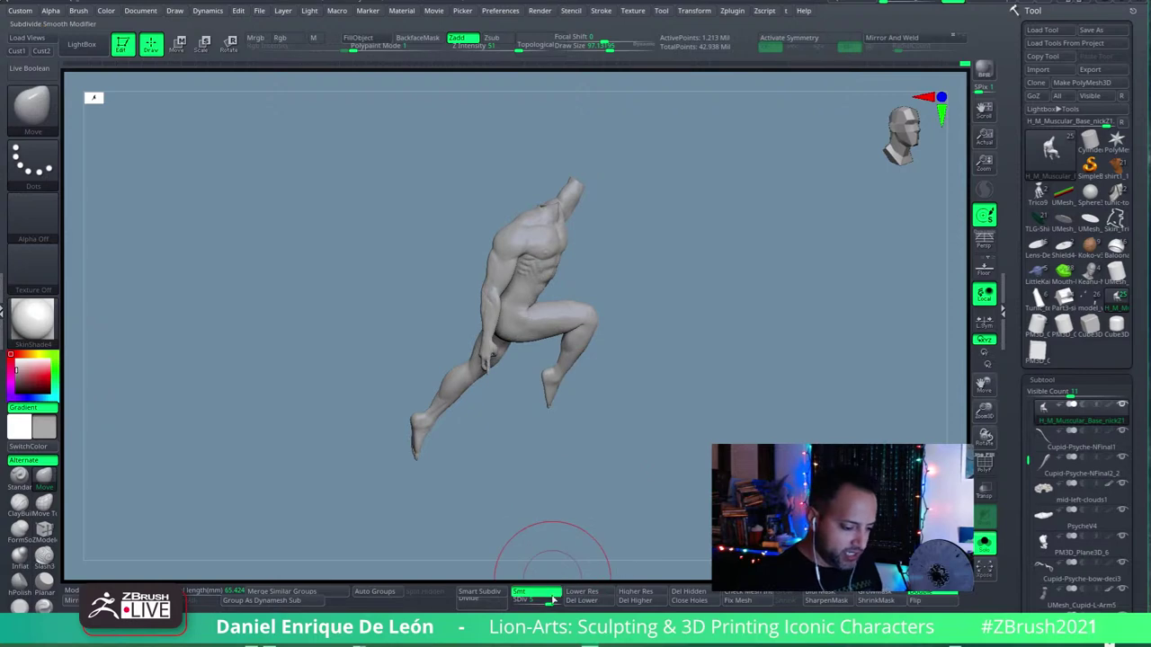
key(shift+d)
key(shift+d)
key(shift+d)
key(shift+d)
drag(630, 504, 602, 336)
mouse_move(985, 409)
mouse_down()
mouse_move(989, 396)
mouse_move(996, 410)
mouse_up()
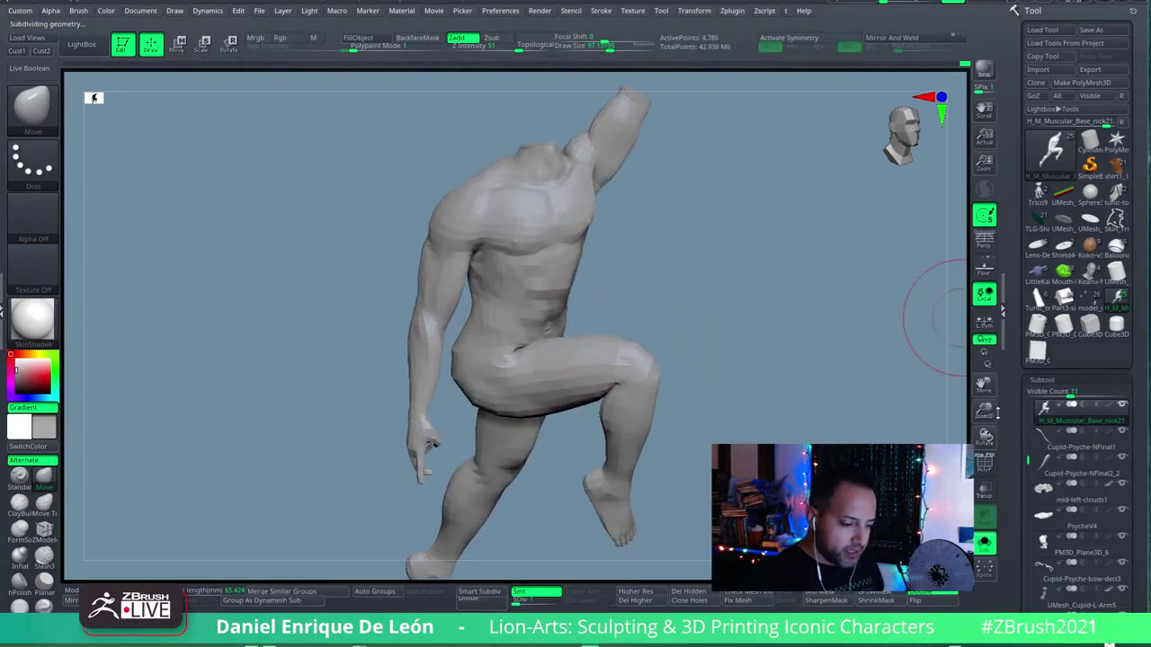
click(985, 463)
drag(776, 411, 739, 411)
drag(714, 455, 778, 400)
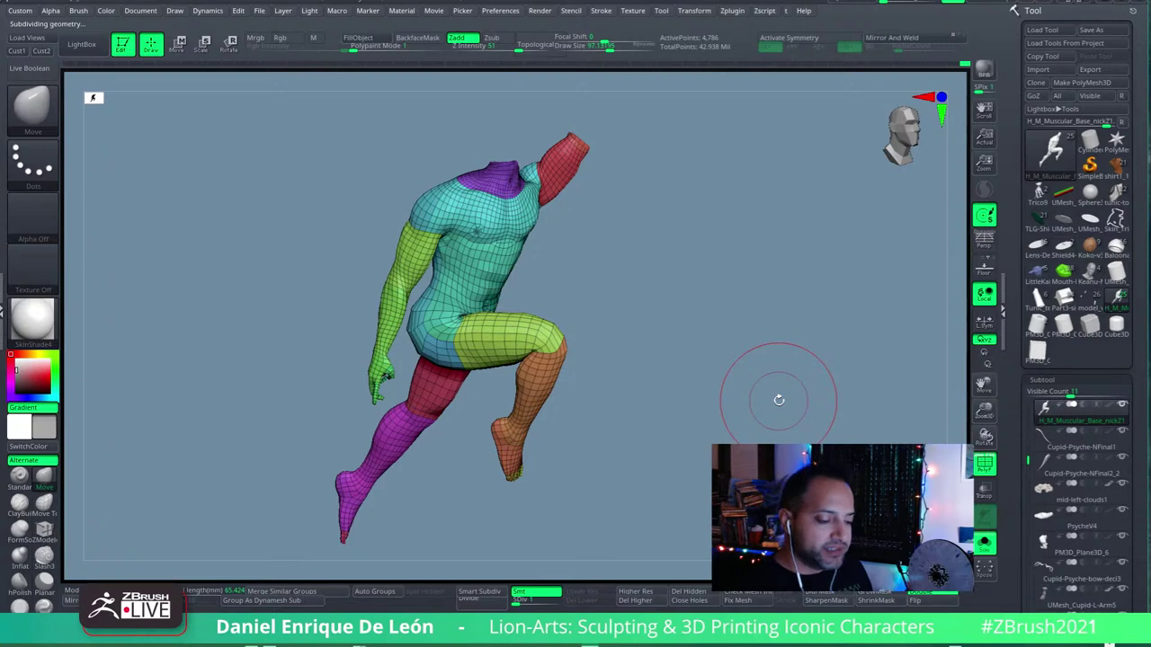
drag(935, 396, 751, 442)
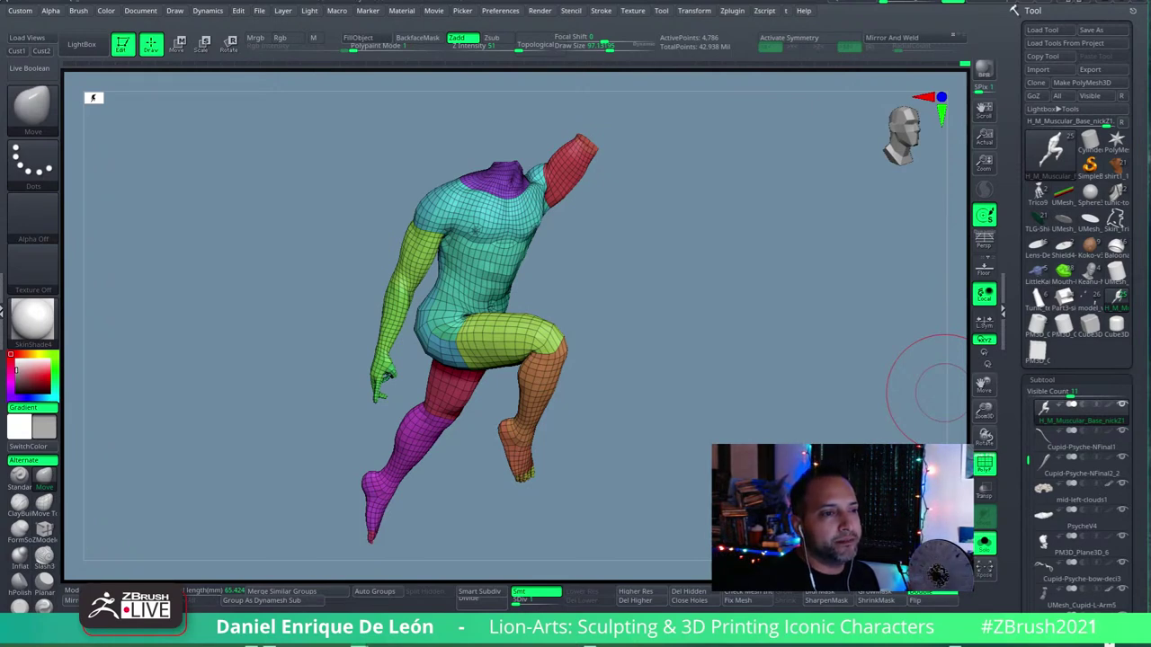
Step: Bring the Lion-Arts portfolio window over ZBrush and page through the statue photos
key(alt+Tab)
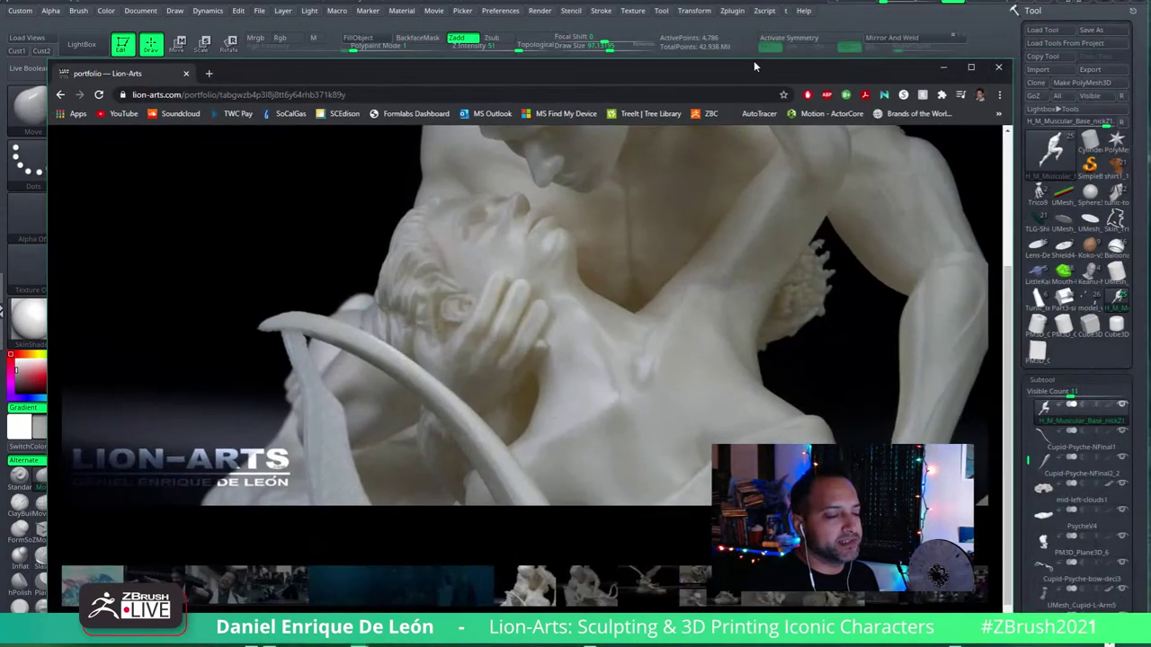
drag(753, 60, 744, 9)
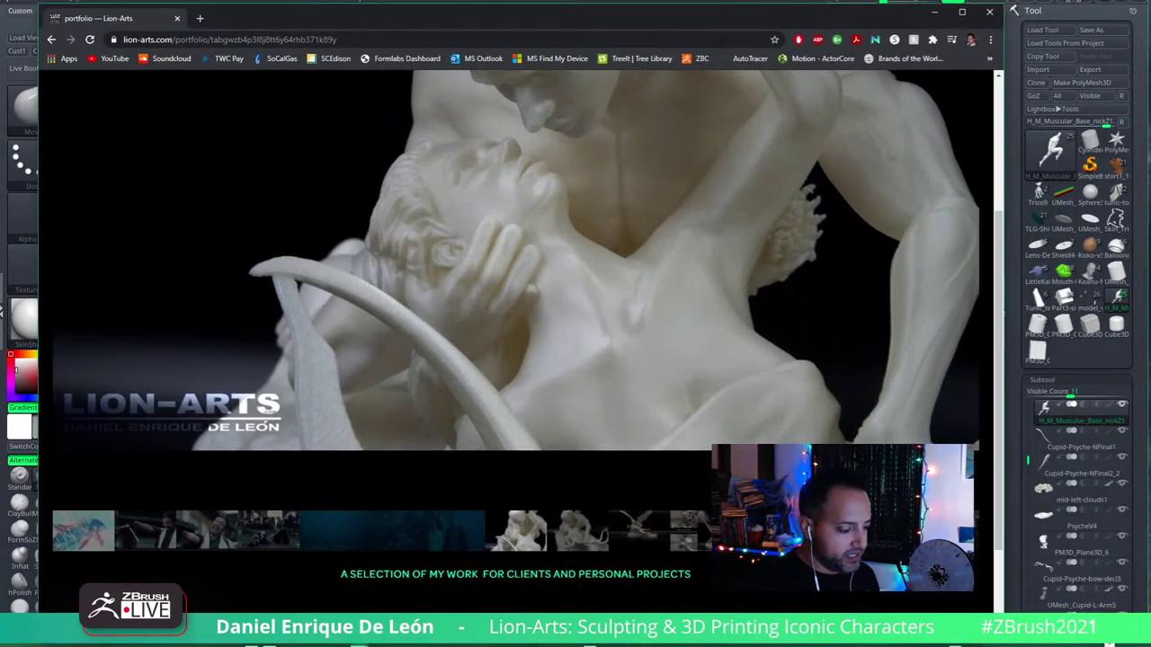
scroll(529, 332, up, 3)
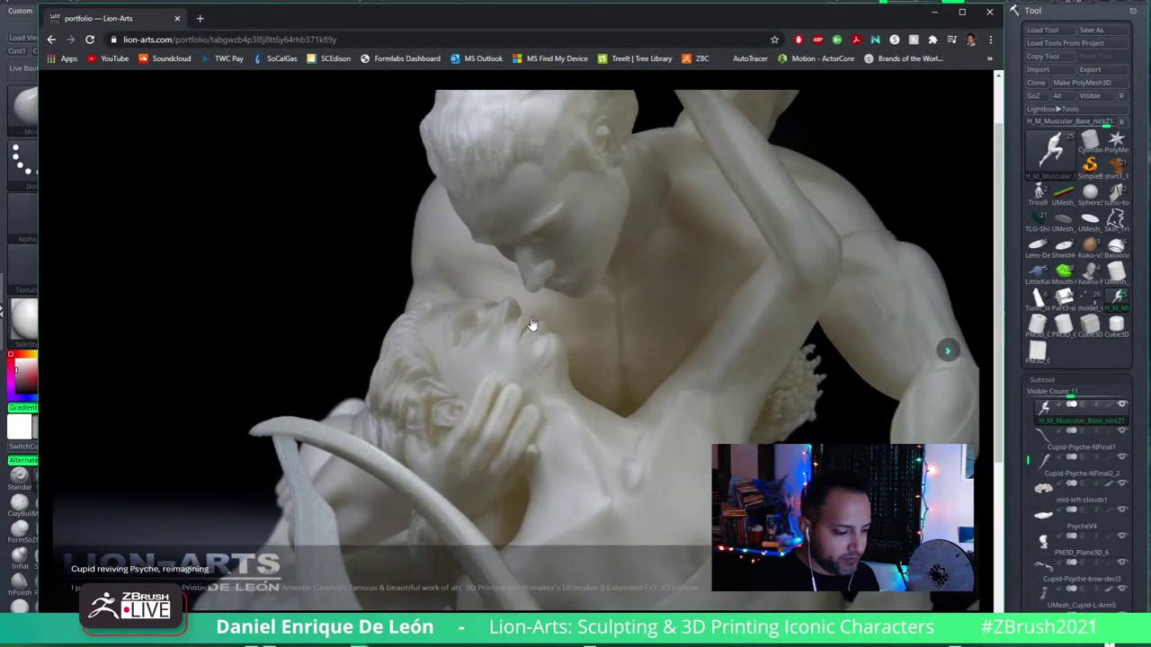
click(948, 347)
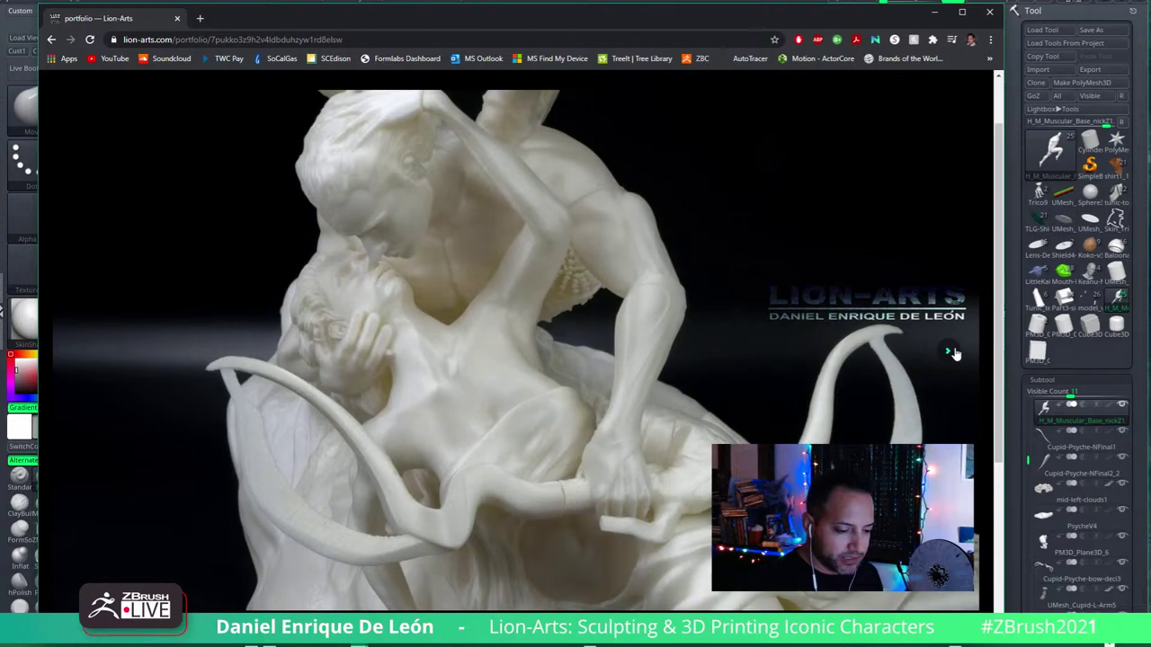
click(941, 353)
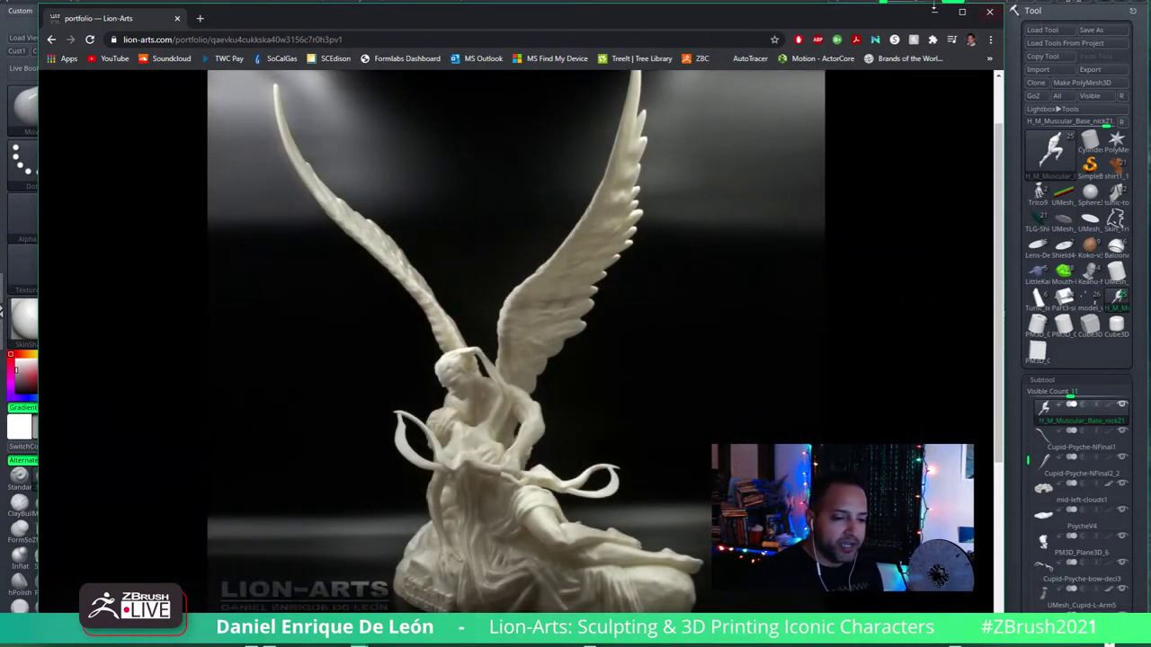
Step: Advance to the render and print comparison slide, then open a new blank tab
drag(753, 13, 752, 4)
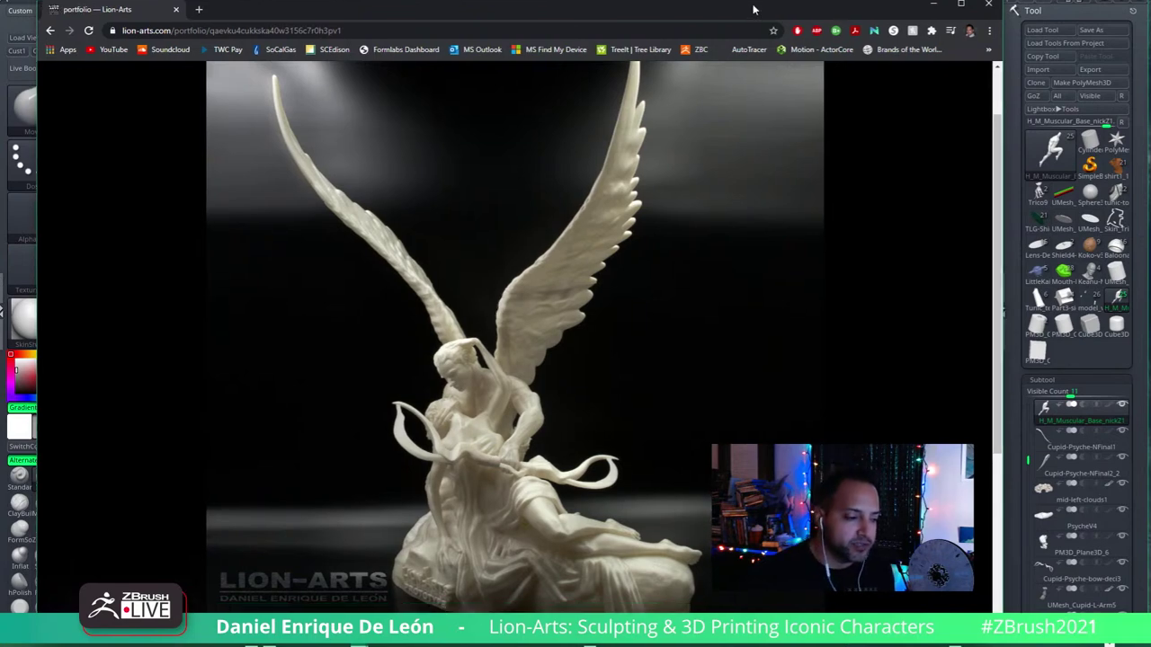
click(943, 342)
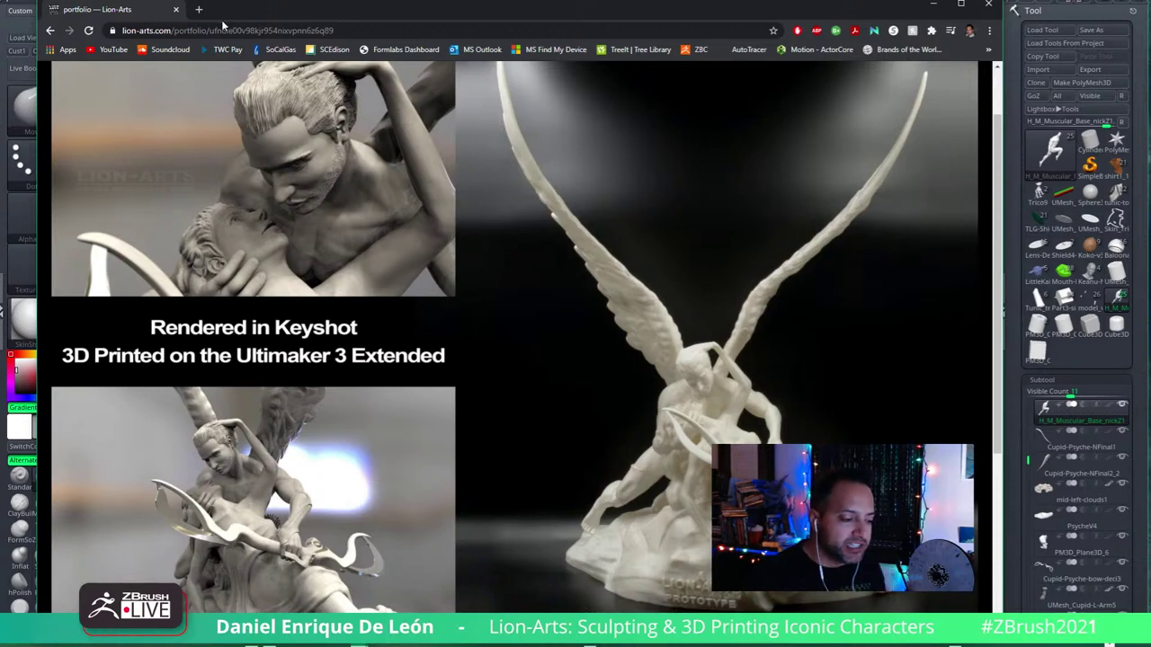
click(199, 9)
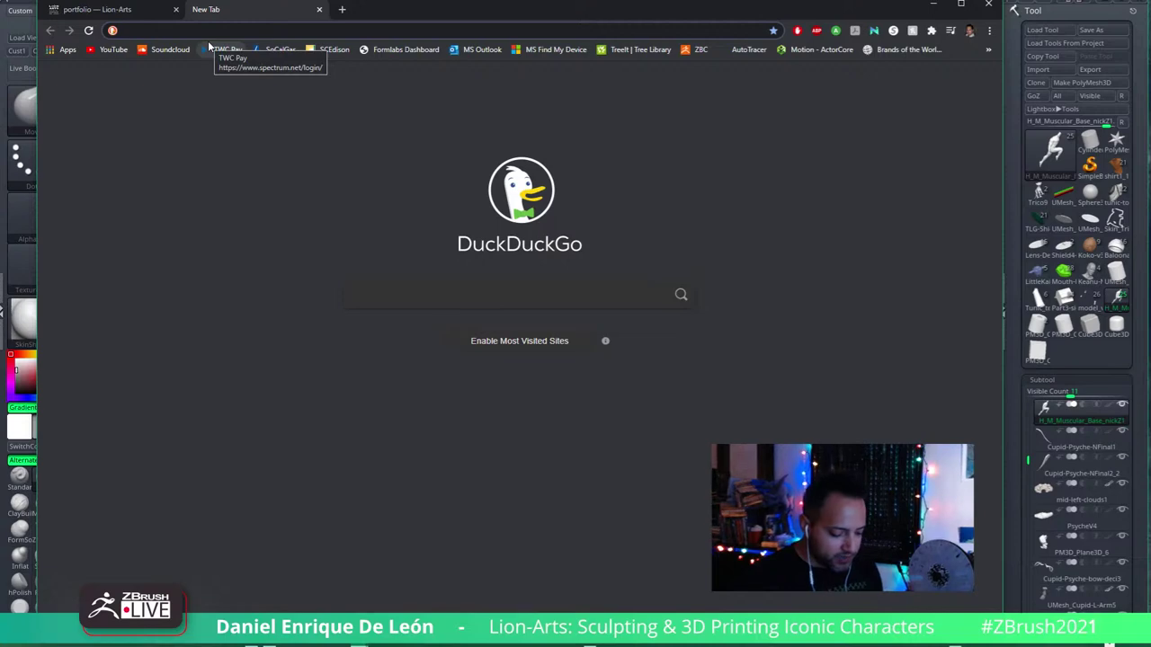
Step: Search for 'psyche revived by cupid's kiss' and switch to the Images results
text(cu)
key(BackSpace)
key(BackSpace)
text(p)
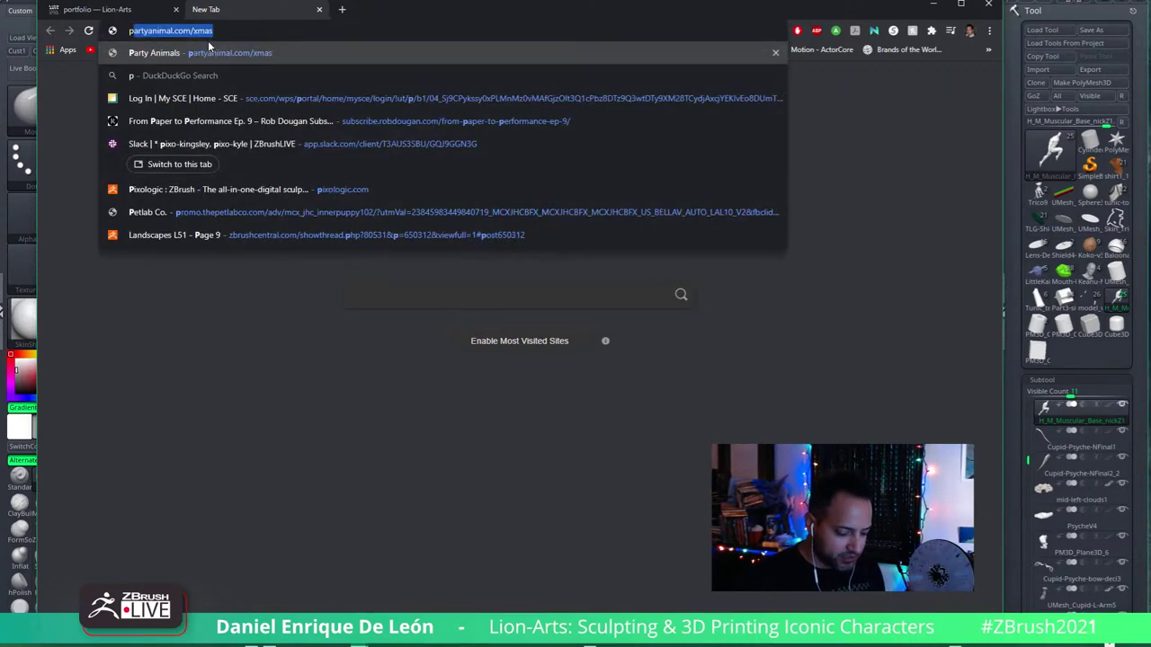
text(syche rev)
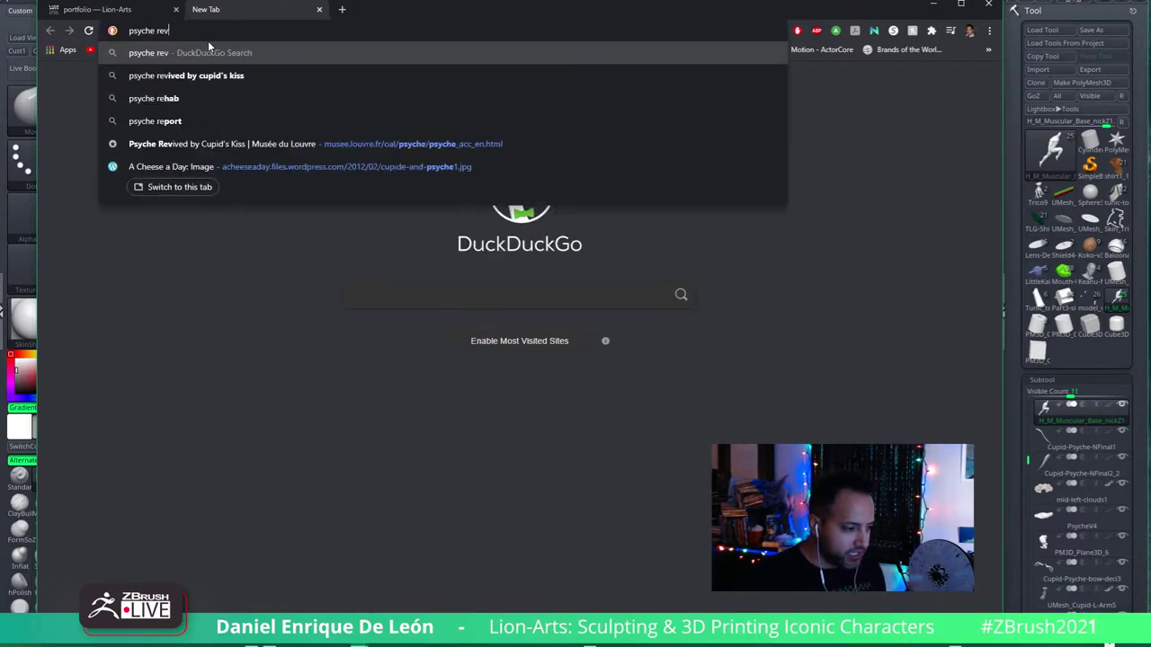
click(203, 80)
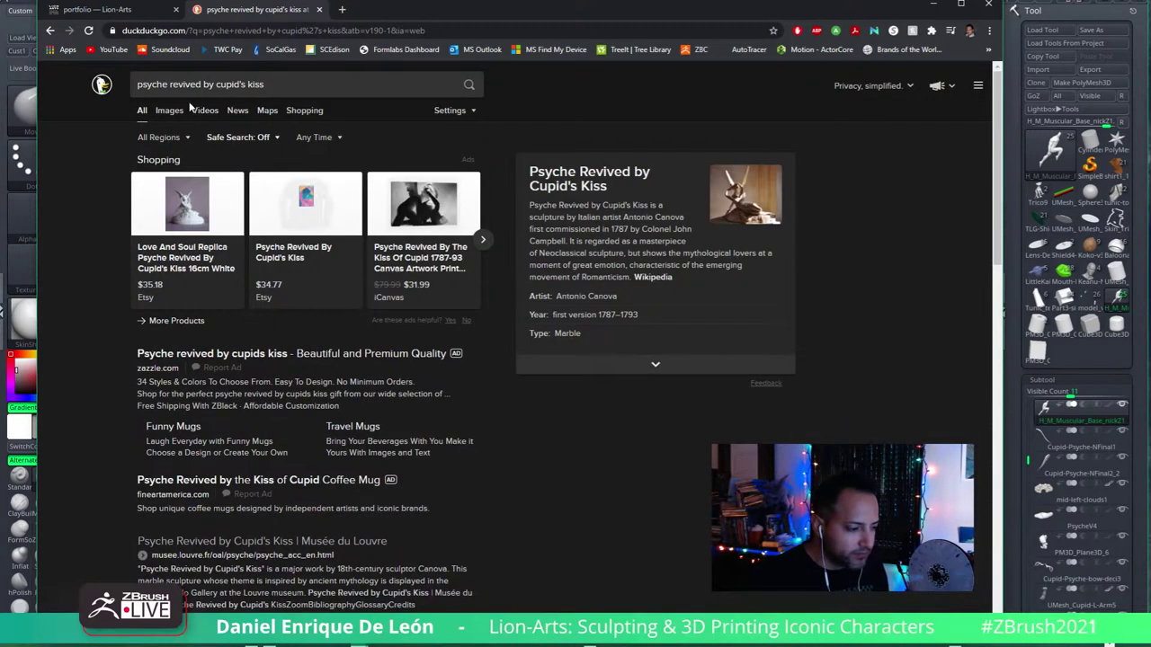
click(170, 110)
click(586, 199)
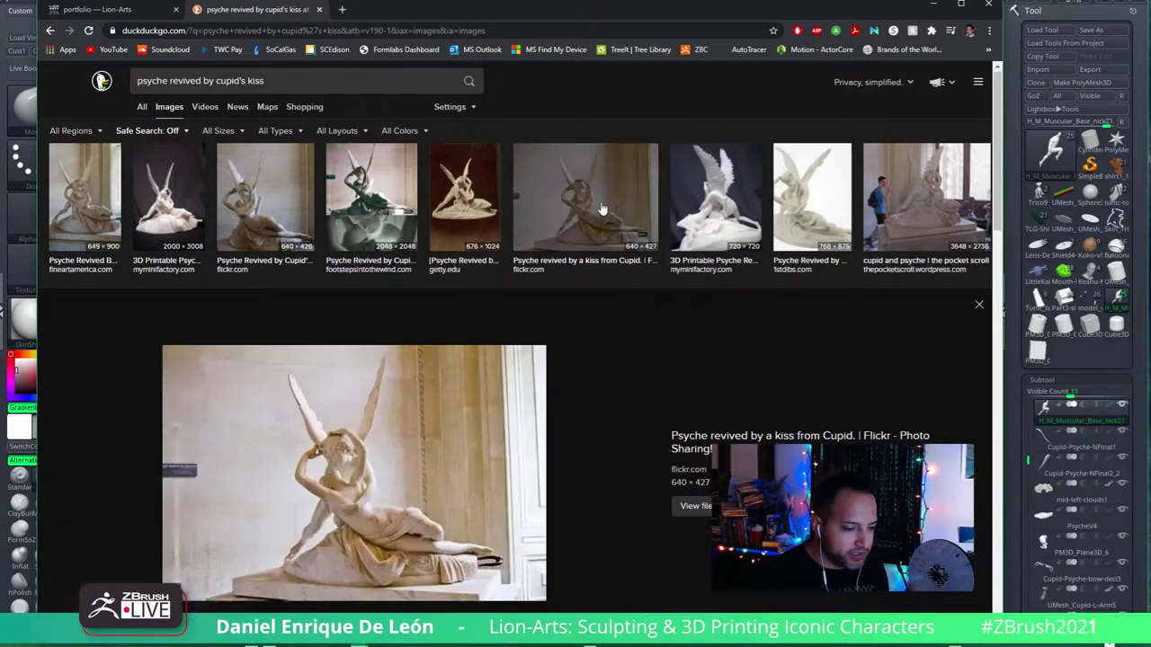
click(391, 479)
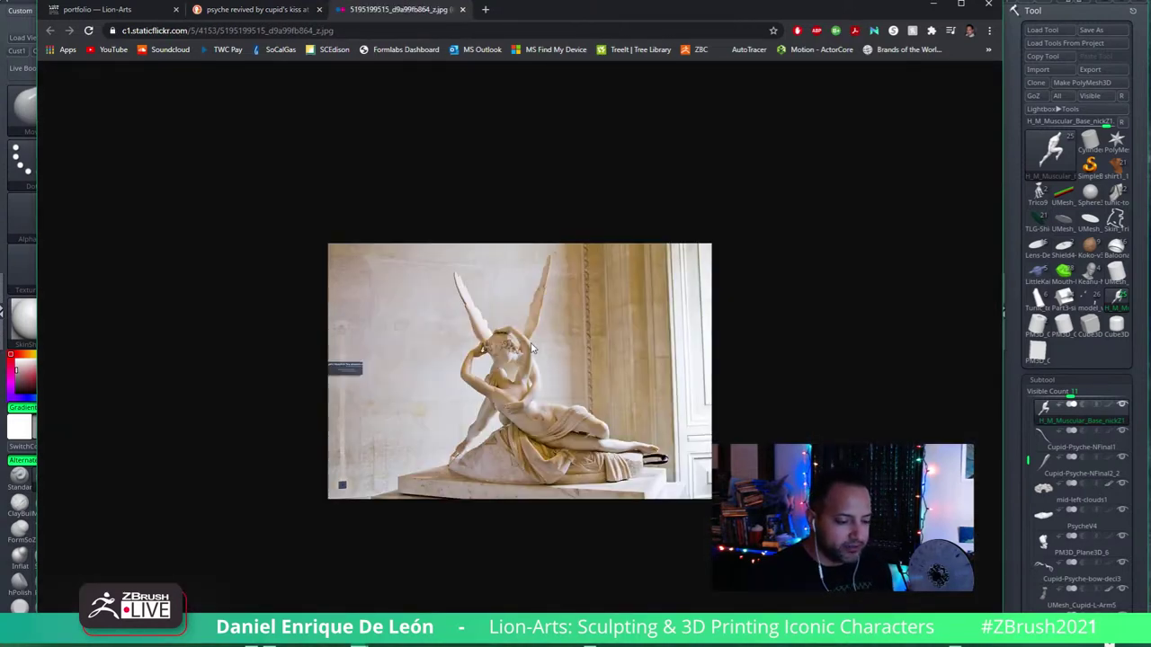
click(461, 9)
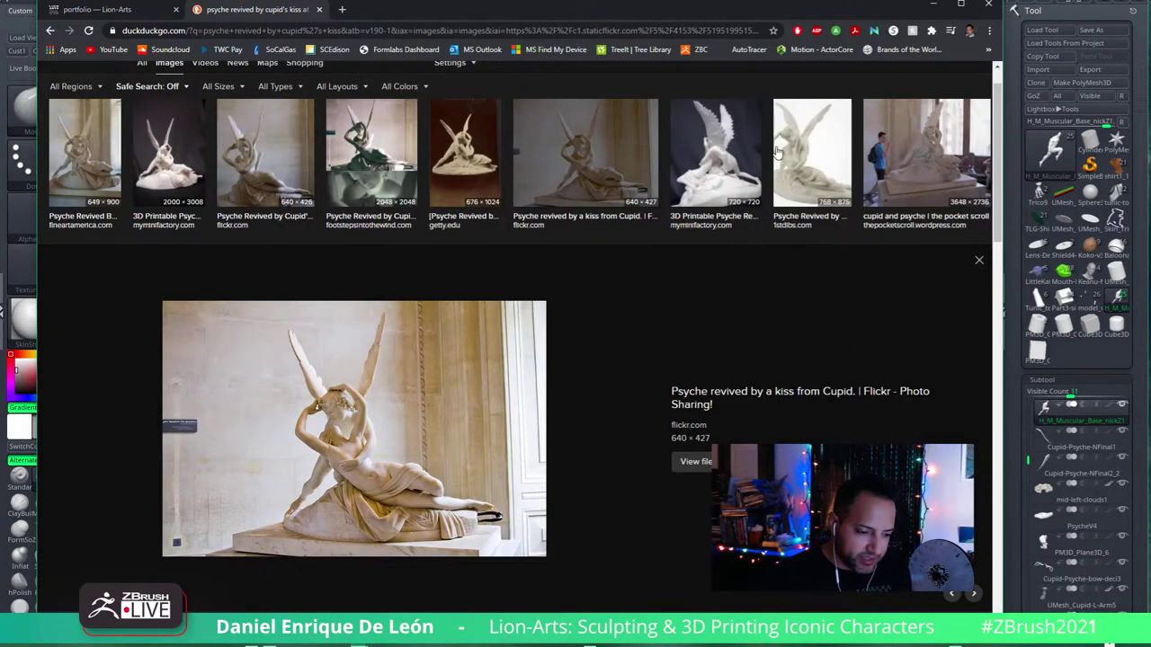
click(917, 164)
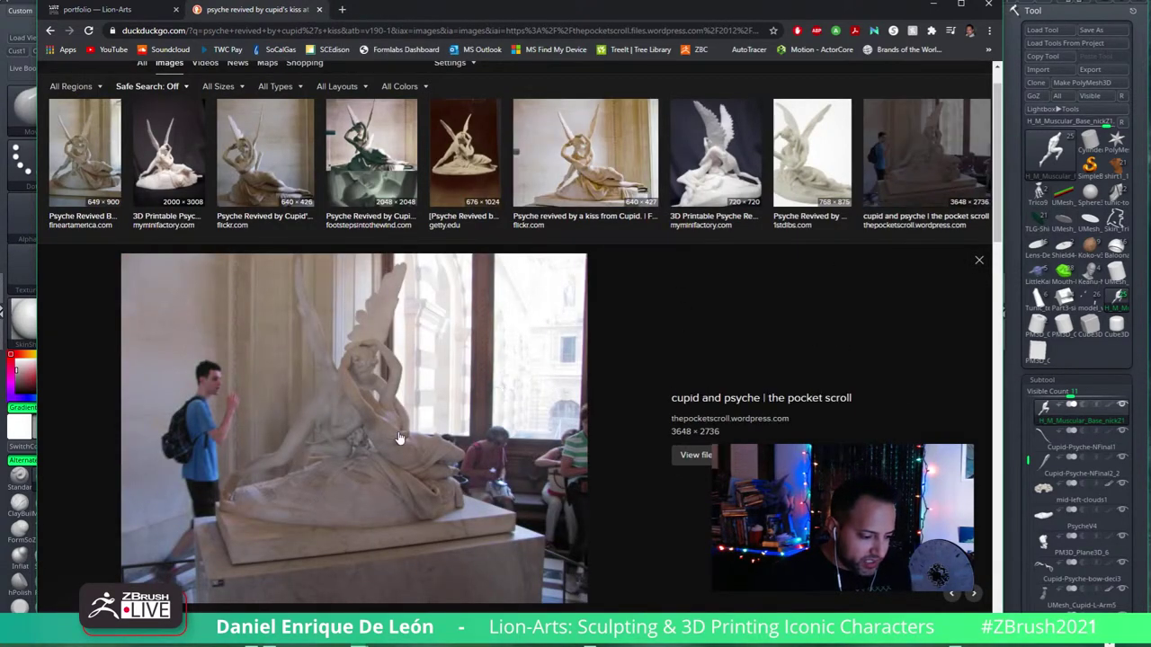
click(694, 455)
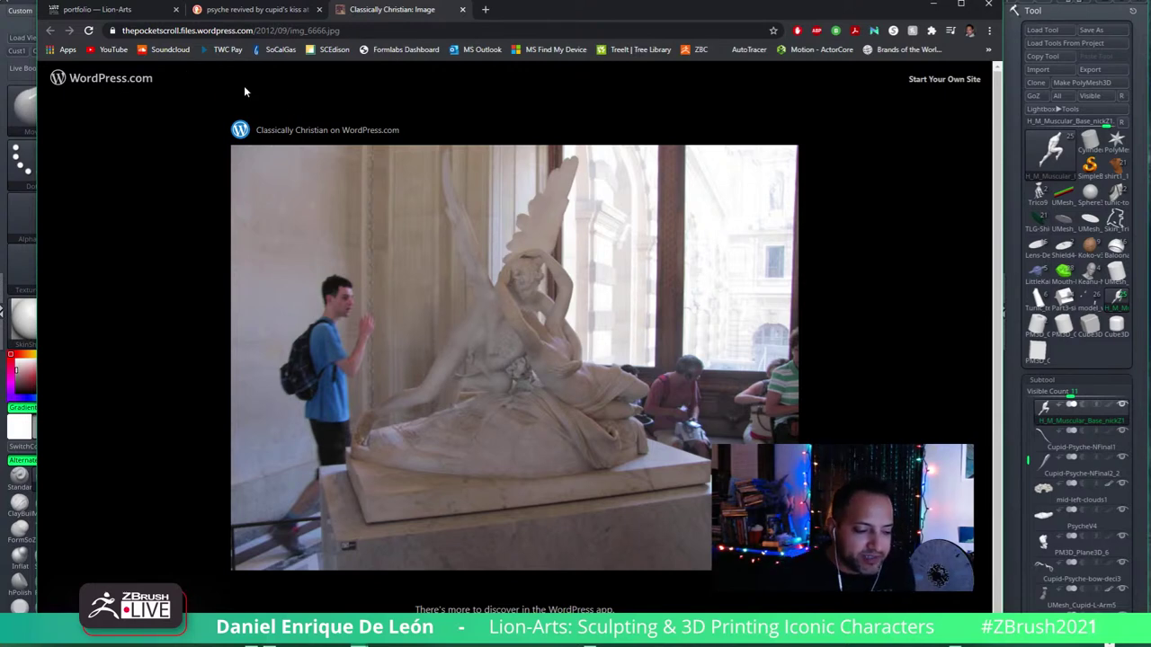
click(462, 9)
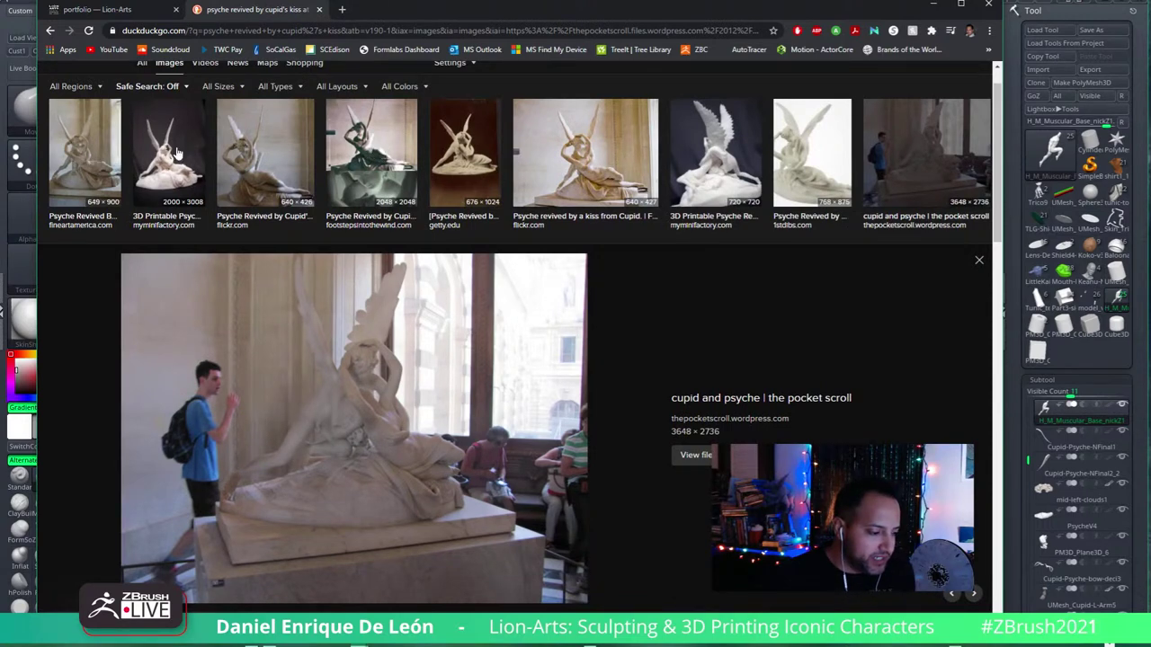
click(454, 167)
click(99, 142)
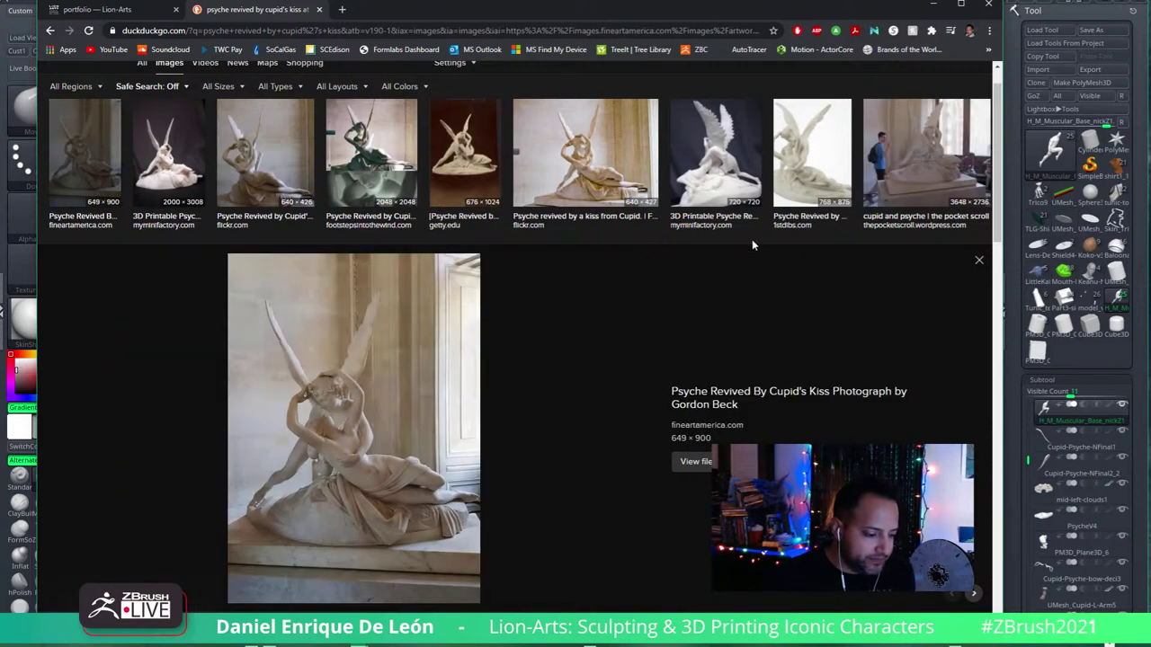
scroll(717, 325, down, 3)
scroll(717, 325, down, 3)
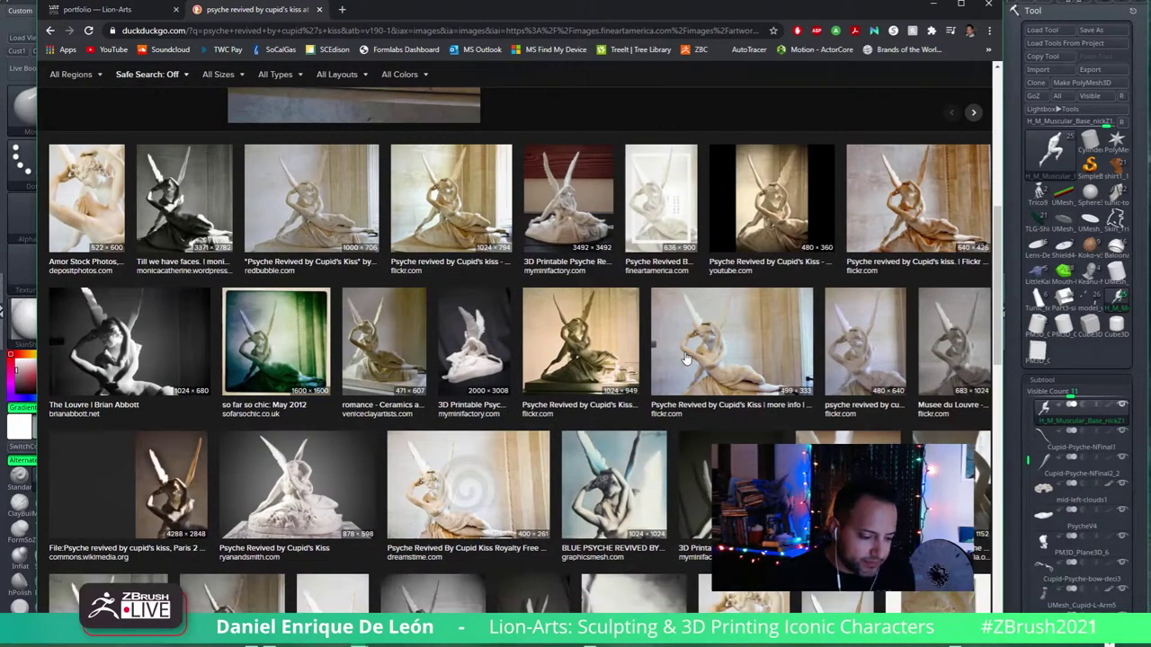
click(724, 329)
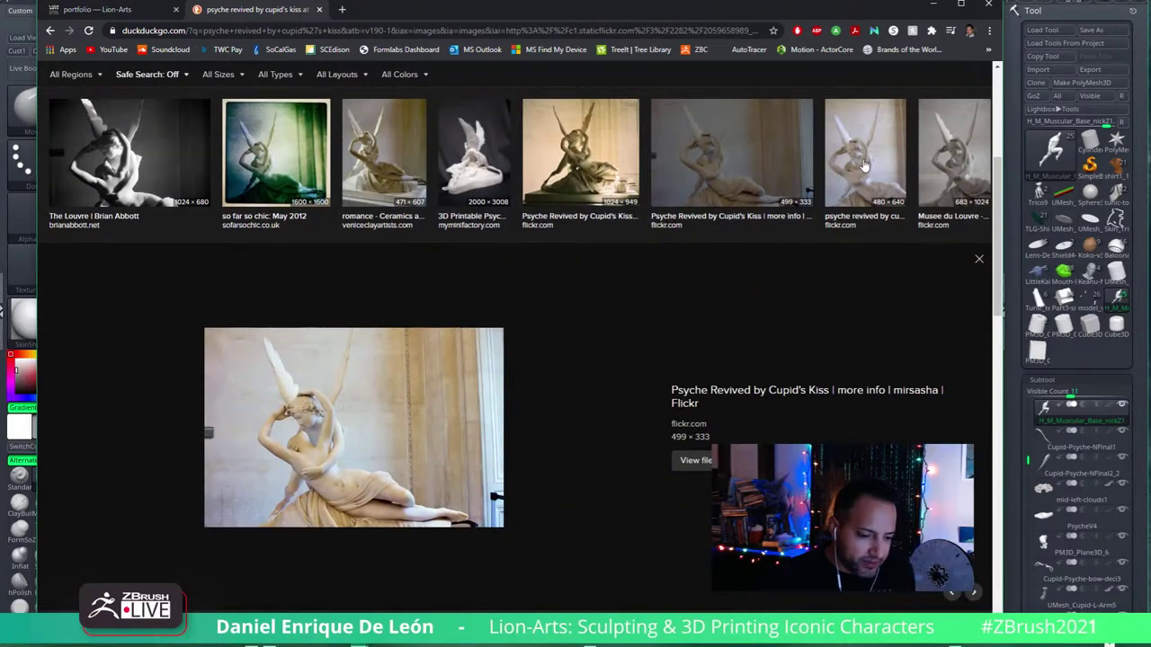
scroll(728, 248, up, 2)
scroll(728, 247, up, 2)
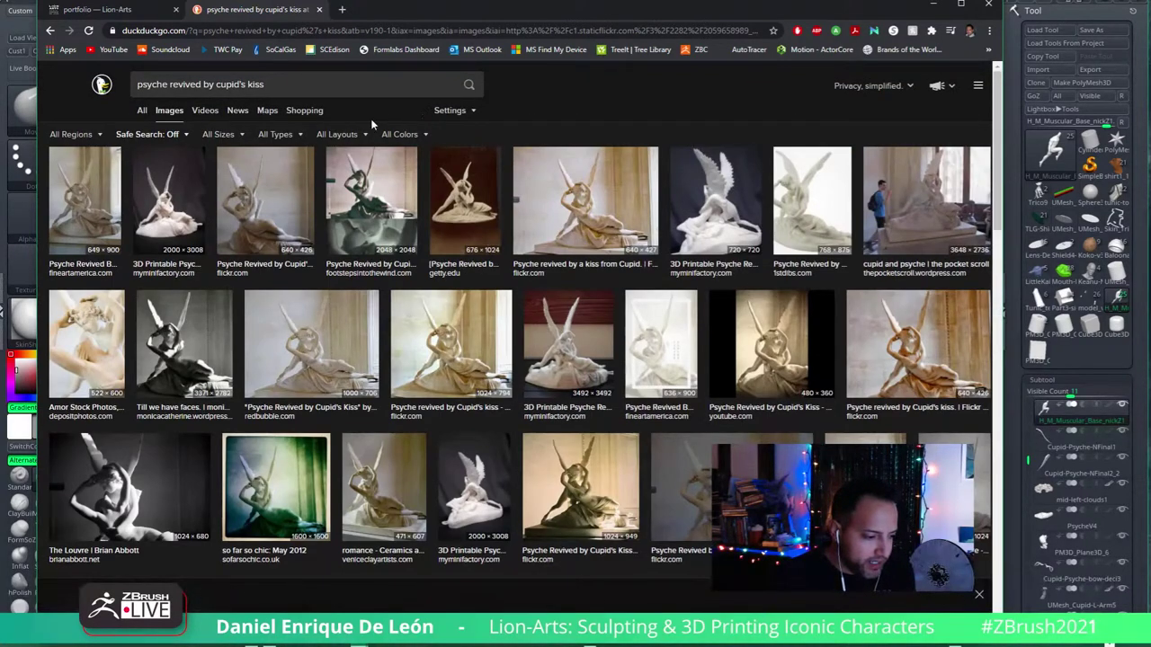
click(453, 116)
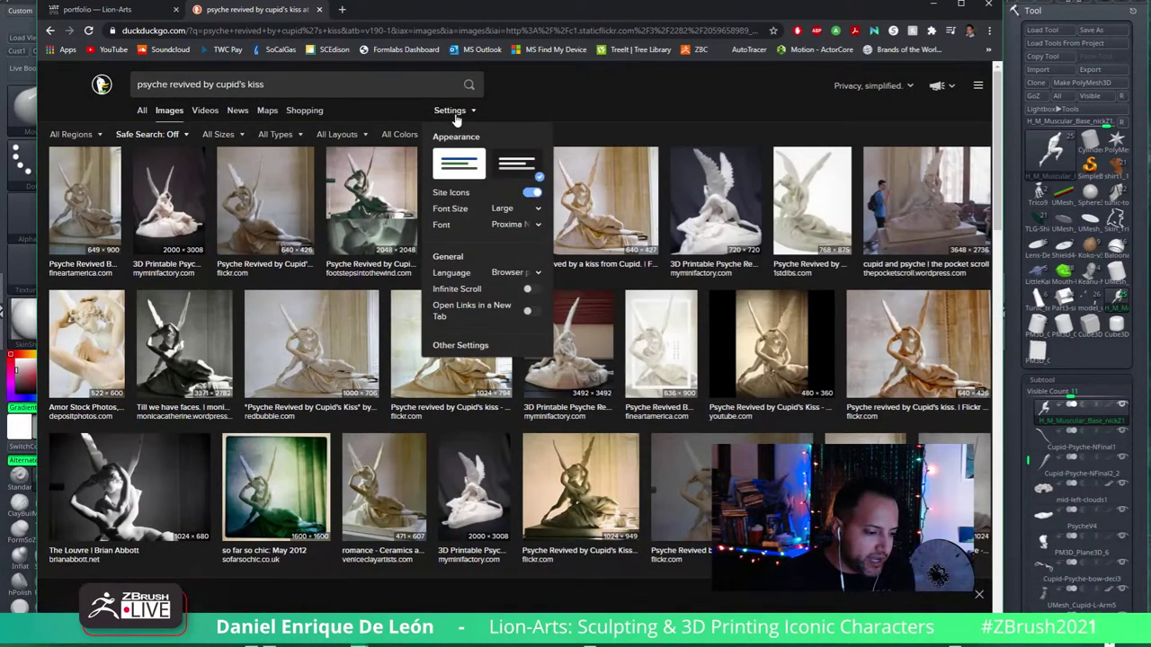
Step: Filter the image results to Large and preview the Flickr 'kiss from Cupid' photo
click(238, 135)
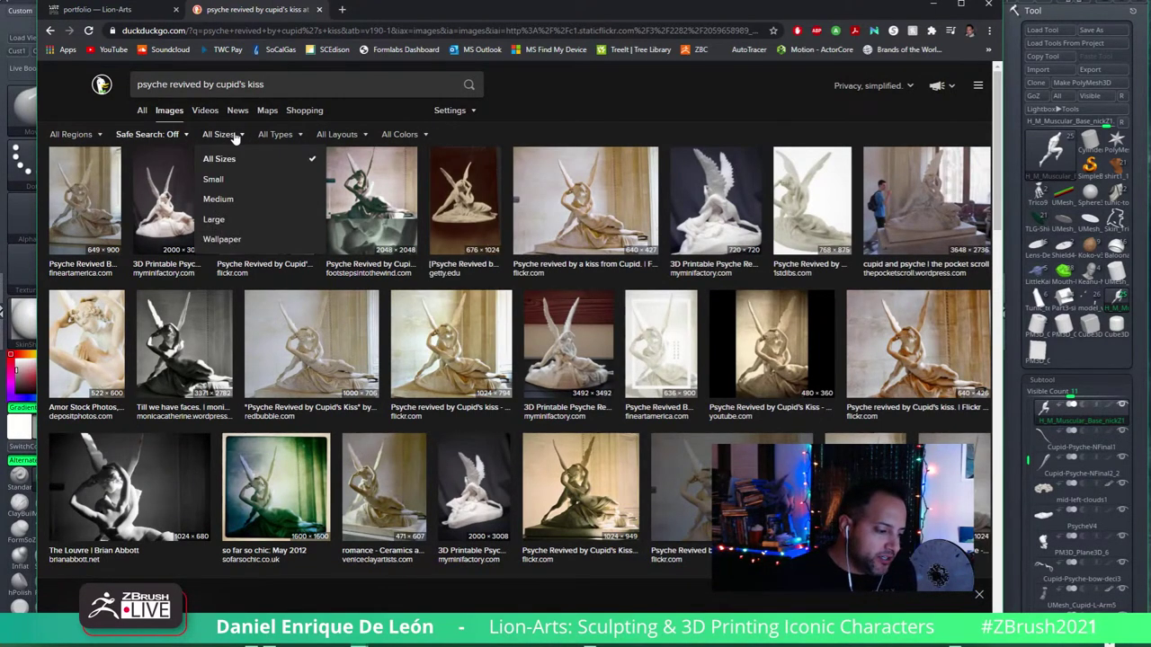
click(214, 220)
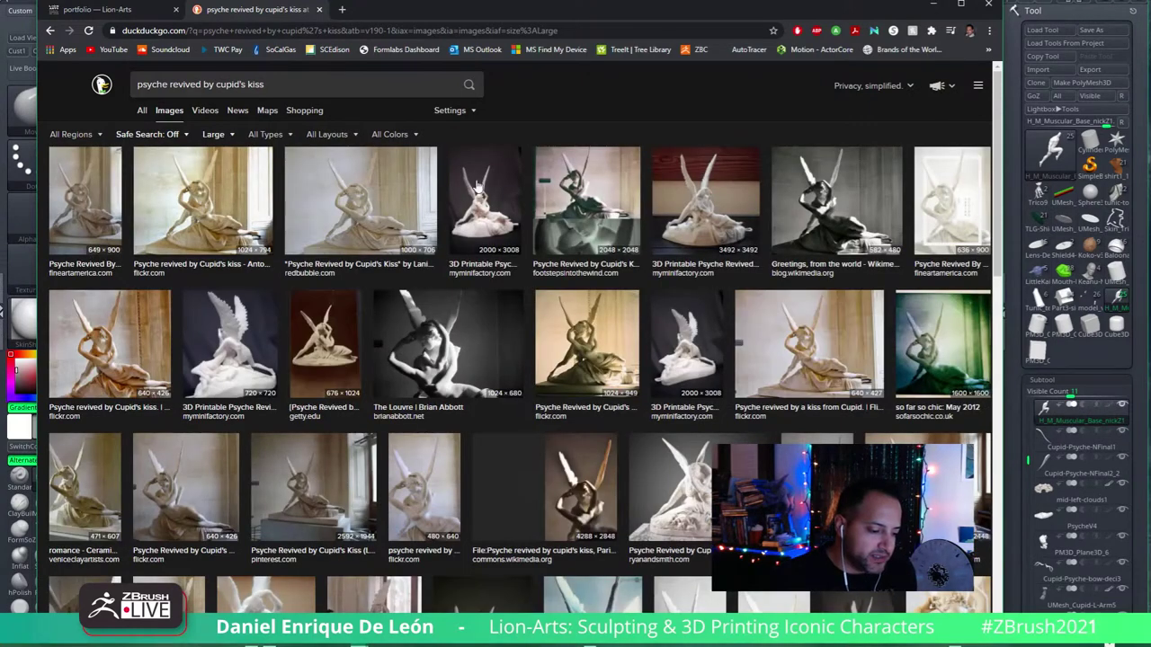
click(795, 358)
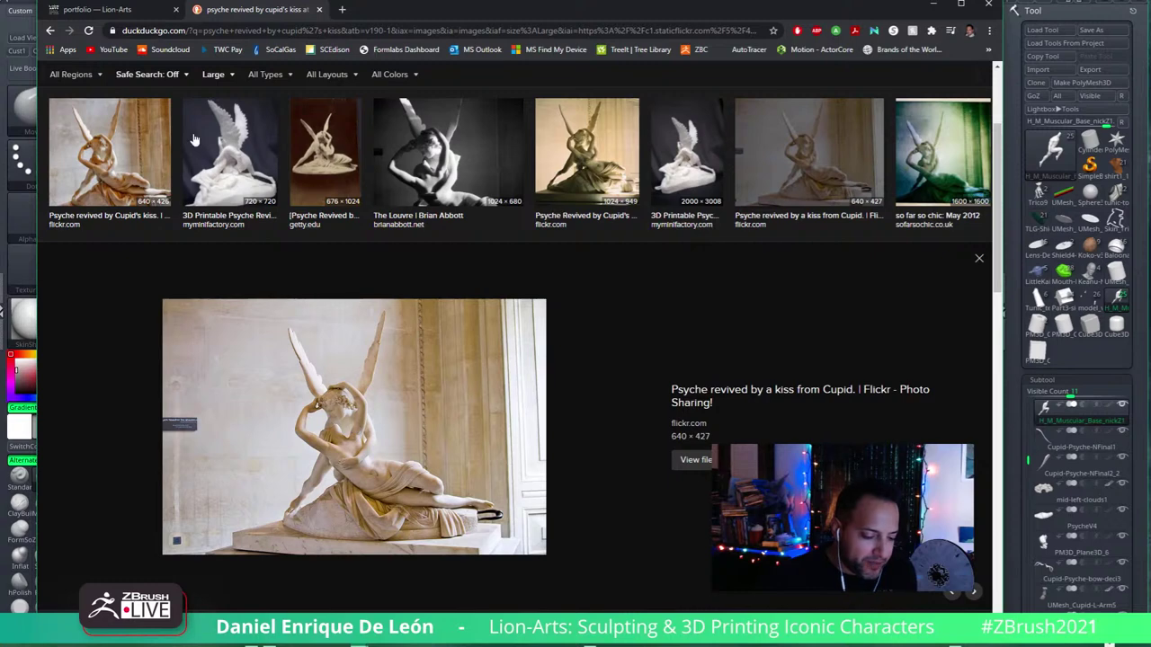
scroll(550, 393, up, 2)
scroll(551, 393, up, 1)
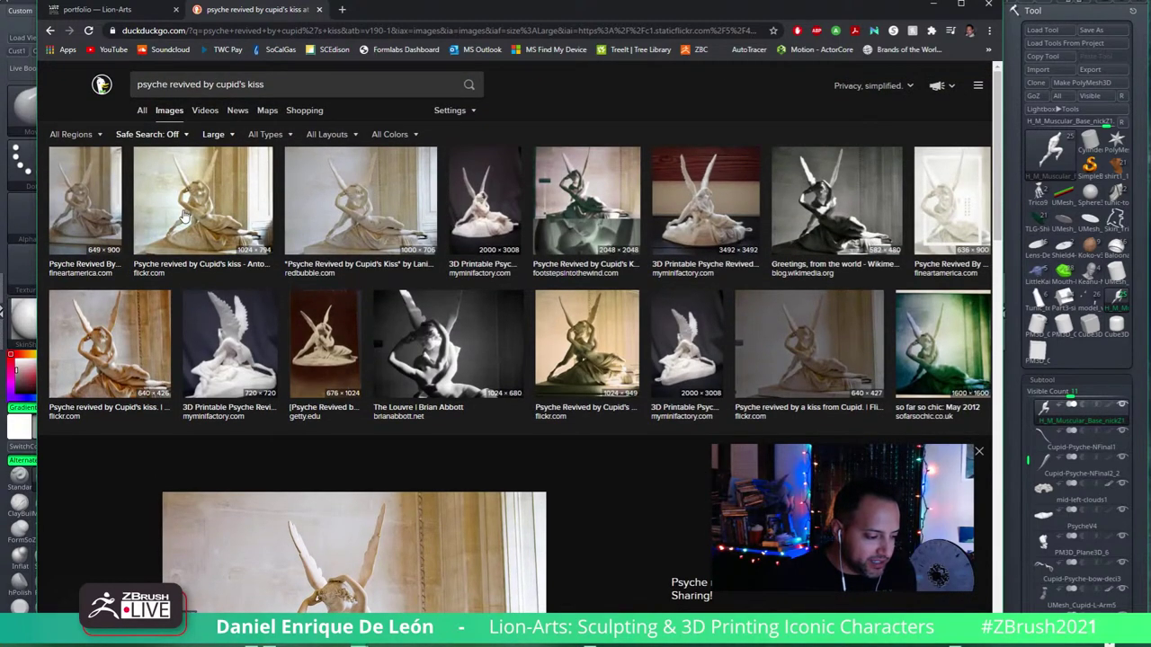
Step: Open the Antonio Canova Flickr photo full size in a new tab, then move the browser aside
click(218, 205)
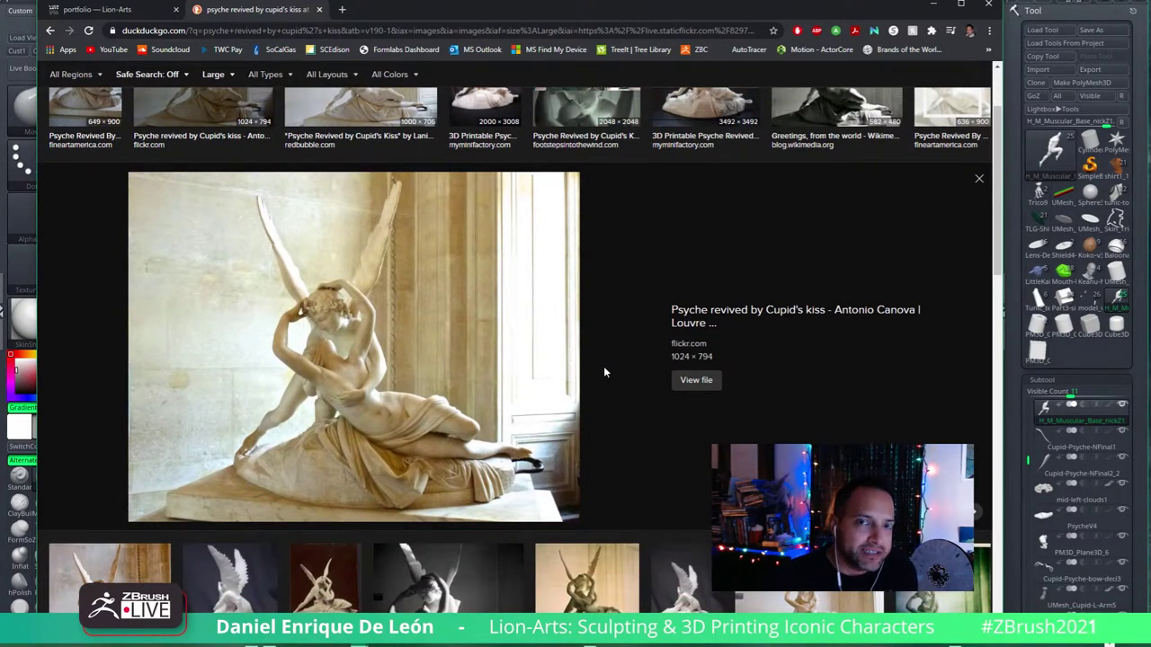
click(344, 341)
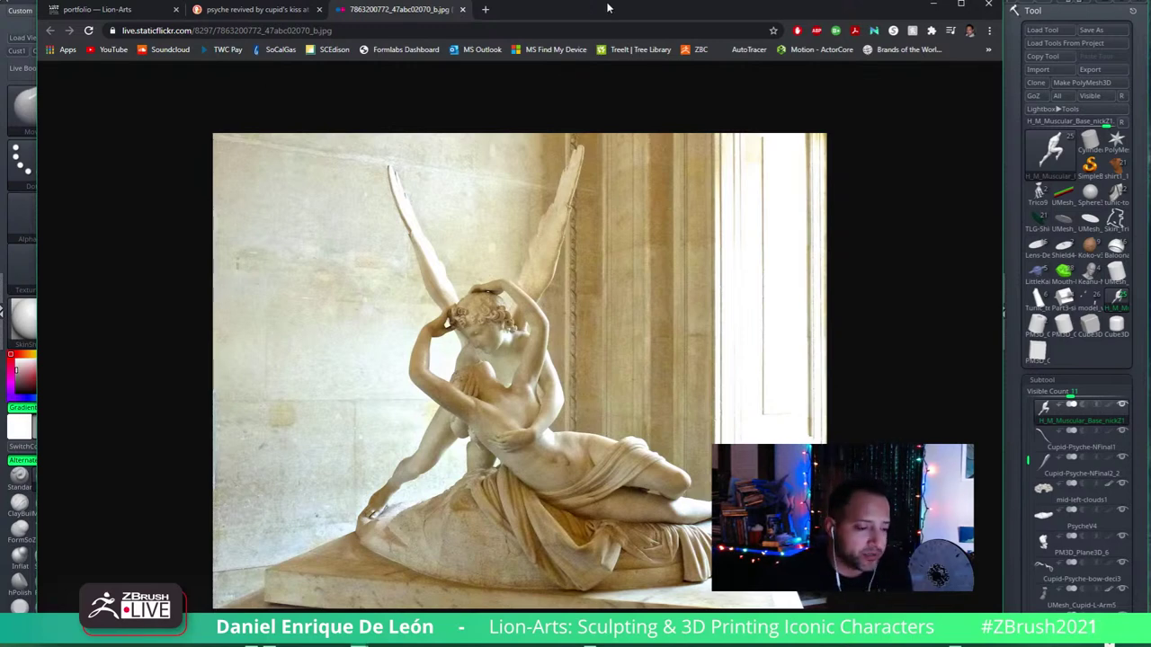
drag(610, 9, 13, 51)
Step: Back in ZBrush, try the ClayBuildup, Move and hPolish brushes
key(alt+Tab)
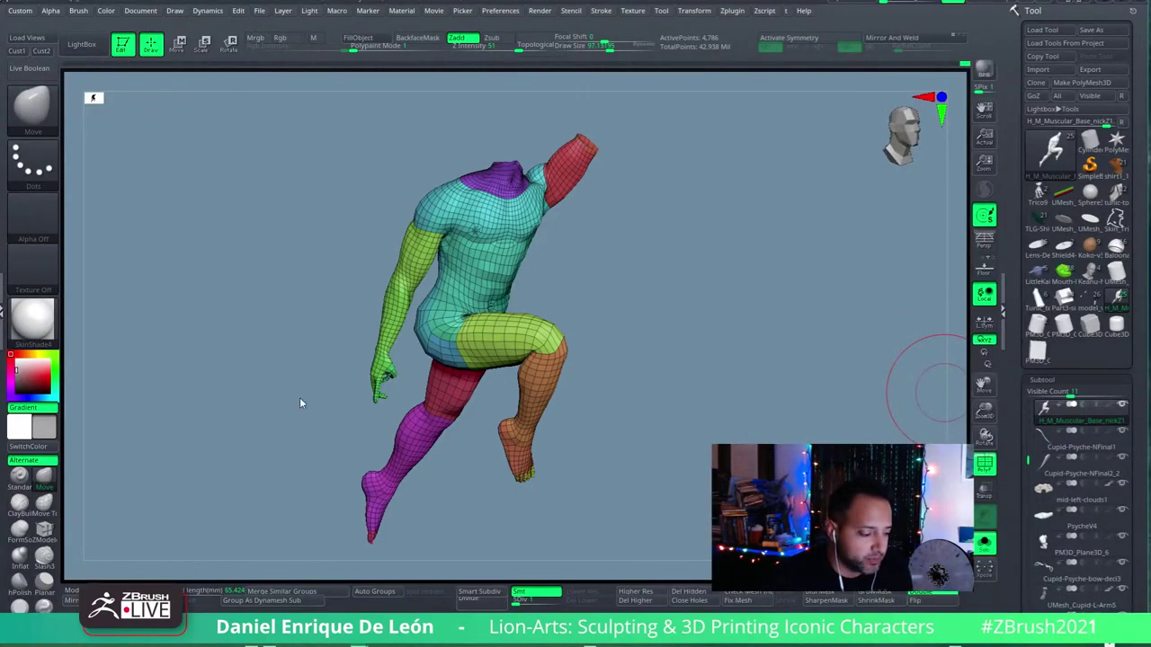
click(19, 504)
click(47, 479)
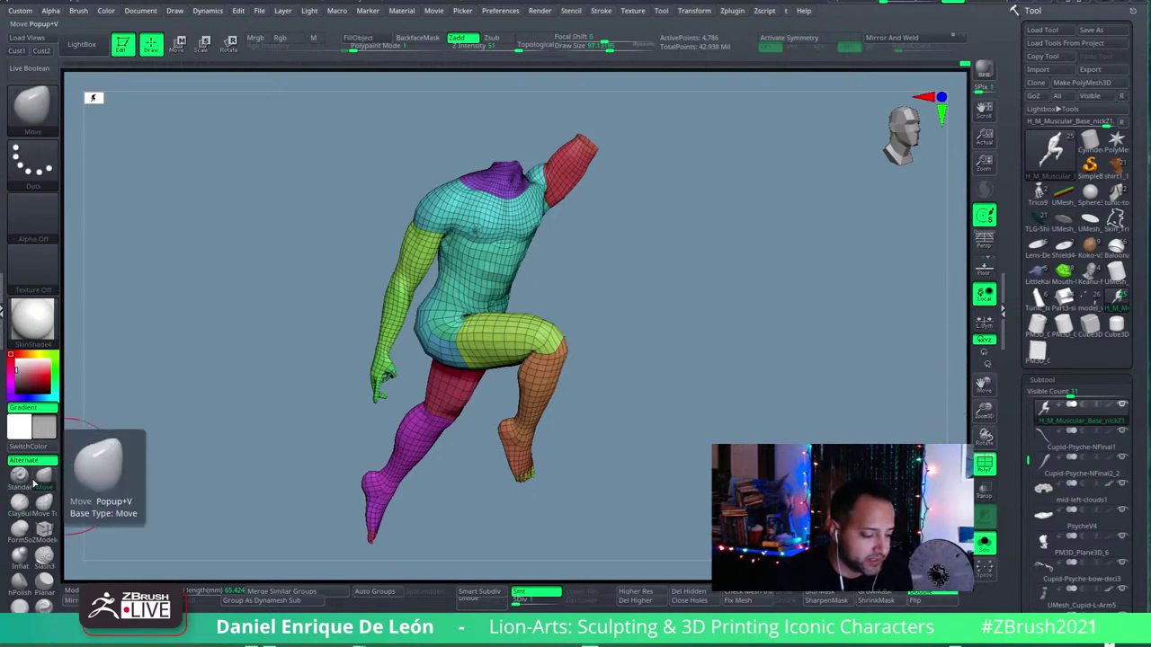
click(19, 502)
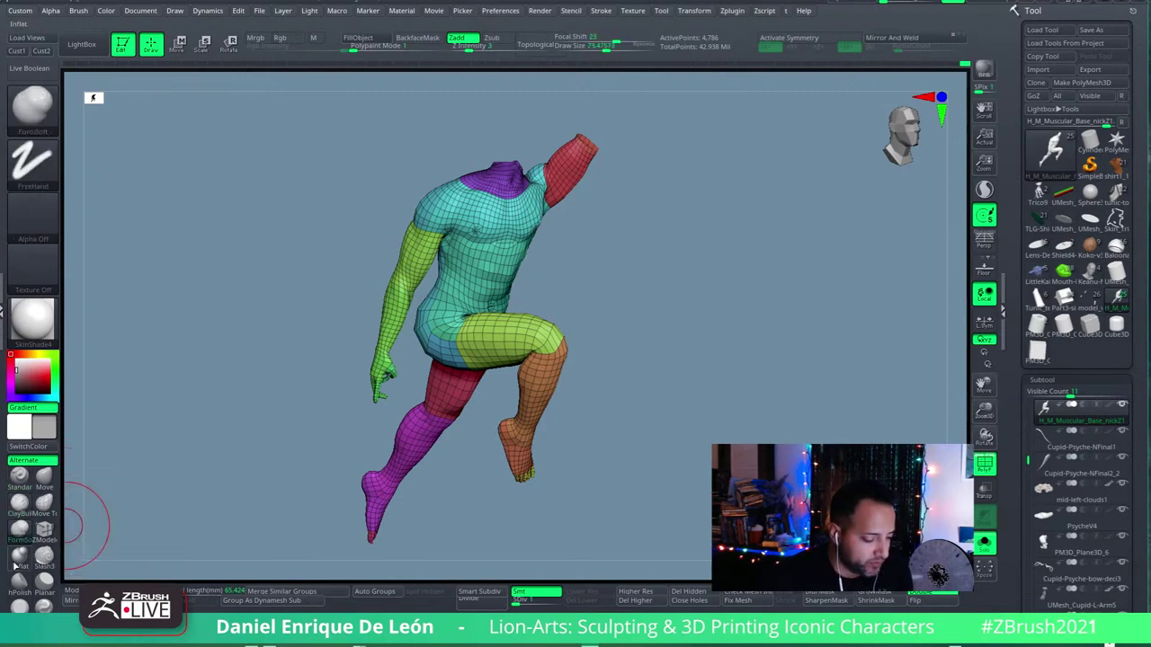
click(19, 580)
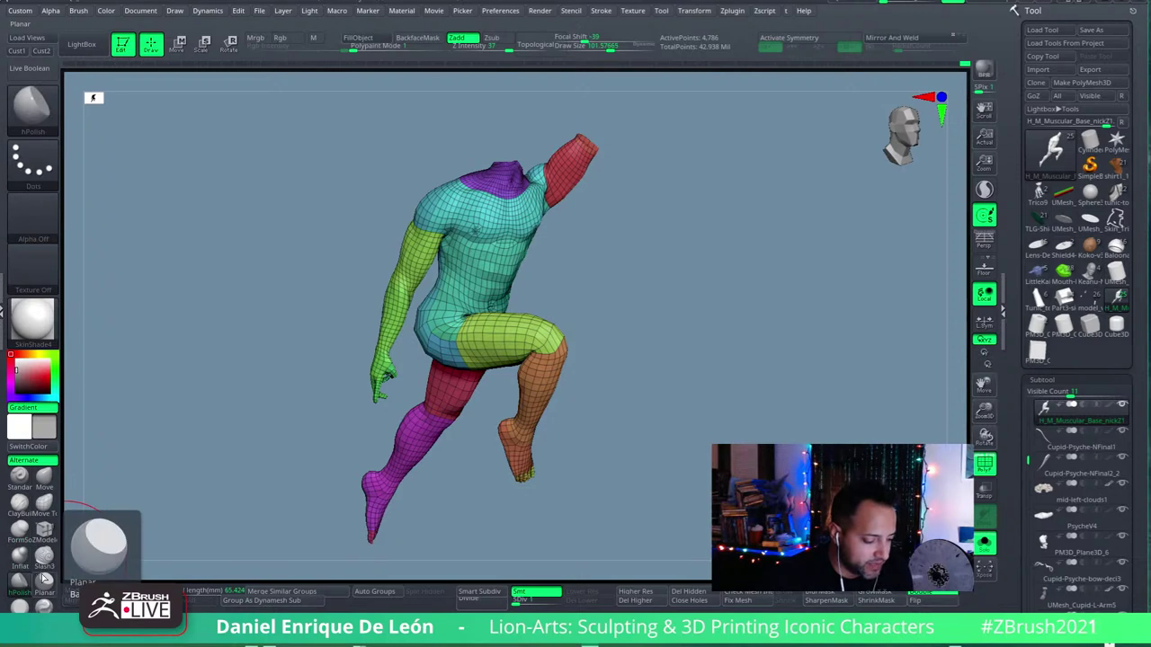
Step: Pick Planar, Pinch, then Slash3, and bring up the 3D Sculpting Brushes library
click(44, 579)
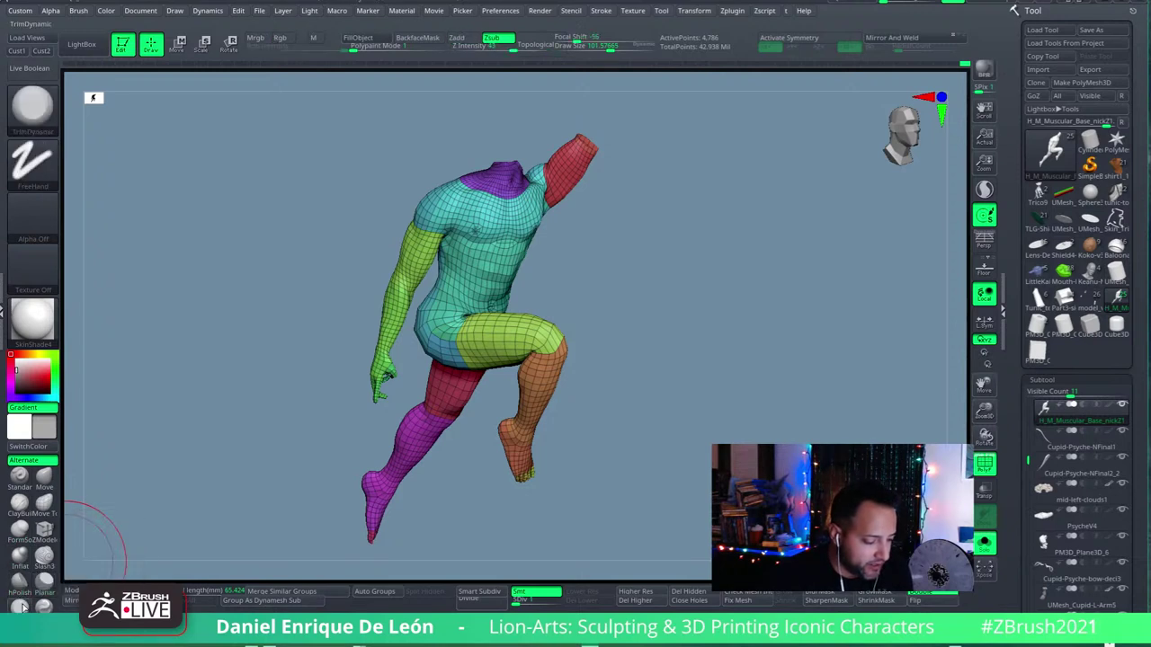
click(20, 605)
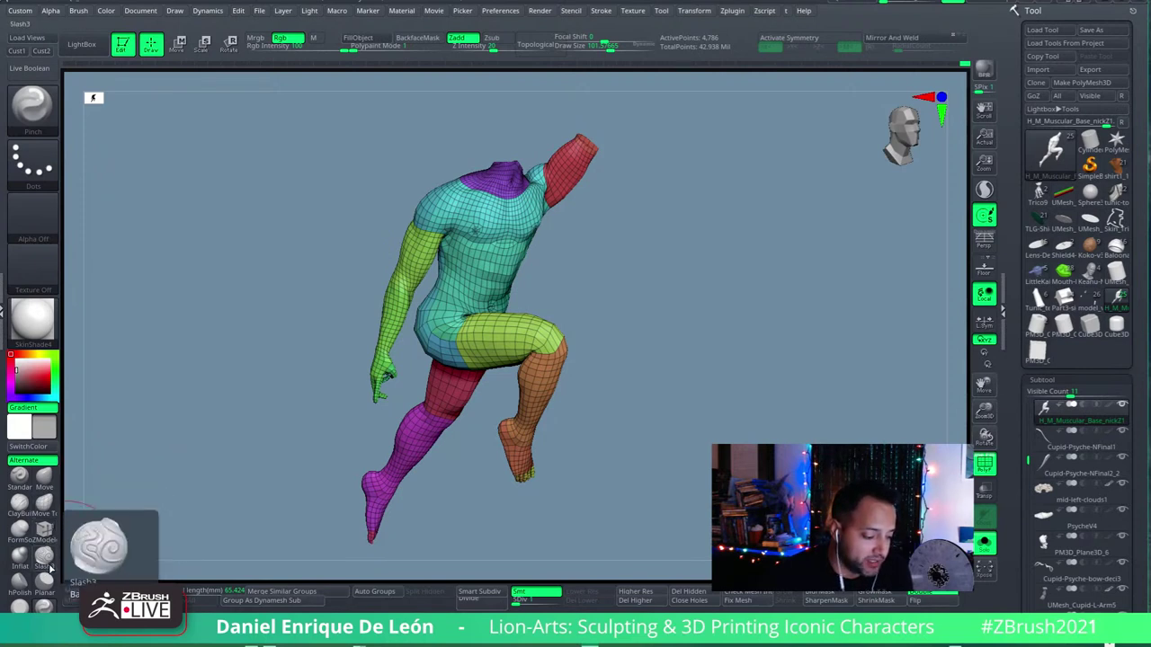
click(44, 556)
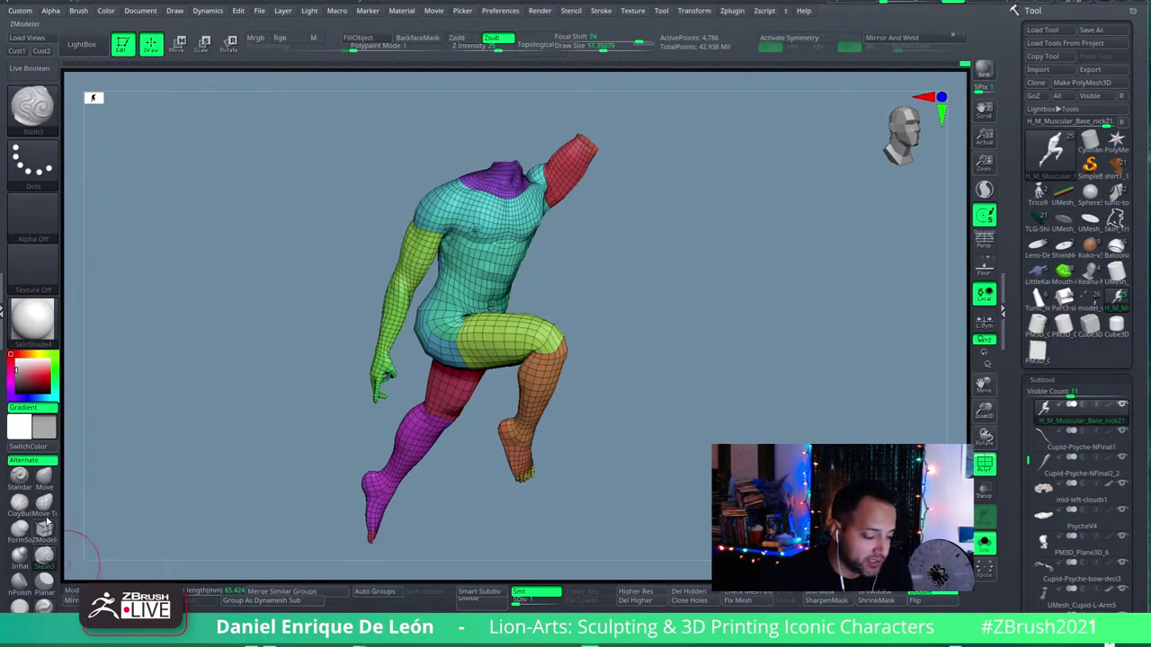
click(37, 121)
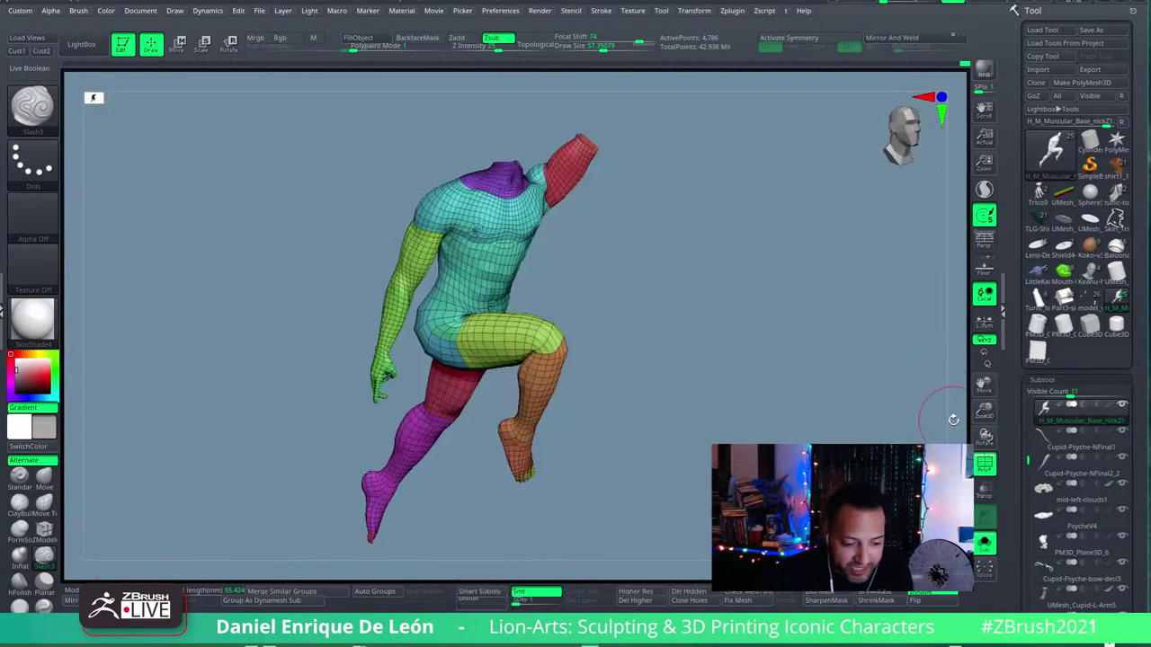
click(31, 105)
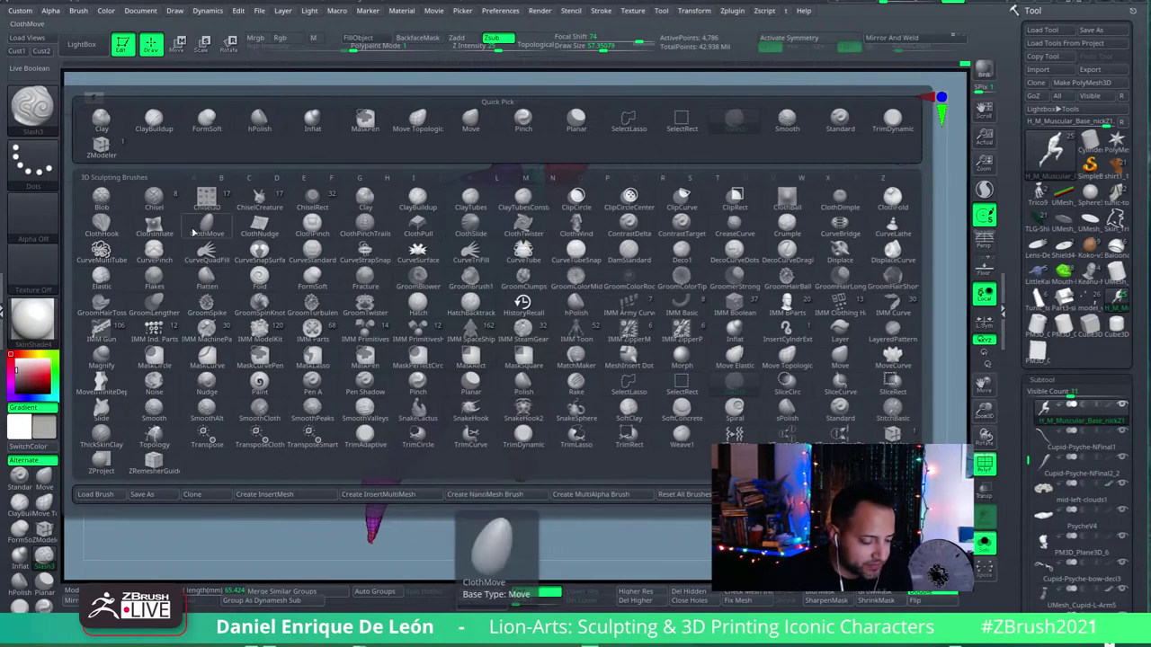
Step: Dismiss the brush library with Esc, leaving Slash3 as the active brush
key(Escape)
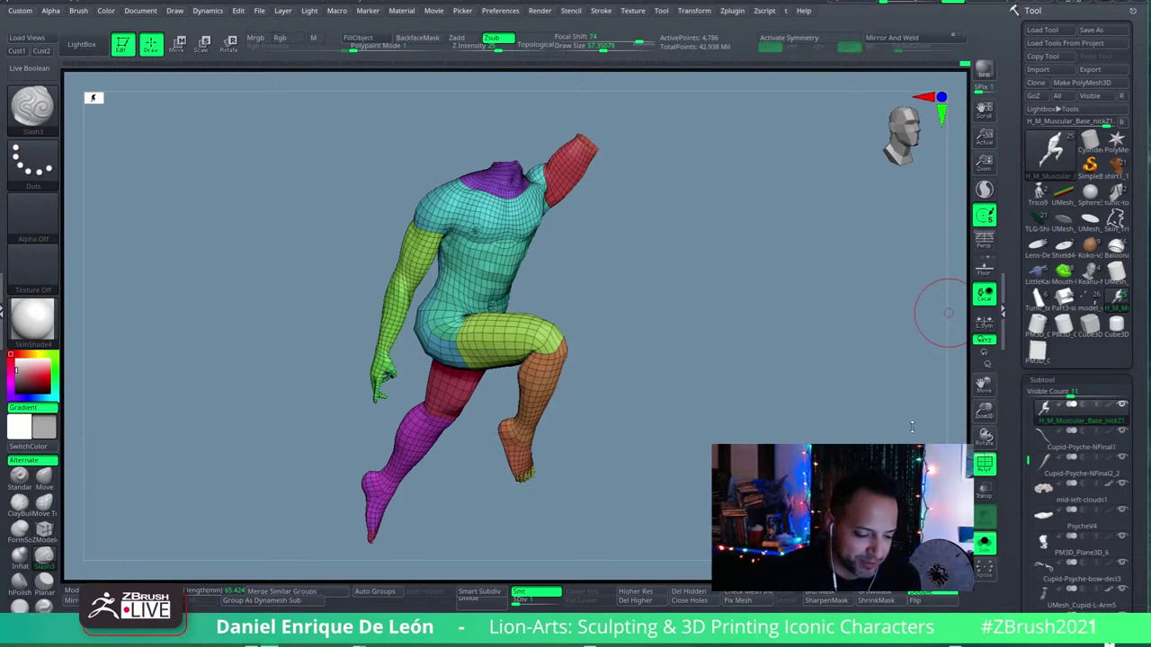
Step: Turn off PolyF and Solo, zoom out to the full cloud scene, and drag the portfolio window over it
click(984, 463)
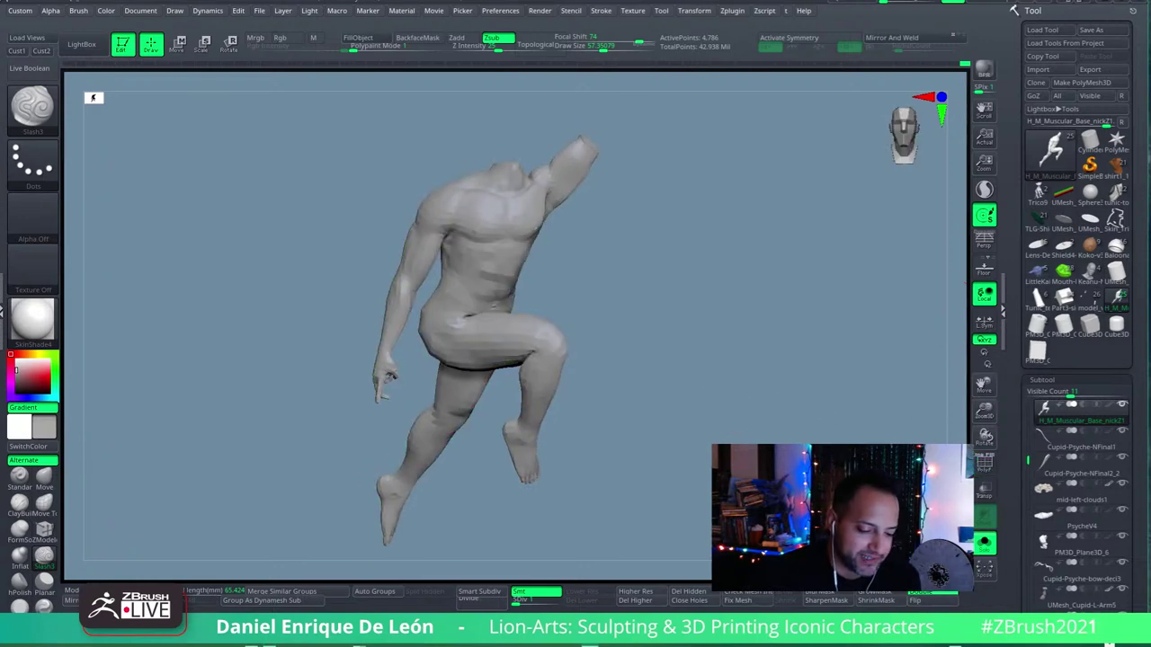
click(985, 543)
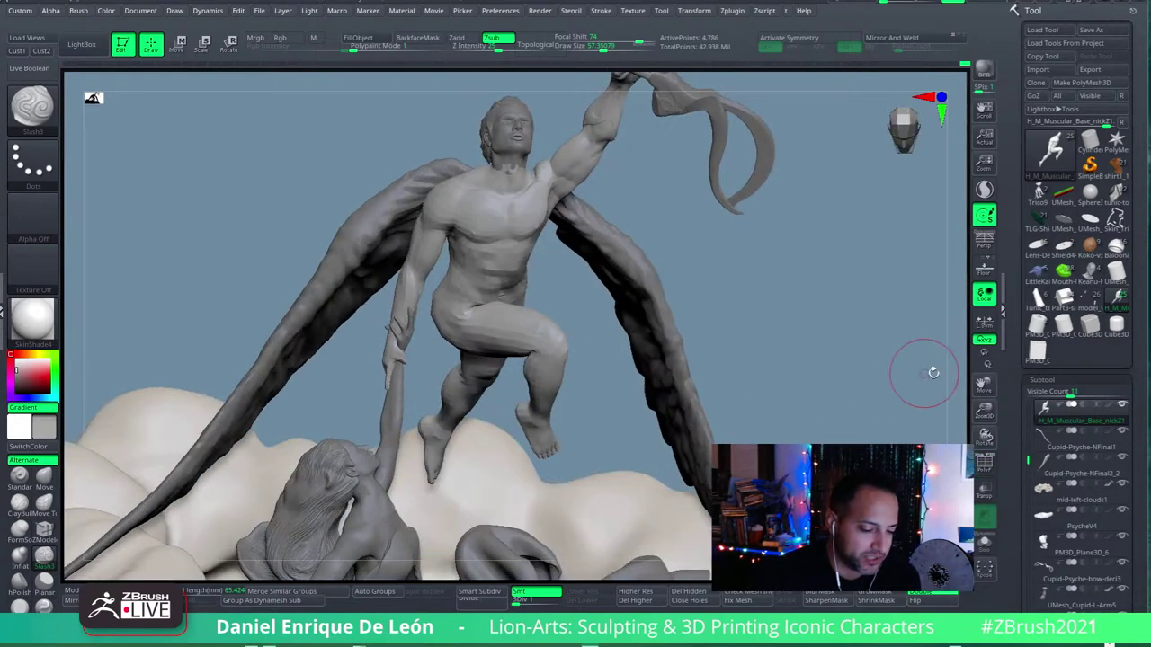
drag(985, 424, 983, 392)
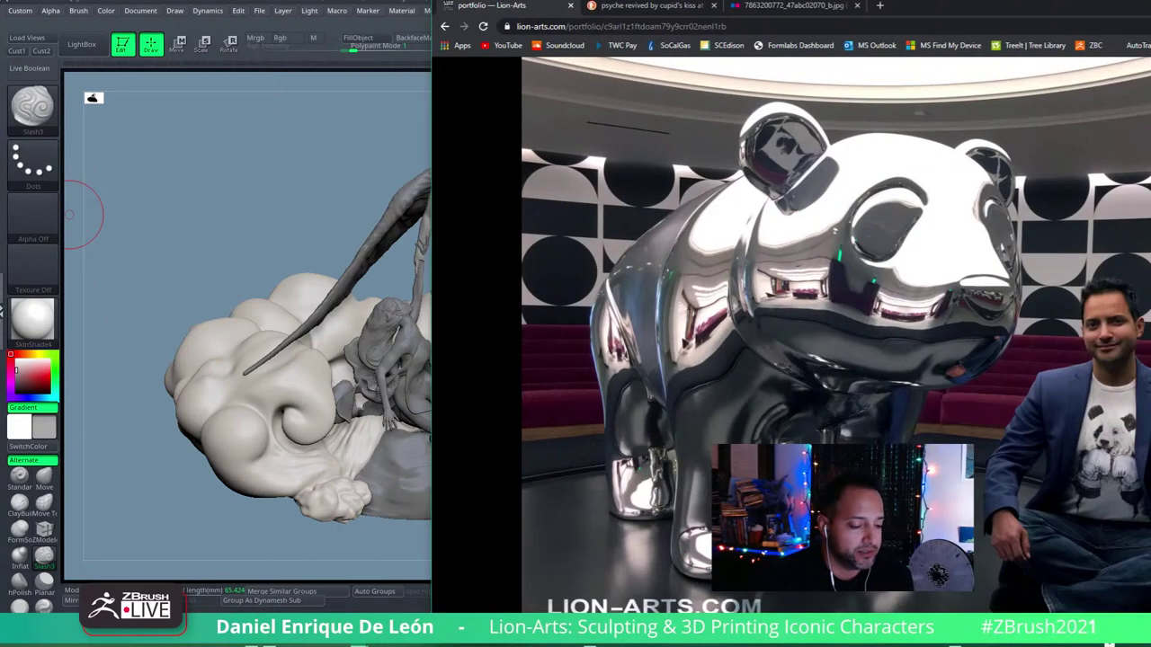
drag(1150, 11, 787, 11)
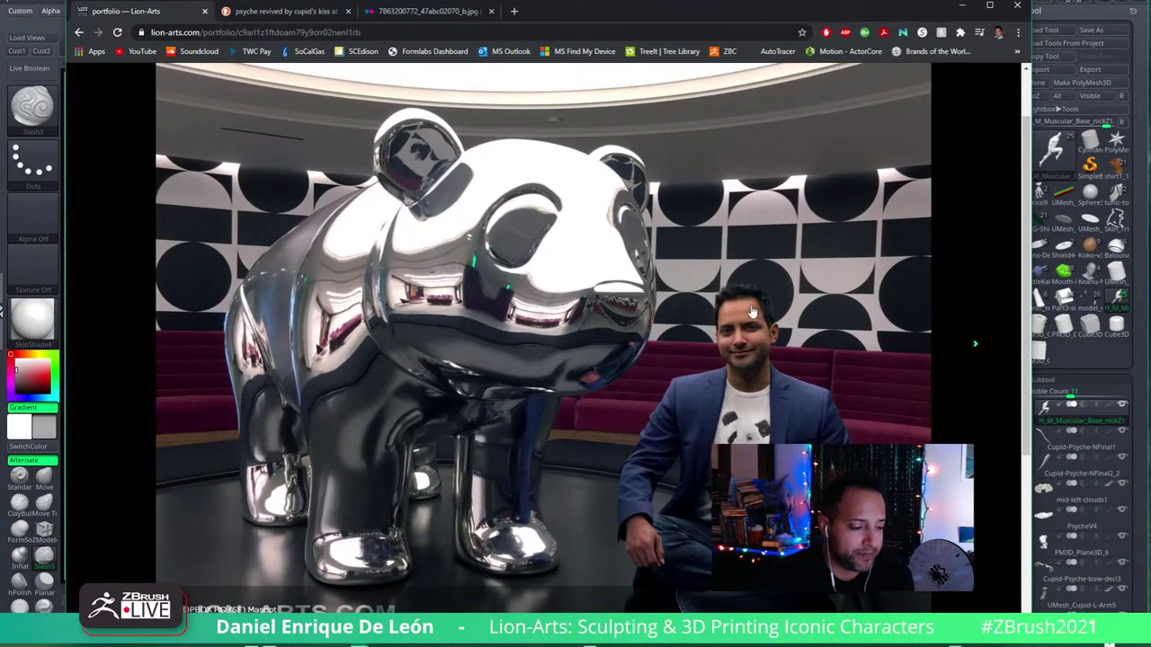
Step: View the chrome panda mascot piece on lion-arts.com, then move Chrome aside to reveal ZBrush
scroll(589, 362, down, 1)
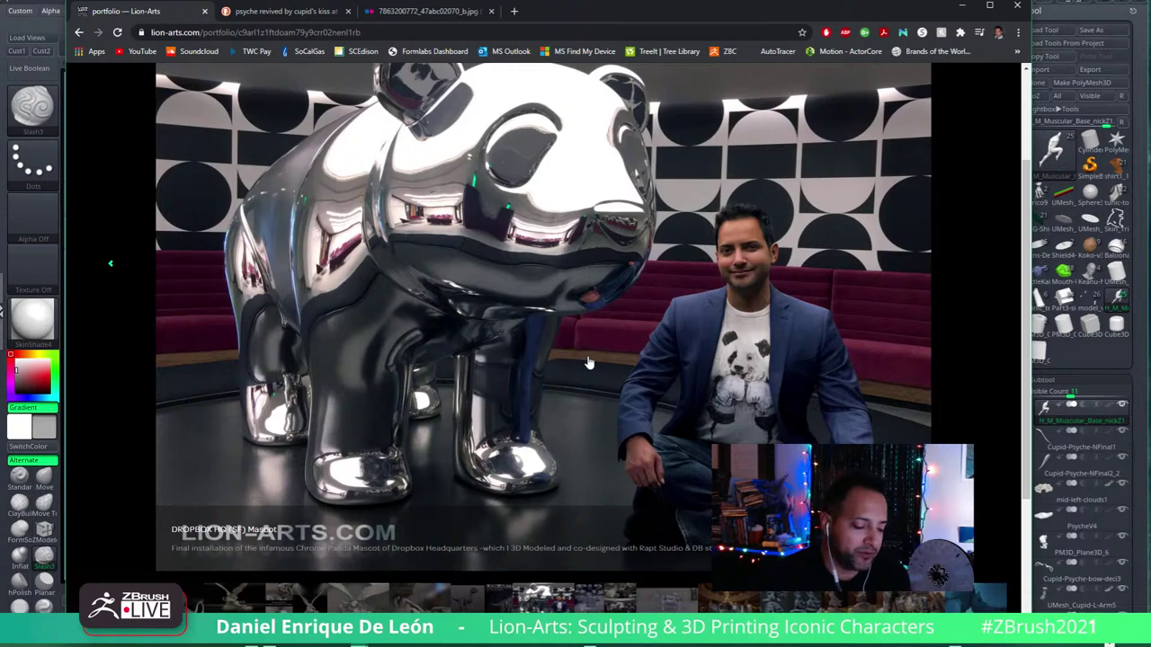
scroll(589, 363, up, 1)
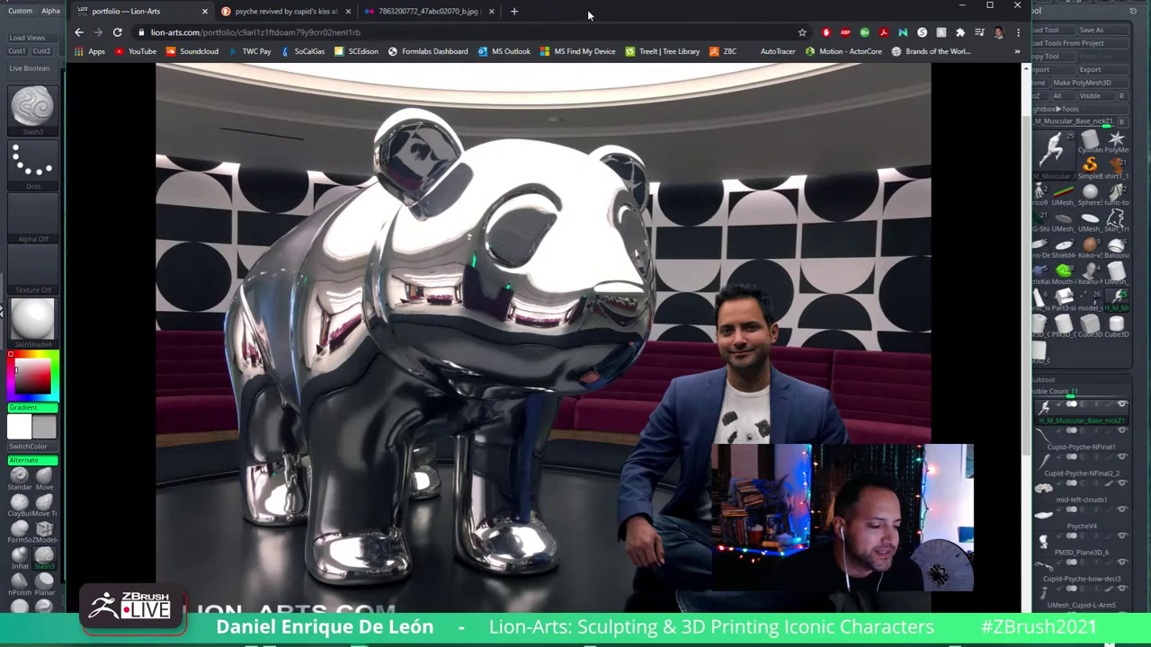
drag(592, 17, 1150, 10)
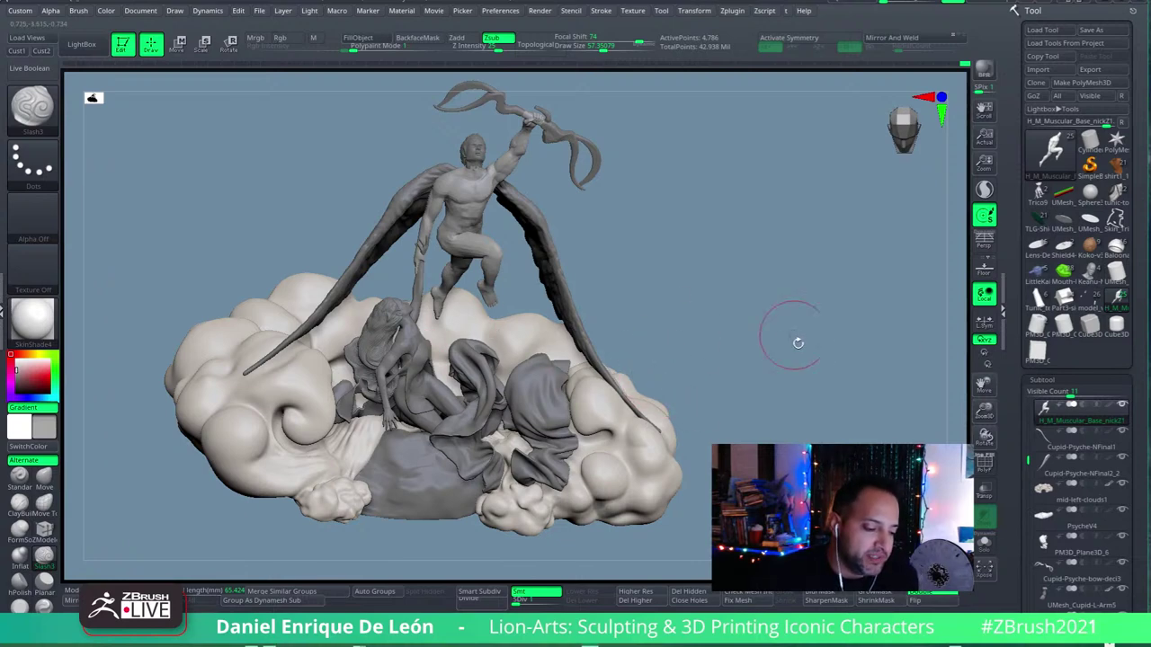
drag(797, 342, 756, 257)
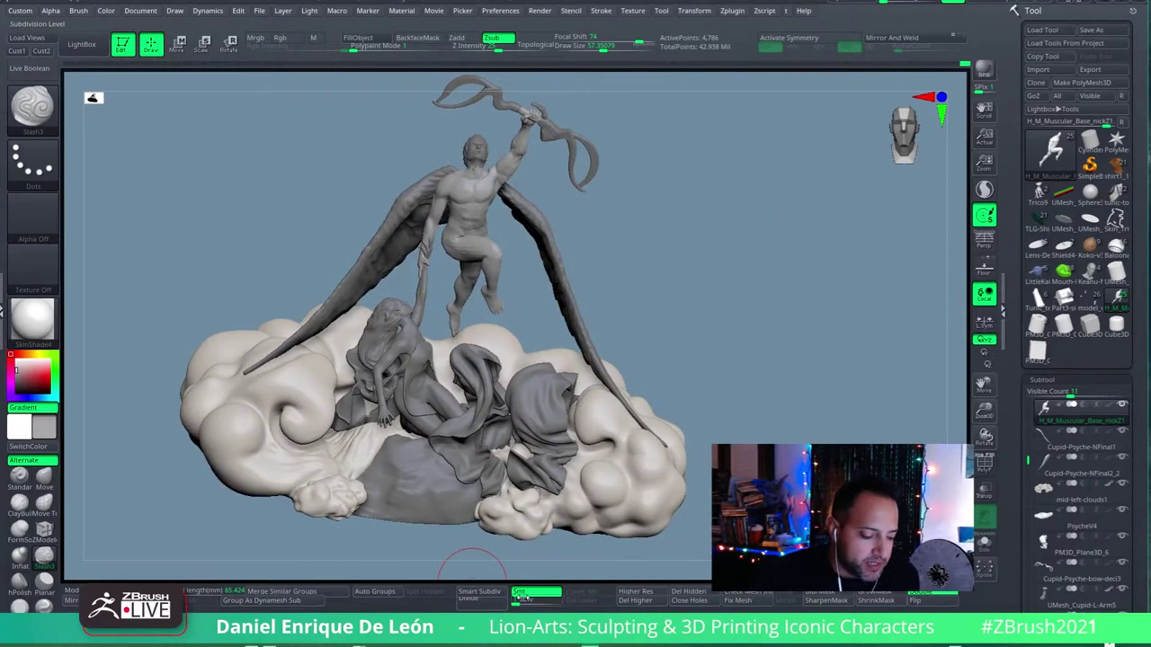
key(d)
key(d)
key(d)
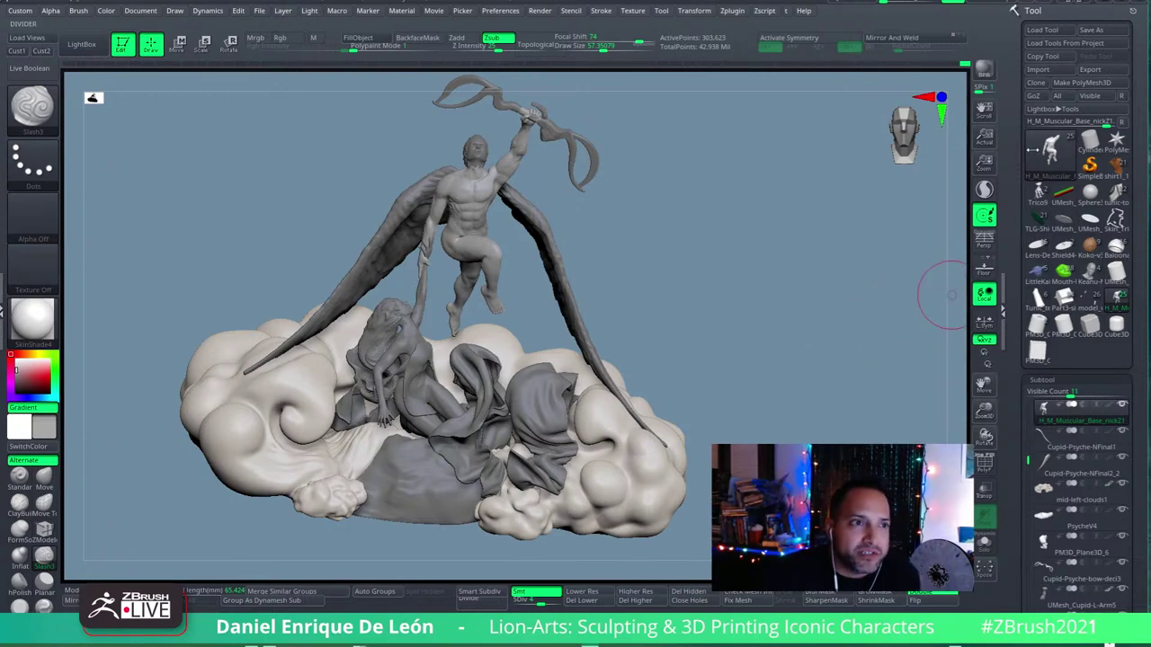
mouse_move(1116, 140)
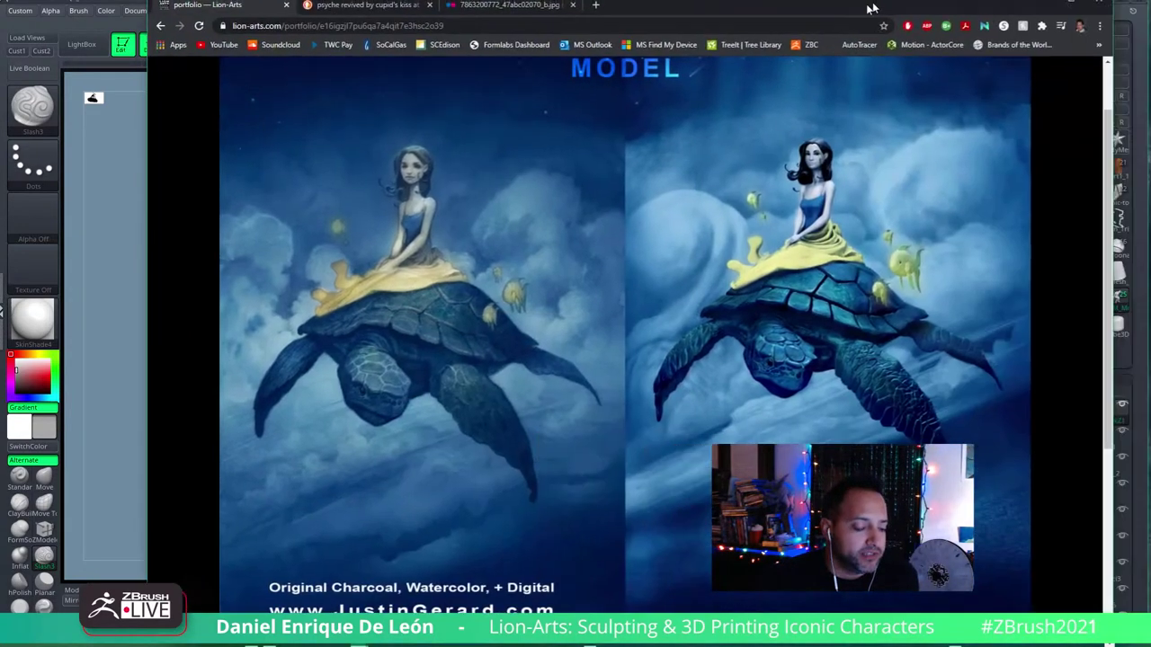
Step: Scroll through the turtle-rider 2D-to-3D comparison slide, then open the snail artwork piece
scroll(733, 339, up, 2)
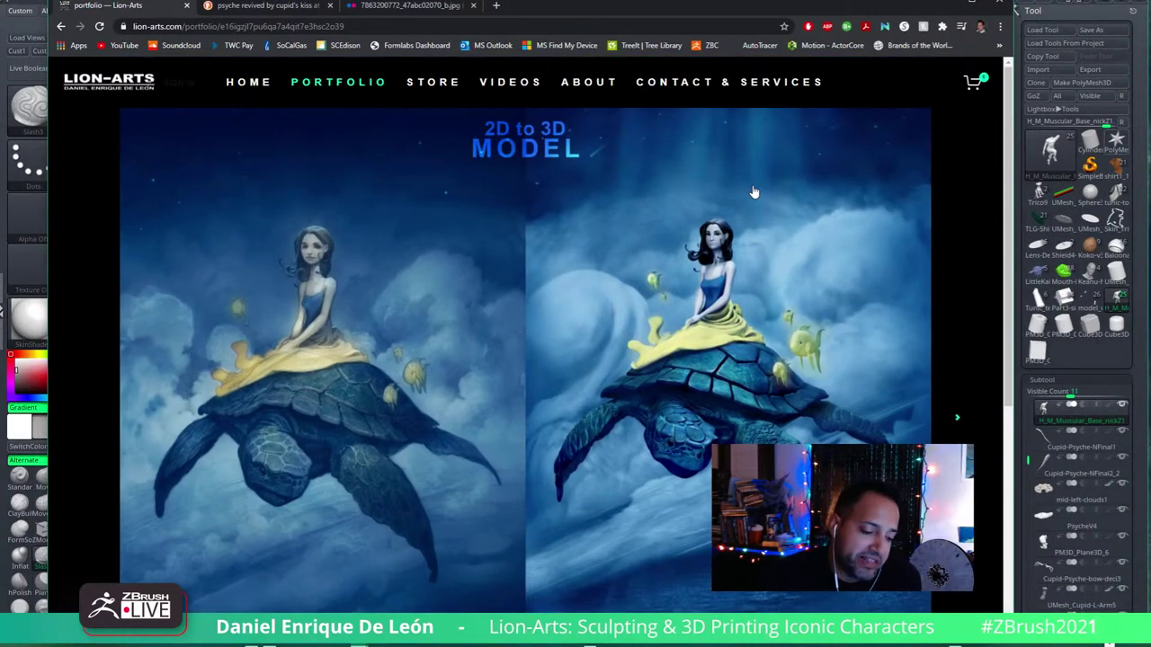
scroll(509, 412, down, 1)
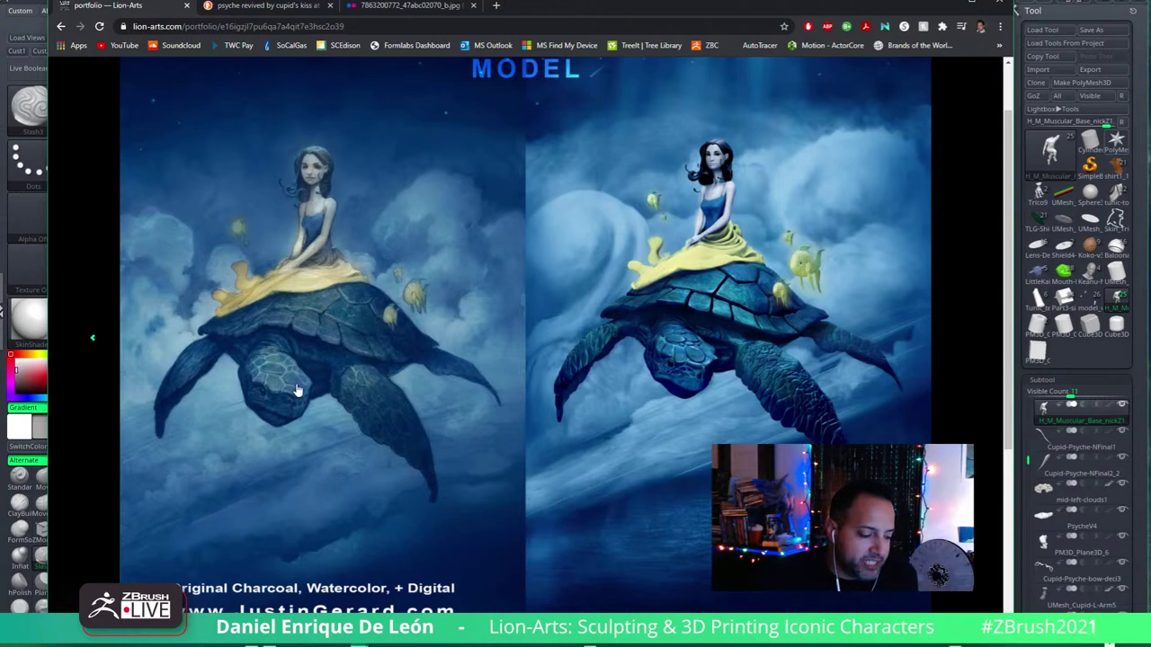
scroll(706, 412, down, 1)
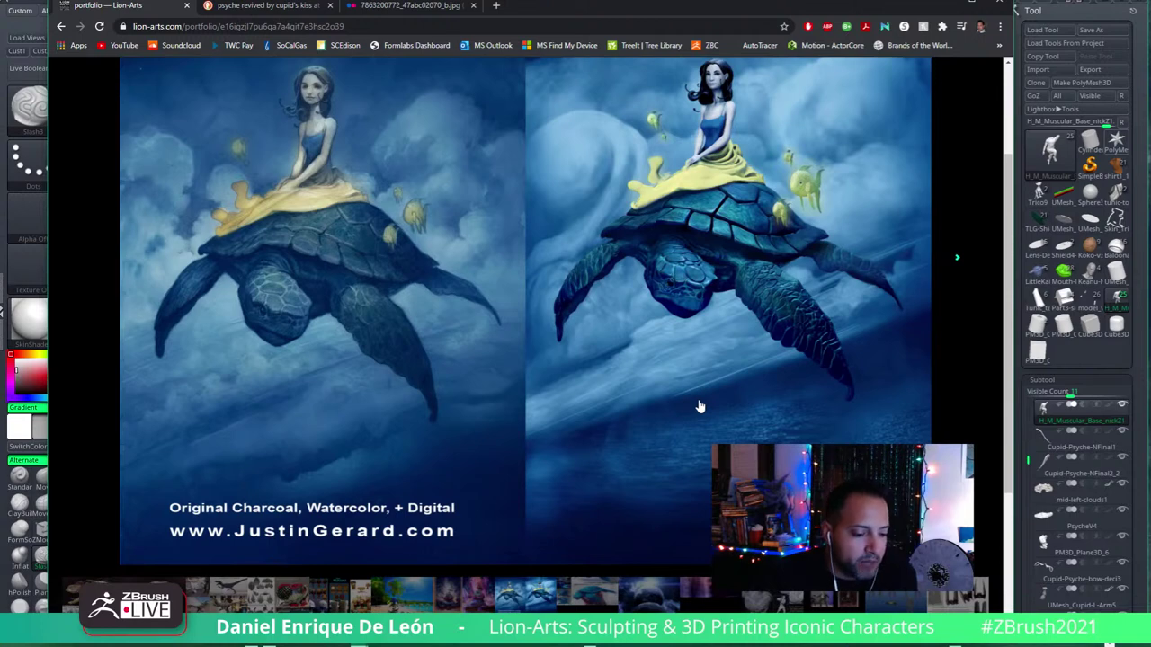
scroll(700, 407, up, 1)
scroll(699, 404, up, 1)
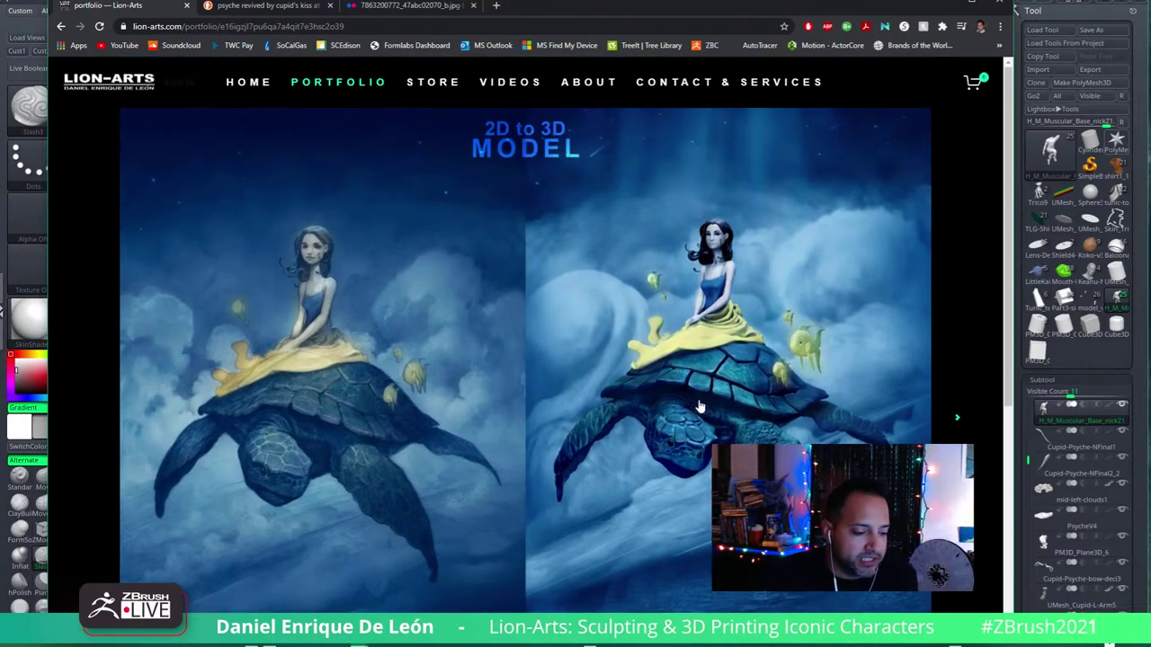
scroll(699, 406, down, 1)
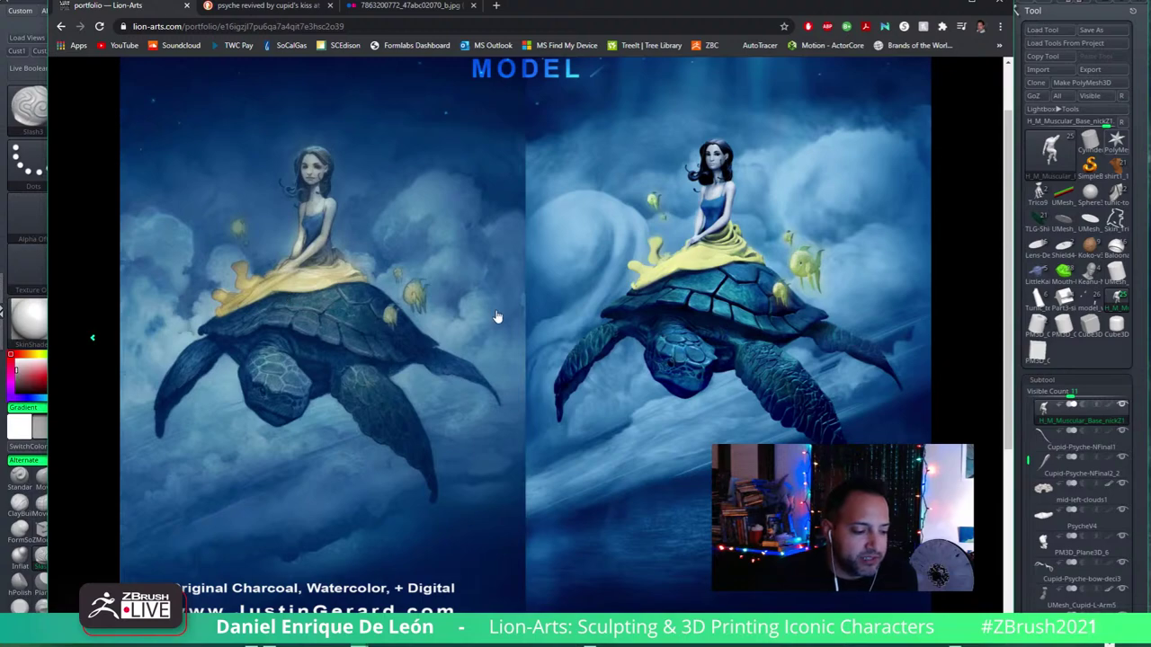
scroll(503, 321, down, 1)
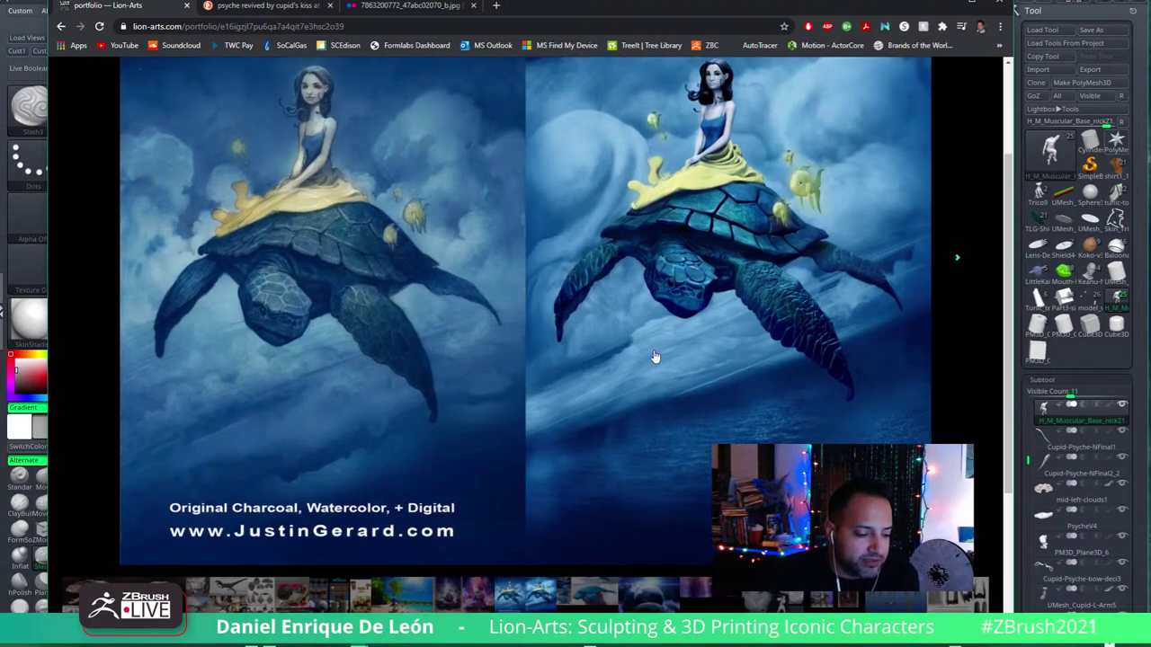
click(454, 601)
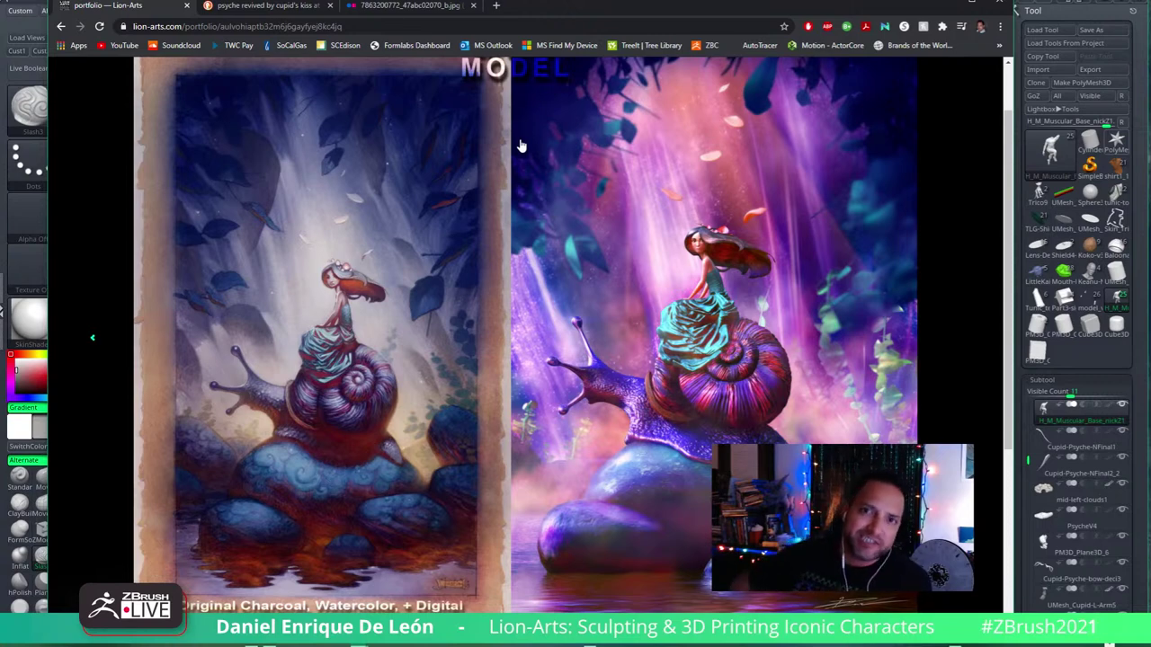
Step: Open the first raptor thumbnail below the snail slide, showing two velociraptor heads
scroll(629, 405, down, 2)
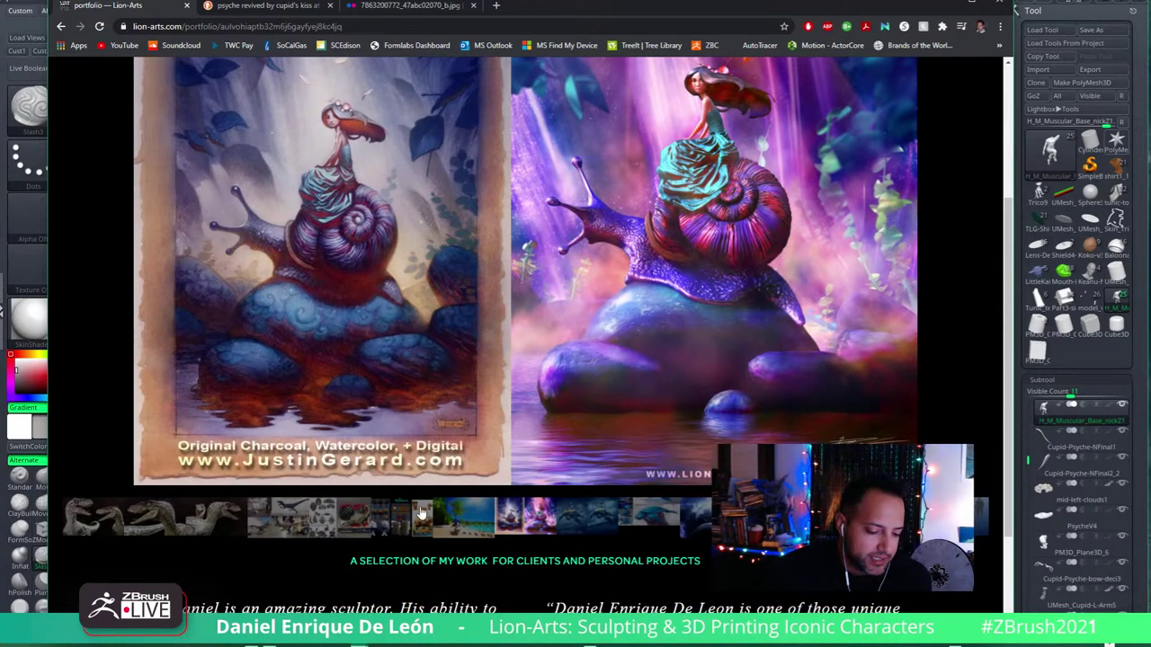
click(123, 520)
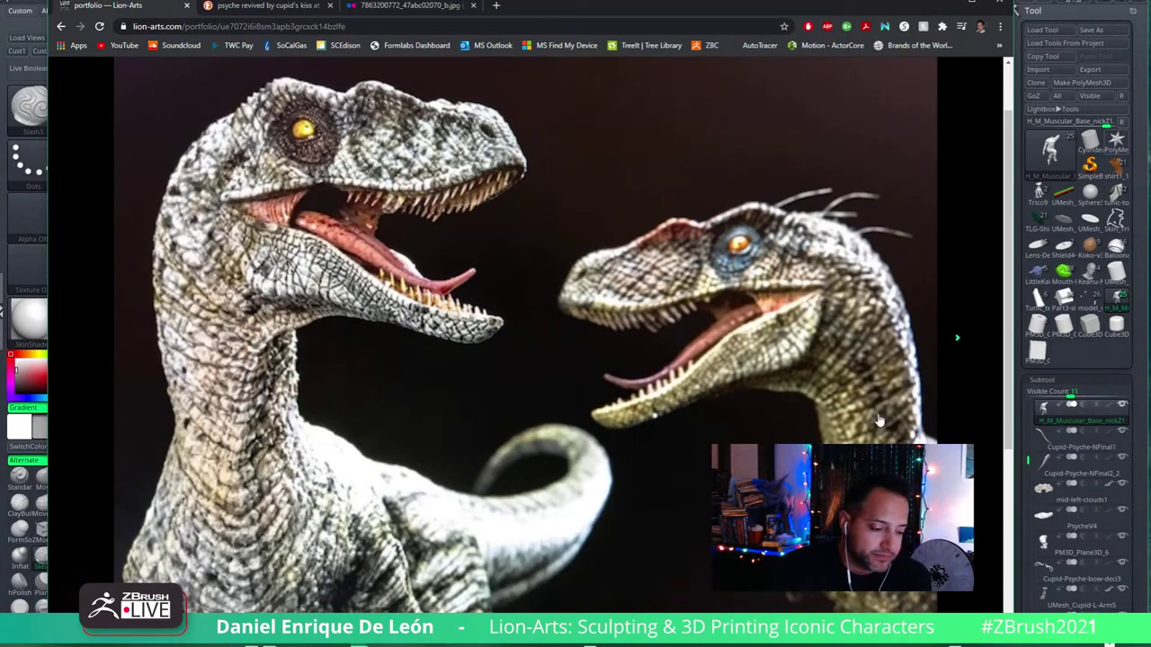
Step: Show the full-body raptor pair image and scroll over it
scroll(650, 286, down, 1)
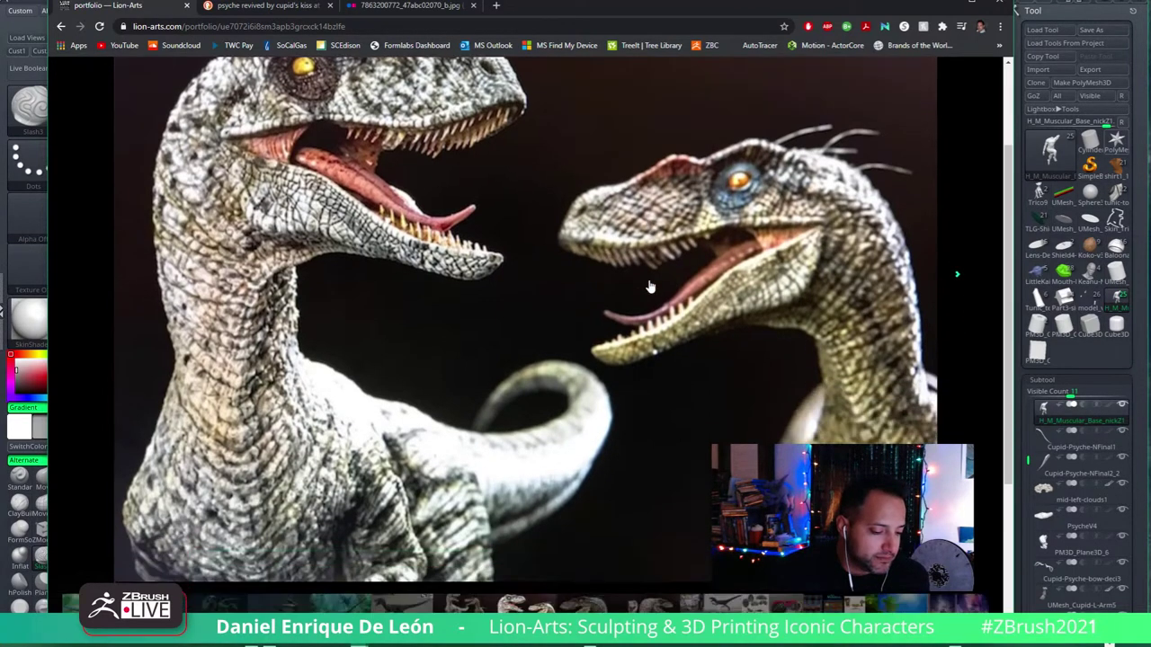
click(452, 600)
scroll(575, 407, up, 1)
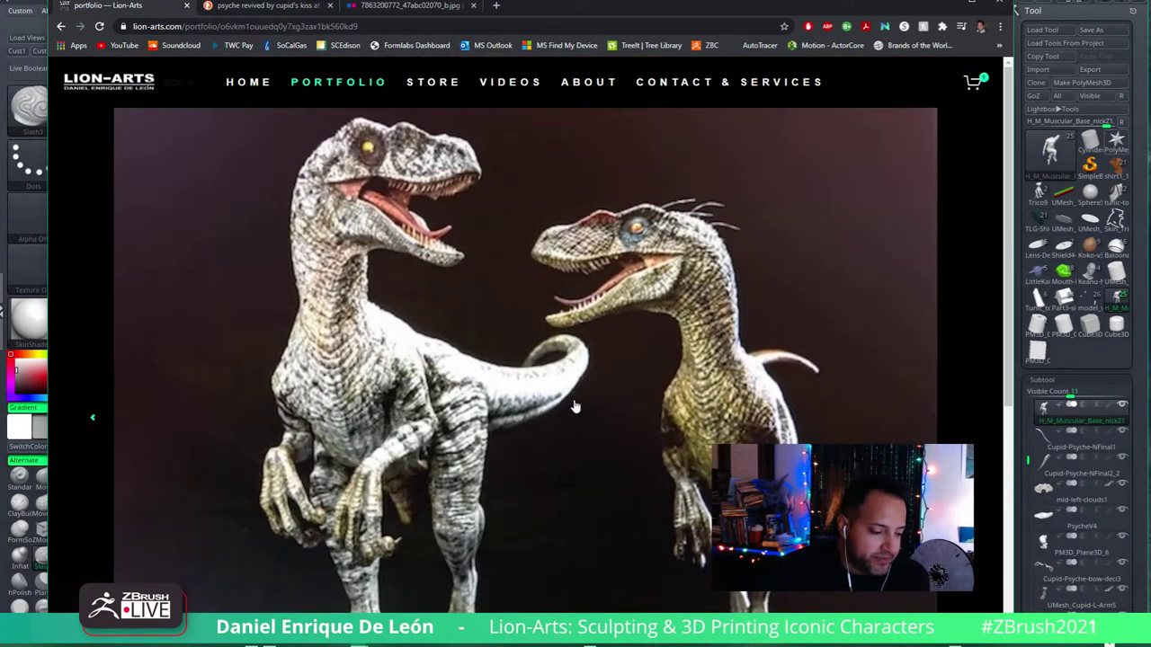
scroll(575, 408, down, 1)
scroll(575, 407, down, 1)
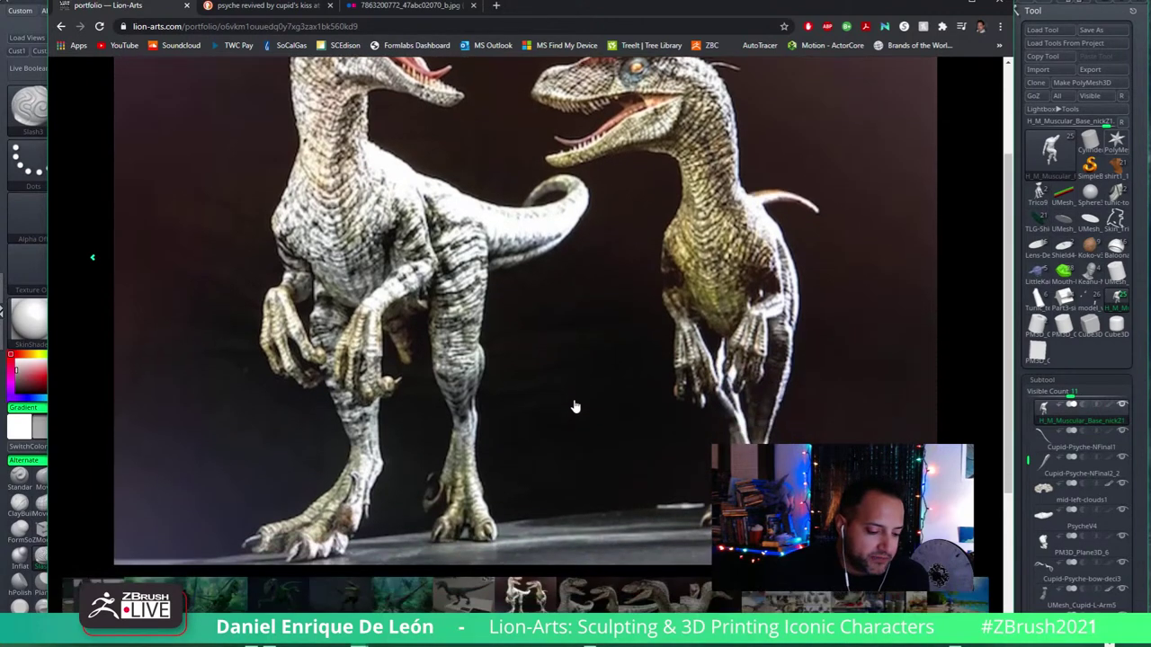
scroll(575, 407, up, 1)
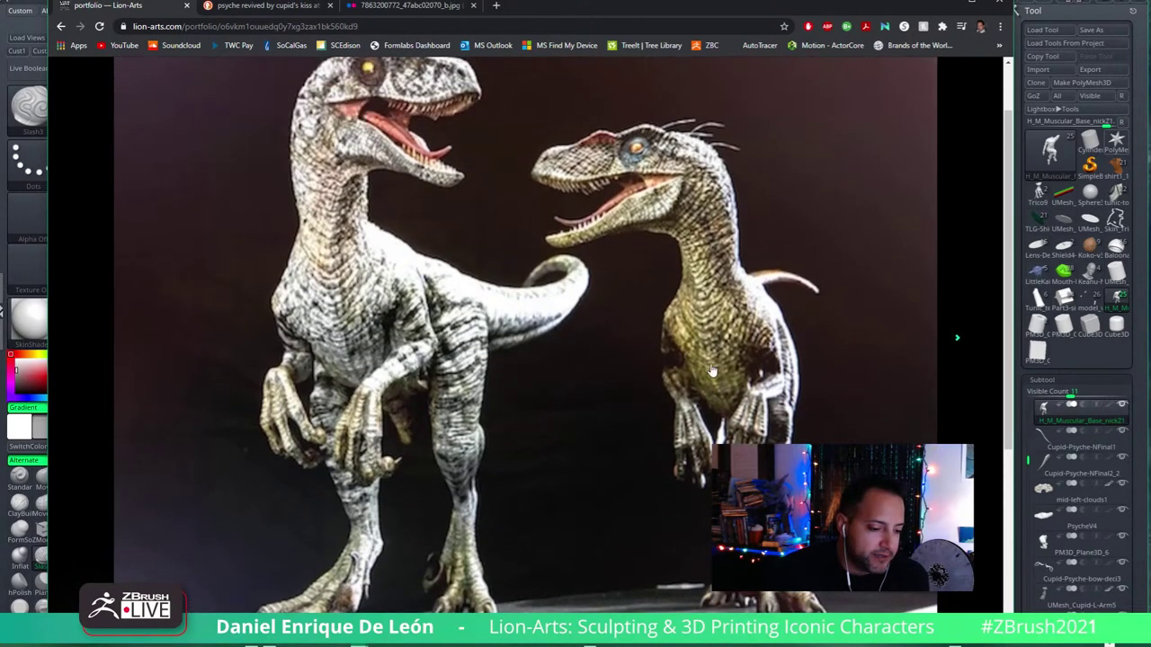
scroll(712, 329, down, 1)
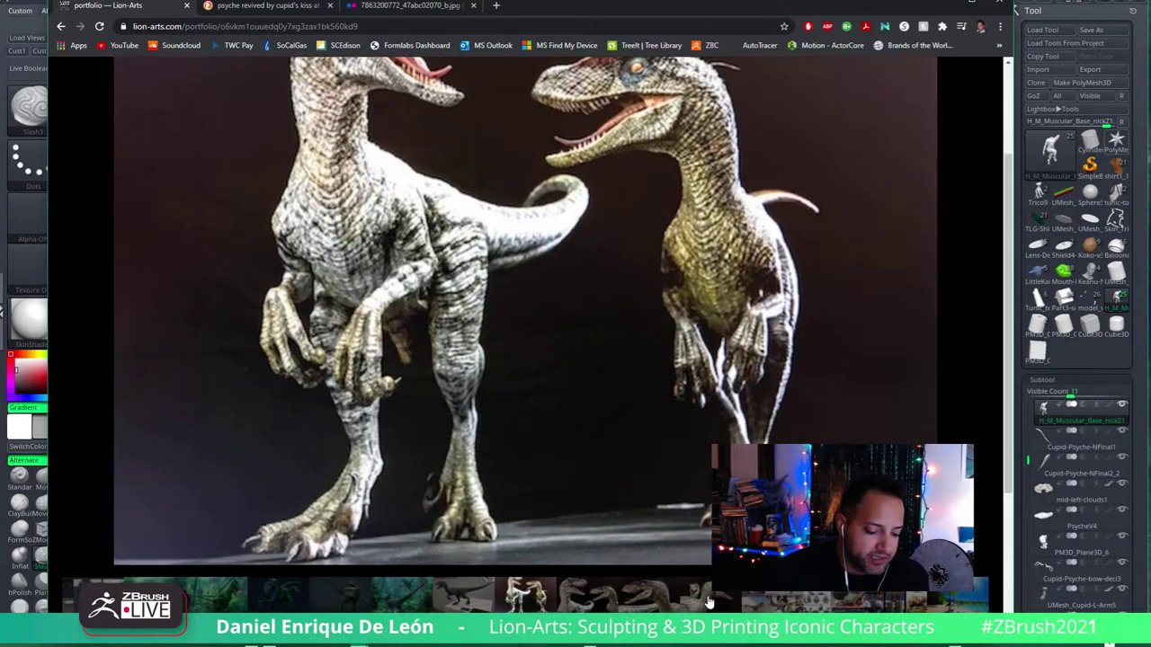
Step: Step through the raptor head close-up and two-raptor images to the grey 3D-printed raptor photo
click(661, 600)
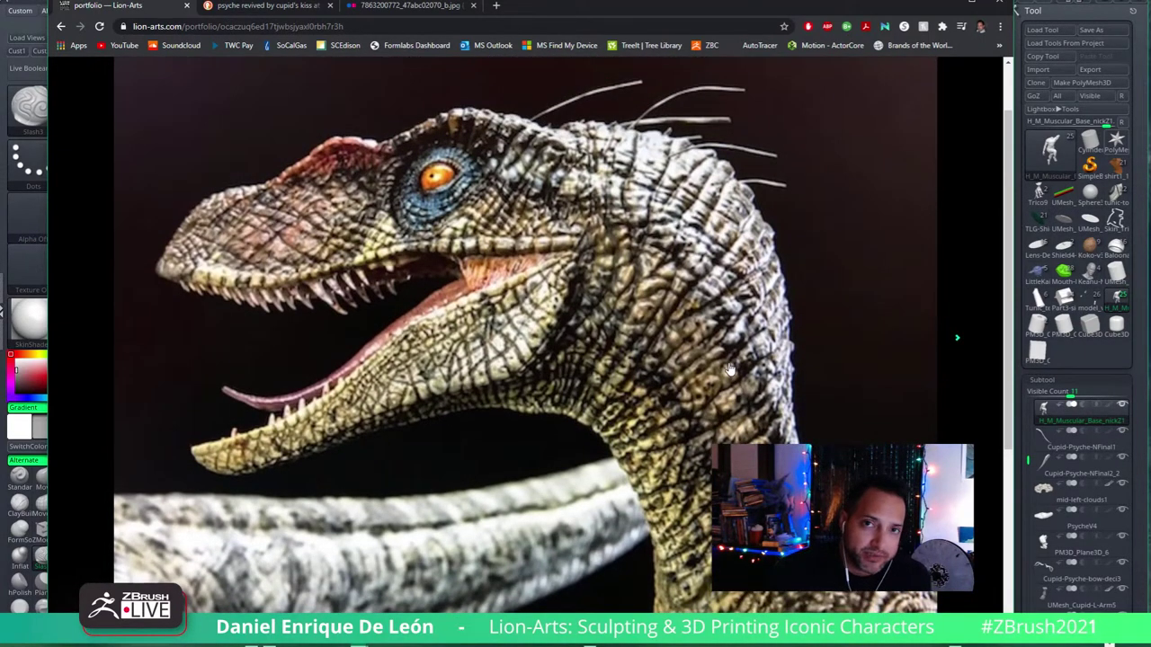
scroll(640, 426, down, 1)
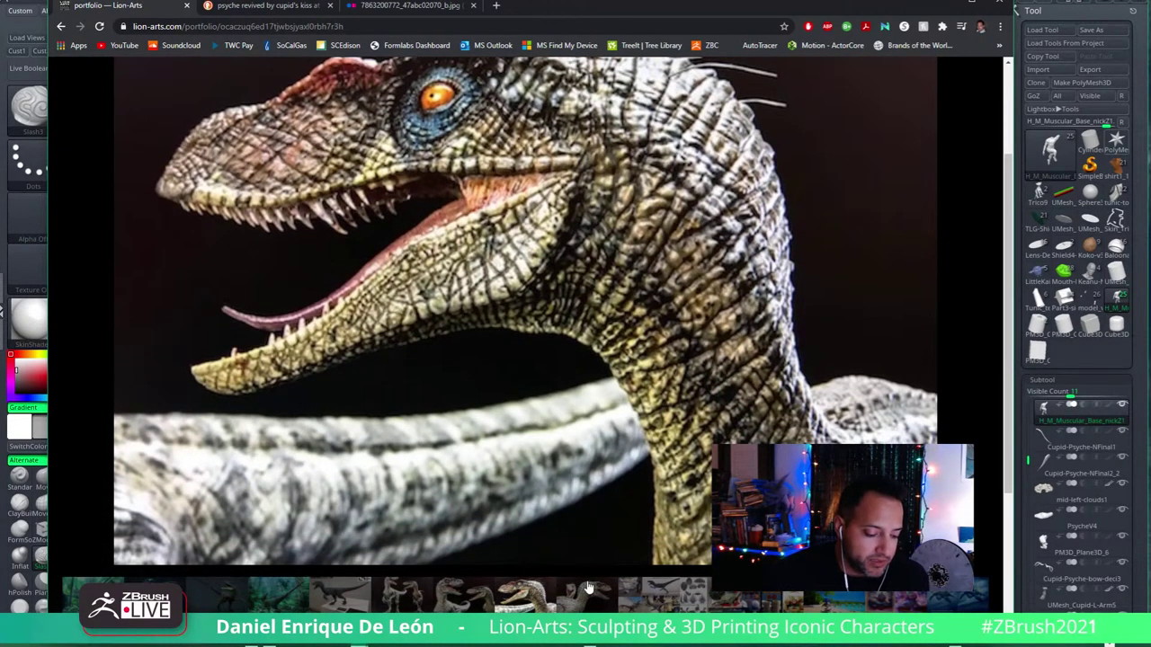
click(589, 584)
scroll(629, 407, up, 1)
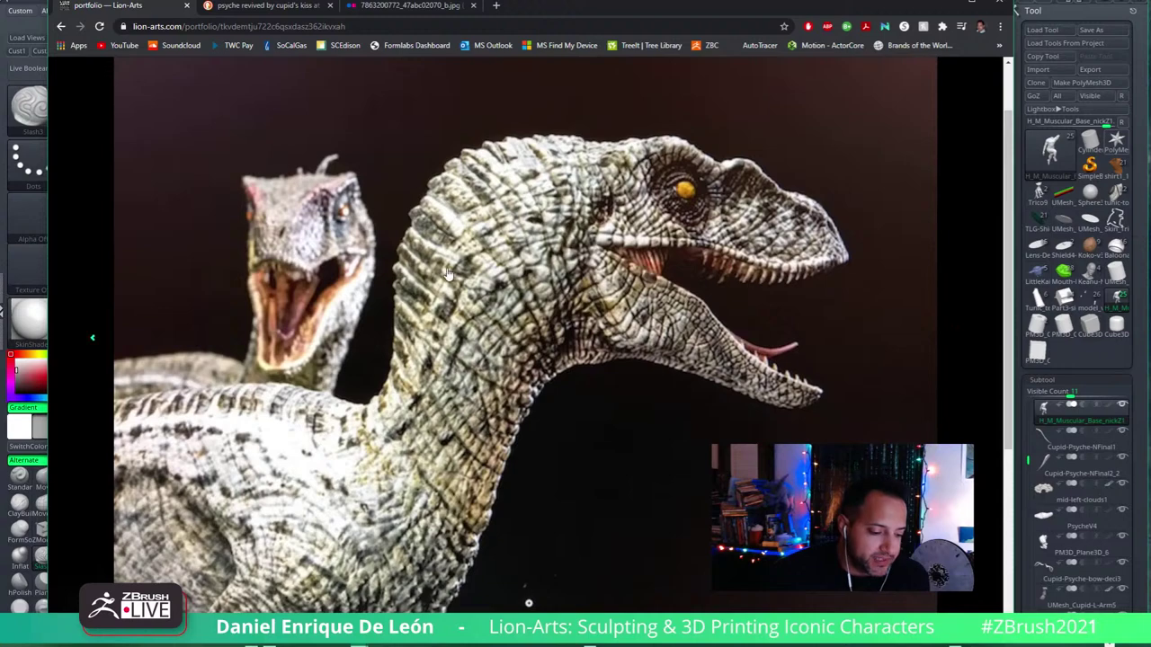
scroll(503, 386, down, 1)
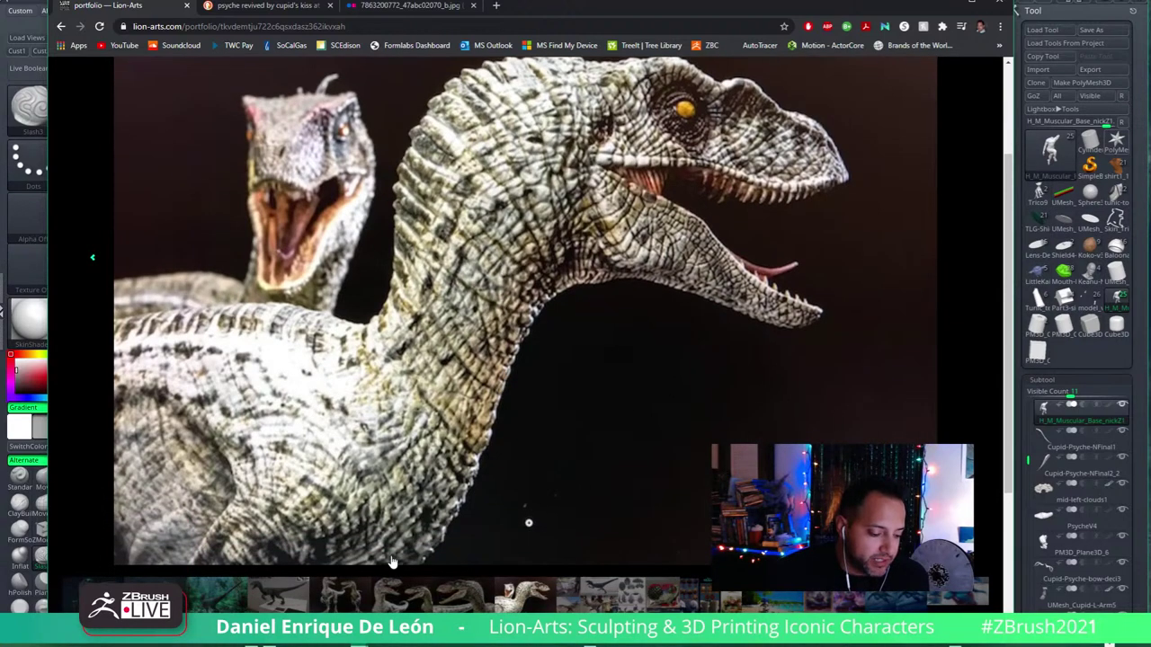
click(300, 601)
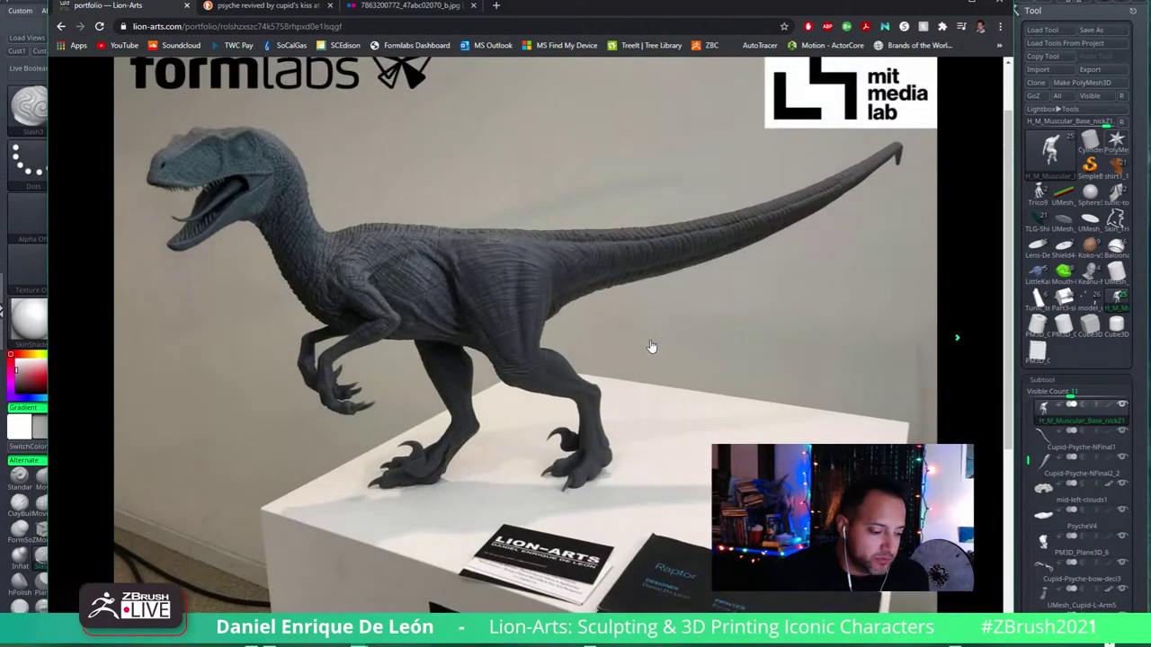
Step: Open the green velociraptor leaping through a motion-blurred jungle from the thumbnail strip
scroll(670, 345, up, 1)
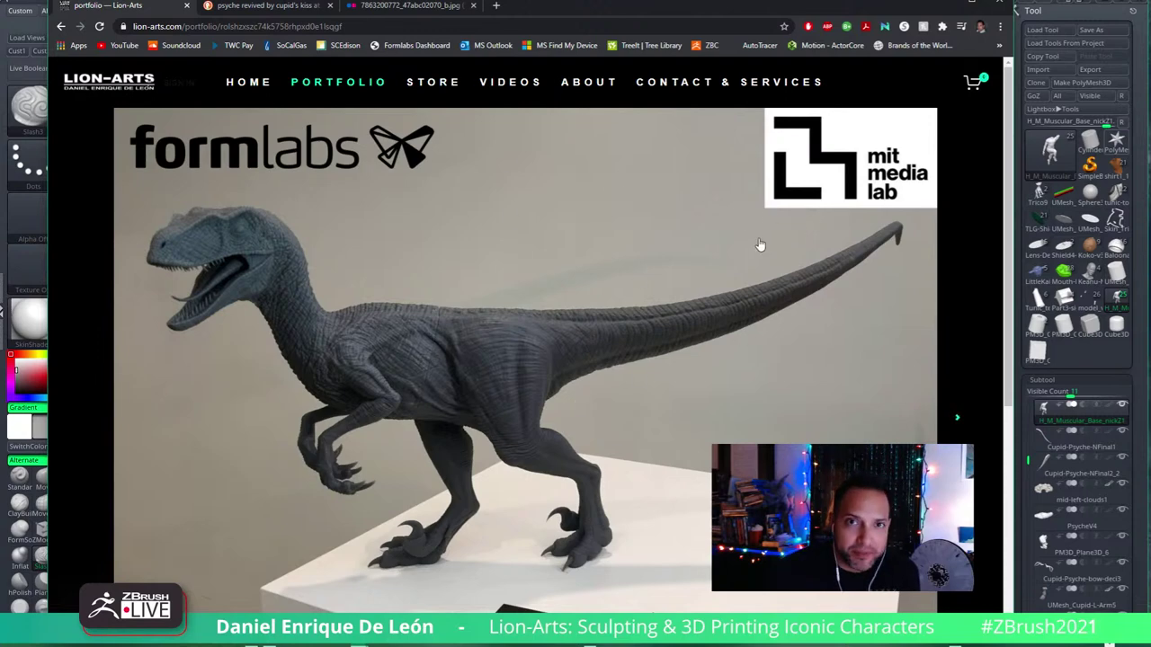
scroll(648, 243, down, 1)
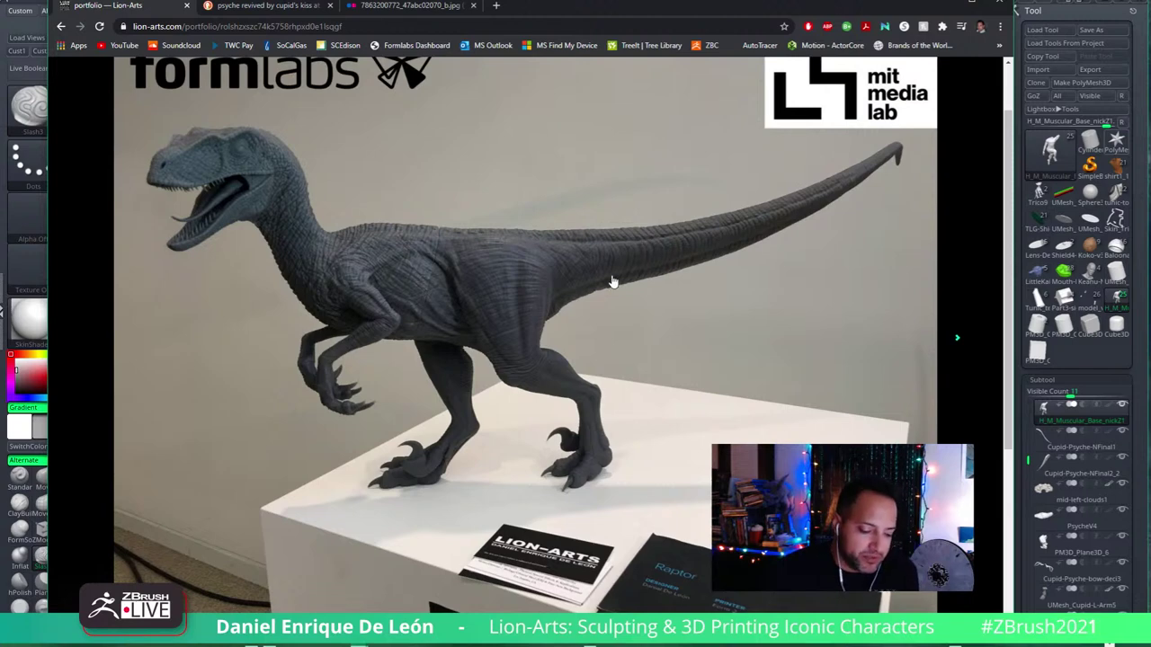
scroll(611, 282, up, 1)
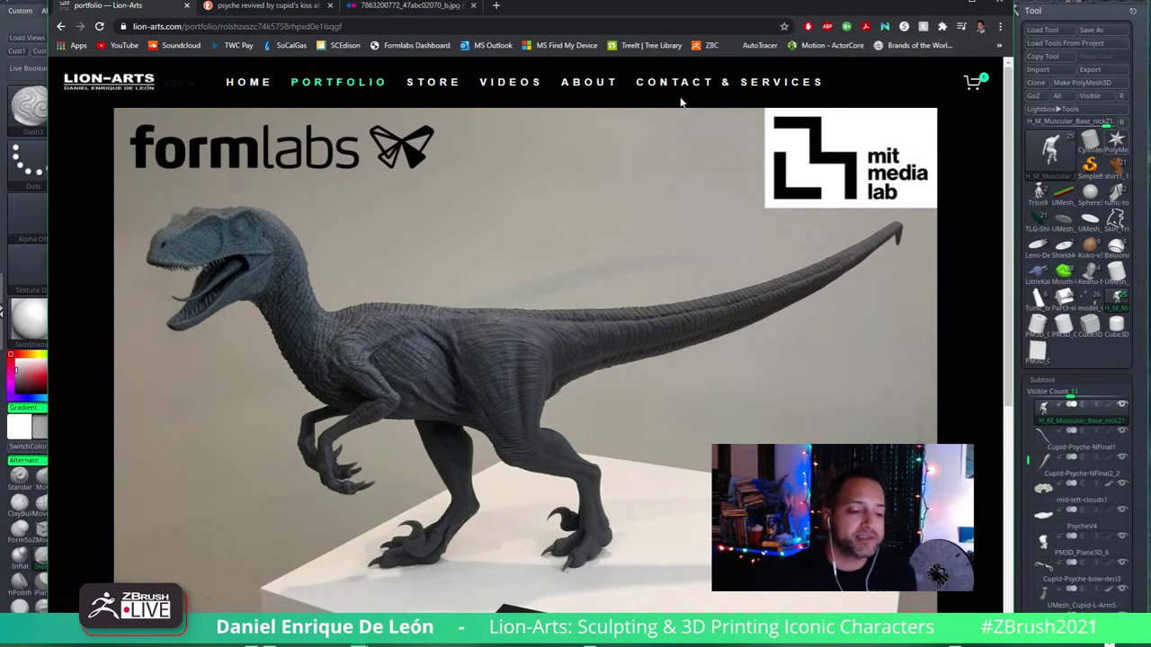
scroll(642, 312, down, 3)
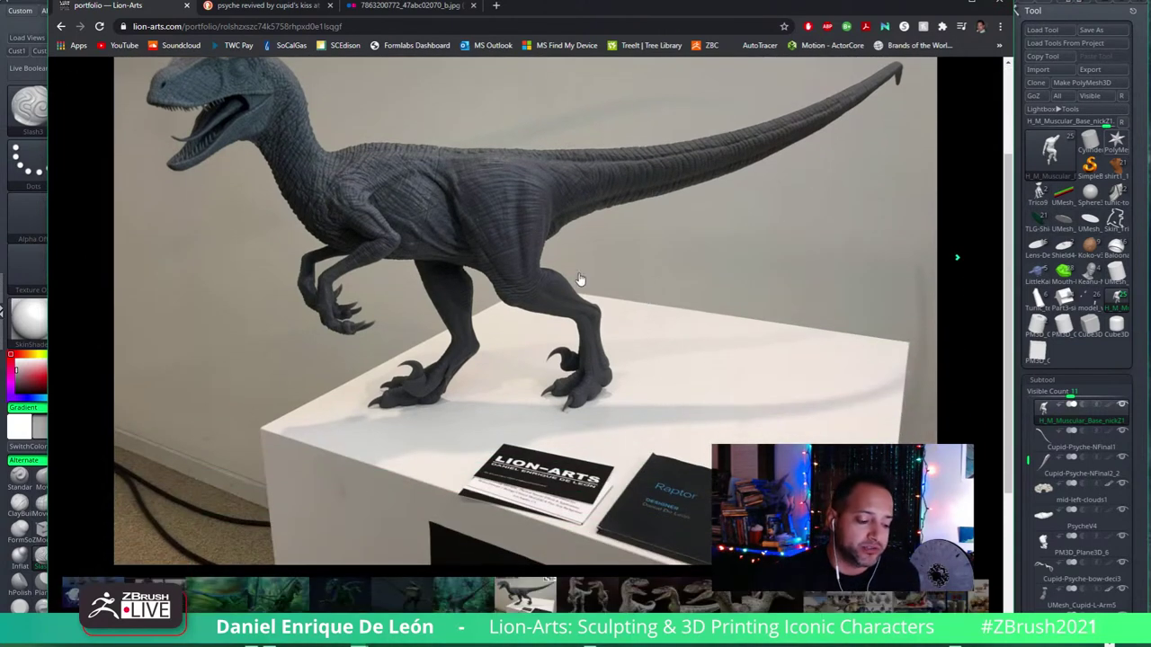
scroll(638, 310, down, 1)
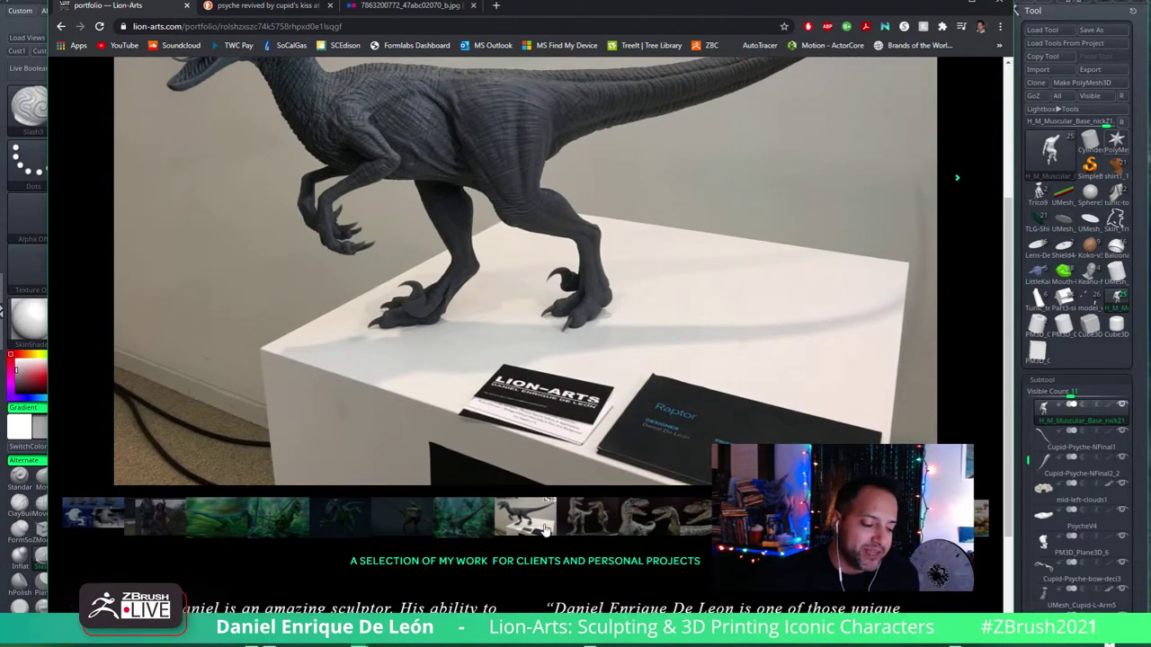
click(295, 526)
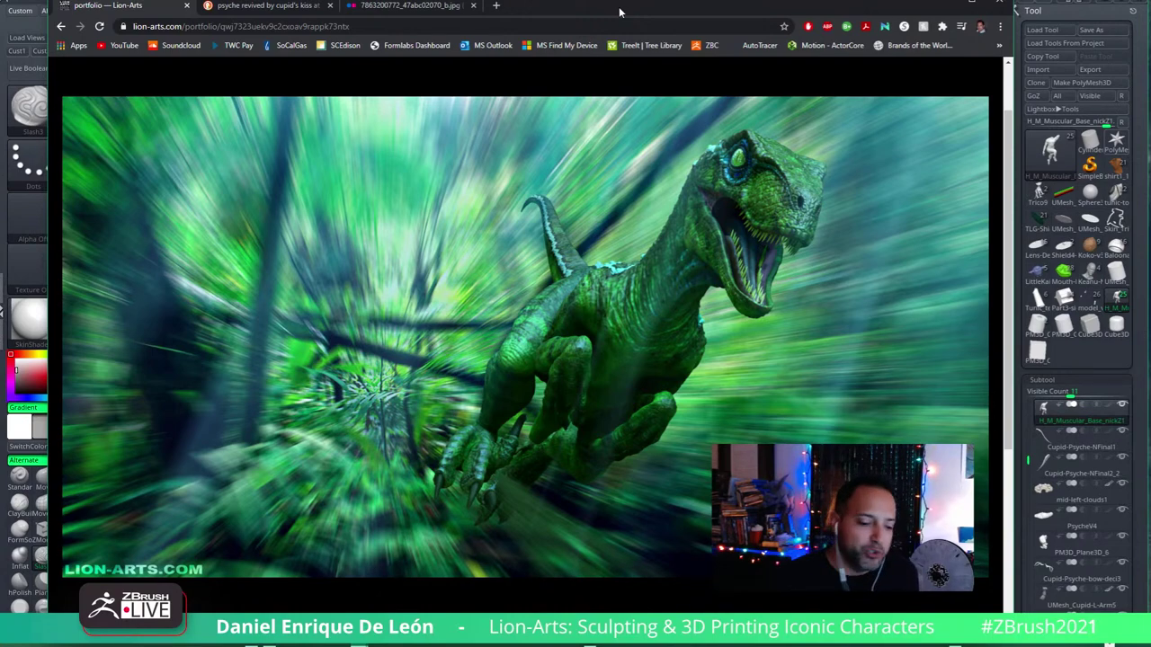
Step: Step through the Ecco video and green eel print to the underwater dolphin image
scroll(149, 170, down, 2)
click(88, 519)
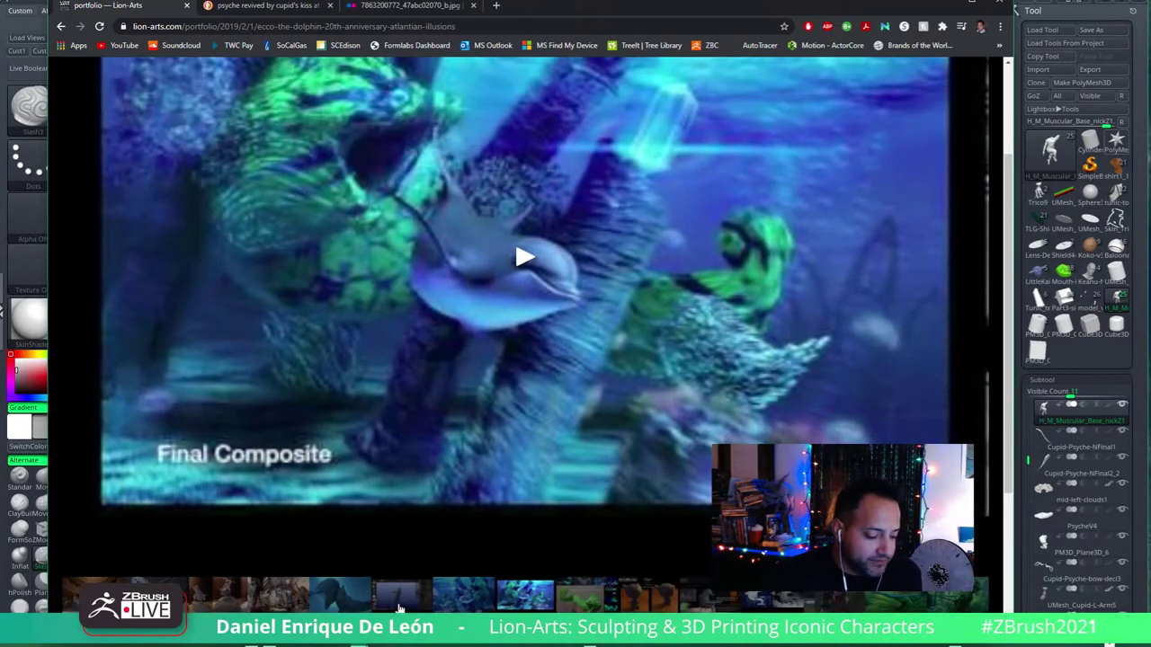
click(515, 603)
click(417, 600)
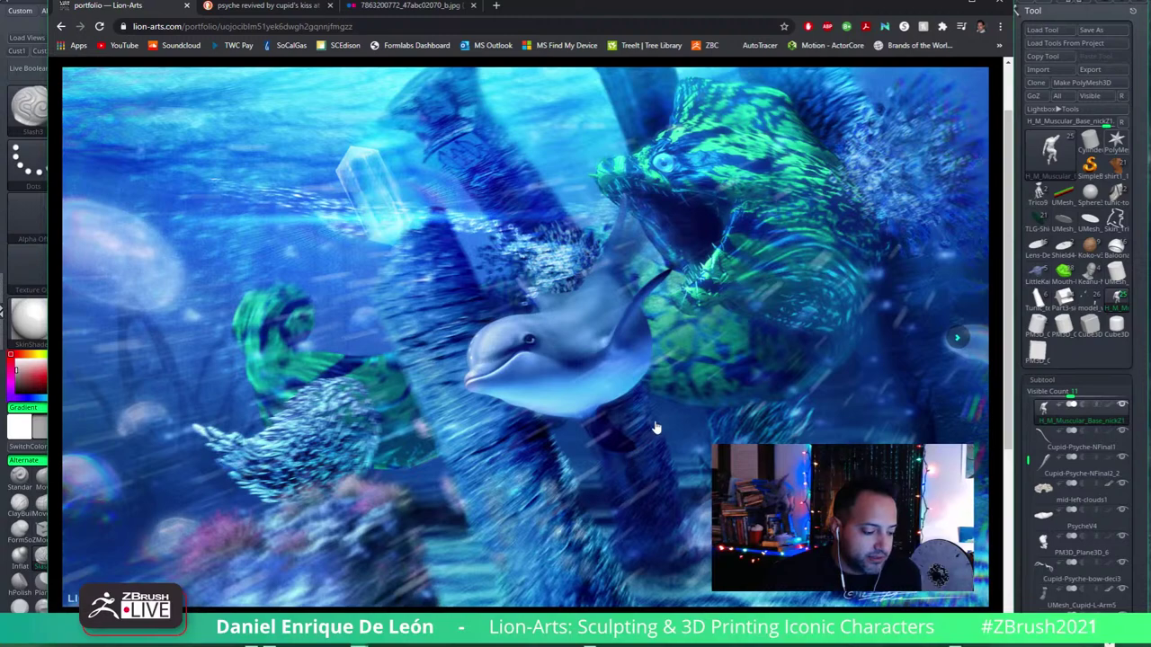
Step: Drag Chrome aside so the Cupid and Psyche statue in ZBrush is visible again
scroll(655, 427, up, 1)
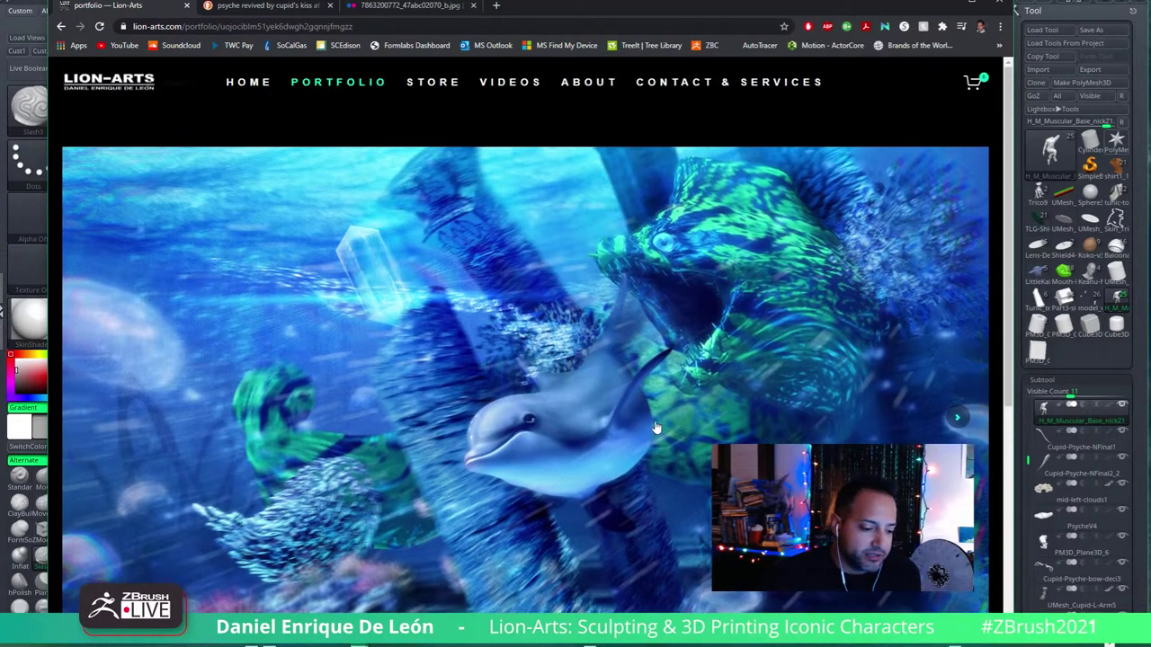
scroll(656, 427, down, 1)
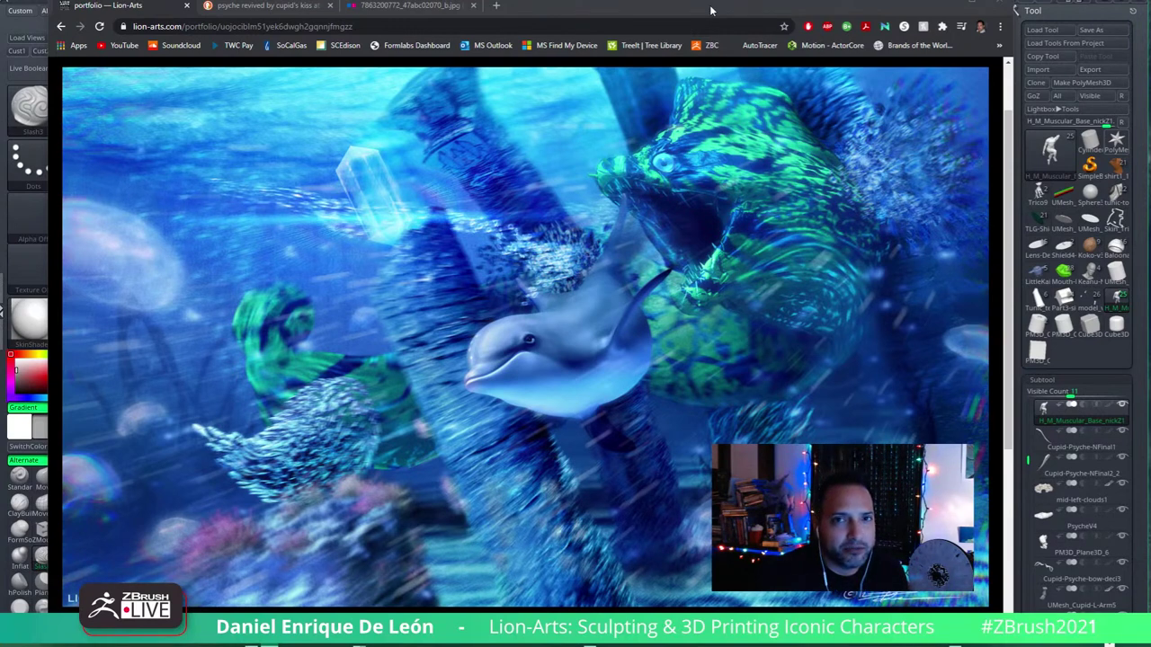
mouse_move(590, 14)
mouse_down()
mouse_move(838, 14)
mouse_move(1150, 99)
mouse_up()
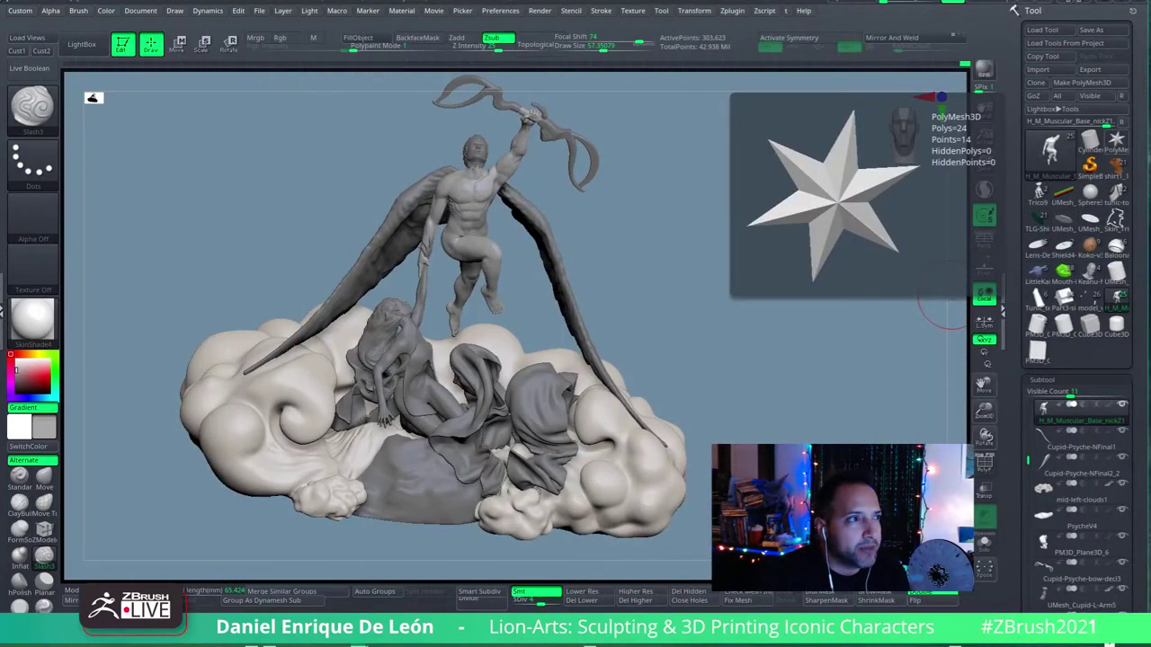